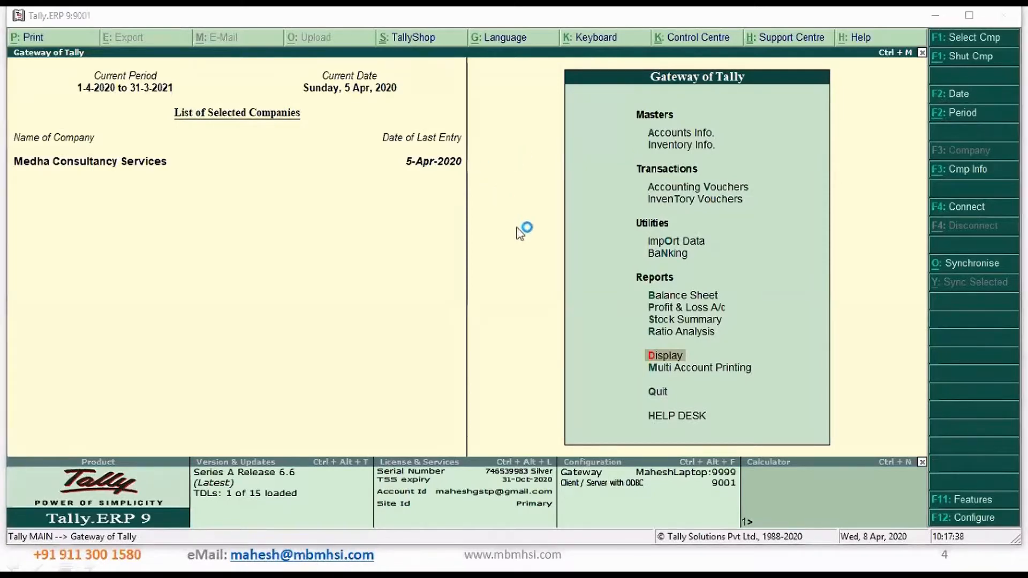
Open the company's GST details for alteration from the Statutory & Taxation features
{"action": "left_click", "coordinate": [974, 507]}
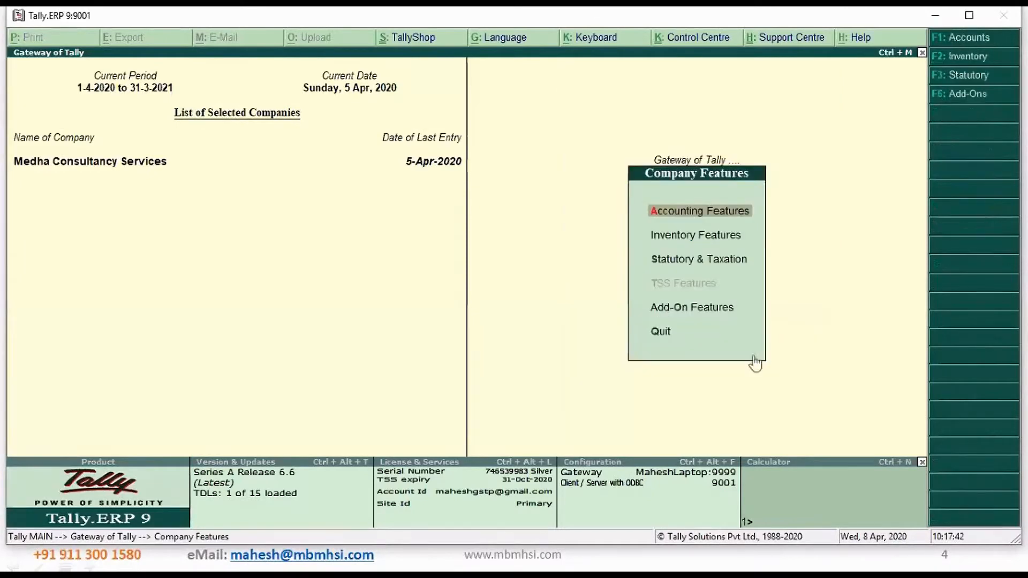
{"action": "left_click", "coordinate": [698, 262]}
{"action": "left_click", "coordinate": [698, 262]}
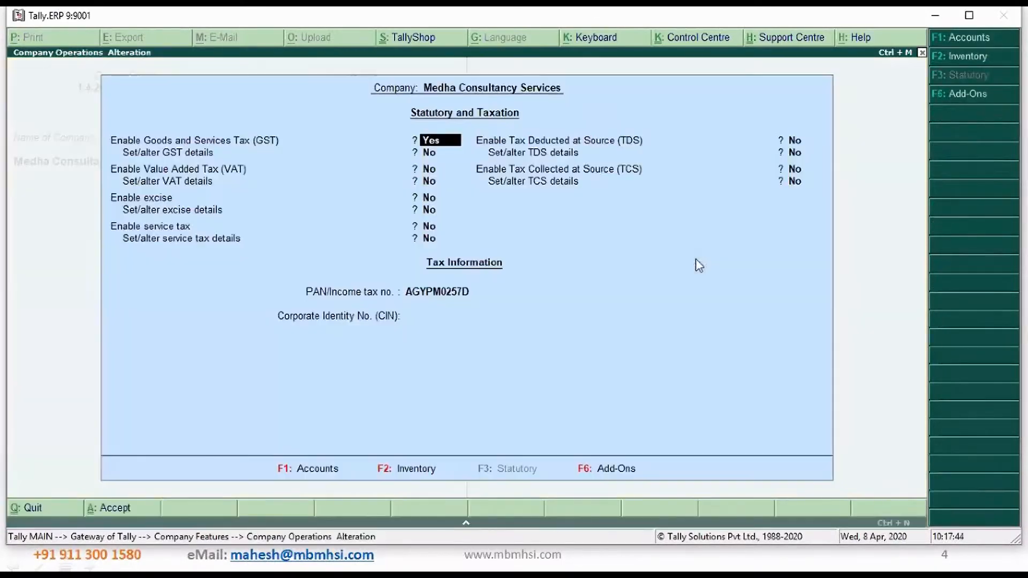
{"action": "key", "text": "Return"}
{"action": "type", "text": "y"}
{"action": "key", "text": "Return"}
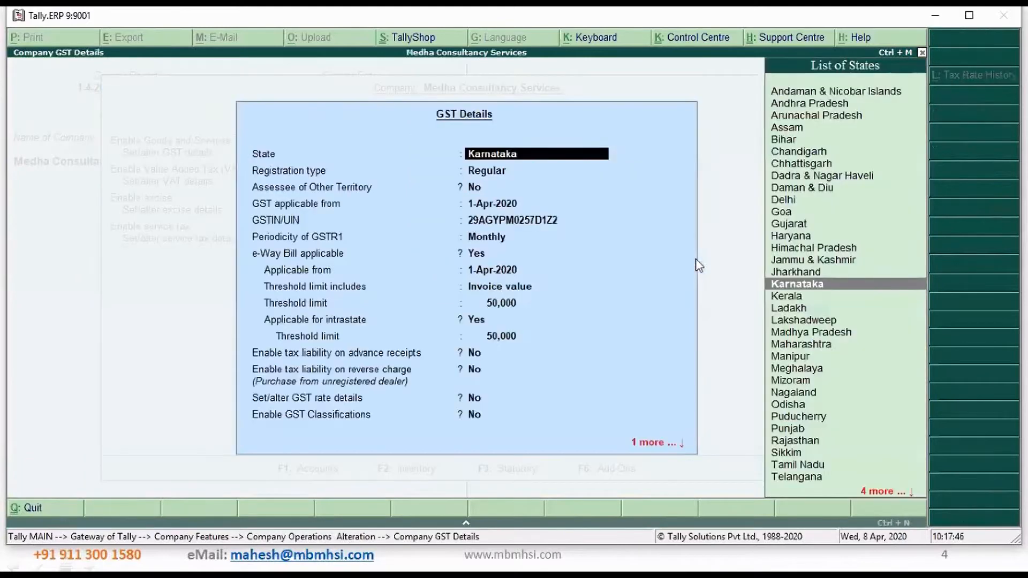
Enable tax liability on reverse charge for purchases from unregistered dealers, then save the GST details and the company features
{"action": "key", "text": "Return"}
{"action": "key", "text": "Return"}
{"action": "key", "text": "Return"}
{"action": "key", "text": "Return"}
{"action": "key", "text": "Return"}
{"action": "key", "text": "Return"}
{"action": "key", "text": "Return"}
{"action": "key", "text": "Return"}
{"action": "key", "text": "Return"}
{"action": "key", "text": "Return"}
{"action": "key", "text": "Return"}
{"action": "key", "text": "Return"}
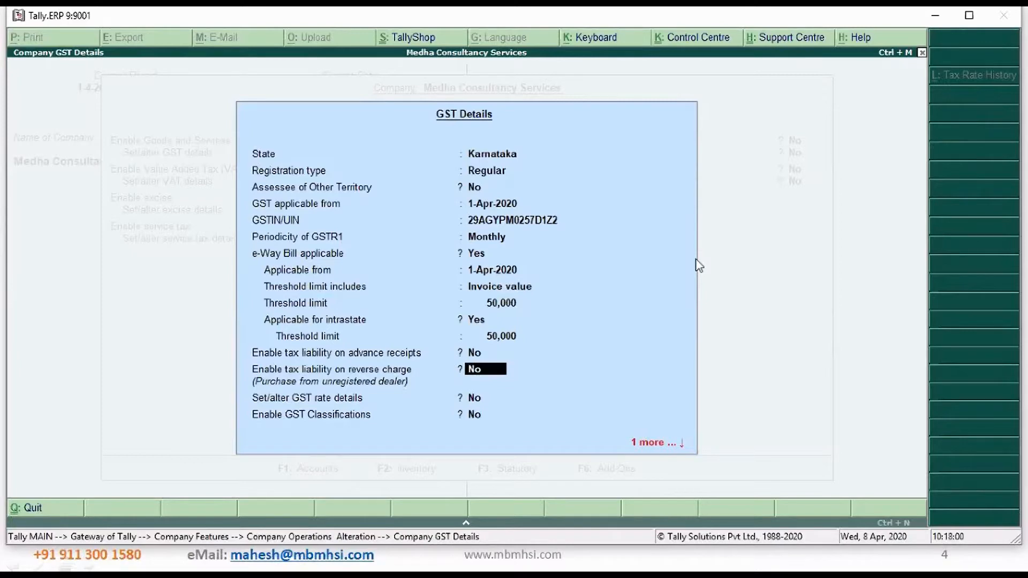
{"action": "type", "text": "y"}
{"action": "key", "text": "Return"}
{"action": "key", "text": "Return"}
{"action": "key", "text": "Return"}
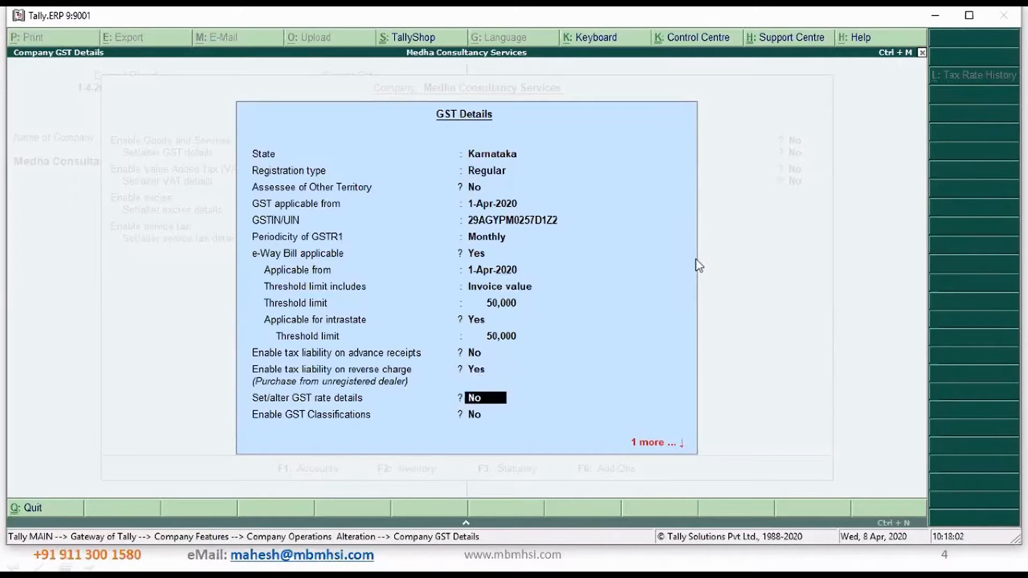
{"action": "key", "text": "Return"}
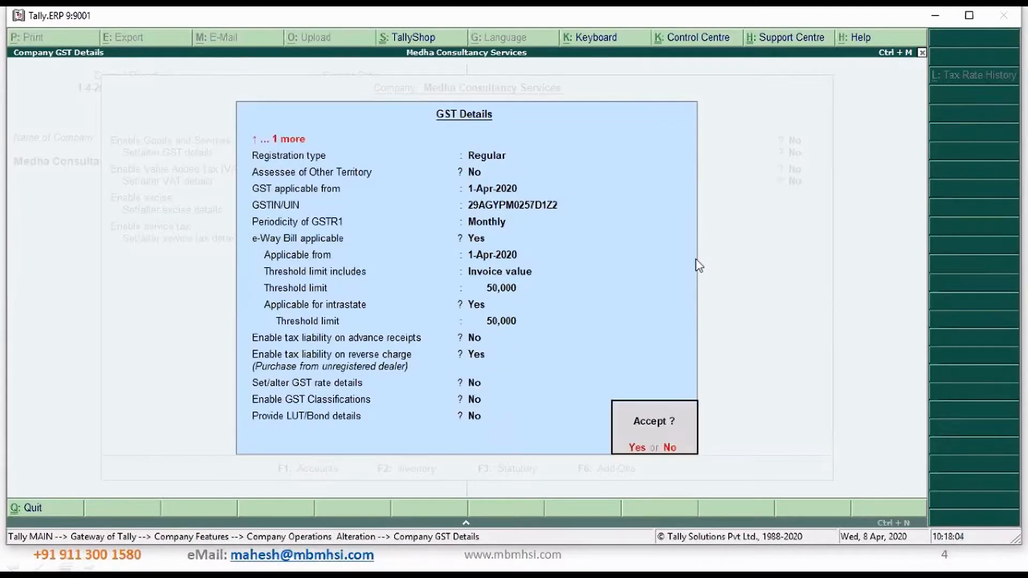
{"action": "key", "text": "Return"}
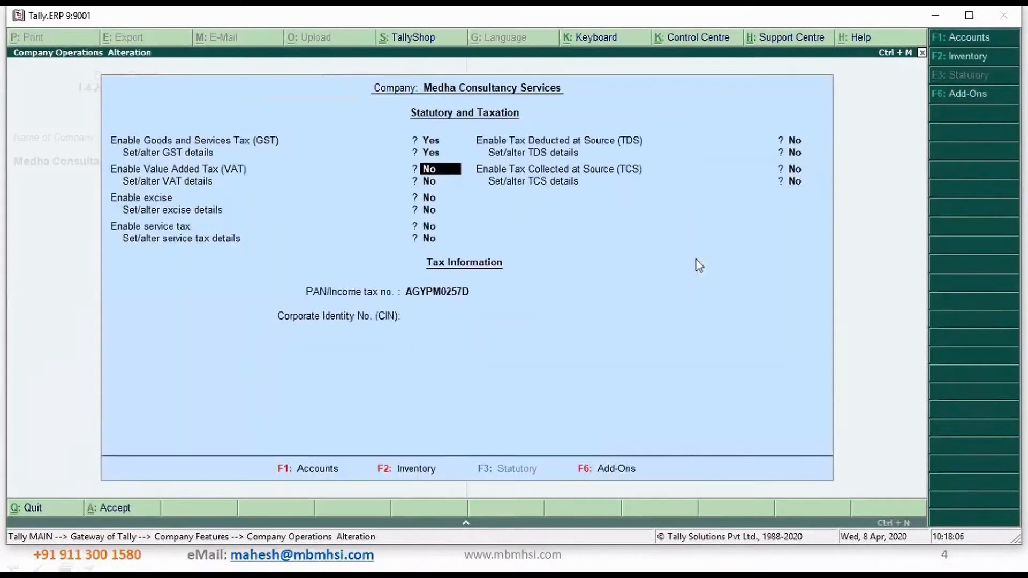
{"action": "key", "text": "ctrl+a"}
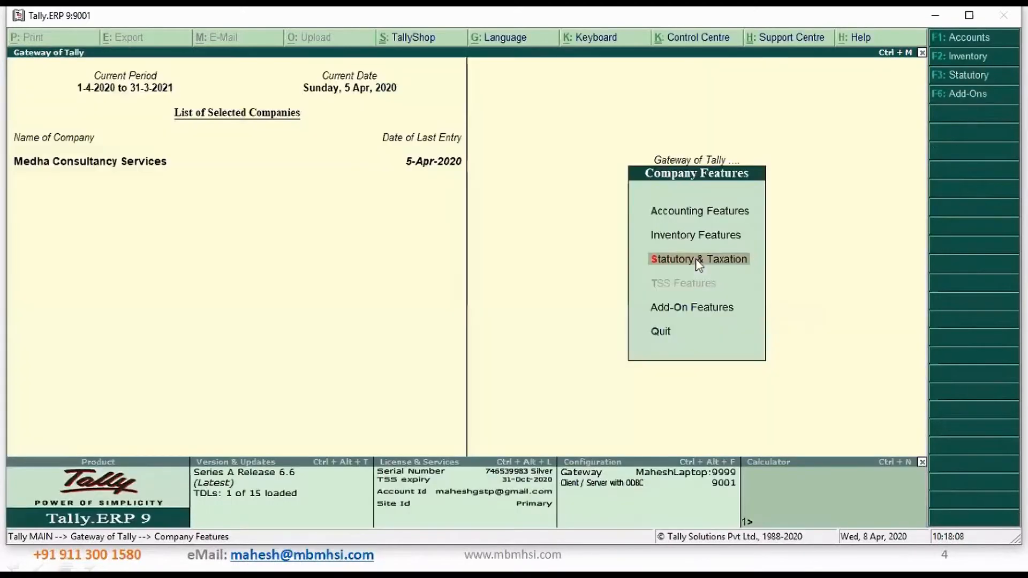
{"action": "key", "text": "Escape"}
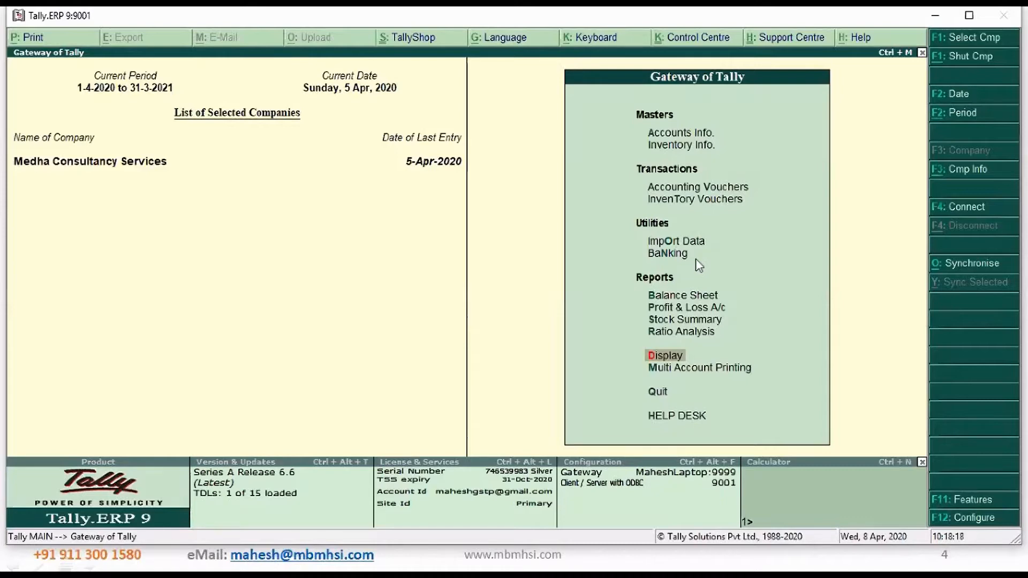
Start a purchase voucher dated 6-Apr-2020 with supplier invoice number 454545
{"action": "key", "text": "v"}
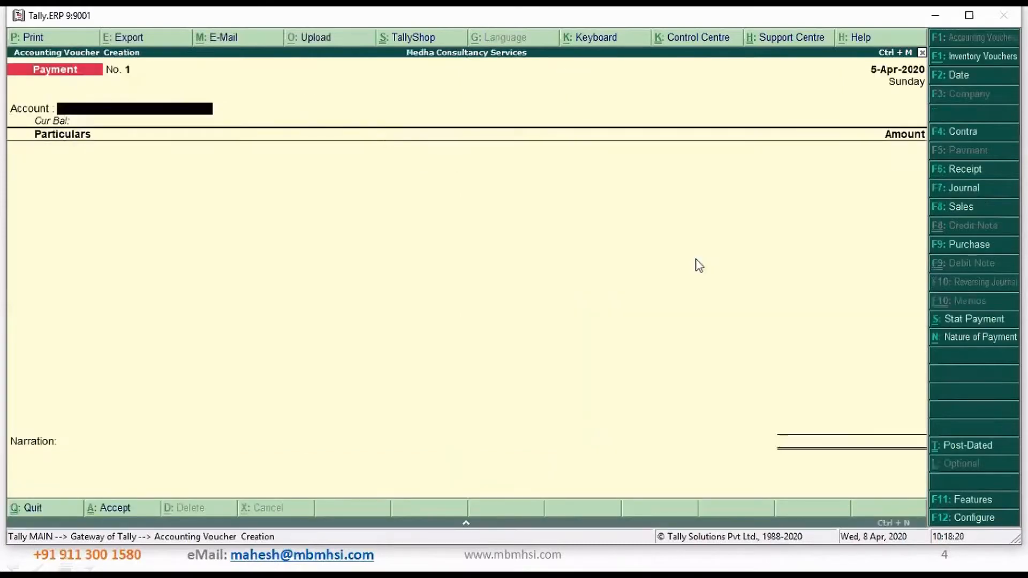
{"action": "key", "text": "F9"}
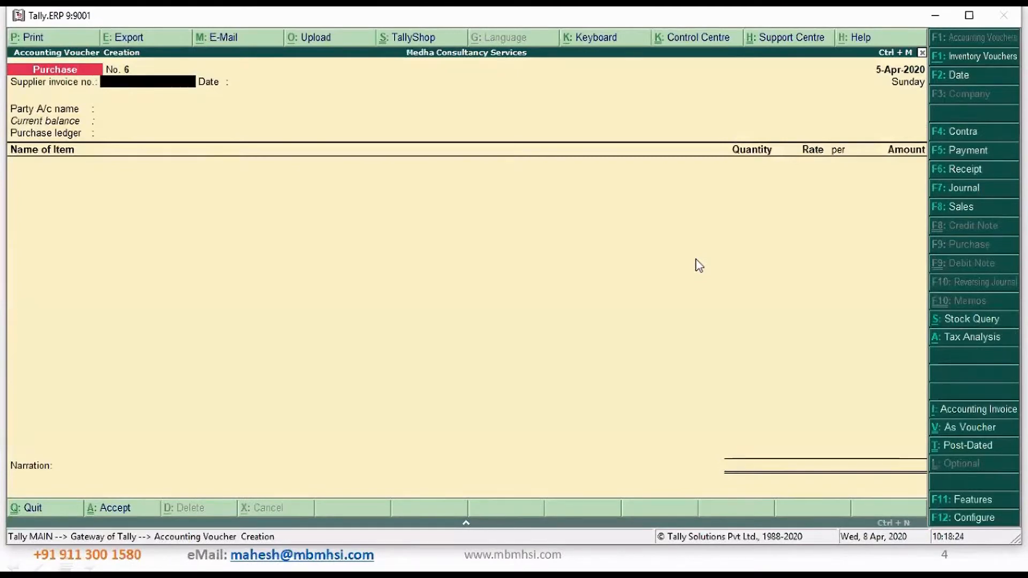
{"action": "key", "text": "F2"}
{"action": "type", "text": "6"}
{"action": "key", "text": "Return"}
{"action": "type", "text": "454545"}
{"action": "key", "text": "Return"}
{"action": "key", "text": "Return"}
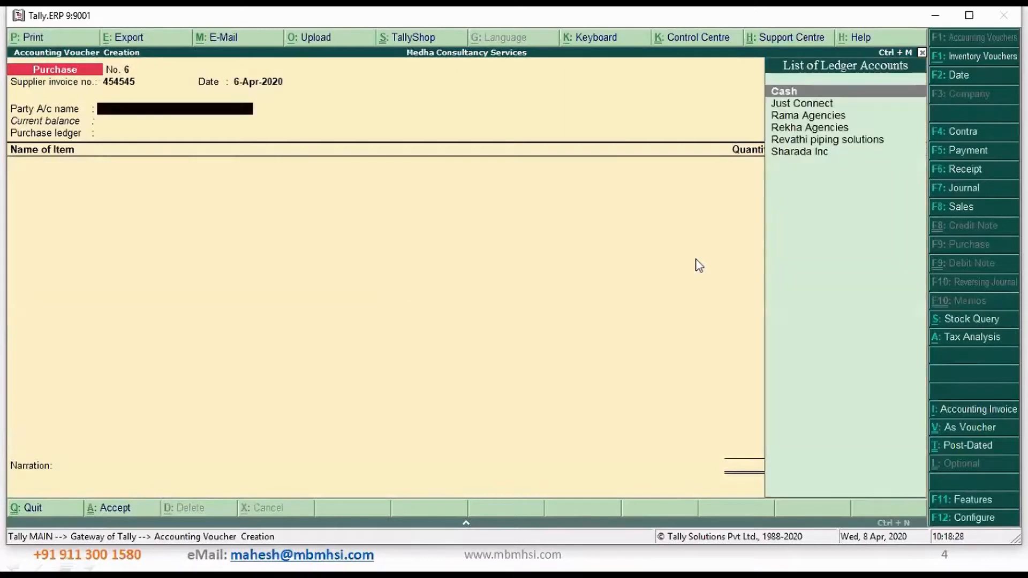
Create a new party ledger named Sudarshan Traders under Sundry Creditors from within the voucher
{"action": "type", "text": "s"}
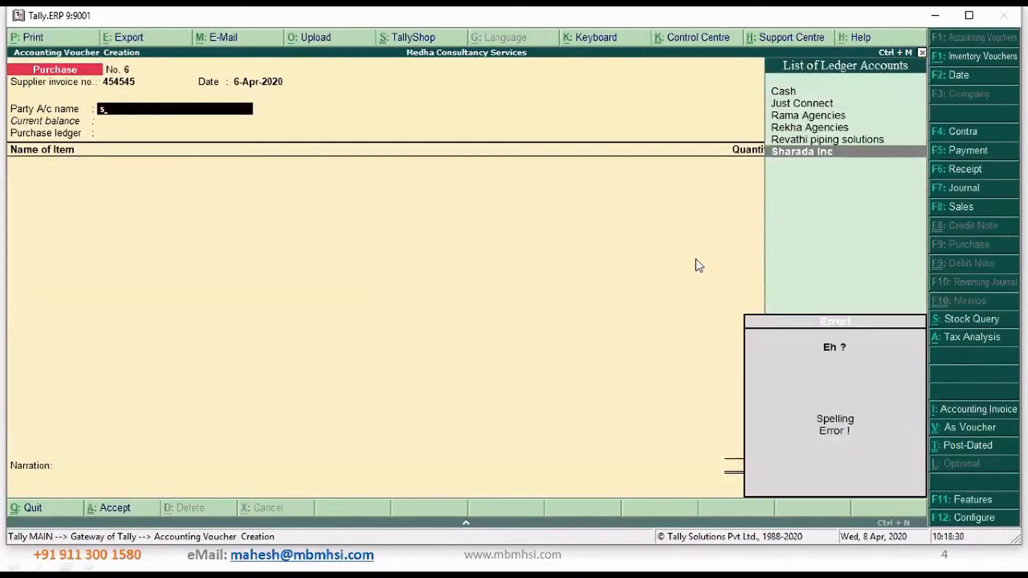
{"action": "key", "text": "BackSpace"}
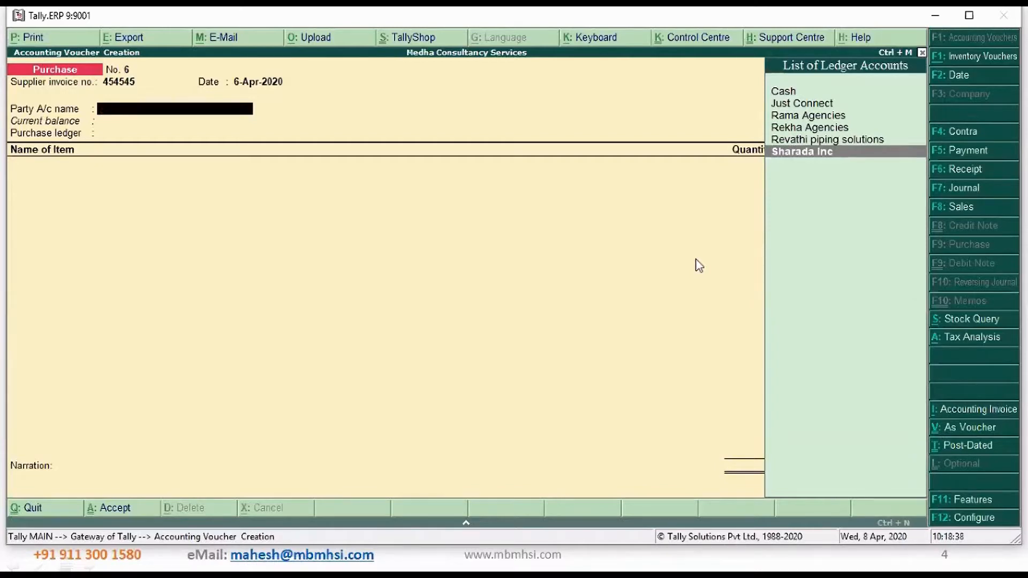
{"action": "key", "text": "alt+c"}
{"action": "type", "text": "Sudar"}
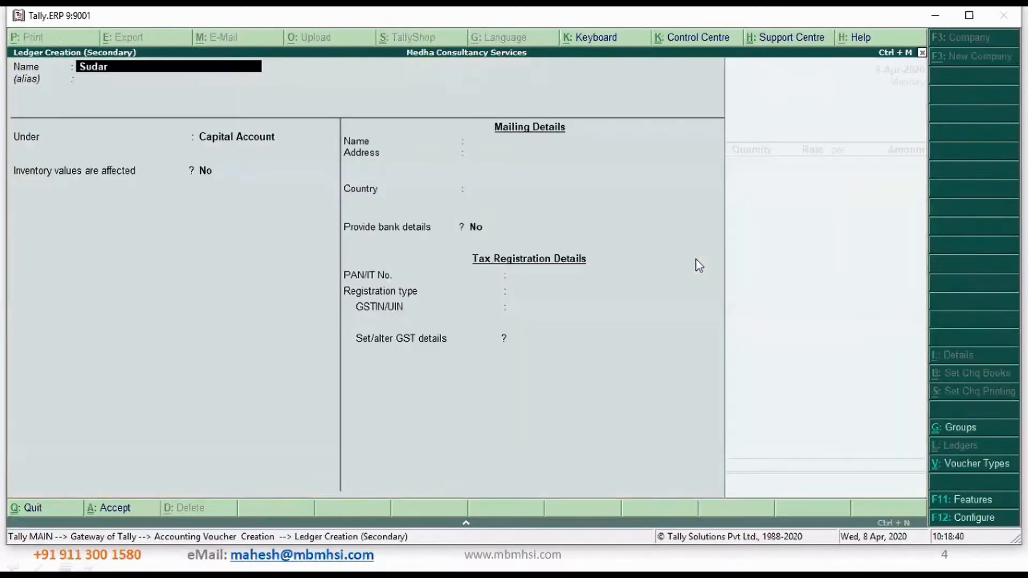
{"action": "type", "text": "shan Traders"}
{"action": "key", "text": "Return"}
{"action": "type", "text": "Sun"}
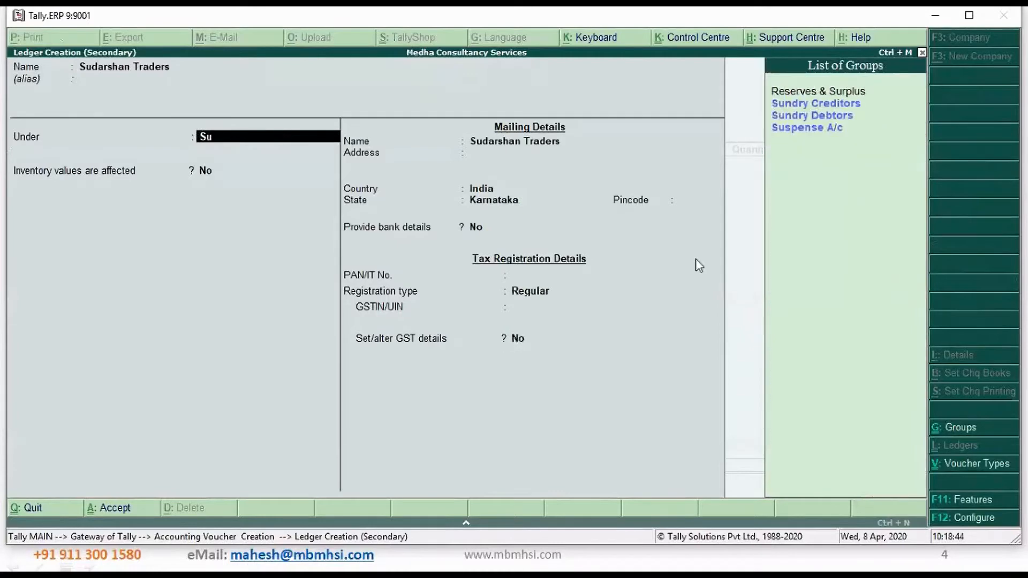
{"action": "key", "text": "Return"}
{"action": "key", "text": "Return"}
{"action": "key", "text": "Return"}
{"action": "key", "text": "Return"}
{"action": "key", "text": "Return"}
{"action": "key", "text": "Return"}
Set the Sudarshan Traders ledger's GST registration type to Unregistered, keeping the other defaults, and save the ledger
{"action": "key", "text": "Return"}
{"action": "key", "text": "Return"}
{"action": "key", "text": "Return"}
{"action": "key", "text": "Return"}
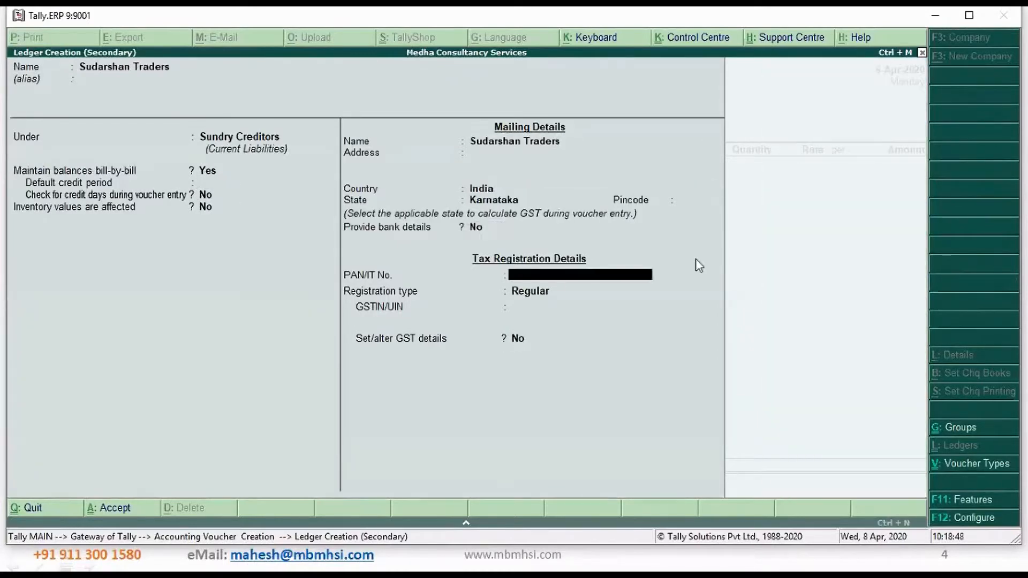
{"action": "key", "text": "Return"}
{"action": "key", "text": "Down"}
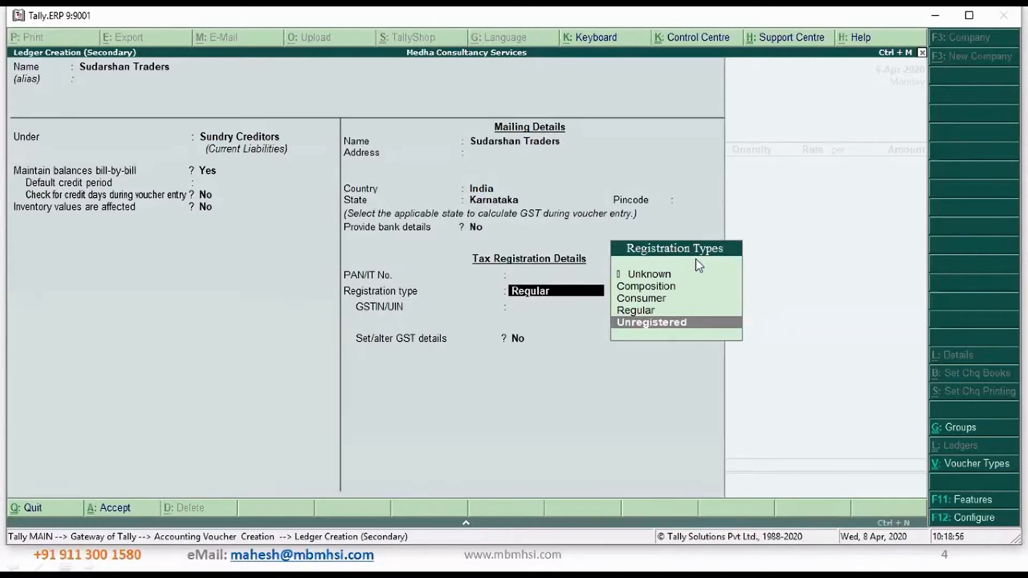
{"action": "key", "text": "Return"}
{"action": "key", "text": "Return"}
{"action": "key", "text": "Return"}
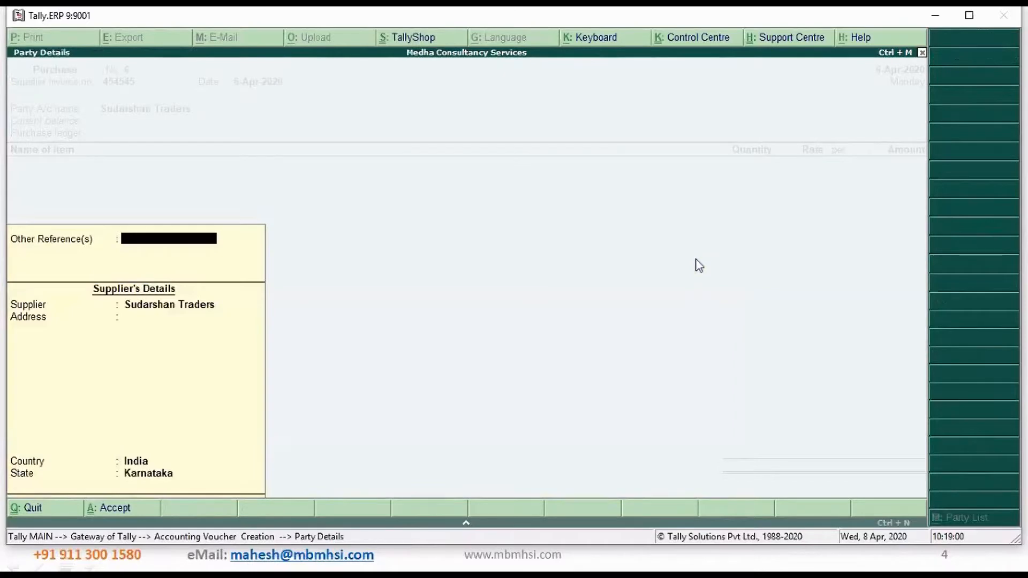
Accept the supplier's details and choose Purchase Local as the voucher's purchase ledger
{"action": "key", "text": "Return"}
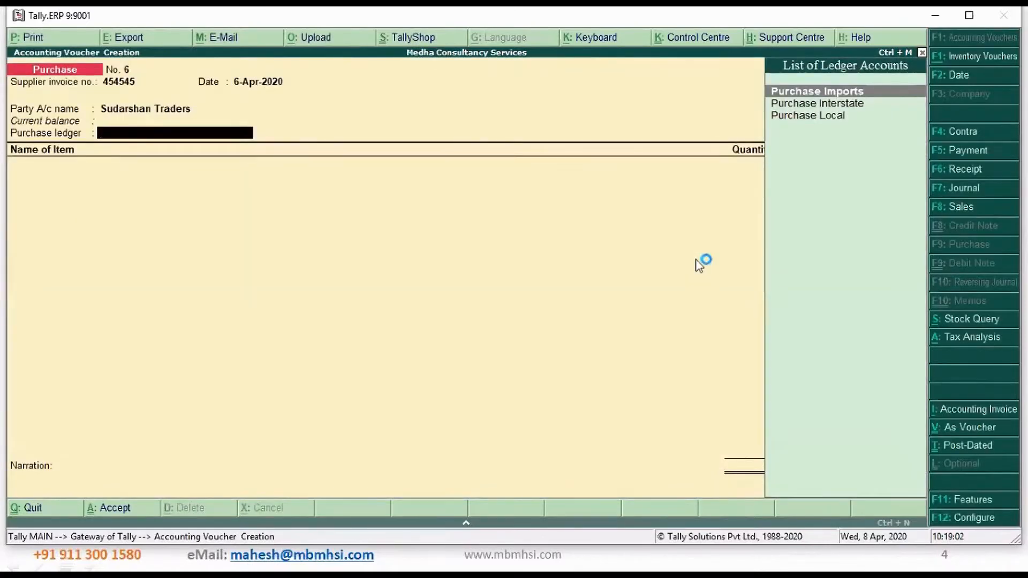
{"action": "key", "text": "Down"}
{"action": "key", "text": "Down"}
{"action": "key", "text": "Return"}
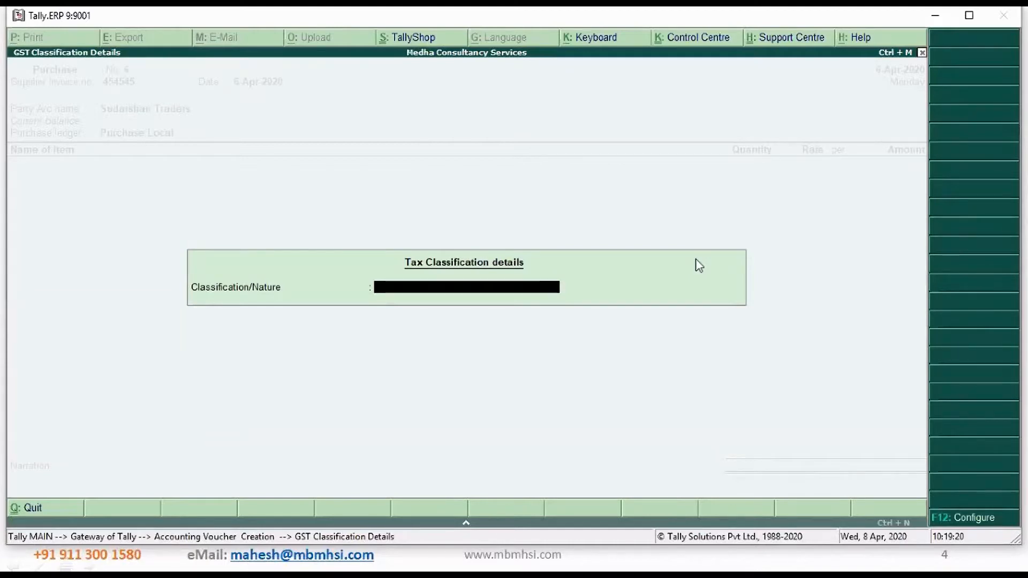
Classify the purchase as Purchase From Unregistered Dealer - Taxable
{"action": "type", "text": "Un"}
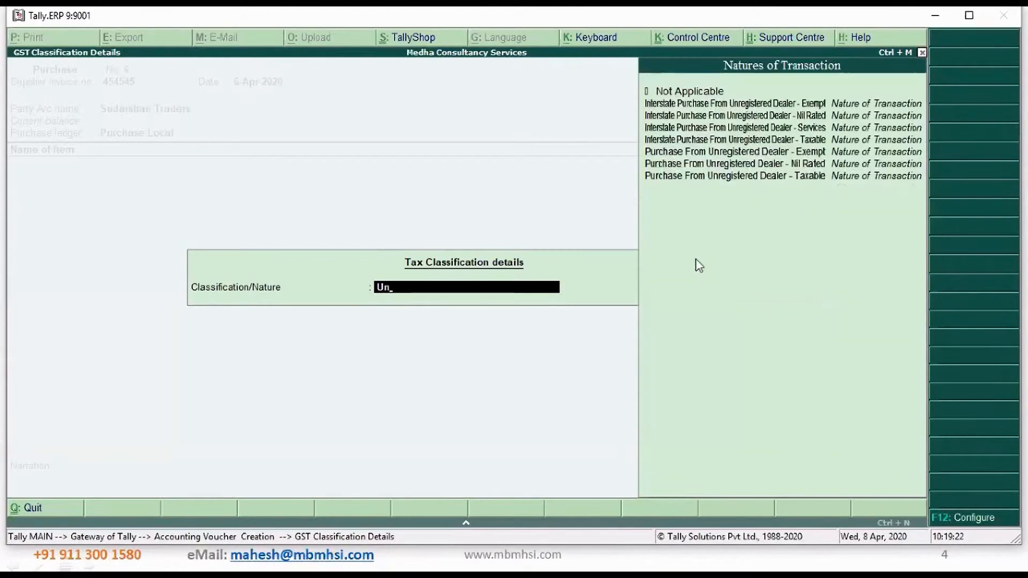
{"action": "key", "text": "Down"}
{"action": "key", "text": "Down"}
{"action": "key", "text": "Down"}
{"action": "key", "text": "Down"}
{"action": "key", "text": "Down"}
{"action": "key", "text": "Down"}
{"action": "key", "text": "Down"}
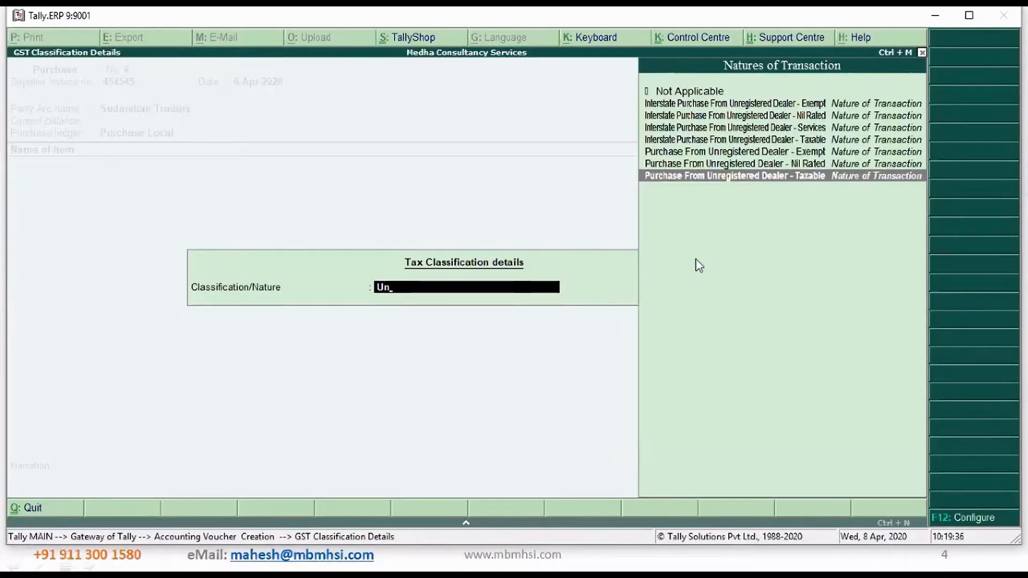
{"action": "key", "text": "Return"}
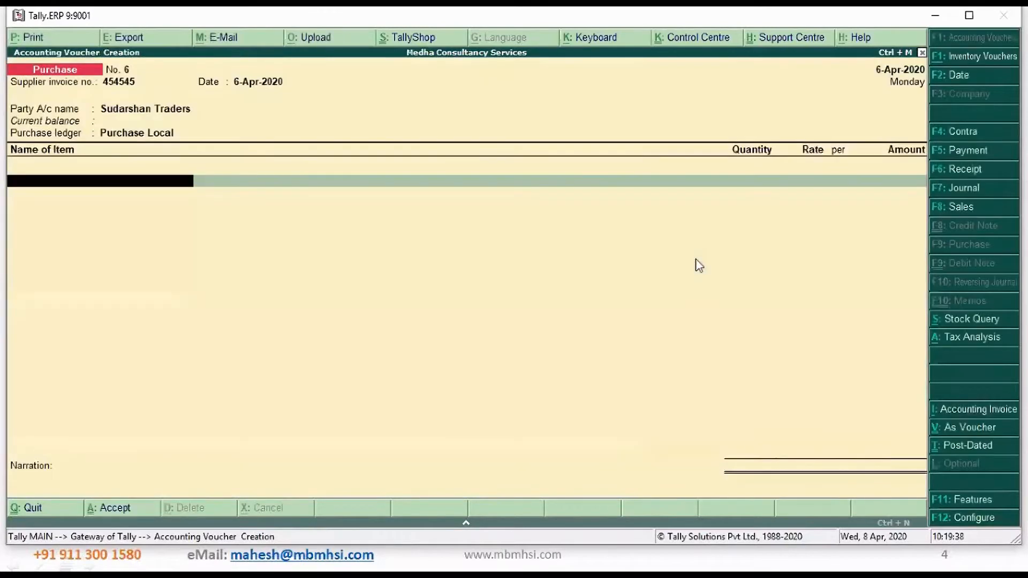
Add the item Parle G Biscuits with a quantity of 200 Pcs at a rate of 4.00
{"action": "key", "text": "Down"}
{"action": "key", "text": "Down"}
{"action": "key", "text": "Down"}
{"action": "key", "text": "Down"}
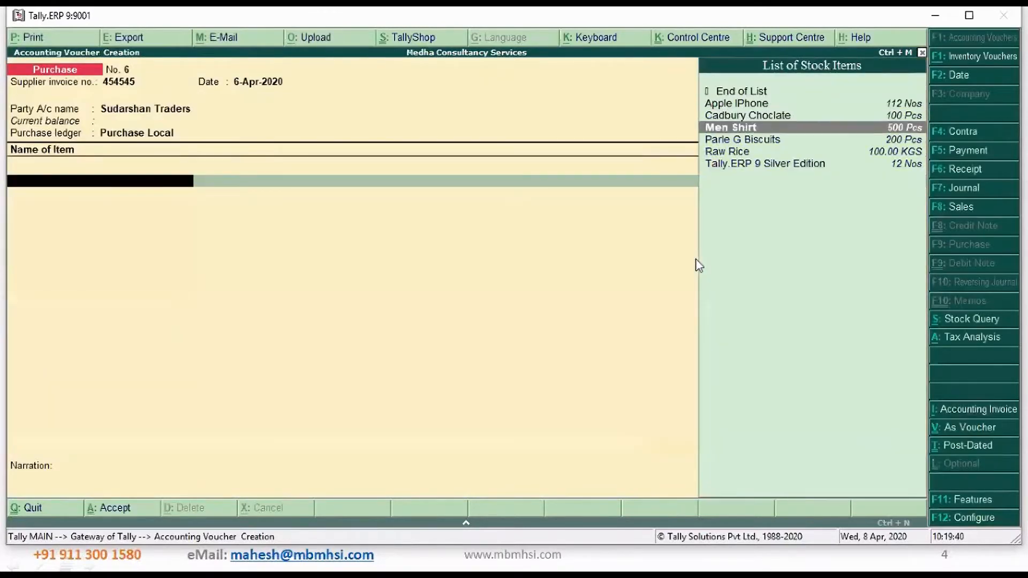
{"action": "key", "text": "Return"}
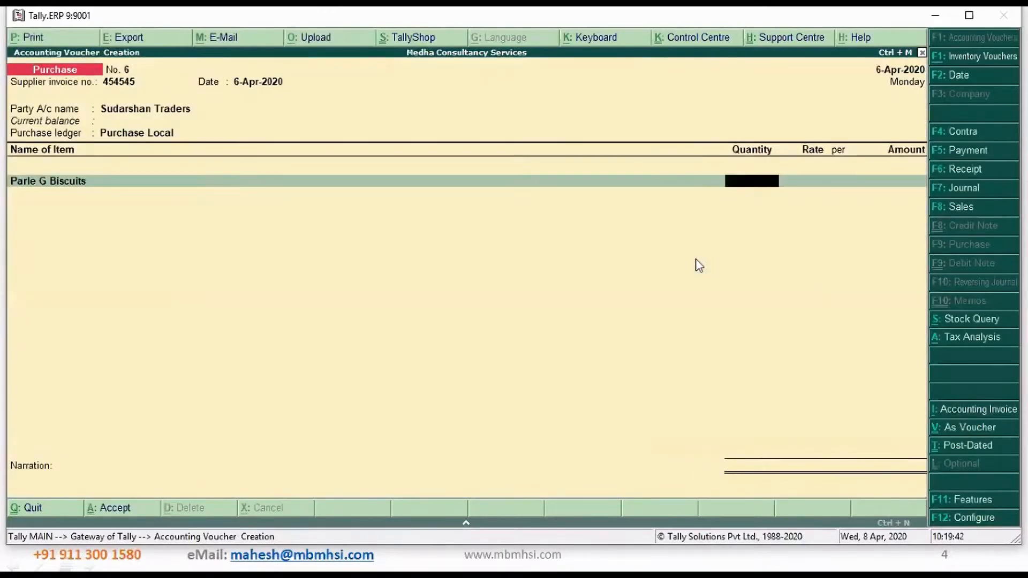
{"action": "type", "text": "200"}
{"action": "key", "text": "Return"}
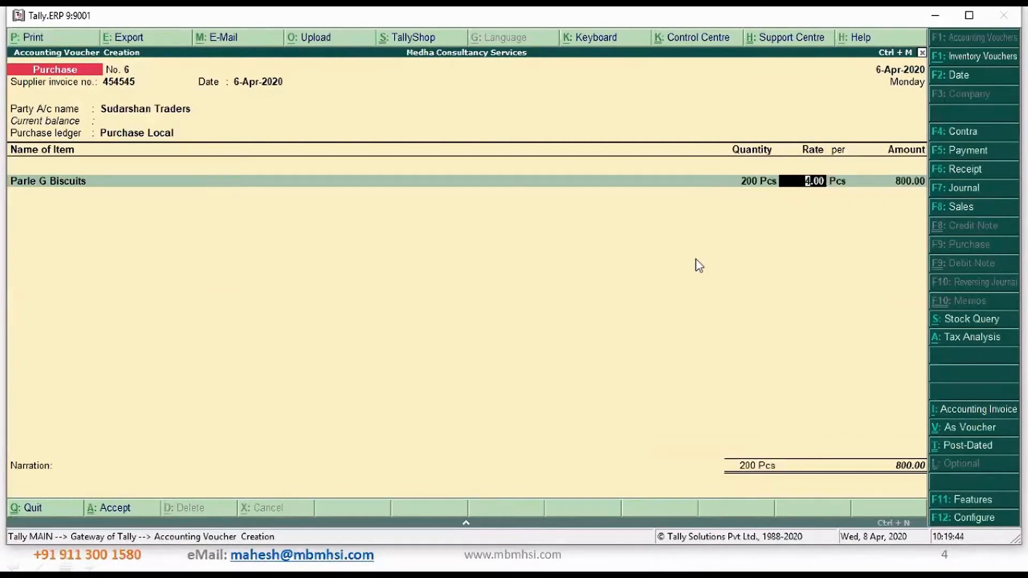
{"action": "key", "text": "Return"}
{"action": "key", "text": "Return"}
{"action": "key", "text": "Return"}
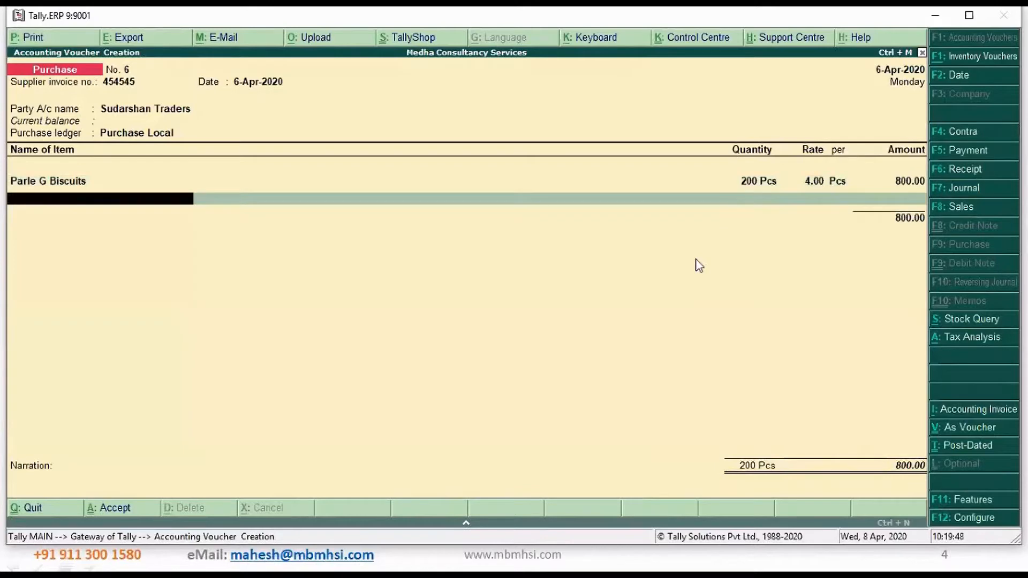
End the item list, enter the narration "Being products purchased", save the purchase voucher and leave voucher entry
{"action": "key", "text": "Return"}
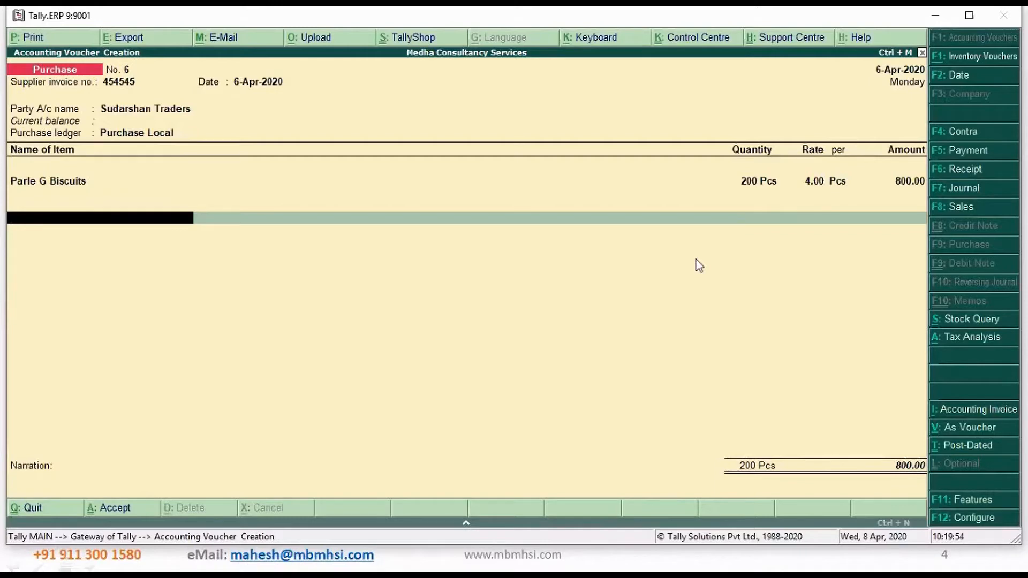
{"action": "key", "text": "Return"}
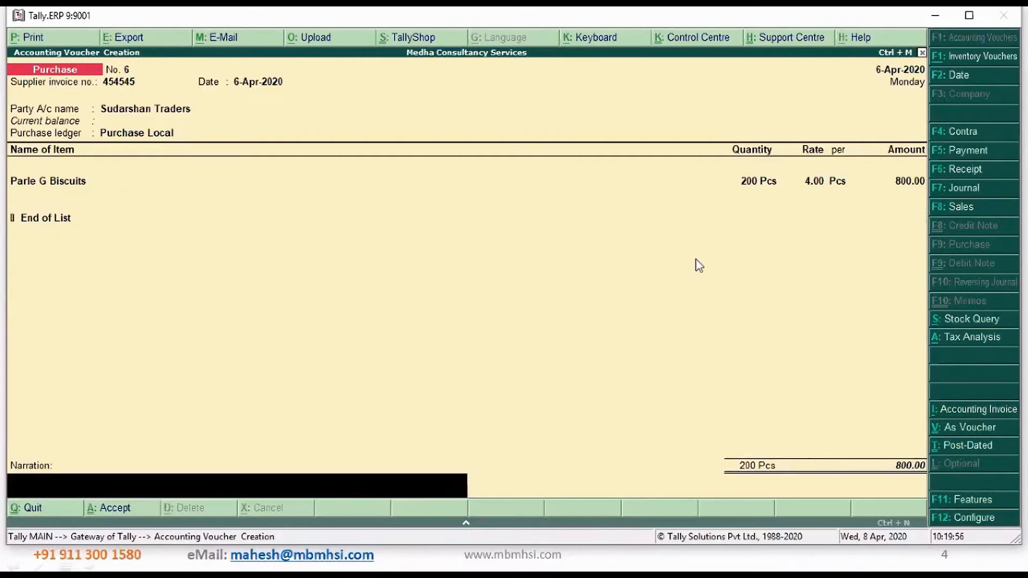
{"action": "type", "text": "Being products purchased"}
{"action": "key", "text": "Return"}
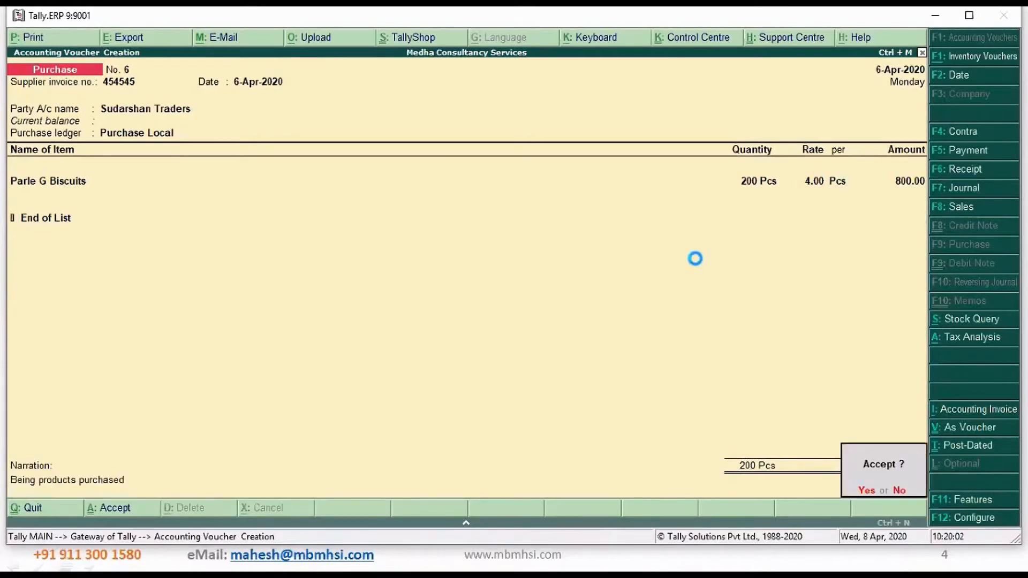
{"action": "key", "text": "Return"}
{"action": "key", "text": "Escape"}
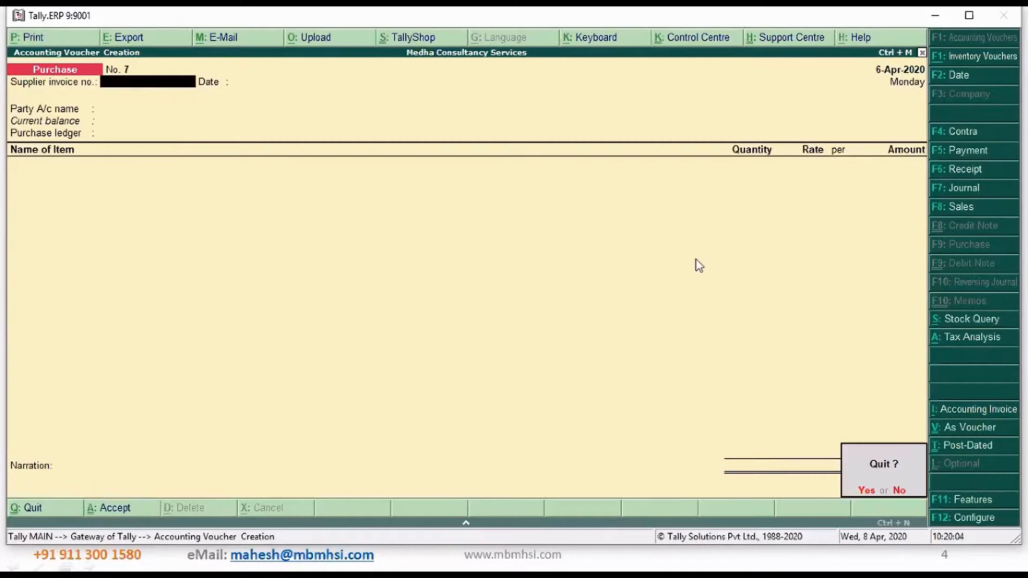
{"action": "key", "text": "Return"}
Open the GSTR-2 report from the statutory GST reports
{"action": "key", "text": "Down"}
{"action": "key", "text": "Down"}
{"action": "key", "text": "Down"}
{"action": "key", "text": "Down"}
{"action": "key", "text": "Down"}
{"action": "key", "text": "Down"}
{"action": "key", "text": "Down"}
{"action": "key", "text": "Down"}
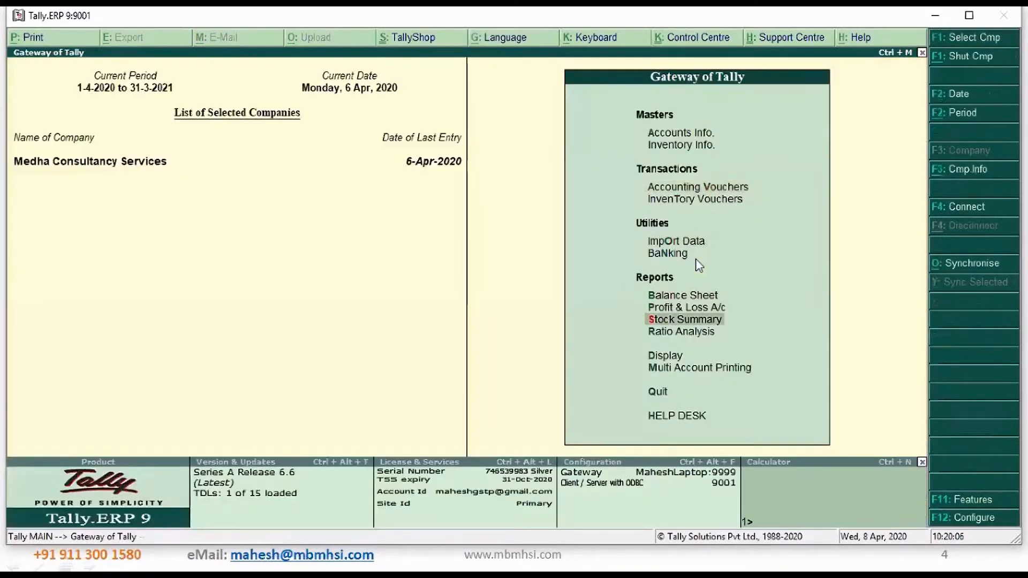
{"action": "key", "text": "Return"}
{"action": "key", "text": "Down"}
{"action": "key", "text": "Down"}
{"action": "key", "text": "Down"}
{"action": "key", "text": "Down"}
{"action": "key", "text": "Down"}
{"action": "key", "text": "Down"}
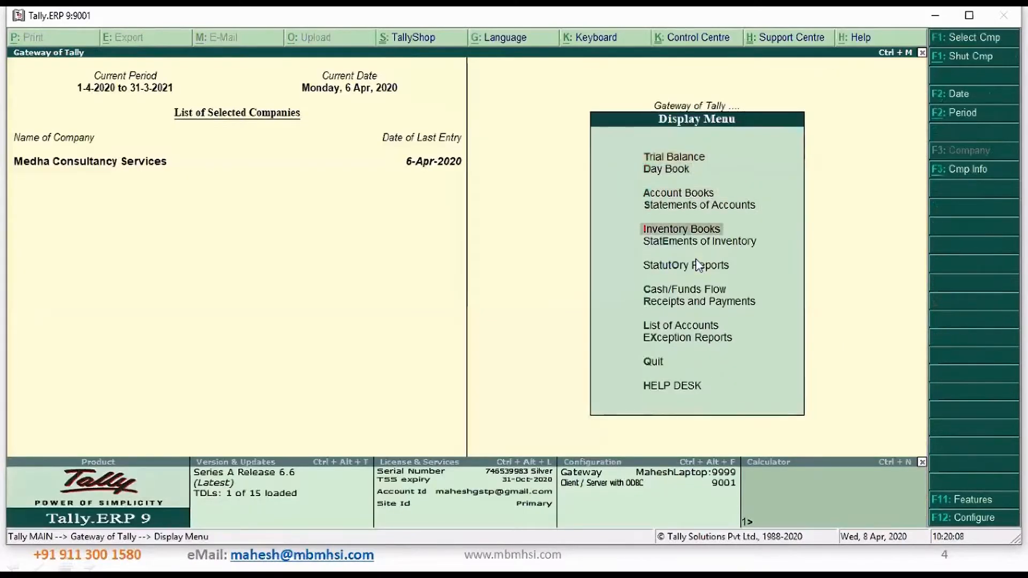
{"action": "key", "text": "Return"}
{"action": "key", "text": "Return"}
{"action": "key", "text": "Down"}
{"action": "key", "text": "Return"}
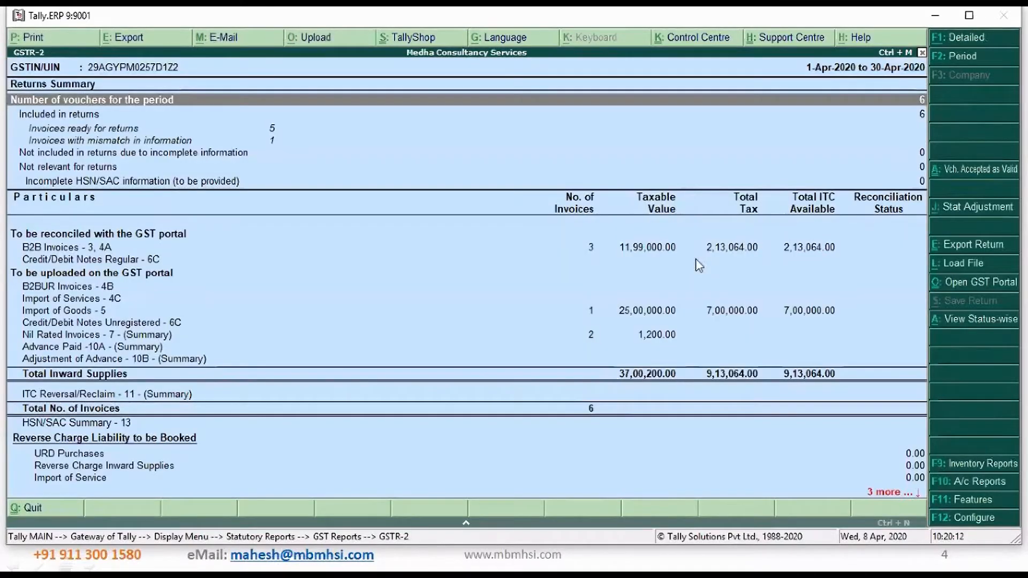
Open the Nil Rated Invoices - 7 summary in the GSTR-2 report and check the intrastate exempt value
{"action": "key", "text": "Down"}
{"action": "key", "text": "Down"}
{"action": "key", "text": "Down"}
{"action": "key", "text": "Down"}
{"action": "key", "text": "Down"}
{"action": "key", "text": "Down"}
{"action": "key", "text": "Down"}
{"action": "key", "text": "Down"}
{"action": "key", "text": "Down"}
{"action": "key", "text": "Down"}
{"action": "key", "text": "Down"}
{"action": "key", "text": "Down"}
{"action": "key", "text": "Down"}
{"action": "key", "text": "Down"}
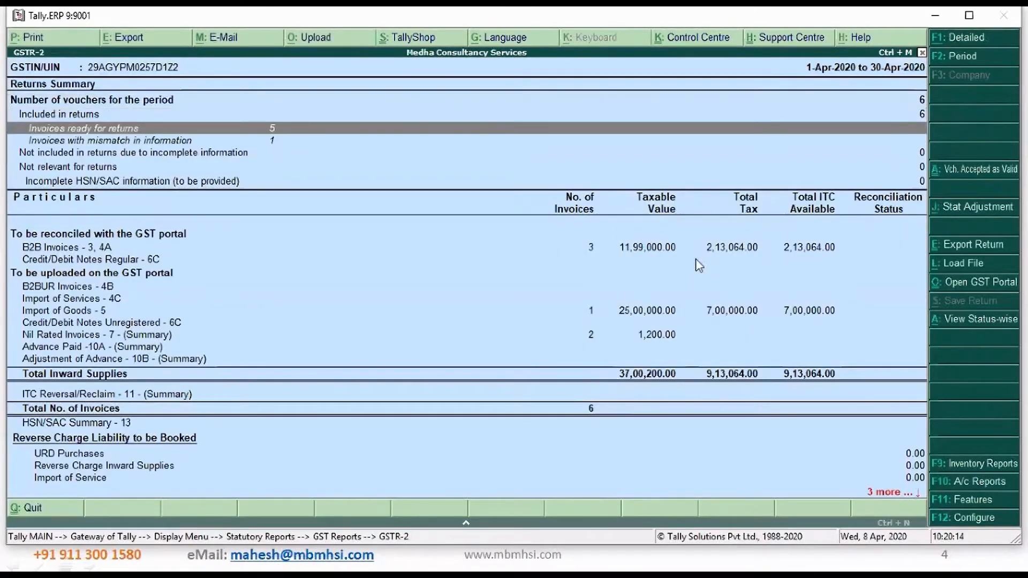
{"action": "key", "text": "Up"}
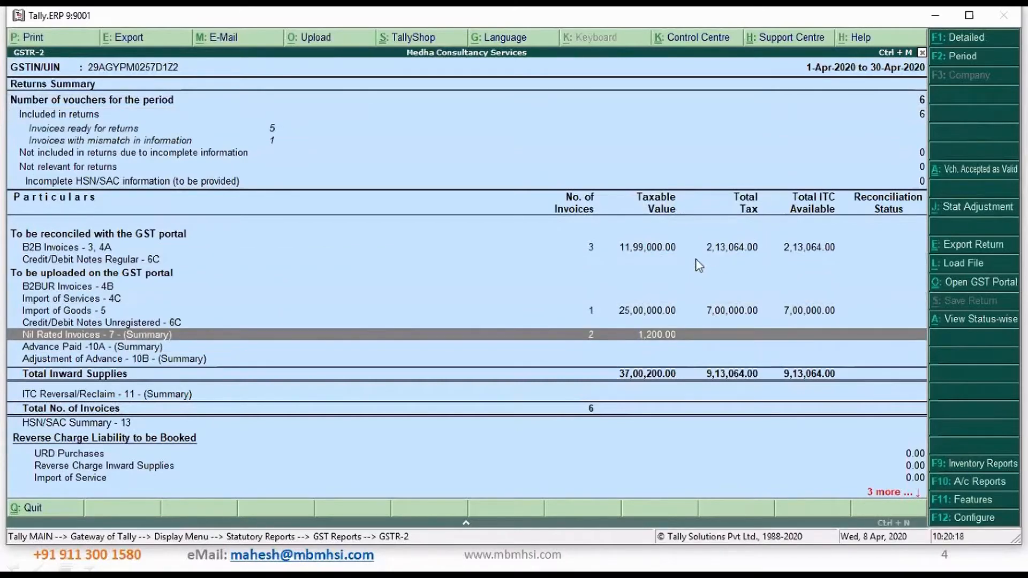
{"action": "key", "text": "Return"}
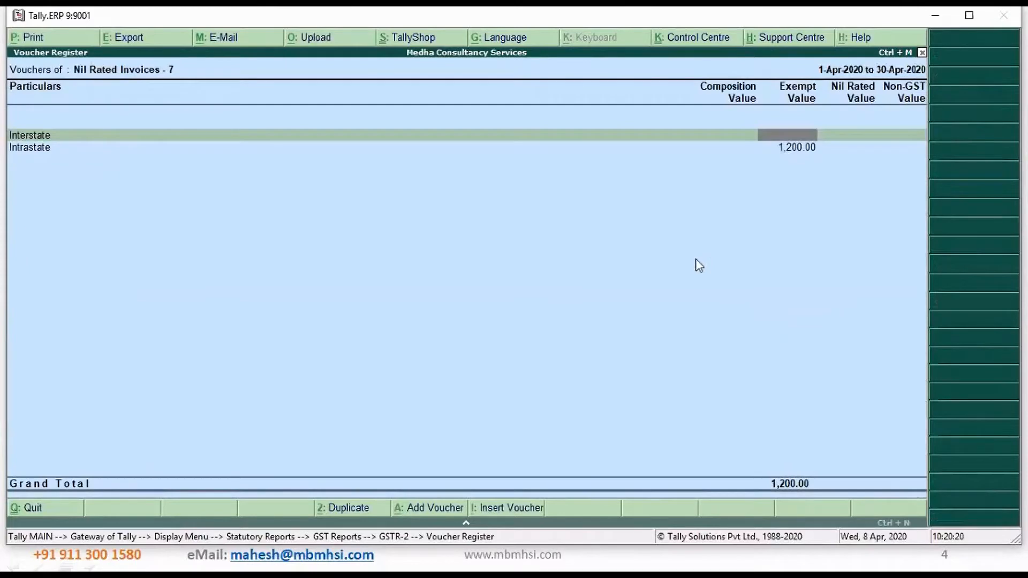
{"action": "key", "text": "Down"}
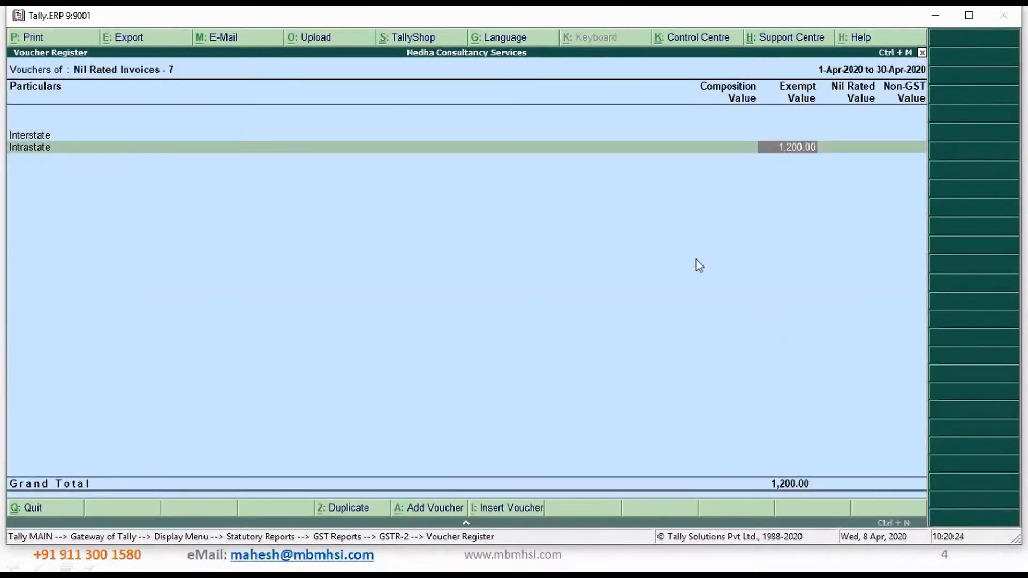
Return to the GSTR-2 summary, check the reverse charge liability section, and leave the reports for the Gateway of Tally
{"action": "key", "text": "Escape"}
{"action": "key", "text": "Down"}
{"action": "key", "text": "Down"}
{"action": "key", "text": "Down"}
{"action": "key", "text": "Down"}
{"action": "key", "text": "Down"}
{"action": "key", "text": "Down"}
{"action": "key", "text": "Down"}
{"action": "key", "text": "Down"}
{"action": "key", "text": "Down"}
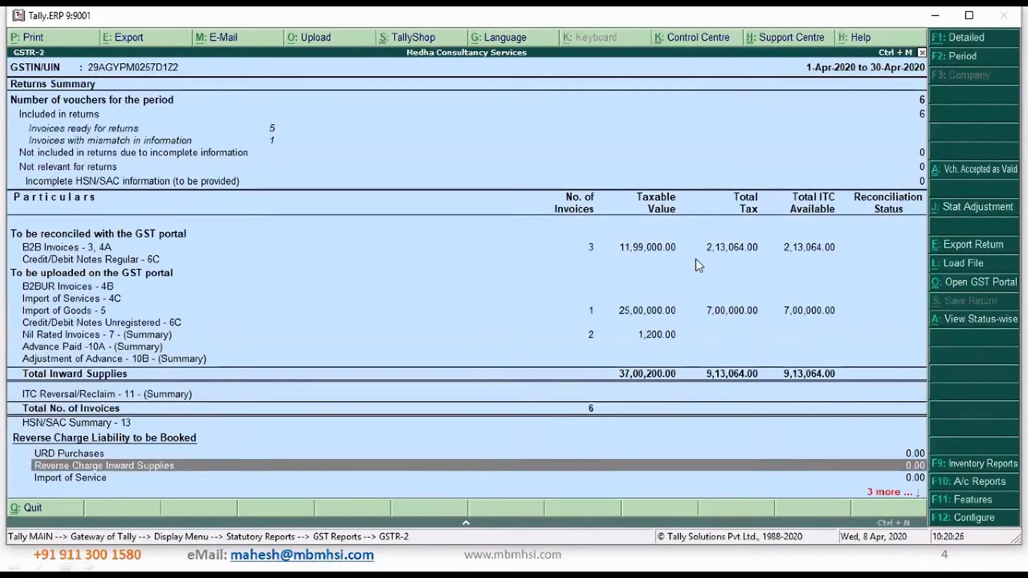
{"action": "key", "text": "Up"}
{"action": "key", "text": "Up"}
{"action": "key", "text": "Up"}
{"action": "key", "text": "Up"}
{"action": "key", "text": "Up"}
{"action": "key", "text": "Up"}
{"action": "key", "text": "Up"}
{"action": "key", "text": "Up"}
{"action": "key", "text": "Up"}
{"action": "key", "text": "Up"}
{"action": "key", "text": "Up"}
{"action": "key", "text": "Up"}
{"action": "key", "text": "Up"}
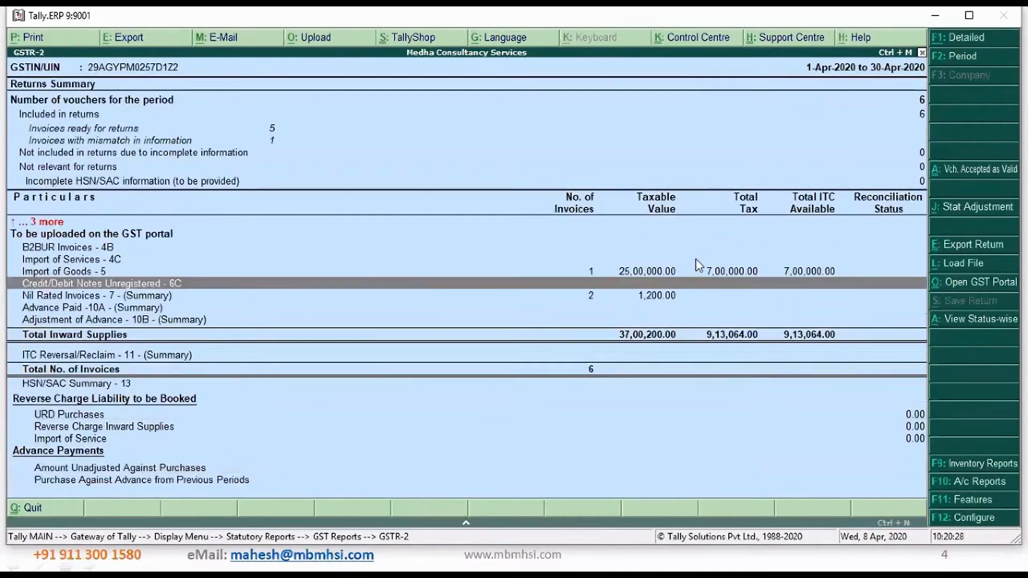
{"action": "key", "text": "Escape"}
{"action": "key", "text": "Escape"}
{"action": "key", "text": "Escape"}
{"action": "key", "text": "Escape"}
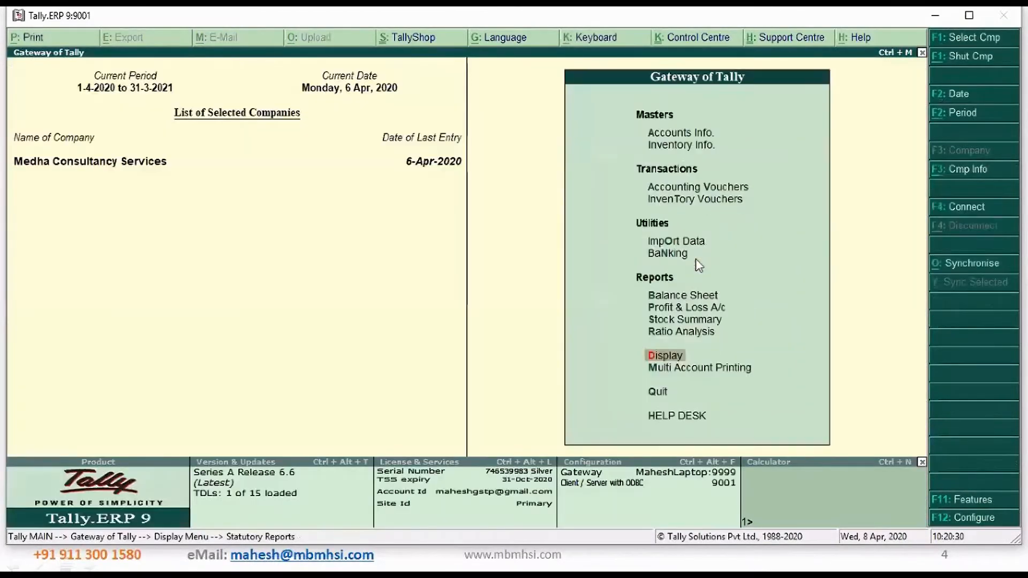
Start a purchase voucher with supplier invoice number 34324234 and Sudarshan Traders as the party, accepting the supplier's details
{"action": "key", "text": "v"}
{"action": "key", "text": "F9"}
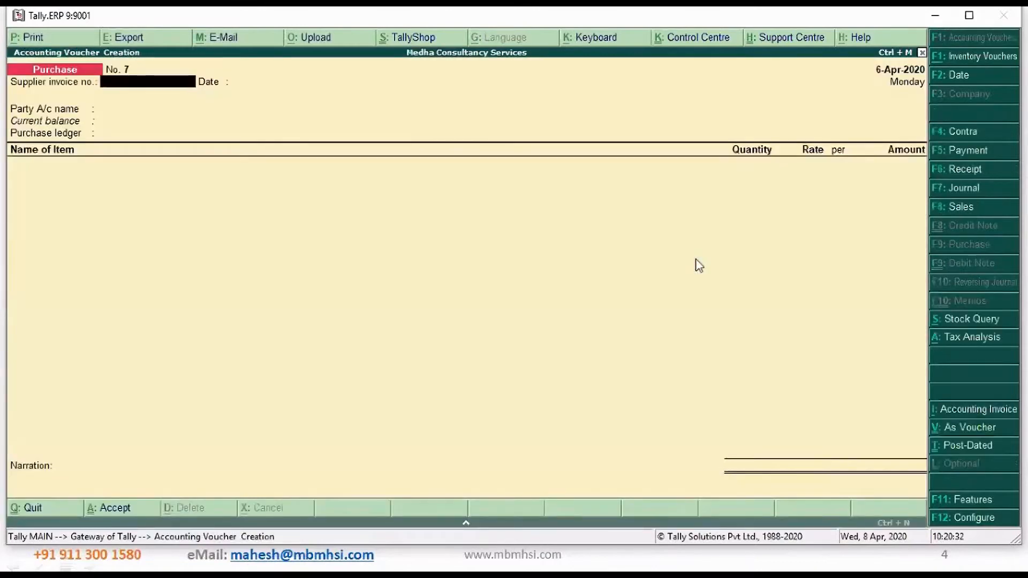
{"action": "type", "text": "34324234"}
{"action": "key", "text": "Return"}
{"action": "key", "text": "Return"}
{"action": "key", "text": "Down"}
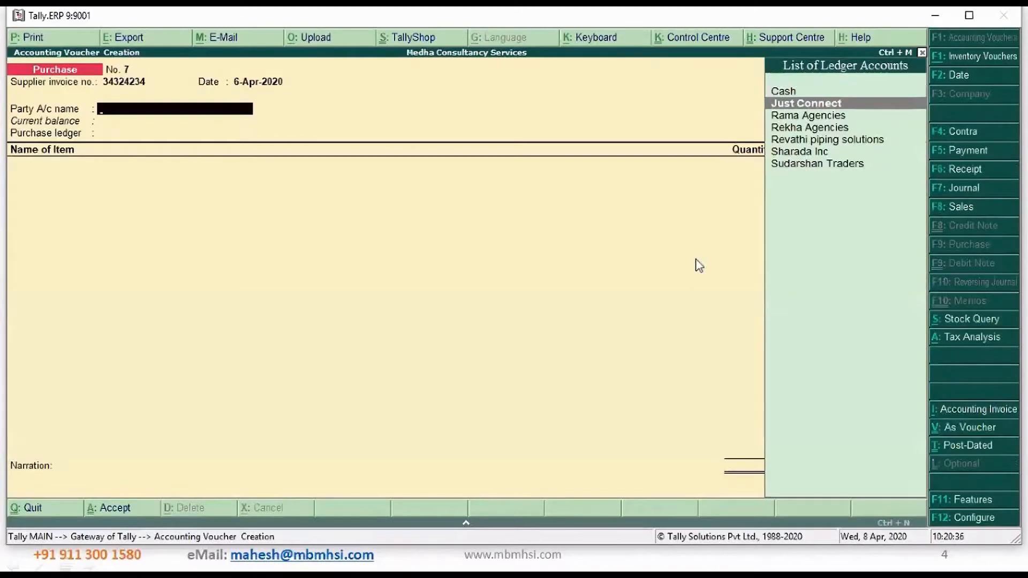
{"action": "key", "text": "Down"}
{"action": "key", "text": "Down"}
{"action": "key", "text": "Down"}
{"action": "key", "text": "Down"}
{"action": "key", "text": "Down"}
{"action": "key", "text": "Return"}
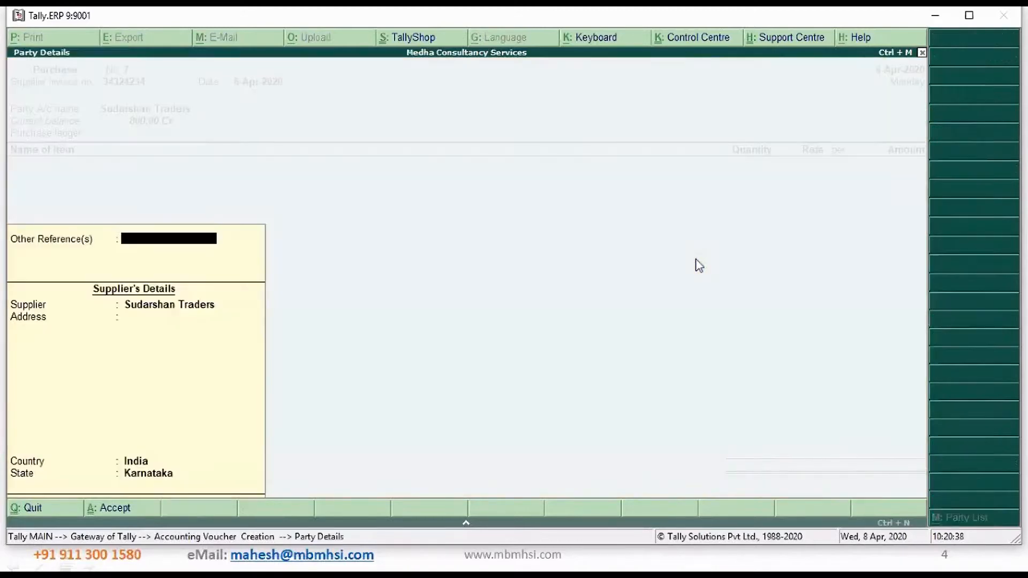
{"action": "key", "text": "Return"}
Choose the Purchase Local ledger and classify the transaction as Purchase From Unregistered Dealer - Taxable
{"action": "key", "text": "Down"}
{"action": "key", "text": "Down"}
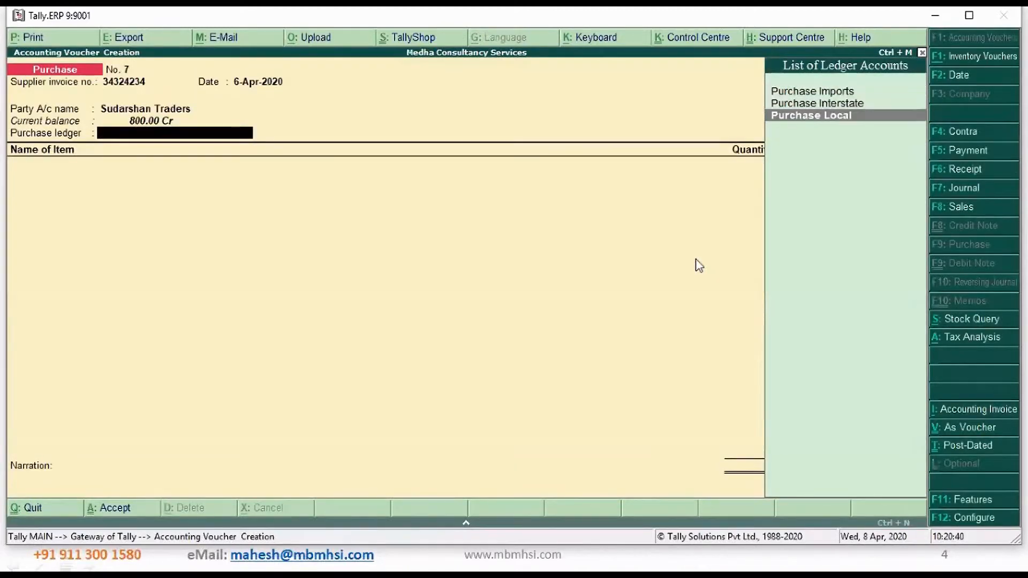
{"action": "key", "text": "Return"}
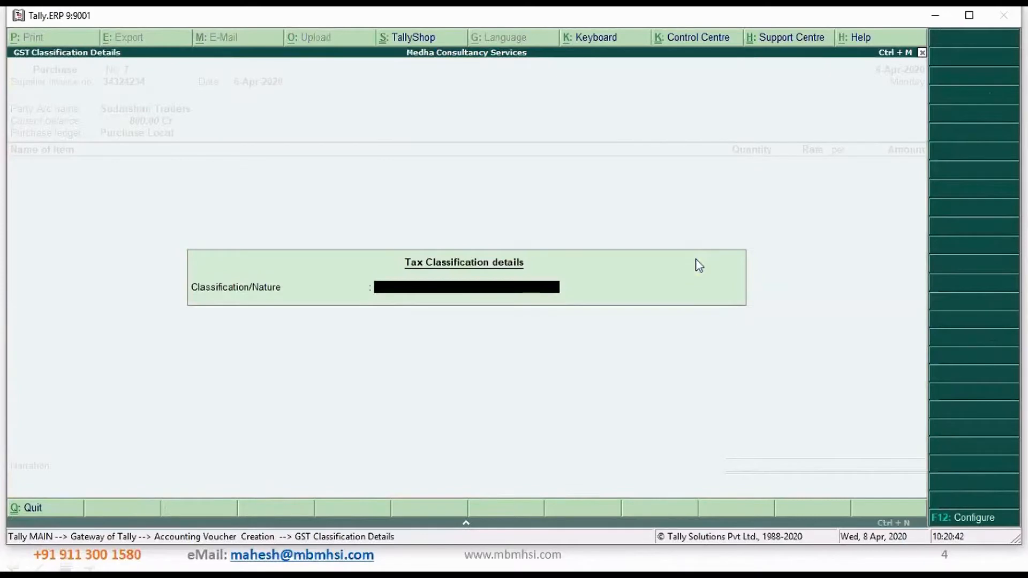
{"action": "type", "text": "P"}
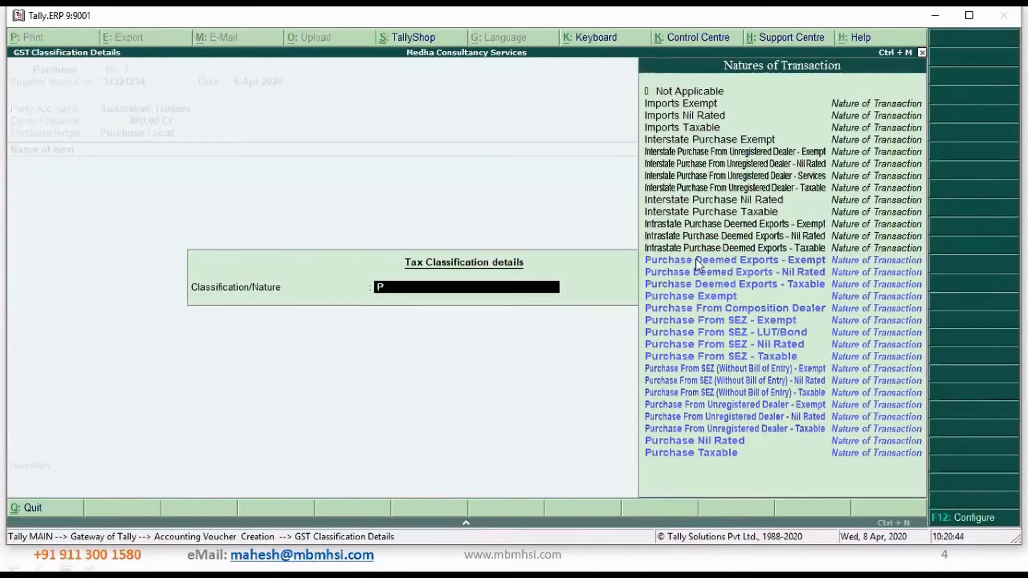
{"action": "key", "text": "Up"}
{"action": "key", "text": "Up"}
{"action": "key", "text": "Up"}
{"action": "key", "text": "Return"}
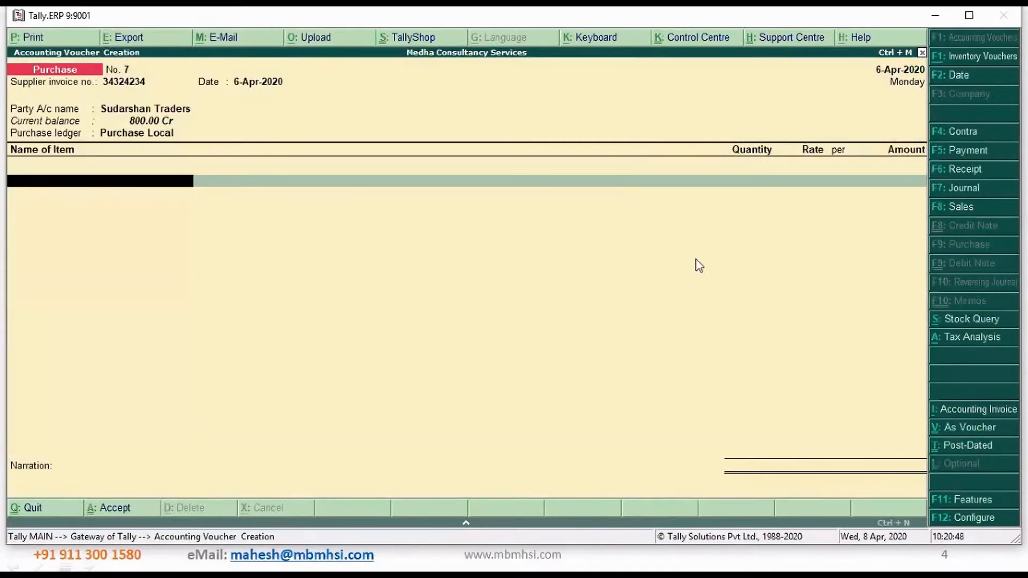
Add the item Apple IPhone with a quantity of 1 Nos at a rate of 25,000.00 and end the item list
{"action": "key", "text": "Return"}
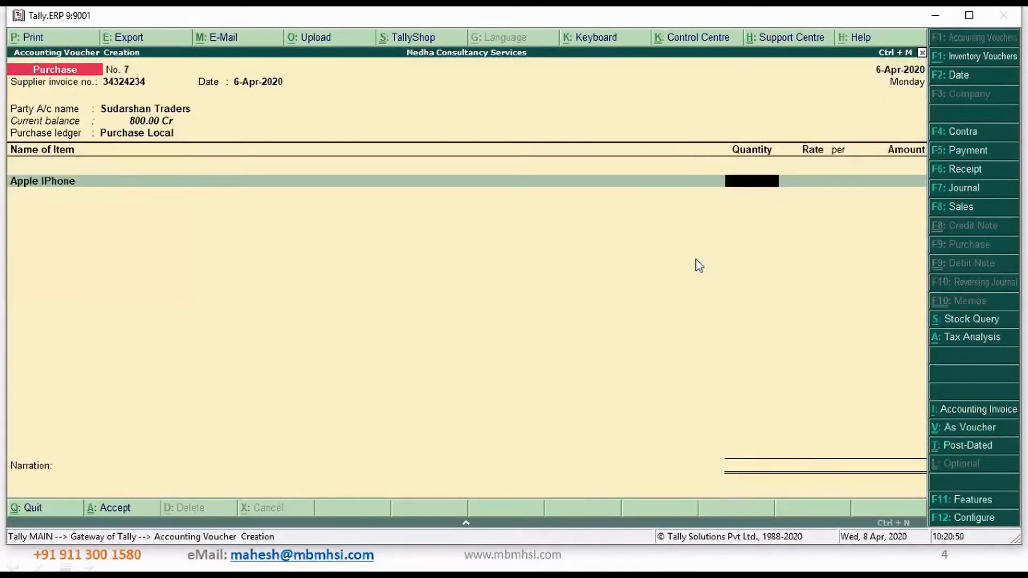
{"action": "type", "text": "1"}
{"action": "key", "text": "Return"}
{"action": "key", "text": "Return"}
{"action": "key", "text": "Return"}
{"action": "key", "text": "Return"}
{"action": "key", "text": "Return"}
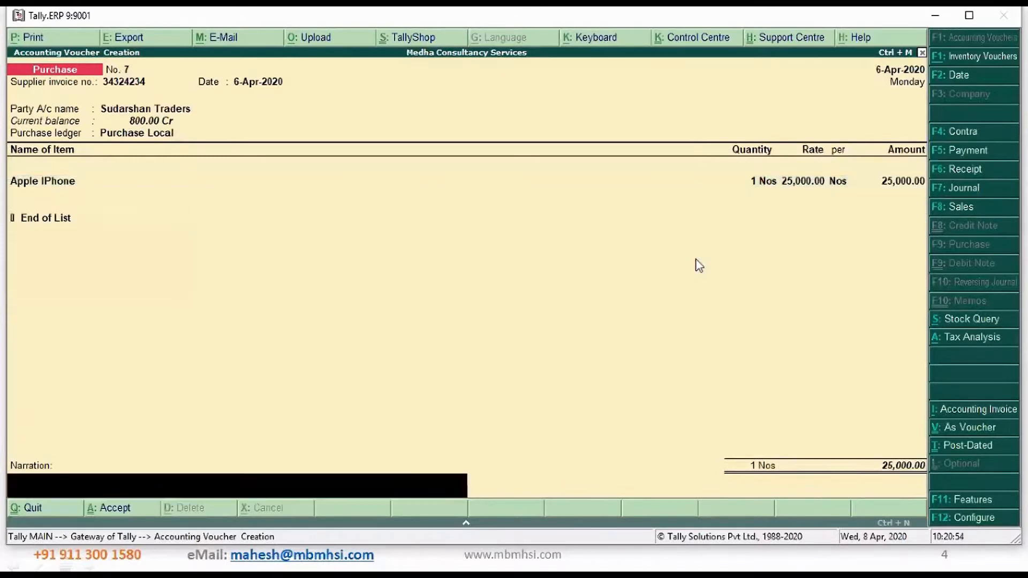
Enter the narration "Being products purchased", save the purchase voucher and leave voucher entry
{"action": "type", "text": "Being products purchased"}
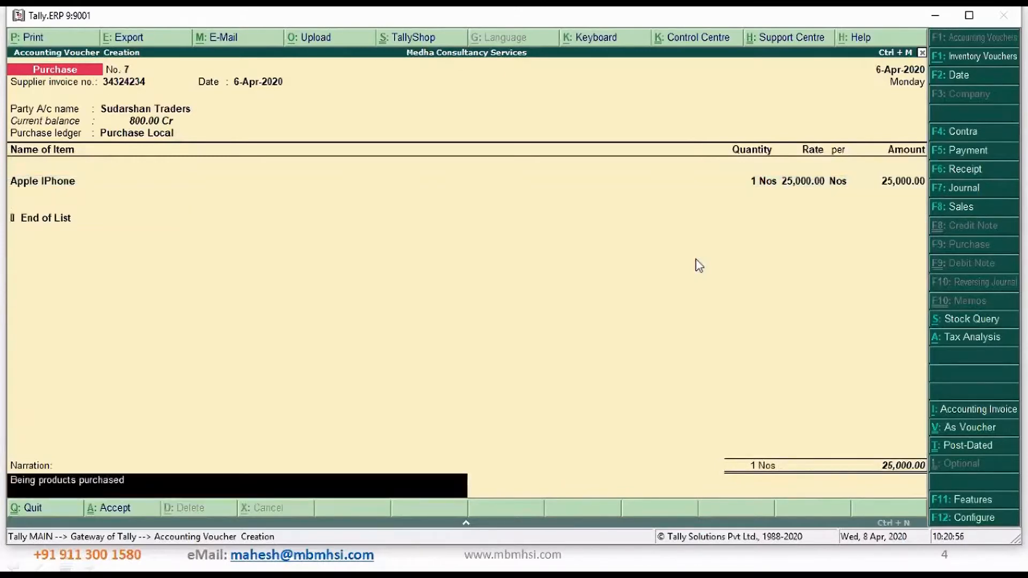
{"action": "key", "text": "Return"}
{"action": "key", "text": "Return"}
{"action": "key", "text": "Escape"}
{"action": "key", "text": "Return"}
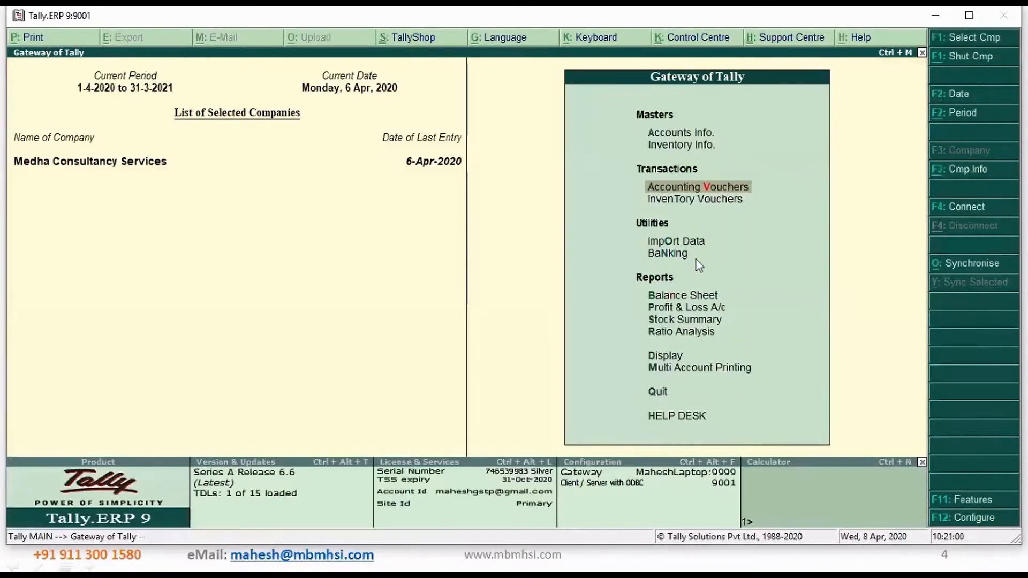
Open the GSTR-2 report again from the statutory GST reports
{"action": "key", "text": "d"}
{"action": "key", "text": "o"}
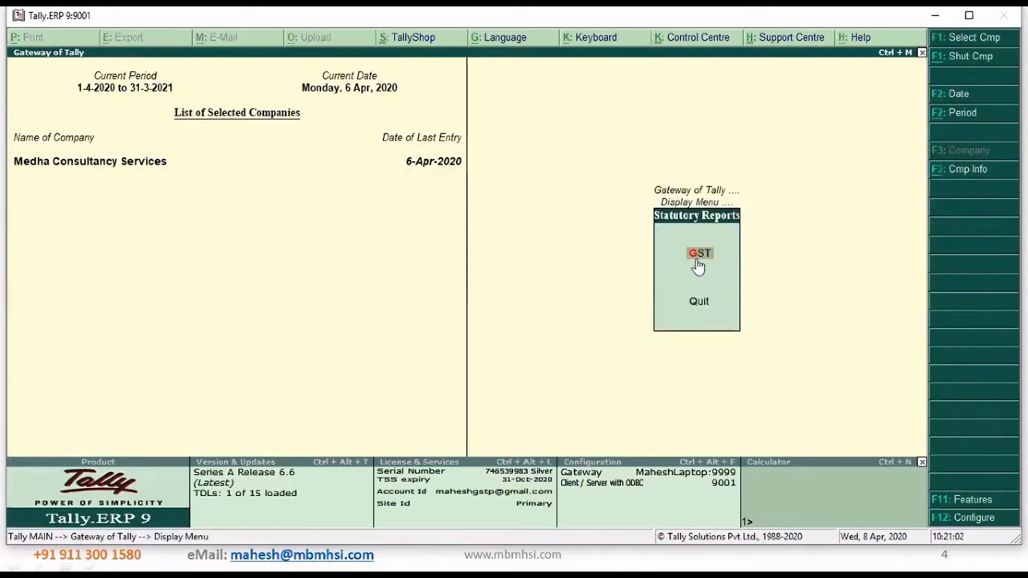
{"action": "key", "text": "g"}
{"action": "key", "text": "2"}
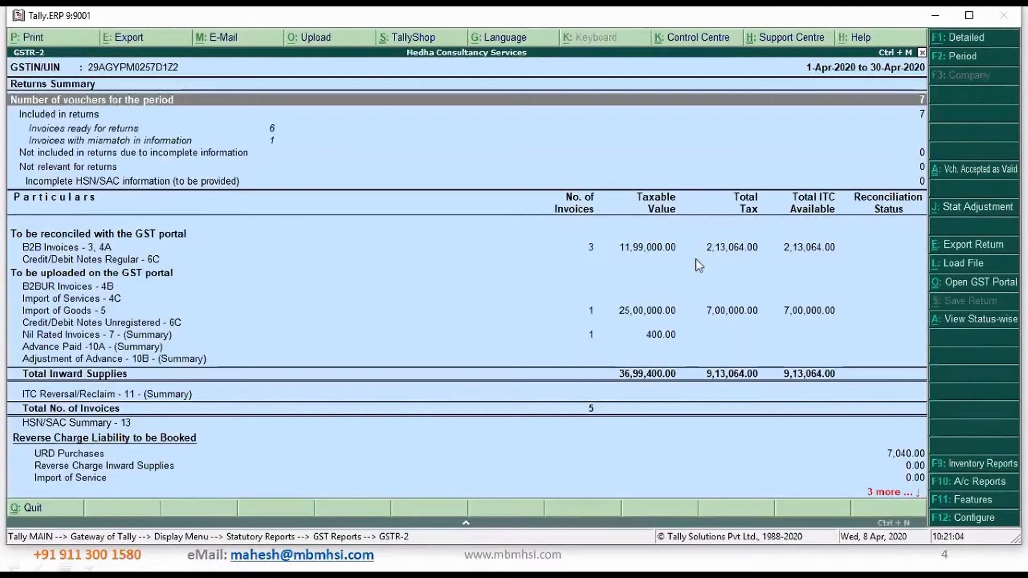
Open the URD Purchases details under Reverse Charge Liability to be Booked in the GSTR-2 report
{"action": "key", "text": "Down"}
{"action": "key", "text": "Down"}
{"action": "key", "text": "Down"}
{"action": "key", "text": "Down"}
{"action": "key", "text": "Down"}
{"action": "key", "text": "Down"}
{"action": "key", "text": "Down"}
{"action": "key", "text": "Down"}
{"action": "key", "text": "Down"}
{"action": "key", "text": "Down"}
{"action": "key", "text": "Down"}
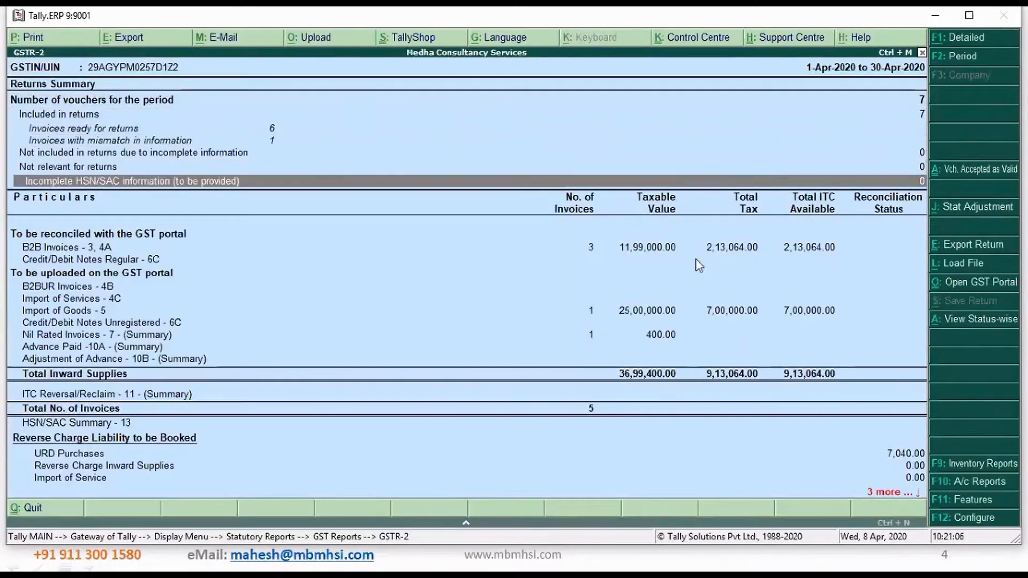
{"action": "key", "text": "Down"}
{"action": "key", "text": "Down"}
{"action": "key", "text": "Down"}
{"action": "key", "text": "Down"}
{"action": "key", "text": "Down"}
{"action": "key", "text": "Down"}
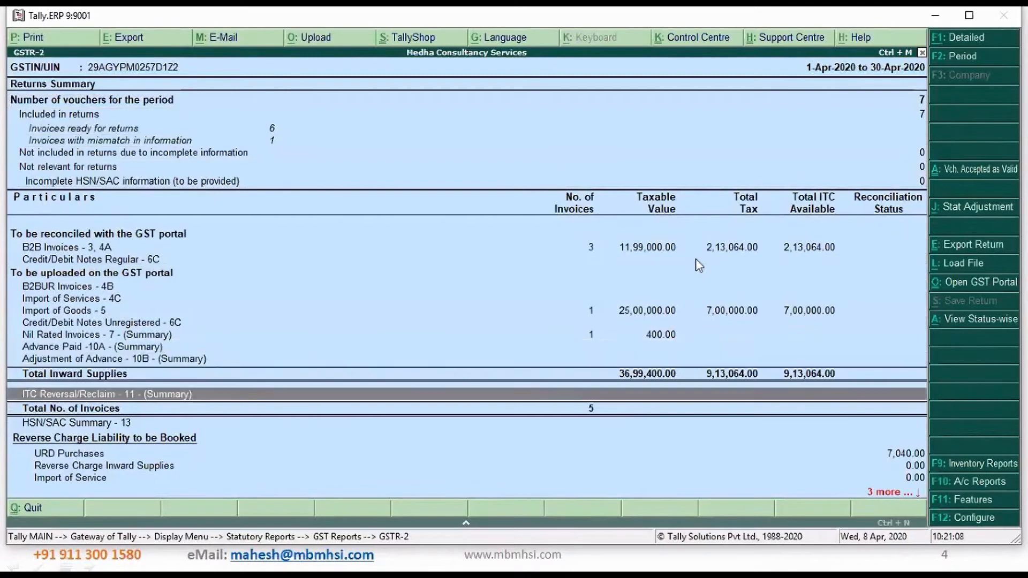
{"action": "key", "text": "Down"}
{"action": "key", "text": "Down"}
{"action": "key", "text": "Down"}
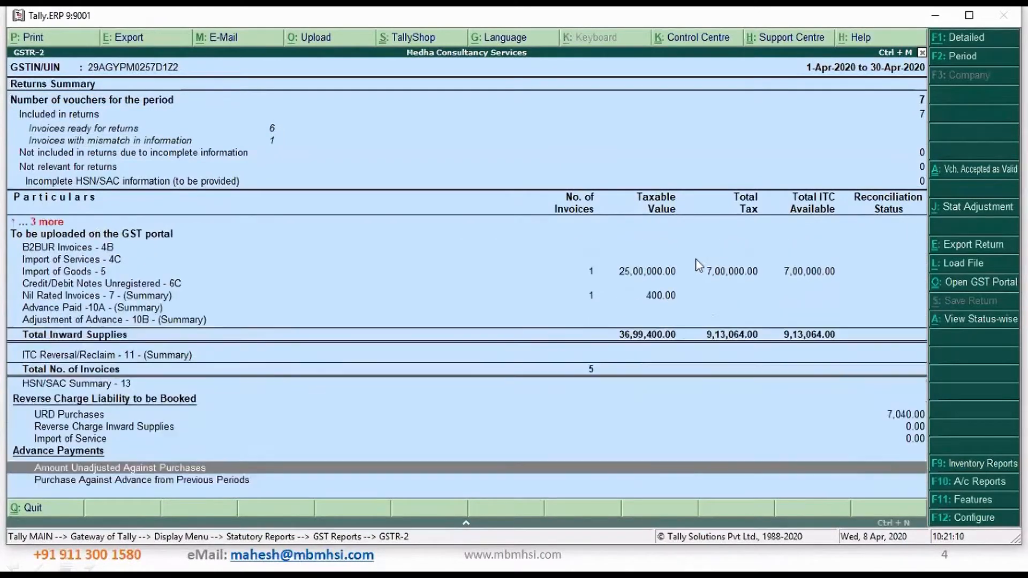
{"action": "key", "text": "Up"}
{"action": "key", "text": "Up"}
{"action": "key", "text": "Up"}
{"action": "key", "text": "Up"}
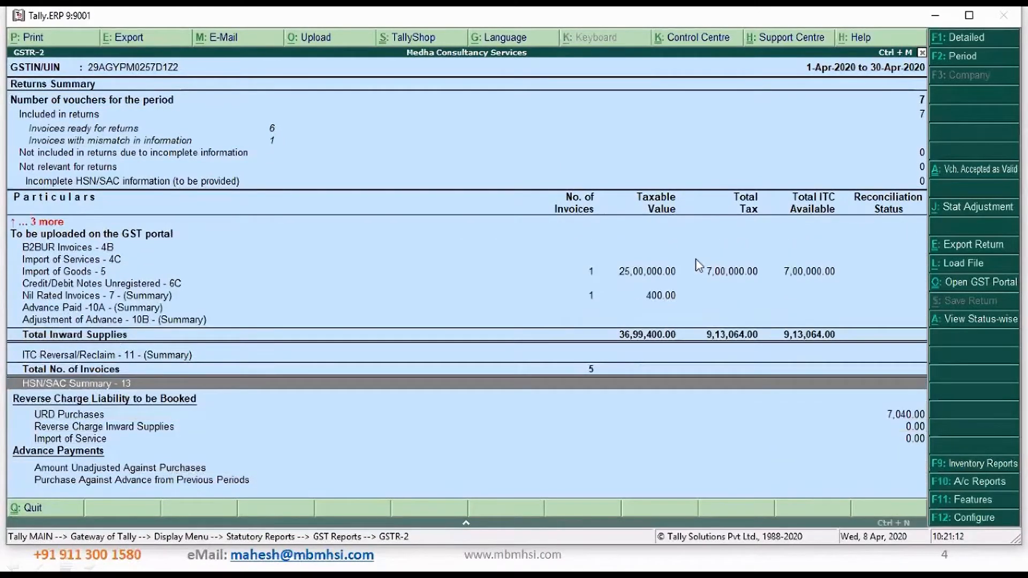
{"action": "key", "text": "Down"}
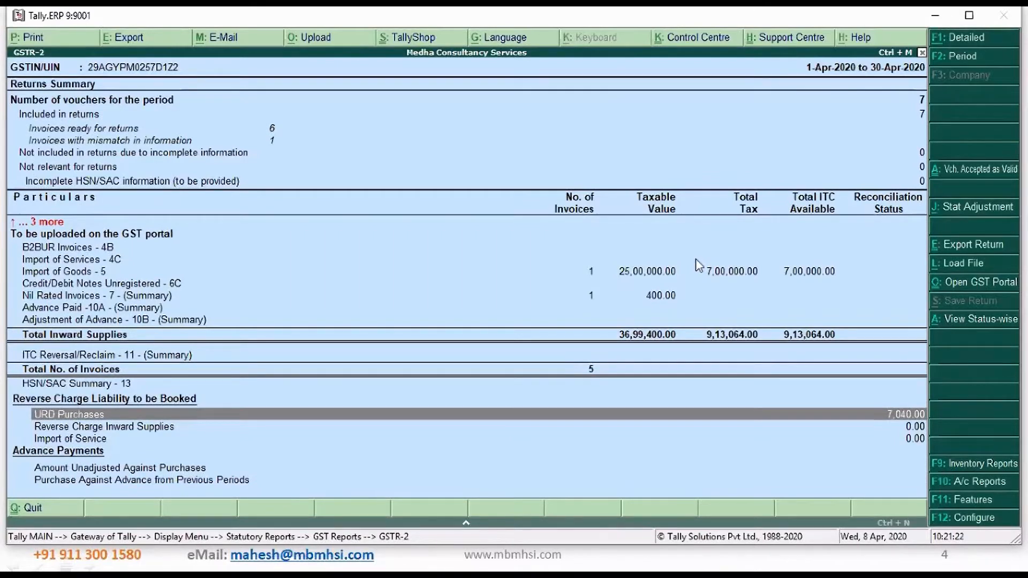
{"action": "key", "text": "Return"}
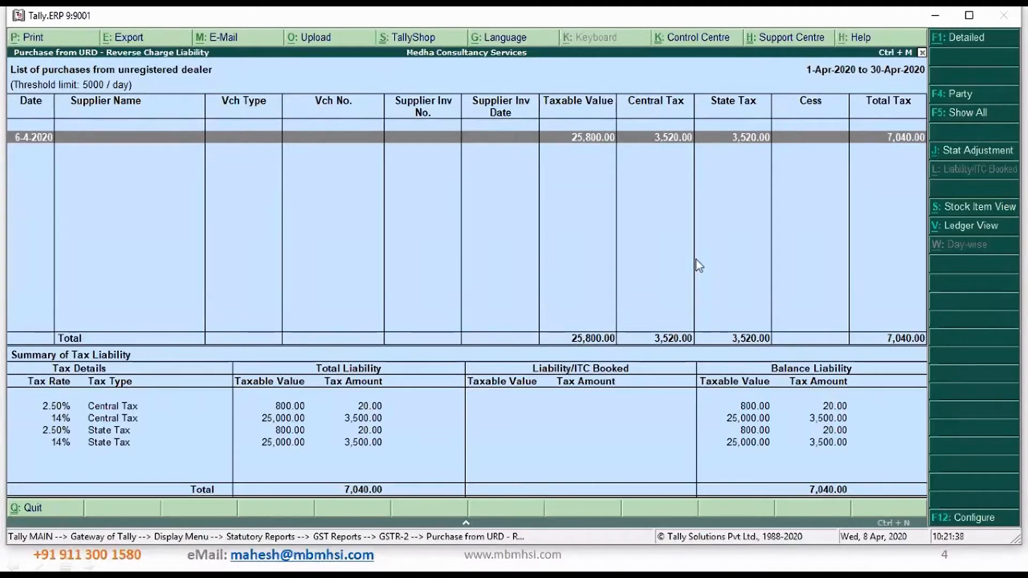
Examine the central and state tax lines in the Summary of Tax Liability for purchases from unregistered dealers
{"action": "key", "text": "Down"}
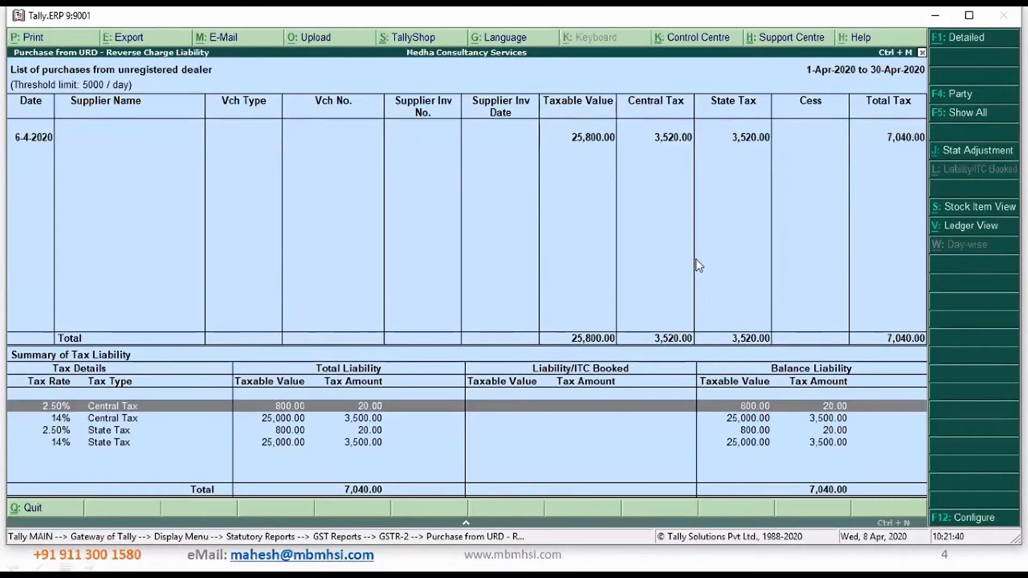
{"action": "key", "text": "Down"}
{"action": "key", "text": "Down"}
{"action": "key", "text": "Down"}
{"action": "key", "text": "Up"}
{"action": "key", "text": "Up"}
{"action": "key", "text": "Up"}
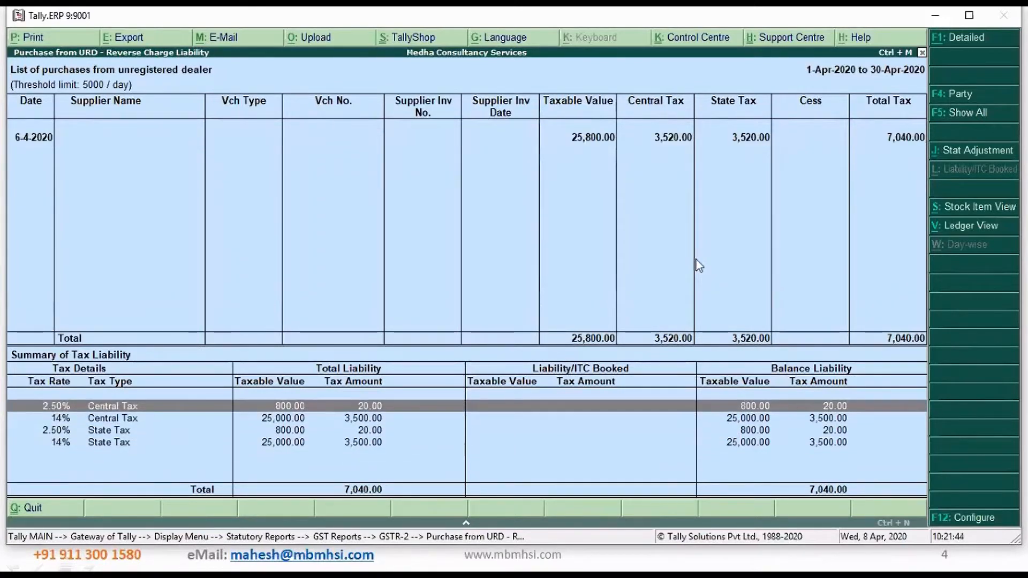
{"action": "key", "text": "Down"}
{"action": "key", "text": "Up"}
{"action": "key", "text": "Down"}
{"action": "key", "text": "Down"}
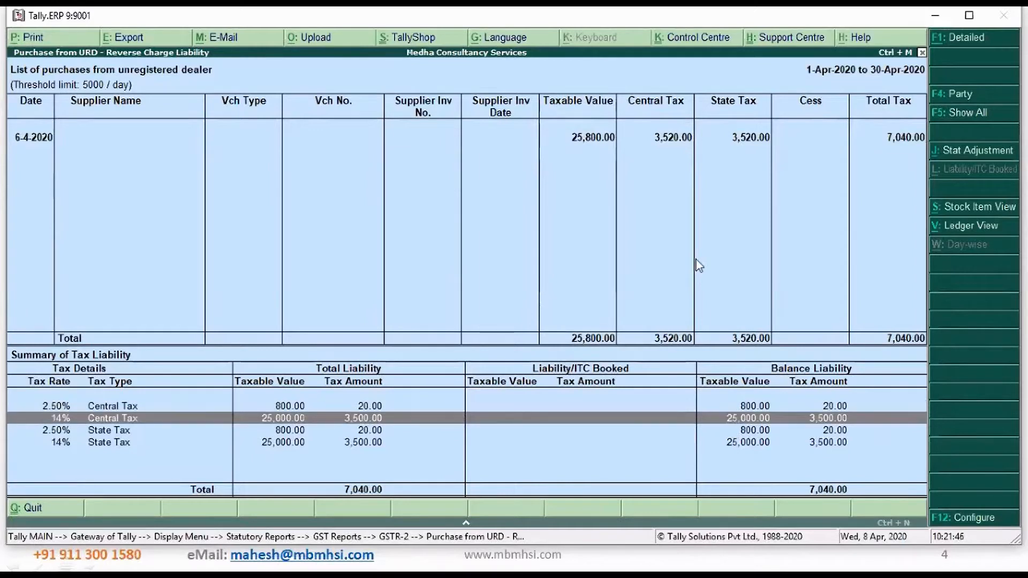
{"action": "key", "text": "Up"}
{"action": "key", "text": "Up"}
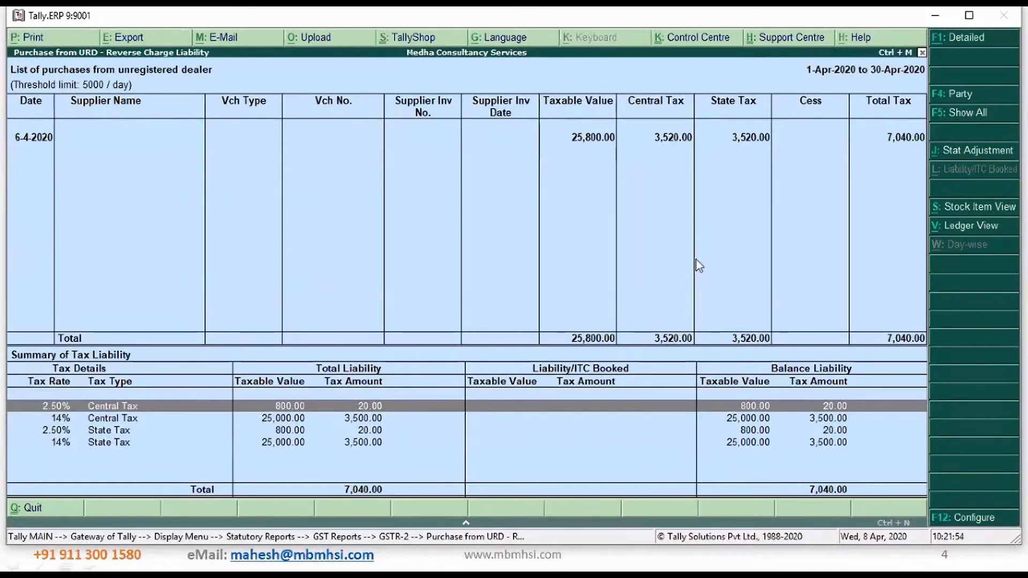
{"action": "key", "text": "Down"}
{"action": "key", "text": "Down"}
{"action": "key", "text": "Down"}
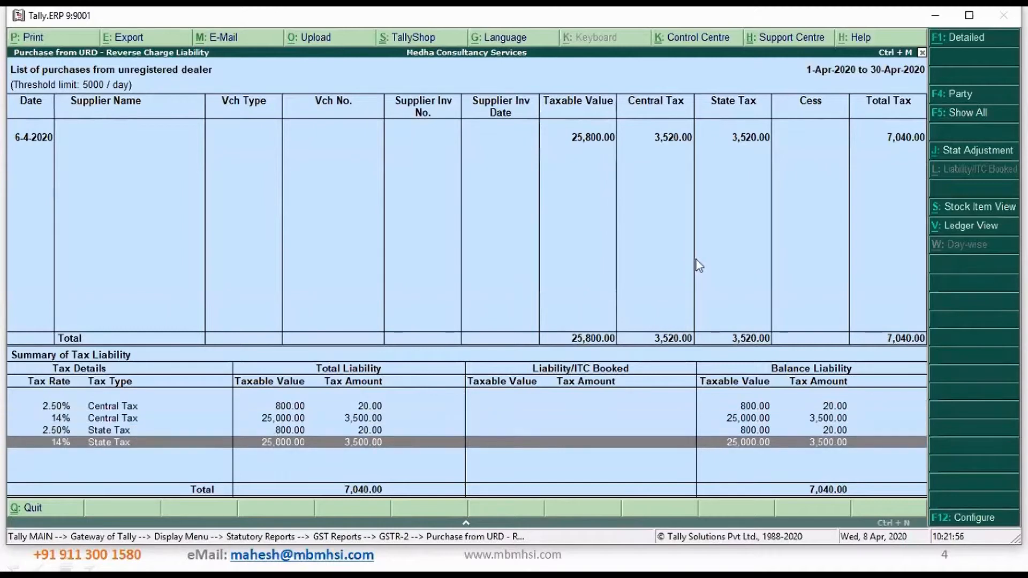
{"action": "key", "text": "Up"}
{"action": "key", "text": "Up"}
{"action": "key", "text": "Up"}
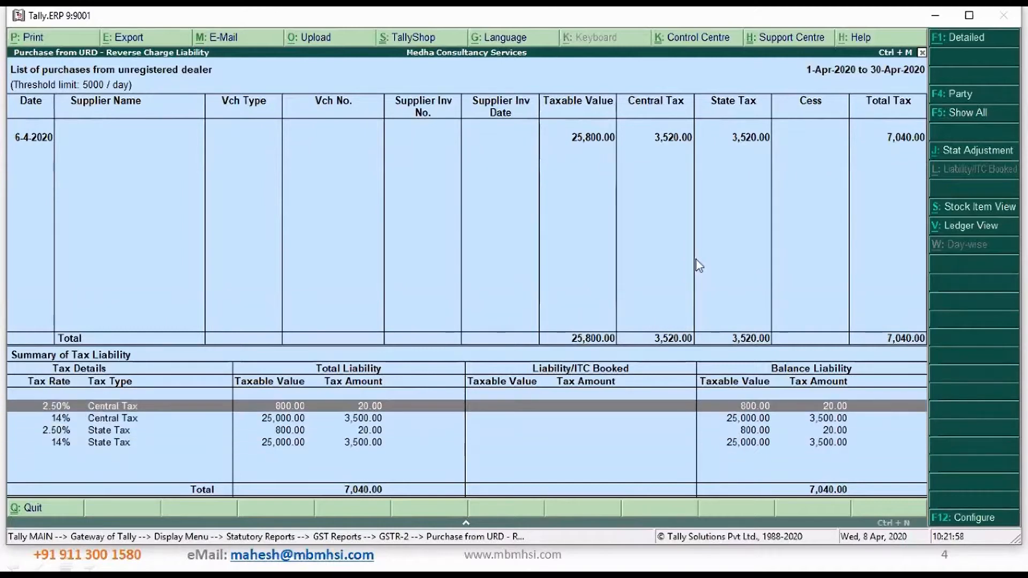
{"action": "key", "text": "Down"}
{"action": "key", "text": "Down"}
{"action": "key", "text": "Up"}
{"action": "key", "text": "Up"}
{"action": "key", "text": "Up"}
{"action": "key", "text": "Down"}
{"action": "key", "text": "Down"}
{"action": "key", "text": "Down"}
{"action": "key", "text": "Down"}
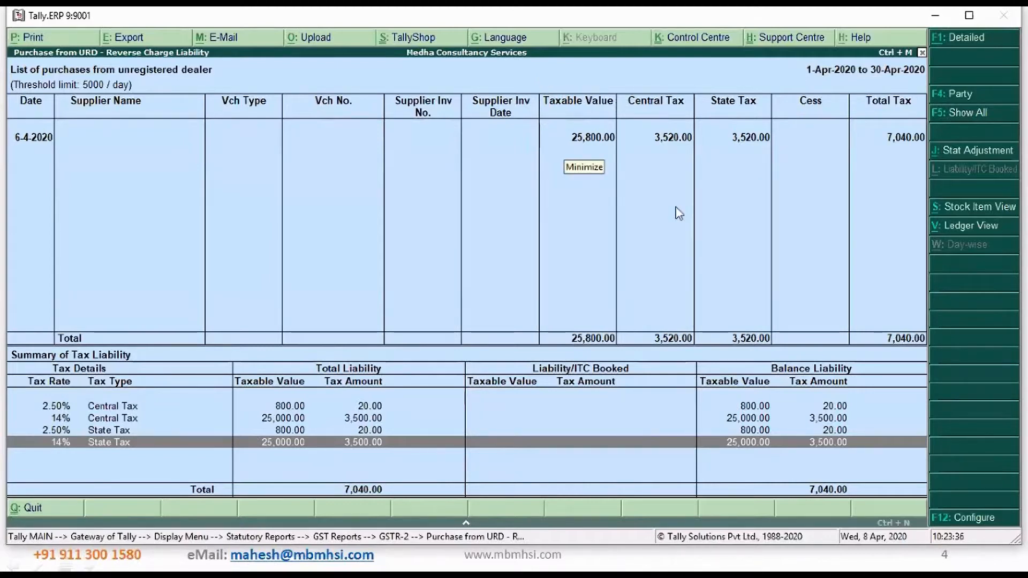
Go back to the list of unregistered dealer purchases and leave the reports for the Gateway of Tally
{"action": "left_click", "coordinate": [627, 263]}
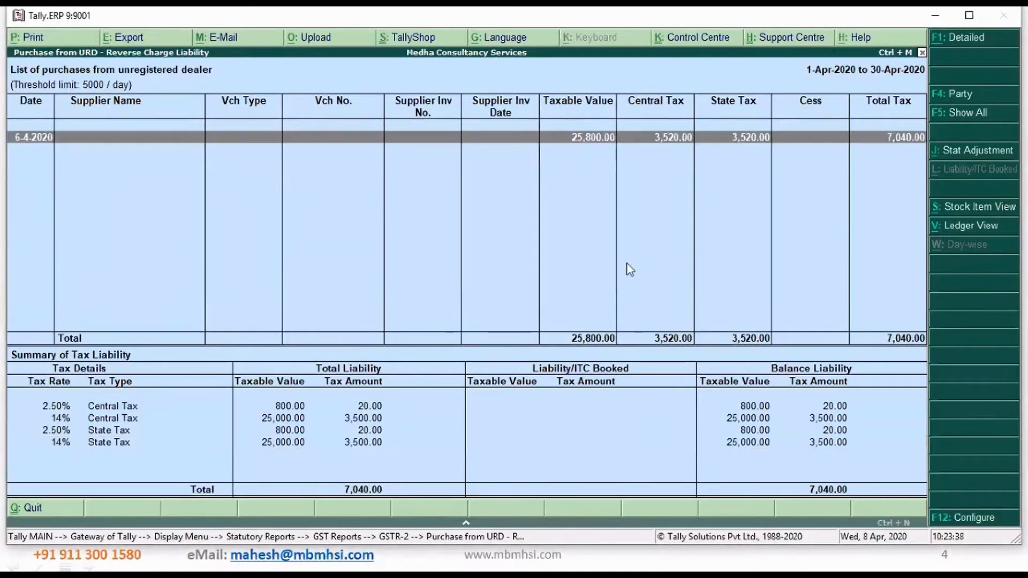
{"action": "key", "text": "Escape"}
{"action": "key", "text": "Escape"}
{"action": "key", "text": "Escape"}
{"action": "key", "text": "Escape"}
{"action": "key", "text": "Escape"}
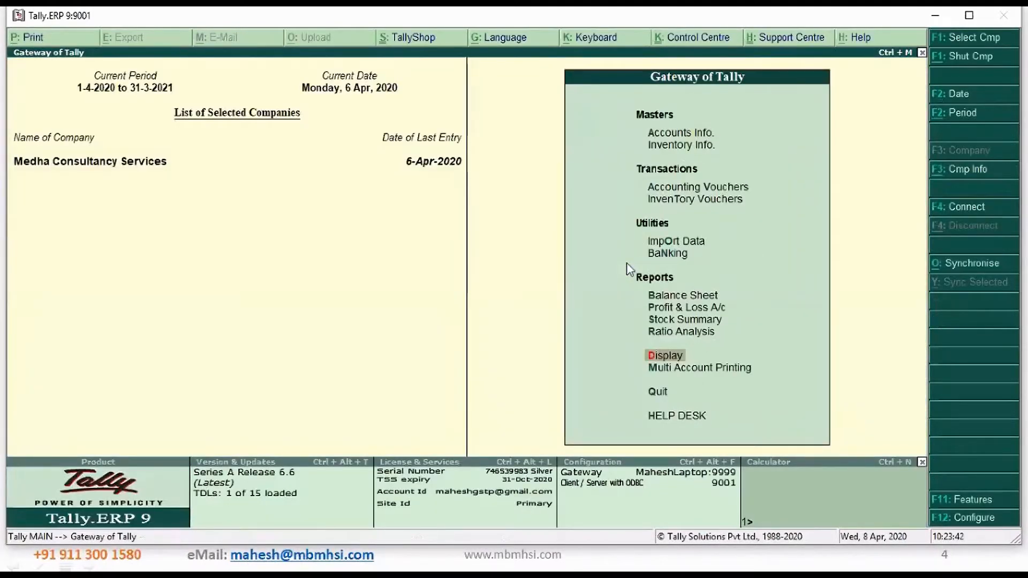
Open the creation form for a single ledger from Accounts Info
{"action": "key", "text": "Up"}
{"action": "key", "text": "Up"}
{"action": "key", "text": "Up"}
{"action": "key", "text": "Up"}
{"action": "key", "text": "Up"}
{"action": "key", "text": "Up"}
{"action": "key", "text": "Up"}
{"action": "key", "text": "Up"}
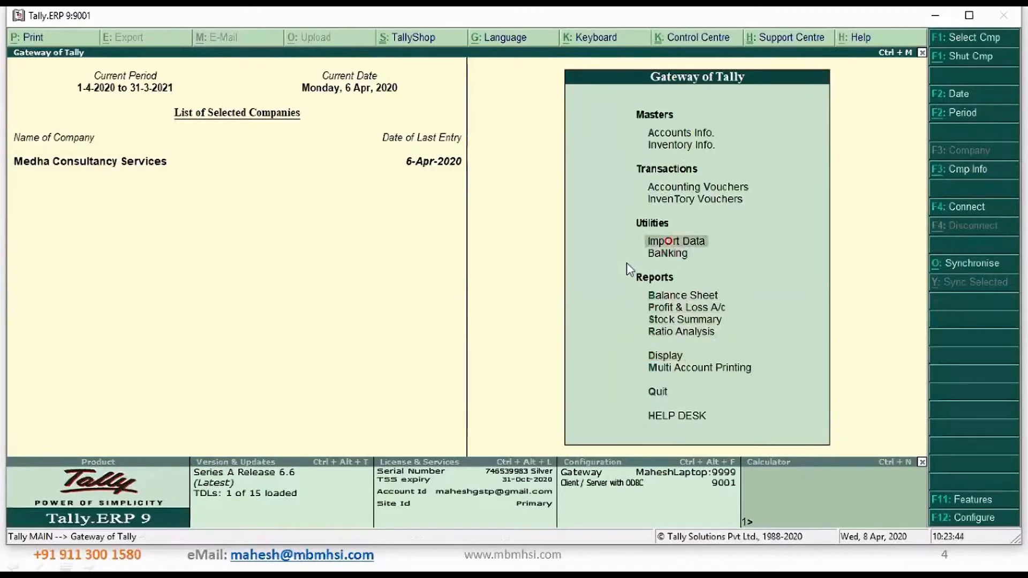
{"action": "key", "text": "Up"}
{"action": "key", "text": "Up"}
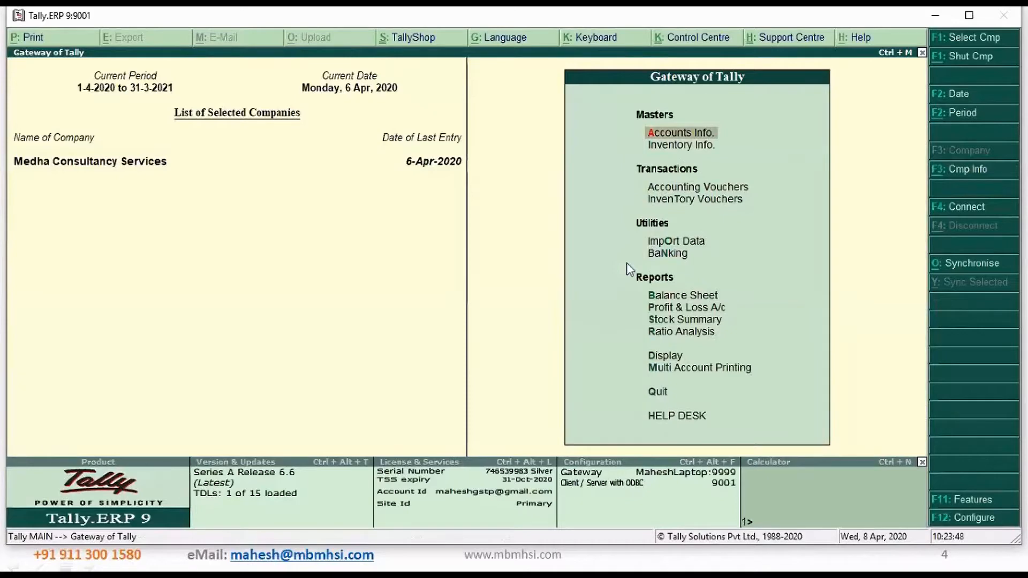
{"action": "key", "text": "Return"}
{"action": "key", "text": "Down"}
{"action": "key", "text": "Return"}
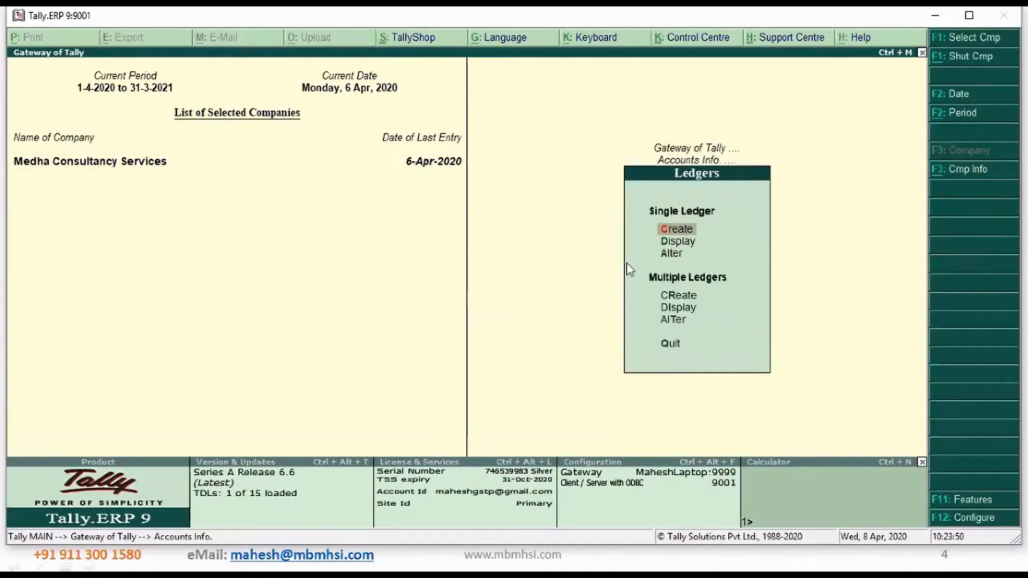
{"action": "key", "text": "Return"}
Name the new ledger Sales Local and place it under Sales Accounts with inventory values affected
{"action": "type", "text": "Sale"}
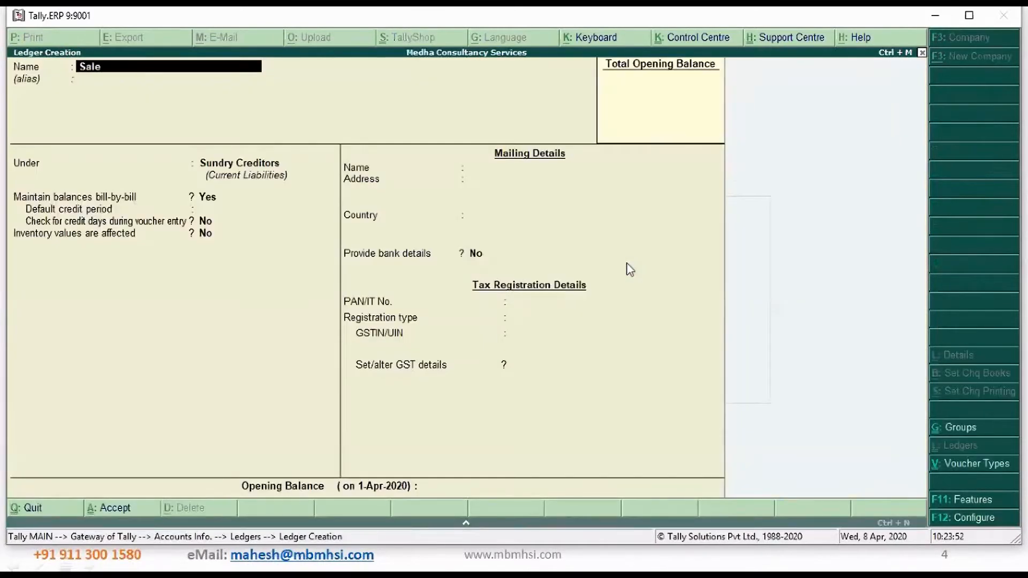
{"action": "type", "text": "s Local"}
{"action": "key", "text": "Return"}
{"action": "key", "text": "Return"}
{"action": "type", "text": "Sa"}
{"action": "key", "text": "Return"}
{"action": "key", "text": "Return"}
{"action": "key", "text": "Return"}
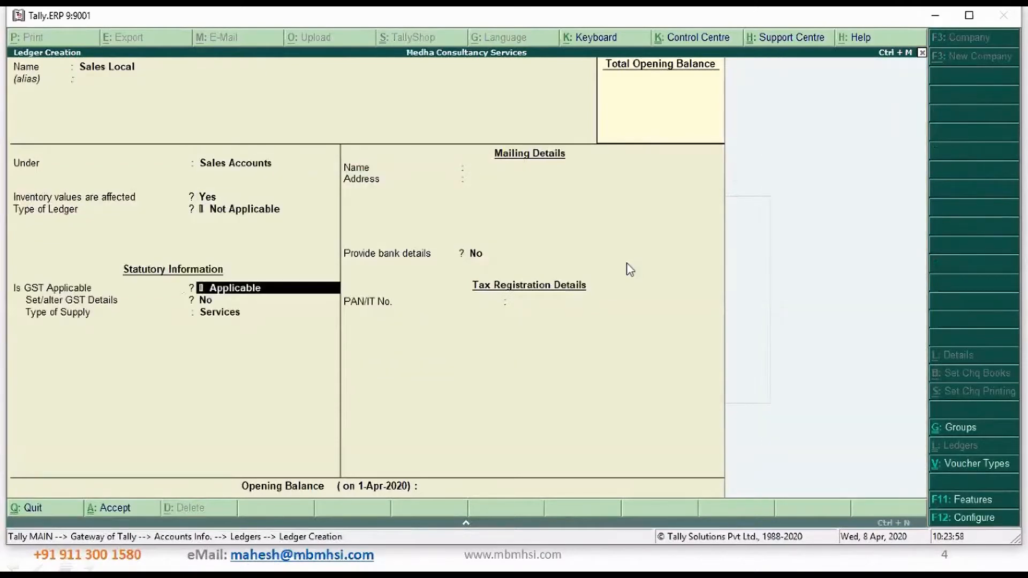
Set the Sales Local ledger's type of supply to Goods and save the ledger without bank details
{"action": "key", "text": "Return"}
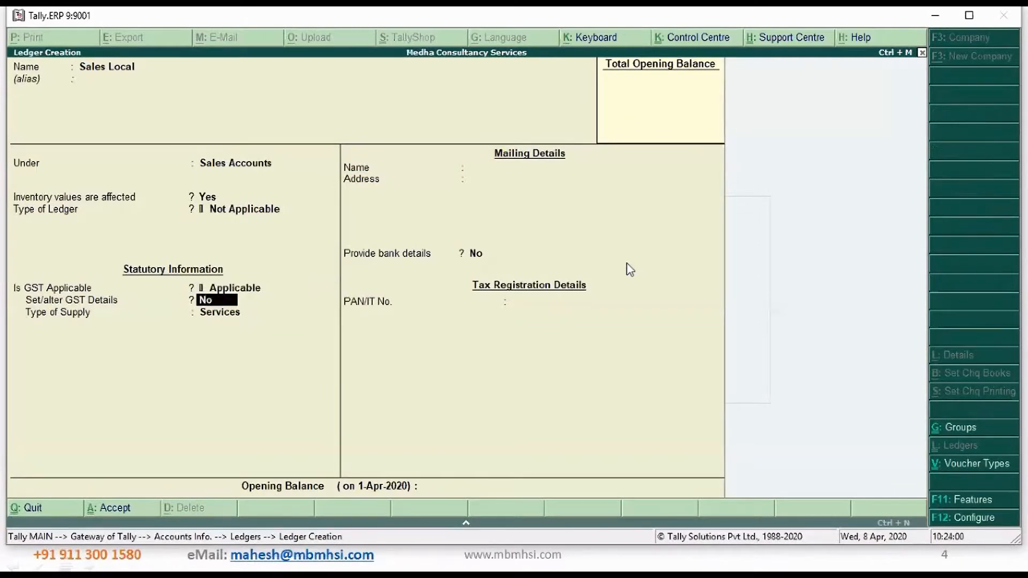
{"action": "key", "text": "Return"}
{"action": "key", "text": "Up"}
{"action": "key", "text": "Return"}
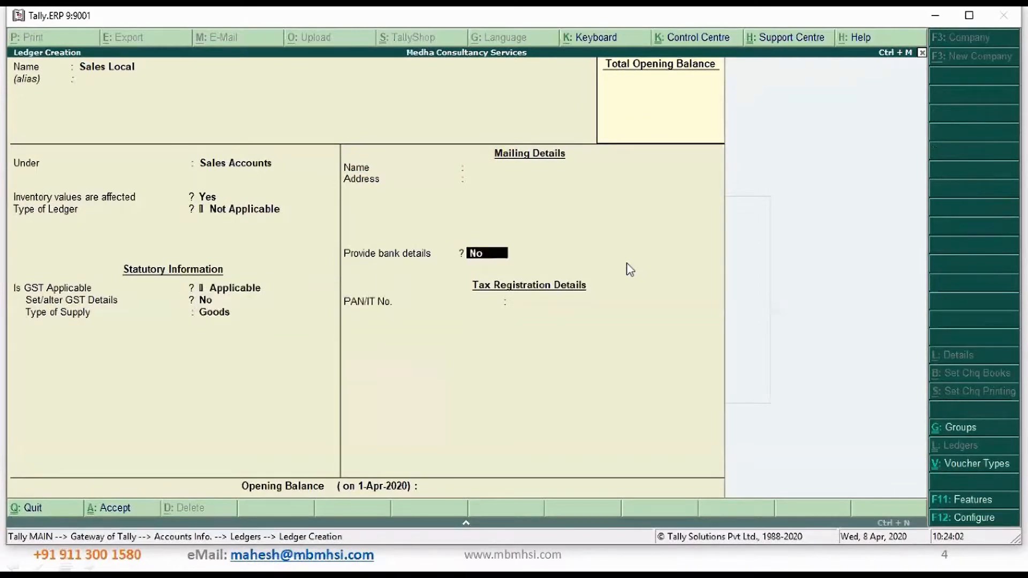
{"action": "key", "text": "Return"}
{"action": "key", "text": "Return"}
{"action": "key", "text": "Return"}
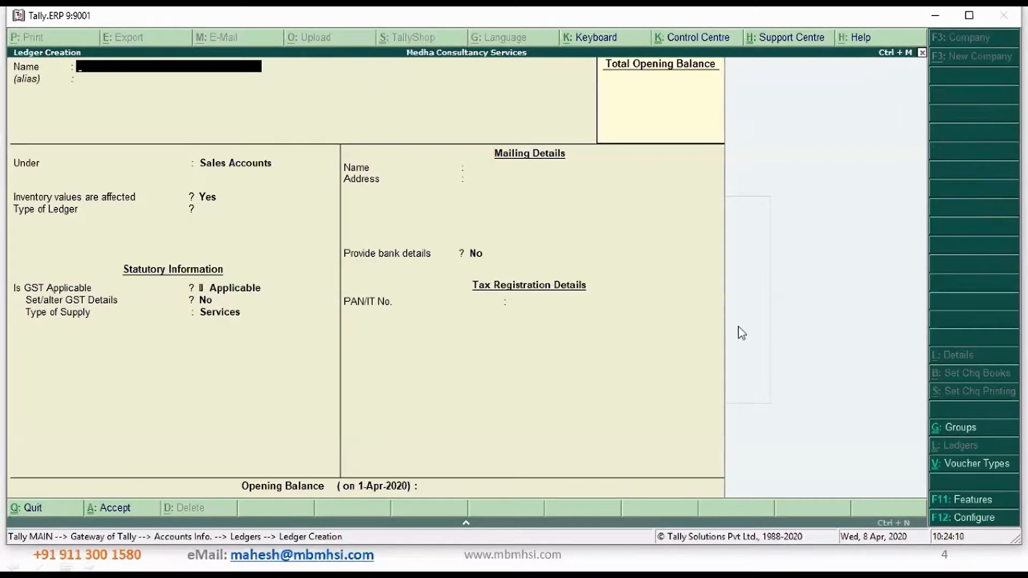
Open the details text file from the D:\Webinar\08-04-2020 folder
{"action": "key", "text": "super+r"}
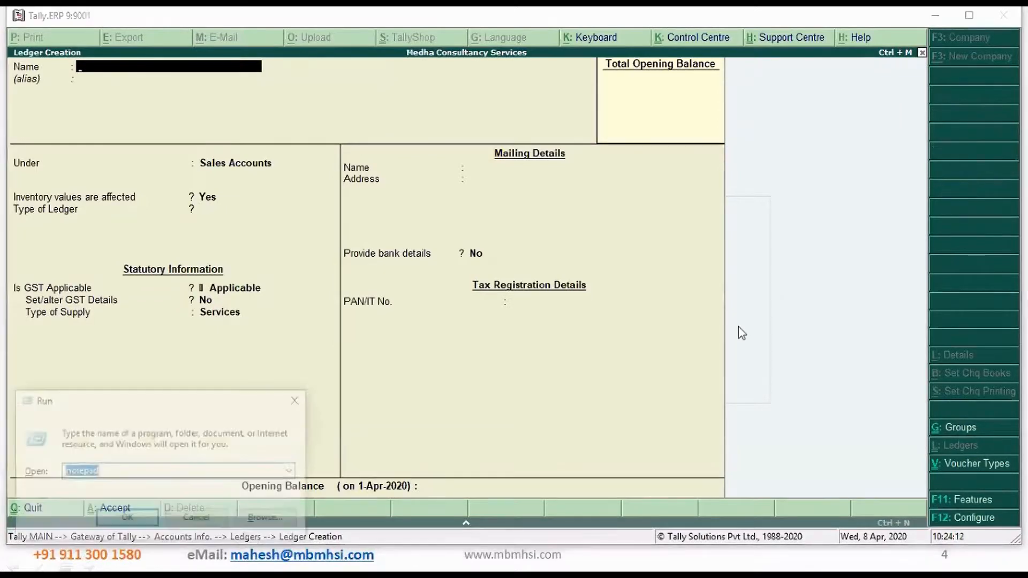
{"action": "type", "text": "D:\\Webinar"}
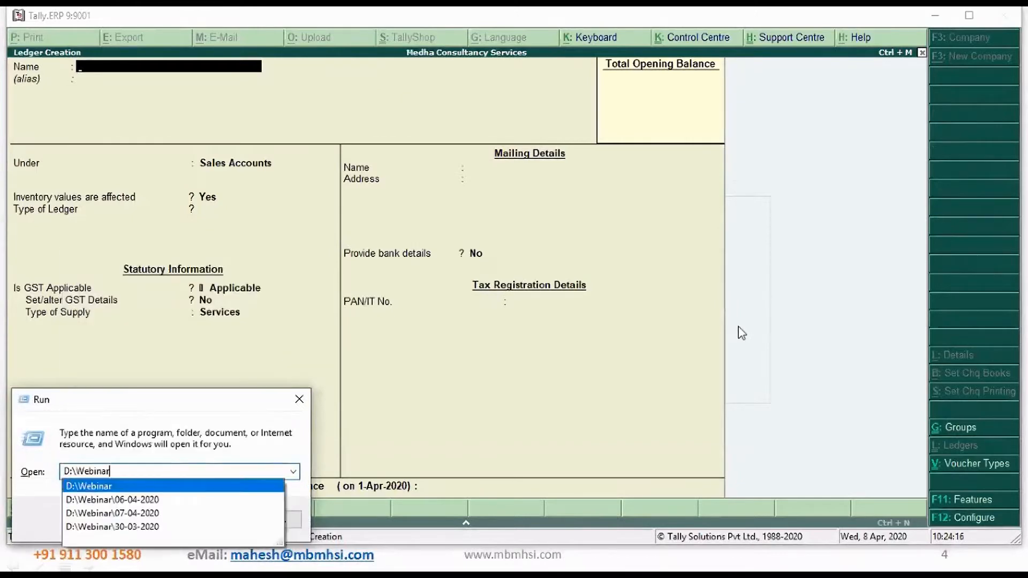
{"action": "key", "text": "Down"}
{"action": "key", "text": "BackSpace"}
{"action": "key", "text": "BackSpace"}
{"action": "key", "text": "BackSpace"}
{"action": "key", "text": "BackSpace"}
{"action": "key", "text": "BackSpace"}
{"action": "key", "text": "BackSpace"}
{"action": "key", "text": "BackSpace"}
{"action": "key", "text": "BackSpace"}
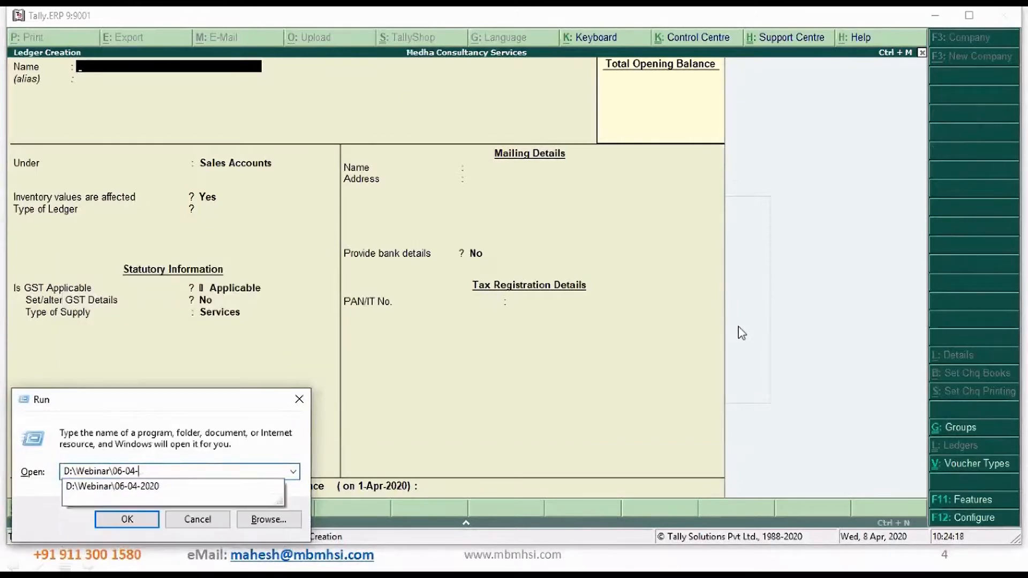
{"action": "key", "text": "BackSpace"}
{"action": "type", "text": "8-"}
{"action": "key", "text": "Down"}
{"action": "key", "text": "Return"}
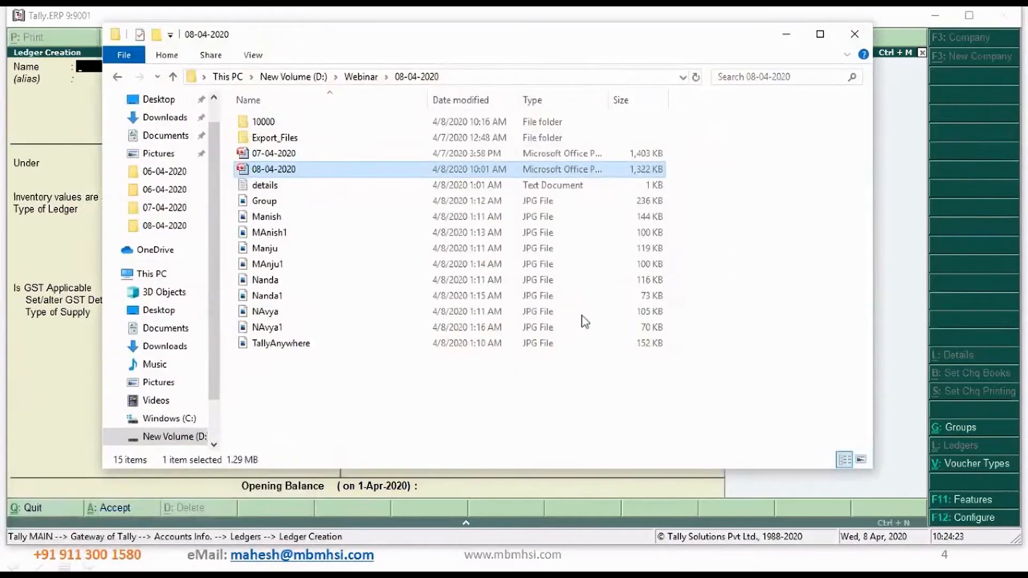
{"action": "double_click", "coordinate": [276, 191]}
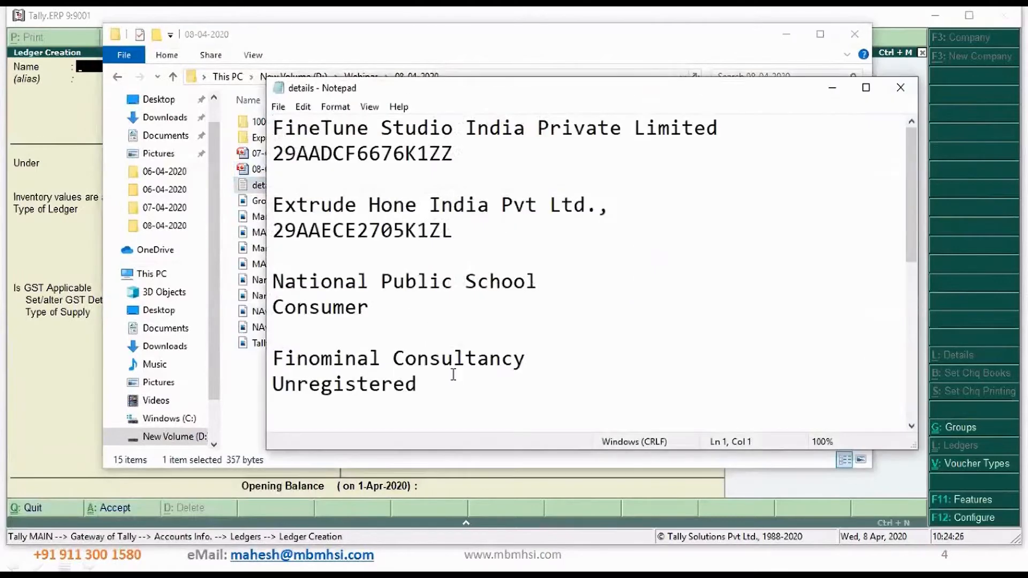
Copy the name FineTune Studio India Private Limited from the text file into a new ledger and place it under Sundry Debtors
{"action": "key", "text": "shift+End"}
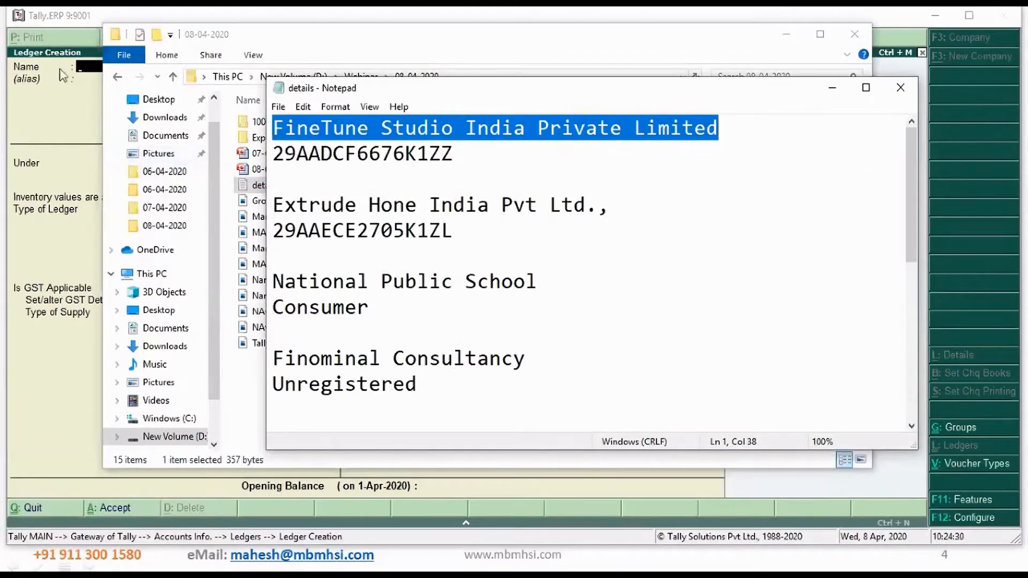
{"action": "left_click", "coordinate": [63, 30]}
{"action": "key", "text": "ctrl+alt+v"}
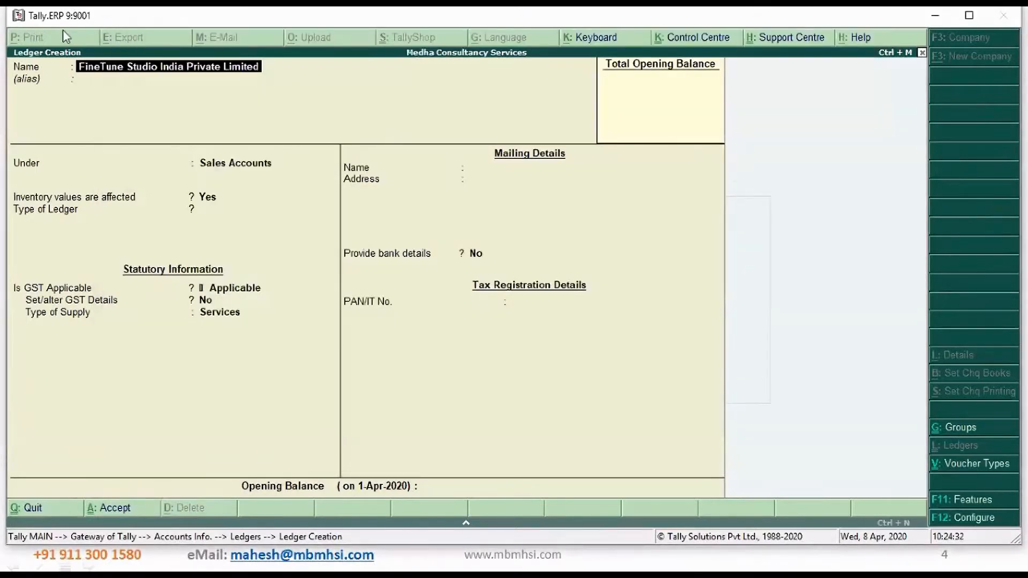
{"action": "key", "text": "Return"}
{"action": "key", "text": "Return"}
{"action": "type", "text": "Sun"}
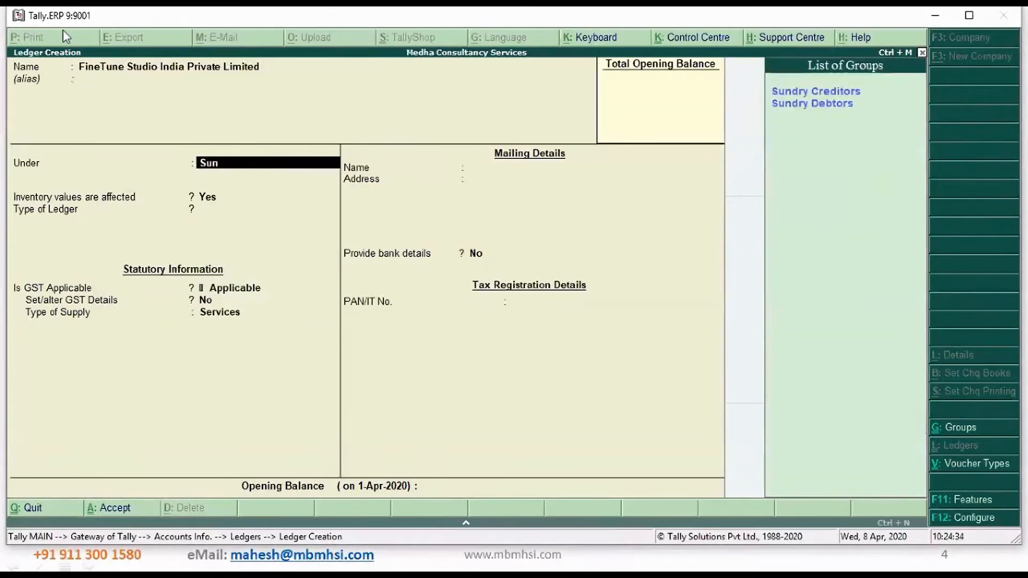
Turn on bill-by-bill balances for the FineTune ledger and accept the default mailing details, Karnataka state and Regular registration type
{"action": "key", "text": "Return"}
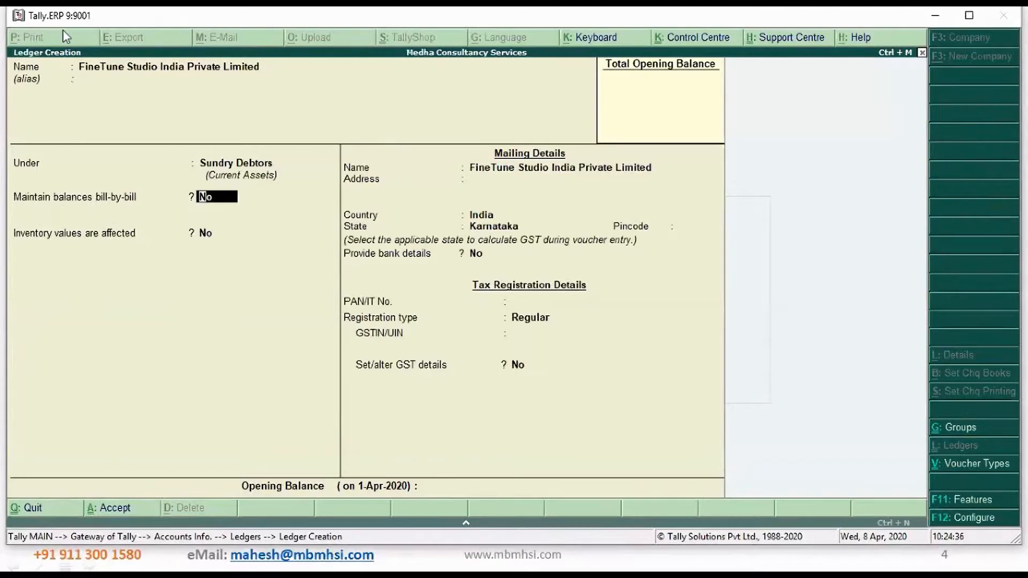
{"action": "type", "text": "y"}
{"action": "key", "text": "Return"}
{"action": "key", "text": "Return"}
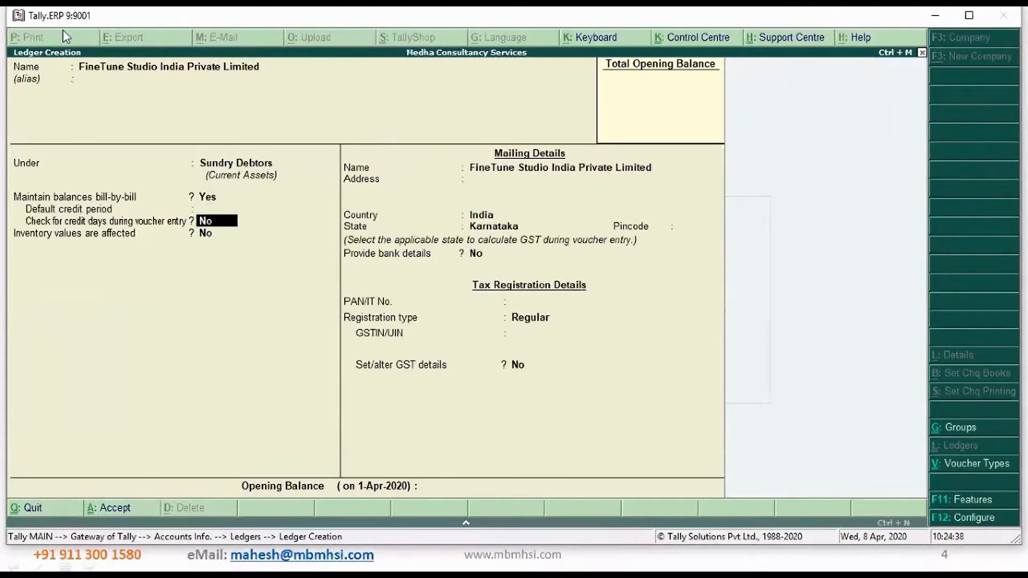
{"action": "key", "text": "Return"}
{"action": "key", "text": "Return"}
{"action": "key", "text": "Return"}
{"action": "key", "text": "Return"}
{"action": "key", "text": "Return"}
{"action": "key", "text": "Return"}
{"action": "key", "text": "Return"}
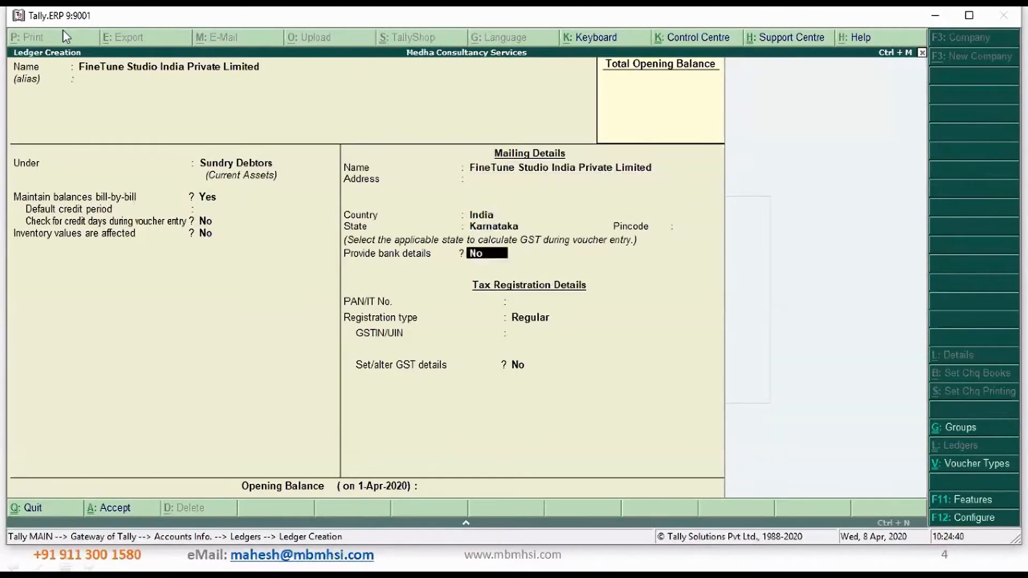
{"action": "key", "text": "Return"}
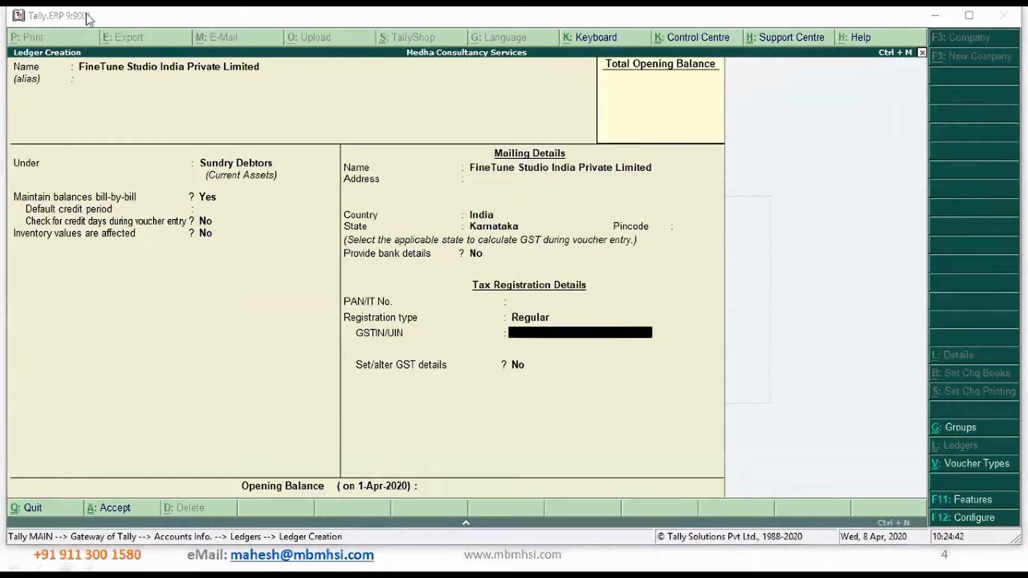
Copy the company's GSTIN from the text file into the FineTune ledger's GSTIN/UIN
{"action": "key", "text": "alt+Tab"}
{"action": "key", "text": "Down"}
{"action": "key", "text": "shift+Home"}
{"action": "key", "text": "ctrl+c"}
{"action": "key", "text": "alt+Tab"}
{"action": "key", "text": "ctrl+alt+v"}
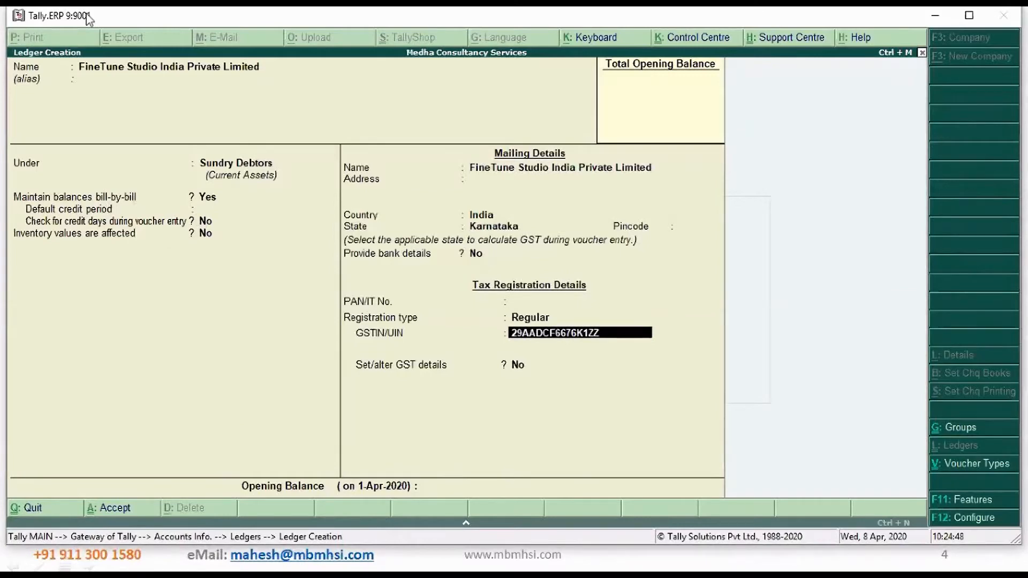
Review the FineTune ledger's name, country, state and registration type
{"action": "left_click", "coordinate": [171, 75]}
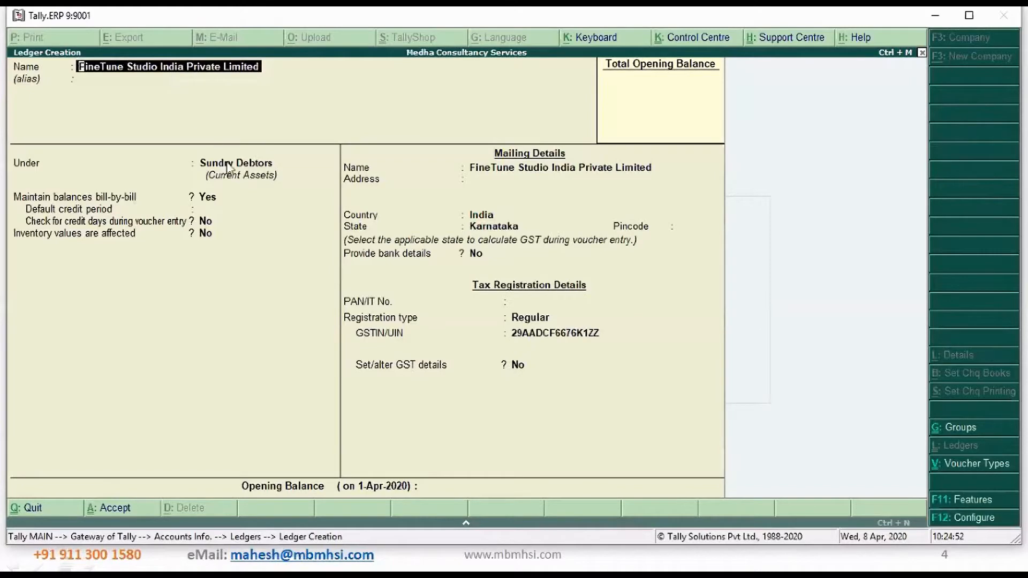
{"action": "left_click", "coordinate": [483, 219]}
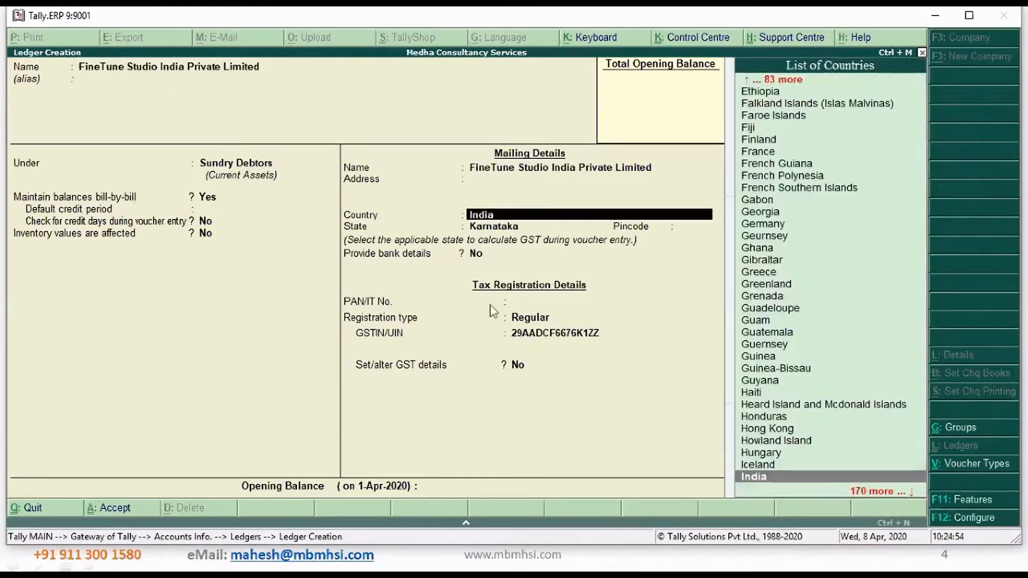
{"action": "key", "text": "Return"}
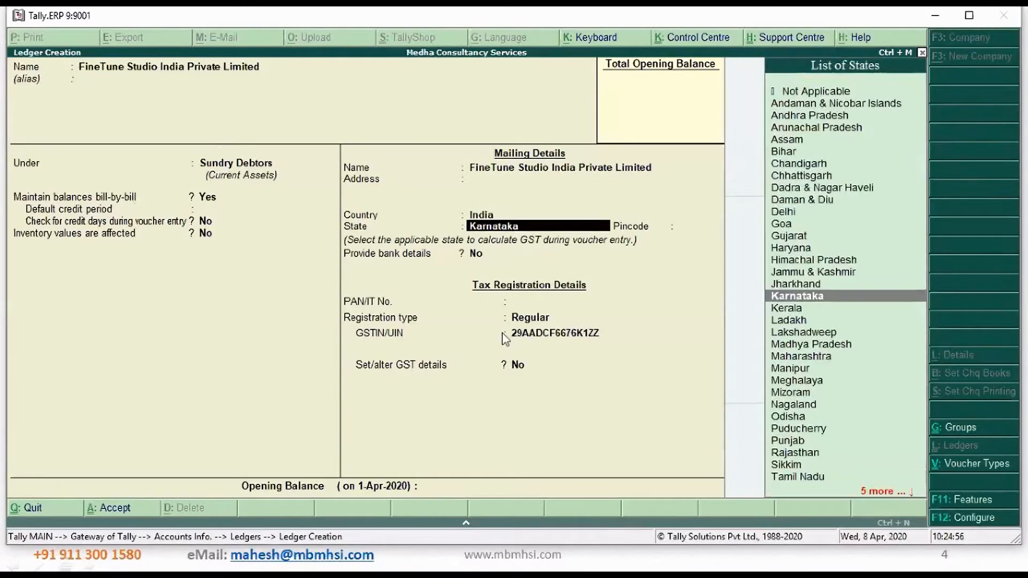
{"action": "key", "text": "Return"}
{"action": "key", "text": "Return"}
{"action": "key", "text": "Return"}
{"action": "key", "text": "Return"}
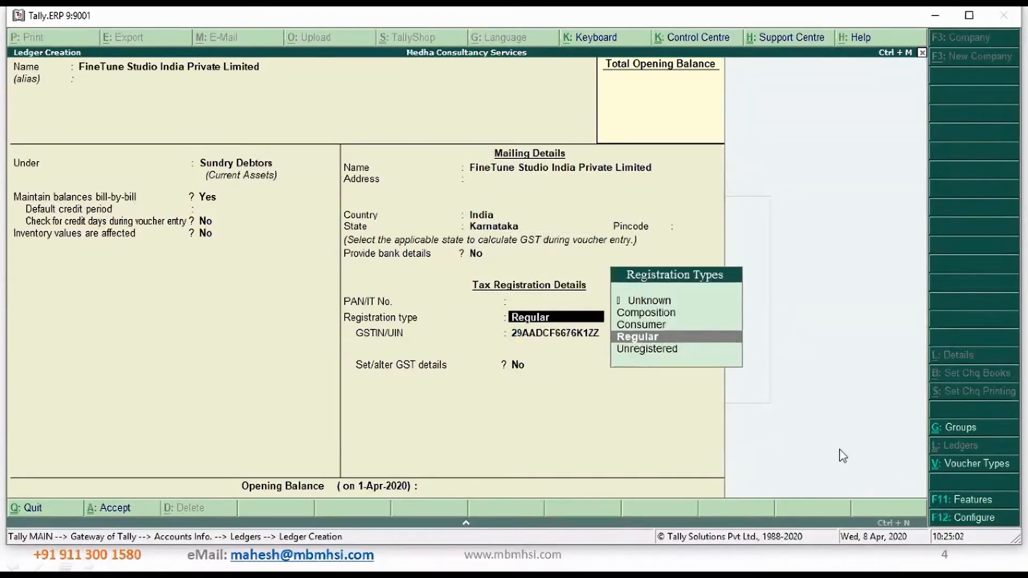
{"action": "key", "text": "Return"}
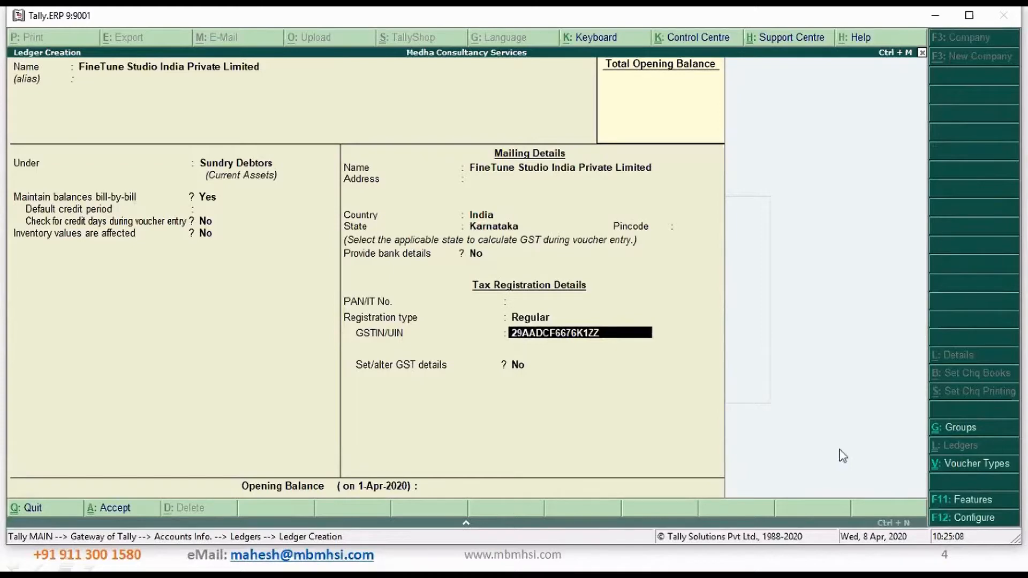
Accept the FineTune ledger's tax registration details, leave its opening balance blank and save the ledger
{"action": "key", "text": "Return"}
{"action": "key", "text": "Return"}
{"action": "key", "text": "Return"}
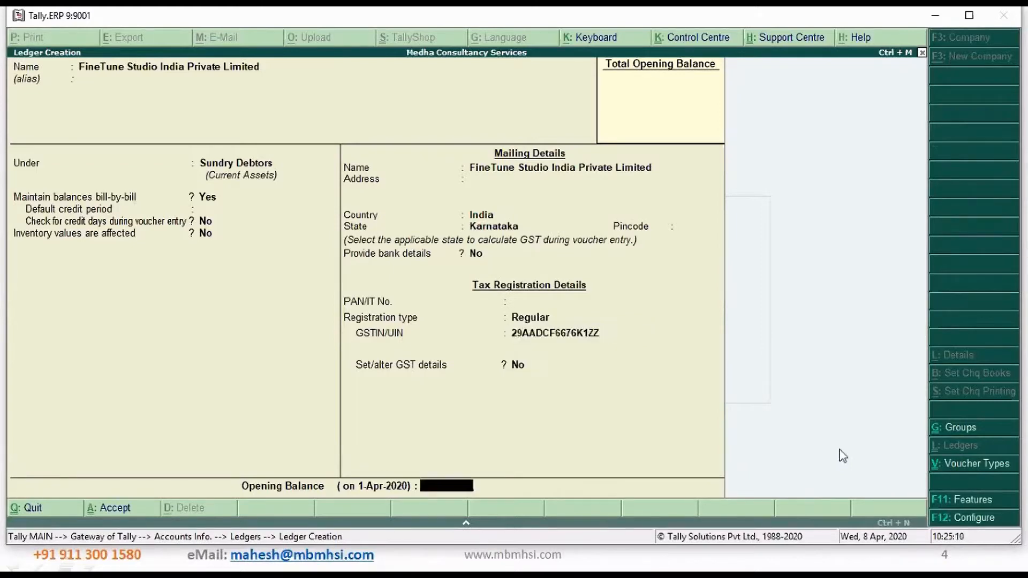
{"action": "key", "text": "Return"}
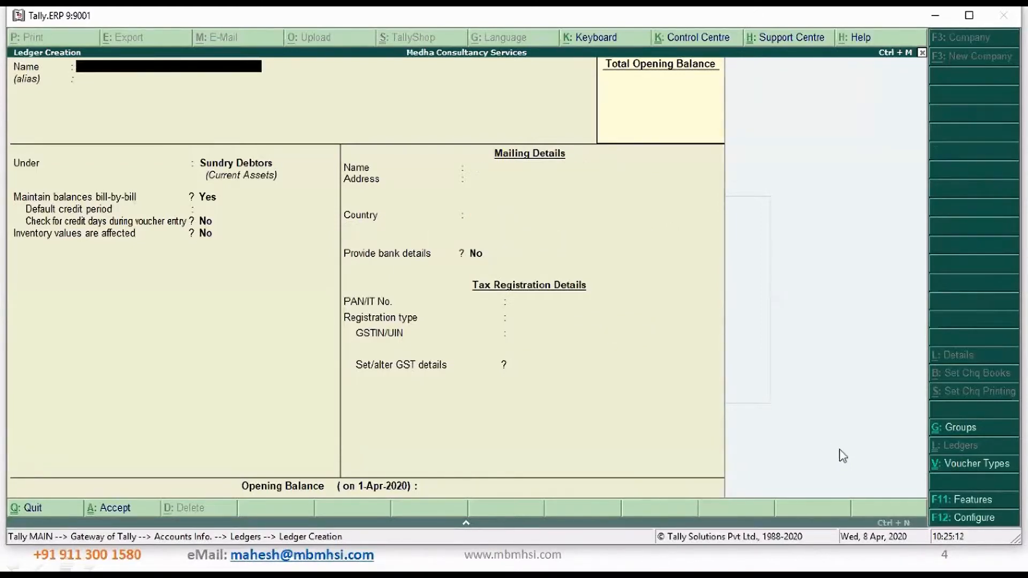
Name a new ledger Outout CGST and place it under Duties & Taxes
{"action": "type", "text": "Outout CGST"}
{"action": "key", "text": "Return"}
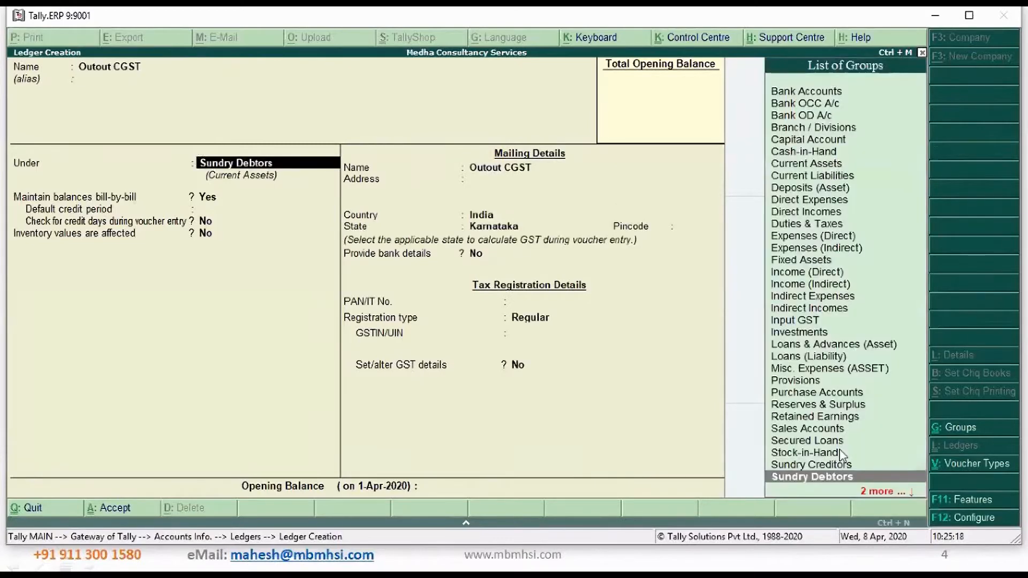
{"action": "type", "text": "Du"}
{"action": "key", "text": "Return"}
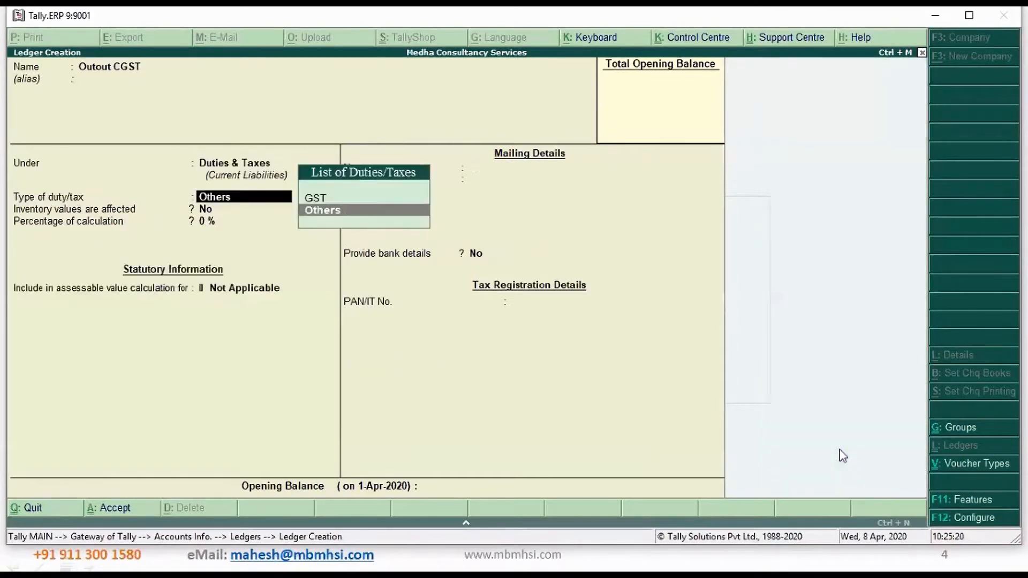
Set the CGST ledger's type of duty to GST and its tax type to Central Tax, and save it
{"action": "key", "text": "Down"}
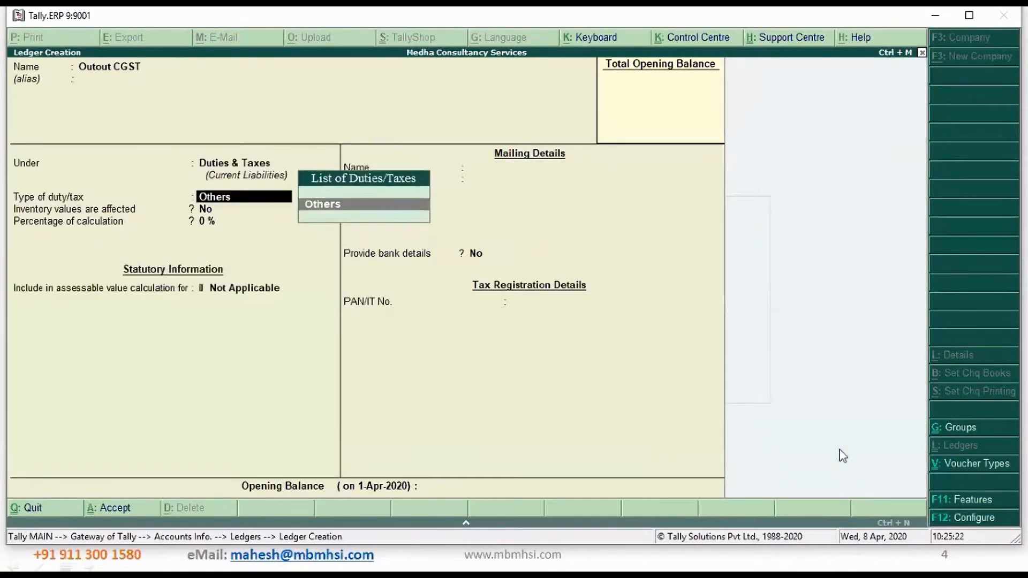
{"action": "key", "text": "BackSpace"}
{"action": "key", "text": "Return"}
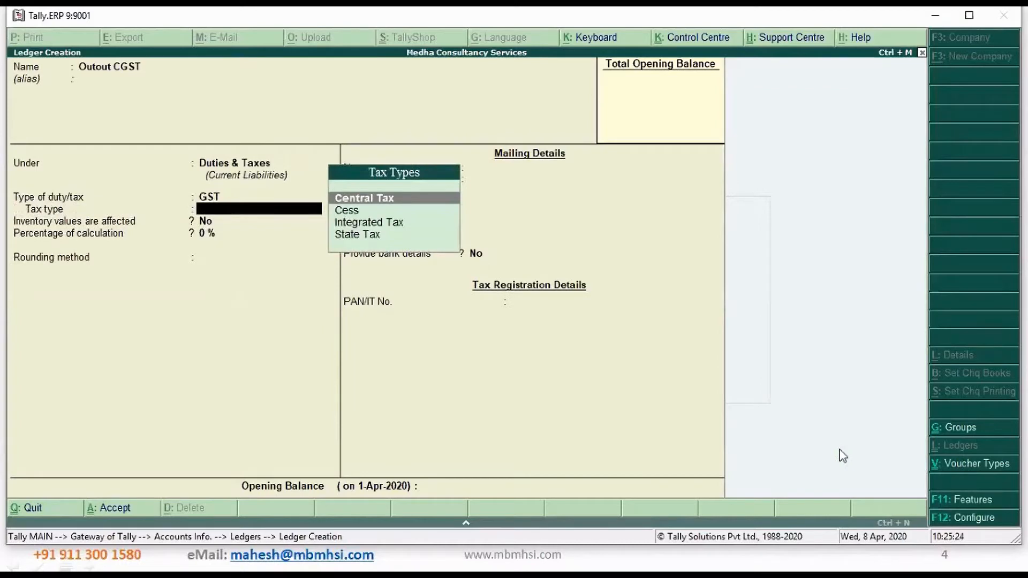
{"action": "key", "text": "Return"}
{"action": "key", "text": "ctrl+a"}
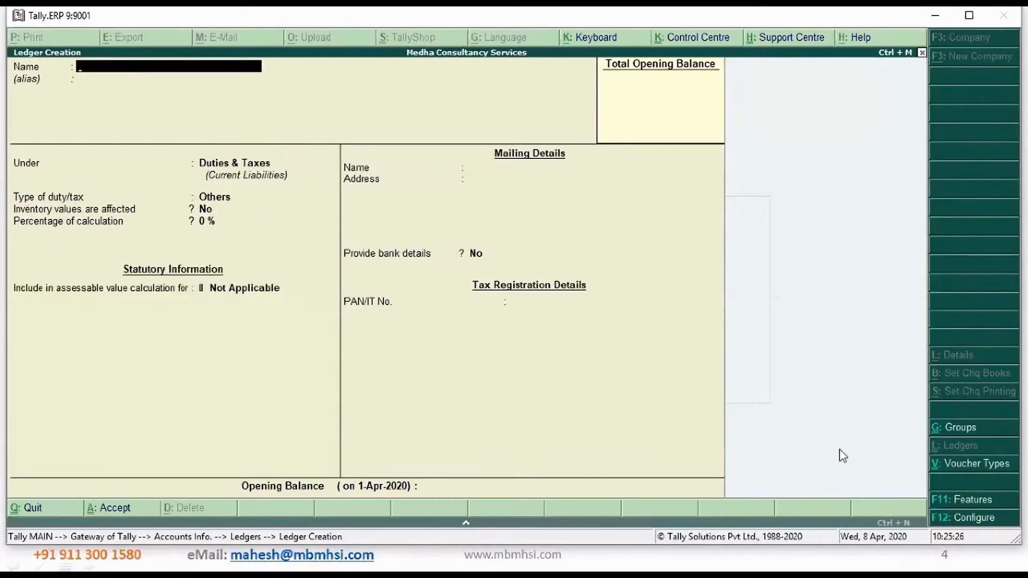
Create an Output SGST ledger under Duties & Taxes with duty type GST and tax type State Tax
{"action": "type", "text": "Output SGST"}
{"action": "key", "text": "Return"}
{"action": "key", "text": "Return"}
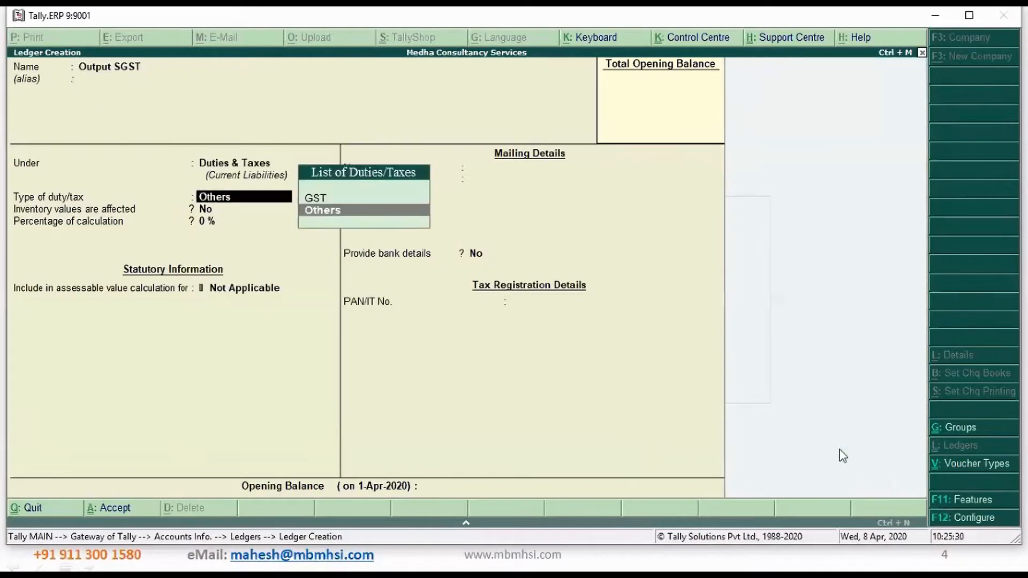
{"action": "key", "text": "Up"}
{"action": "key", "text": "Return"}
{"action": "type", "text": "s"}
{"action": "key", "text": "Return"}
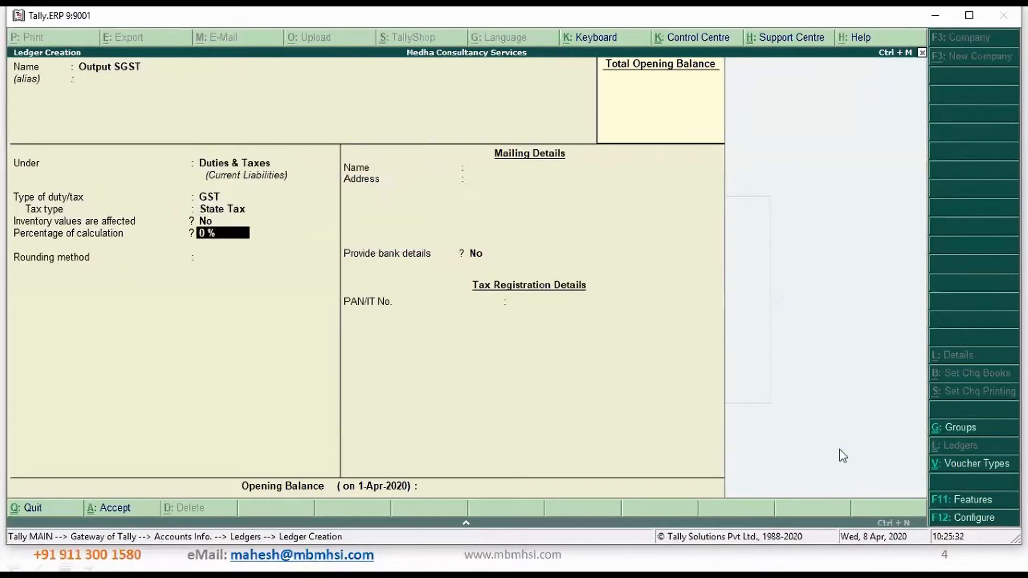
{"action": "key", "text": "ctrl+a"}
Create an Output IGST ledger under Duties & Taxes with duty type GST and tax type Integrated Tax
{"action": "type", "text": "Out"}
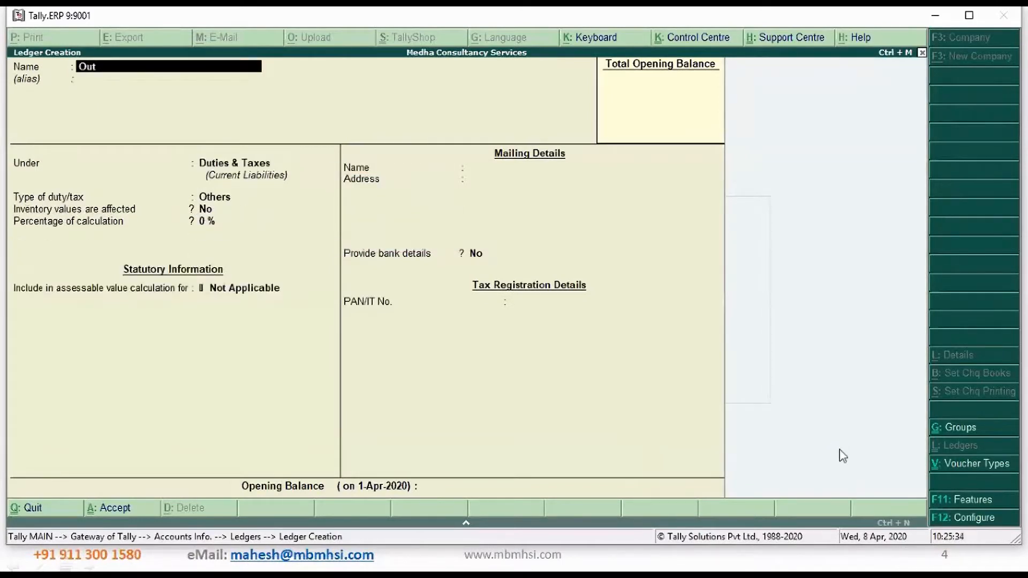
{"action": "type", "text": "put IGST"}
{"action": "key", "text": "Return"}
{"action": "key", "text": "Return"}
{"action": "key", "text": "Return"}
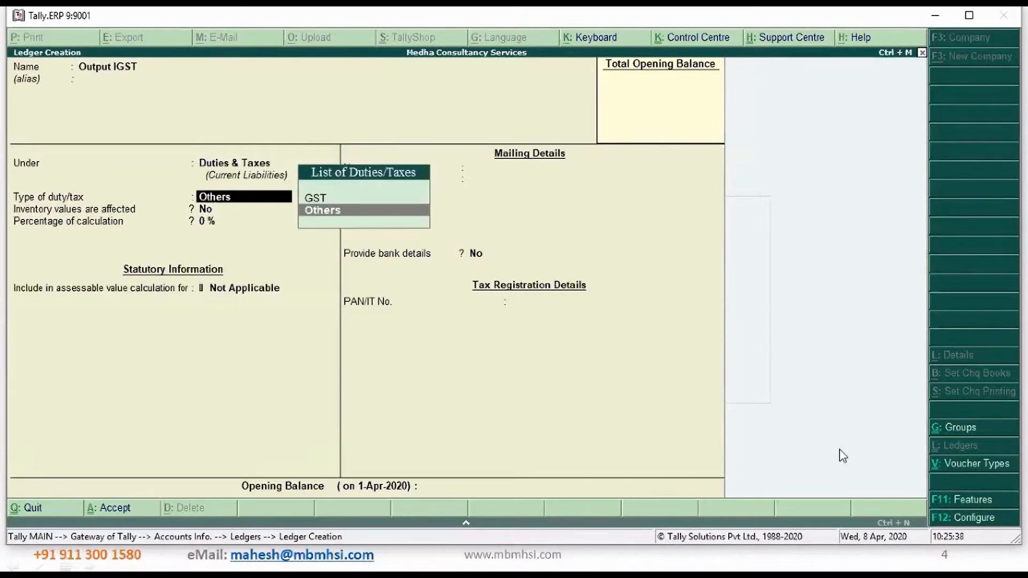
{"action": "key", "text": "Up"}
{"action": "key", "text": "Return"}
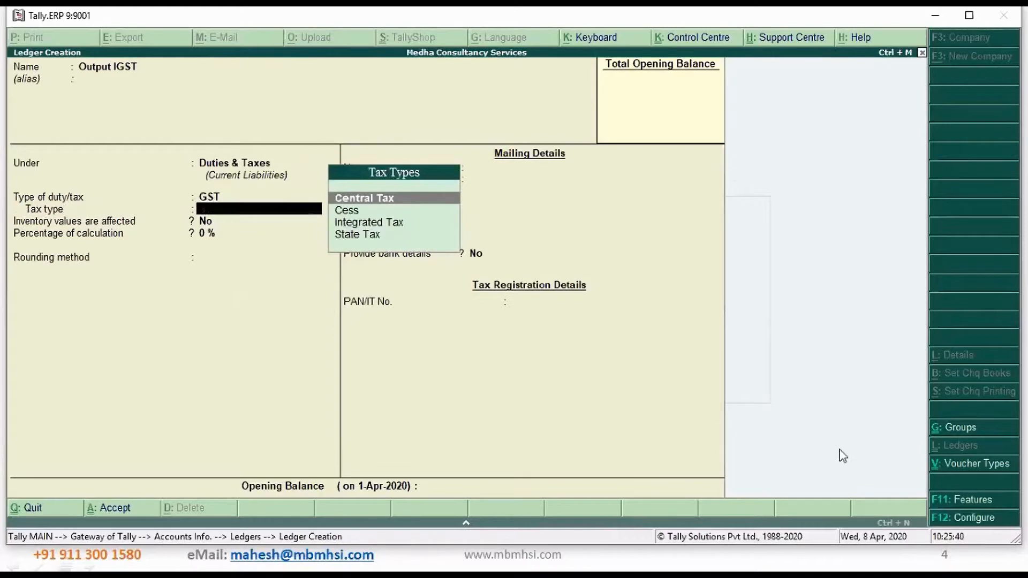
{"action": "key", "text": "Down"}
{"action": "key", "text": "Down"}
{"action": "key", "text": "Return"}
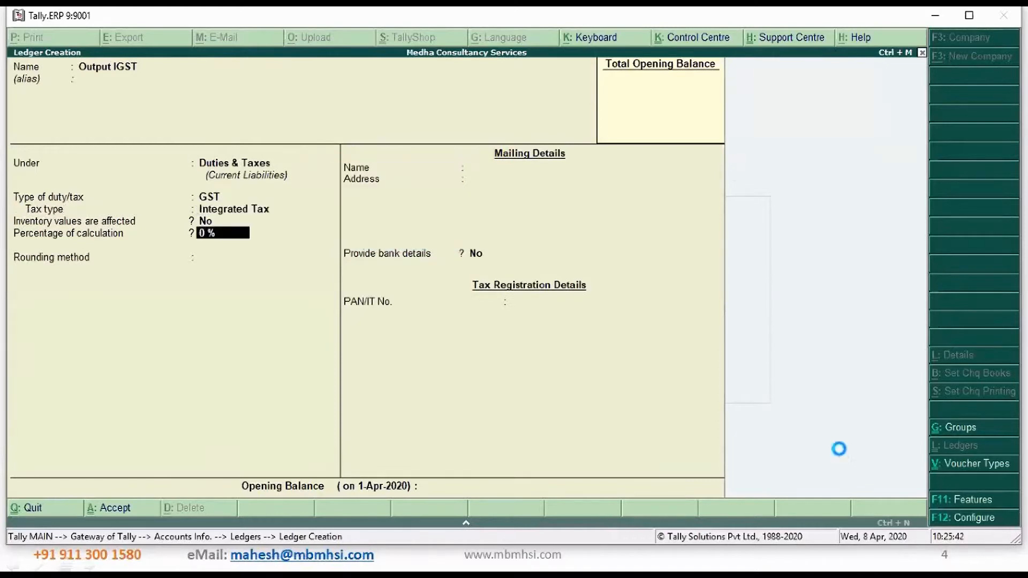
{"action": "key", "text": "ctrl+a"}
Name a new ledger Roundoff and place it under Indirect Expenses
{"action": "type", "text": "Roundoff"}
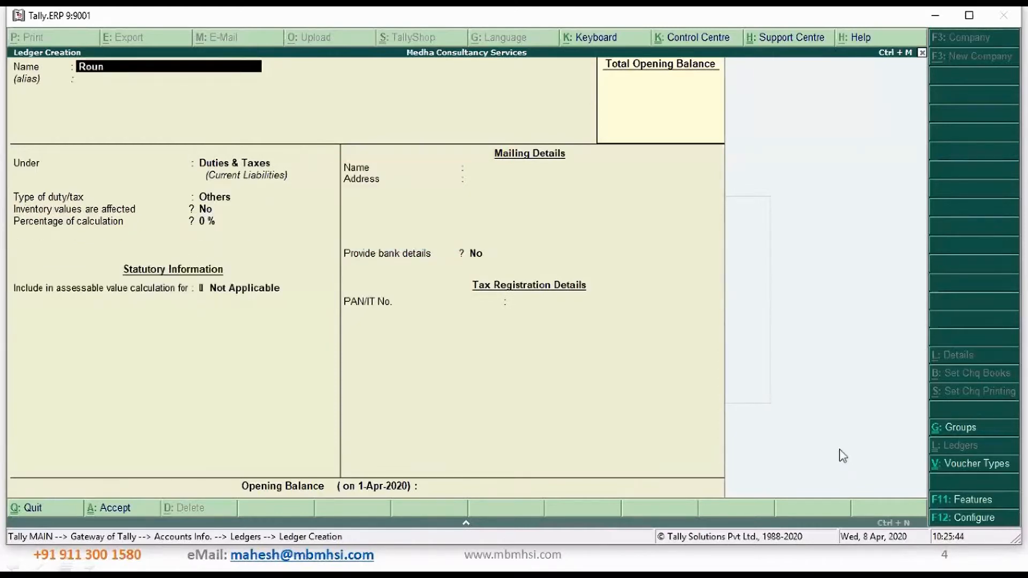
{"action": "key", "text": "Return"}
{"action": "key", "text": "Return"}
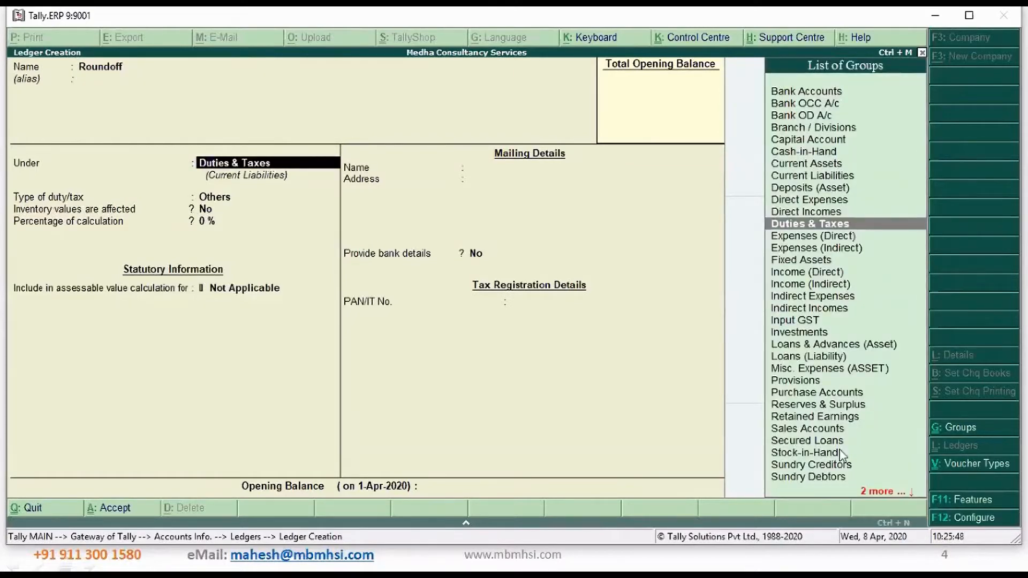
{"action": "type", "text": "E"}
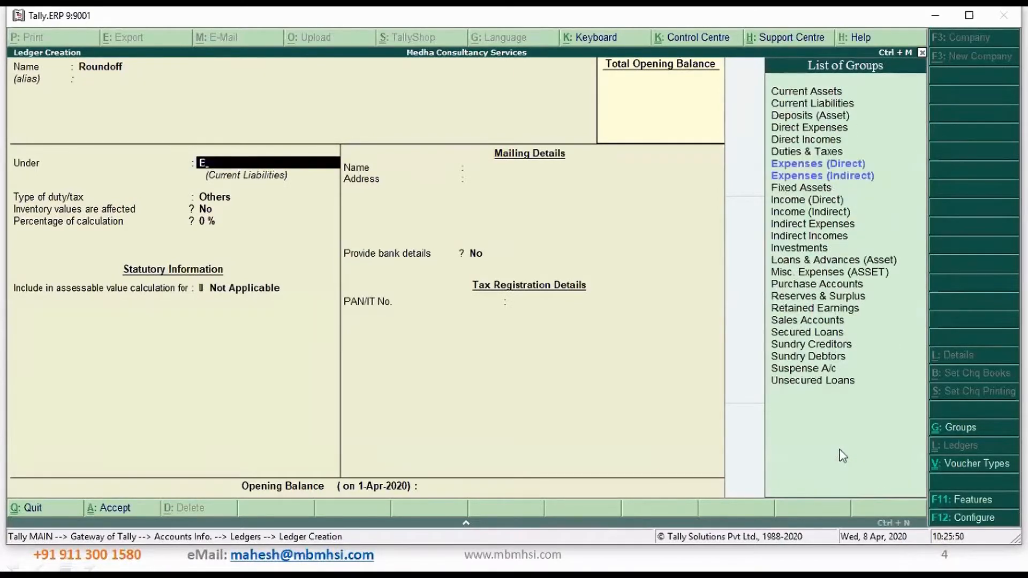
{"action": "key", "text": "Down"}
{"action": "key", "text": "Return"}
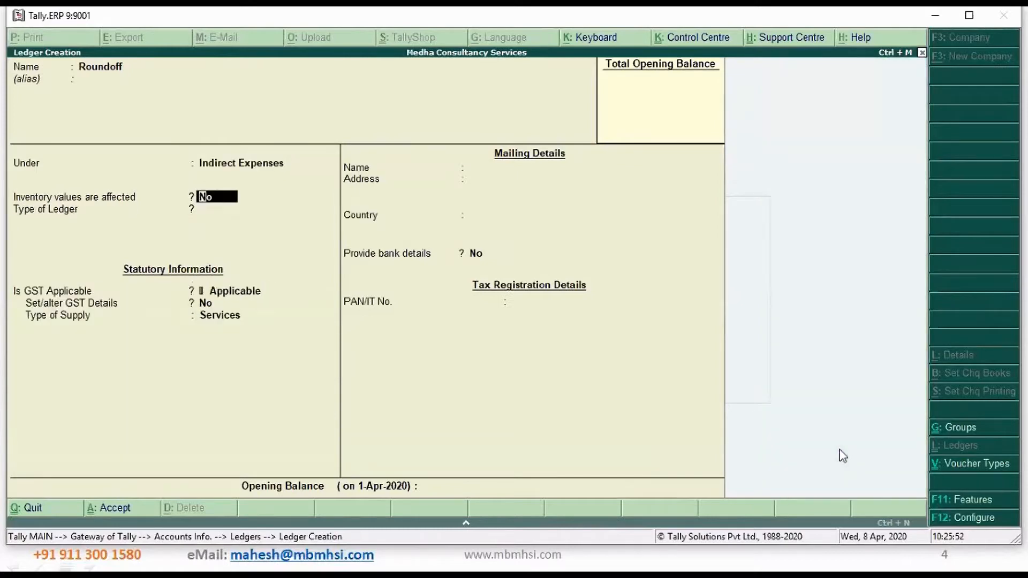
Make the Roundoff ledger an Invoice Rounding type with Normal Rounding and a limit of 1, and save it
{"action": "key", "text": "Return"}
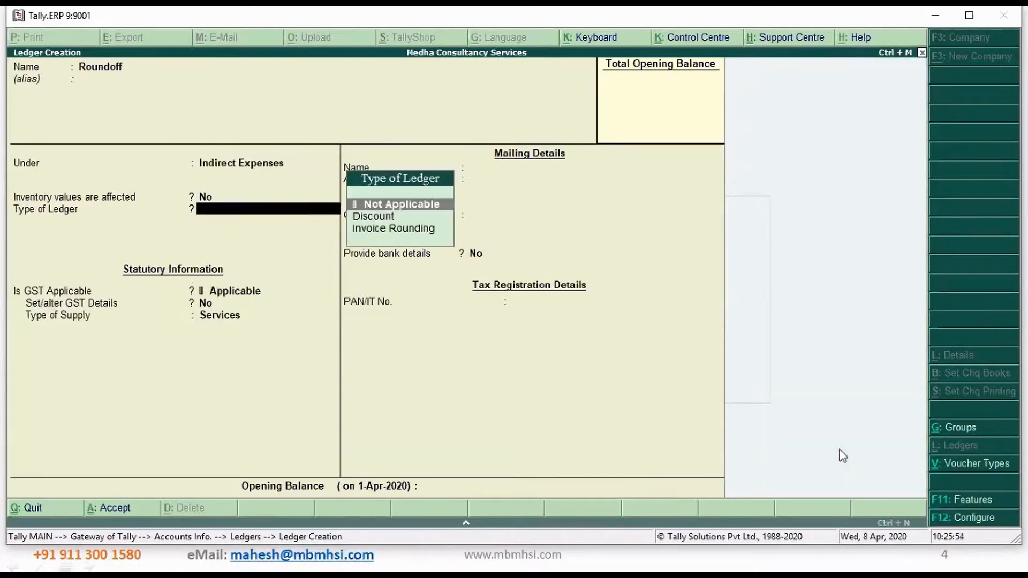
{"action": "key", "text": "Down"}
{"action": "key", "text": "Down"}
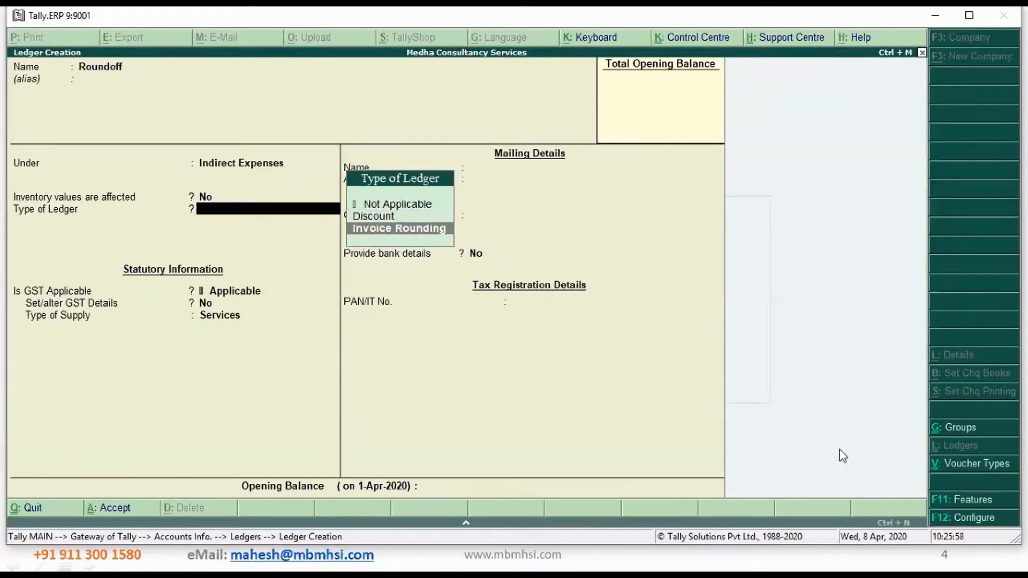
{"action": "key", "text": "Return"}
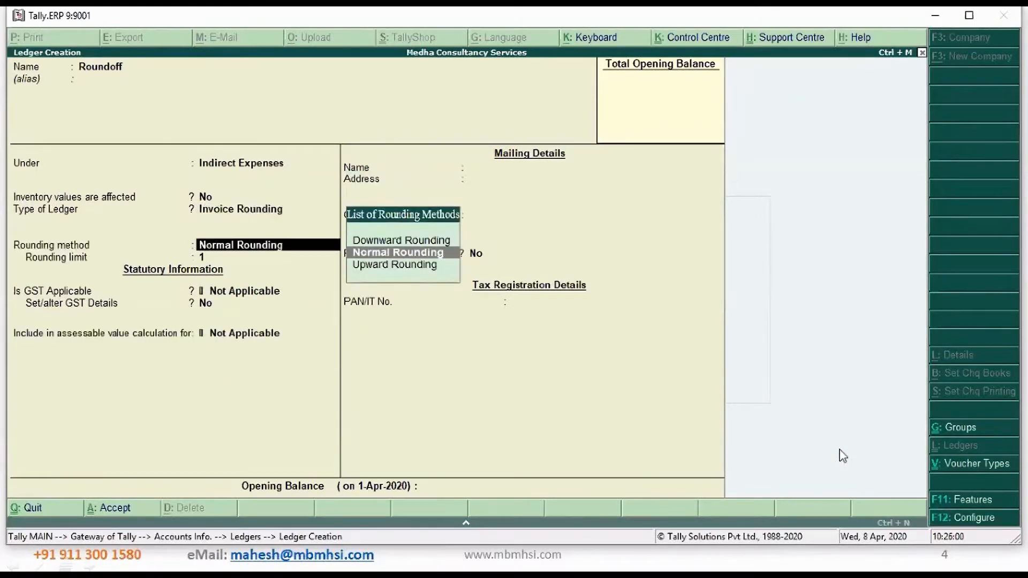
{"action": "key", "text": "Return"}
{"action": "key", "text": "Return"}
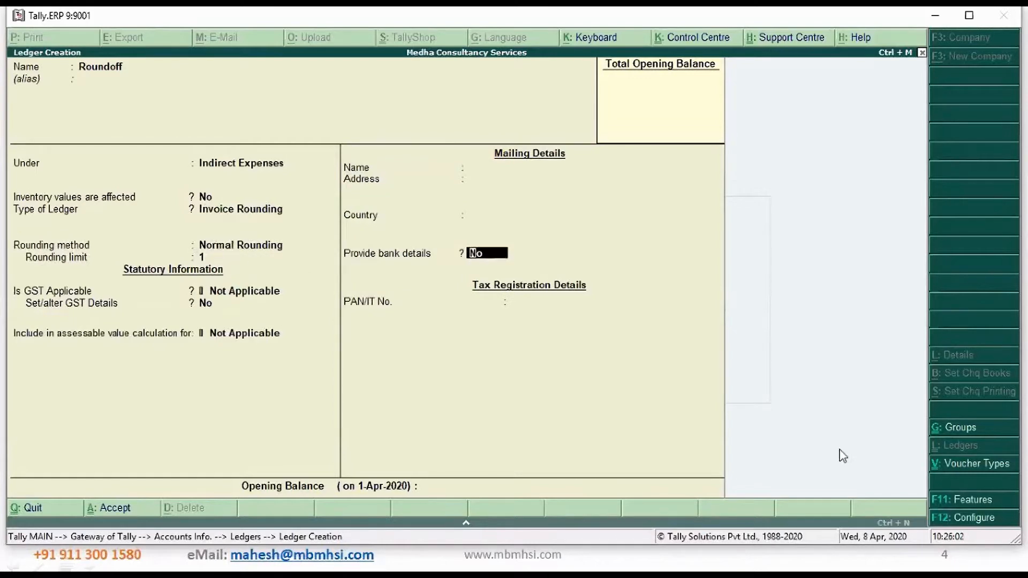
{"action": "key", "text": "Return"}
{"action": "key", "text": "Return"}
Leave ledger creation and open a new sales voucher in the accounting vouchers
{"action": "key", "text": "Return"}
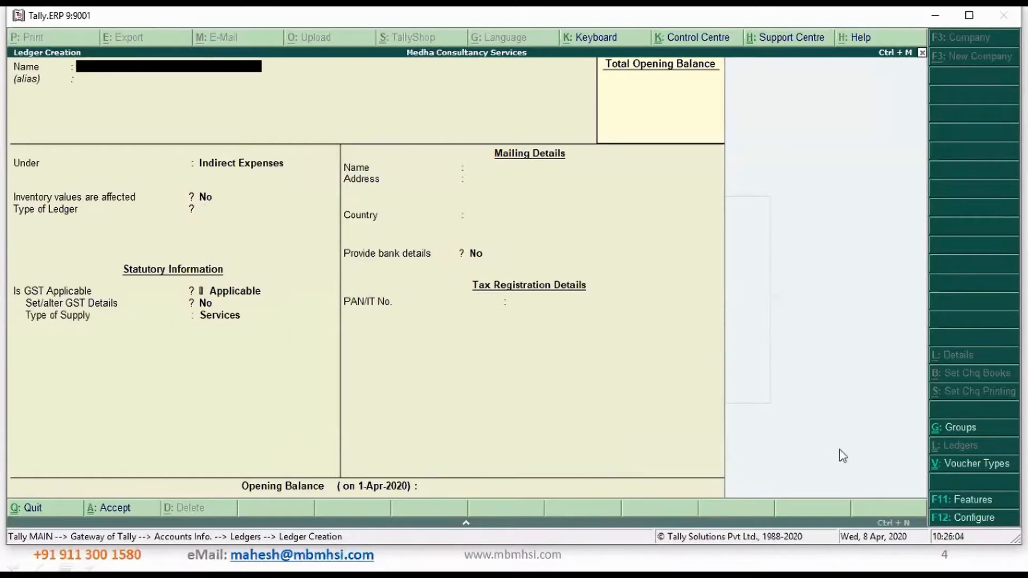
{"action": "key", "text": "Escape"}
{"action": "key", "text": "Return"}
{"action": "key", "text": "Escape"}
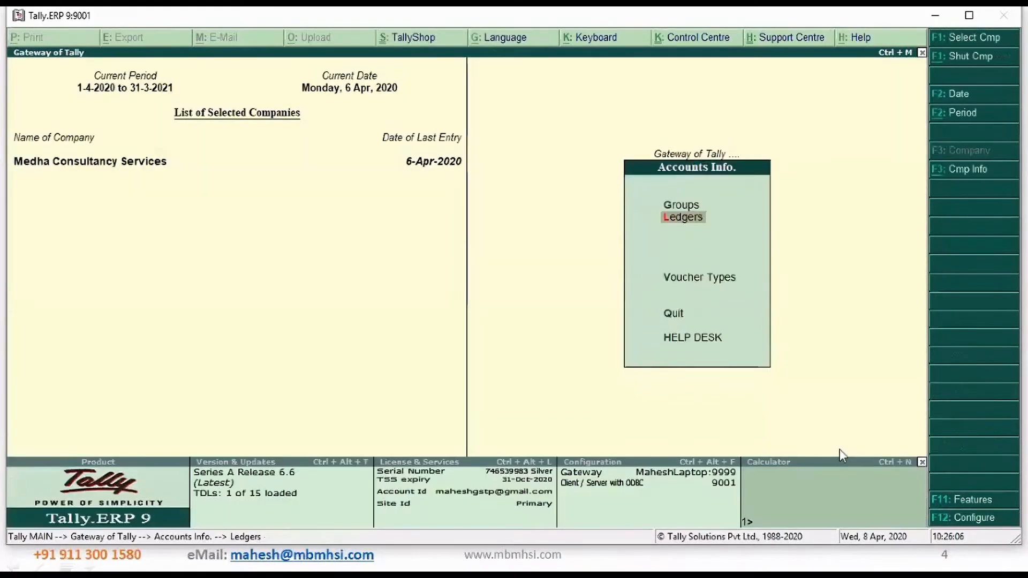
{"action": "key", "text": "Escape"}
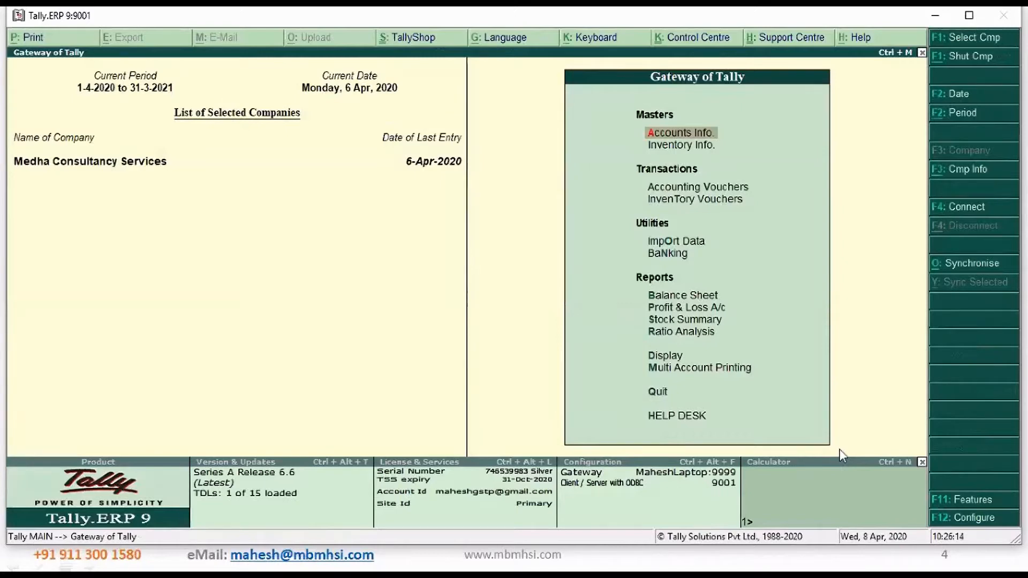
{"action": "key", "text": "Down"}
{"action": "key", "text": "Down"}
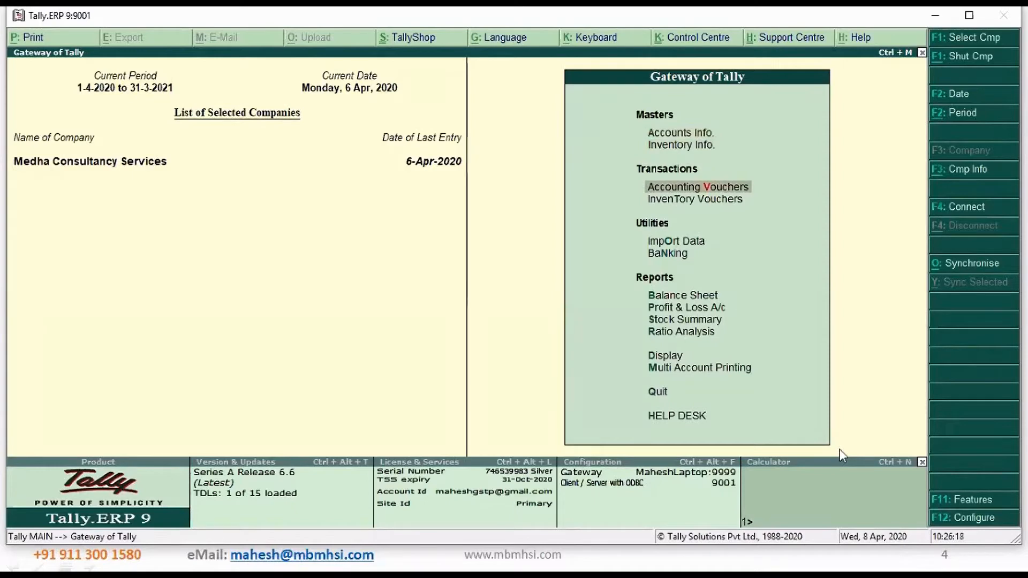
{"action": "key", "text": "Return"}
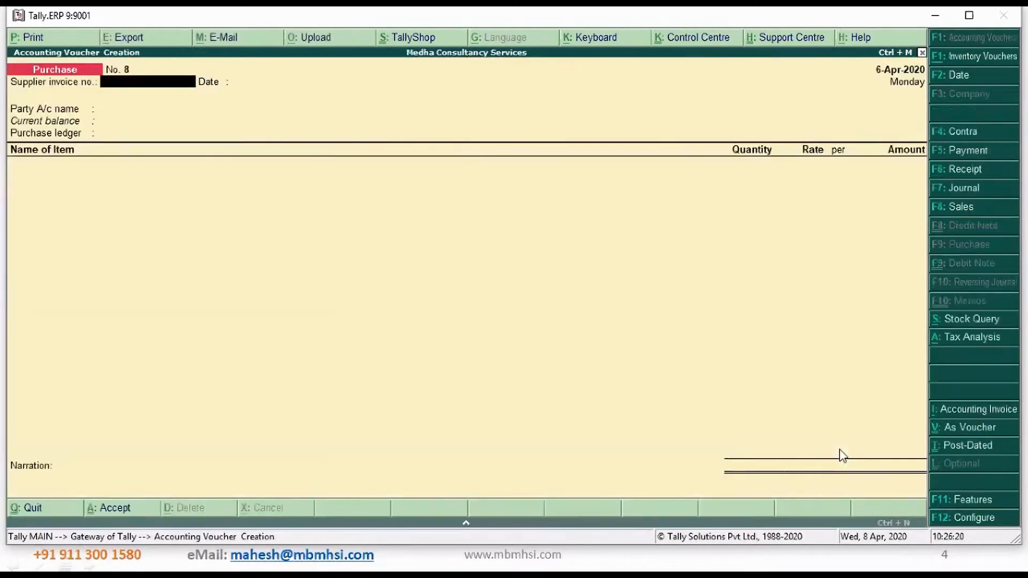
{"action": "left_click", "coordinate": [973, 209]}
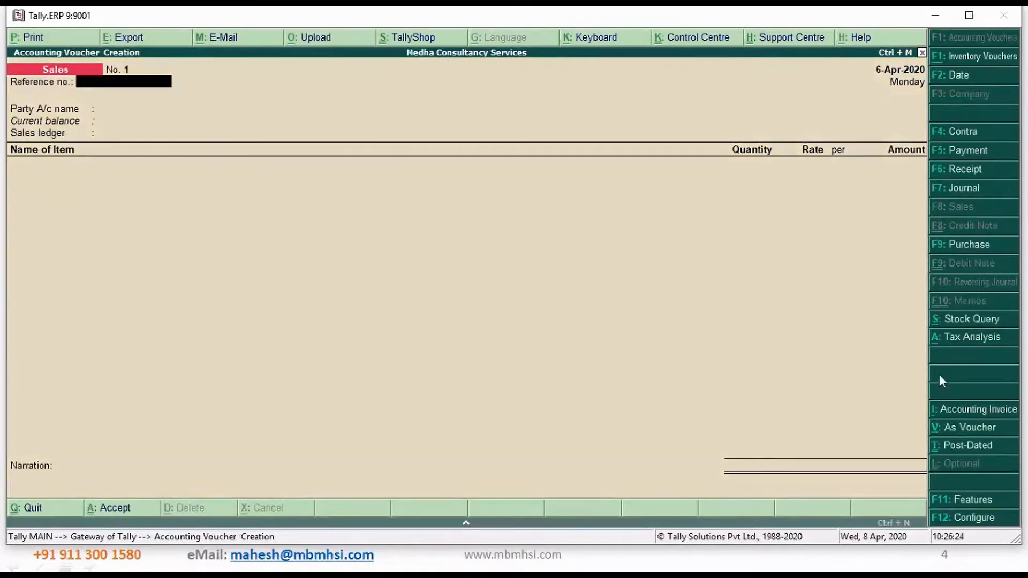
Date the sales voucher 7-Apr-2020, leave the reference number blank and choose FineTune Studio India Private Limited as the party
{"action": "key", "text": "F2"}
{"action": "type", "text": "7"}
{"action": "key", "text": "Return"}
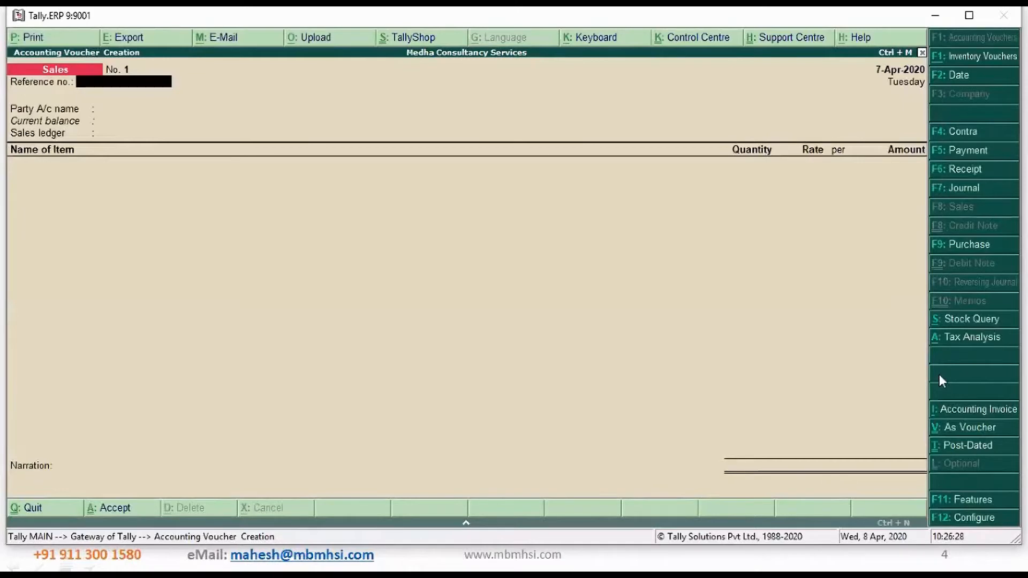
{"action": "key", "text": "Return"}
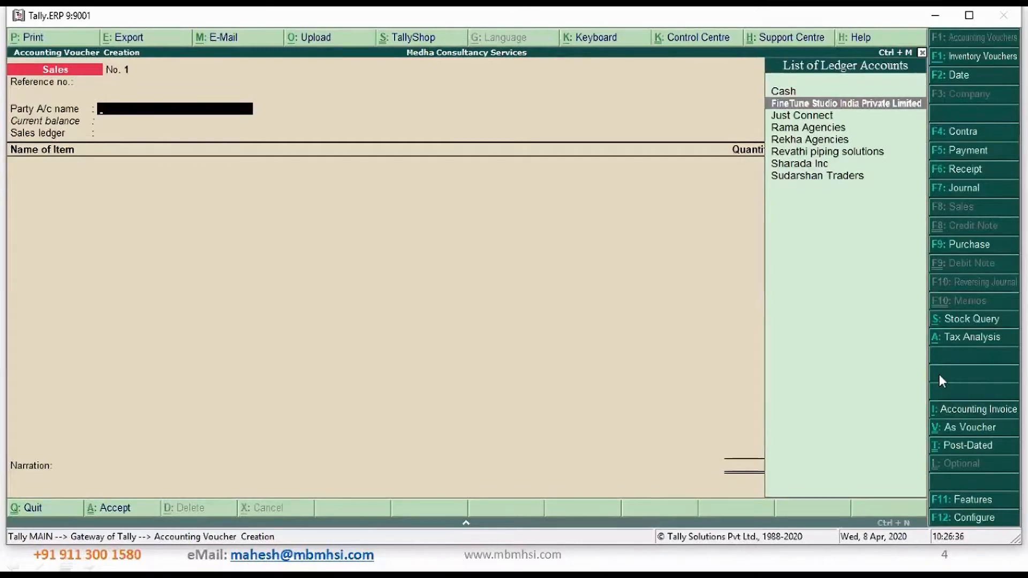
{"action": "key", "text": "Return"}
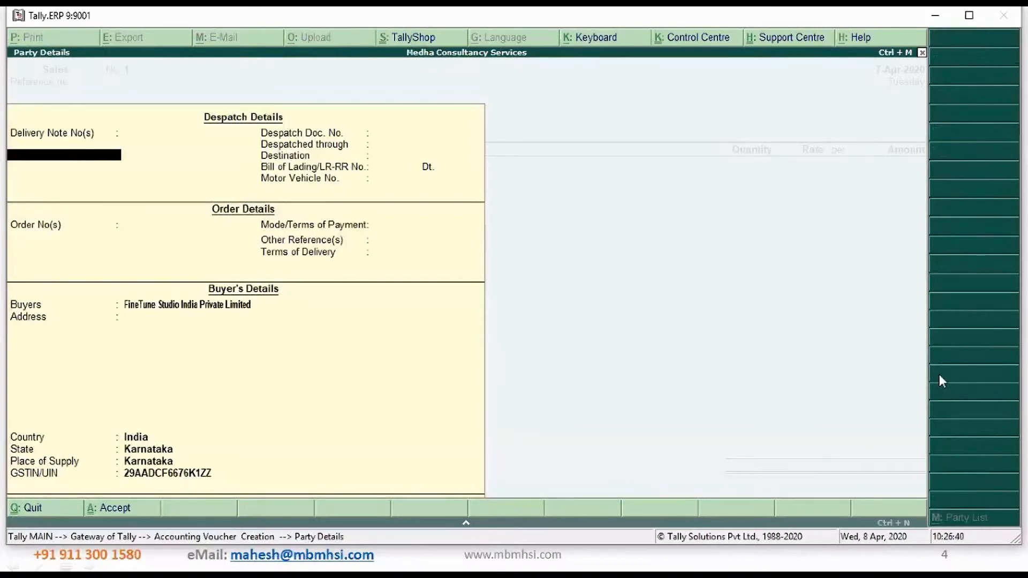
Enter despatch document number 23434232, despatched through VRL, destination Bengaluru, leaving the lading and vehicle numbers blank
{"action": "key", "text": "Return"}
{"action": "type", "text": "23434232"}
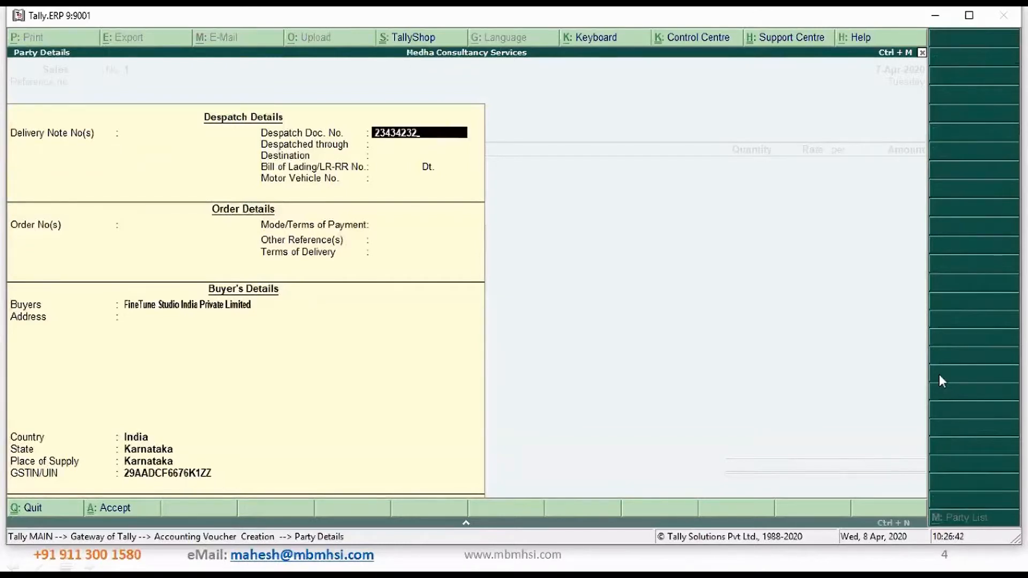
{"action": "key", "text": "Return"}
{"action": "type", "text": "VRL"}
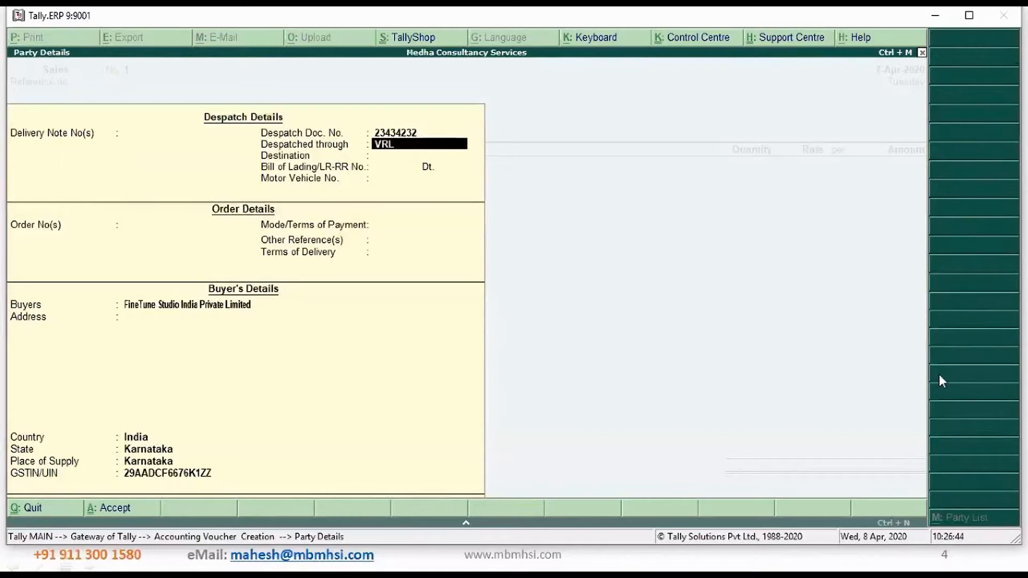
{"action": "key", "text": "Return"}
{"action": "type", "text": "Bengalo"}
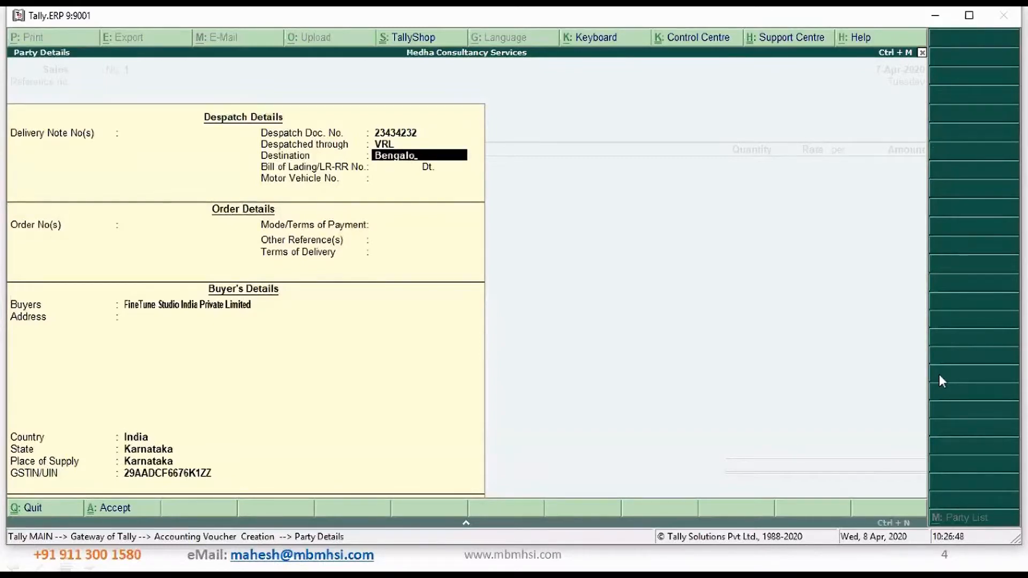
{"action": "key", "text": "BackSpace"}
{"action": "key", "text": "BackSpace"}
{"action": "type", "text": "luru"}
{"action": "key", "text": "Return"}
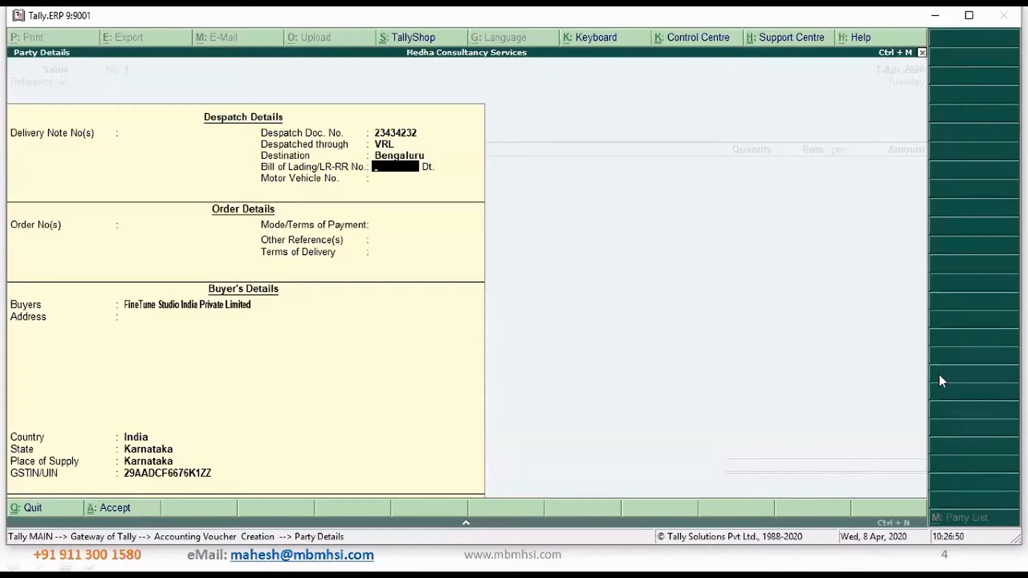
{"action": "key", "text": "Return"}
{"action": "key", "text": "Return"}
{"action": "key", "text": "Return"}
{"action": "key", "text": "Return"}
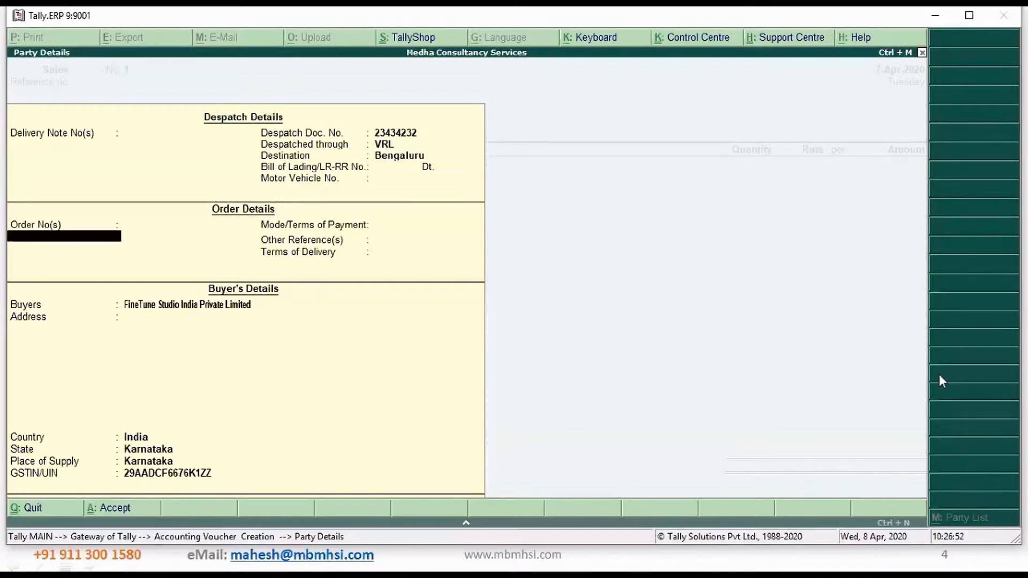
Set the payment terms to Online/ 10 Days and delivery terms to At Their Godown, and accept the buyer's details
{"action": "type", "text": "Onlin"}
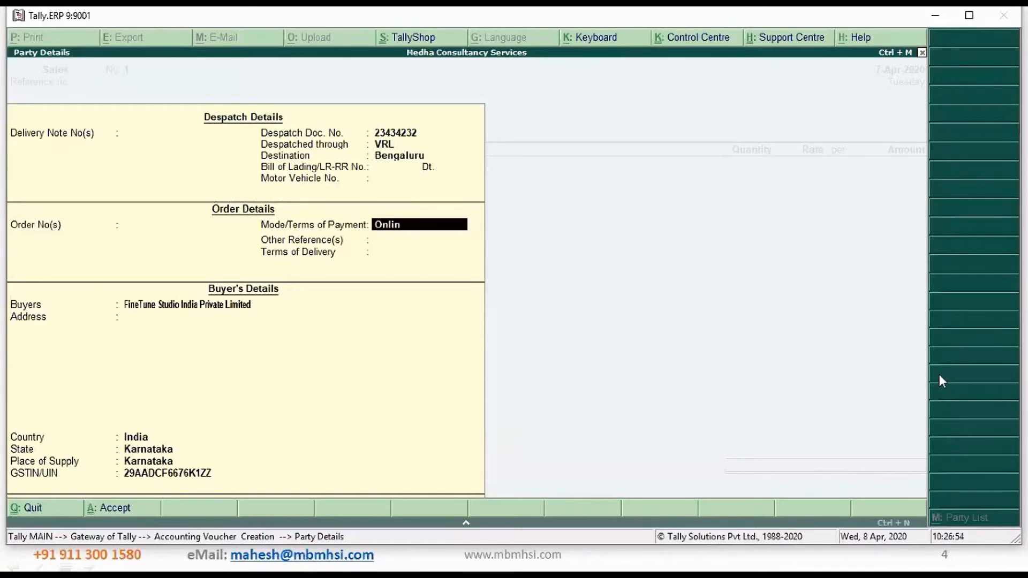
{"action": "type", "text": "e/ 10 Days"}
{"action": "key", "text": "Return"}
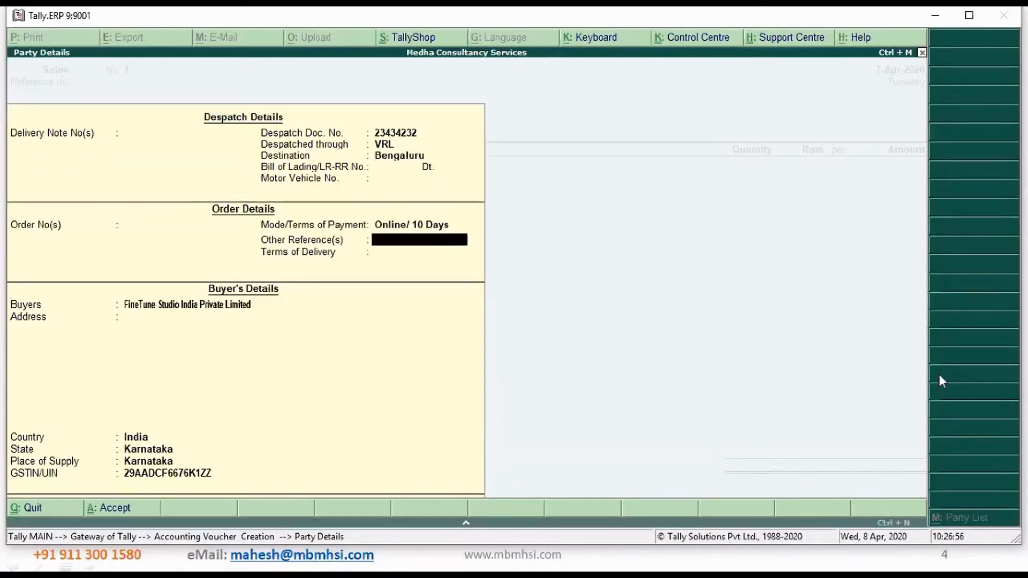
{"action": "key", "text": "Return"}
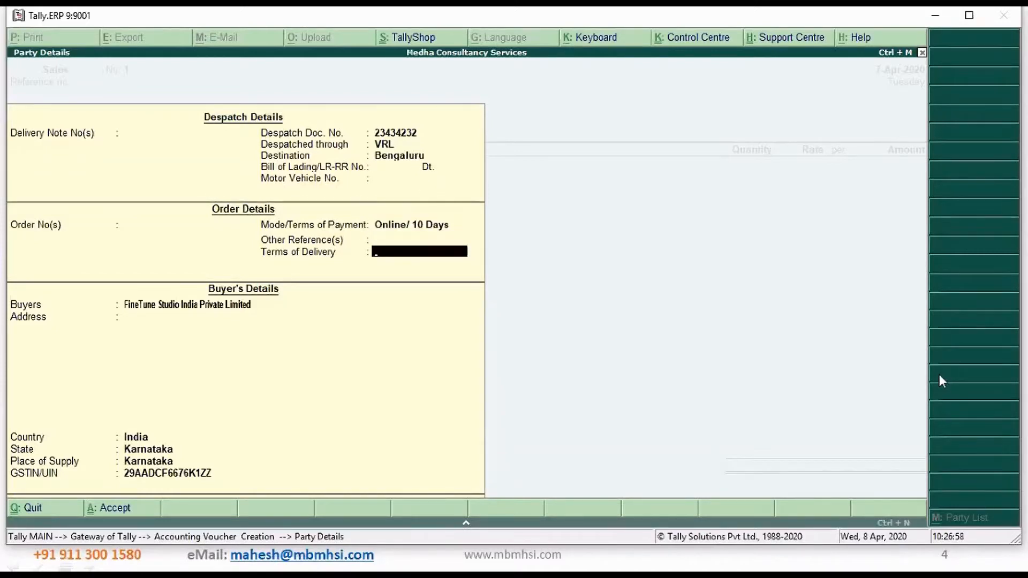
{"action": "type", "text": "At Their Godown"}
{"action": "key", "text": "Return"}
{"action": "key", "text": "Return"}
{"action": "key", "text": "Return"}
{"action": "key", "text": "Return"}
{"action": "key", "text": "Return"}
{"action": "key", "text": "Return"}
{"action": "key", "text": "Return"}
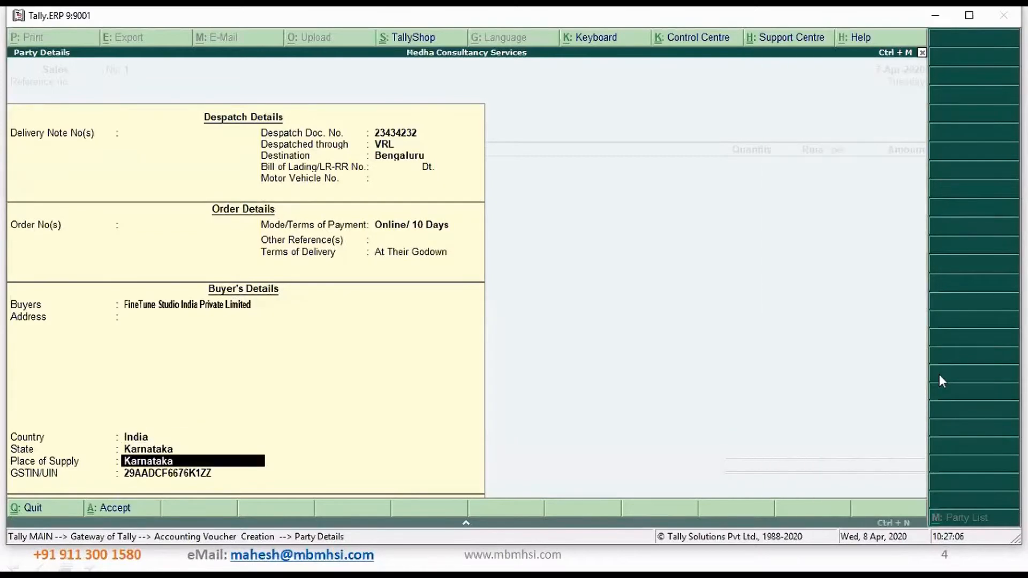
{"action": "key", "text": "Return"}
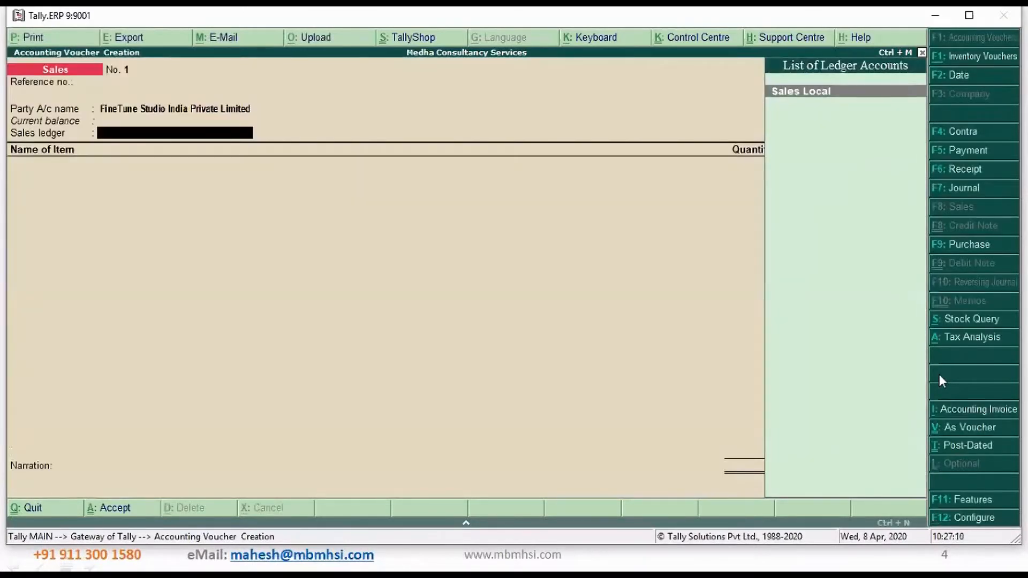
Choose the Sales Local ledger and add Raw Rice as the first item, 10 KGS at a rate of 50
{"action": "key", "text": "Return"}
{"action": "key", "text": "Return"}
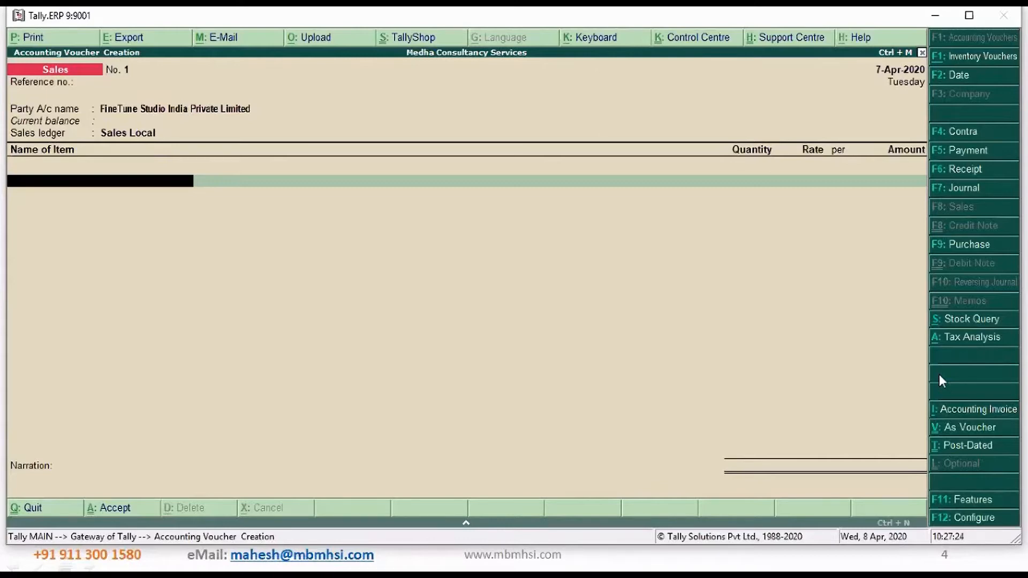
{"action": "key", "text": "space"}
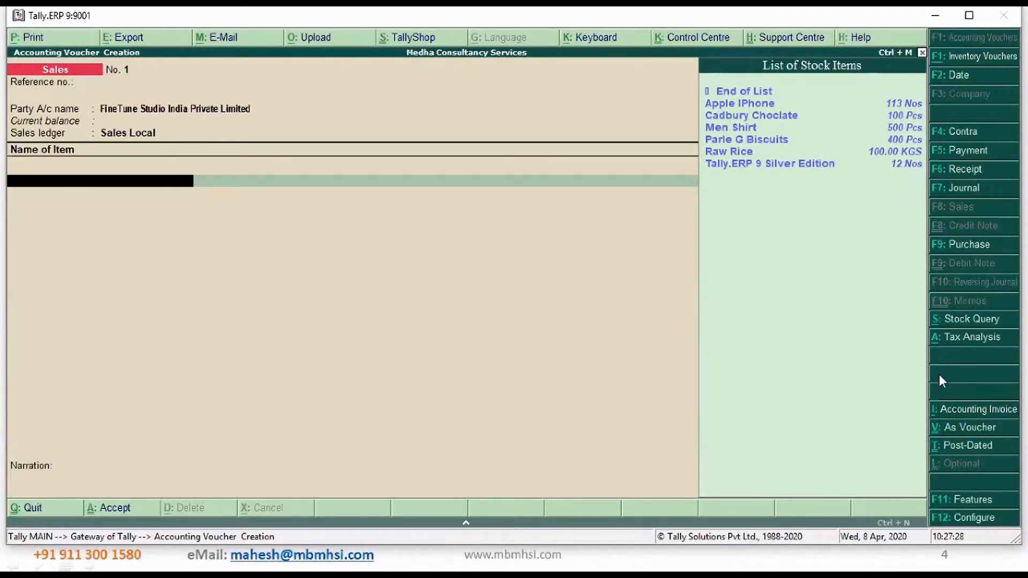
{"action": "key", "text": "Down"}
{"action": "key", "text": "Down"}
{"action": "key", "text": "Down"}
{"action": "key", "text": "Down"}
{"action": "key", "text": "Down"}
{"action": "key", "text": "Down"}
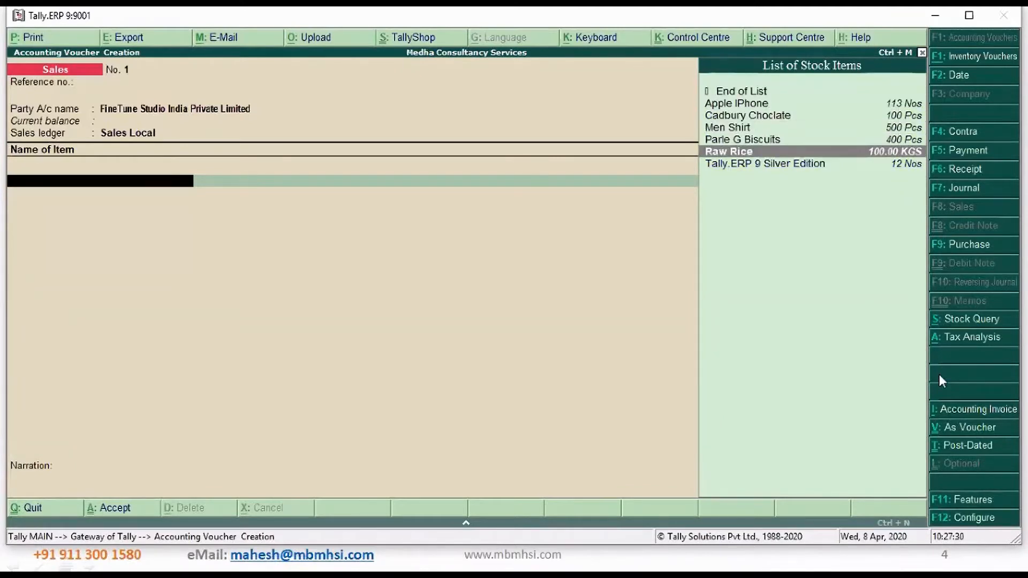
{"action": "key", "text": "Return"}
{"action": "type", "text": "10"}
{"action": "key", "text": "Return"}
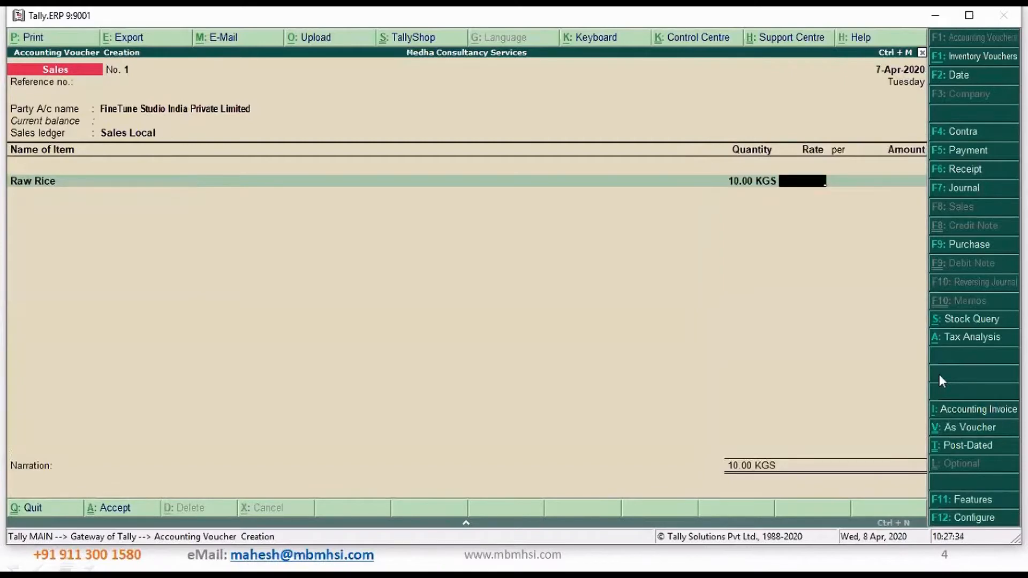
{"action": "type", "text": "50"}
{"action": "key", "text": "Return"}
{"action": "key", "text": "Return"}
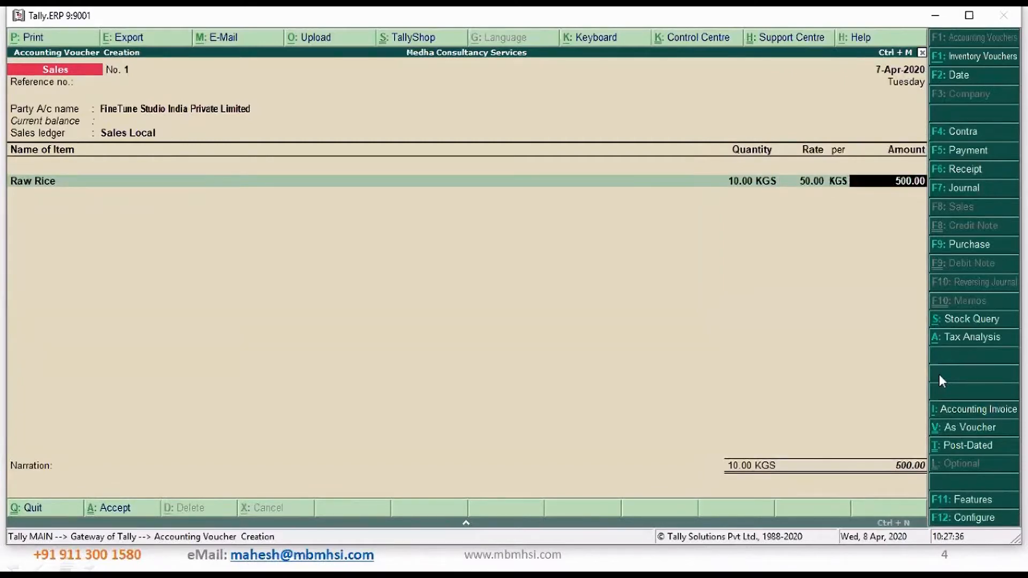
{"action": "key", "text": "Return"}
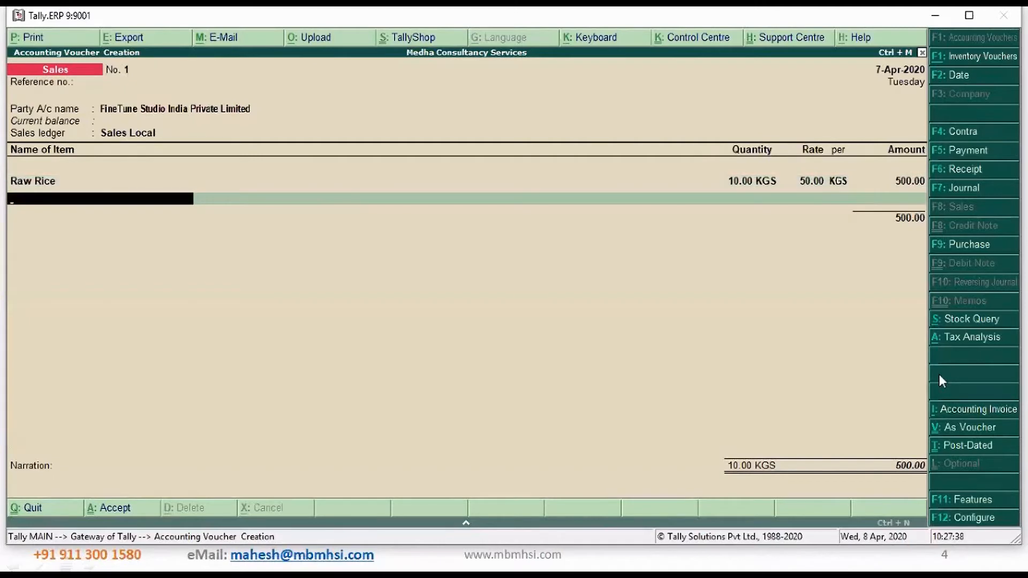
Add Parle G Biscuits to the sales voucher, 50 Pcs at a rate of 5 each
{"action": "type", "text": "p"}
{"action": "key", "text": "Return"}
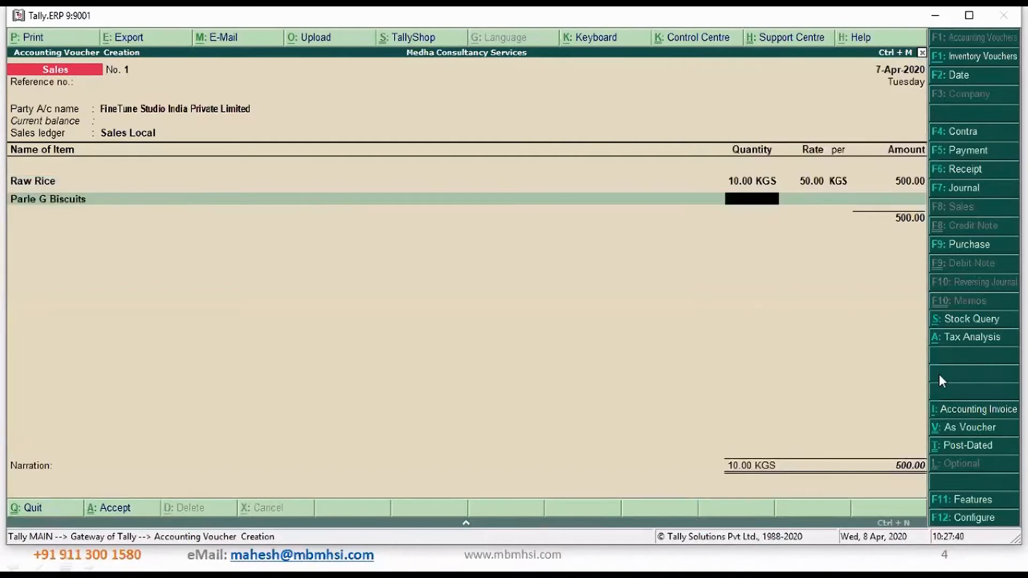
{"action": "type", "text": "50"}
{"action": "key", "text": "Return"}
{"action": "type", "text": "5"}
{"action": "key", "text": "Return"}
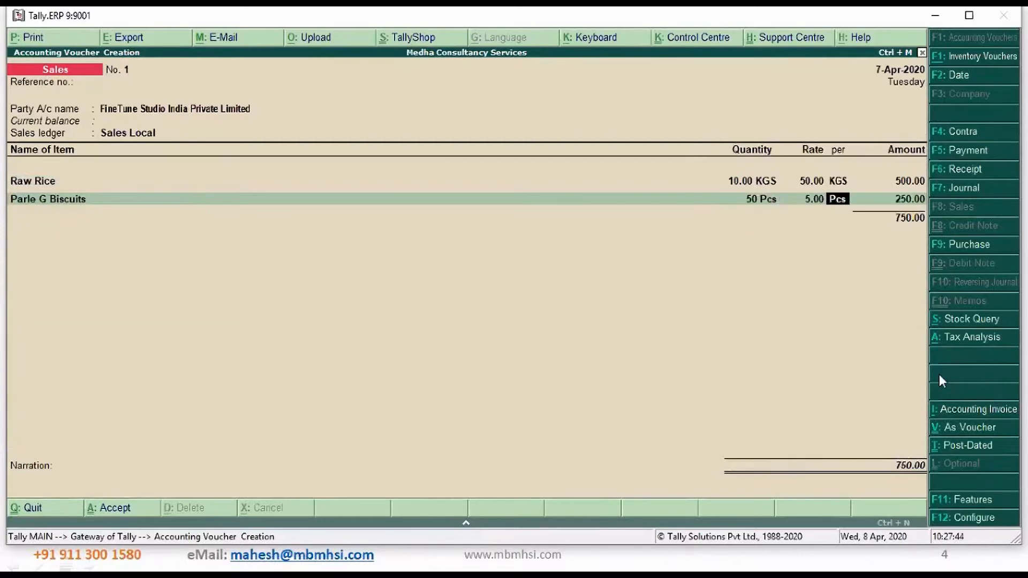
{"action": "key", "text": "Return"}
{"action": "key", "text": "Return"}
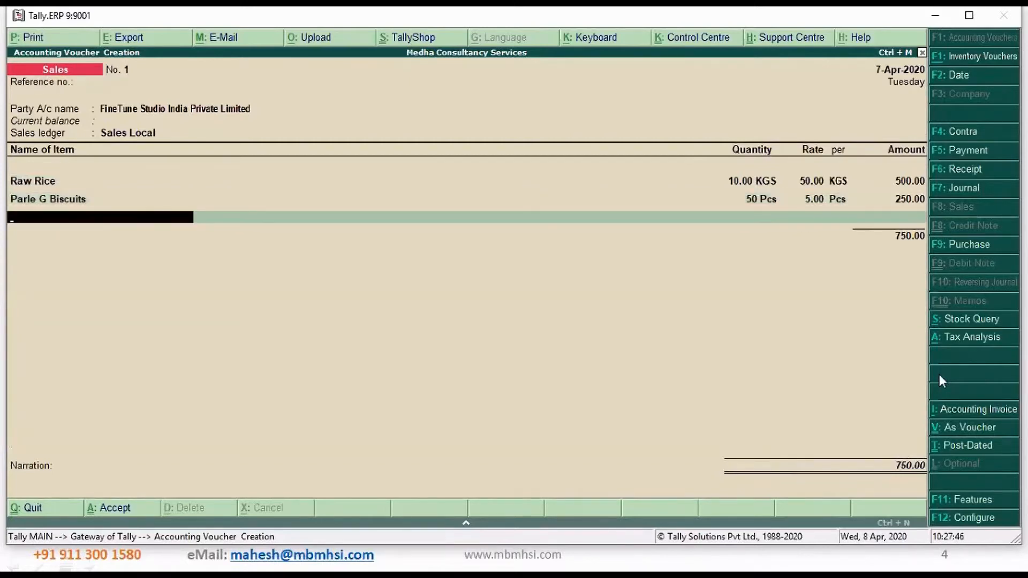
Add Cadbury Choclate to the sales voucher, 50 Pcs at a rate of 20 each
{"action": "type", "text": "C"}
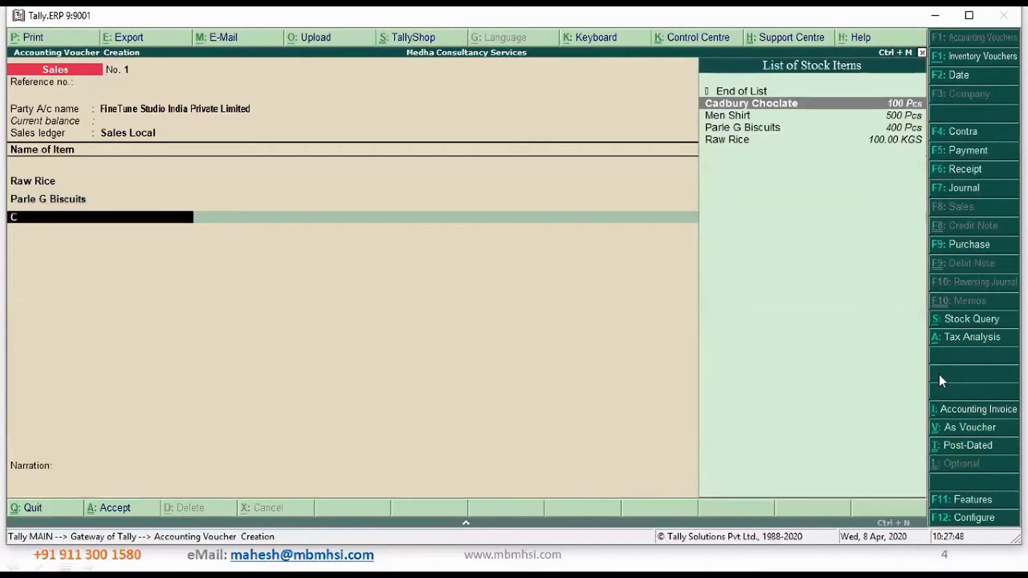
{"action": "key", "text": "Return"}
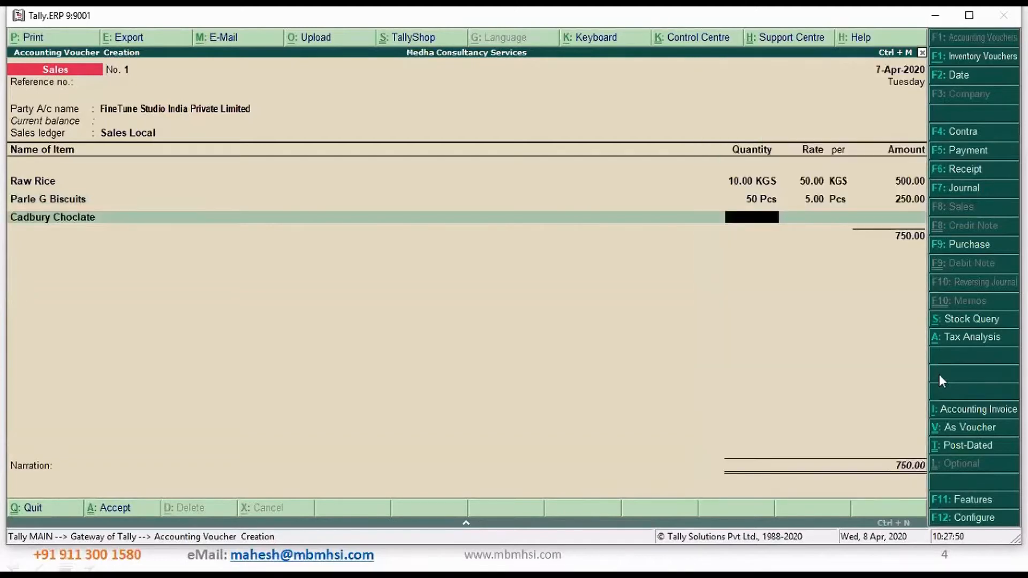
{"action": "type", "text": "50"}
{"action": "key", "text": "Return"}
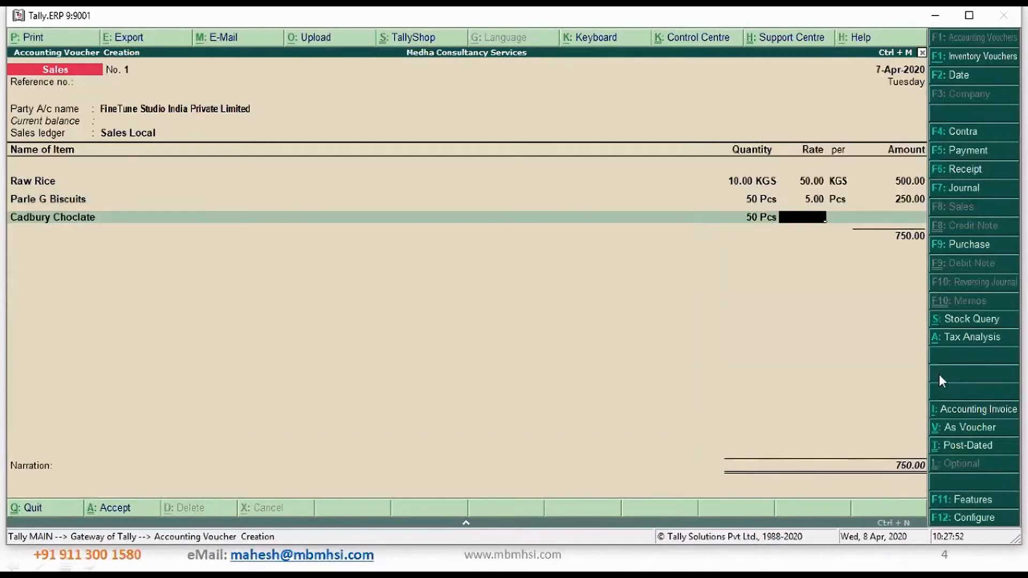
{"action": "type", "text": "20"}
{"action": "key", "text": "Return"}
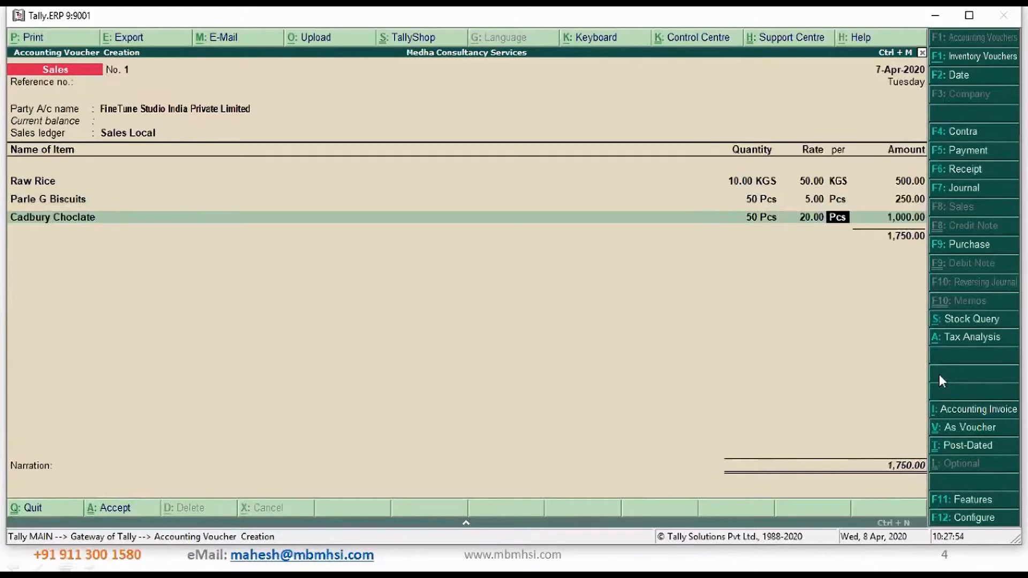
{"action": "key", "text": "Return"}
{"action": "key", "text": "Return"}
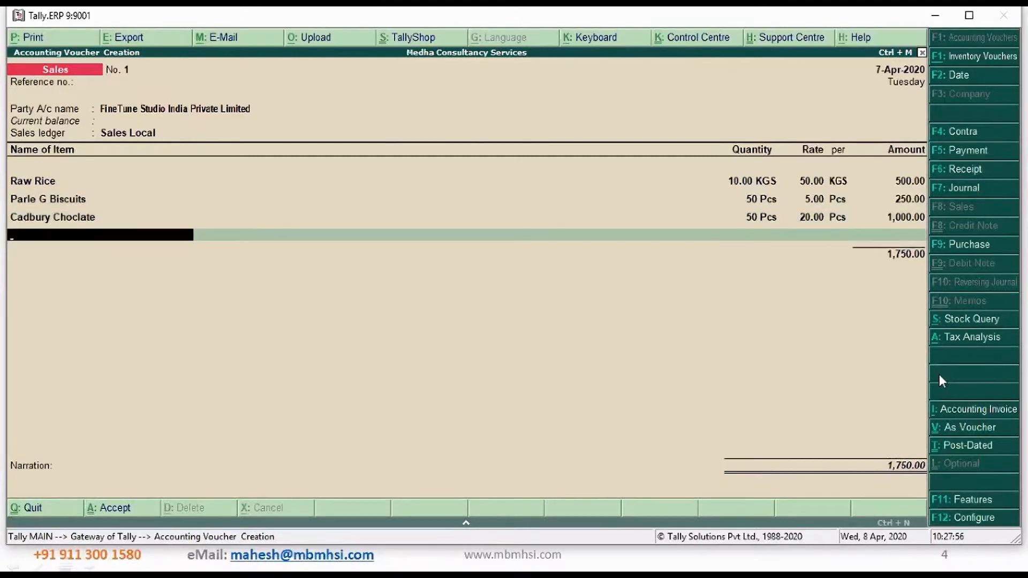
Add Tally.ERP 9 Silver Edition to the sales voucher, 1 Nos at a rate of 18,000
{"action": "type", "text": "T"}
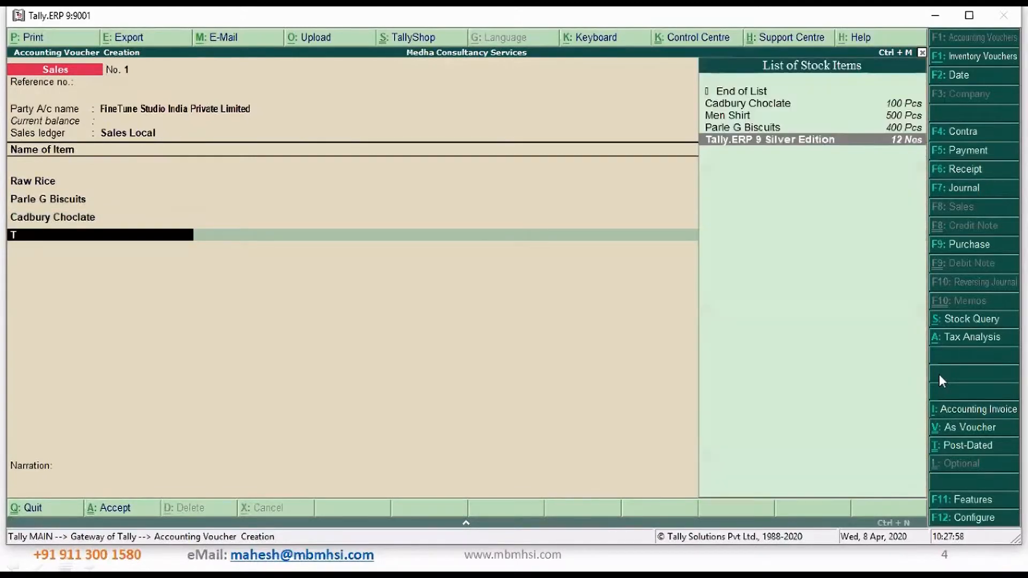
{"action": "key", "text": "Return"}
{"action": "type", "text": "1"}
{"action": "key", "text": "Return"}
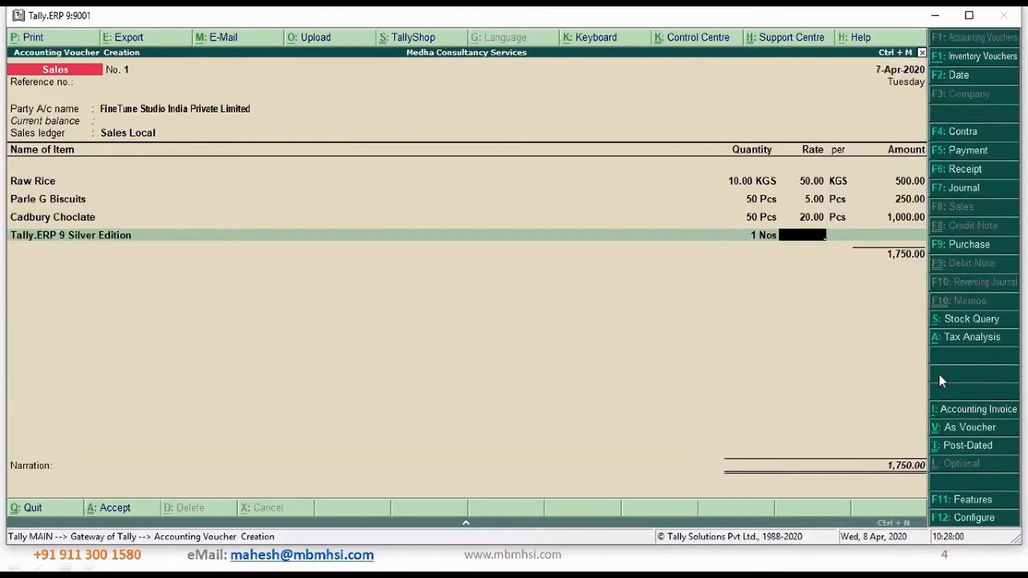
{"action": "type", "text": "18000"}
{"action": "key", "text": "Return"}
{"action": "key", "text": "Return"}
{"action": "key", "text": "Return"}
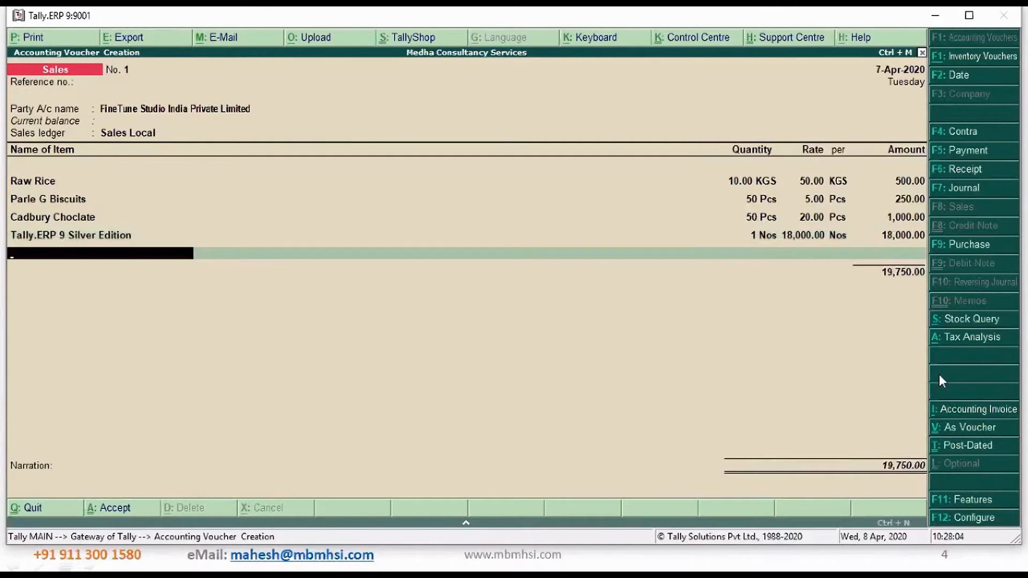
Add Apple IPhone, 1 Nos at a rate of 70,000, and end the item list
{"action": "type", "text": "A"}
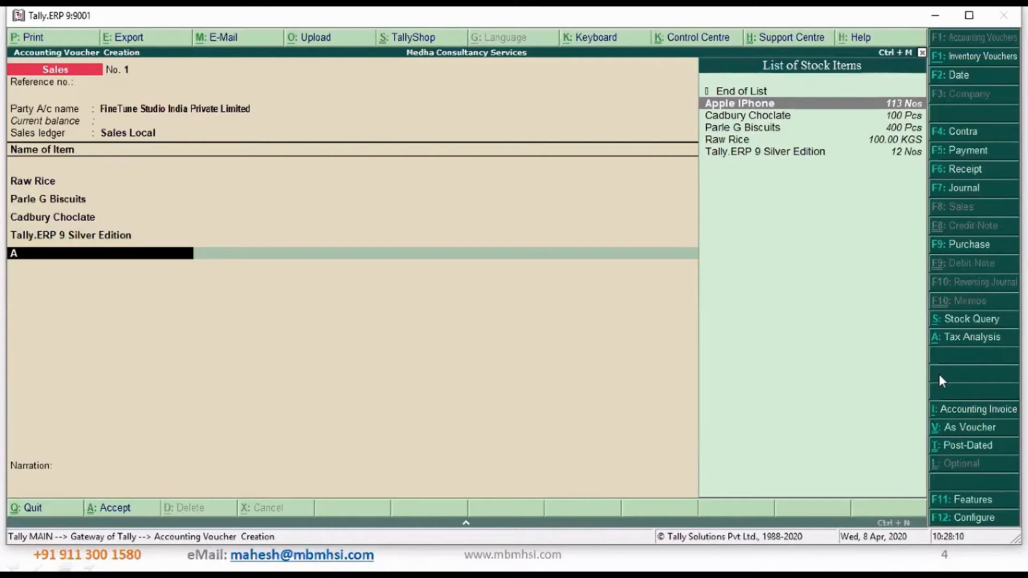
{"action": "key", "text": "Return"}
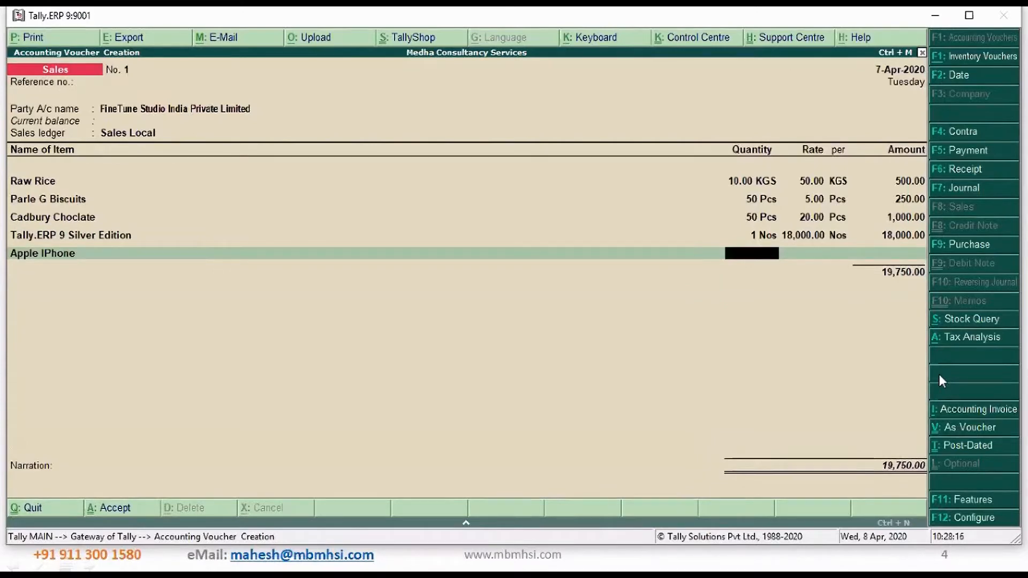
{"action": "type", "text": "1"}
{"action": "key", "text": "Return"}
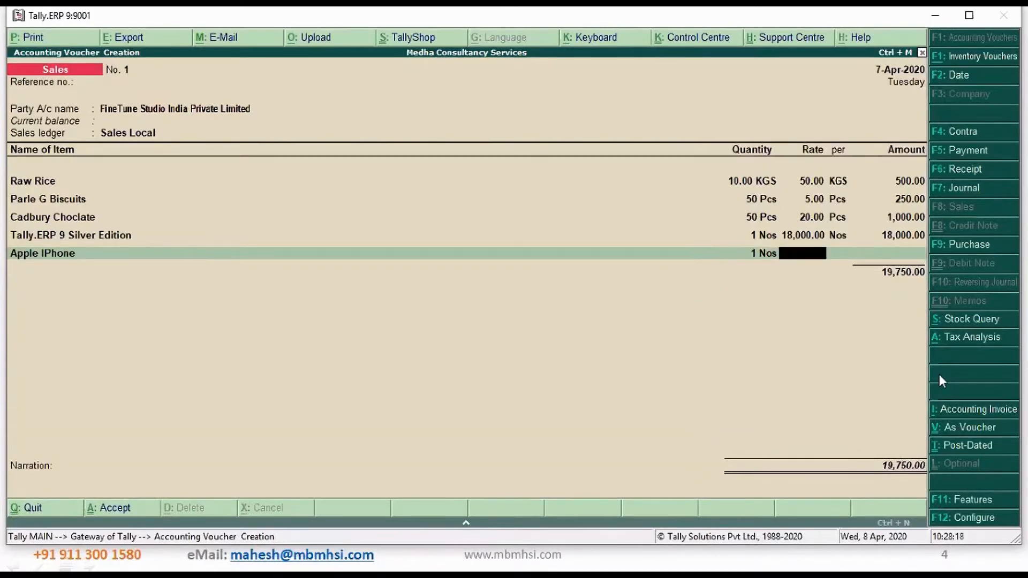
{"action": "type", "text": "70,000"}
{"action": "key", "text": "Return"}
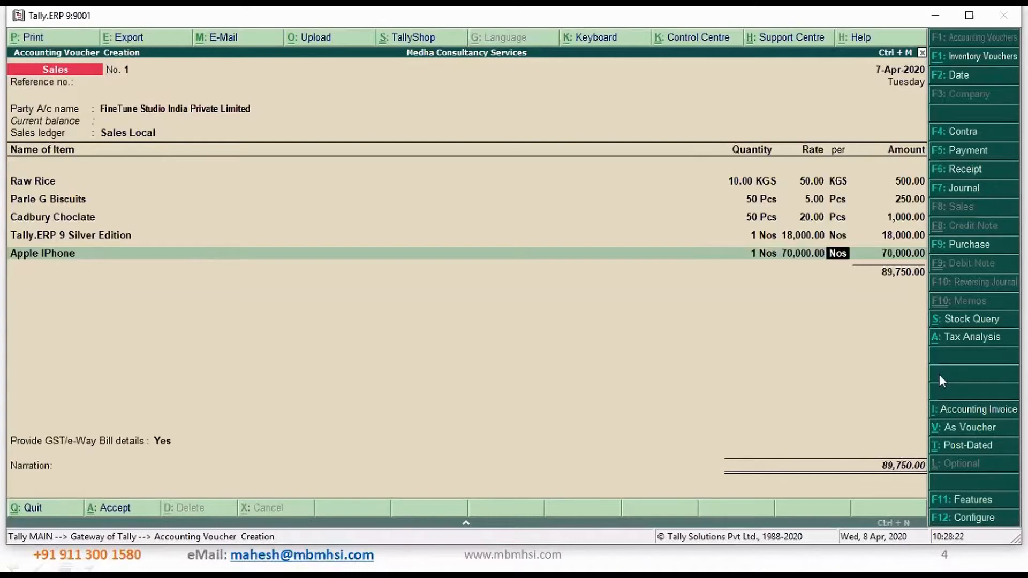
{"action": "key", "text": "Return"}
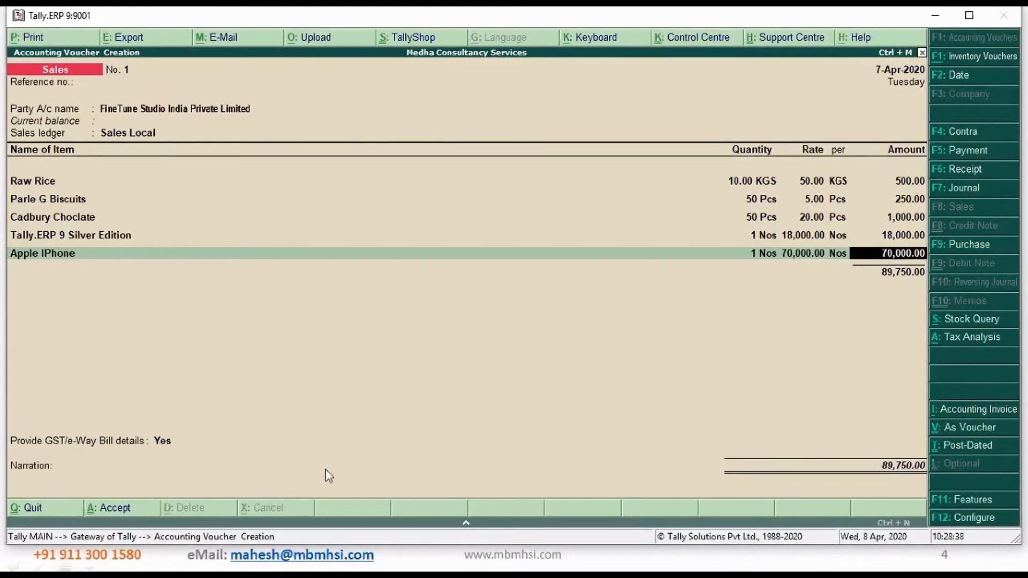
{"action": "key", "text": "Return"}
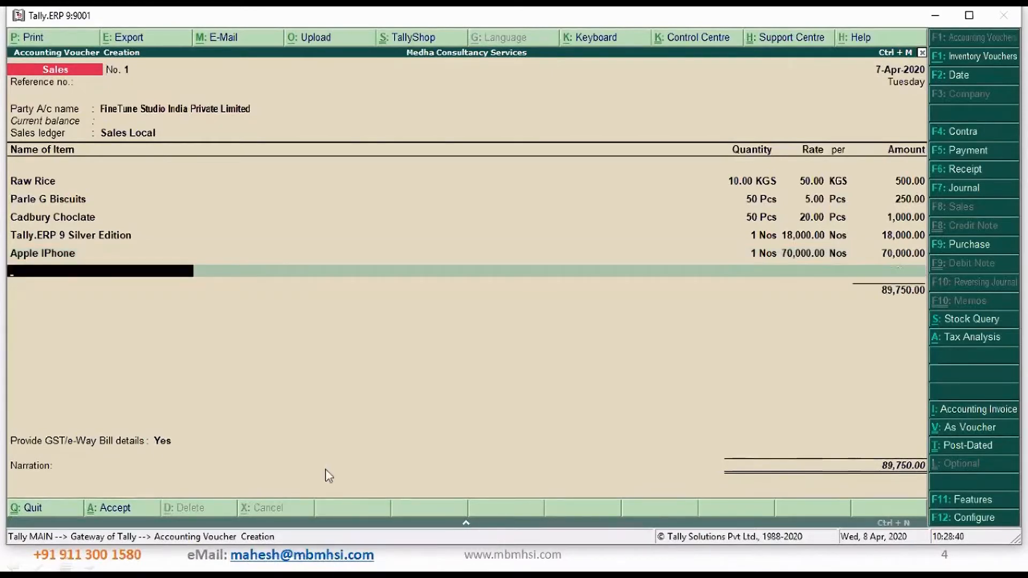
{"action": "key", "text": "Return"}
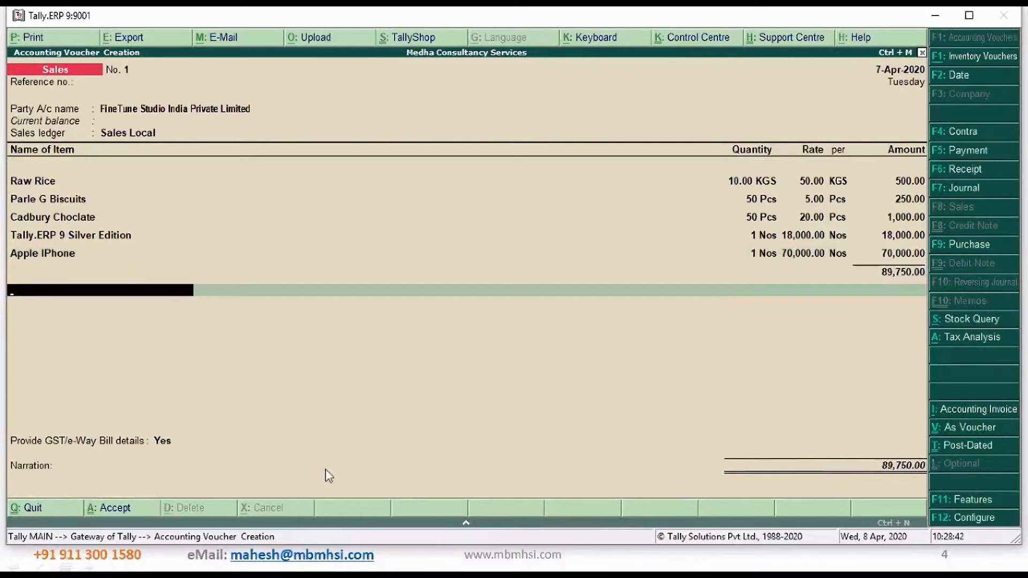
Add the Outout CGST and Output SGST tax ledgers below the items, accepting their calculated amounts
{"action": "type", "text": "Out"}
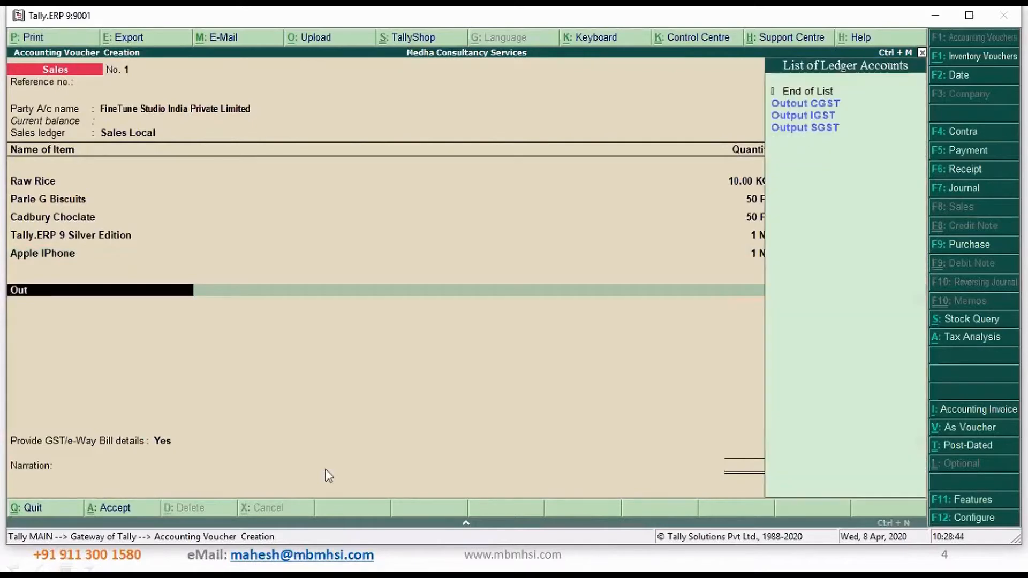
{"action": "key", "text": "Return"}
{"action": "key", "text": "Return"}
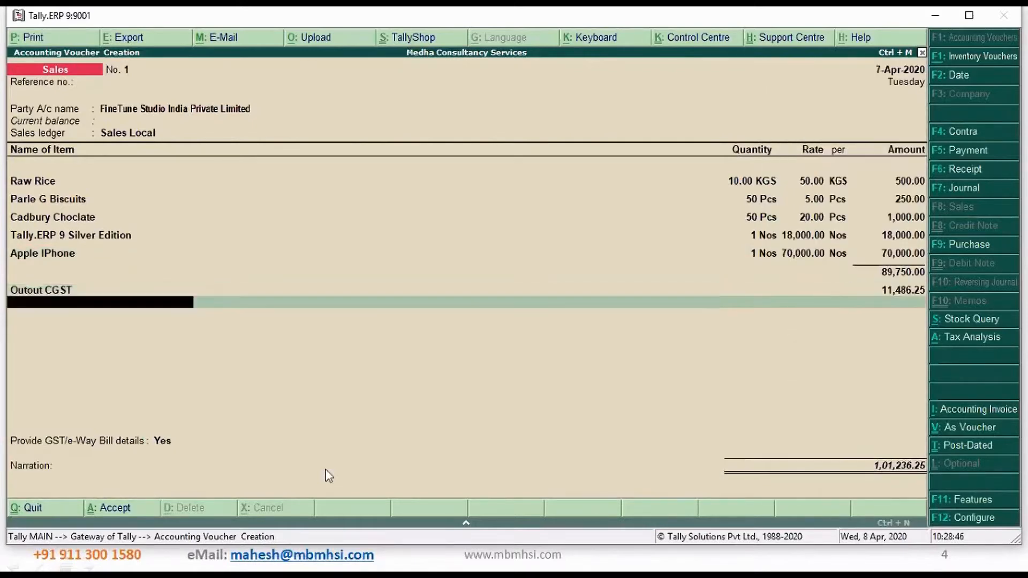
{"action": "type", "text": "Out"}
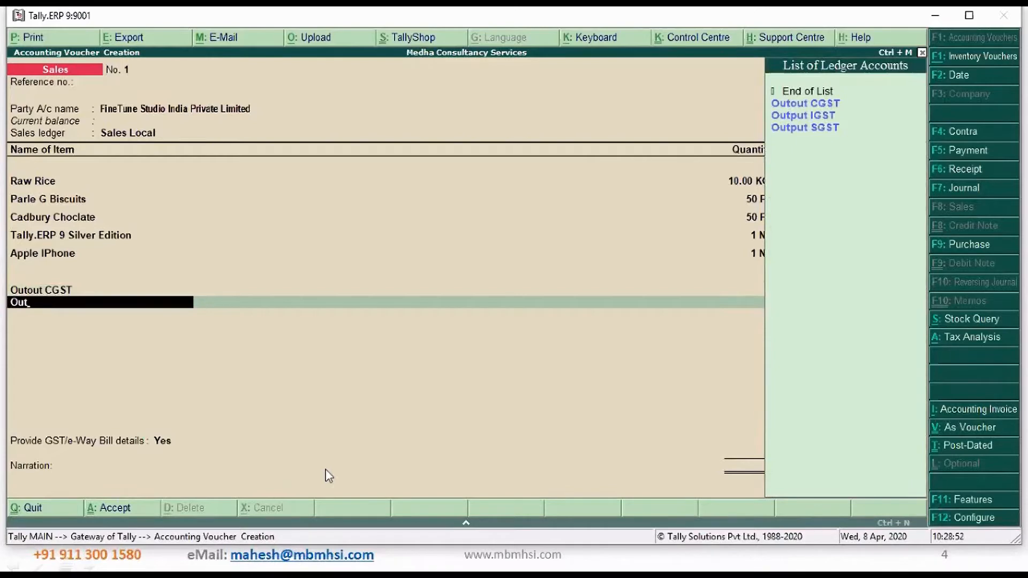
{"action": "key", "text": "Down"}
{"action": "key", "text": "Down"}
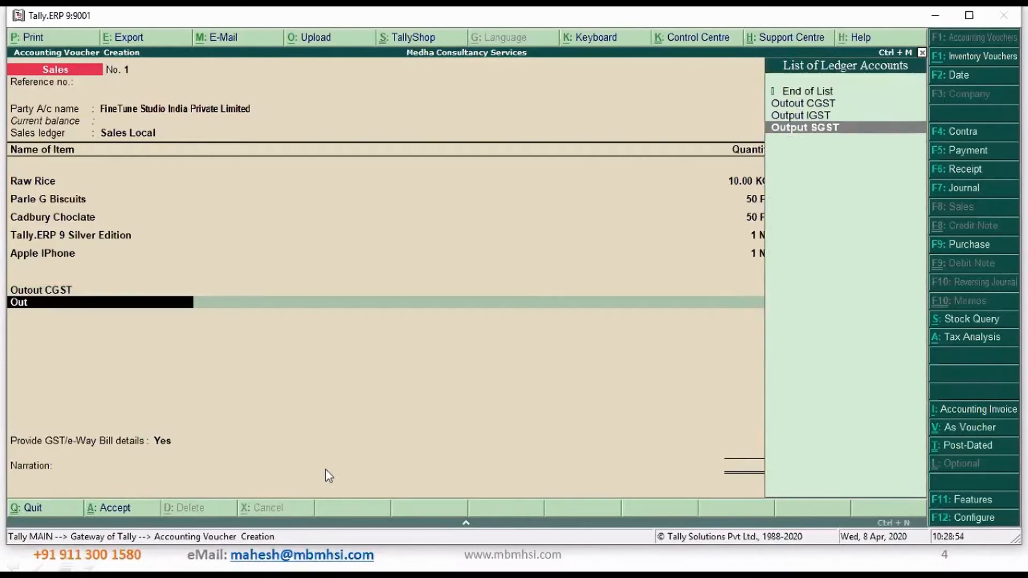
{"action": "key", "text": "Return"}
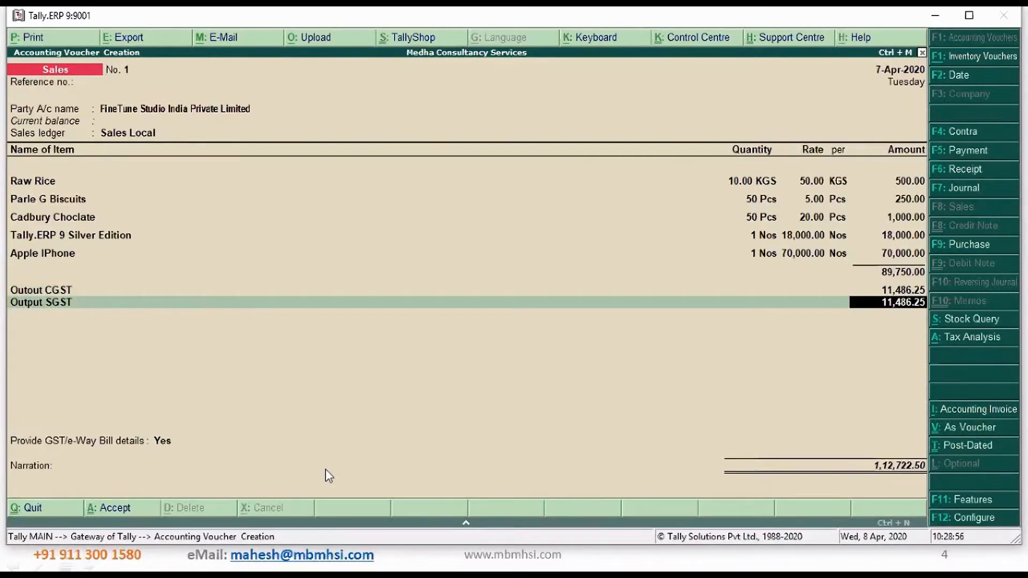
{"action": "key", "text": "Return"}
Add the Roundoff ledger below the taxes with its calculated amount and end the ledger list
{"action": "type", "text": "Ro"}
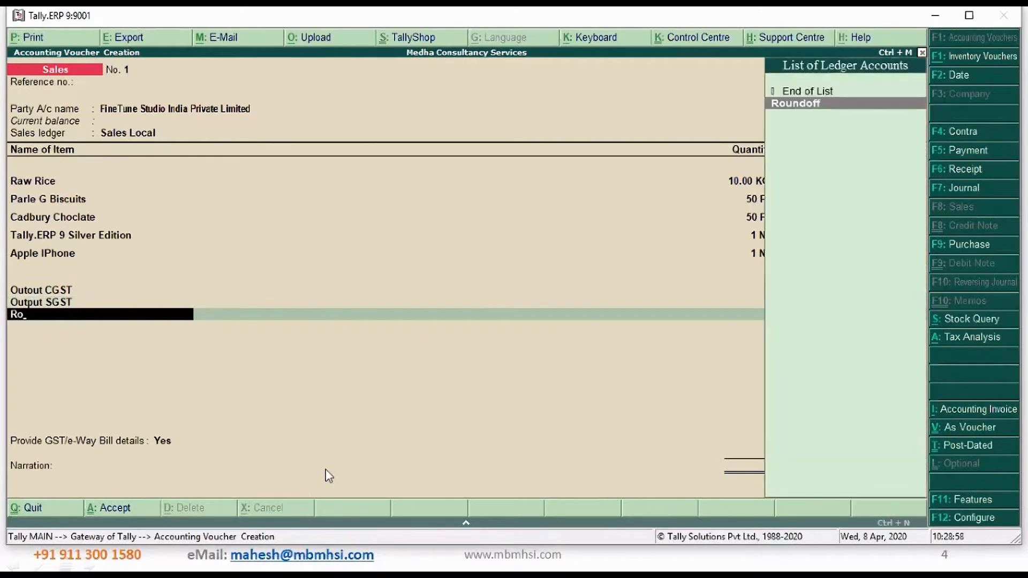
{"action": "key", "text": "Return"}
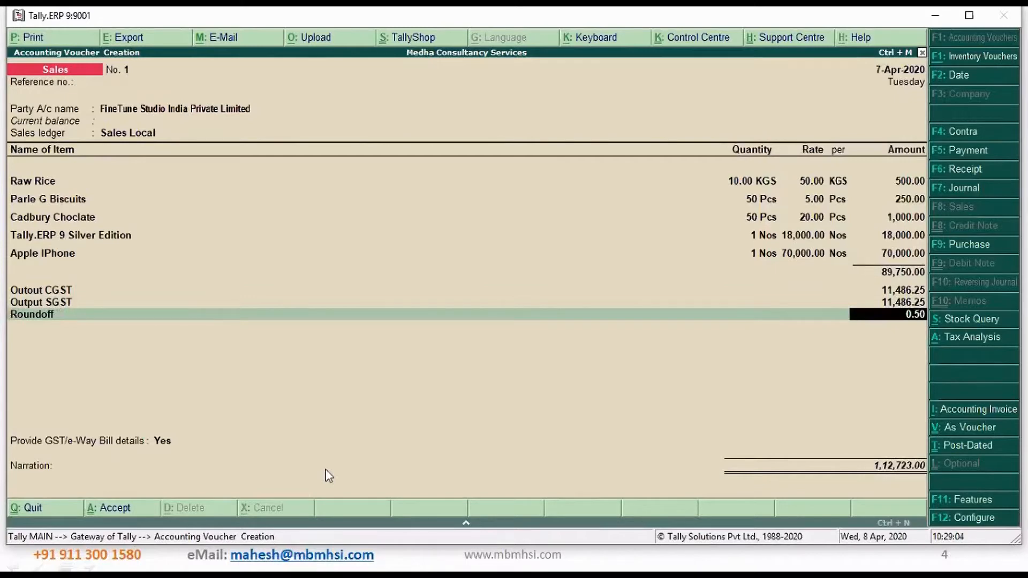
{"action": "key", "text": "Return"}
{"action": "key", "text": "Return"}
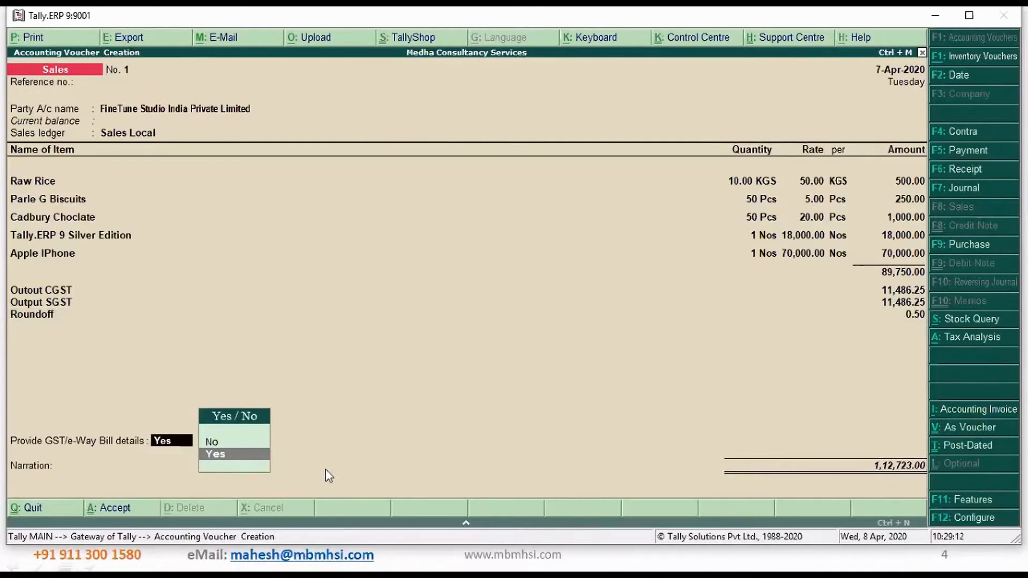
Choose Yes for providing GST/e-Way Bill details and keep the prefilled consignor and dispatch details, leaving the place blank
{"action": "key", "text": "Return"}
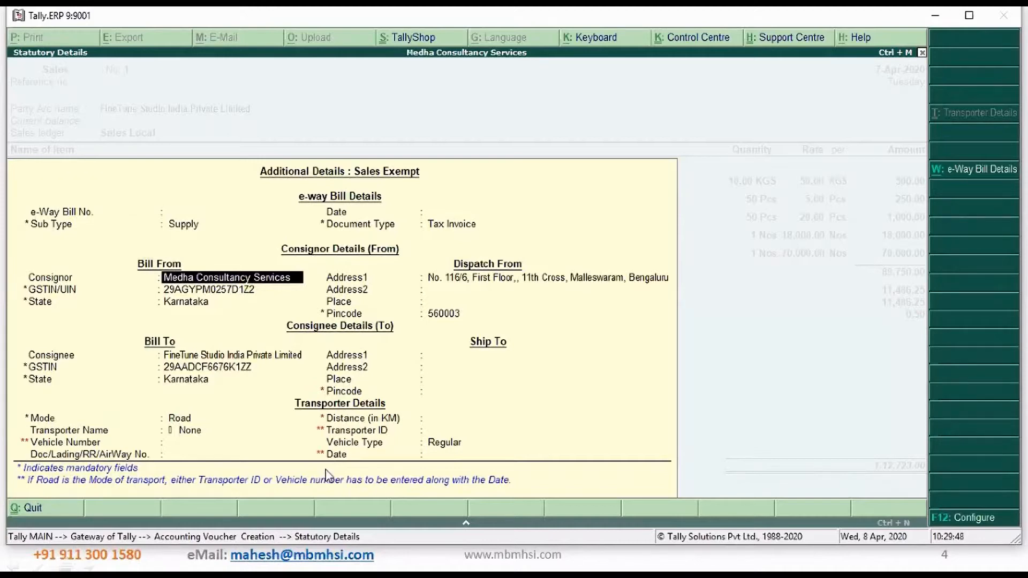
{"action": "key", "text": "Return"}
{"action": "key", "text": "Return"}
{"action": "key", "text": "Return"}
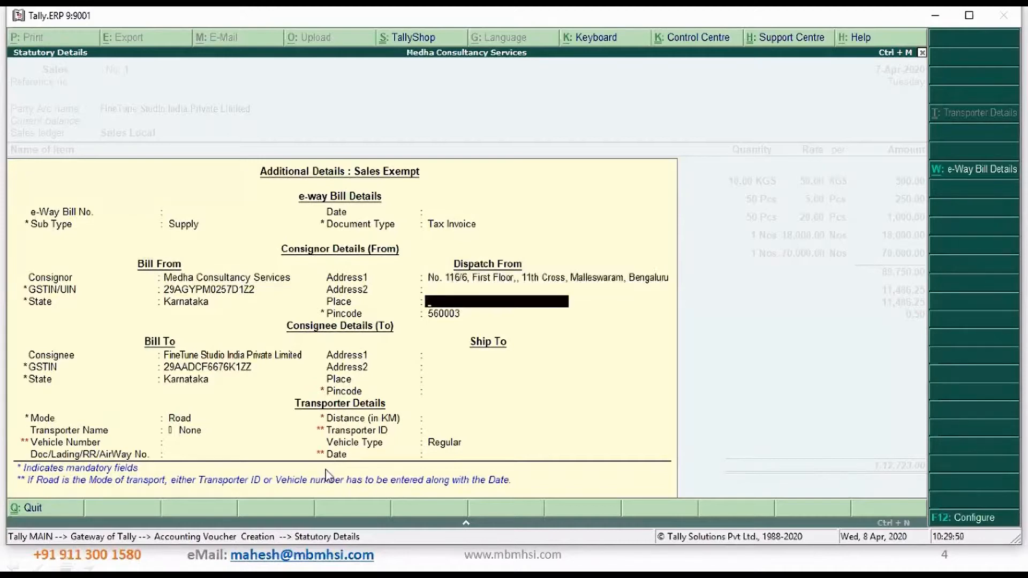
Keep the prefilled consignee name, GSTIN and state, and fill in both ship-to address lines
{"action": "key", "text": "Return"}
{"action": "key", "text": "Return"}
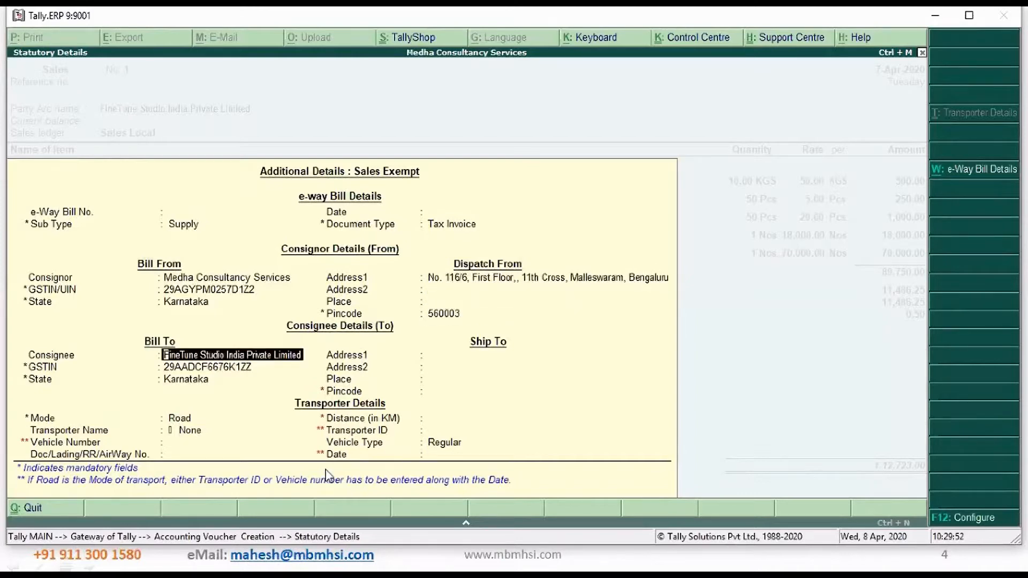
{"action": "key", "text": "Return"}
{"action": "key", "text": "Return"}
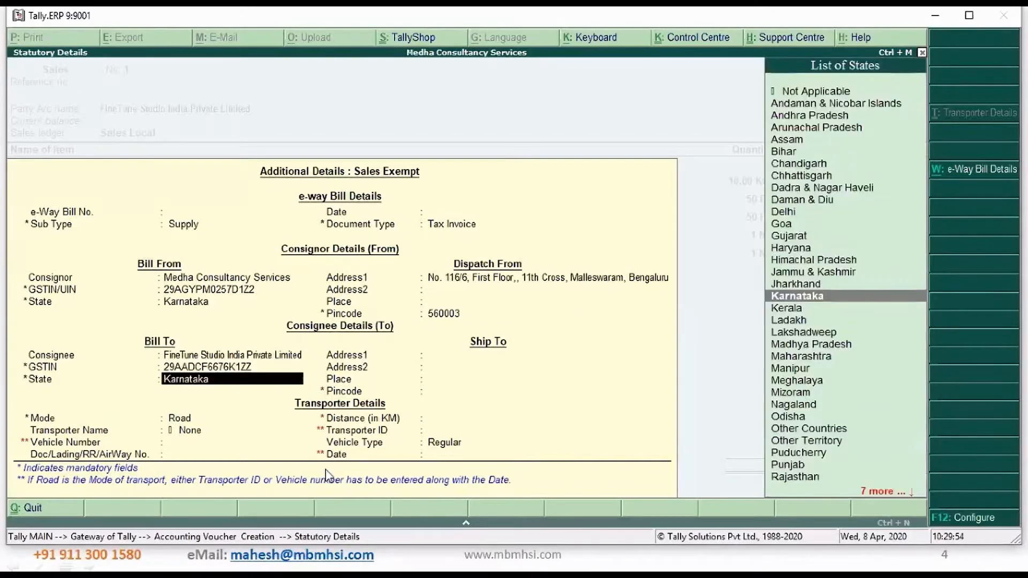
{"action": "key", "text": "Return"}
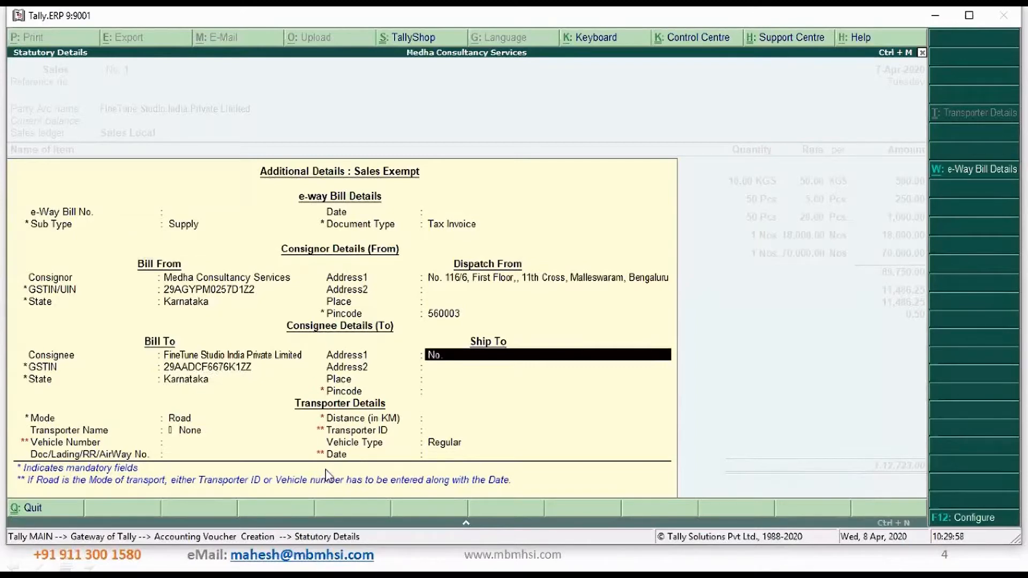
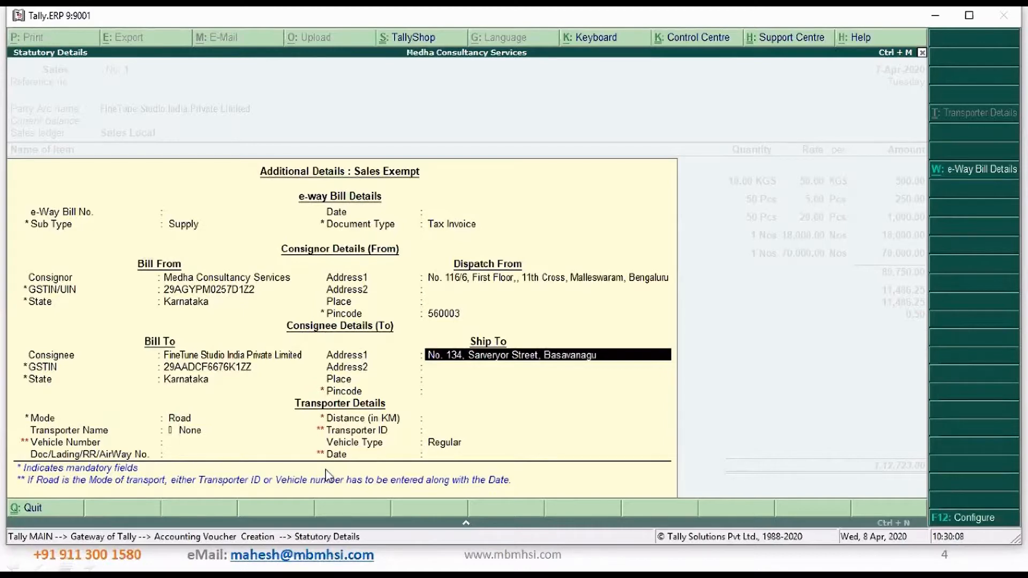
{"action": "key", "text": "Return"}
{"action": "type", "text": "Bengaluru"}
{"action": "key", "text": "Return"}
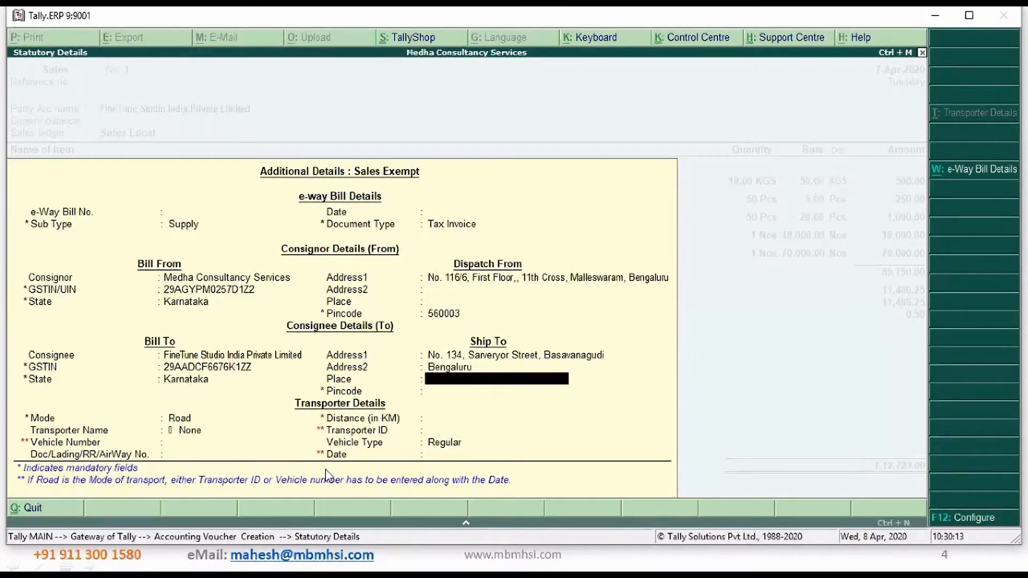
Fill in the ship-to place and pincode, and set the transport distance to 10 km
{"action": "type", "text": "Bengaluru"}
{"action": "key", "text": "Return"}
{"action": "type", "text": "5"}
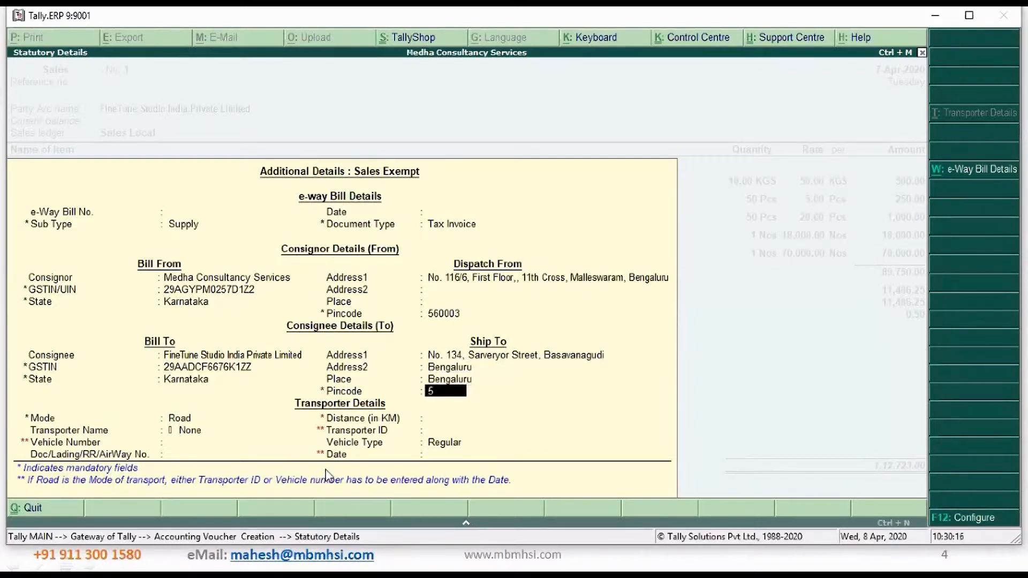
{"action": "type", "text": "60004"}
{"action": "key", "text": "Return"}
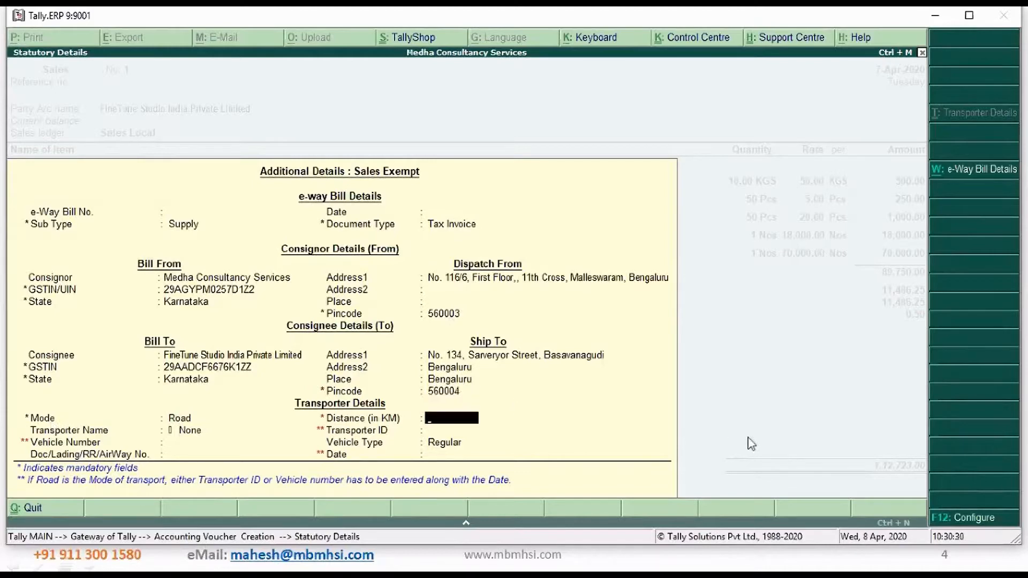
{"action": "type", "text": "10"}
{"action": "key", "text": "Return"}
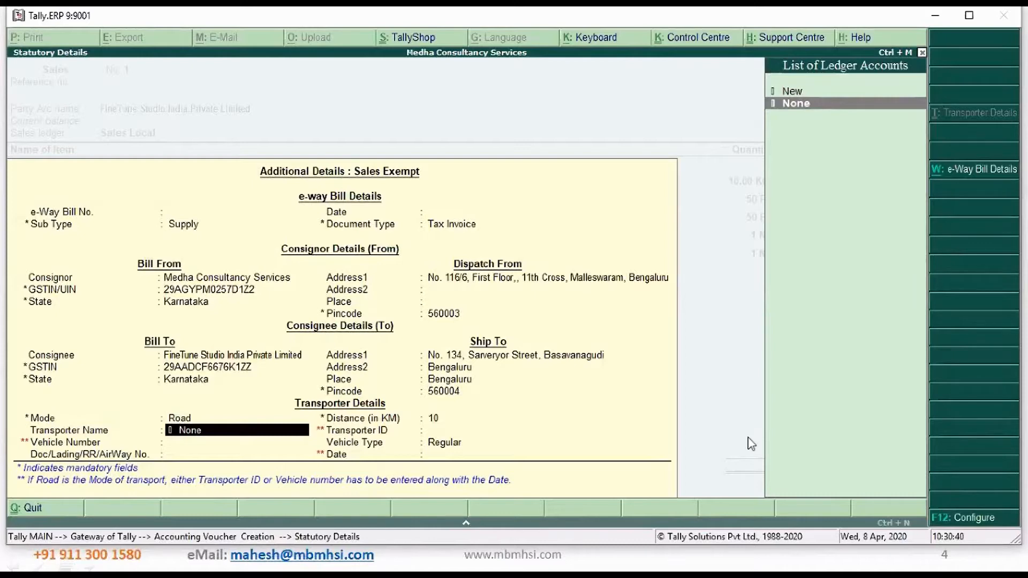
Start a new transporter name and copy the GSTIN of Extrude Hone India Pvt Ltd. from the details file in Notepad
{"action": "key", "text": "Up"}
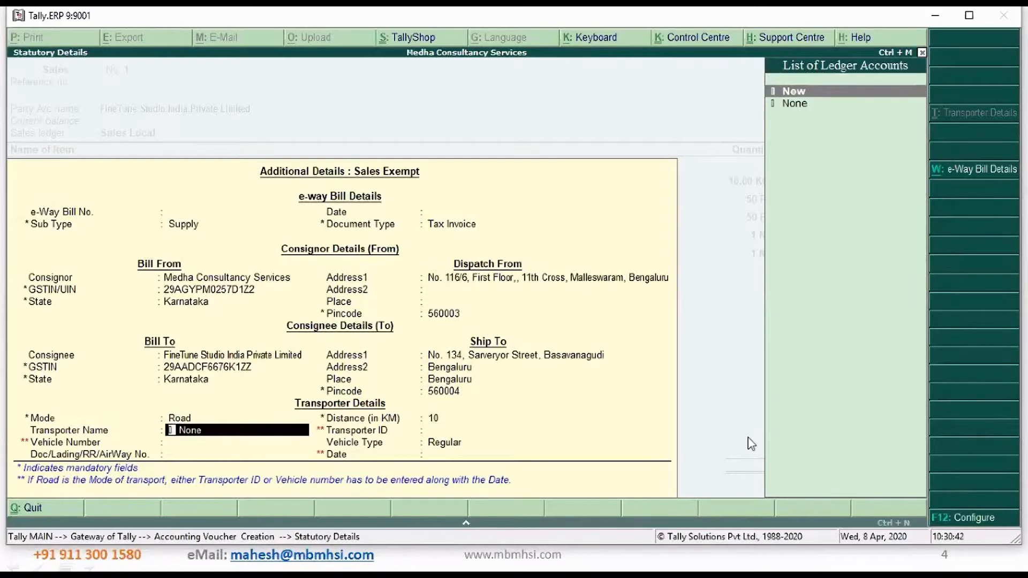
{"action": "key", "text": "Return"}
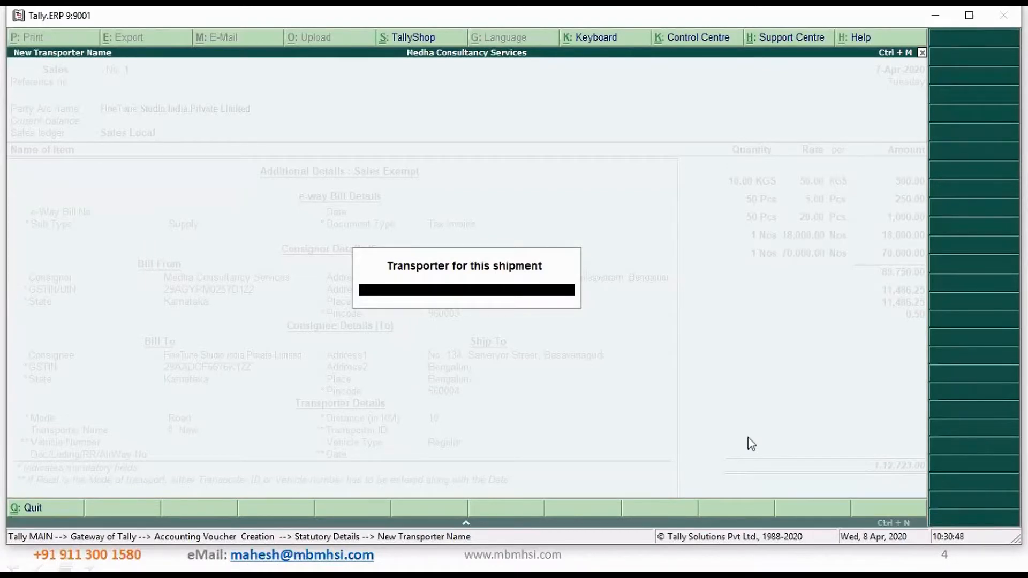
{"action": "key", "text": "alt+Tab"}
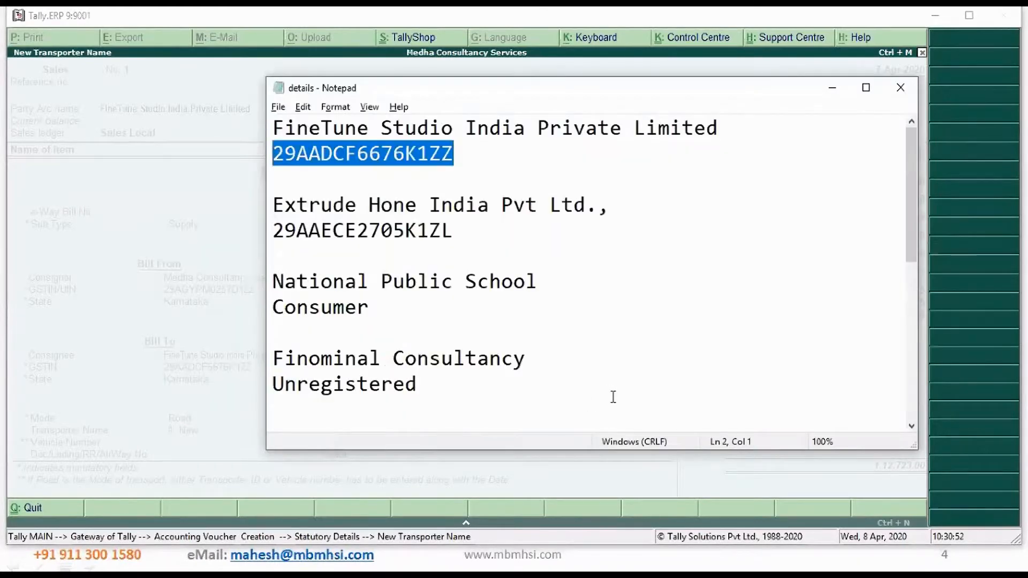
{"action": "left_click_drag", "start_coordinate": [909, 235], "coordinate": [920, 204]}
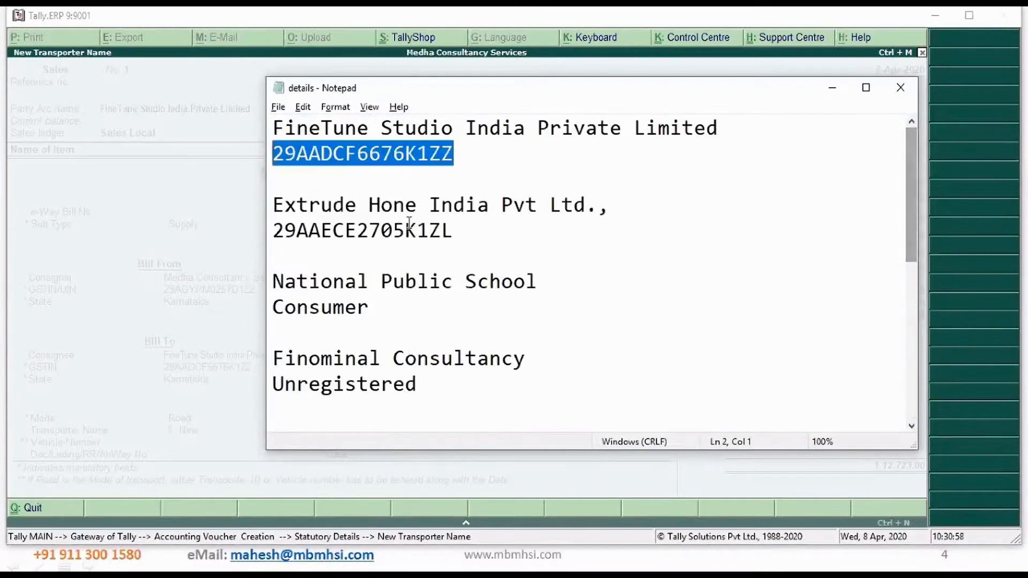
{"action": "left_click_drag", "start_coordinate": [453, 232], "coordinate": [279, 226]}
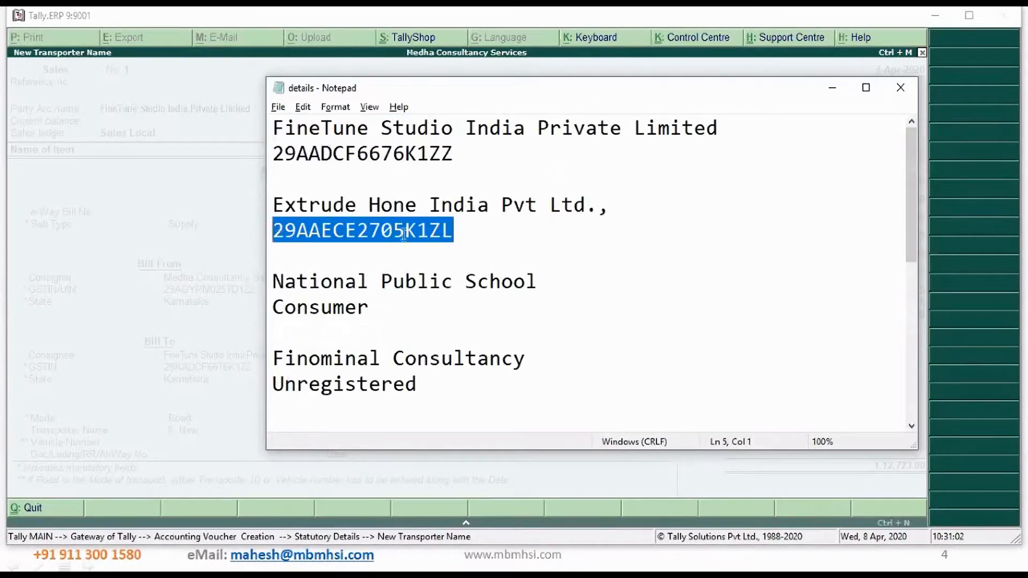
Back in Tally.ERP 9, paste the copied GSTIN as the new transporter's name and leave the transporter ID blank
{"action": "key", "text": "alt+Tab"}
{"action": "key", "text": "ctrl+alt+v"}
{"action": "key", "text": "Return"}
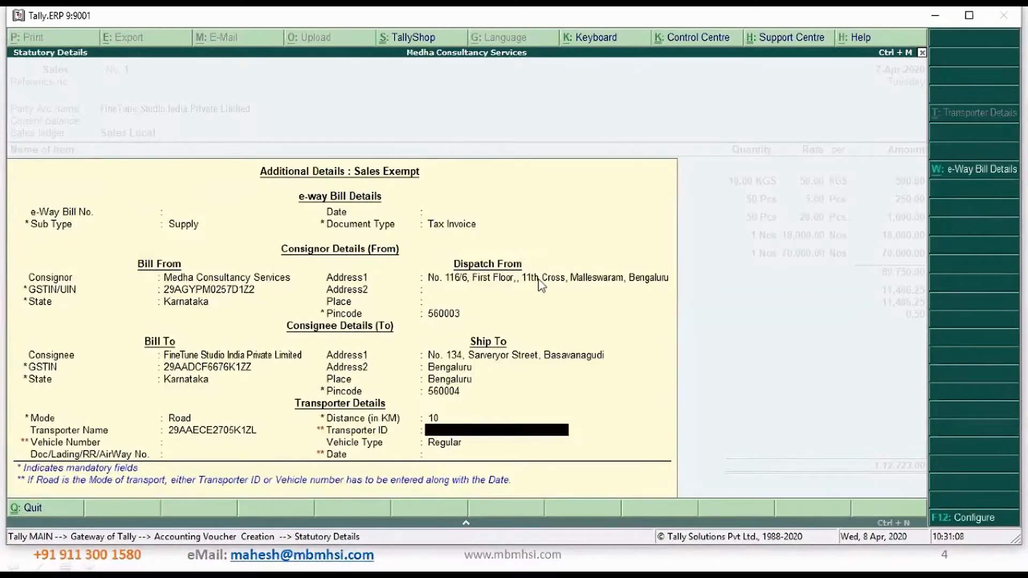
{"action": "key", "text": "Return"}
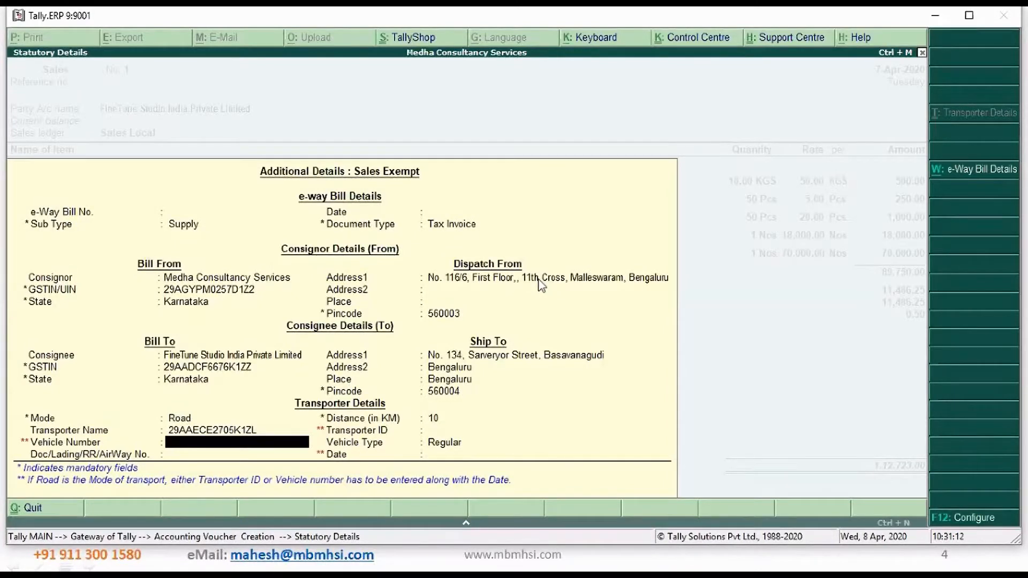
Replace the transporter name with a new one, VRL Transports, and enter the copied GSTIN as the transporter ID
{"action": "key", "text": "Up"}
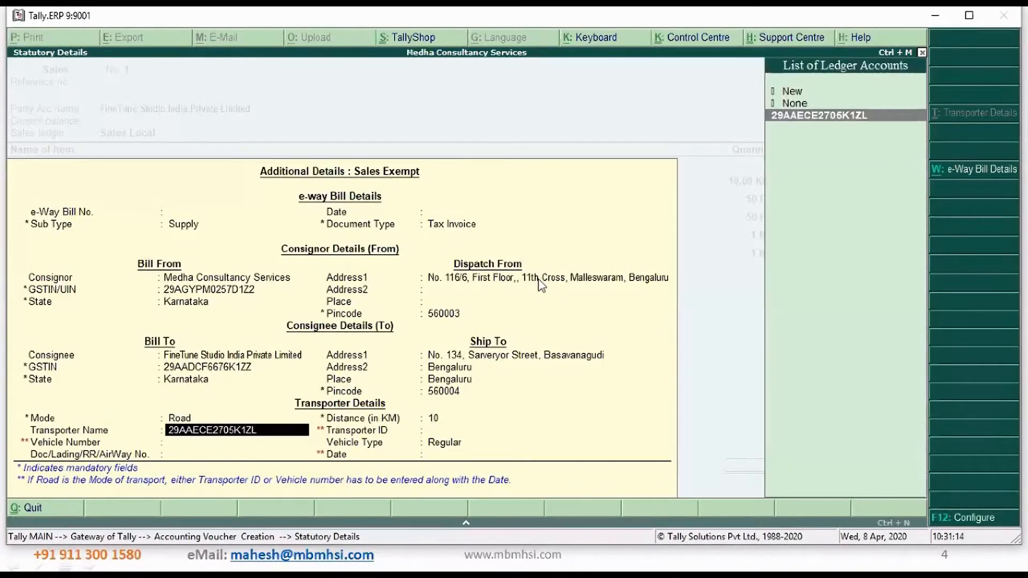
{"action": "key", "text": "Up"}
{"action": "key", "text": "Up"}
{"action": "key", "text": "Return"}
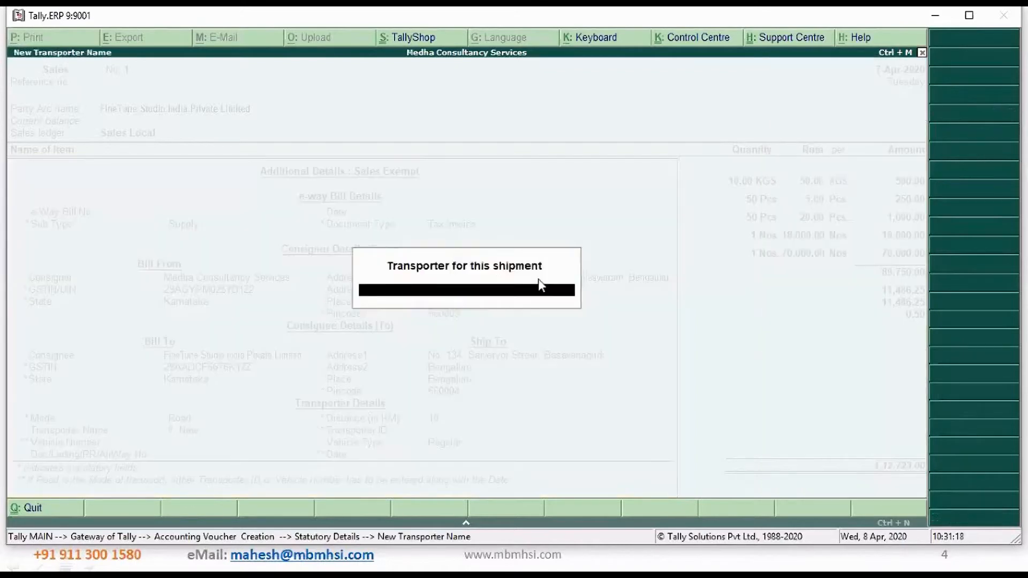
{"action": "type", "text": "VRL Transports"}
{"action": "key", "text": "Return"}
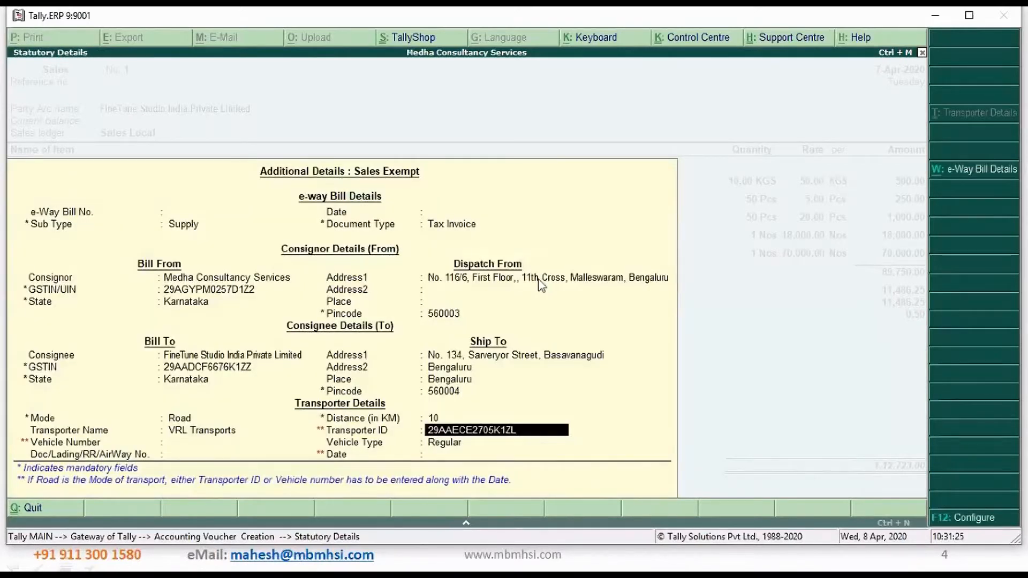
{"action": "key", "text": "Return"}
{"action": "type", "text": "KA05ES4190"}
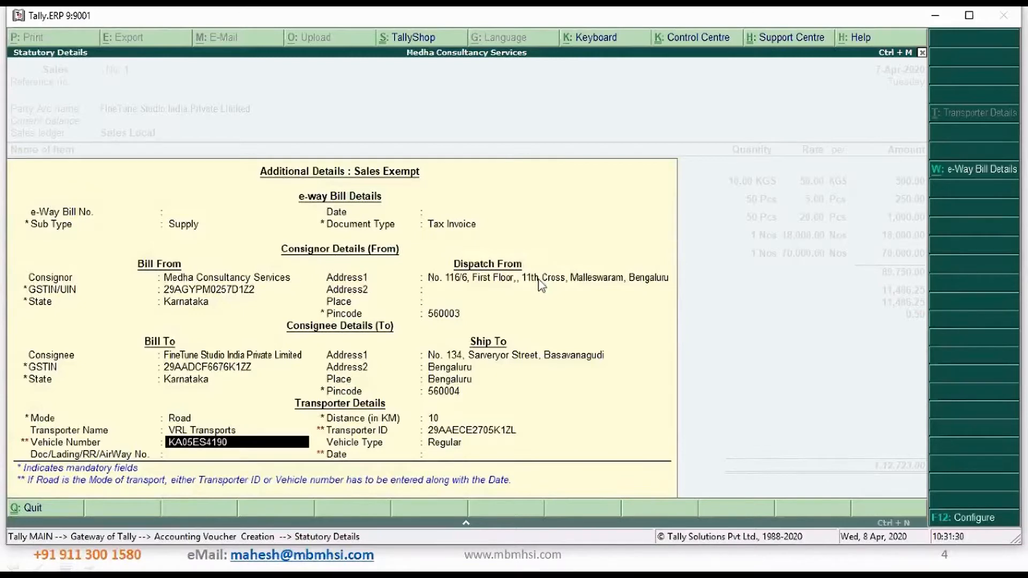
{"action": "key", "text": "Return"}
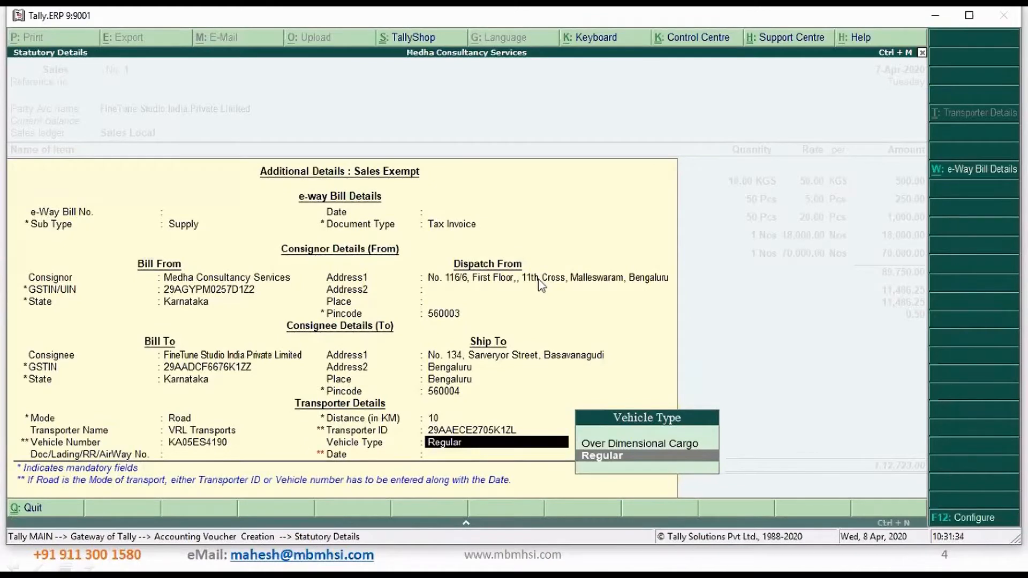
{"action": "key", "text": "Return"}
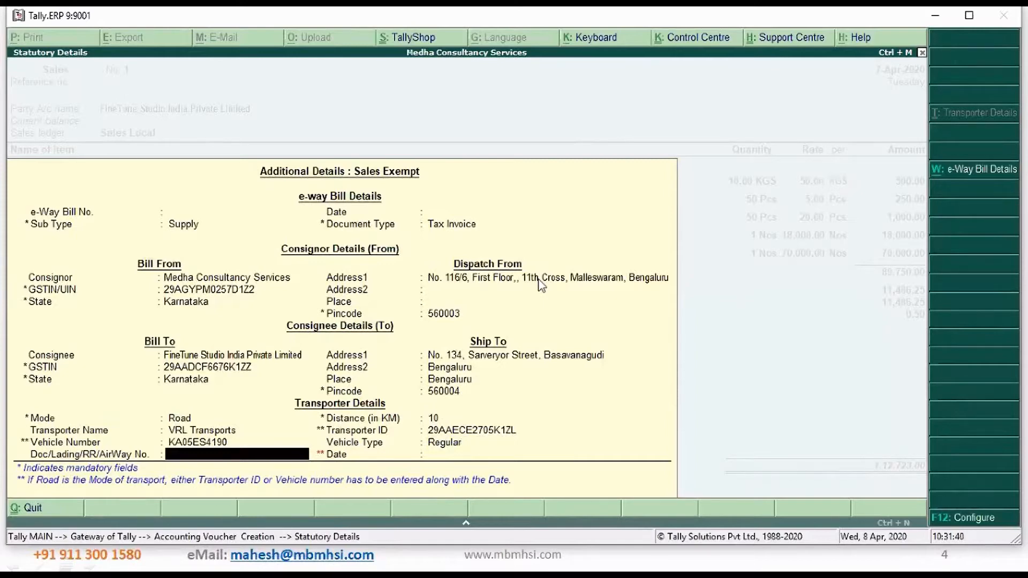
{"action": "type", "text": "34343423423"}
{"action": "key", "text": "Return"}
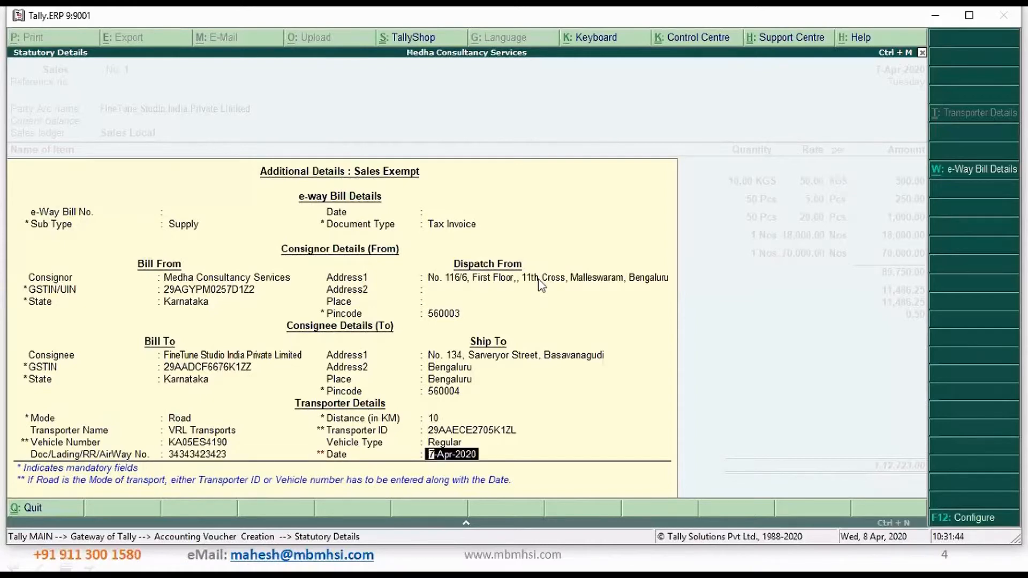
{"action": "key", "text": "Return"}
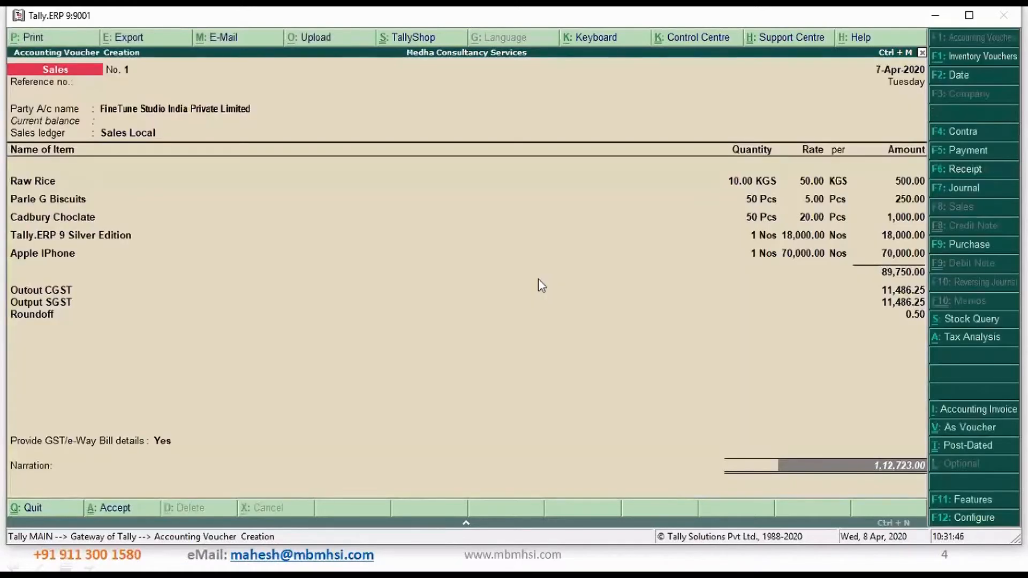
Enter the narration "Being sales entry" and accept the sales voucher
{"action": "type", "text": "Being sa"}
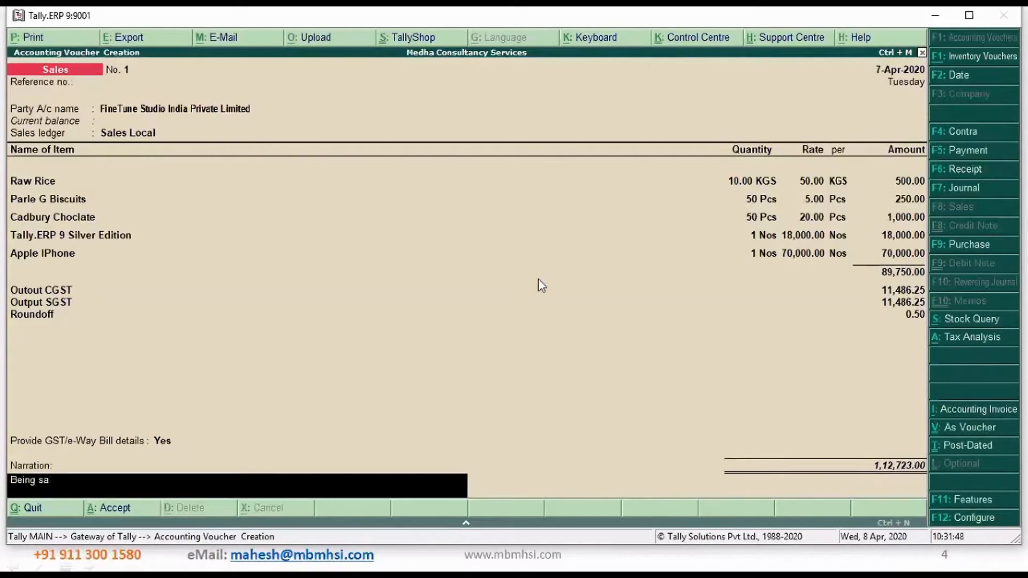
{"action": "type", "text": "lles entry"}
{"action": "key", "text": "Return"}
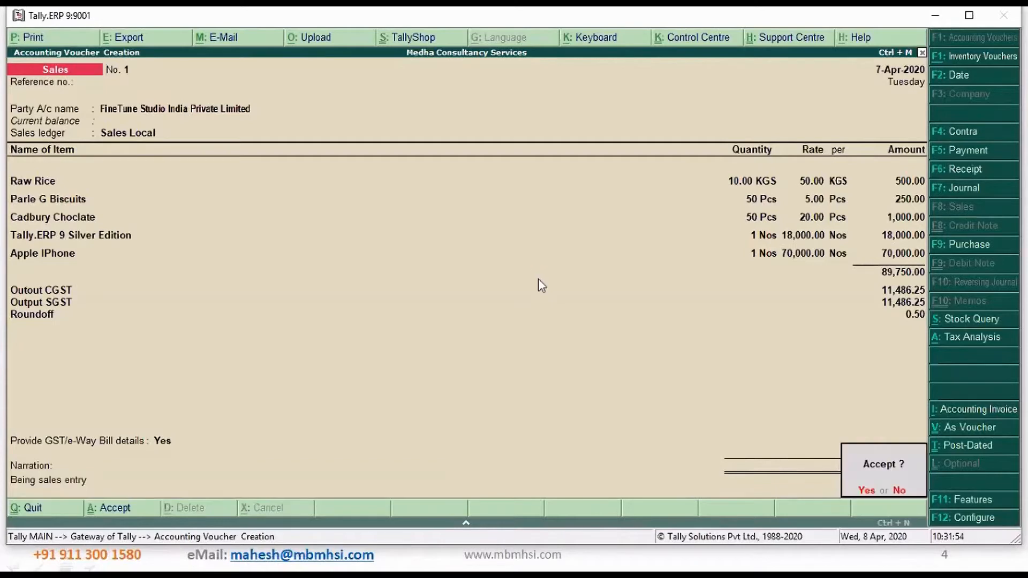
{"action": "key", "text": "Return"}
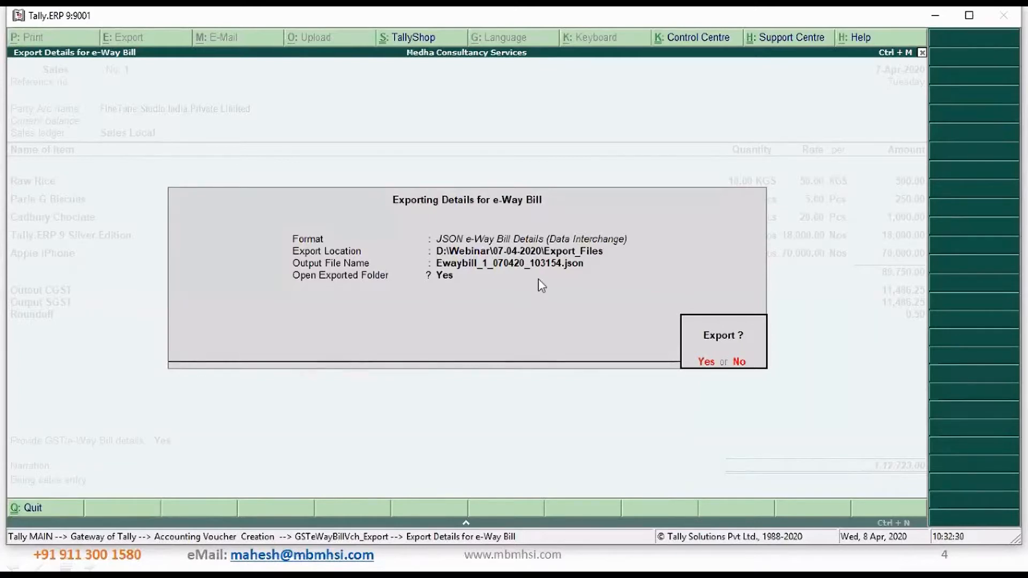
Export the e-Way Bill as Ewaybill_1_070420_103154.json to D:\Webinar\07-04-2020\Export_Files, select the exported file, and return to the e-Way Bill information form
{"action": "key", "text": "Return"}
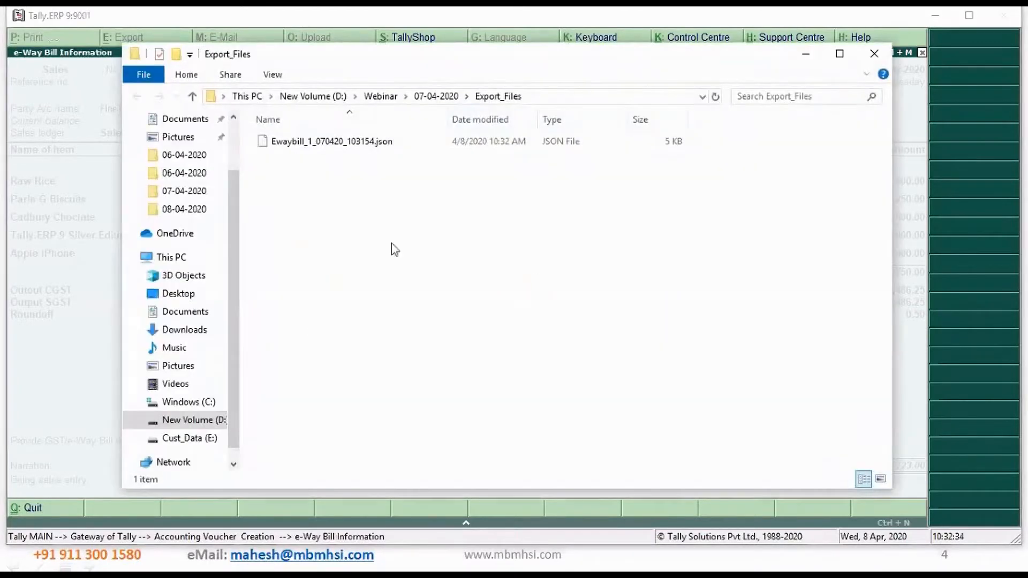
{"action": "left_click", "coordinate": [336, 148]}
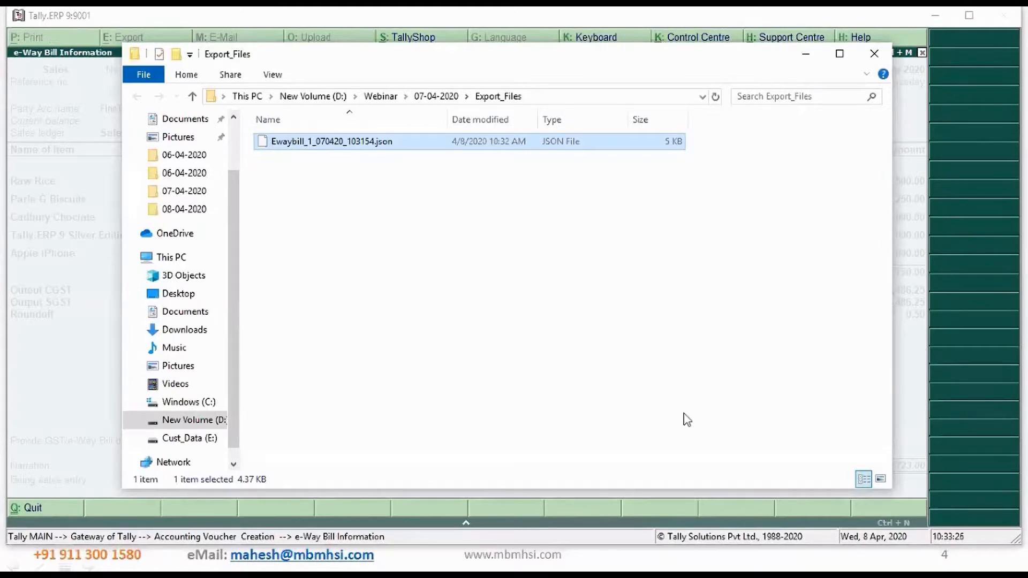
{"action": "left_click", "coordinate": [875, 54]}
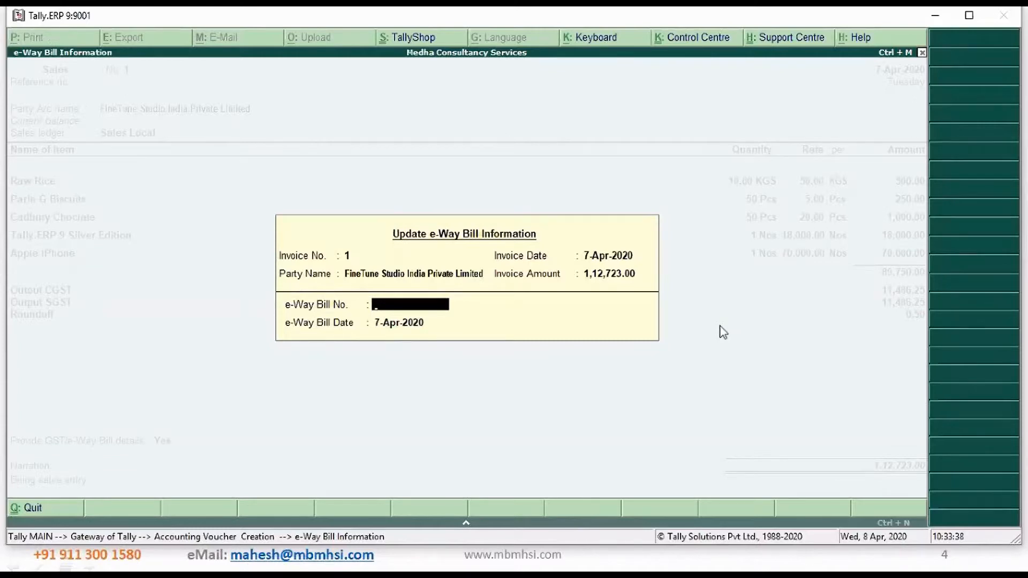
{"action": "key", "text": "alt+Tab"}
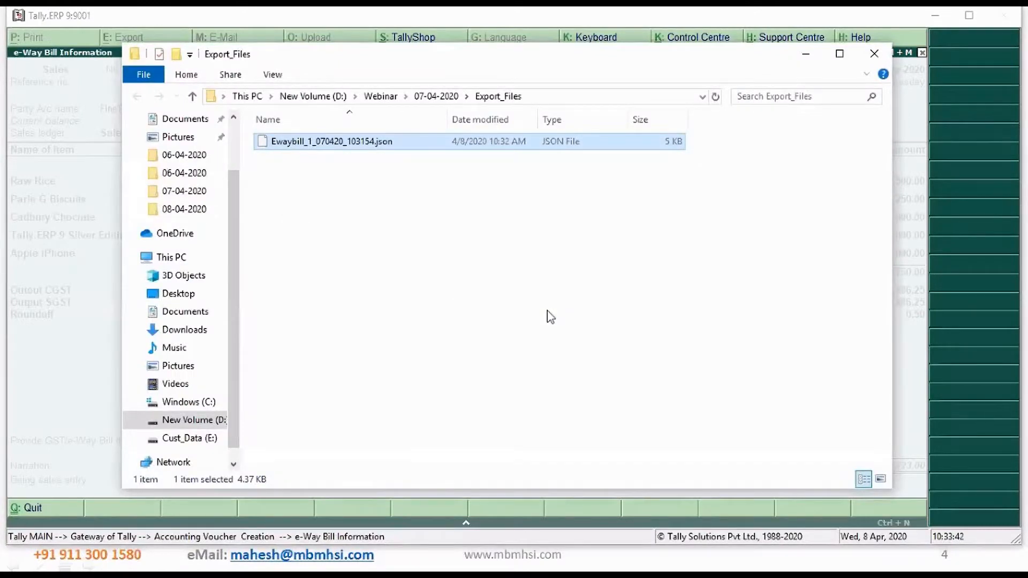
{"action": "key", "text": "alt+Tab"}
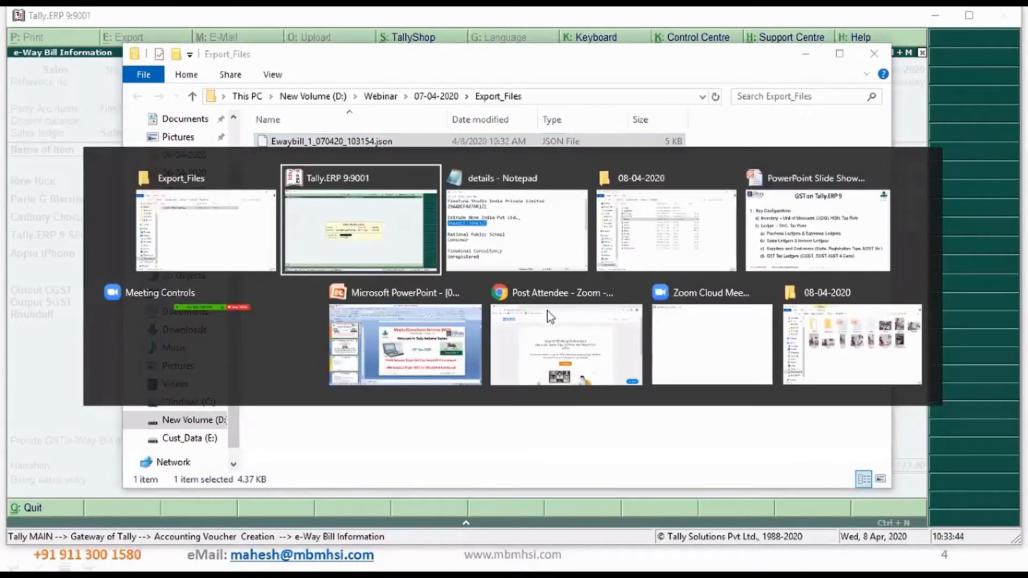
{"action": "key", "text": "alt+Tab"}
{"action": "key", "text": "alt+Tab"}
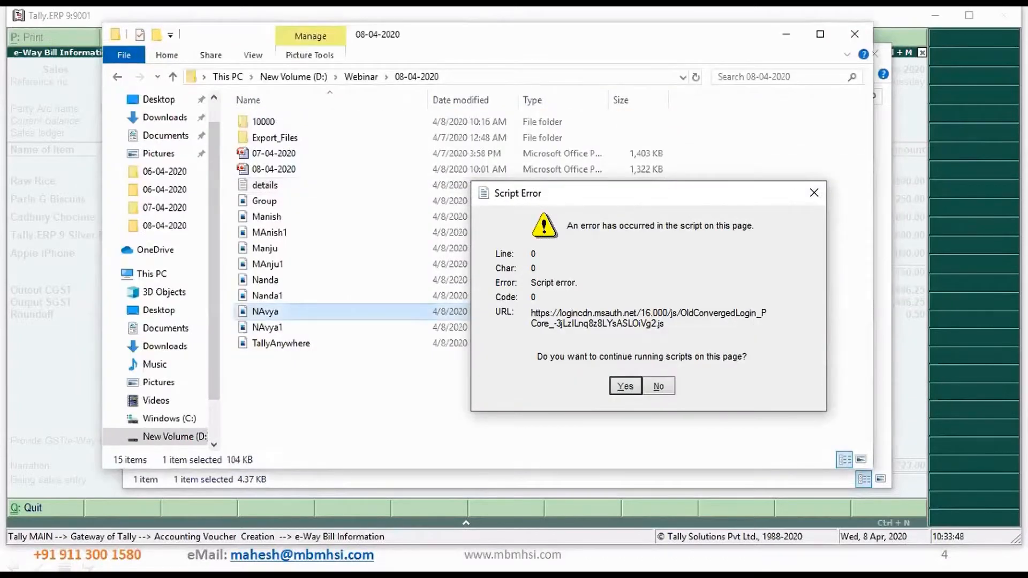
{"action": "key", "text": "super+r"}
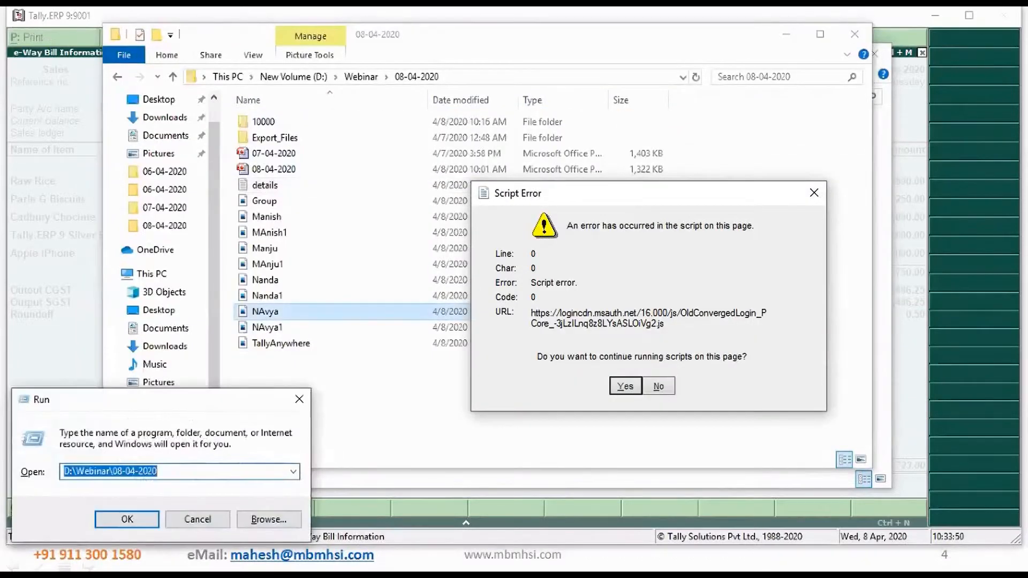
{"action": "key", "text": "Escape"}
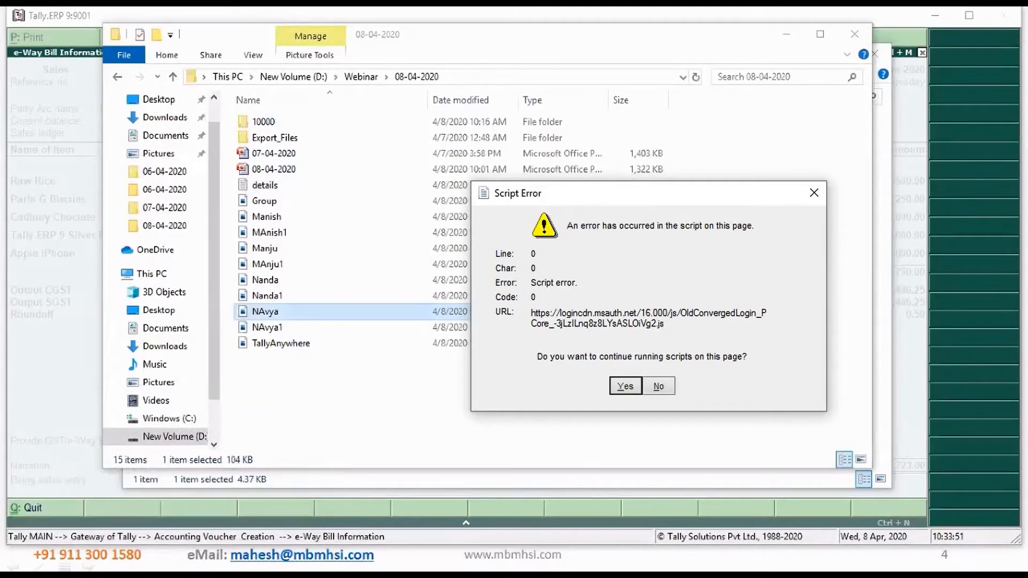
Switch to the Chrome browser and restore its maximized window to a smaller size
{"action": "key", "text": "super"}
{"action": "left_click", "coordinate": [681, 565]}
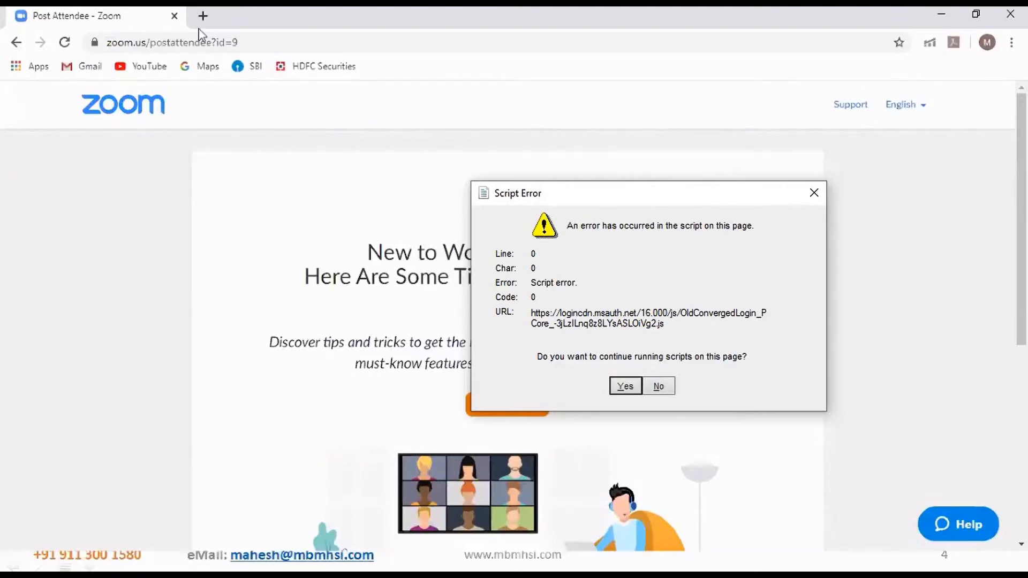
{"action": "double_click", "coordinate": [732, 27]}
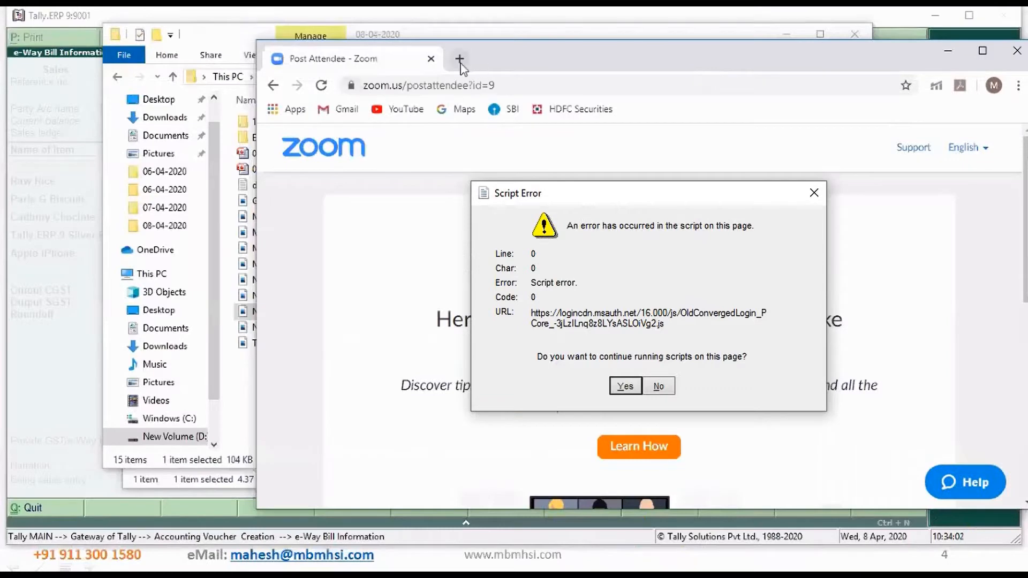
In a new maximized browser window tab, search Google for "e way bill login" and open the ewaybillgst.gov.in E-Way Bill Login page
{"action": "left_click", "coordinate": [459, 58]}
{"action": "double_click", "coordinate": [684, 58]}
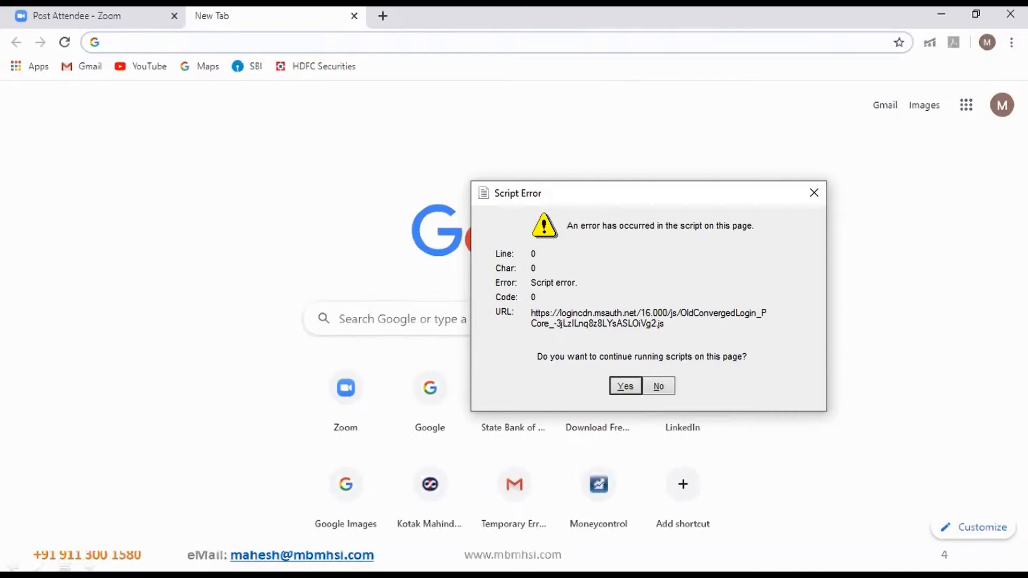
{"action": "left_click", "coordinate": [388, 319]}
{"action": "type", "text": "e way bil"}
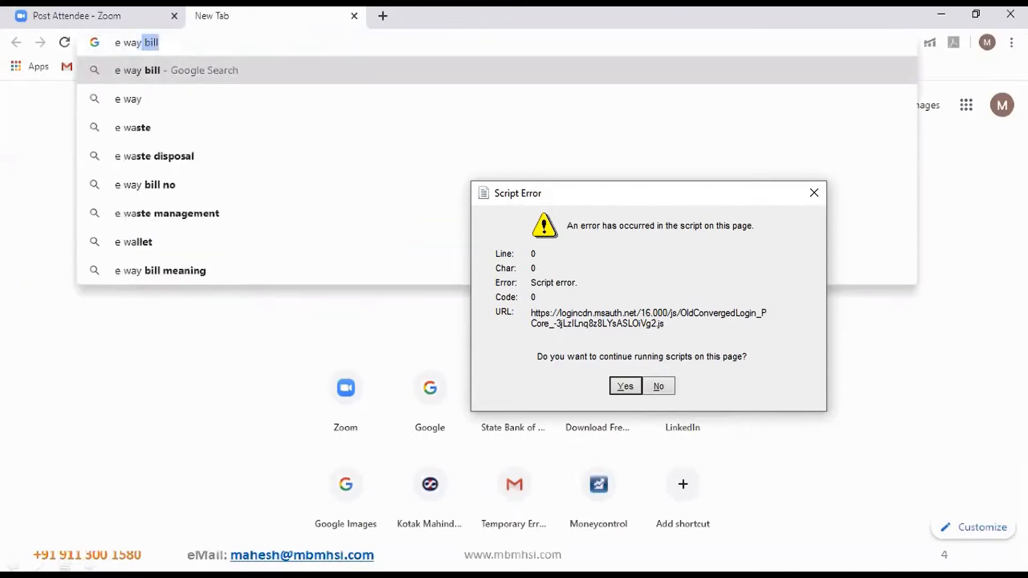
{"action": "type", "text": "l login"}
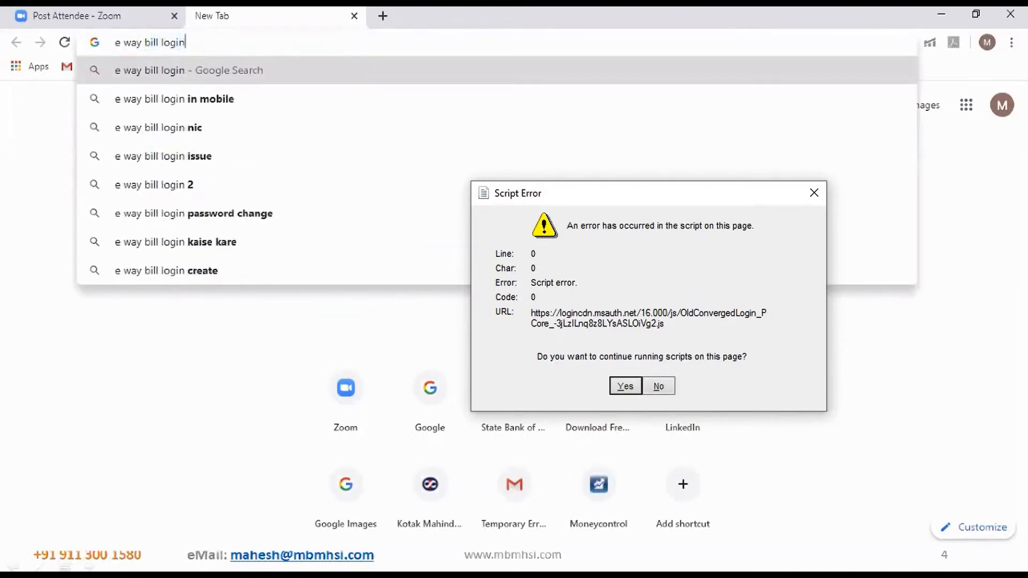
{"action": "key", "text": "Return"}
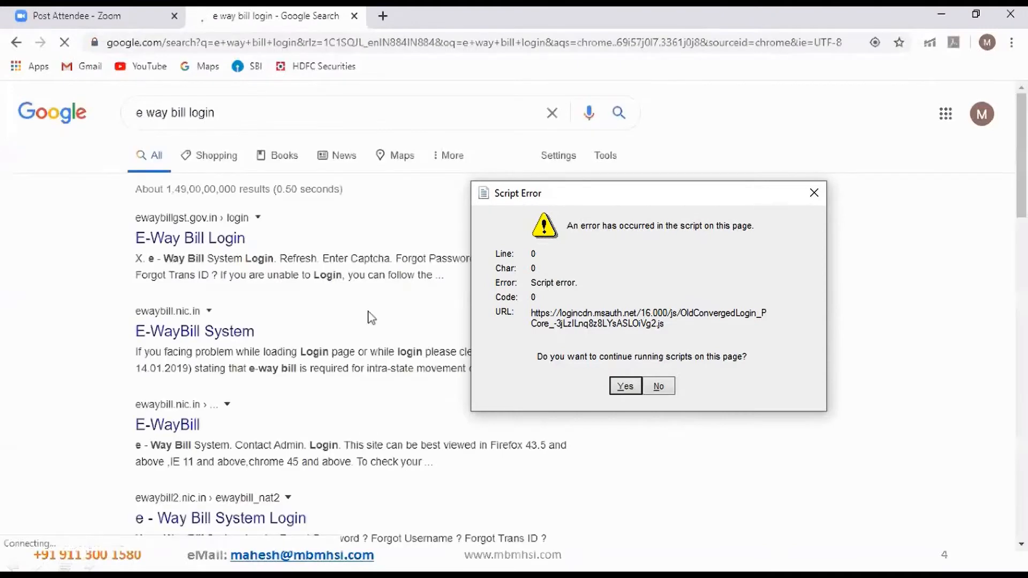
{"action": "left_click", "coordinate": [209, 247]}
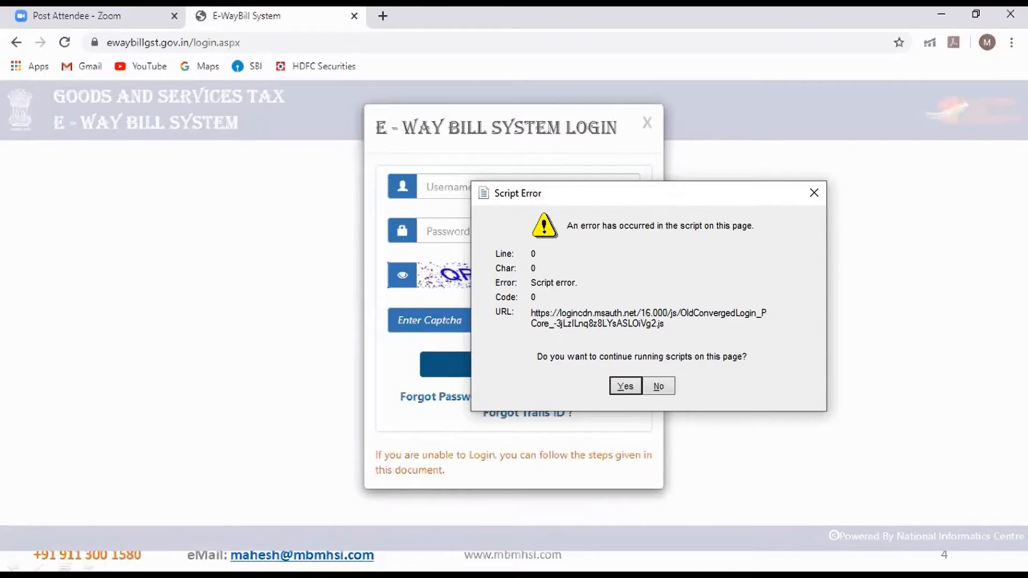
{"action": "key", "text": "alt+Tab"}
{"action": "key", "text": "alt+Tab"}
{"action": "key", "text": "alt+Tab"}
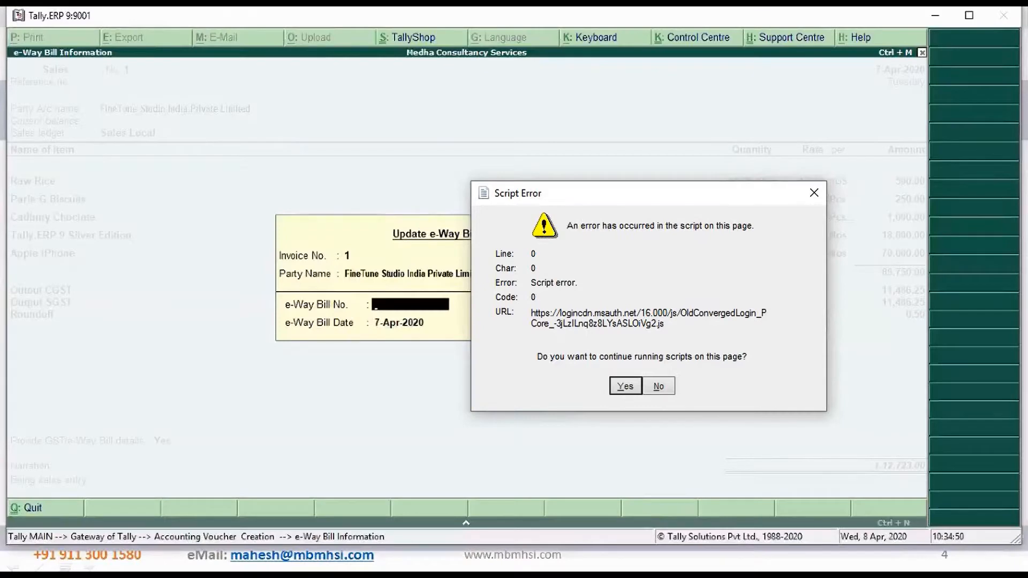
{"action": "type", "text": "123456789012"}
{"action": "key", "text": "Return"}
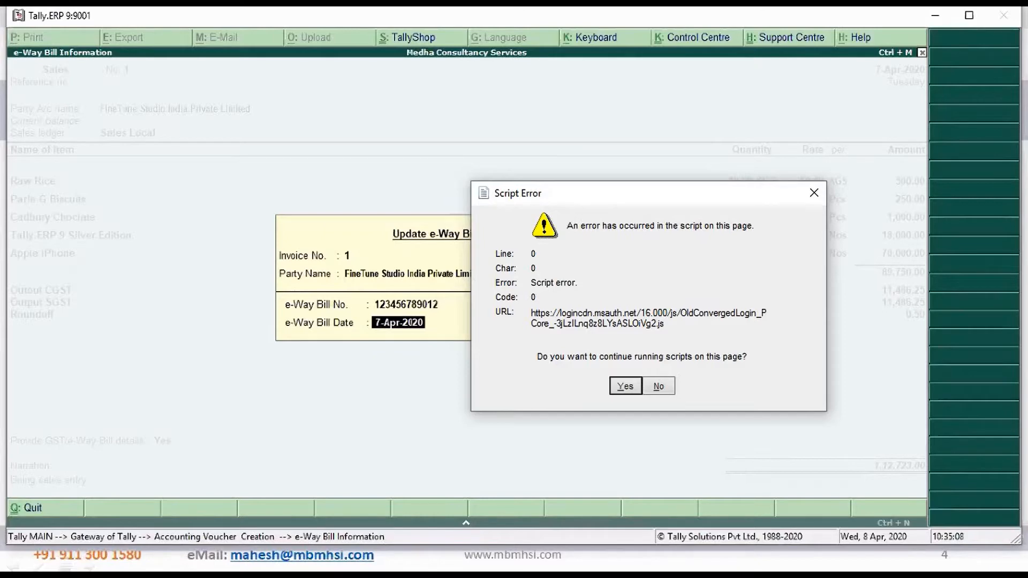
{"action": "key", "text": "Return"}
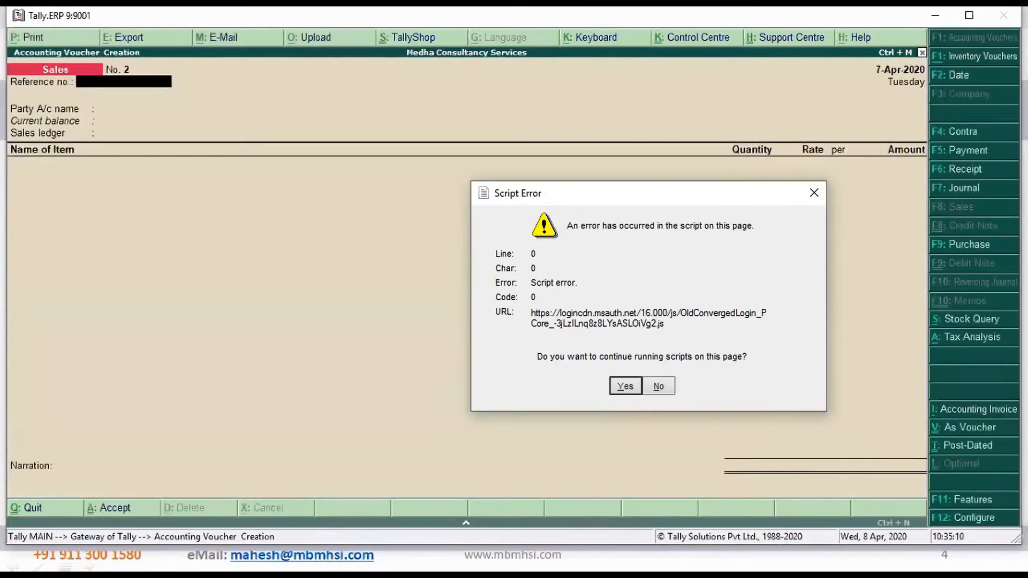
Open the saved sales voucher No. 1 and set up its printing with print preview
{"action": "key", "text": "Page_Up"}
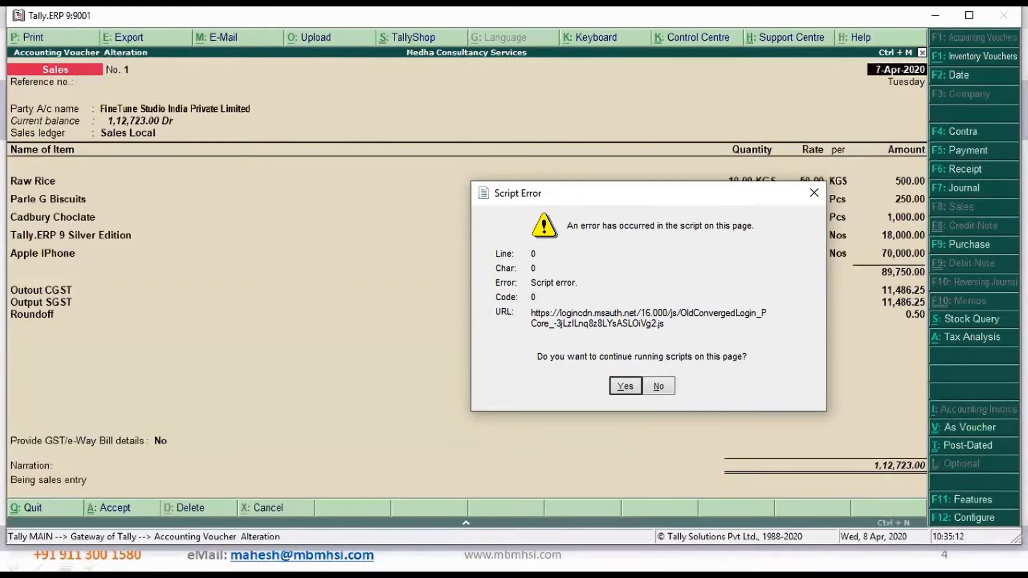
{"action": "key", "text": "alt+p"}
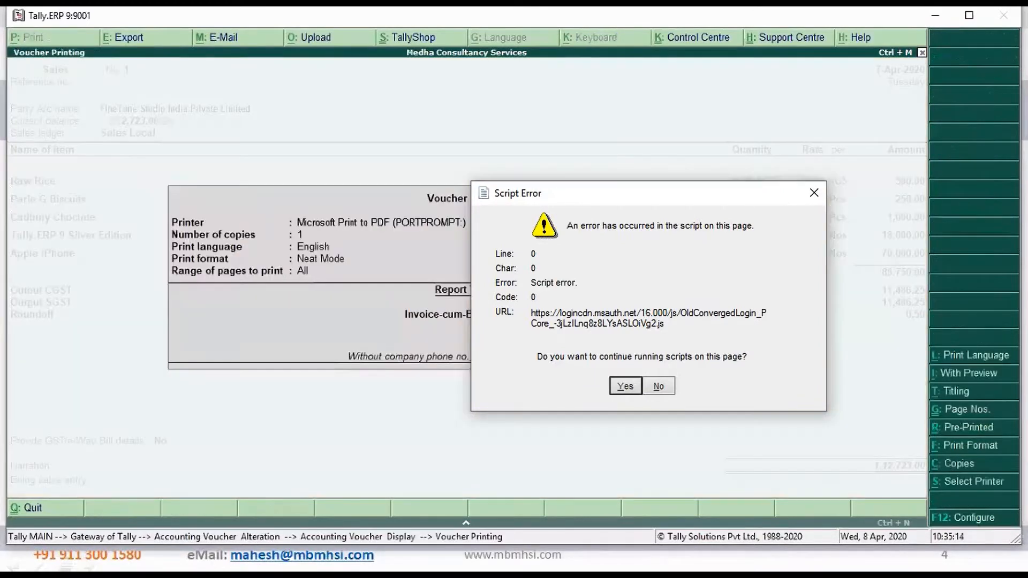
{"action": "left_click", "coordinate": [955, 379]}
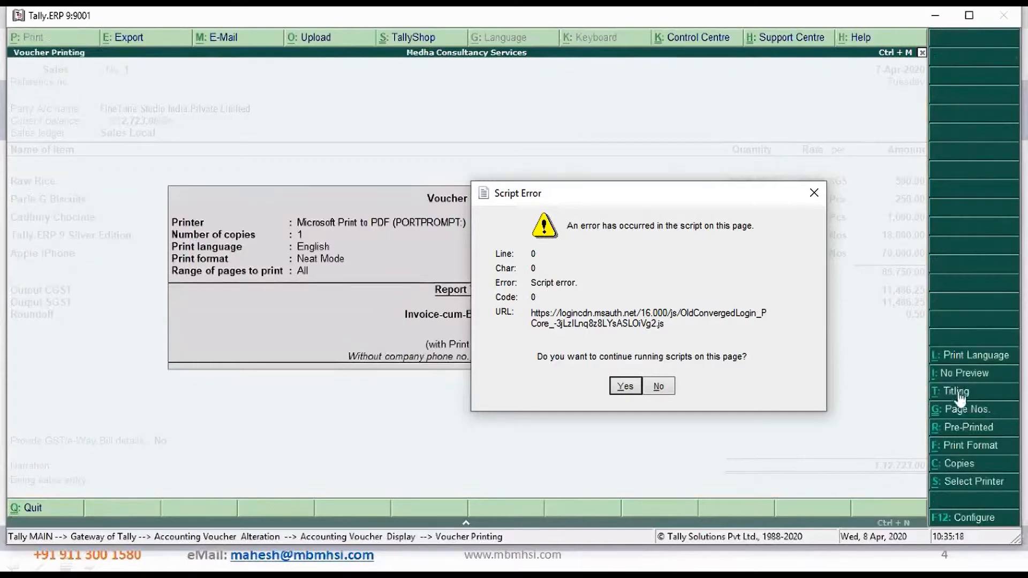
Set Print with Company Phone No. to Yes in the report titles and accept the other title settings
{"action": "left_click", "coordinate": [960, 395]}
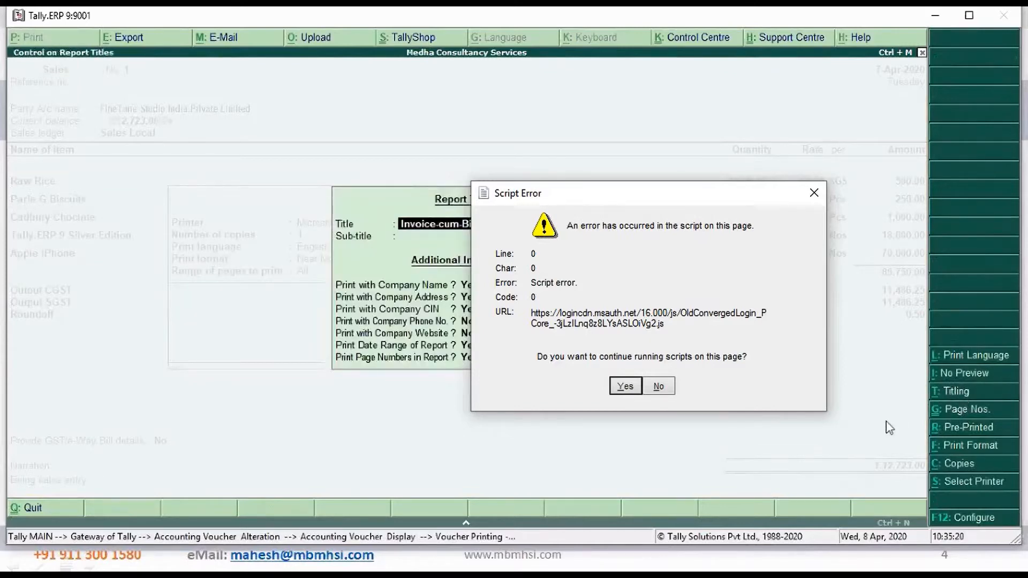
{"action": "key", "text": "Return"}
{"action": "key", "text": "Return"}
{"action": "key", "text": "Return"}
{"action": "key", "text": "Return"}
{"action": "key", "text": "Return"}
{"action": "key", "text": "y"}
{"action": "key", "text": "Return"}
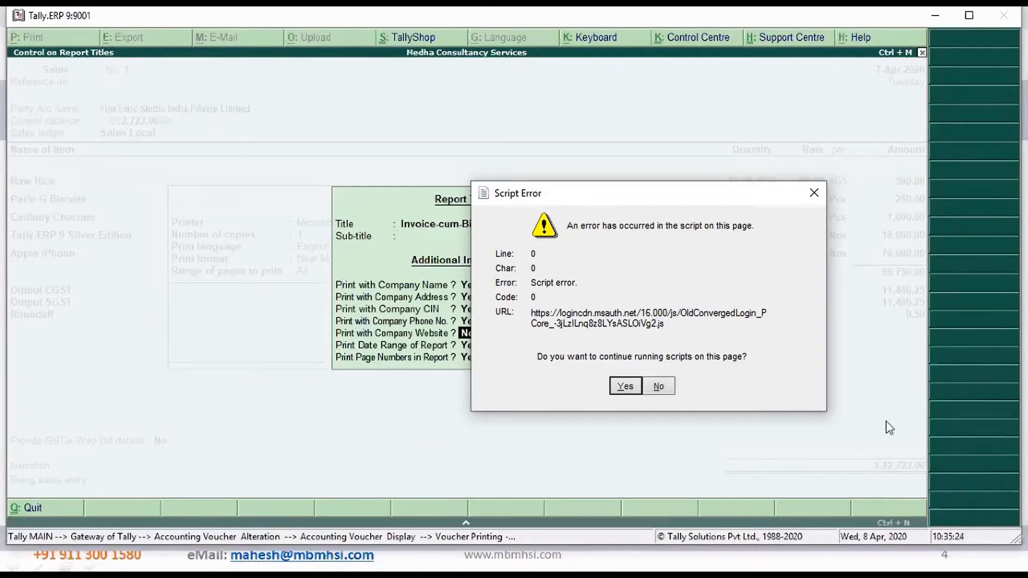
{"action": "key", "text": "Return"}
{"action": "key", "text": "Return"}
{"action": "key", "text": "Return"}
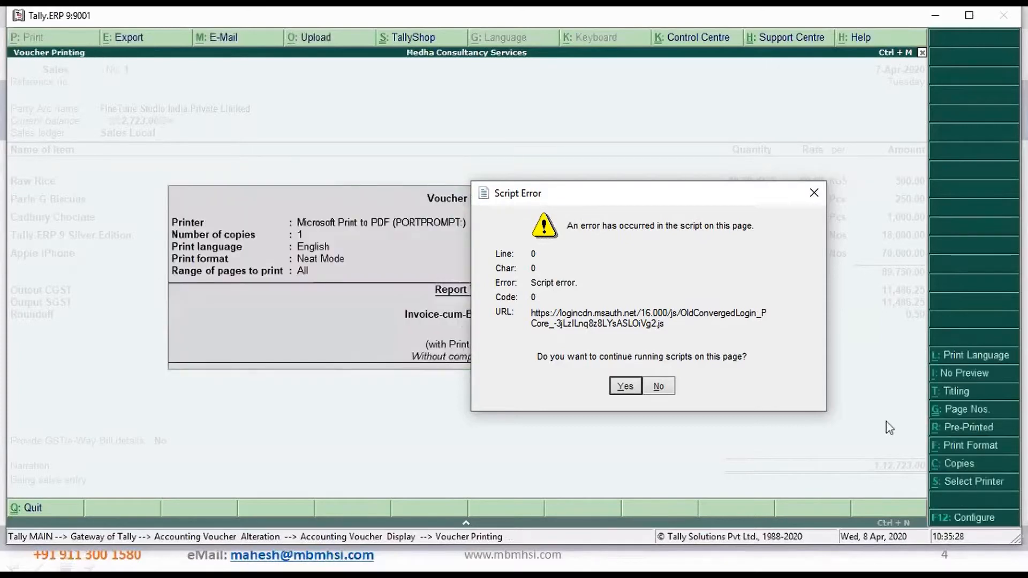
Review the voucher's report title and additional information settings once more
{"action": "left_click", "coordinate": [959, 396]}
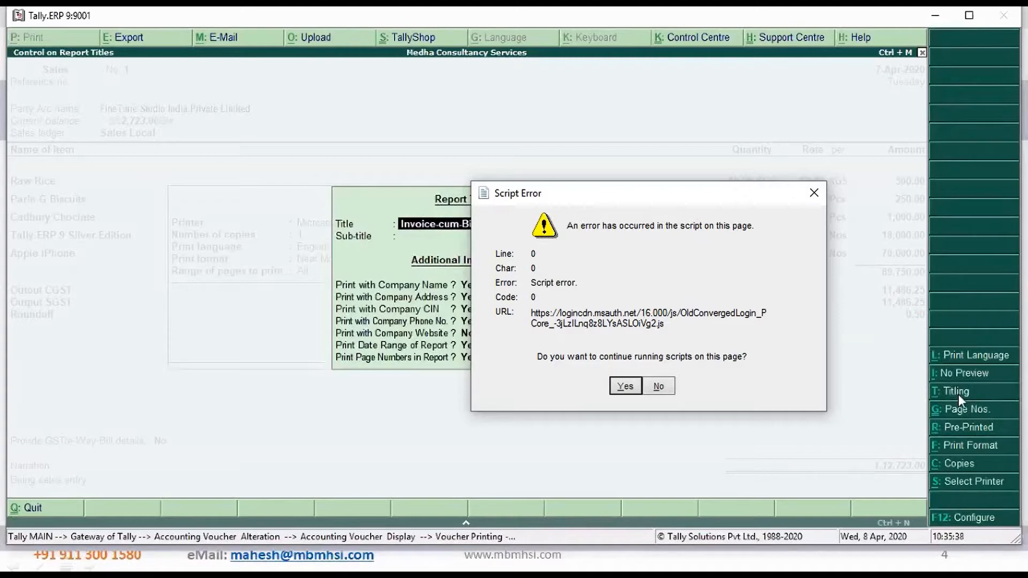
{"action": "key", "text": "Return"}
{"action": "key", "text": "Return"}
{"action": "key", "text": "Return"}
{"action": "key", "text": "Return"}
{"action": "key", "text": "Return"}
{"action": "key", "text": "Return"}
{"action": "key", "text": "Return"}
{"action": "key", "text": "Return"}
{"action": "key", "text": "Return"}
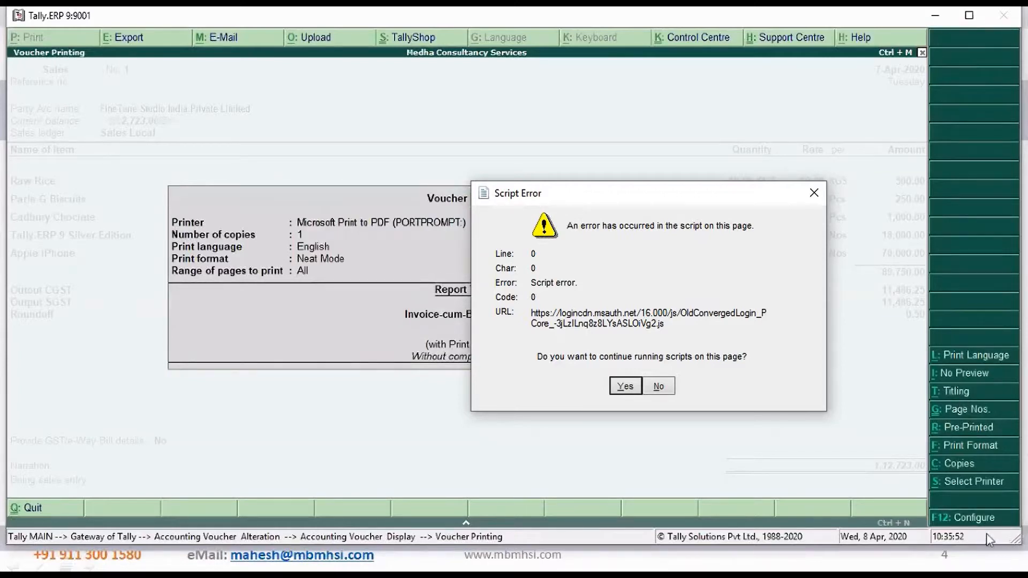
In the invoice print configuration, set Print complete mailing details and Print Address in a continuous line to Yes
{"action": "left_click", "coordinate": [964, 517]}
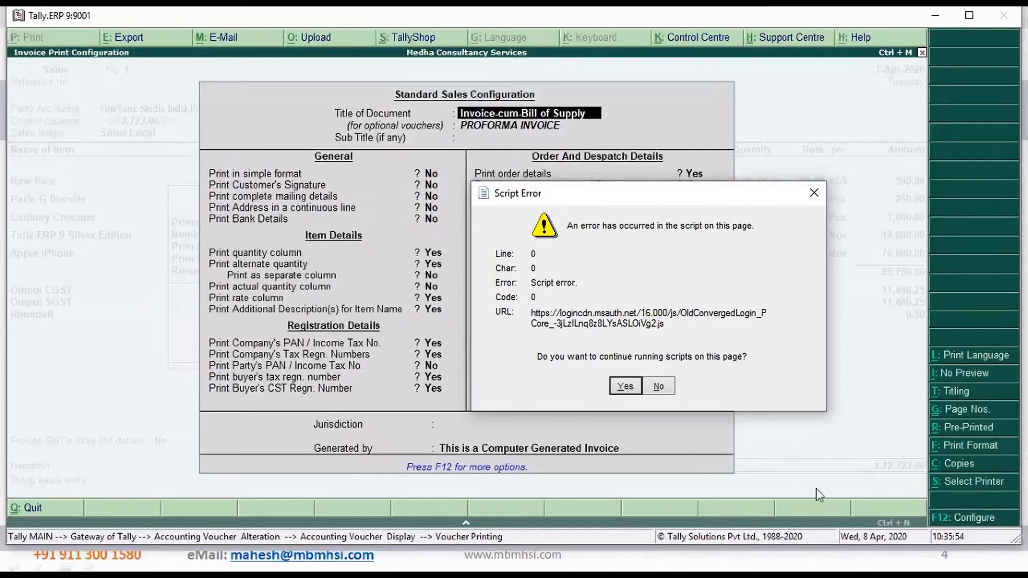
{"action": "key", "text": "Return"}
{"action": "key", "text": "Return"}
{"action": "key", "text": "Return"}
{"action": "key", "text": "Return"}
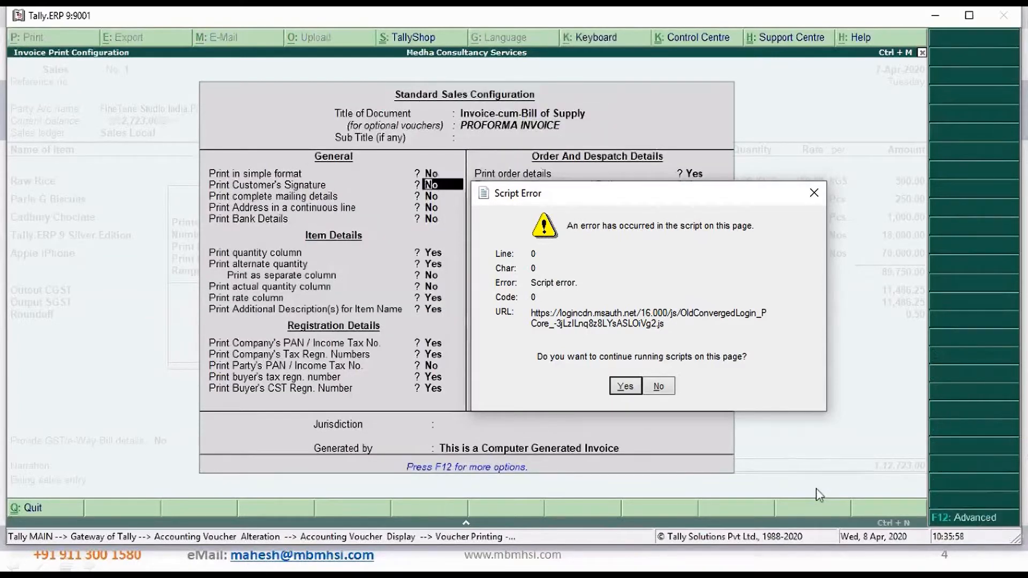
{"action": "key", "text": "Return"}
{"action": "type", "text": "y"}
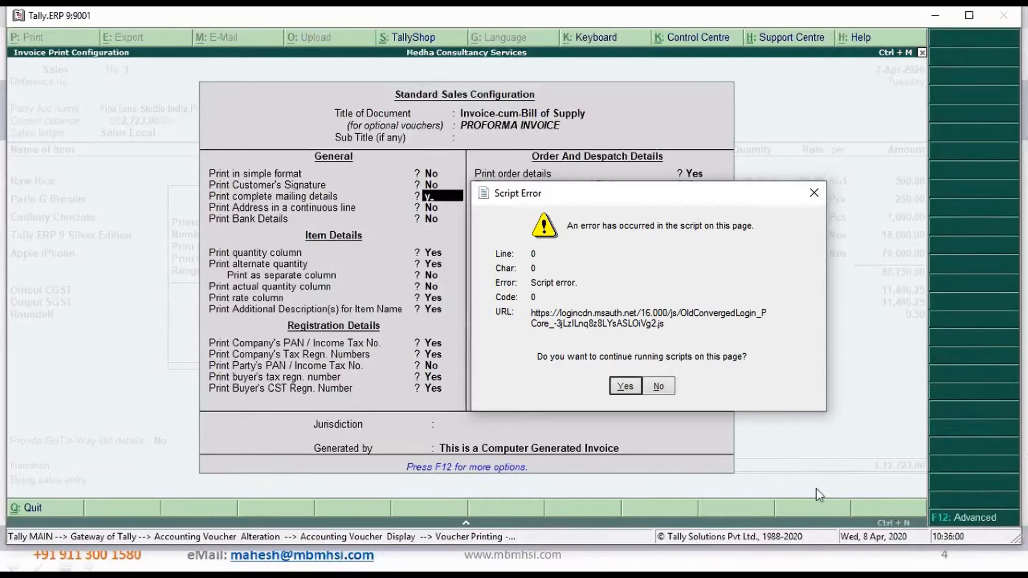
{"action": "key", "text": "Return"}
{"action": "type", "text": "y"}
{"action": "key", "text": "Return"}
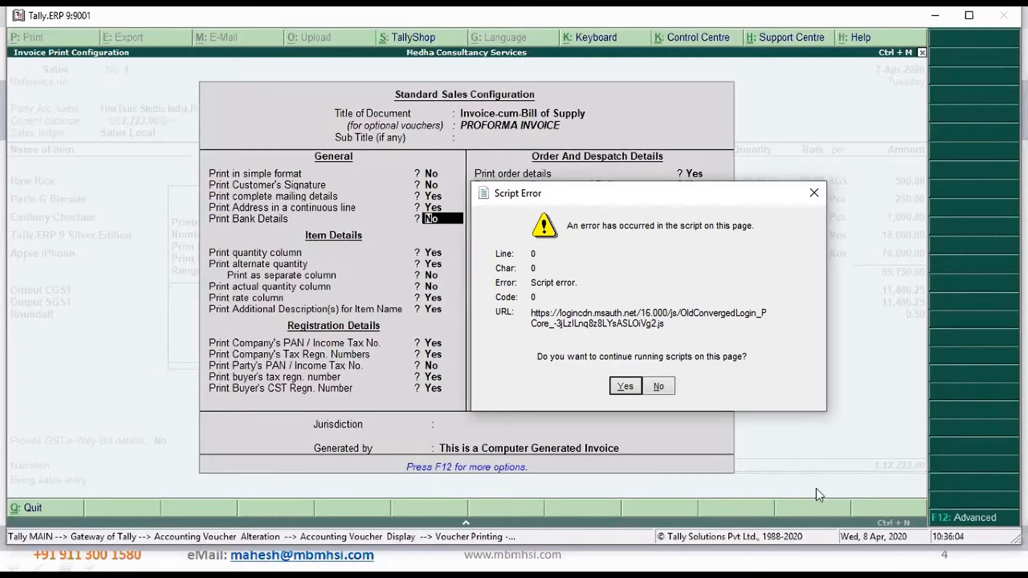
Keep the item and registration print options, and set Print GST % column and Print Place of Supply to Yes
{"action": "key", "text": "Return"}
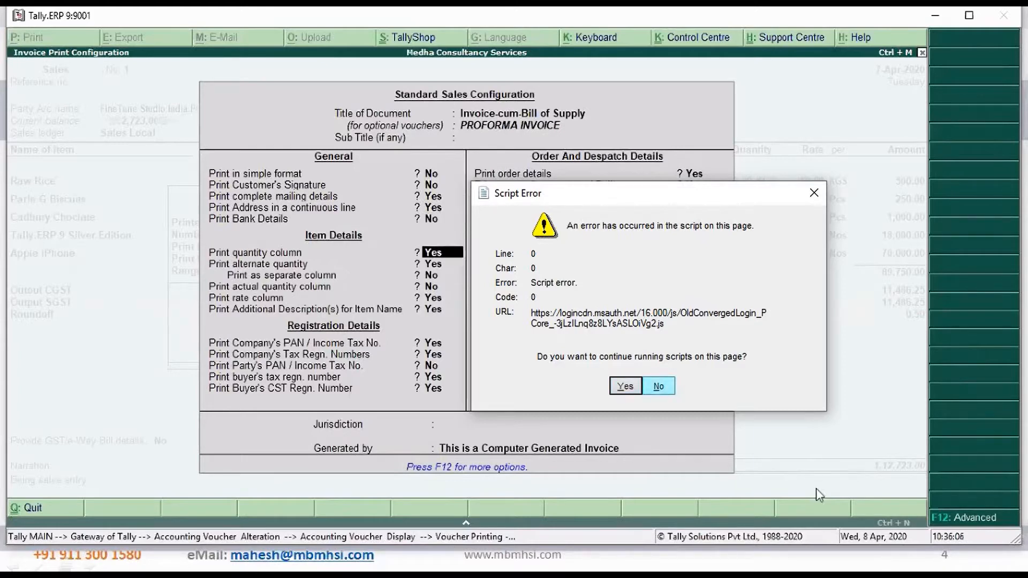
{"action": "key", "text": "Return"}
{"action": "key", "text": "Return"}
{"action": "key", "text": "Return"}
{"action": "key", "text": "Return"}
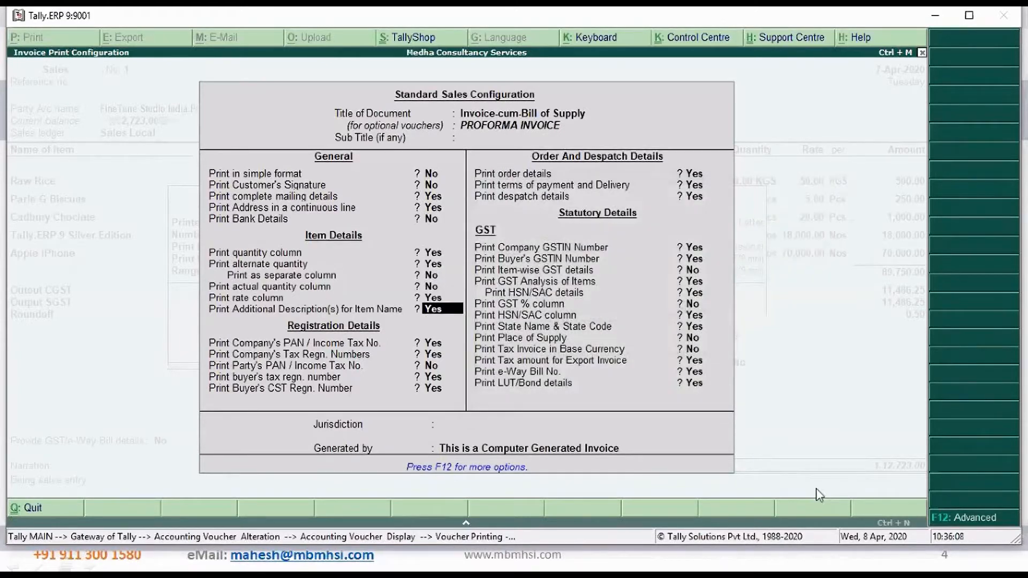
{"action": "key", "text": "Return"}
{"action": "key", "text": "Return"}
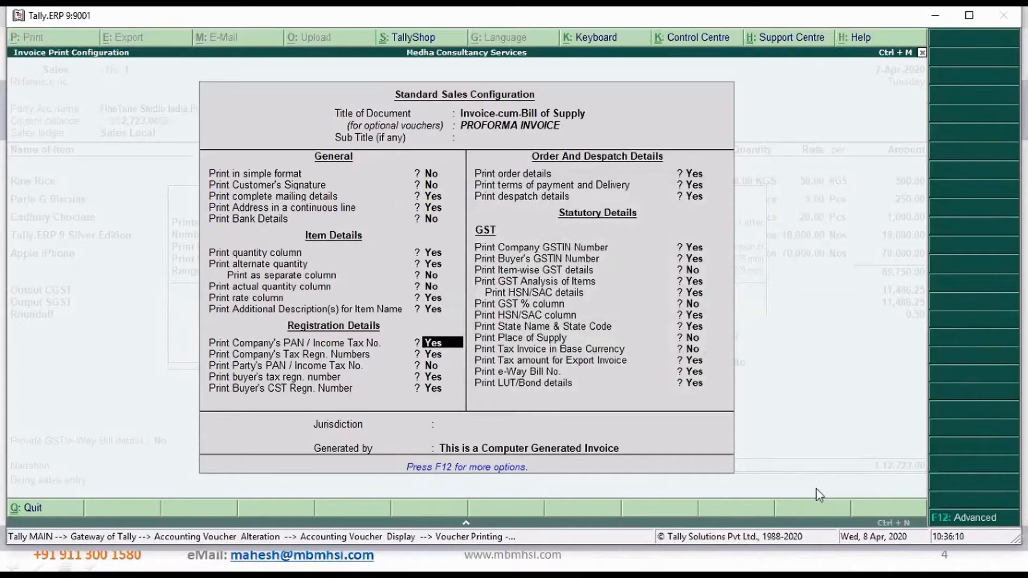
{"action": "key", "text": "Return"}
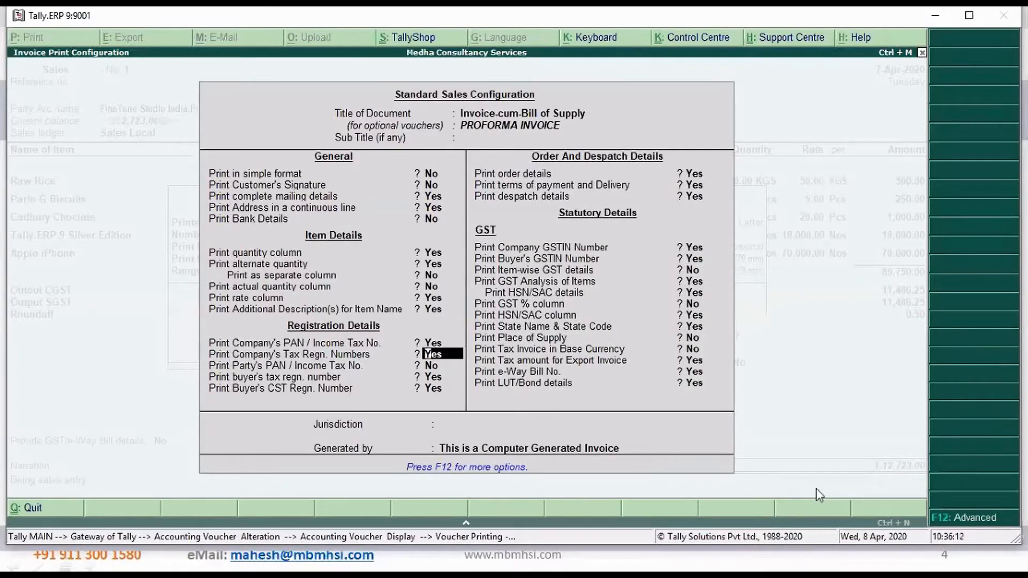
{"action": "key", "text": "Return"}
{"action": "key", "text": "Return"}
{"action": "key", "text": "Return"}
{"action": "key", "text": "Return"}
{"action": "key", "text": "Return"}
{"action": "key", "text": "Return"}
{"action": "key", "text": "Return"}
{"action": "key", "text": "Return"}
{"action": "key", "text": "Return"}
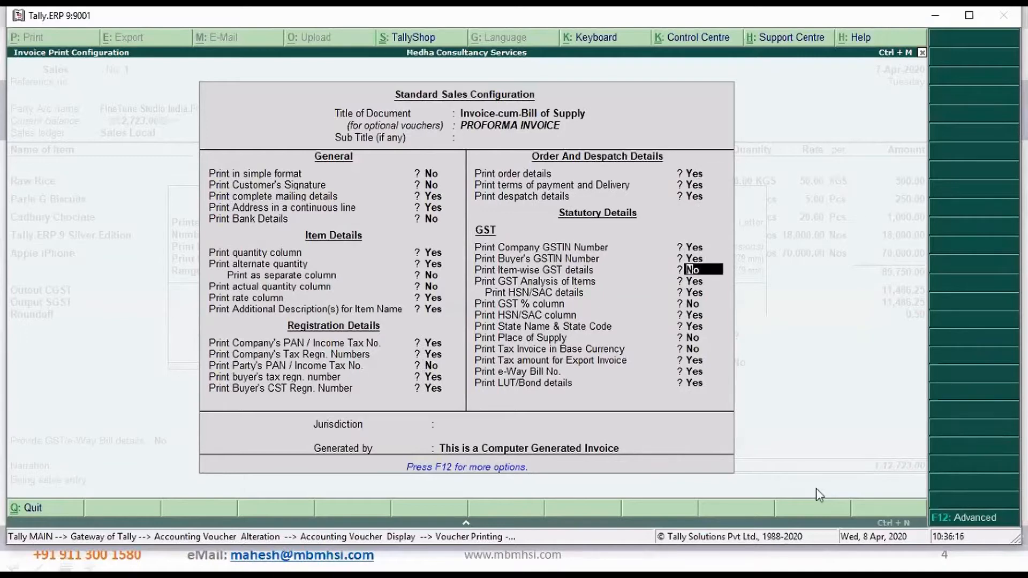
{"action": "key", "text": "Return"}
{"action": "key", "text": "Return"}
{"action": "key", "text": "Return"}
{"action": "type", "text": "y"}
{"action": "key", "text": "Return"}
{"action": "key", "text": "Return"}
{"action": "key", "text": "Return"}
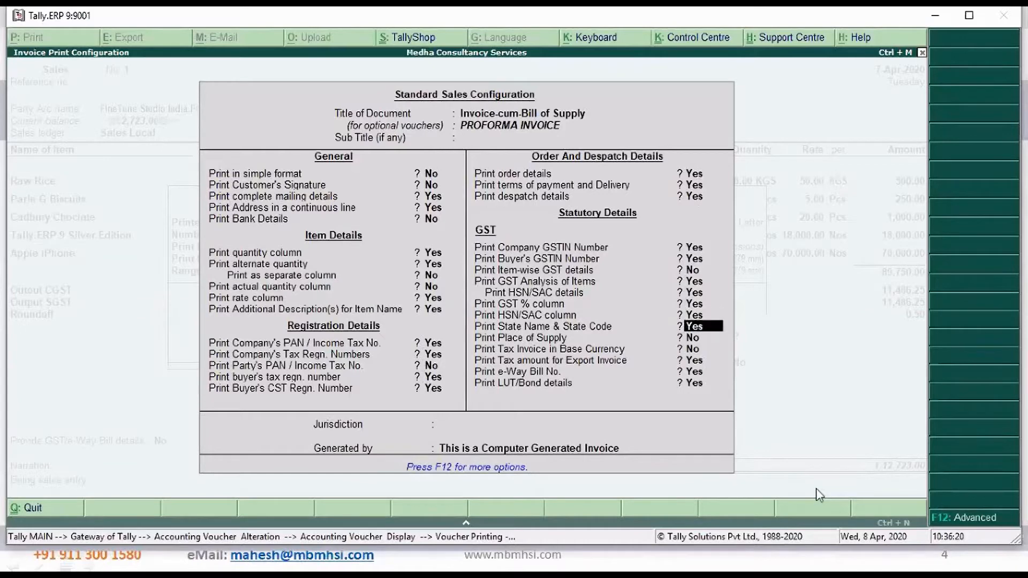
{"action": "type", "text": "y"}
{"action": "key", "text": "Return"}
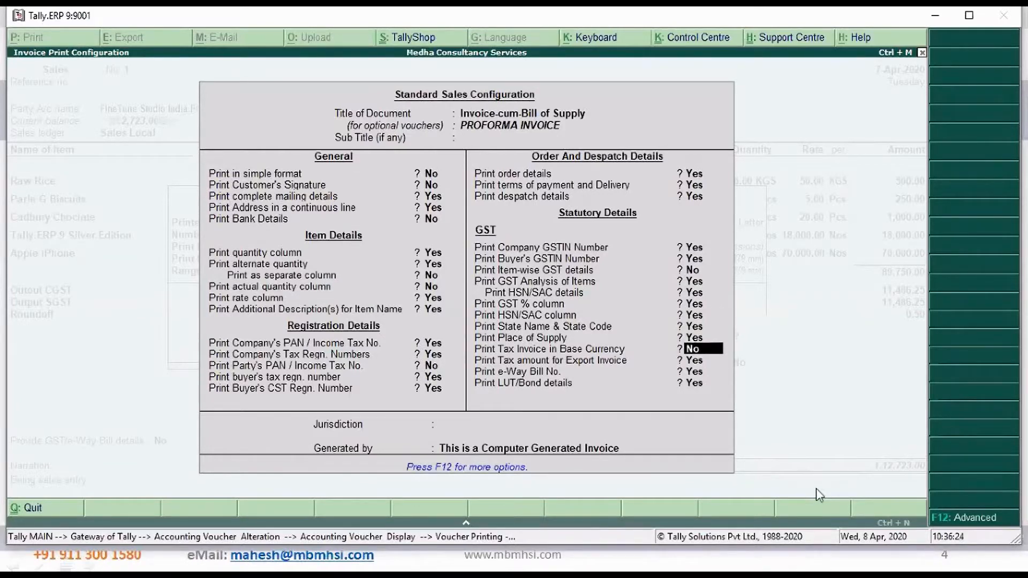
Enter Bengaluru as the invoice's jurisdiction and accept the print configuration
{"action": "key", "text": "Return"}
{"action": "key", "text": "Return"}
{"action": "key", "text": "Return"}
{"action": "key", "text": "Return"}
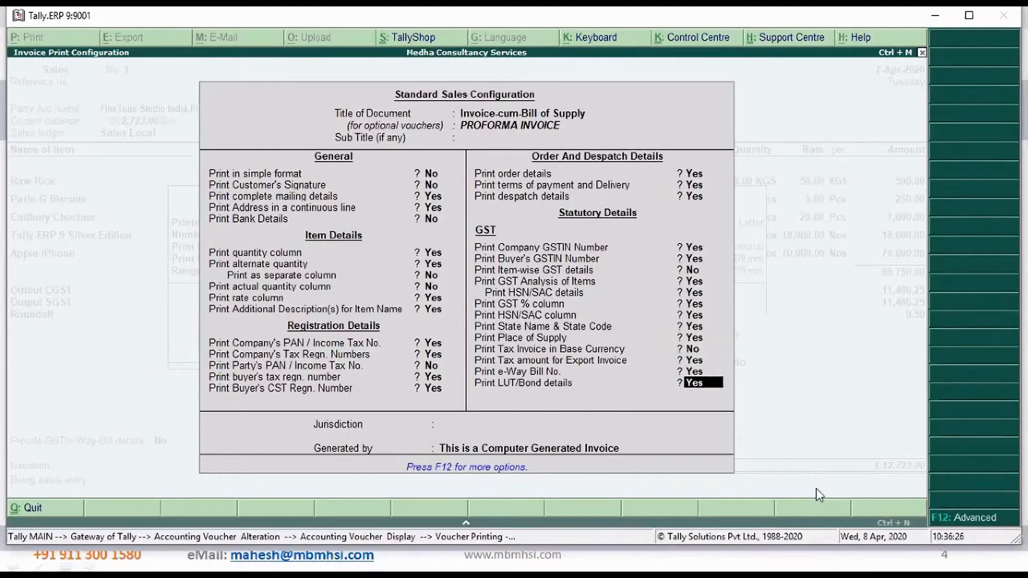
{"action": "type", "text": "Be"}
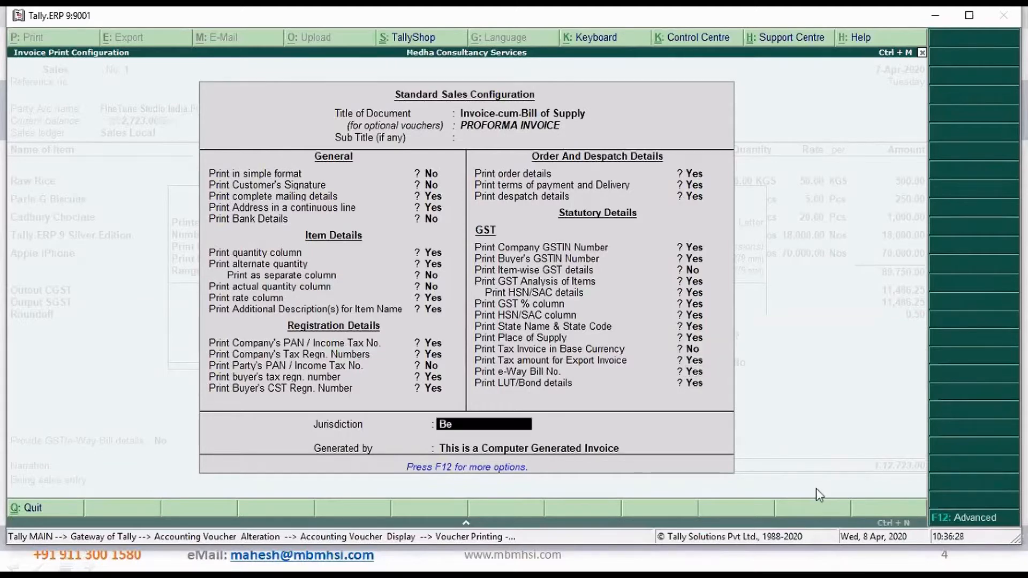
{"action": "type", "text": "ngaluru"}
{"action": "key", "text": "Return"}
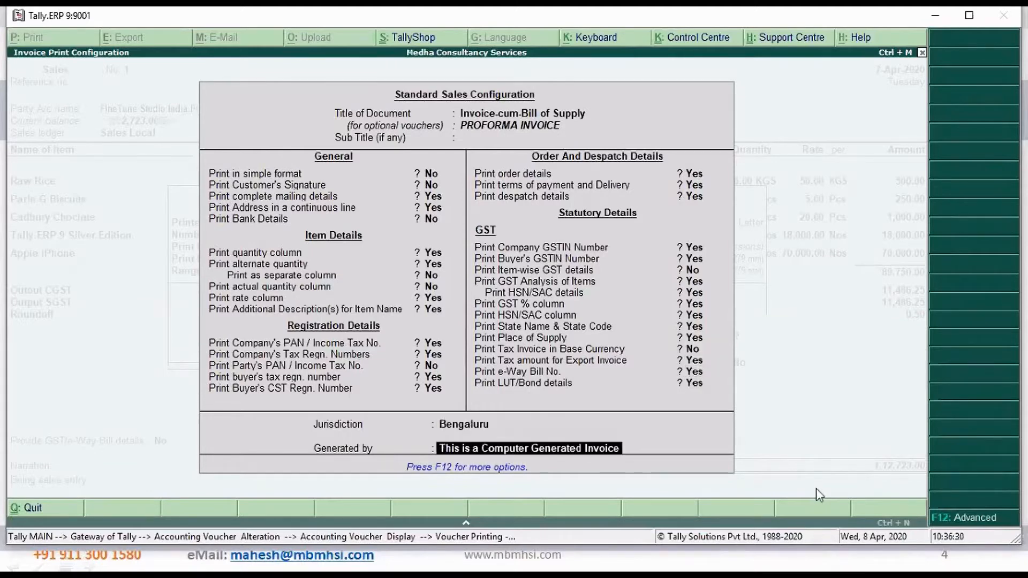
{"action": "key", "text": "Return"}
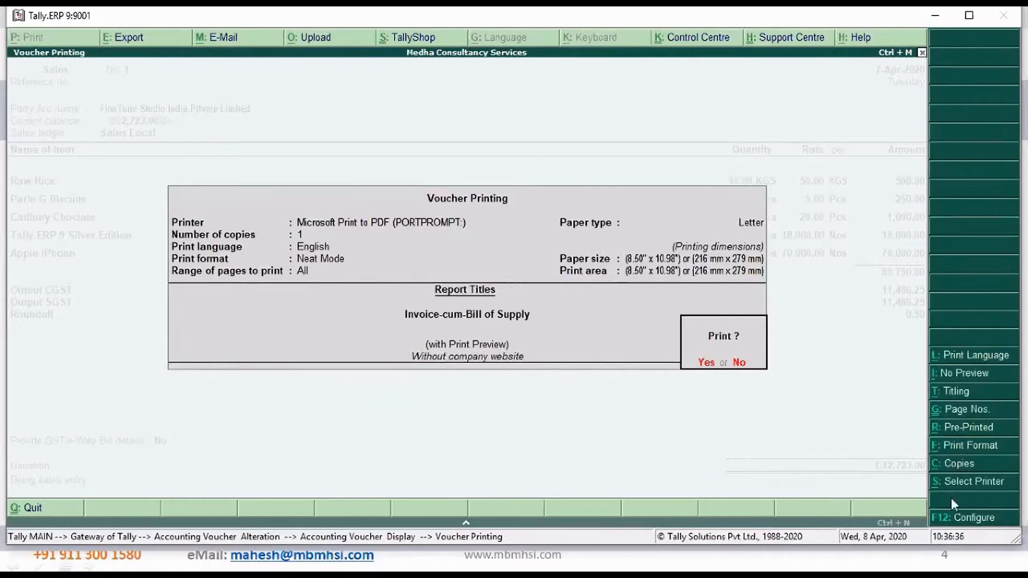
Set the number of copies to 3 with copy type All, and open the print preview of the invoice
{"action": "left_click", "coordinate": [967, 466]}
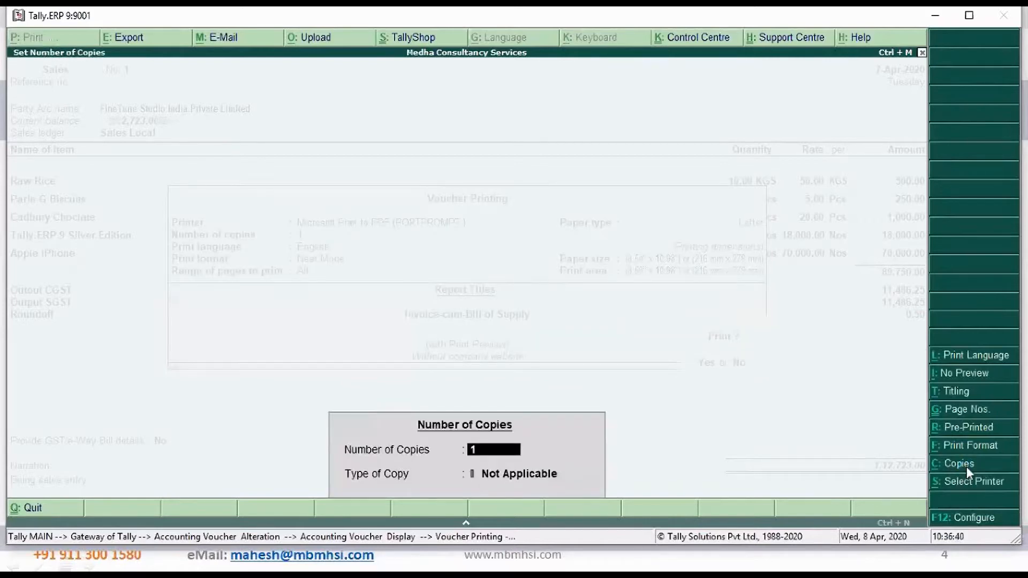
{"action": "type", "text": "3"}
{"action": "key", "text": "Return"}
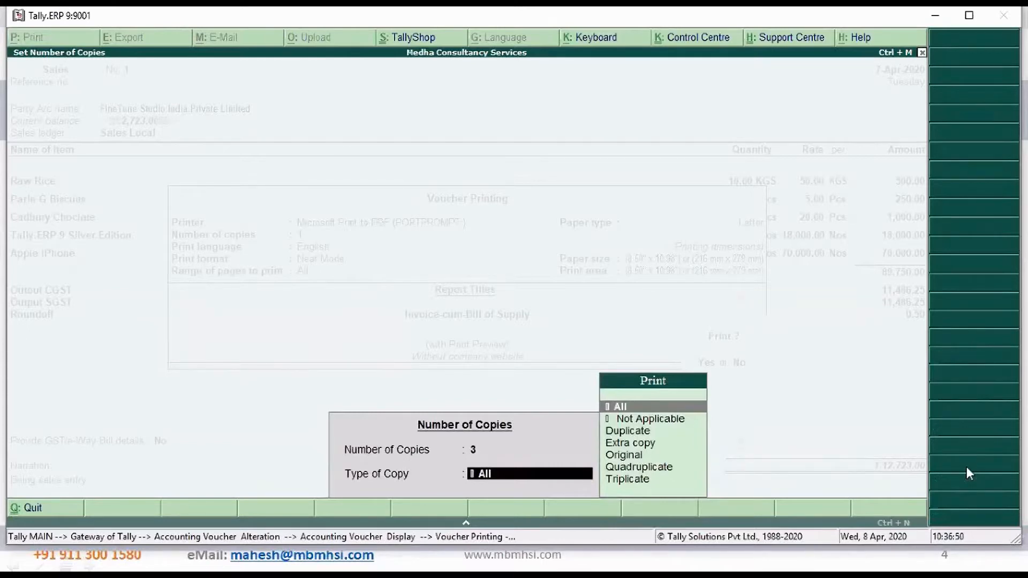
{"action": "key", "text": "Return"}
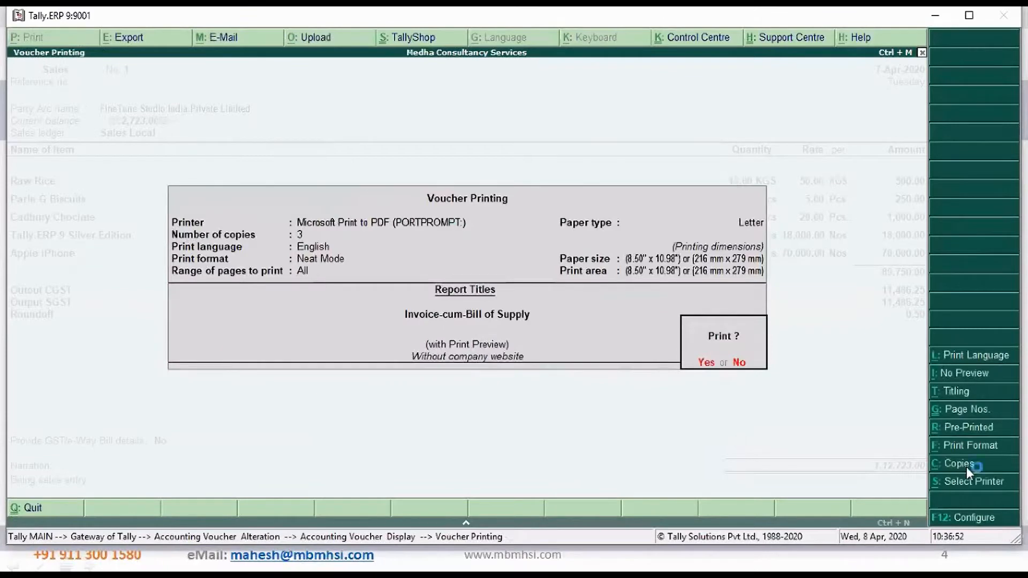
{"action": "key", "text": "Return"}
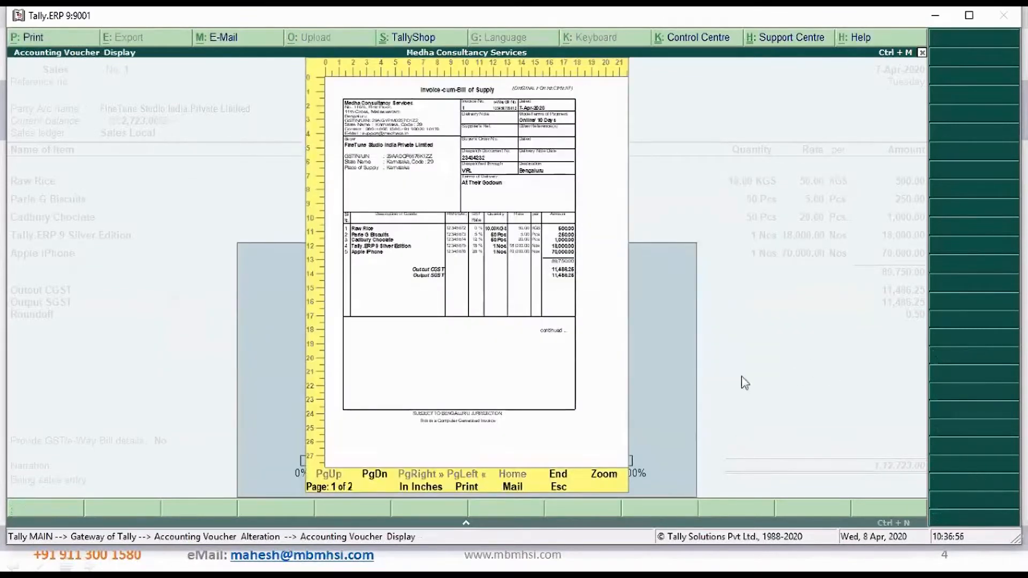
Zoom in on the invoice print preview and examine both pages of the original recipient copy, including the item lines, tax breakdown and declaration
{"action": "left_click", "coordinate": [604, 476]}
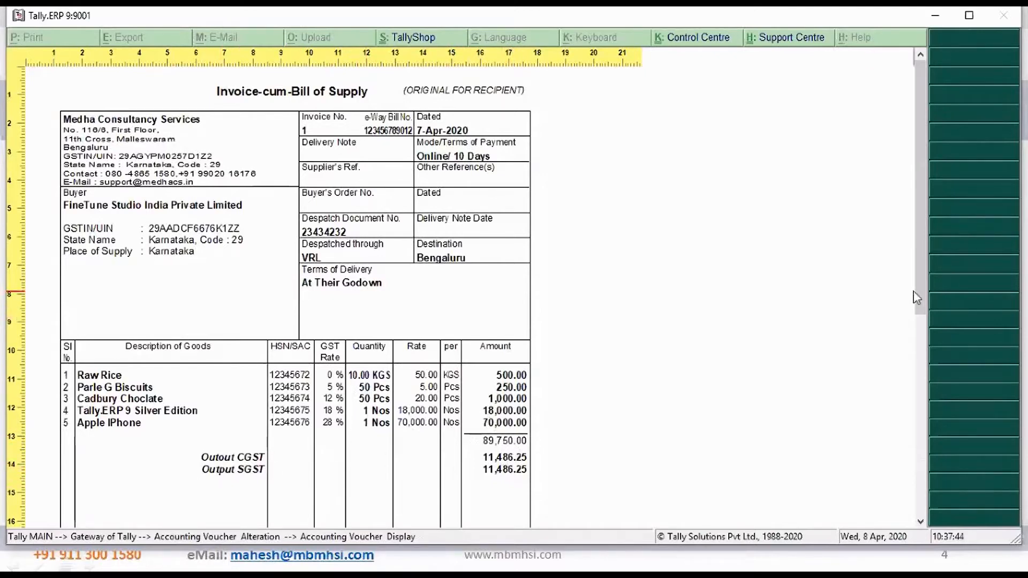
{"action": "left_click_drag", "start_coordinate": [920, 289], "coordinate": [922, 376]}
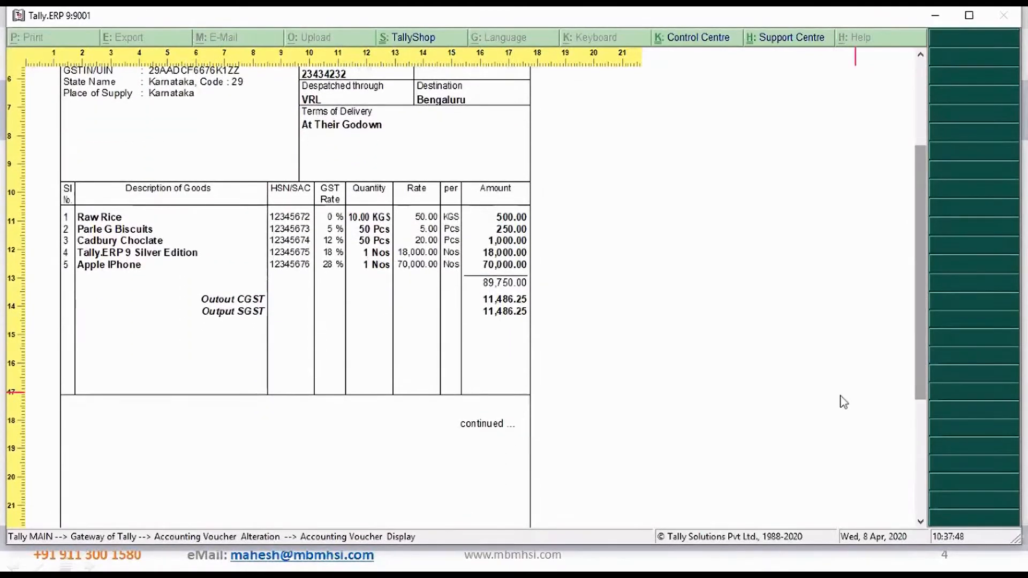
{"action": "left_click", "coordinate": [922, 465]}
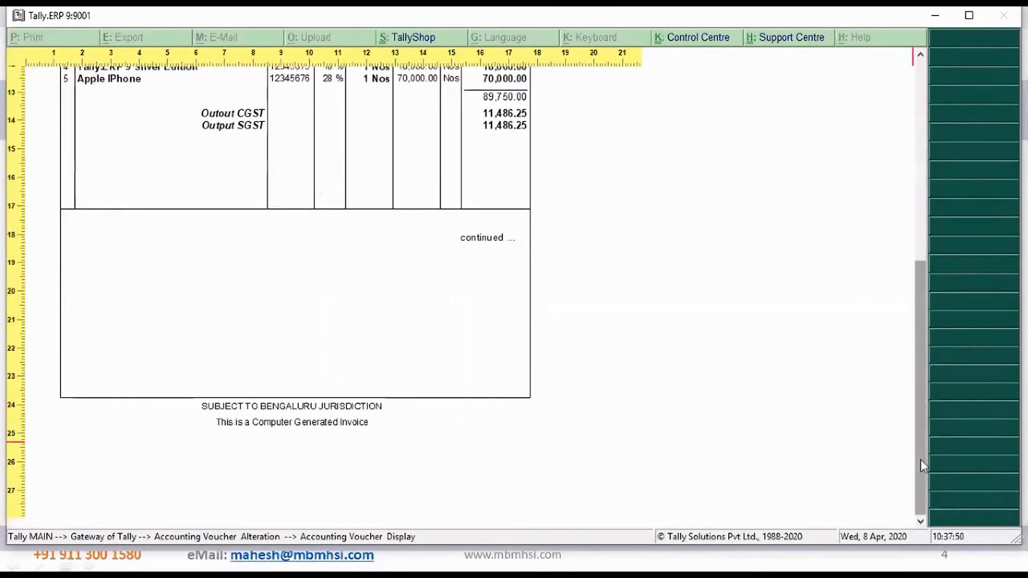
{"action": "key", "text": "Page_Down"}
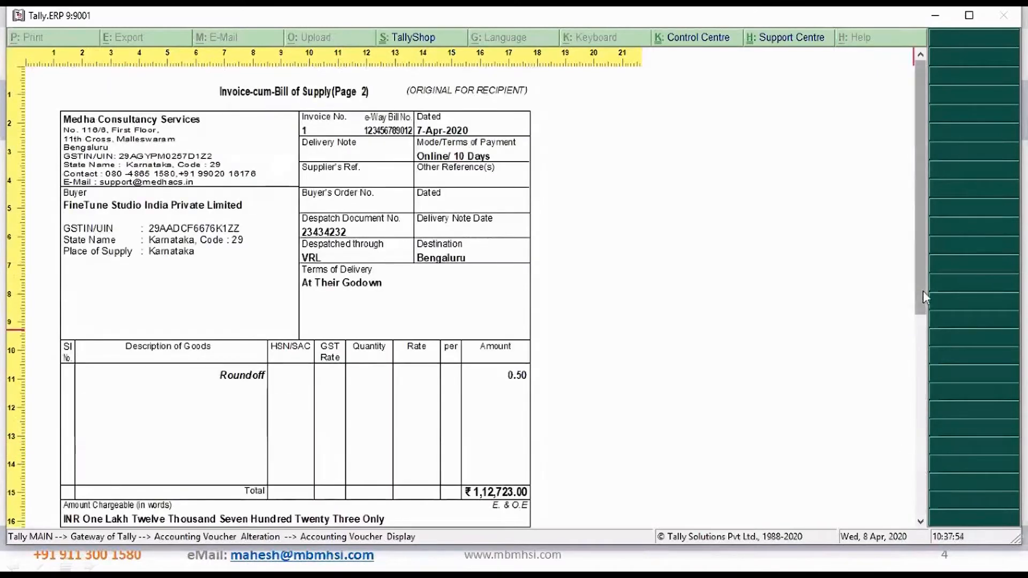
{"action": "left_click_drag", "start_coordinate": [923, 291], "coordinate": [925, 325]}
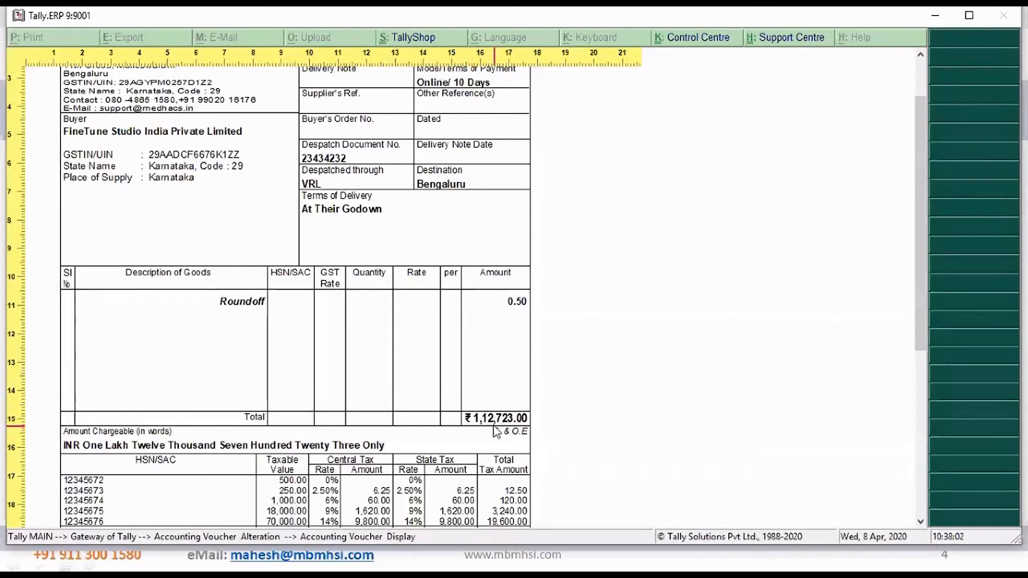
{"action": "left_click_drag", "start_coordinate": [920, 308], "coordinate": [930, 373]}
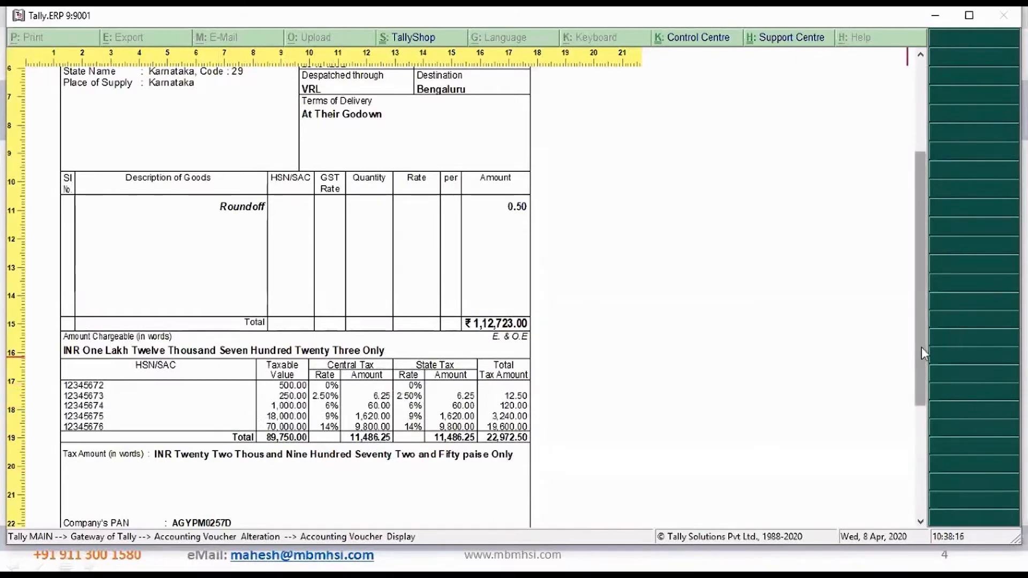
{"action": "left_click_drag", "start_coordinate": [921, 347], "coordinate": [922, 388]}
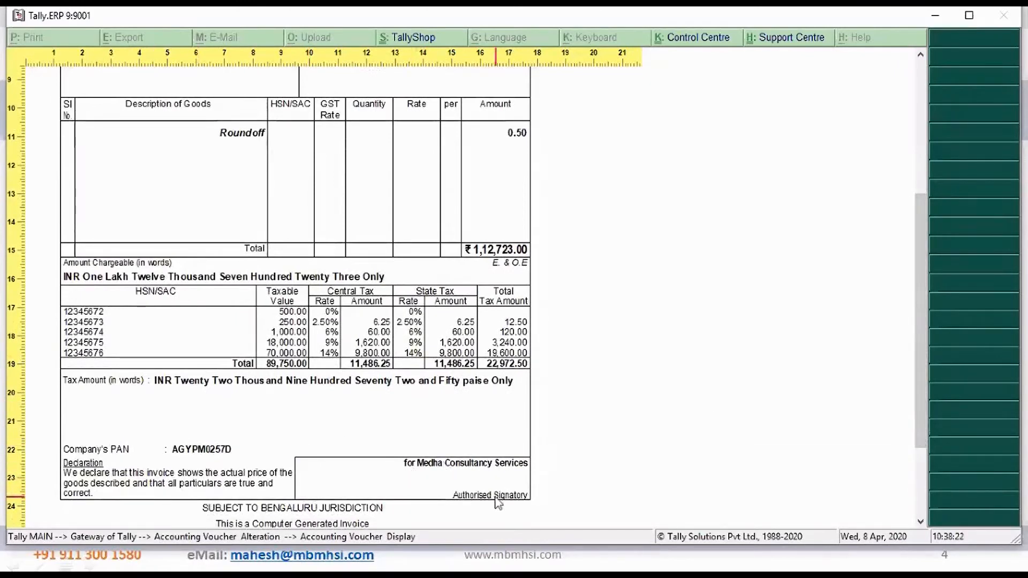
{"action": "scroll", "coordinate": [930, 435], "scroll_direction": "down", "scroll_amount": 2}
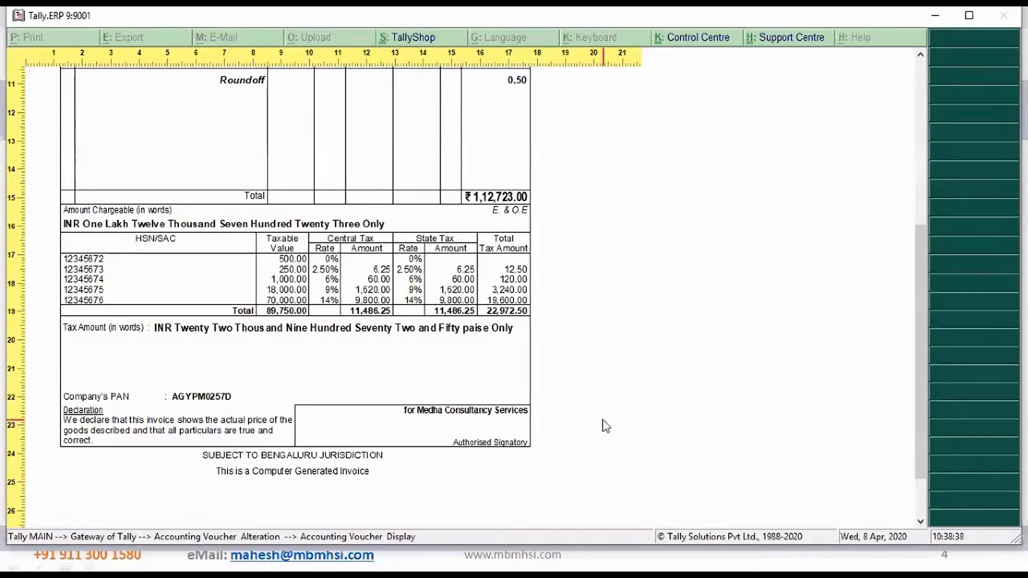
{"action": "scroll", "coordinate": [606, 426], "scroll_direction": "down", "scroll_amount": 1}
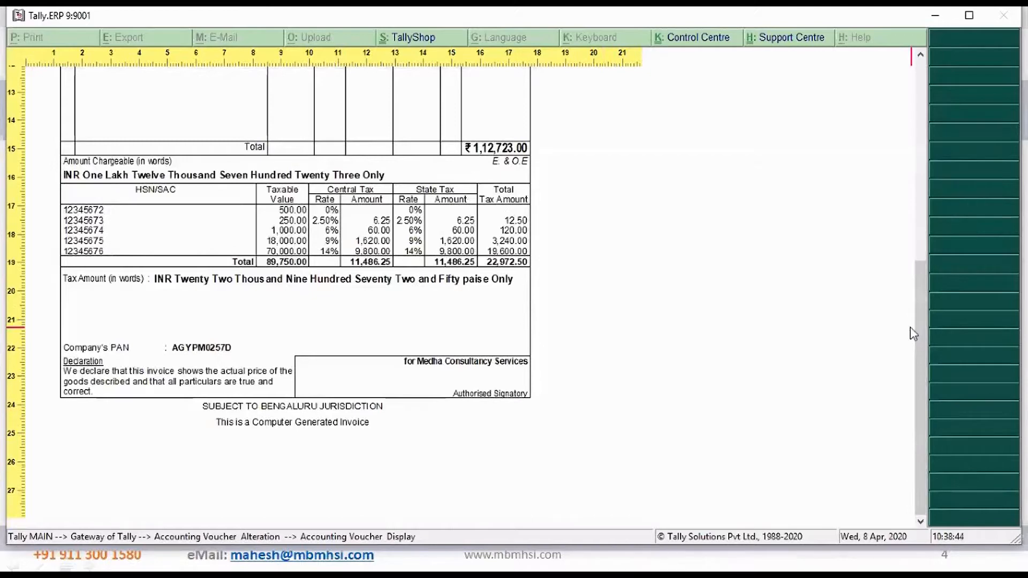
Look through the pages of the duplicate transporter copy and the triplicate supplier copy in the print preview
{"action": "scroll", "coordinate": [913, 333], "scroll_direction": "up", "scroll_amount": 10}
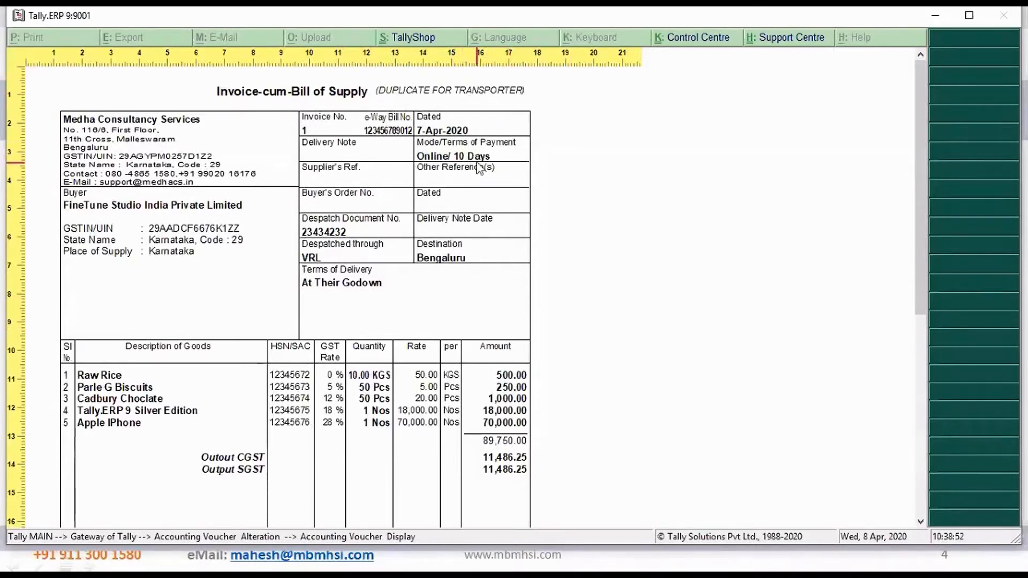
{"action": "key", "text": "Page_Down"}
{"action": "key", "text": "Page_Down"}
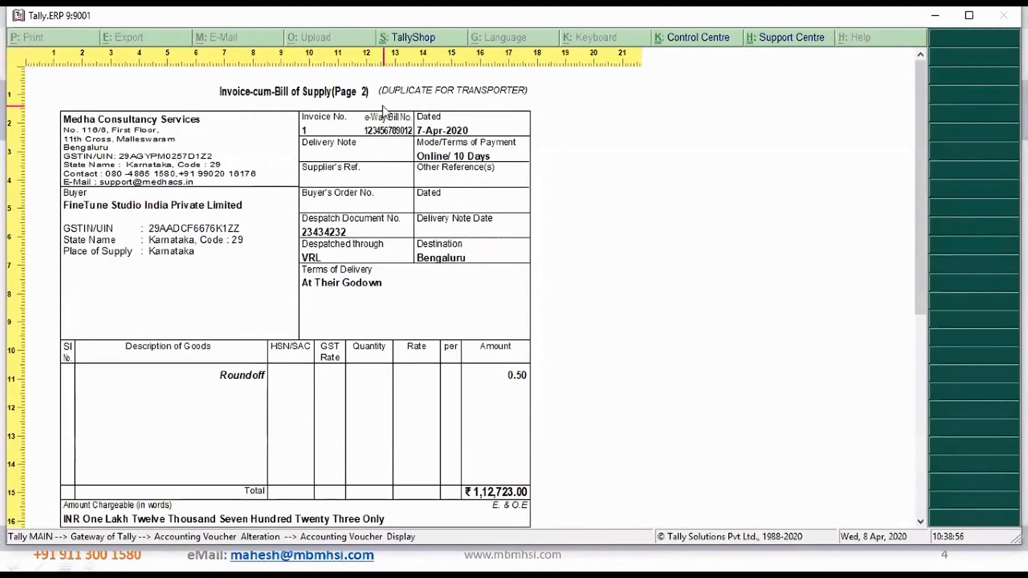
{"action": "key", "text": "Page_Down"}
{"action": "key", "text": "Page_Up"}
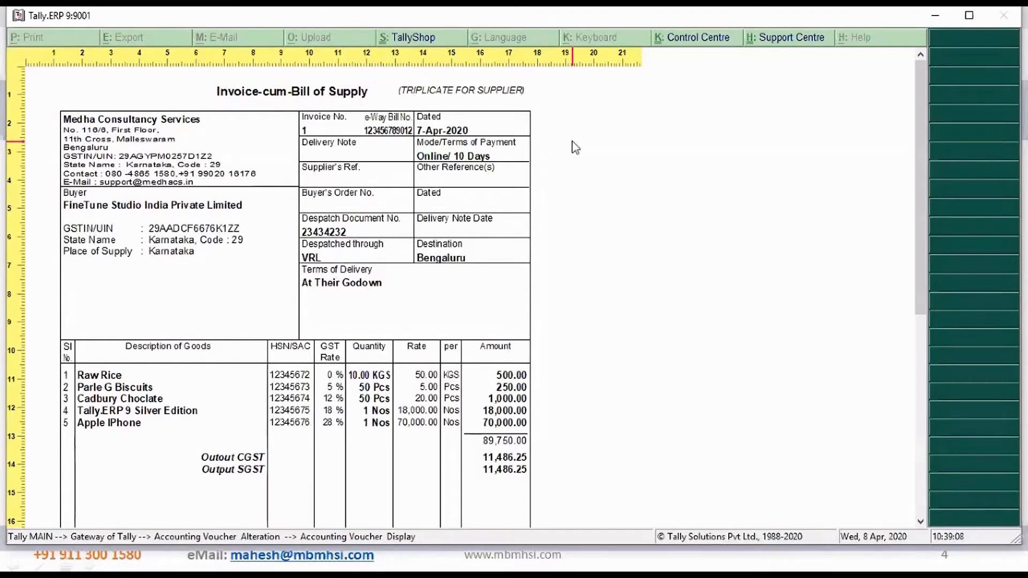
{"action": "key", "text": "Page_Down"}
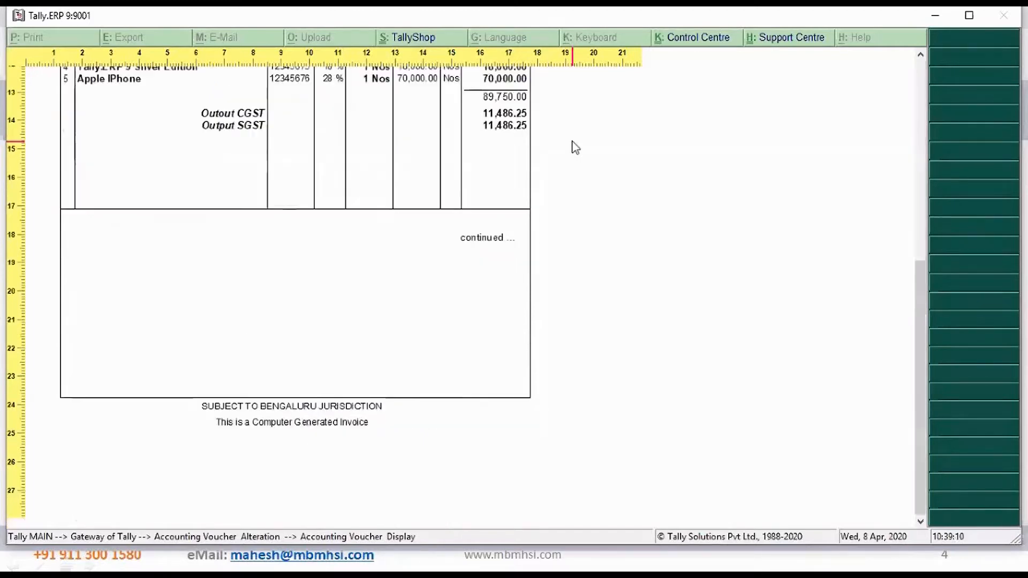
{"action": "key", "text": "Page_Down"}
{"action": "key", "text": "Page_Down"}
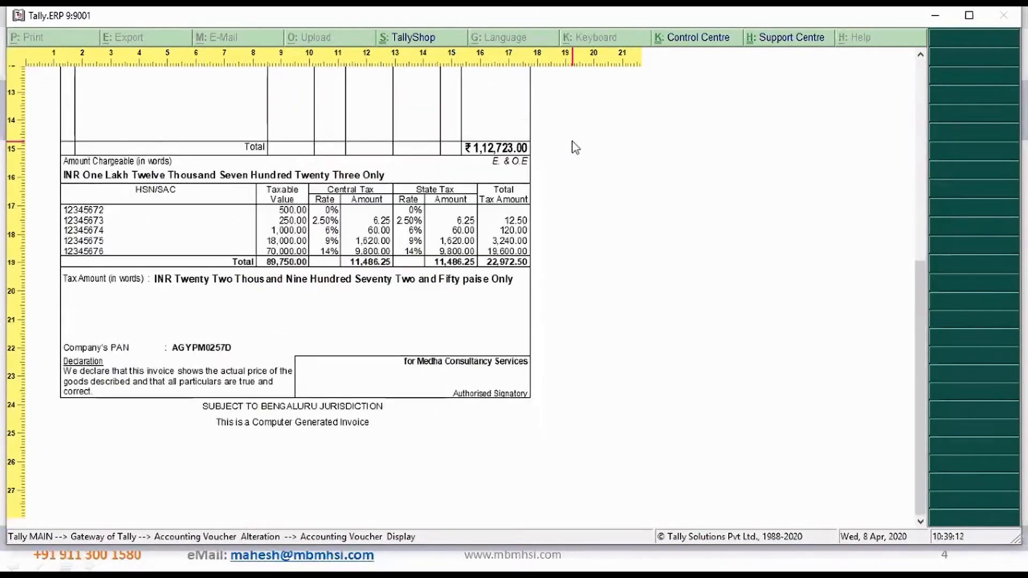
Return the print preview to the first page of the original recipient copy
{"action": "key", "text": "Page_Up"}
{"action": "key", "text": "Page_Up"}
{"action": "key", "text": "Page_Up"}
{"action": "key", "text": "Page_Up"}
{"action": "key", "text": "Page_Up"}
{"action": "key", "text": "Page_Up"}
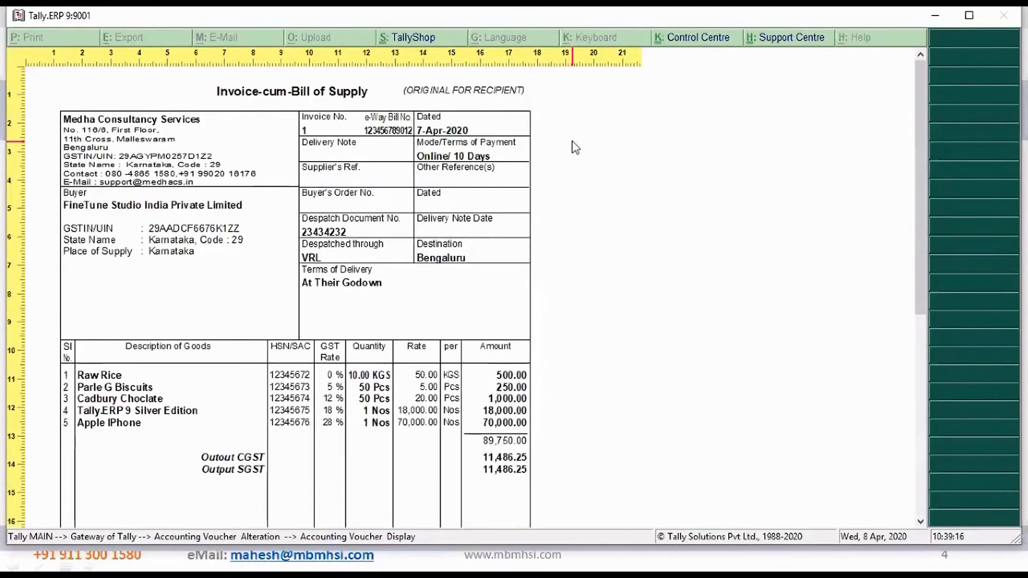
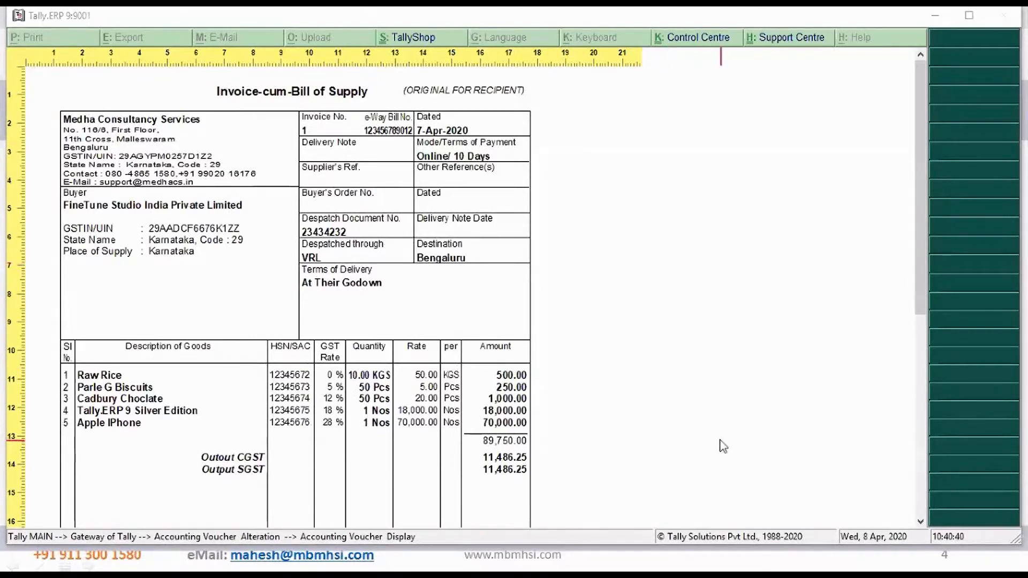
Close the invoice print preview and leave the sales voucher screens to return to the Gateway of Tally
{"action": "left_click", "coordinate": [673, 434]}
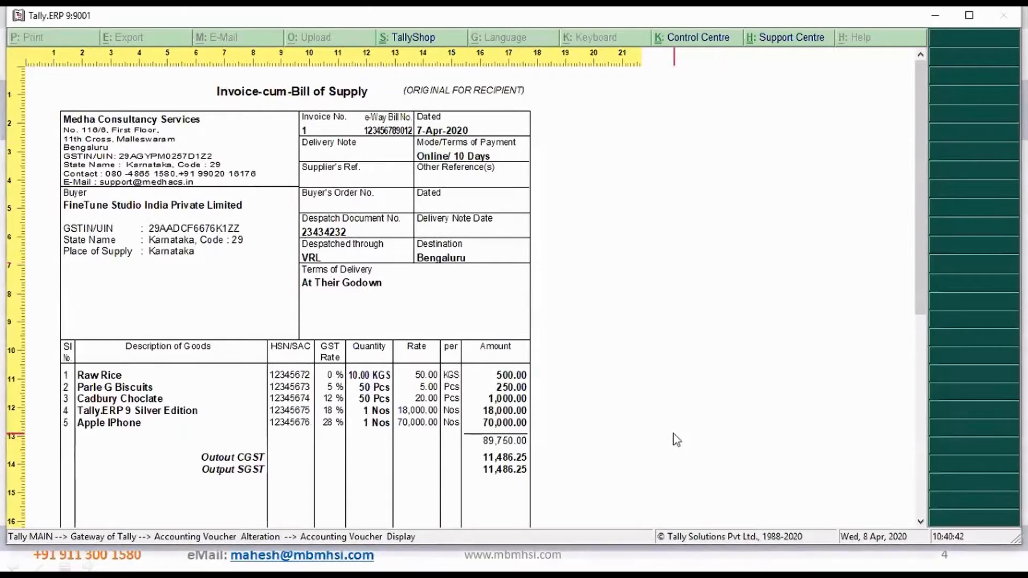
{"action": "key", "text": "Escape"}
{"action": "key", "text": "Escape"}
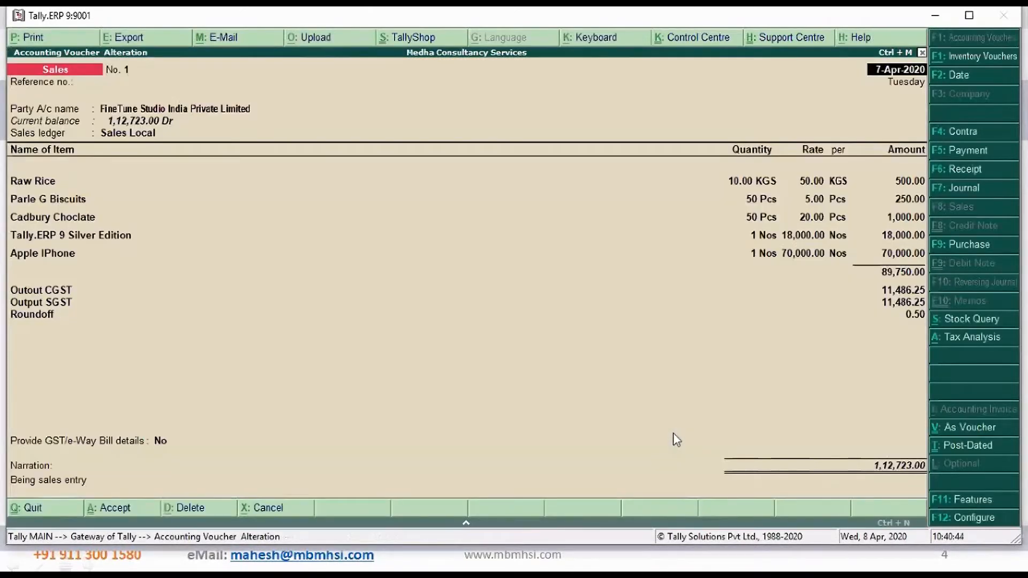
{"action": "key", "text": "Escape"}
{"action": "key", "text": "Return"}
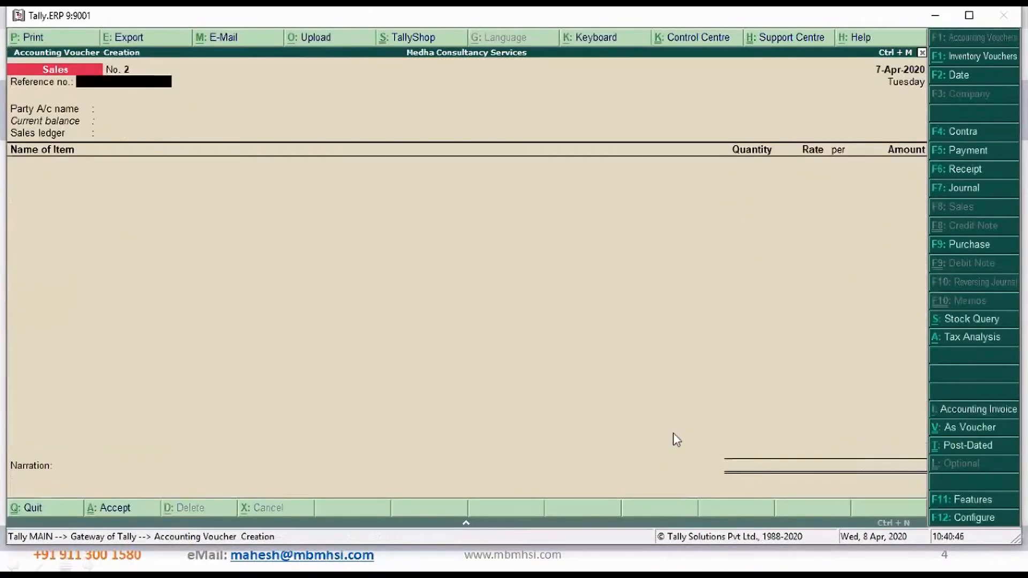
{"action": "key", "text": "Escape"}
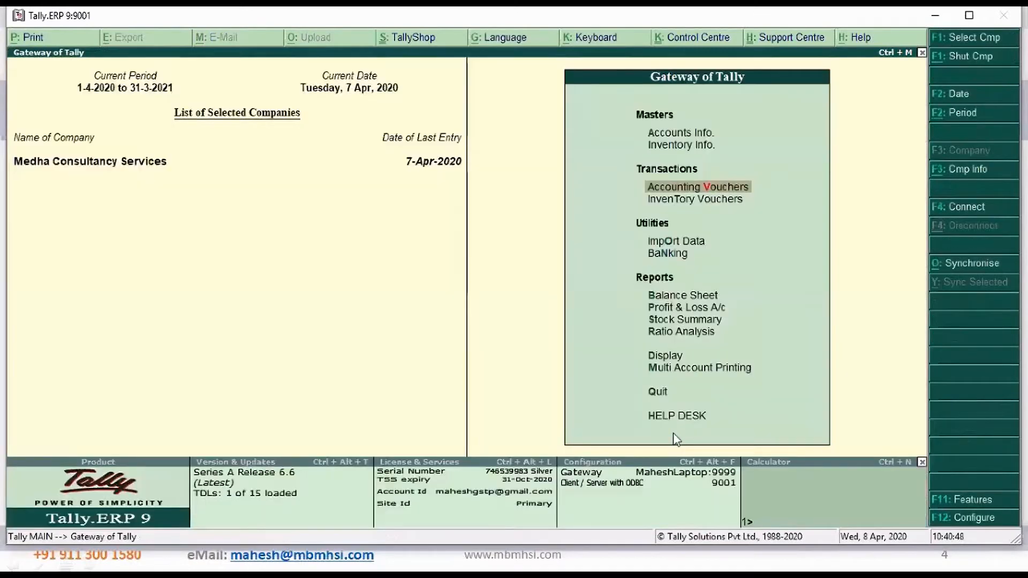
Open the GSTR-1 report from the GST statutory reports
{"action": "key", "text": "Down"}
{"action": "key", "text": "Down"}
{"action": "key", "text": "Down"}
{"action": "key", "text": "Down"}
{"action": "key", "text": "Down"}
{"action": "key", "text": "Down"}
{"action": "key", "text": "Down"}
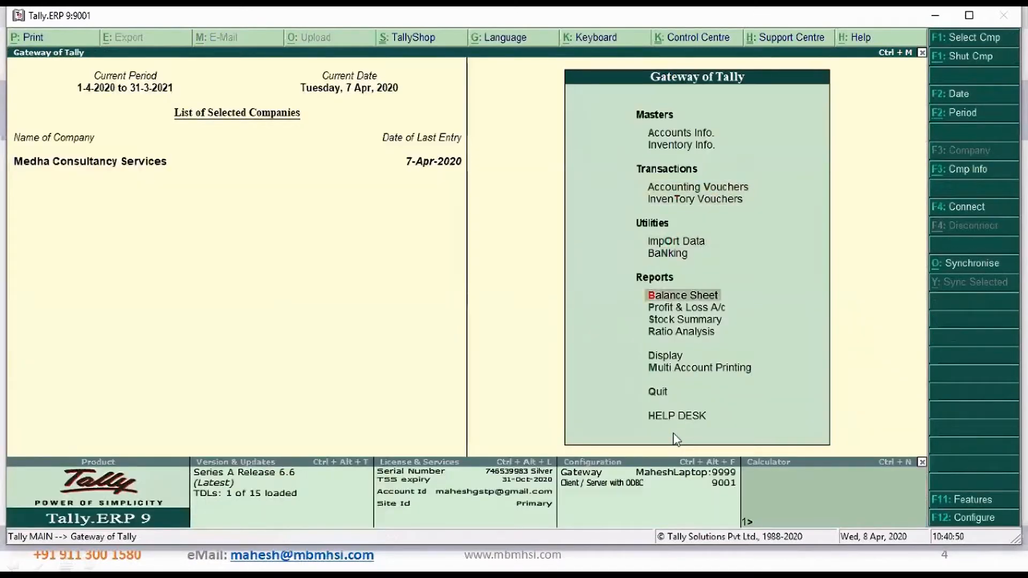
{"action": "key", "text": "Down"}
{"action": "key", "text": "Return"}
{"action": "key", "text": "Up"}
{"action": "key", "text": "Up"}
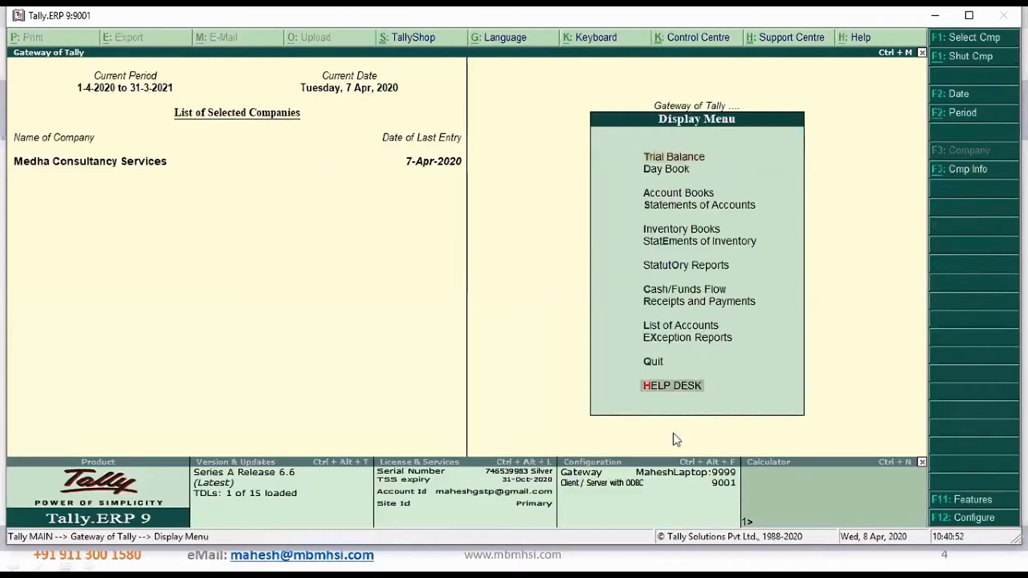
{"action": "key", "text": "Up"}
{"action": "key", "text": "Up"}
{"action": "key", "text": "Up"}
{"action": "key", "text": "Up"}
{"action": "key", "text": "Up"}
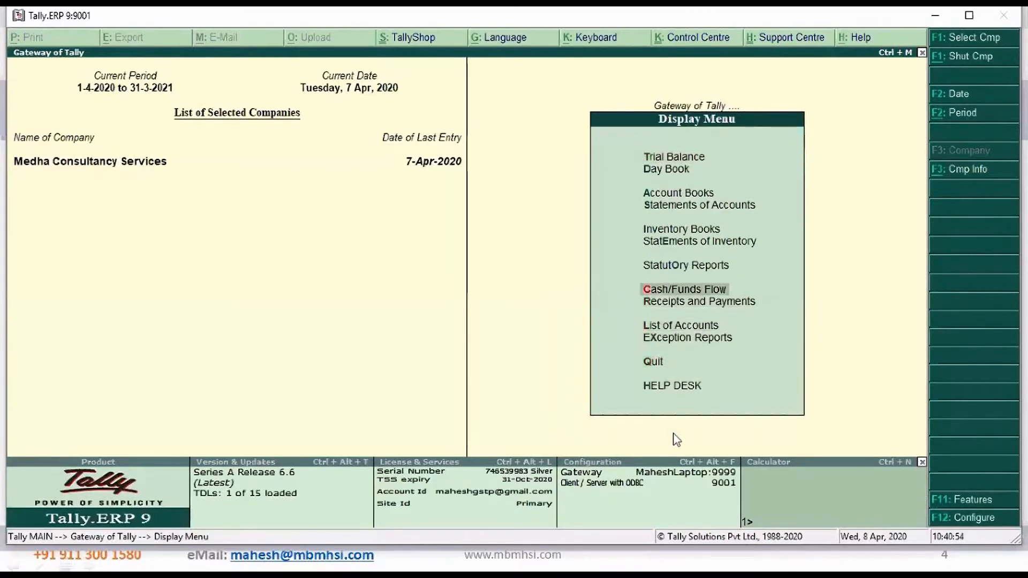
{"action": "key", "text": "Return"}
{"action": "key", "text": "Return"}
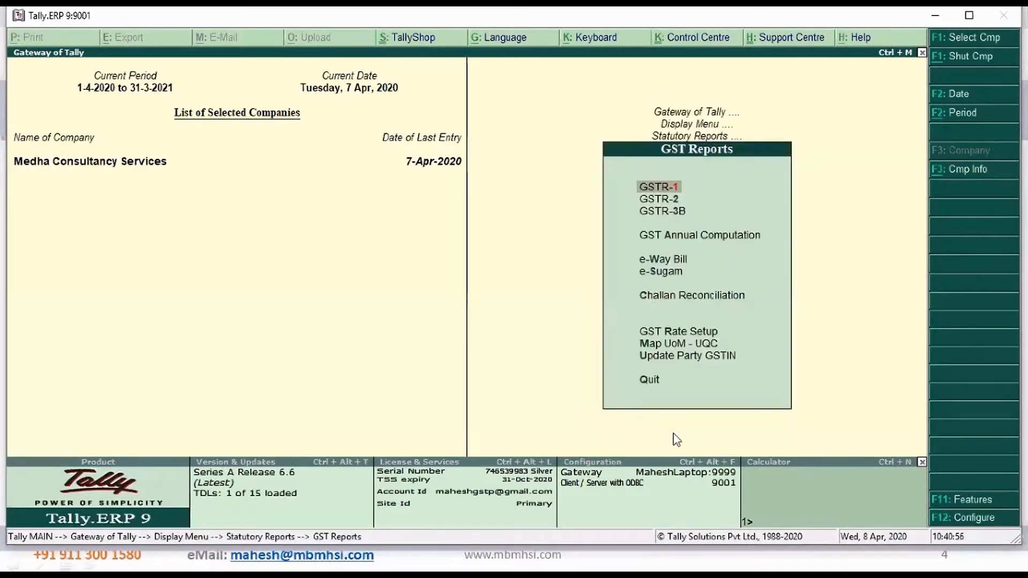
{"action": "key", "text": "Return"}
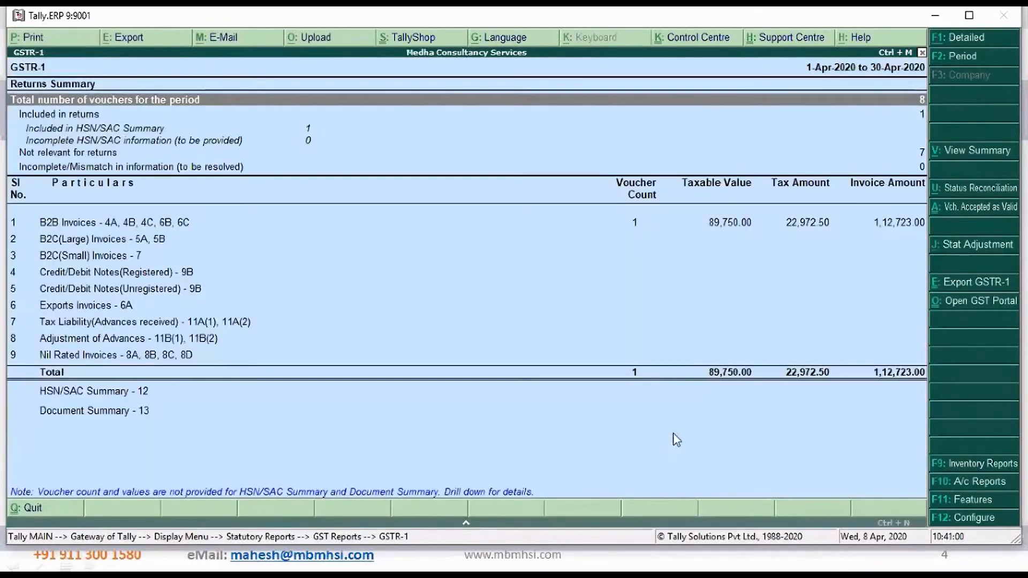
Go through the GSTR-1 returns summary line by line down to the B2B Invoices row
{"action": "key", "text": "Down"}
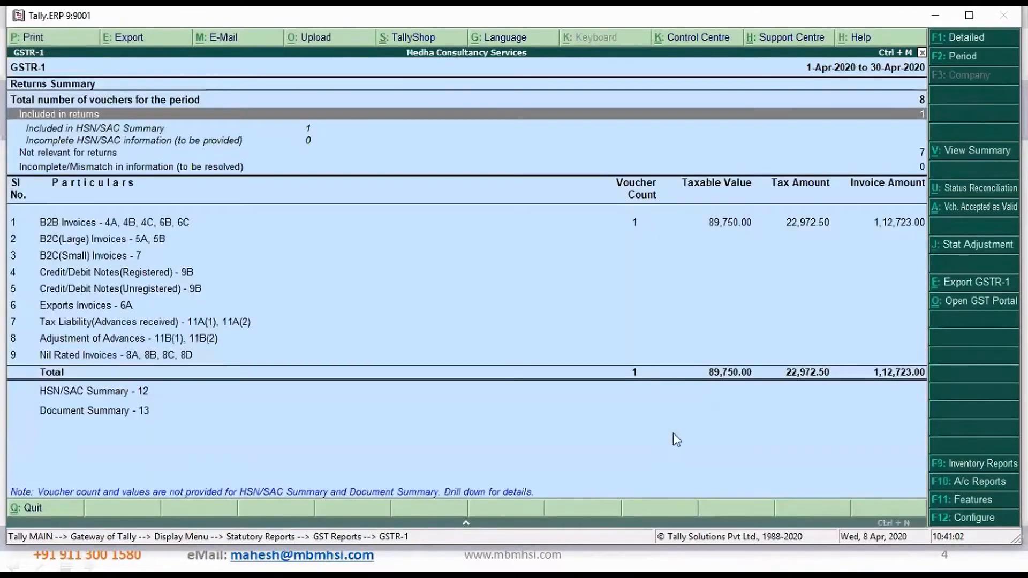
{"action": "key", "text": "Down"}
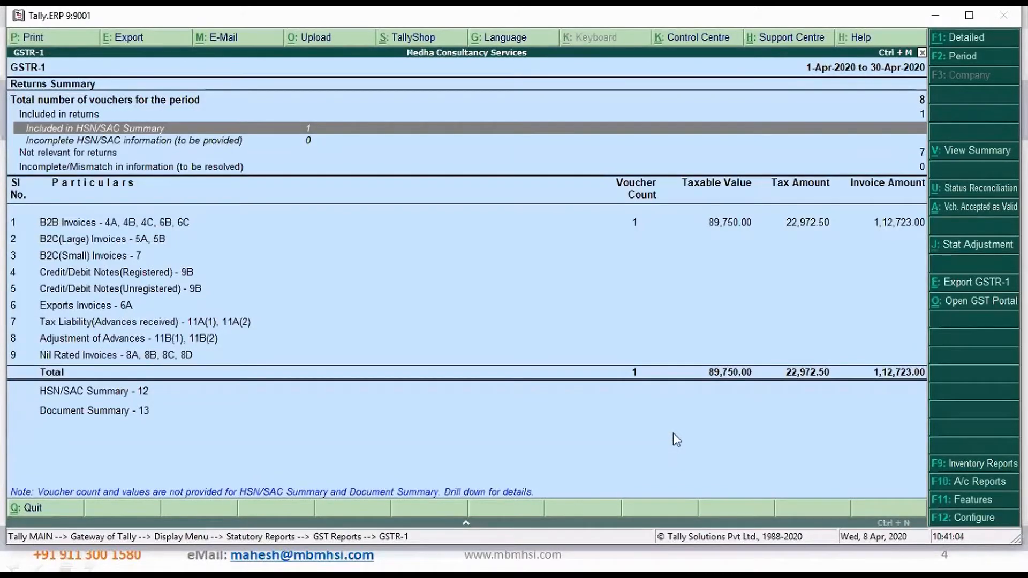
{"action": "key", "text": "Down"}
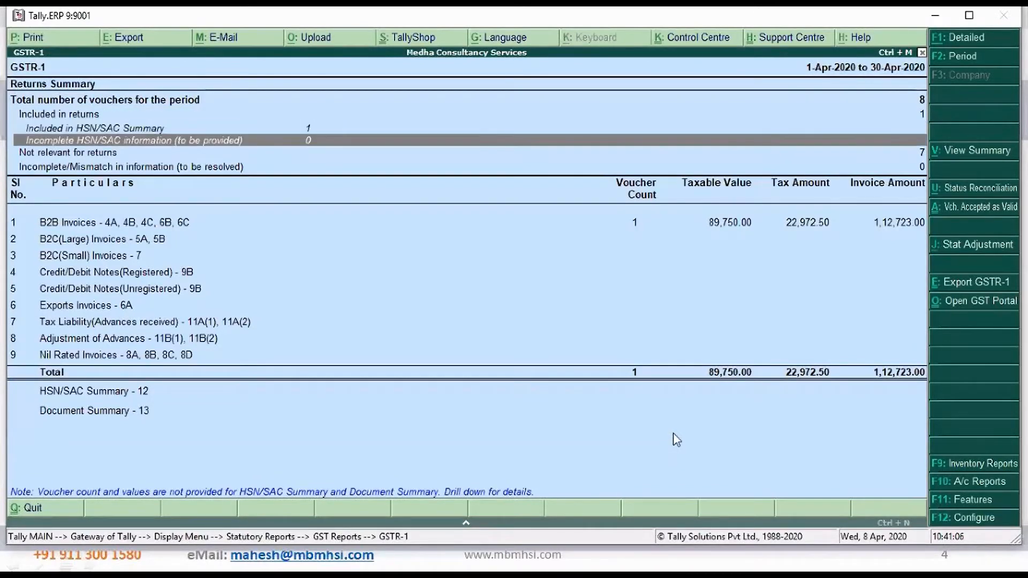
{"action": "key", "text": "Down"}
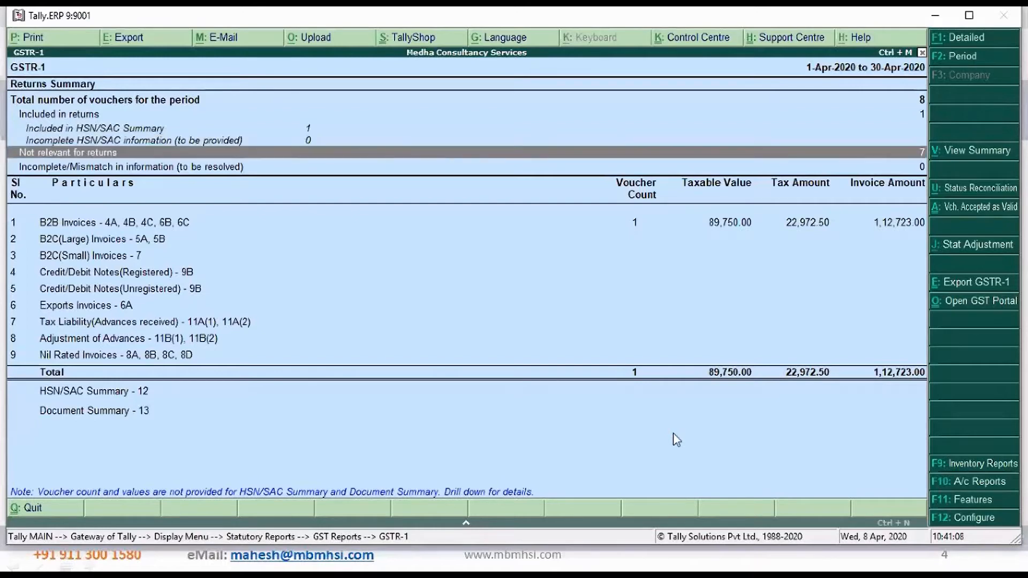
{"action": "key", "text": "Down"}
{"action": "key", "text": "Down"}
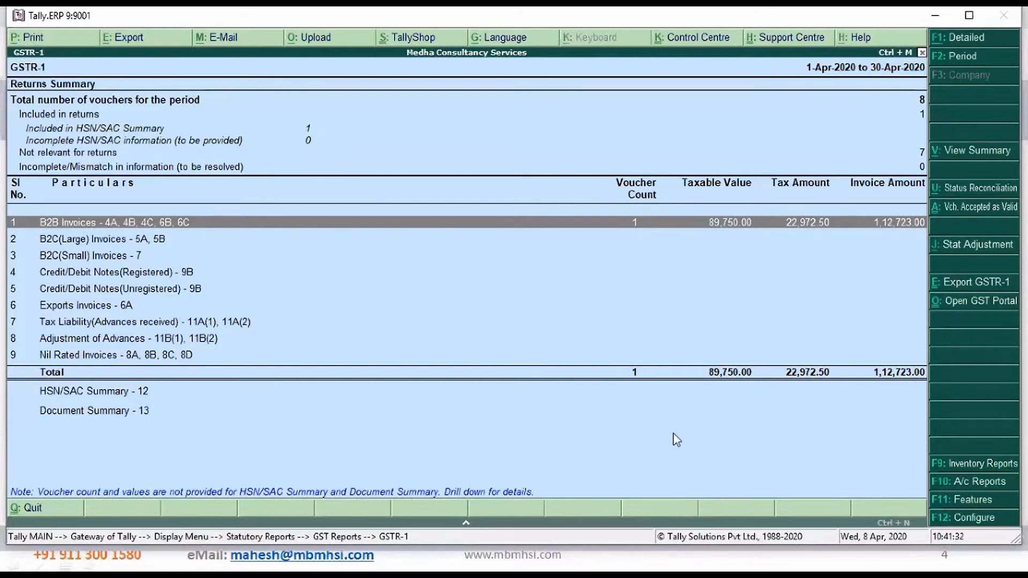
Leave GSTR-1, open the GSTR-2 report and drill down into the party register of its B2B Invoices
{"action": "key", "text": "Escape"}
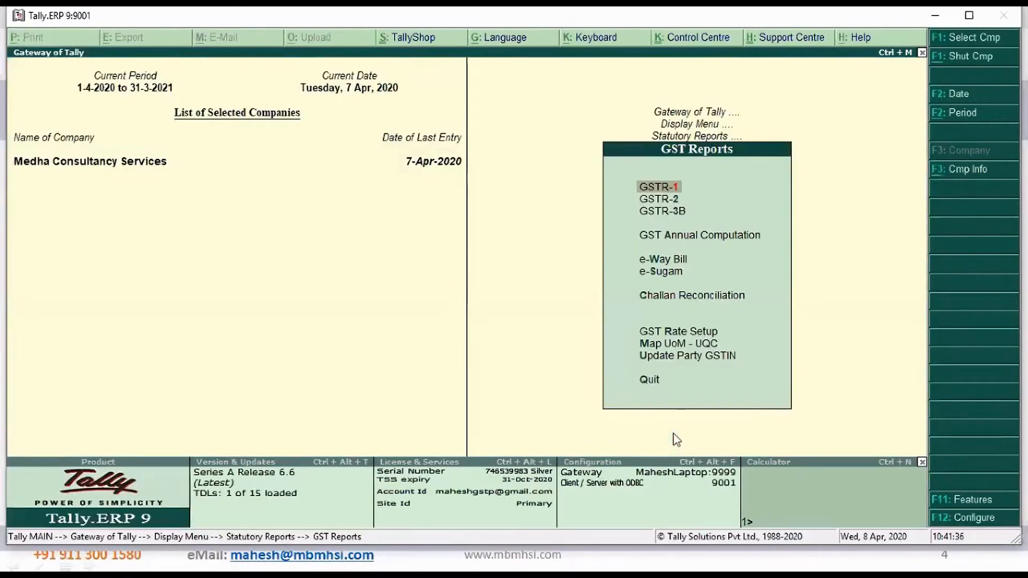
{"action": "key", "text": "Down"}
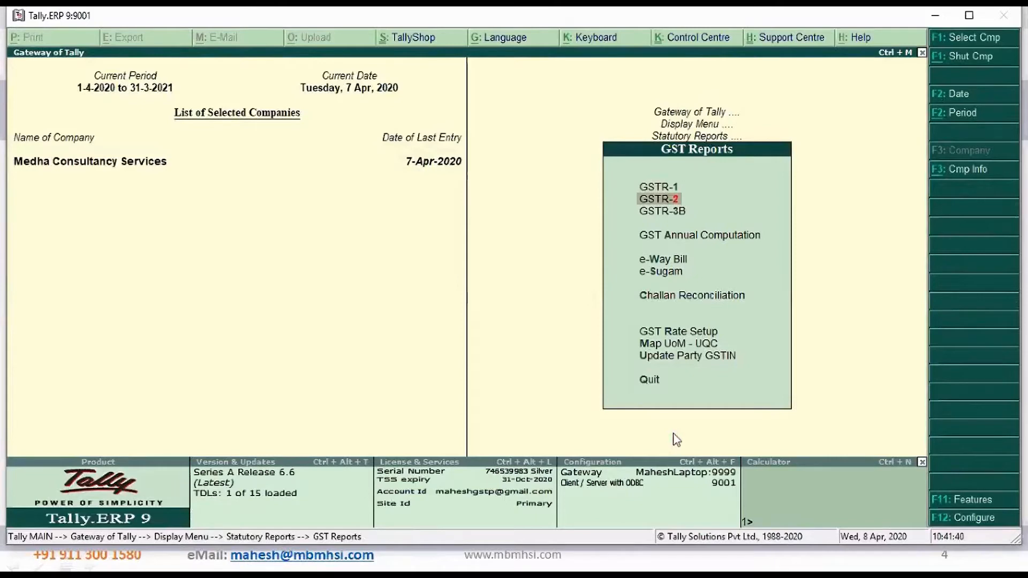
{"action": "key", "text": "Return"}
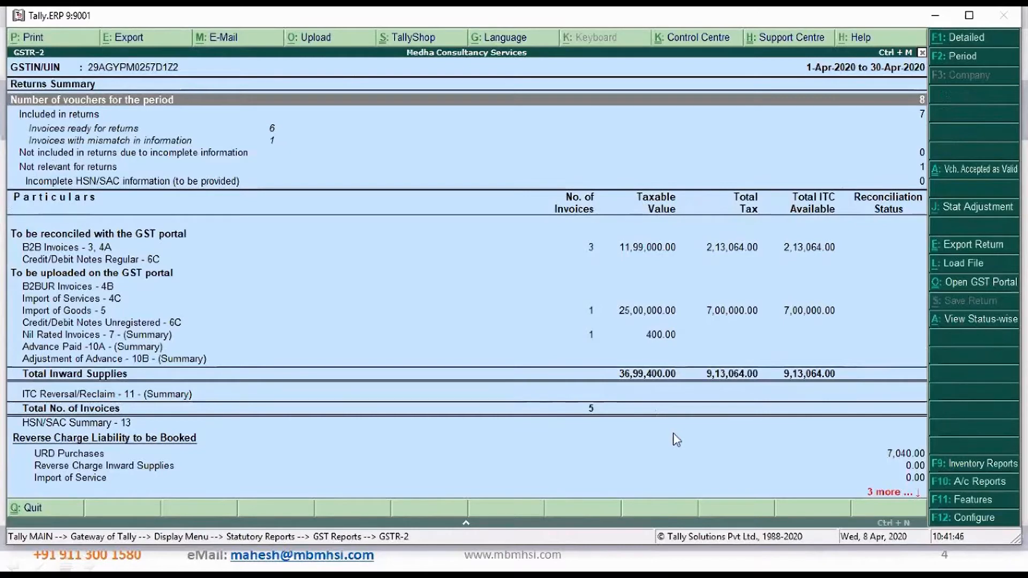
{"action": "key", "text": "Down"}
{"action": "key", "text": "Down"}
{"action": "key", "text": "Down"}
{"action": "key", "text": "Down"}
{"action": "key", "text": "Down"}
{"action": "key", "text": "Down"}
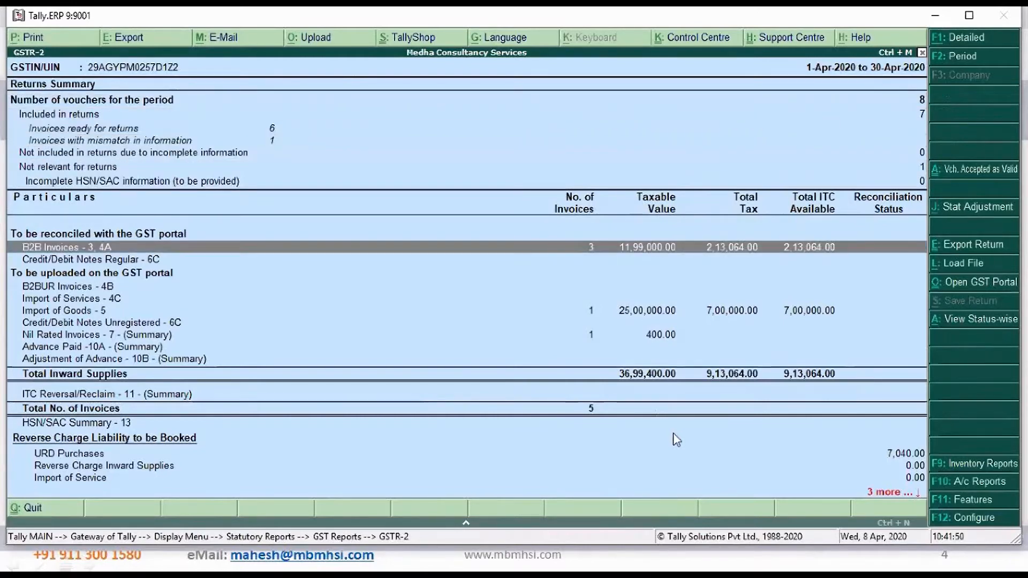
{"action": "key", "text": "Return"}
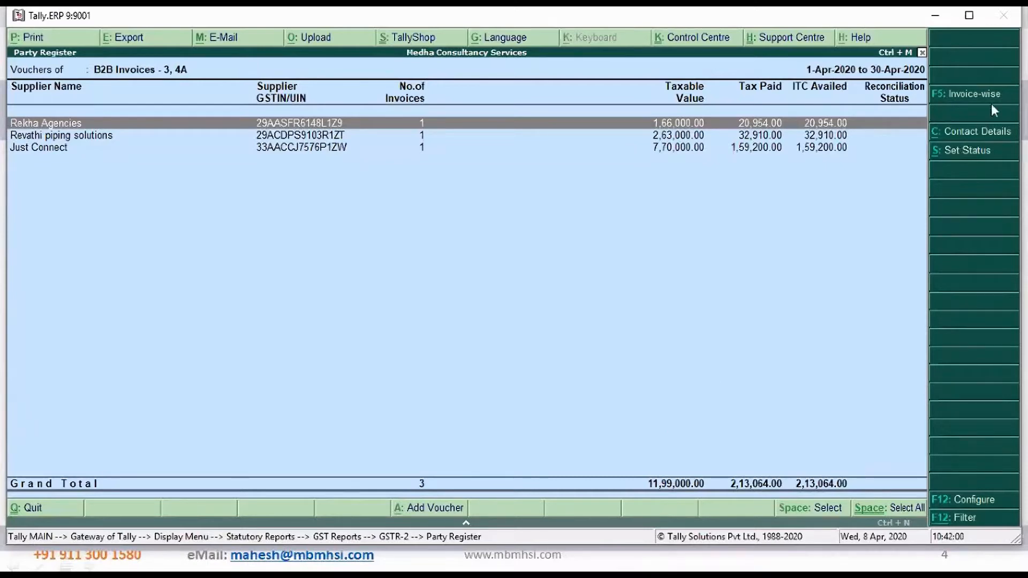
View the B2B party register invoice-wise, switch it back to party-wise, and return to the GSTR-2 summary
{"action": "left_click", "coordinate": [976, 95]}
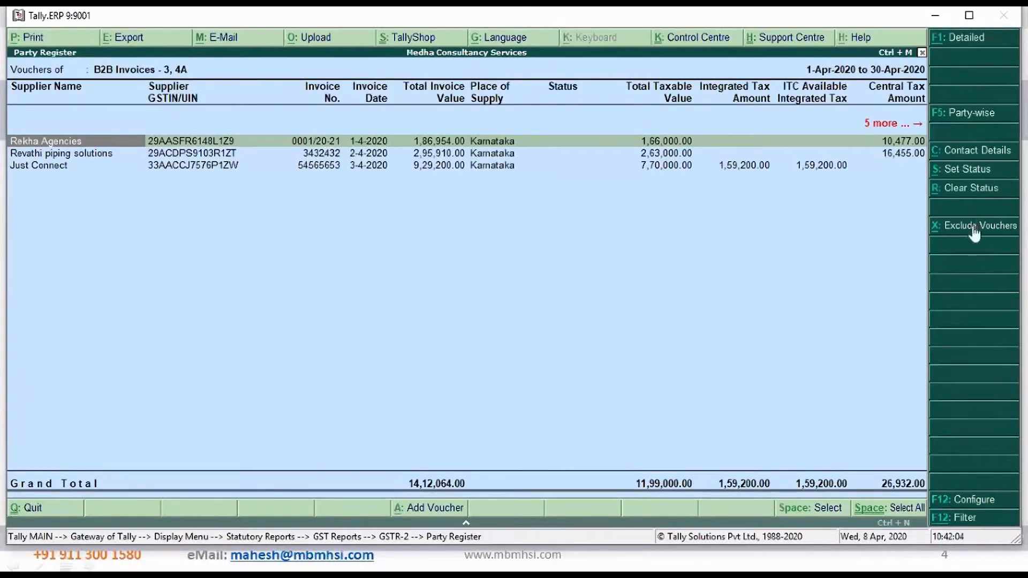
{"action": "left_click", "coordinate": [975, 116]}
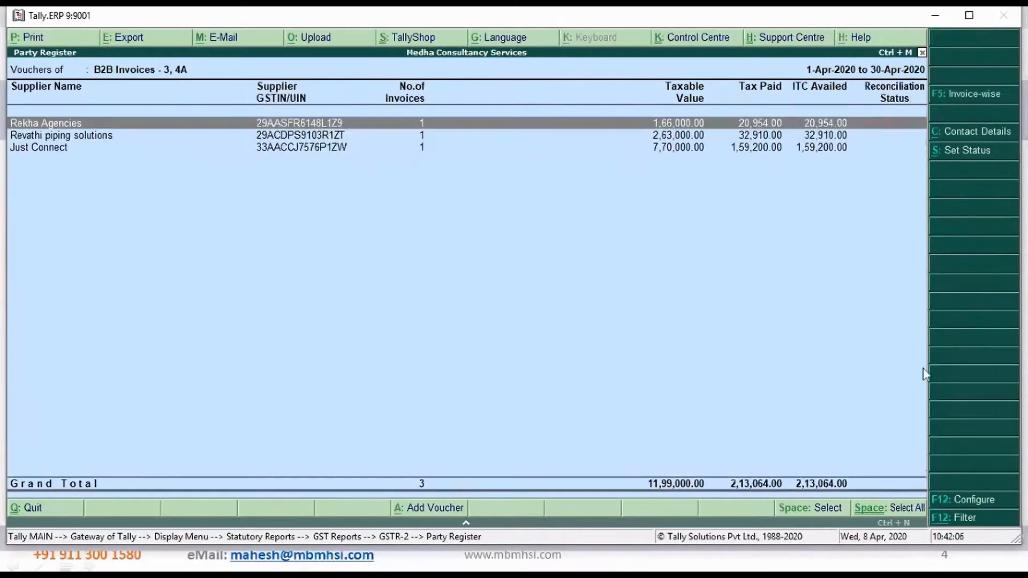
{"action": "key", "text": "Escape"}
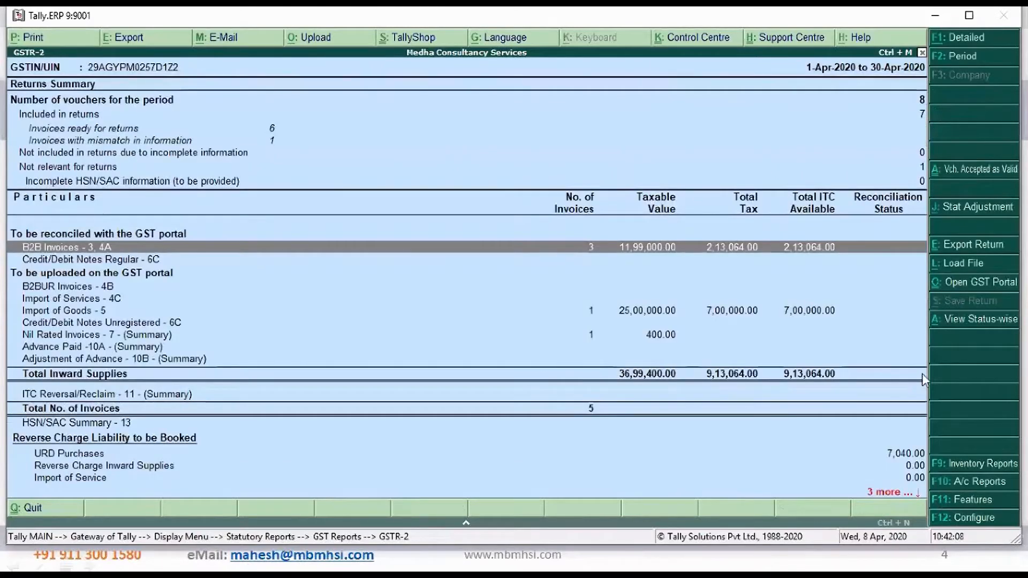
Expand B2B Invoices, open the Taxable Purchases voucher register, and view the Rekha Agencies purchase voucher without changing it
{"action": "key", "text": "shift+Return"}
{"action": "key", "text": "Down"}
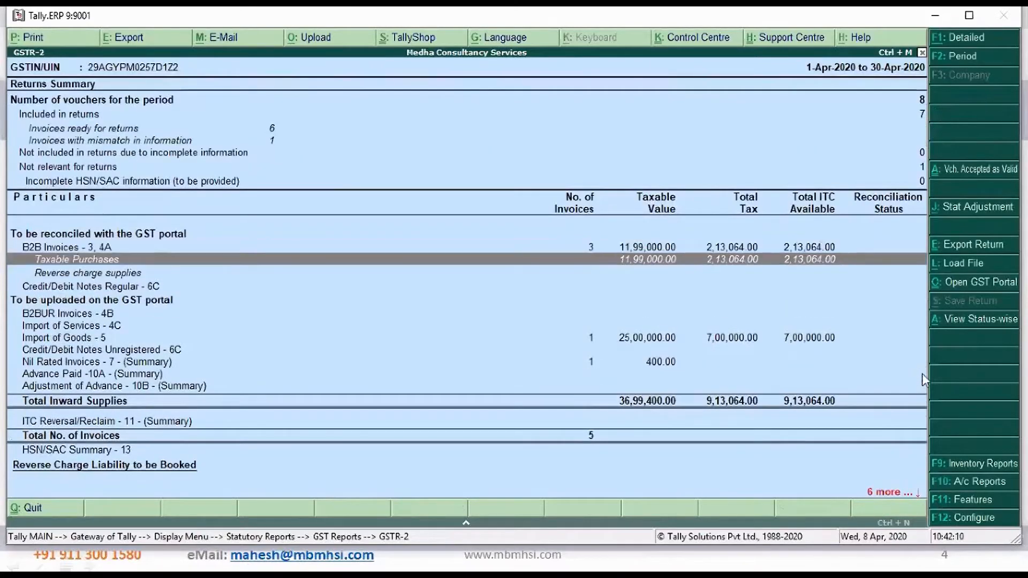
{"action": "key", "text": "Return"}
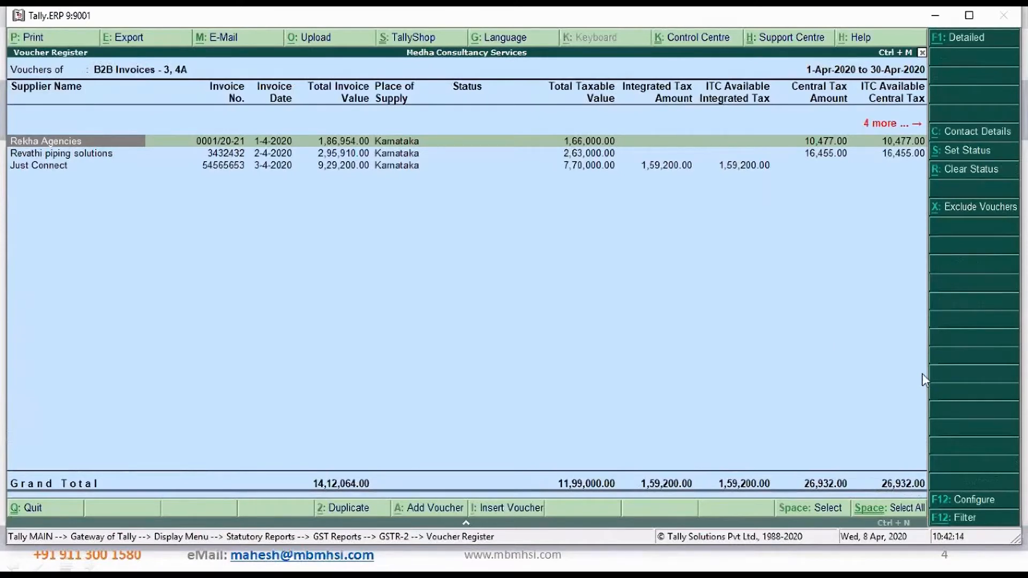
{"action": "key", "text": "Escape"}
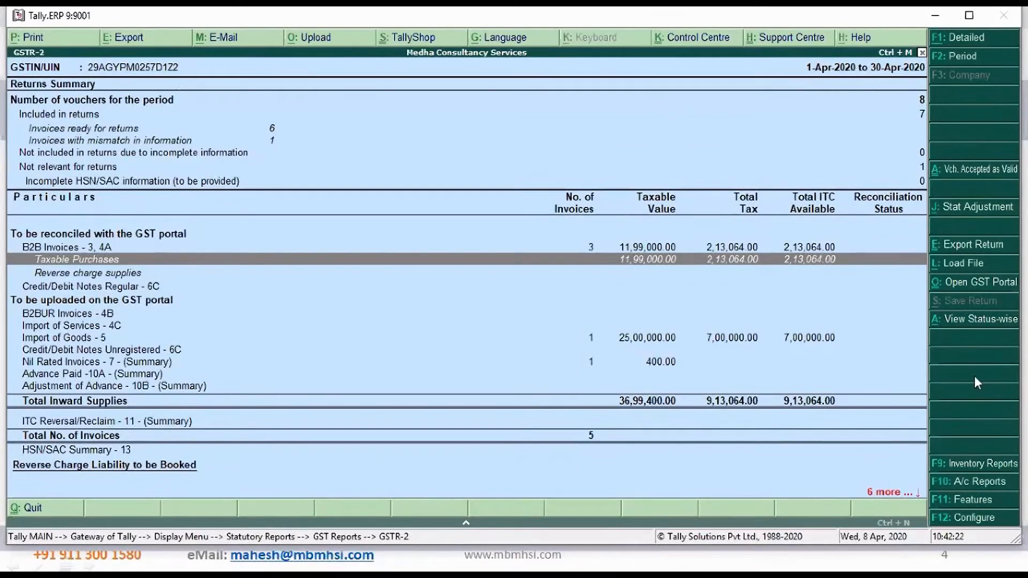
{"action": "key", "text": "Return"}
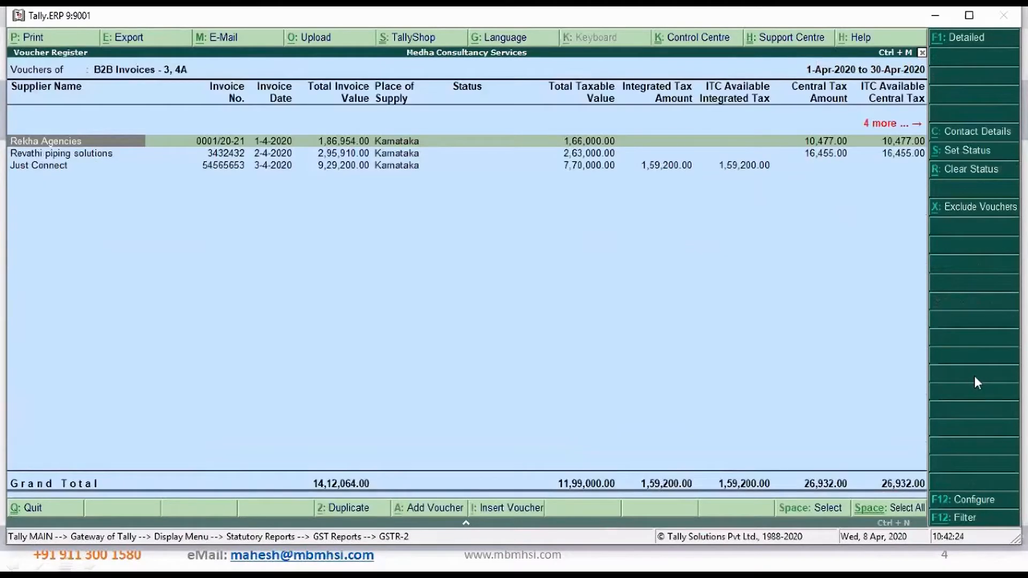
{"action": "key", "text": "Return"}
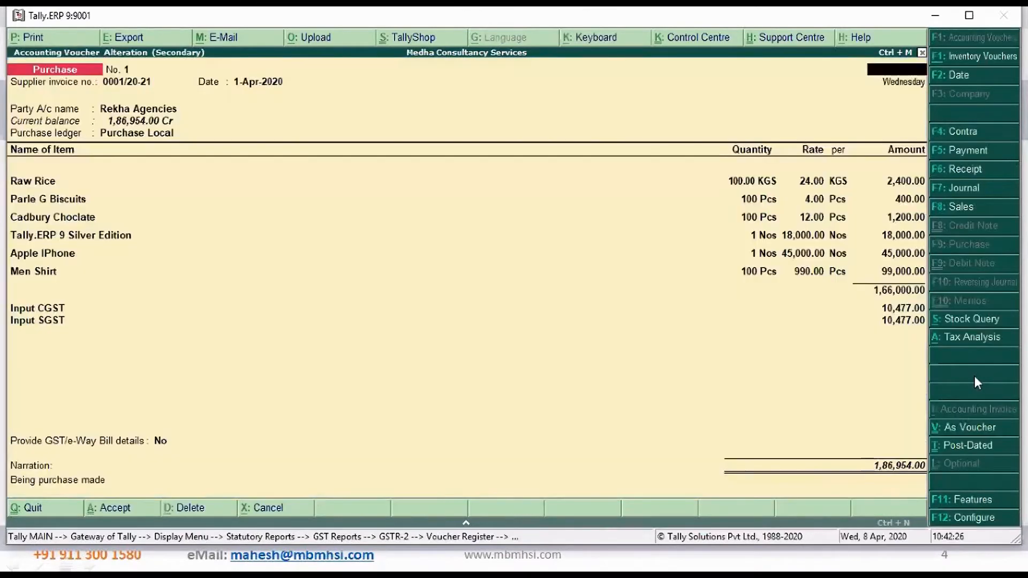
{"action": "key", "text": "Escape"}
{"action": "key", "text": "Return"}
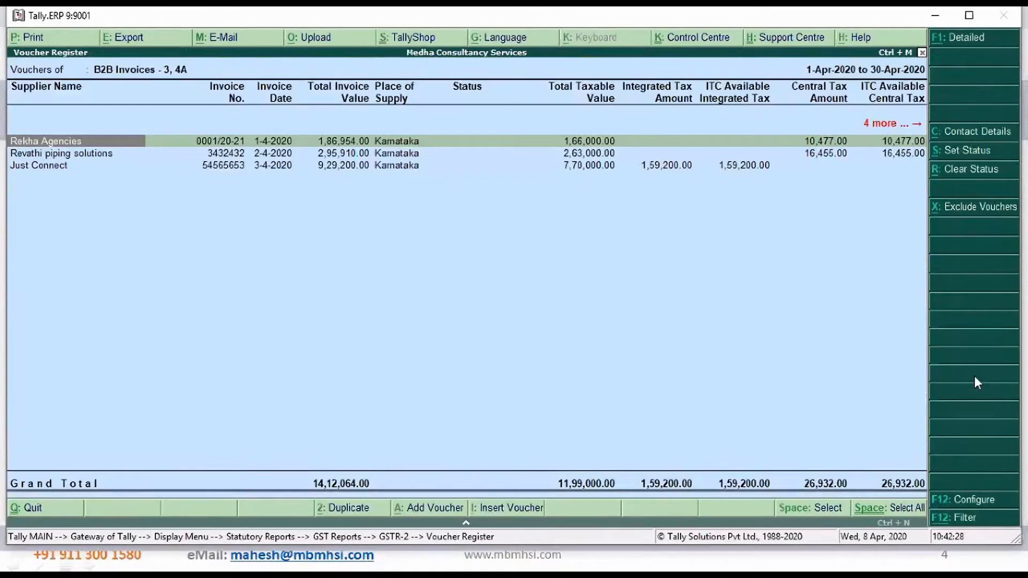
Show the voucher register in detailed form and examine the rate-wise tax breakdown of each supplier invoice
{"action": "key", "text": "alt+F1"}
{"action": "key", "text": "alt+F1"}
{"action": "left_click", "coordinate": [973, 39]}
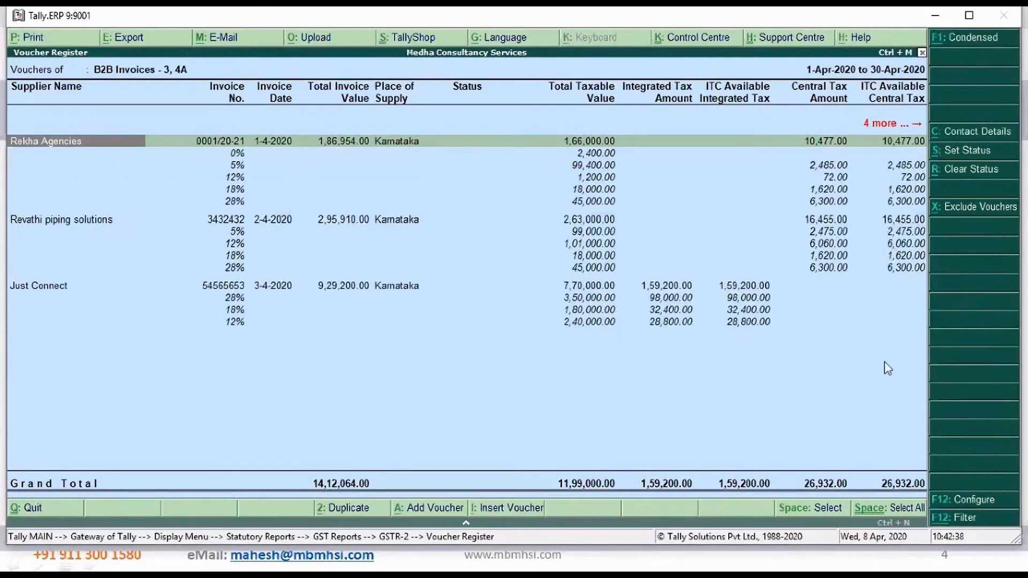
{"action": "key", "text": "Down"}
{"action": "key", "text": "Down"}
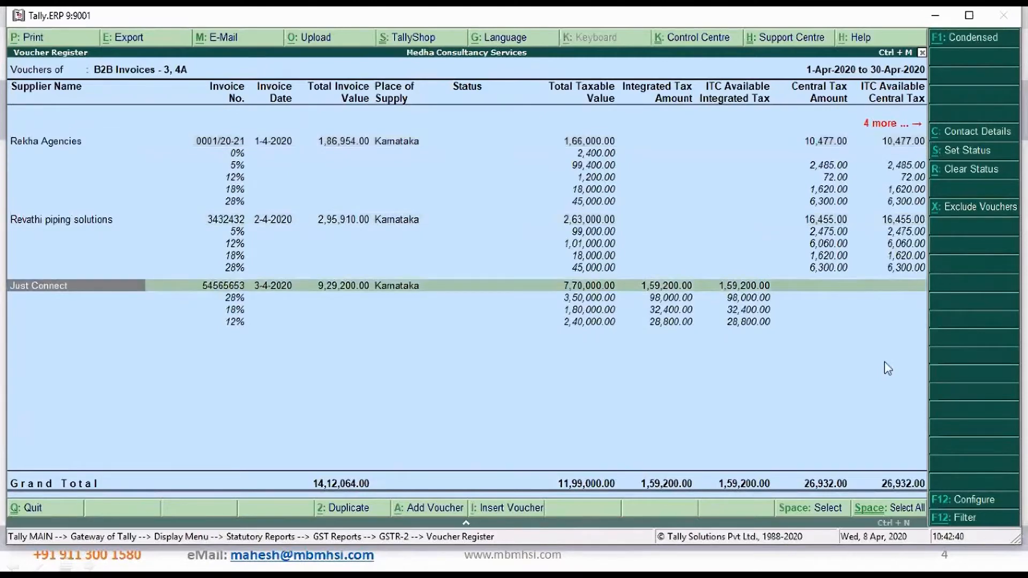
{"action": "key", "text": "Up"}
{"action": "key", "text": "Up"}
{"action": "key", "text": "Down"}
{"action": "key", "text": "Down"}
{"action": "key", "text": "Up"}
{"action": "key", "text": "Up"}
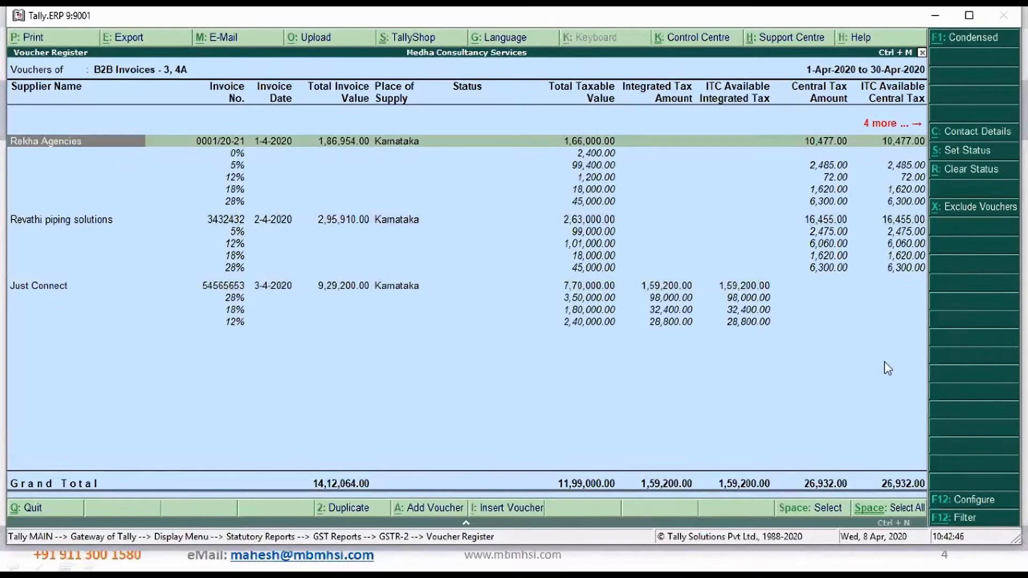
Leave GSTR-2, reopen GSTR-1, view the voucher register of its B2B Invoices, and return to the GSTR-1 summary
{"action": "key", "text": "Escape"}
{"action": "key", "text": "Escape"}
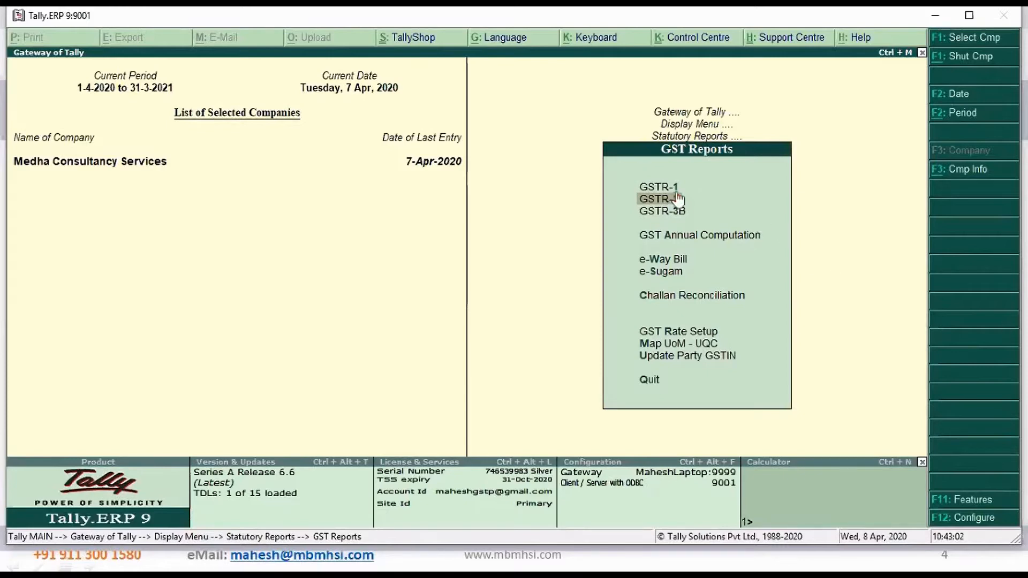
{"action": "key", "text": "Up"}
{"action": "key", "text": "Up"}
{"action": "key", "text": "Down"}
{"action": "key", "text": "Return"}
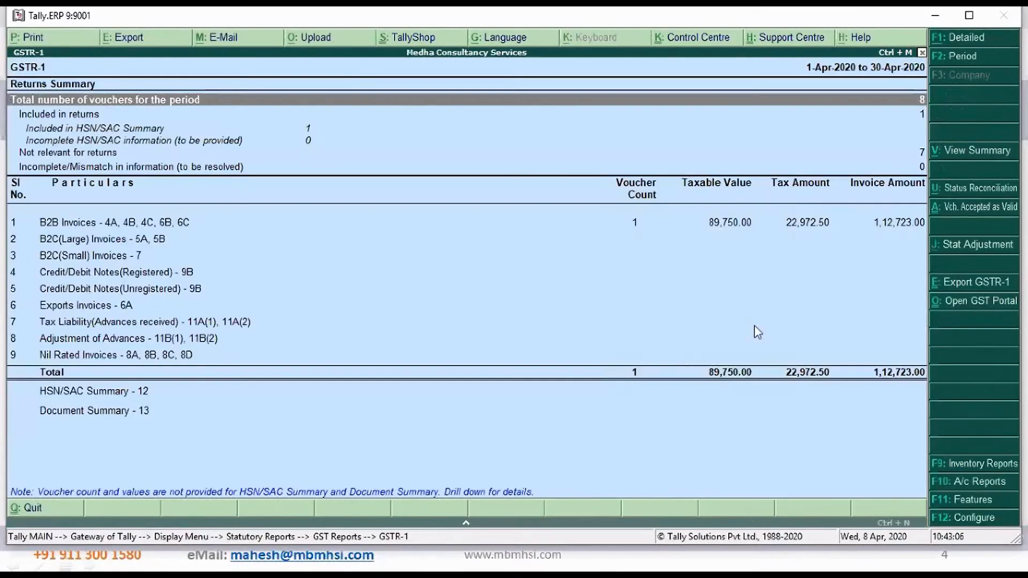
{"action": "left_click", "coordinate": [437, 230]}
{"action": "left_click", "coordinate": [436, 231]}
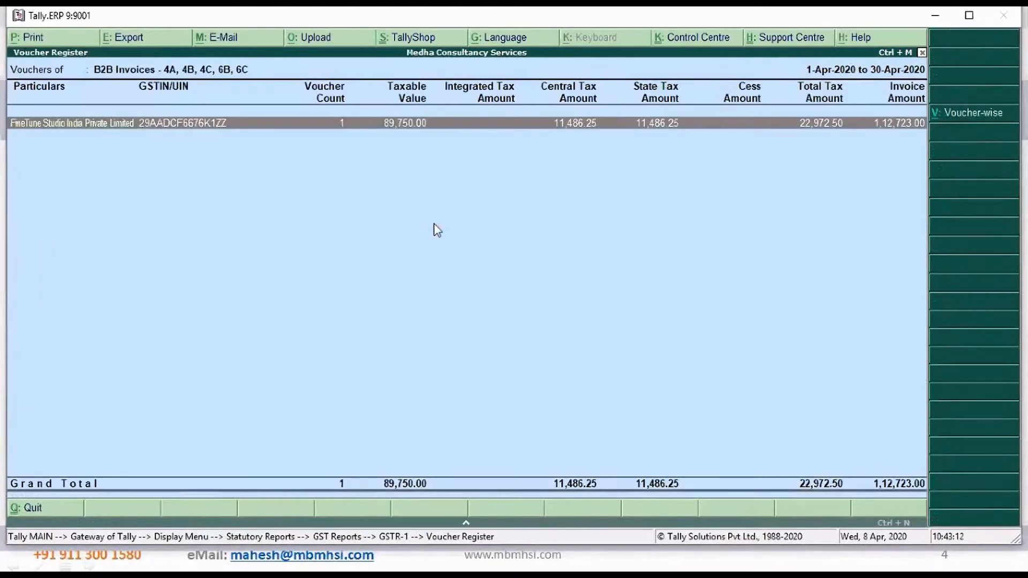
{"action": "key", "text": "Escape"}
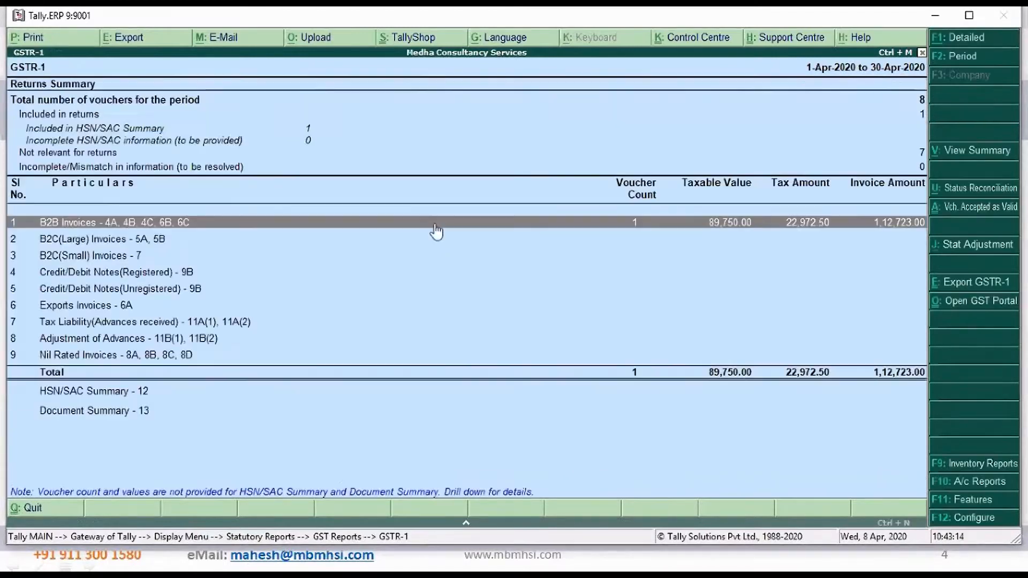
Expand B2B Invoices in GSTR-1, view the Taxable Sales voucher register, and return to the Gateway of Tally
{"action": "key", "text": "shift+Return"}
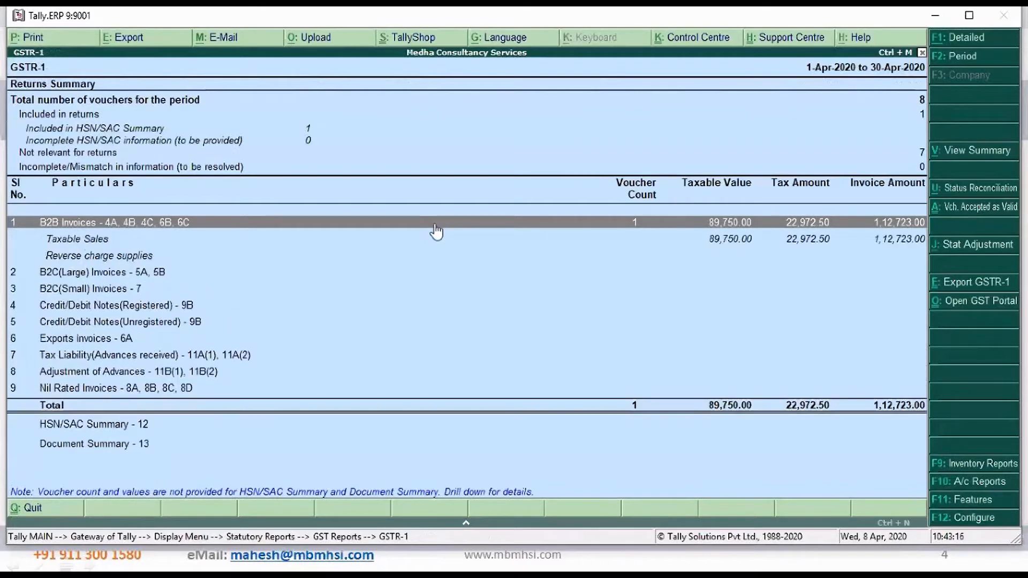
{"action": "key", "text": "Down"}
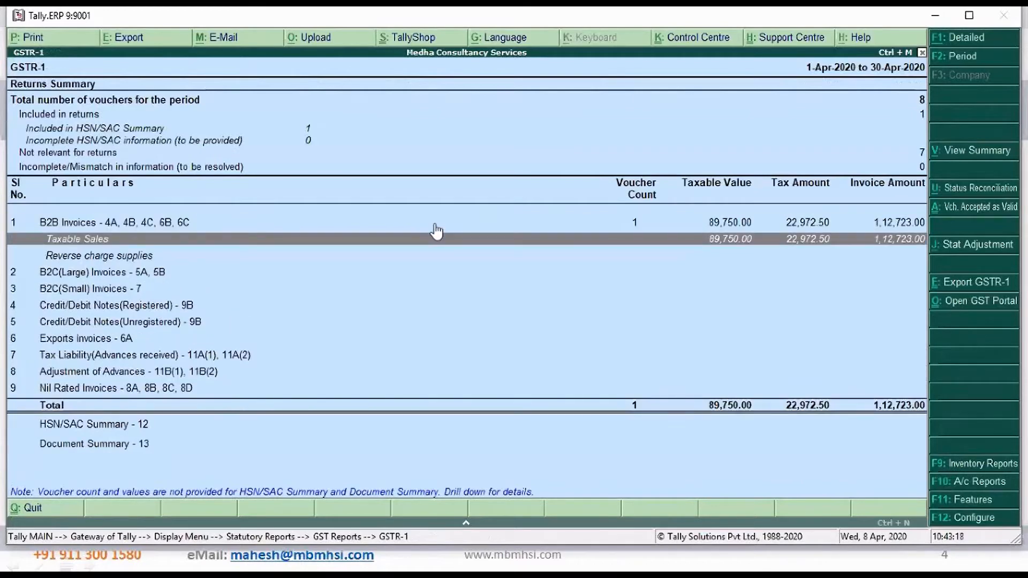
{"action": "key", "text": "Up"}
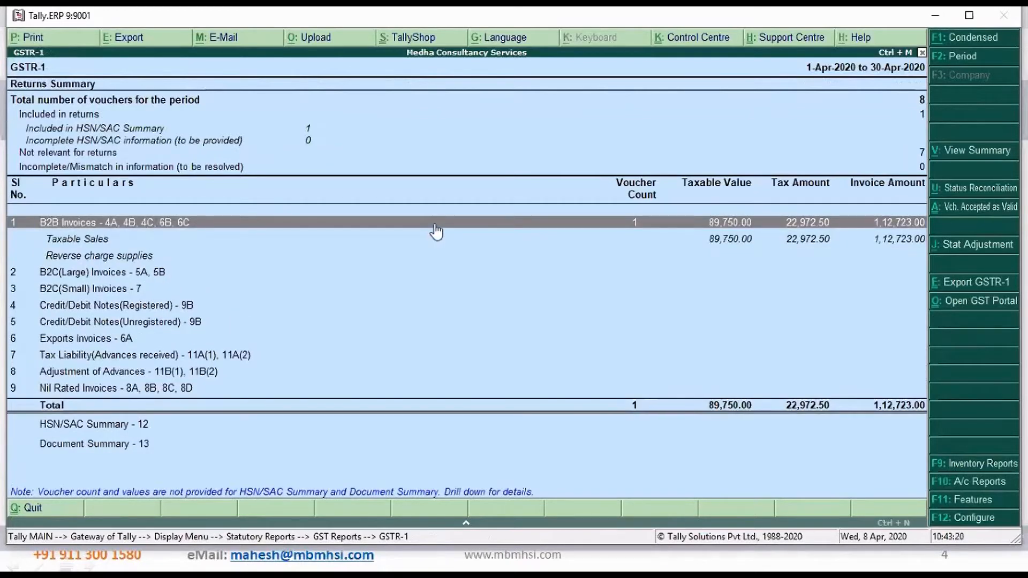
{"action": "key", "text": "Down"}
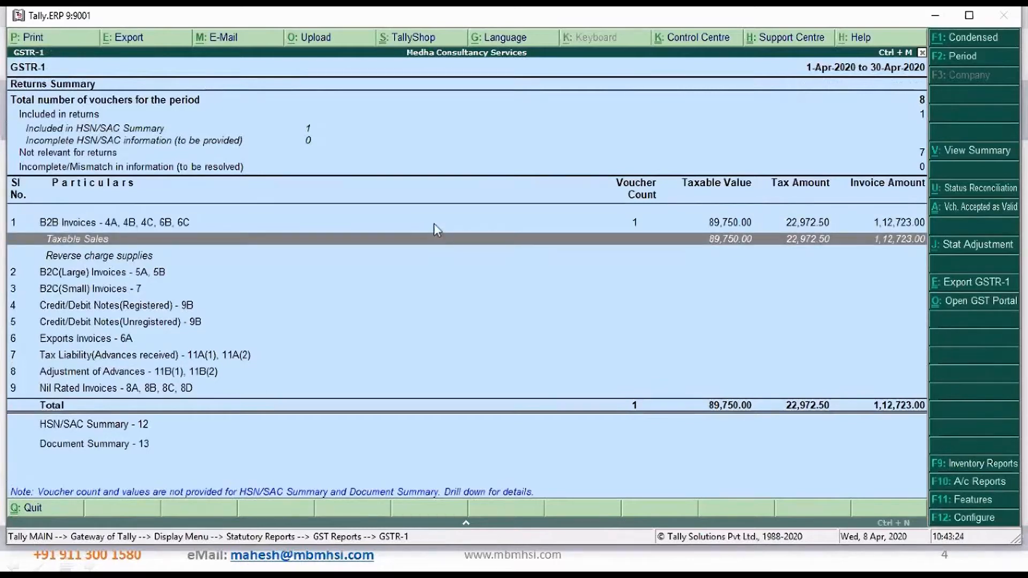
{"action": "key", "text": "Return"}
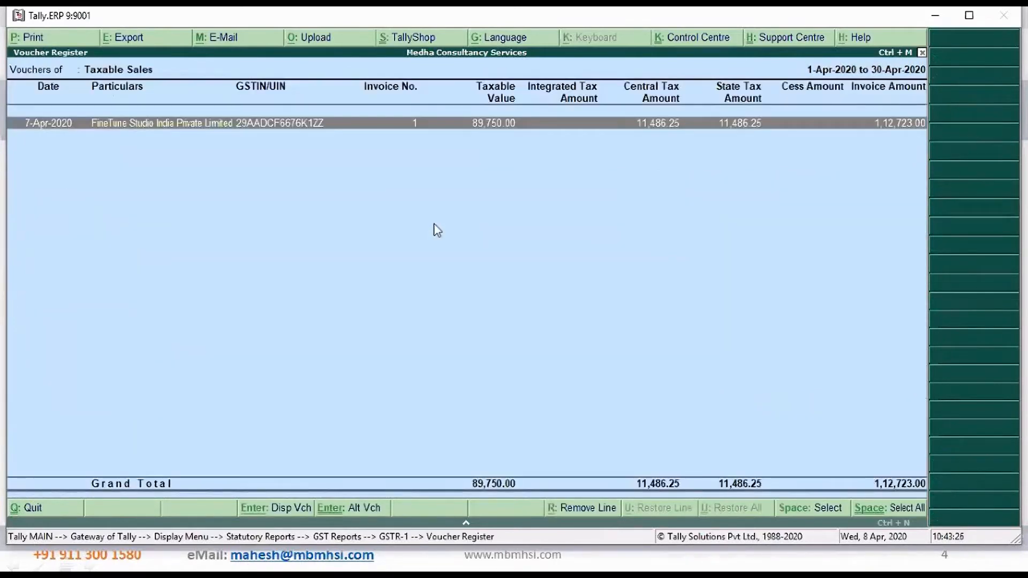
{"action": "key", "text": "Escape"}
{"action": "key", "text": "Escape"}
{"action": "key", "text": "Escape"}
{"action": "key", "text": "Escape"}
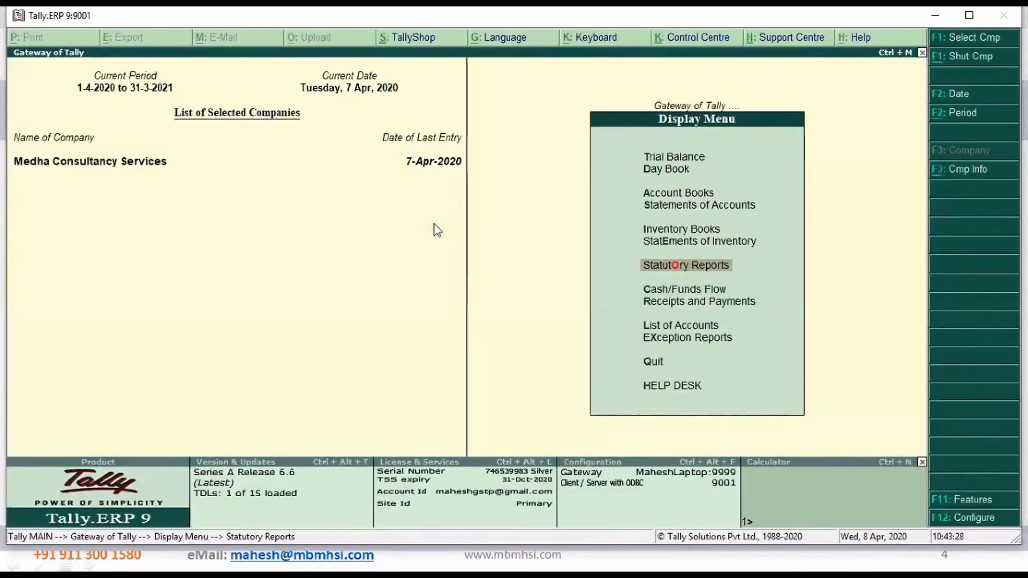
{"action": "key", "text": "Escape"}
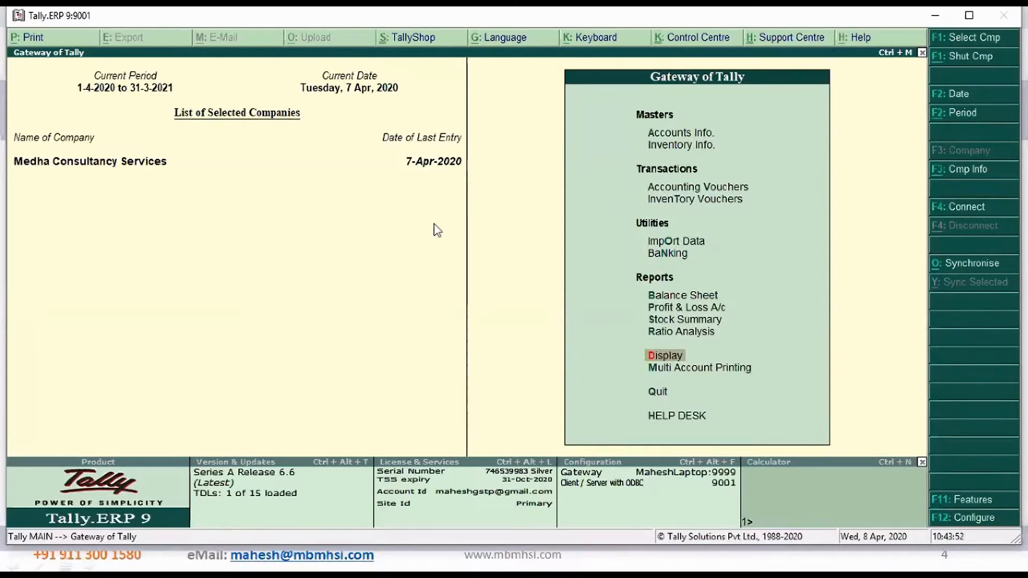
Start a new single ledger named State Bank of India under the Bank Accounts group
{"action": "key", "text": "a"}
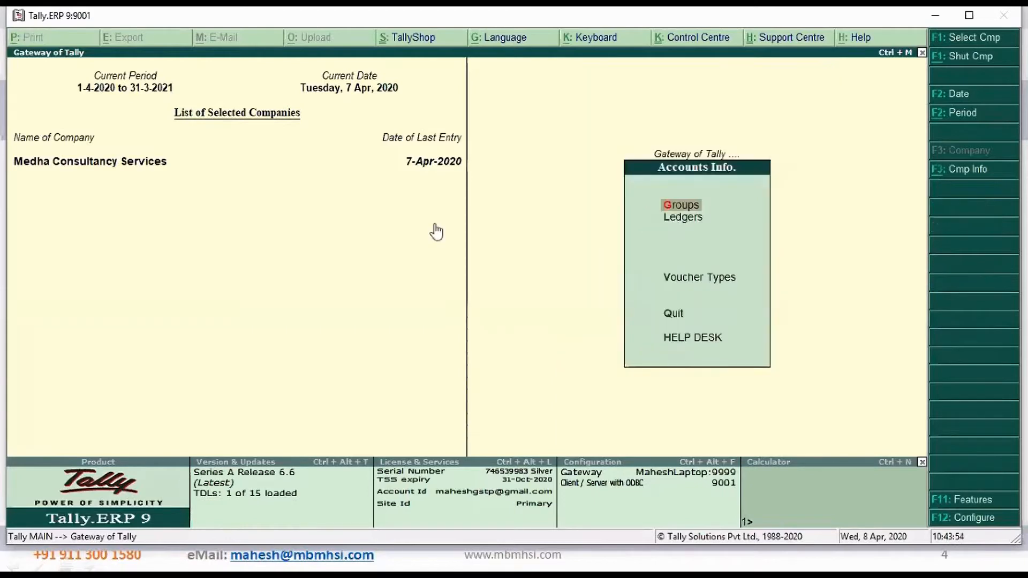
{"action": "key", "text": "Down"}
{"action": "key", "text": "Return"}
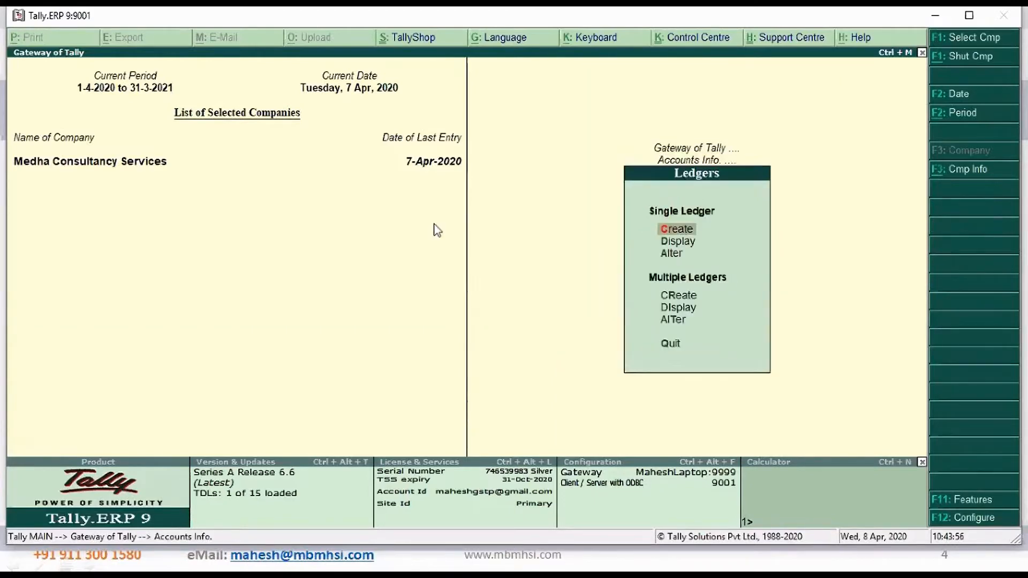
{"action": "key", "text": "Return"}
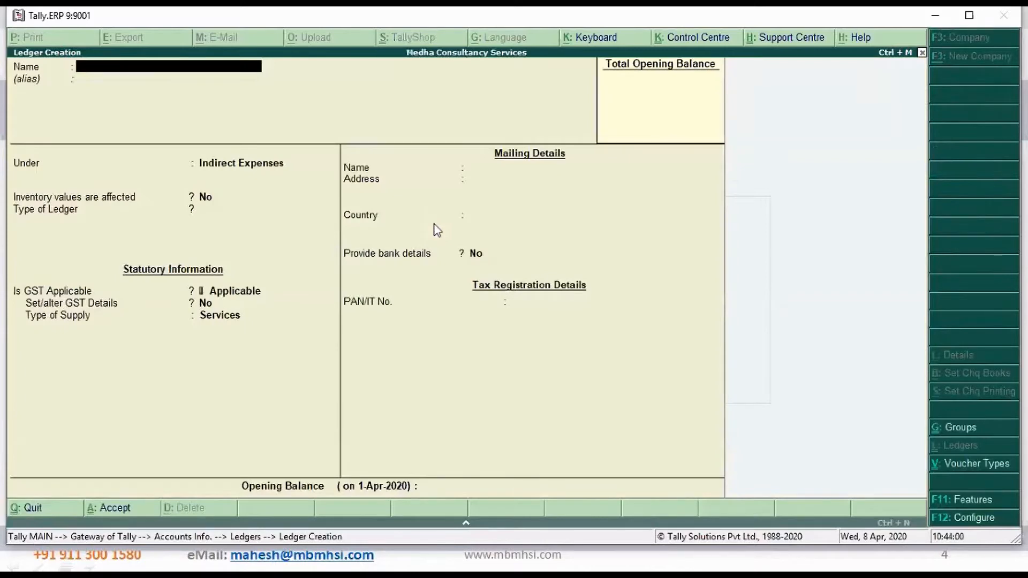
{"action": "type", "text": "State Bank of India"}
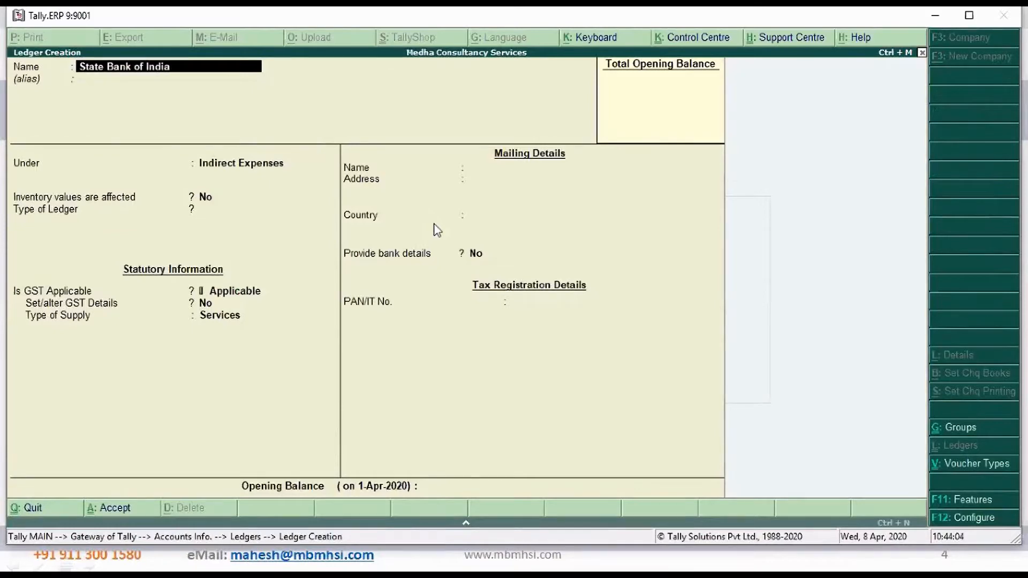
{"action": "key", "text": "Return"}
{"action": "key", "text": "Return"}
{"action": "type", "text": "Ba"}
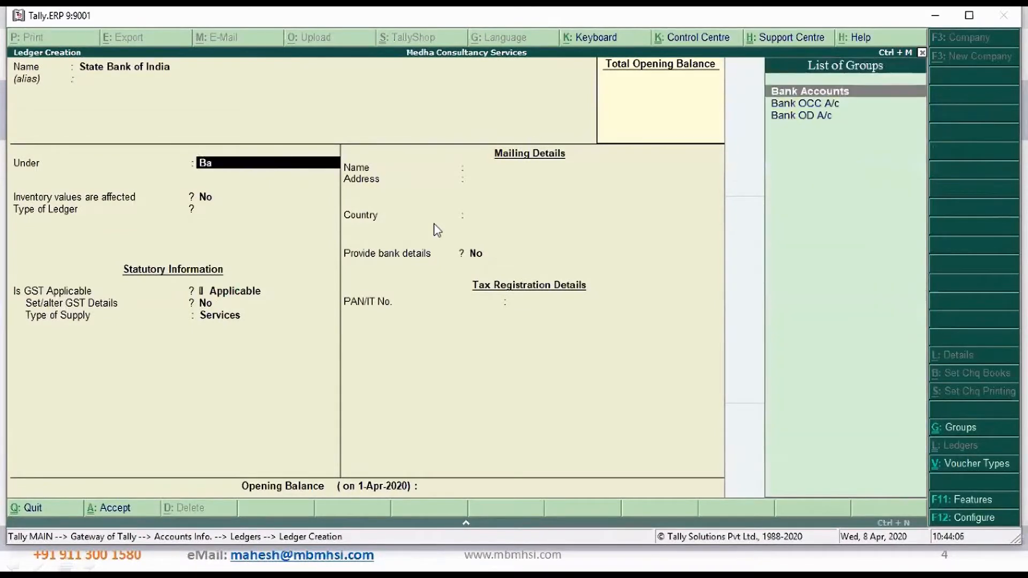
{"action": "key", "text": "Return"}
Enter the bank account number and the IFS code SBIN0007080 in the ledger's bank account details
{"action": "key", "text": "Return"}
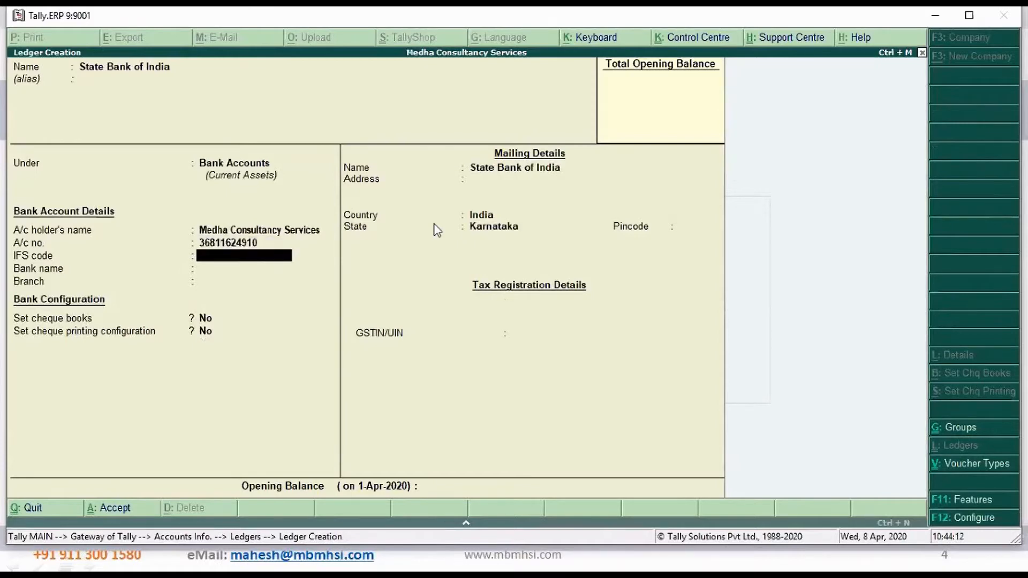
{"action": "type", "text": "SBIN0007080"}
{"action": "key", "text": "Return"}
Set the ledger's bank name to State Bank of India (India)
{"action": "type", "text": "State"}
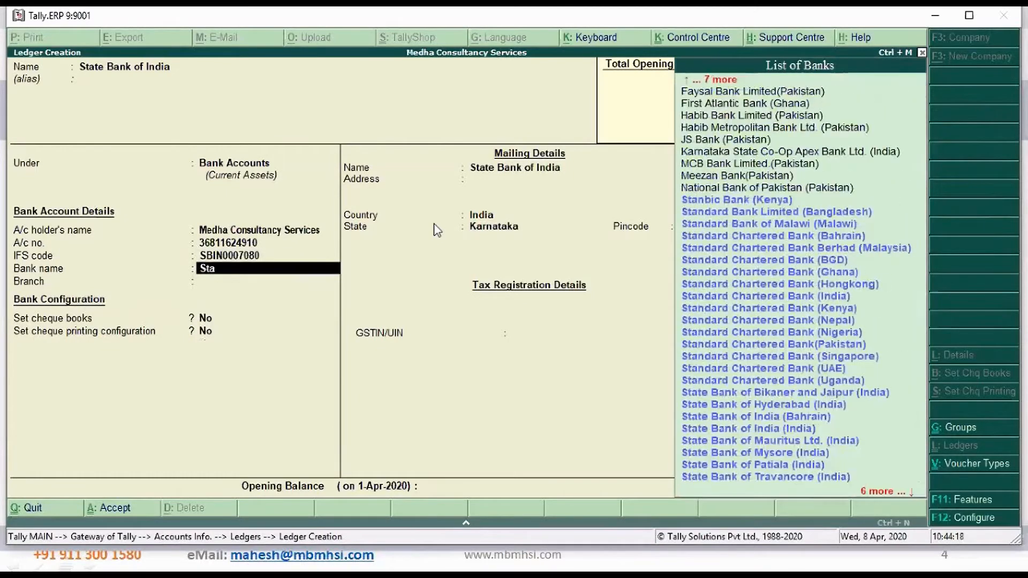
{"action": "key", "text": "Down"}
{"action": "key", "text": "Down"}
{"action": "key", "text": "Down"}
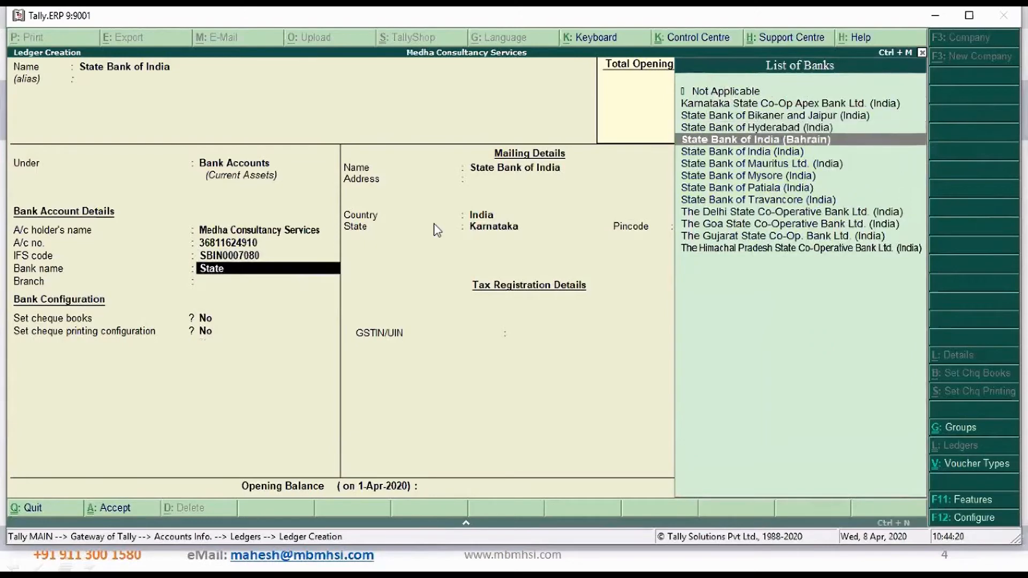
{"action": "key", "text": "Return"}
Enter the branch as Malleswaram, Bengaluru, save the bank ledger, and return to the Gateway of Tally
{"action": "type", "text": "Malleswara"}
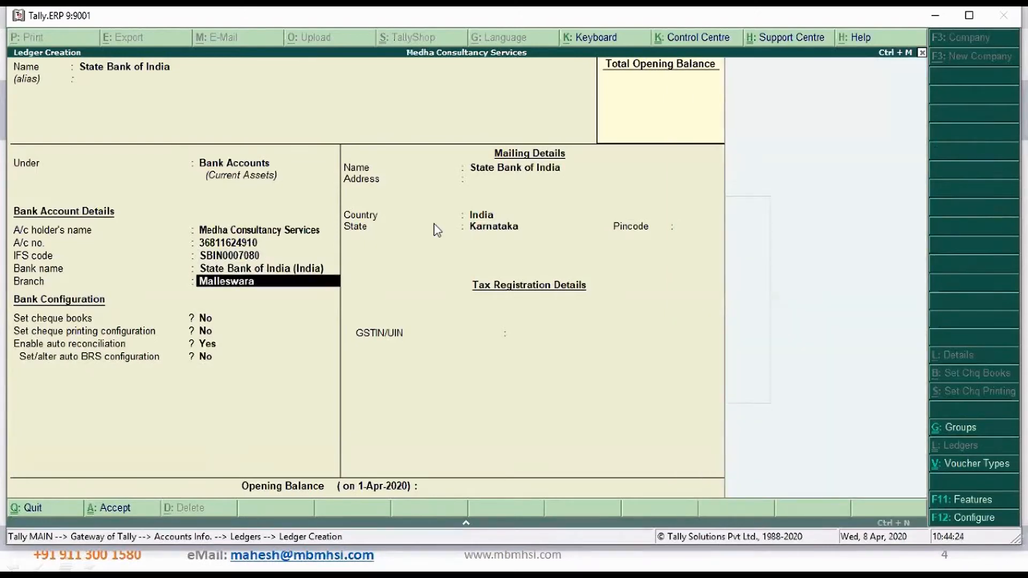
{"action": "type", "text": "m, Bengaluru"}
{"action": "key", "text": "Return"}
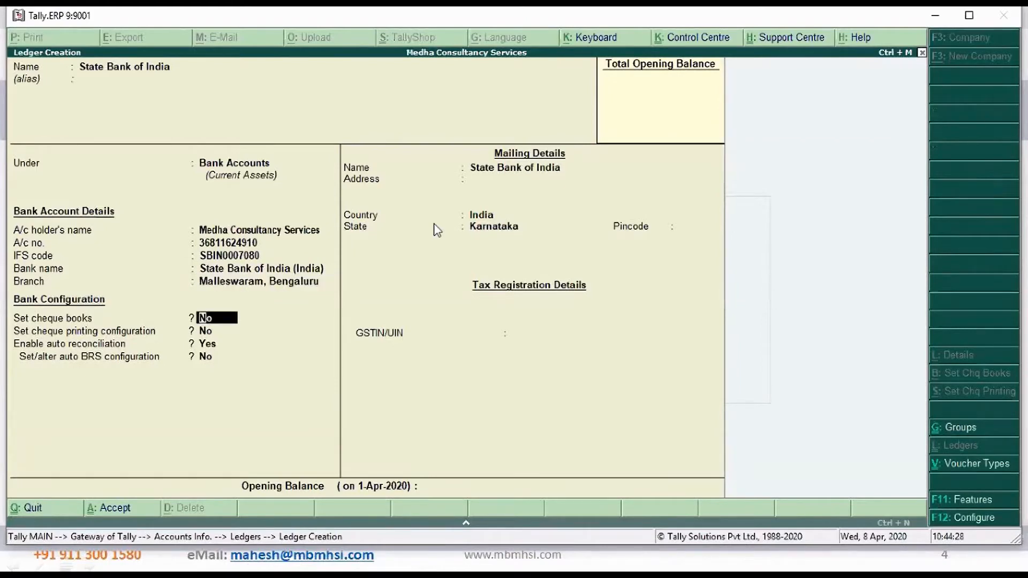
{"action": "key", "text": "ctrl+a"}
{"action": "key", "text": "Escape"}
{"action": "key", "text": "Escape"}
{"action": "key", "text": "Escape"}
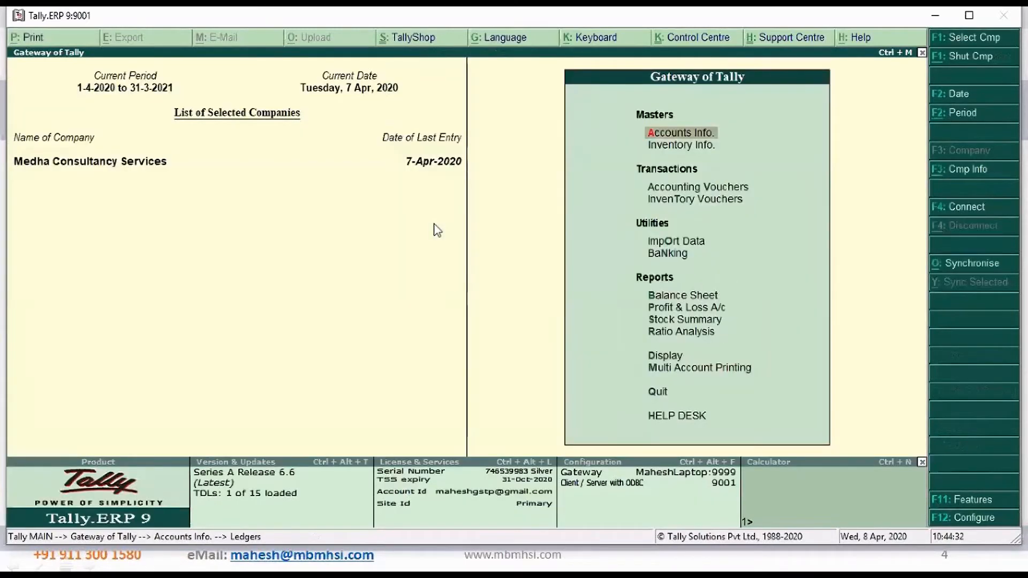
Start a sales voucher dated 8-Apr-2020 and leave its reference number blank
{"action": "key", "text": "v"}
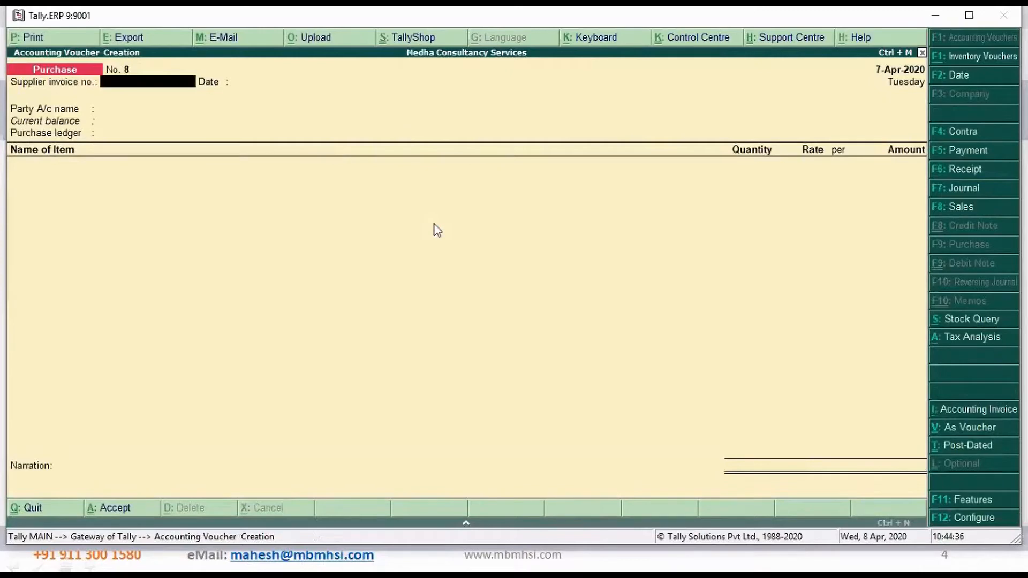
{"action": "key", "text": "F8"}
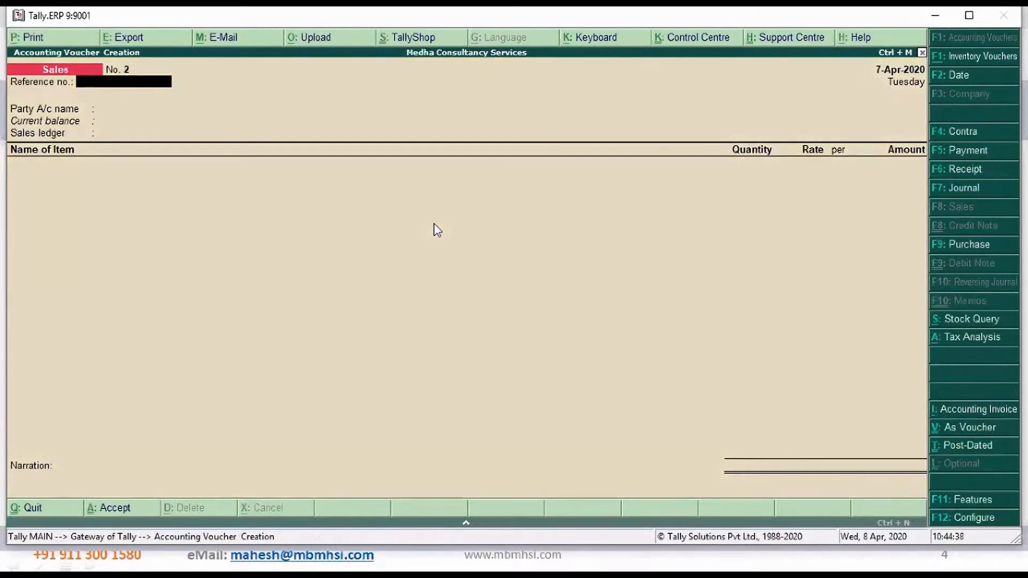
{"action": "key", "text": "F2"}
{"action": "key", "text": "Return"}
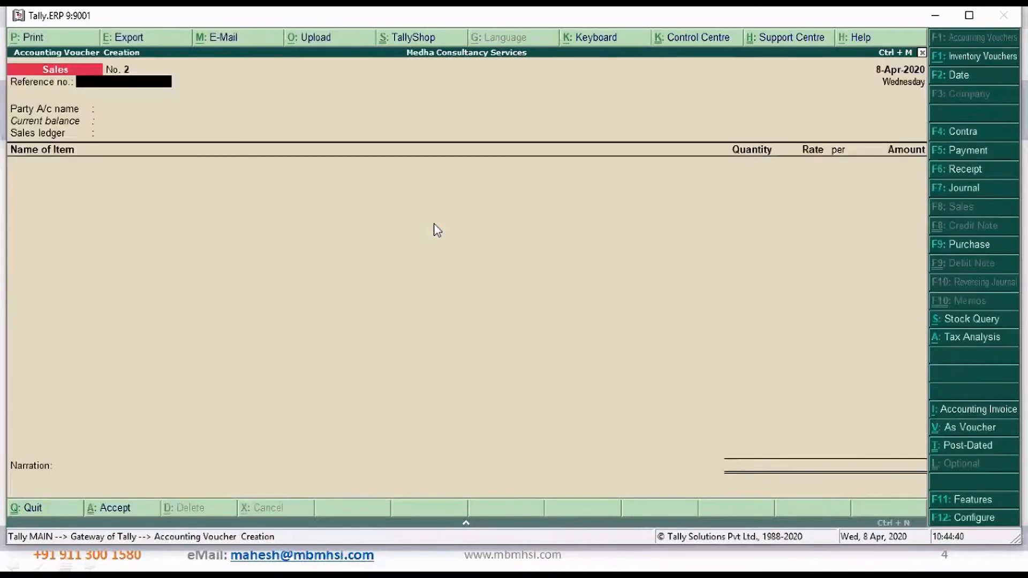
{"action": "key", "text": "Return"}
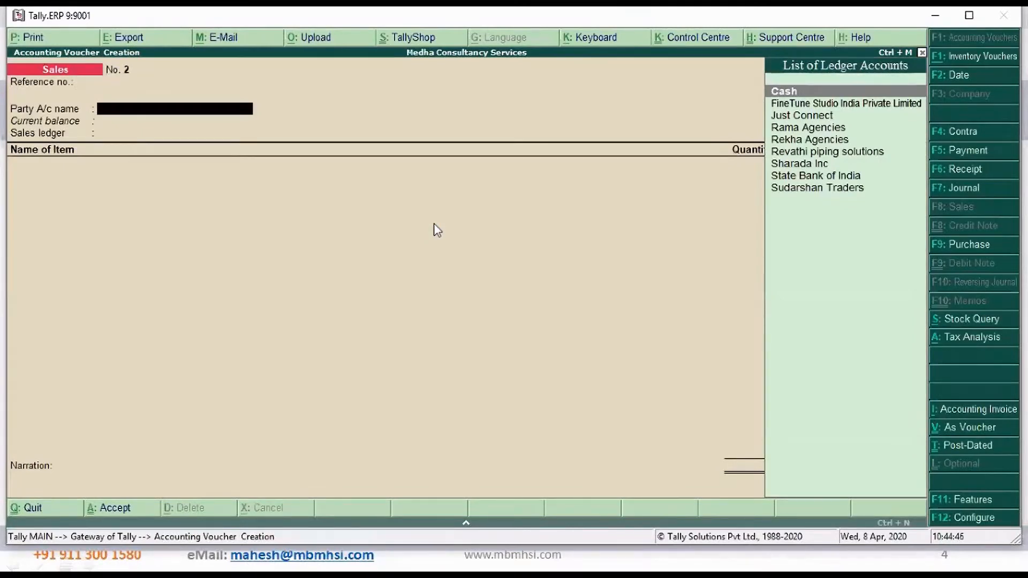
Switch to the details file in Notepad, copy the company name Extrude Hone India Pvt Ltd, and return to Tally.ERP 9
{"action": "key", "text": "alt+Tab"}
{"action": "key", "text": "alt+Tab"}
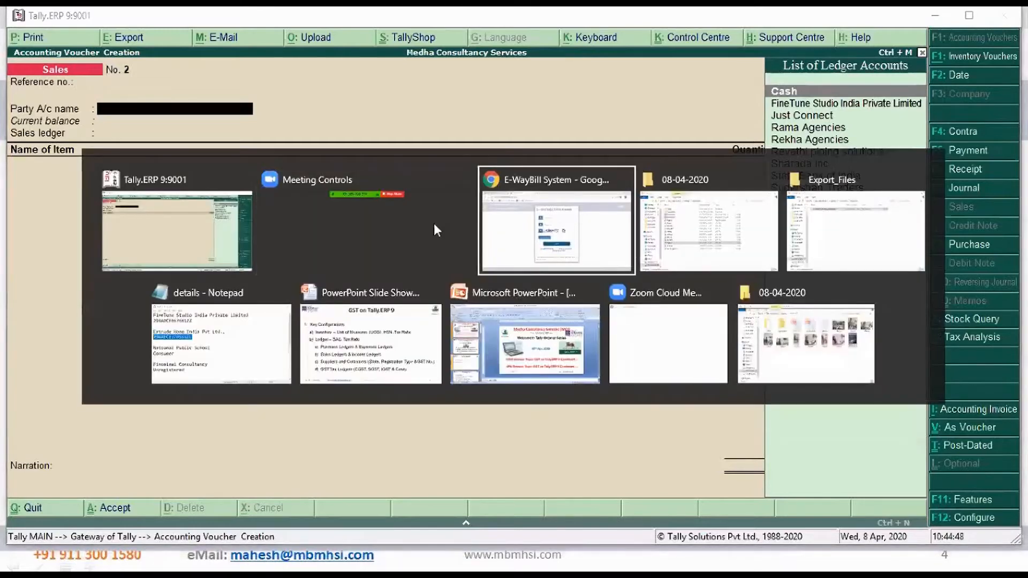
{"action": "key", "text": "alt+Tab"}
{"action": "key", "text": "alt+Tab"}
{"action": "key", "text": "alt+Tab"}
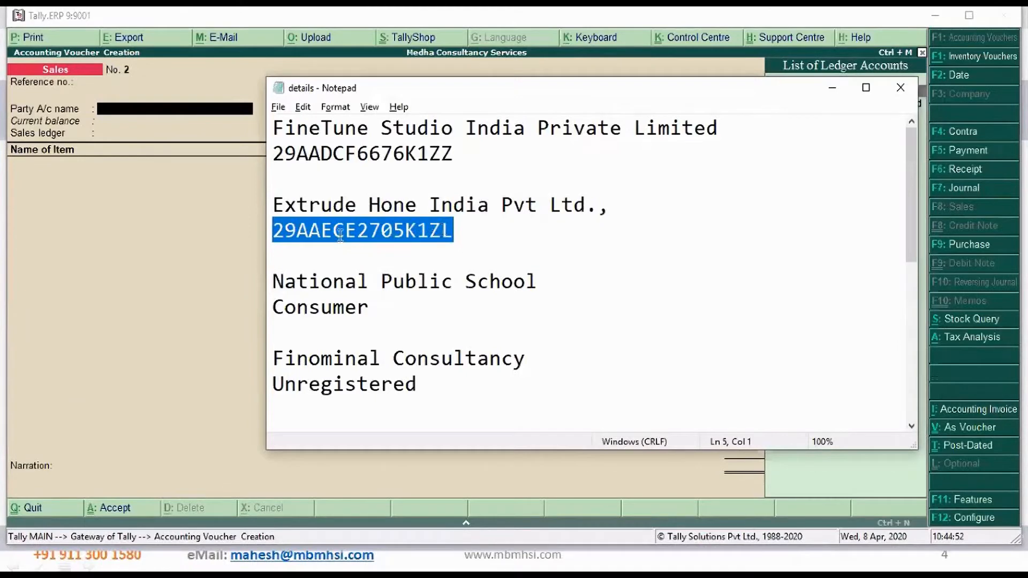
{"action": "left_click", "coordinate": [274, 205]}
{"action": "key", "text": "shift+End"}
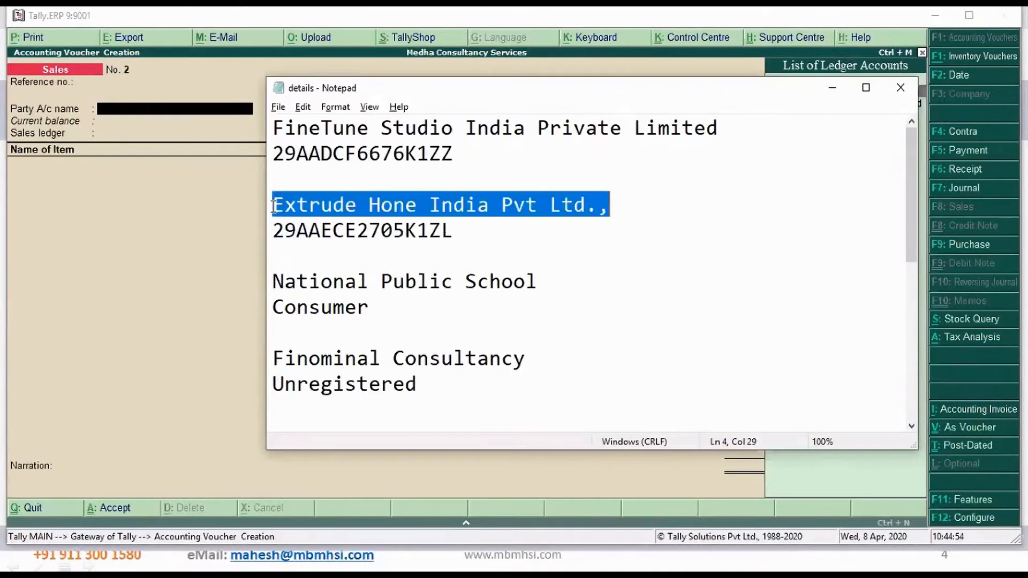
{"action": "key", "text": "shift+Left"}
{"action": "key", "text": "shift+Left"}
{"action": "key", "text": "alt+Tab"}
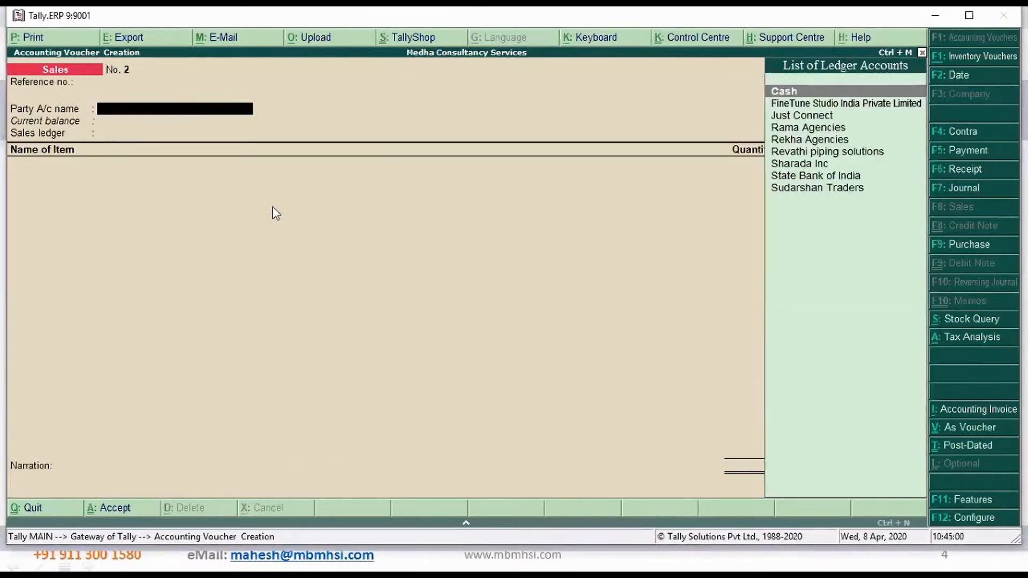
{"action": "key", "text": "Down"}
{"action": "key", "text": "Down"}
{"action": "key", "text": "Down"}
{"action": "key", "text": "Down"}
{"action": "key", "text": "Down"}
{"action": "key", "text": "Up"}
{"action": "key", "text": "Up"}
{"action": "key", "text": "Up"}
{"action": "key", "text": "Up"}
{"action": "key", "text": "Up"}
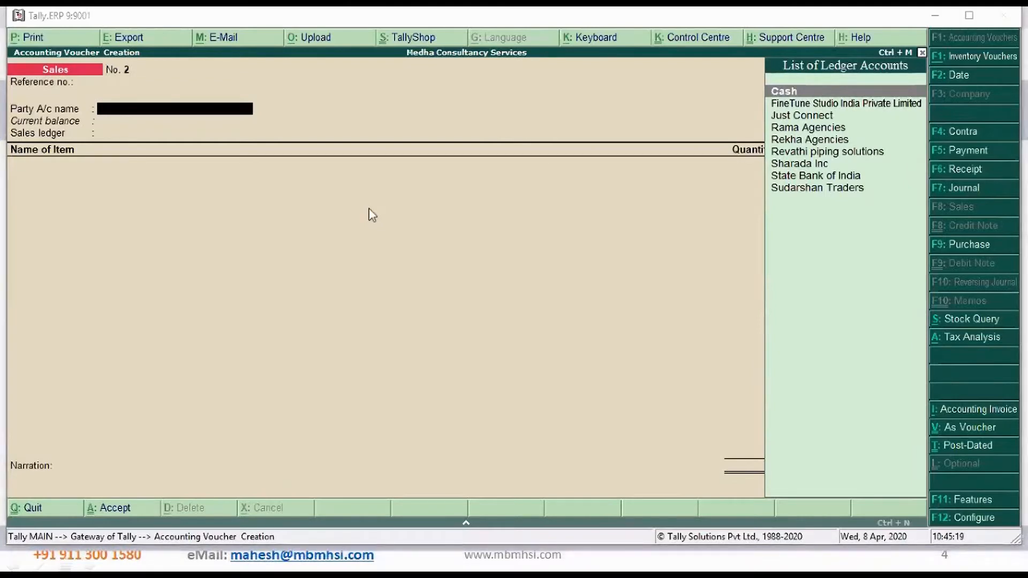
Create a party ledger from the sales voucher, named Extrude Hone India Pvt Ltd, under the Sundry Debtors group
{"action": "key", "text": "alt+c"}
{"action": "type", "text": "Extrude Hone India Pvt Ltd"}
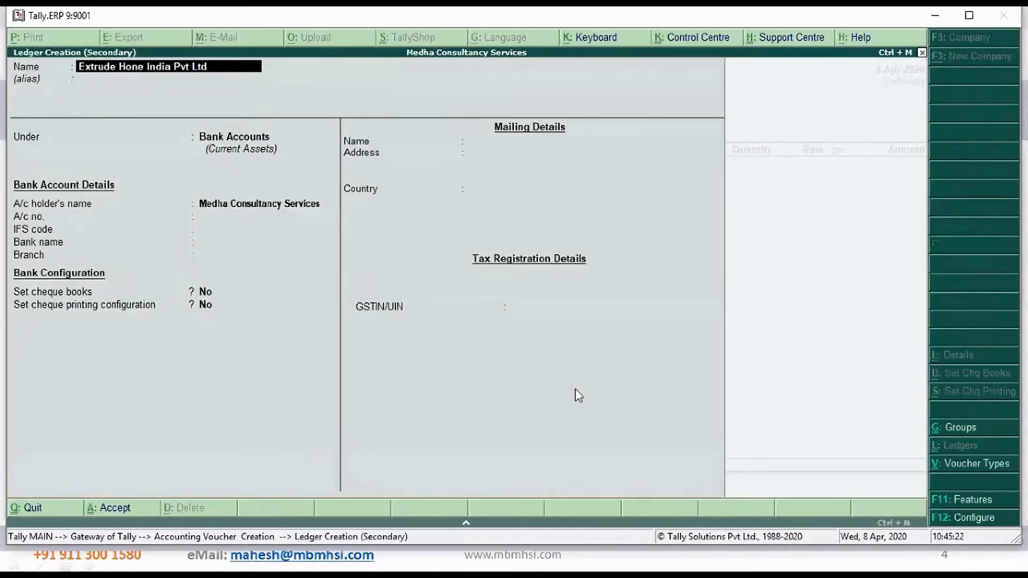
{"action": "key", "text": "Return"}
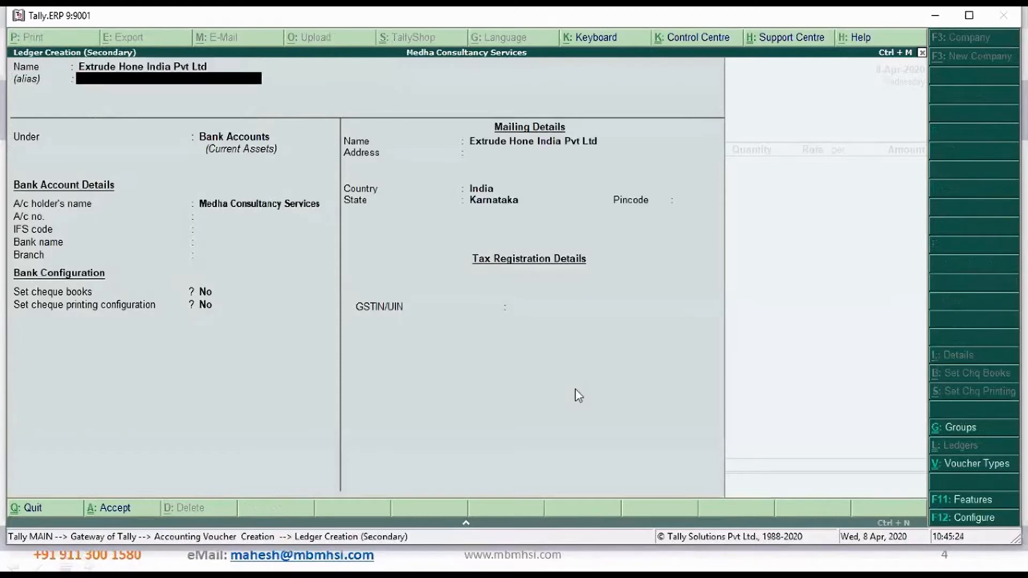
{"action": "key", "text": "Return"}
{"action": "type", "text": "Sun"}
{"action": "key", "text": "Down"}
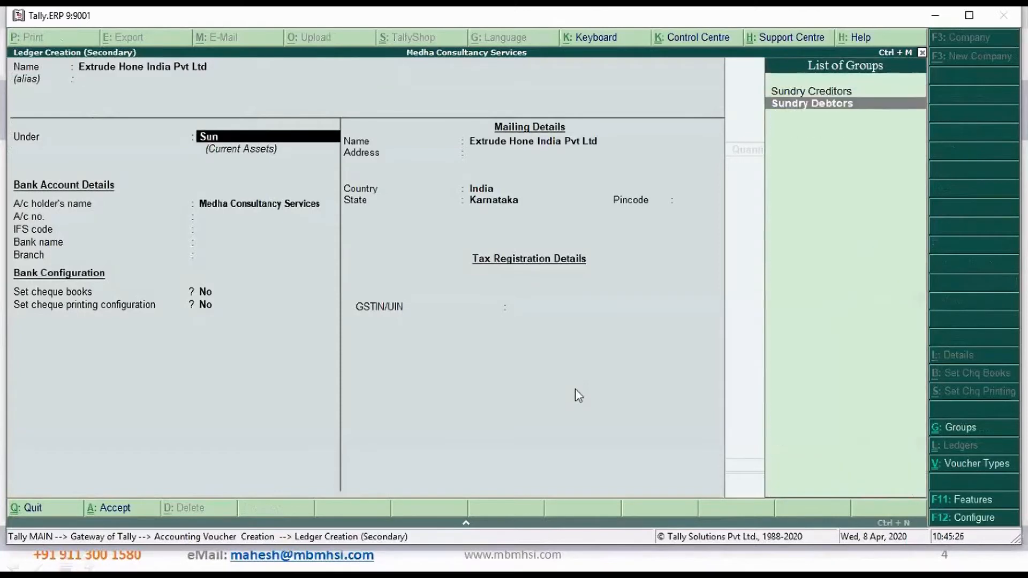
{"action": "key", "text": "Return"}
{"action": "key", "text": "Return"}
{"action": "key", "text": "Return"}
{"action": "key", "text": "Return"}
{"action": "key", "text": "Return"}
{"action": "key", "text": "Return"}
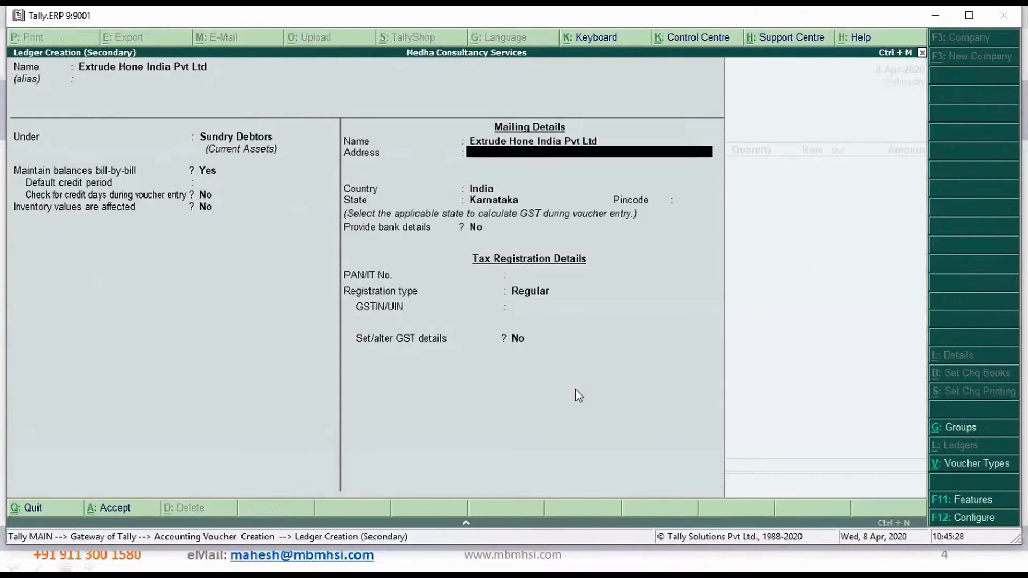
Keep the default balance and mailing name settings, and fill in the customer's address and pincode with state Karnataka, India
{"action": "type", "text": "Yeshwanthpur, Bengaluru"}
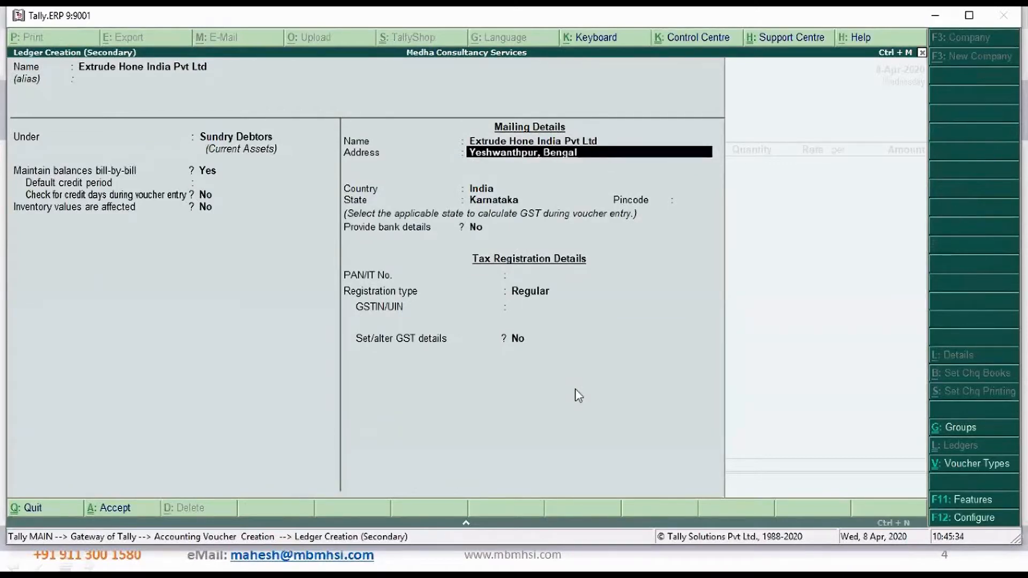
{"action": "key", "text": "Return"}
{"action": "key", "text": "Return"}
{"action": "key", "text": "Return"}
{"action": "key", "text": "Return"}
{"action": "type", "text": "560022"}
Leave bank details at No, switch to the details file in Notepad, and select the PAN portion of Extrude Hone's GSTIN
{"action": "key", "text": "Return"}
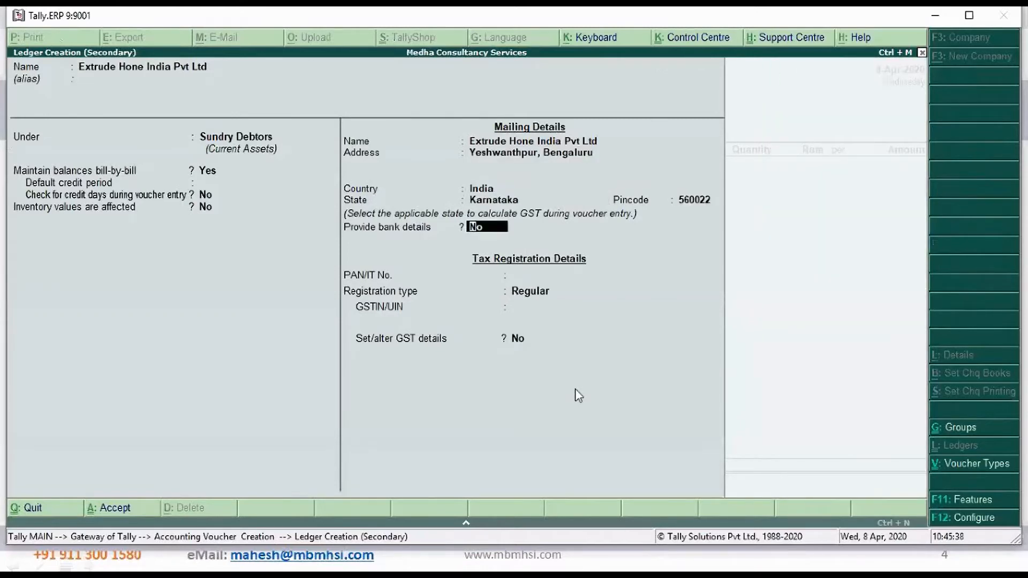
{"action": "key", "text": "Return"}
{"action": "key", "text": "Return"}
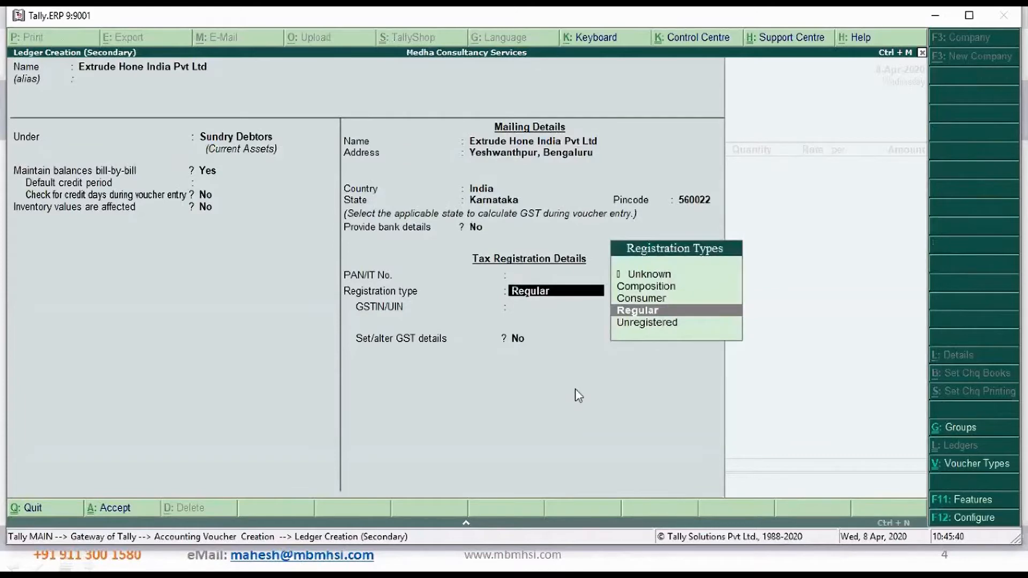
{"action": "key", "text": "Return"}
{"action": "key", "text": "alt+Tab"}
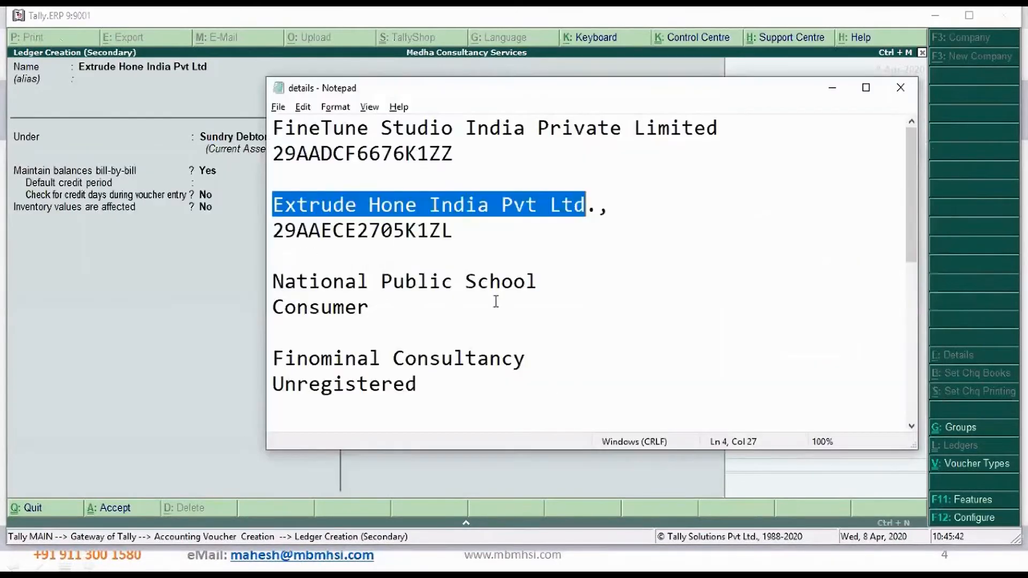
{"action": "left_click_drag", "start_coordinate": [296, 231], "coordinate": [419, 231]}
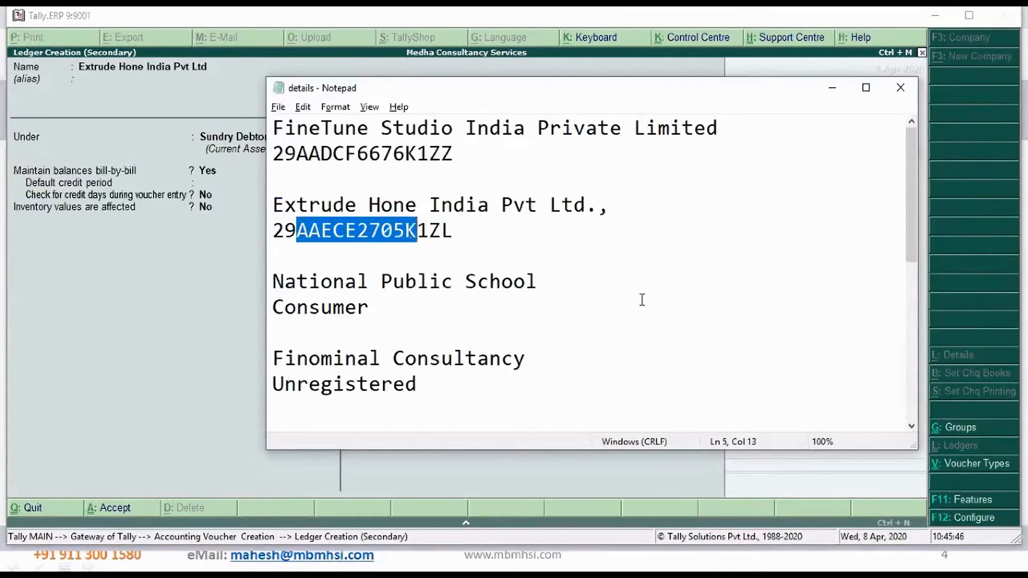
{"action": "key", "text": "alt+Tab"}
{"action": "key", "text": "BackSpace"}
{"action": "key", "text": "BackSpace"}
{"action": "key", "text": "ctrl+alt+v"}
{"action": "key", "text": "Return"}
{"action": "key", "text": "Return"}
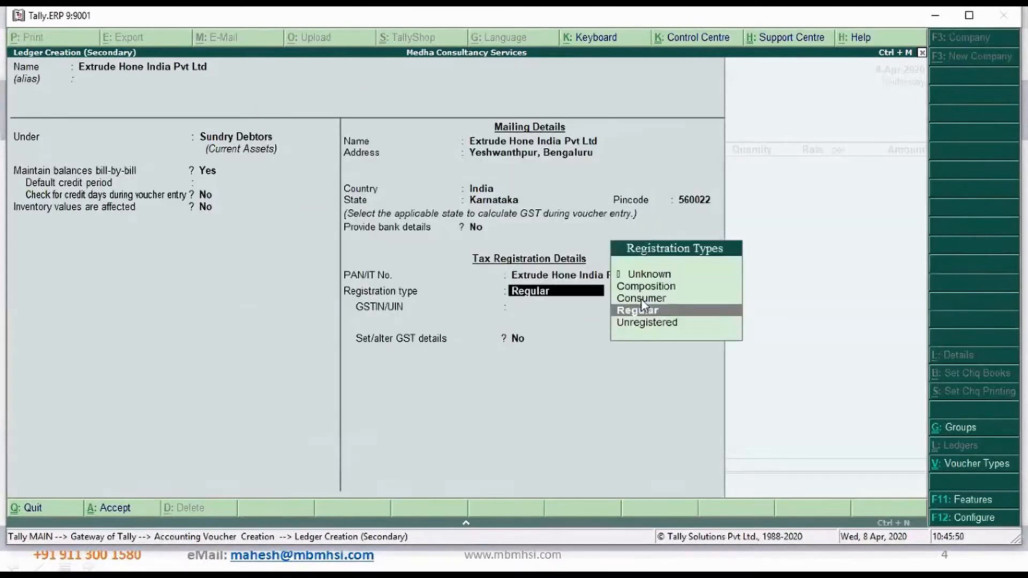
{"action": "key", "text": "BackSpace"}
{"action": "key", "text": "BackSpace"}
Copy the selected PAN from Notepad, enter it as the ledger's PAN/IT No. in Tally.ERP 9, and keep registration type Regular
{"action": "key", "text": "alt+Tab"}
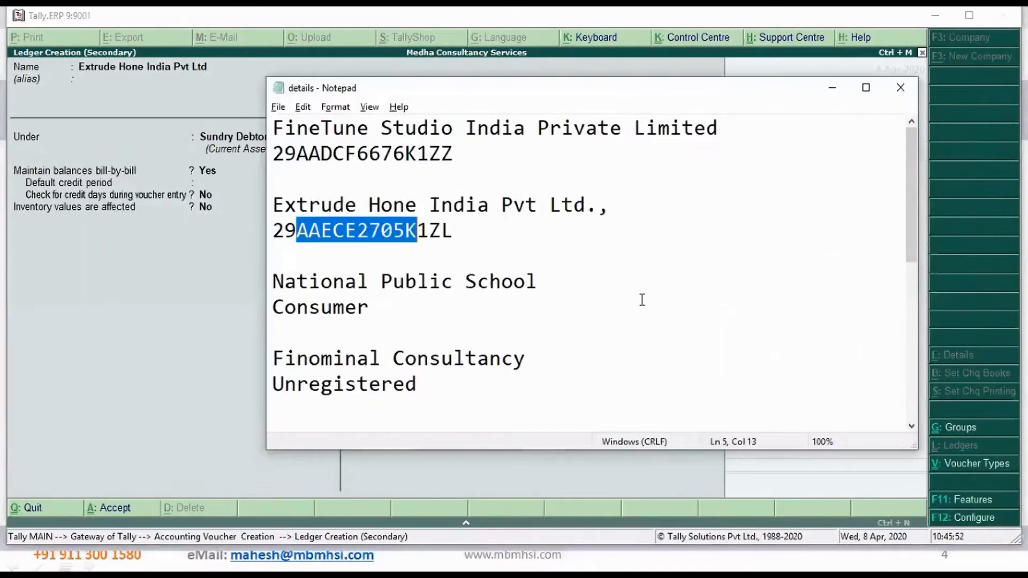
{"action": "key", "text": "alt+Tab"}
{"action": "key", "text": "ctrl+alt+v"}
{"action": "key", "text": "Return"}
{"action": "key", "text": "Return"}
Copy Extrude Hone's complete GSTIN from the details file in Notepad and enter it as the GSTIN/UIN in Tally.ERP 9
{"action": "key", "text": "alt+Tab"}
{"action": "left_click", "coordinate": [537, 233]}
{"action": "key", "text": "shift+Home"}
{"action": "key", "text": "ctrl+c"}
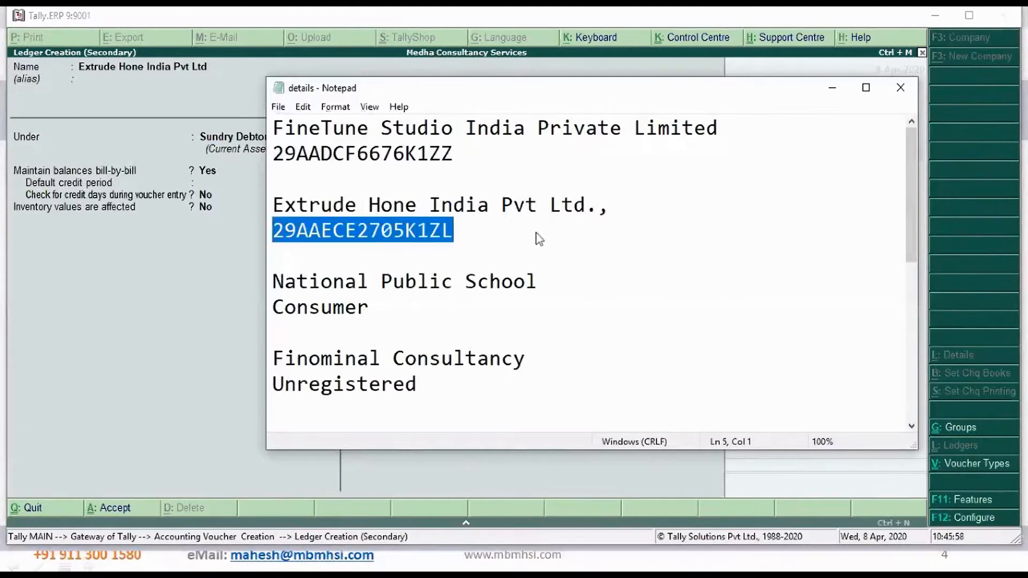
{"action": "key", "text": "alt+Tab"}
{"action": "key", "text": "ctrl+alt+v"}
{"action": "key", "text": "Return"}
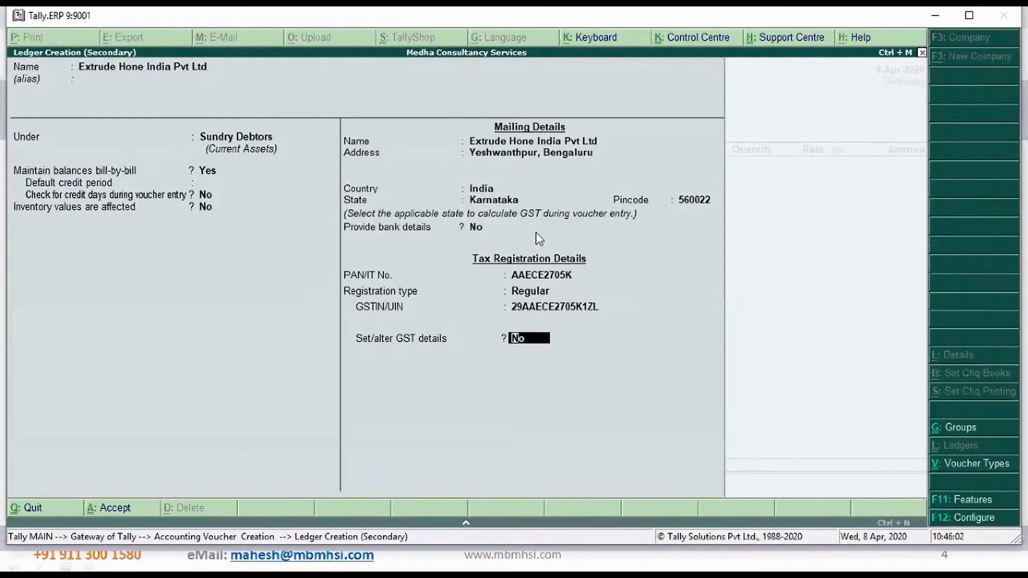
Save the customer ledger with Set/alter GST details at No, and accept the party details with despatch and order fields blank
{"action": "key", "text": "Return"}
{"action": "key", "text": "Return"}
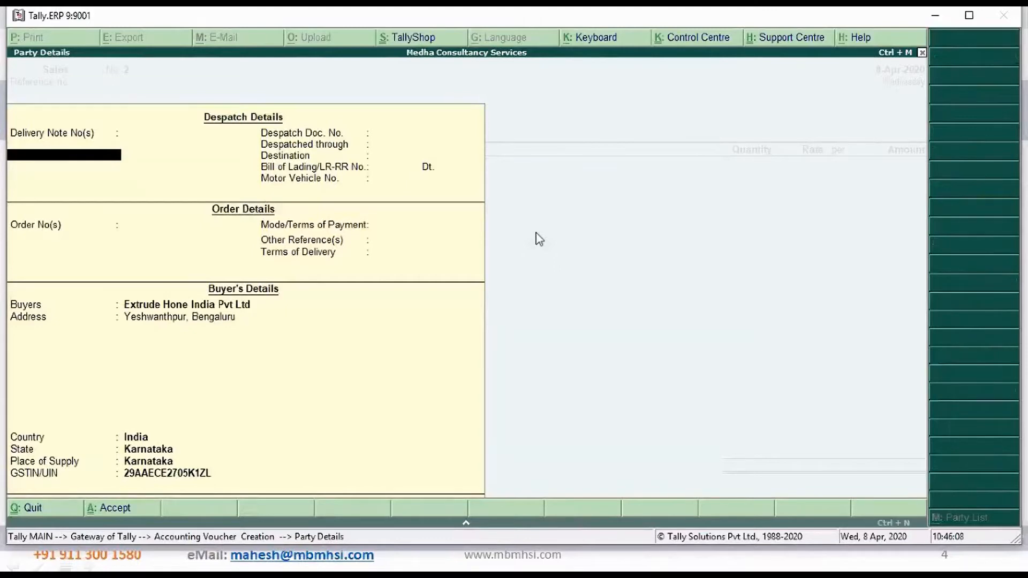
{"action": "key", "text": "ctrl+a"}
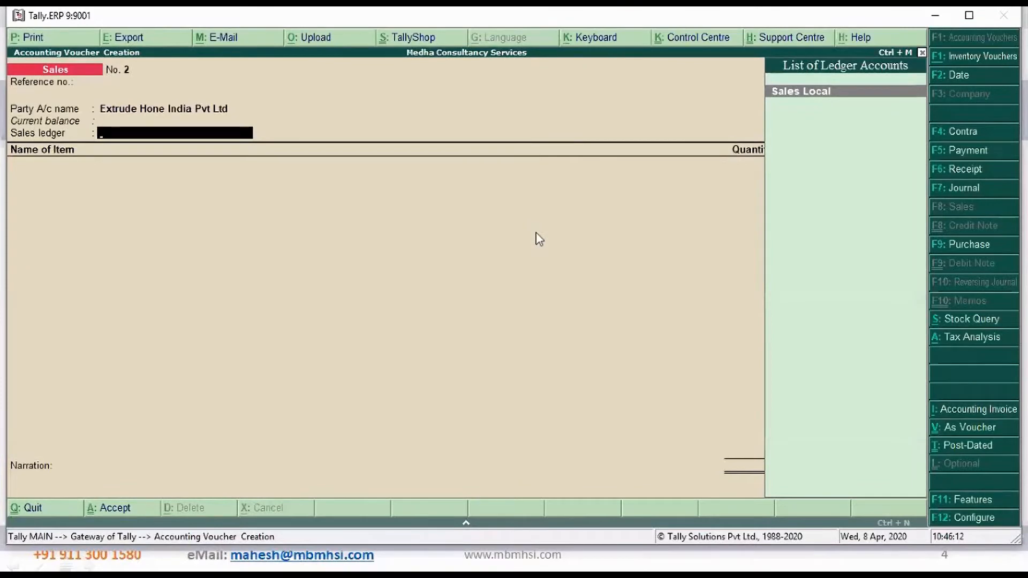
Choose Sales Local as the sales ledger and configure the invoice option Allow modification of tax details for GST
{"action": "key", "text": "Return"}
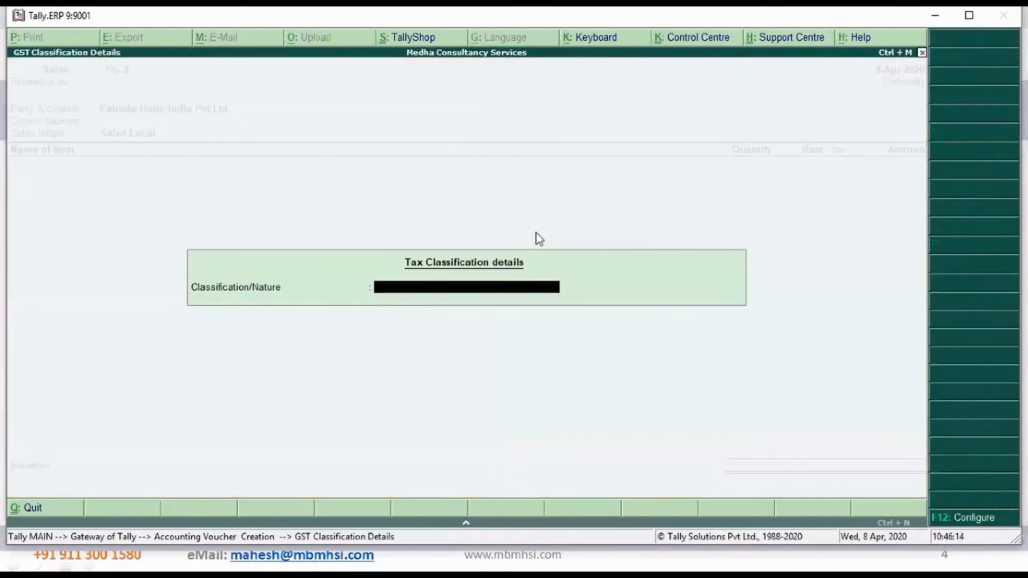
{"action": "key", "text": "Return"}
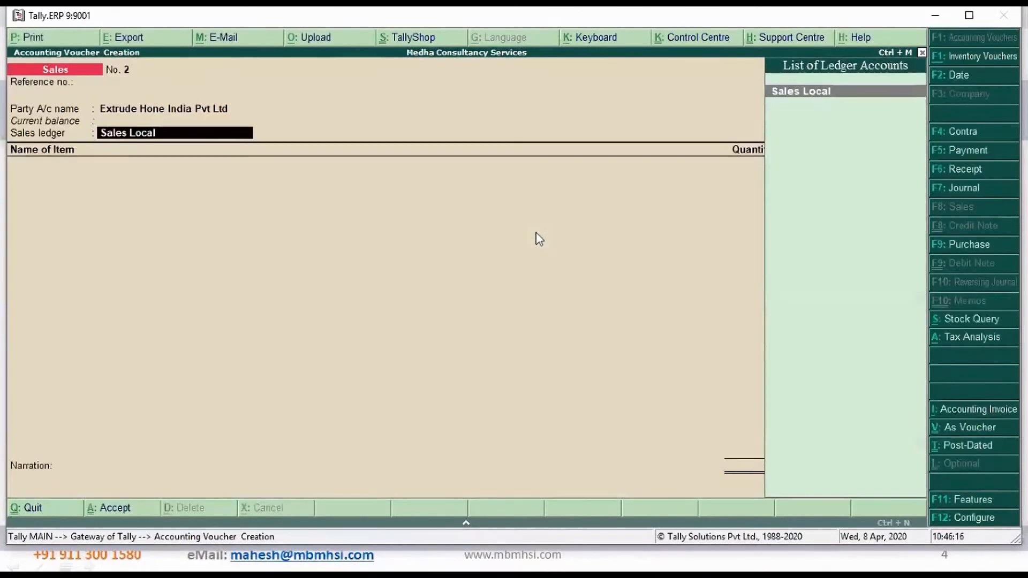
{"action": "left_click", "coordinate": [975, 522]}
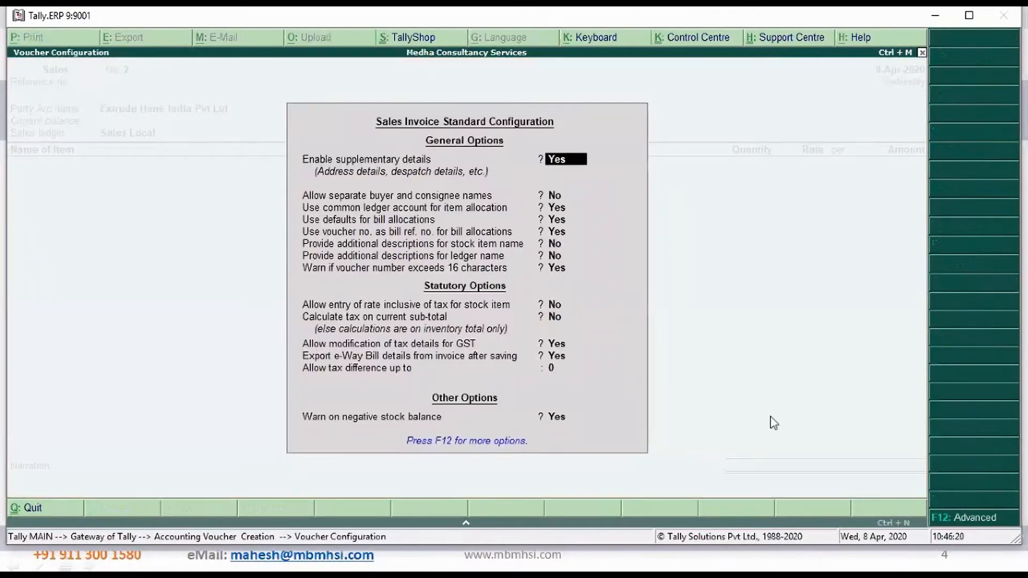
{"action": "left_click", "coordinate": [560, 346]}
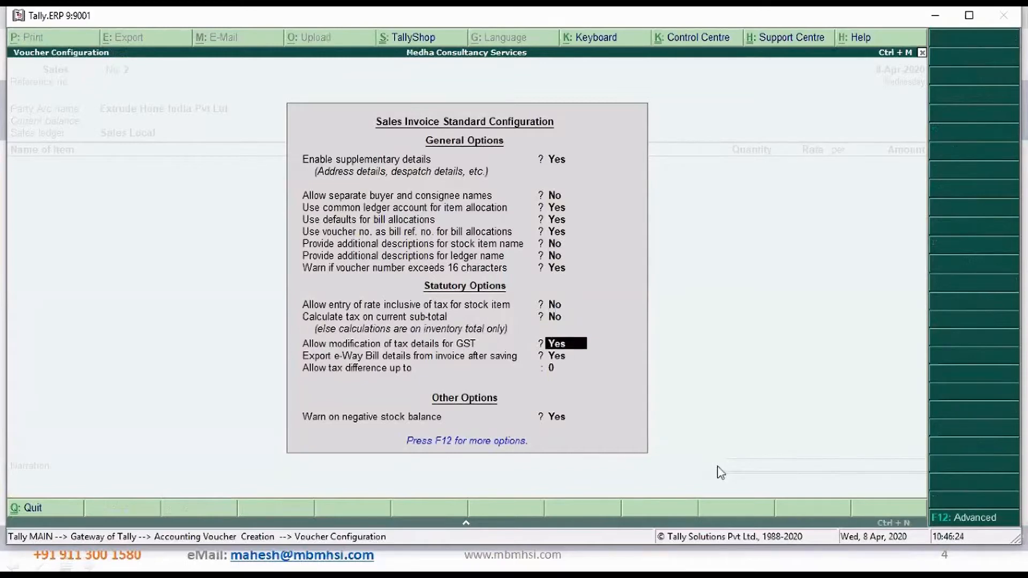
{"action": "type", "text": "y"}
{"action": "key", "text": "Return"}
{"action": "key", "text": "ctrl+a"}
{"action": "key", "text": "Return"}
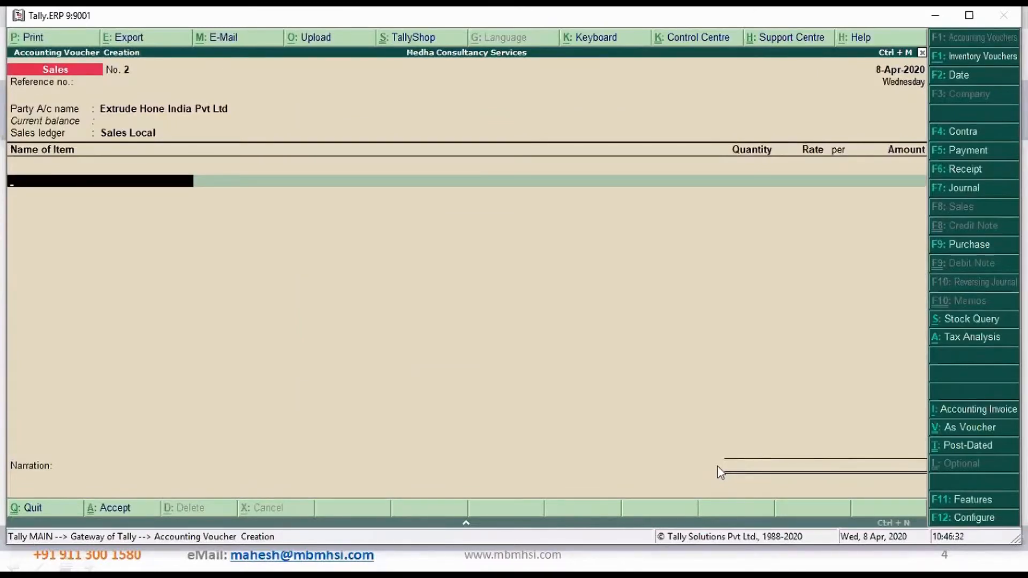
Add Apple IPhone to the invoice with a quantity of 2 Nos at a rate of 70,000.00
{"action": "type", "text": "A"}
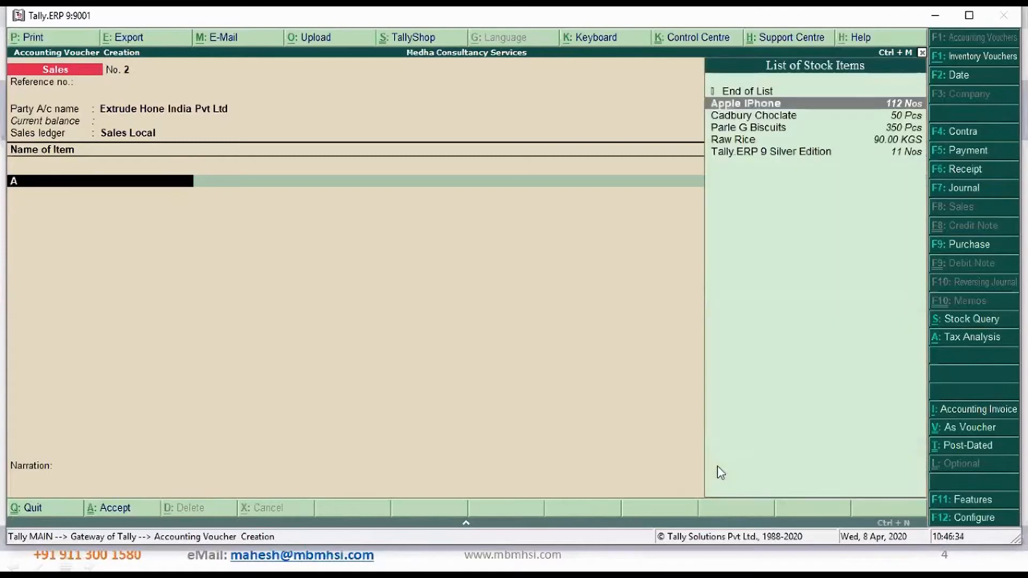
{"action": "key", "text": "Return"}
{"action": "type", "text": "2"}
{"action": "key", "text": "Return"}
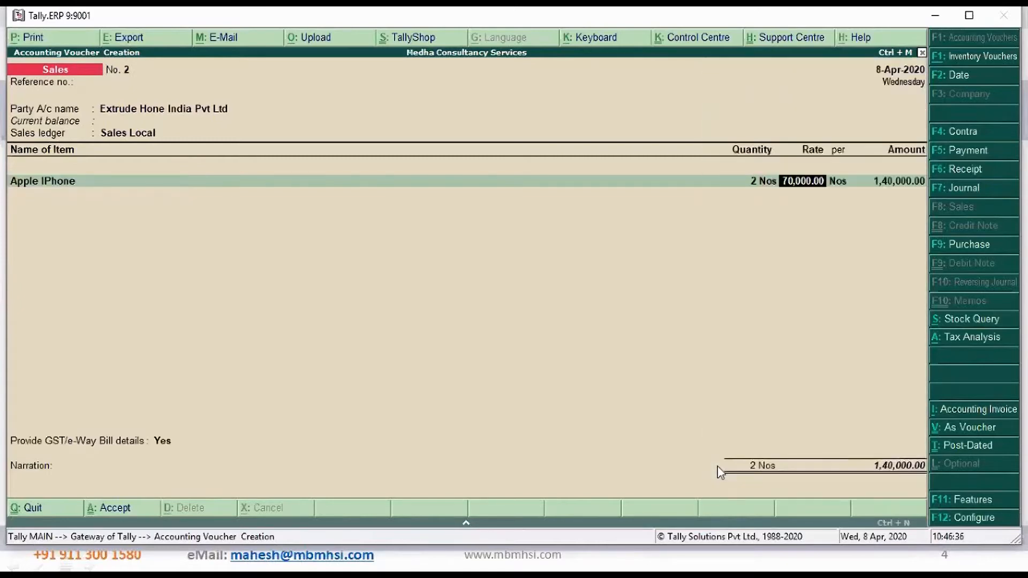
{"action": "key", "text": "Return"}
{"action": "key", "text": "Return"}
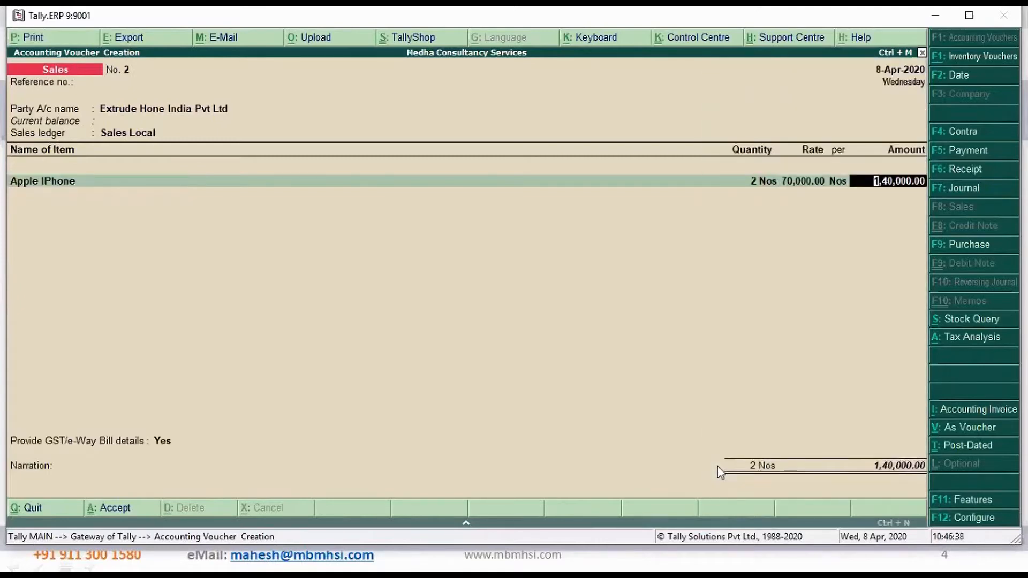
{"action": "key", "text": "Return"}
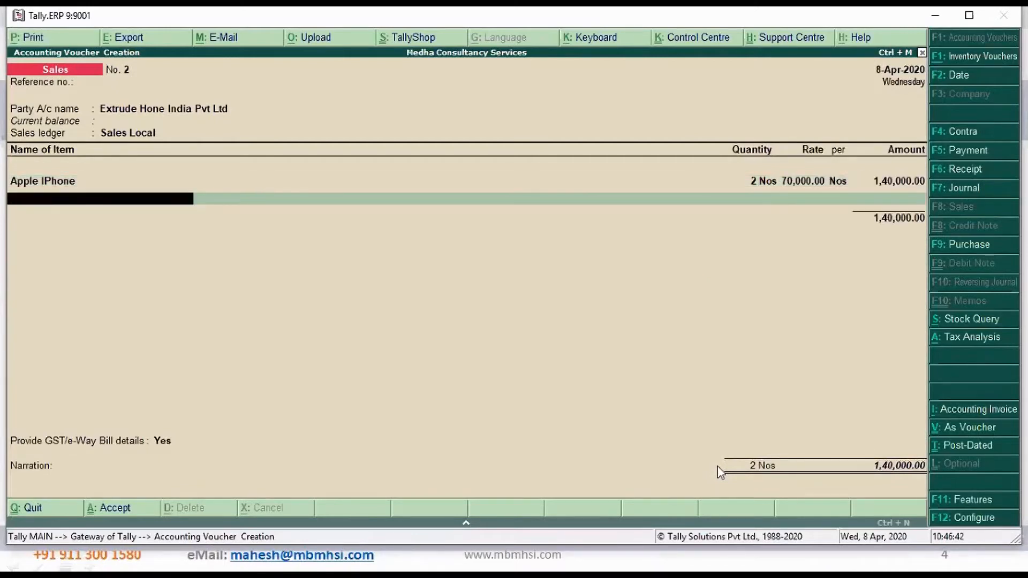
Add Cadbury Choclate to the invoice with a quantity of 10 Pcs at a rate of 20.00
{"action": "type", "text": "C"}
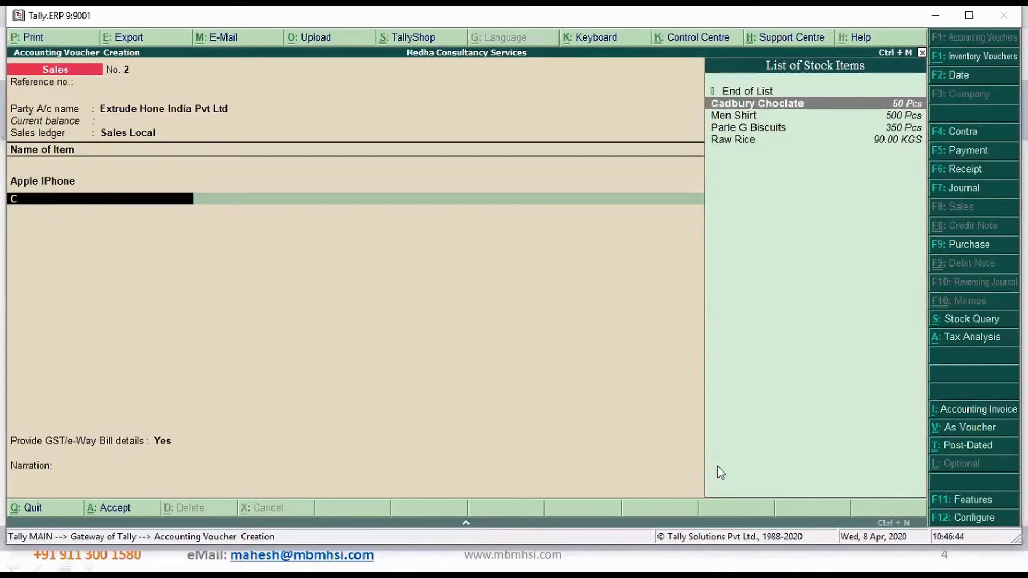
{"action": "key", "text": "Return"}
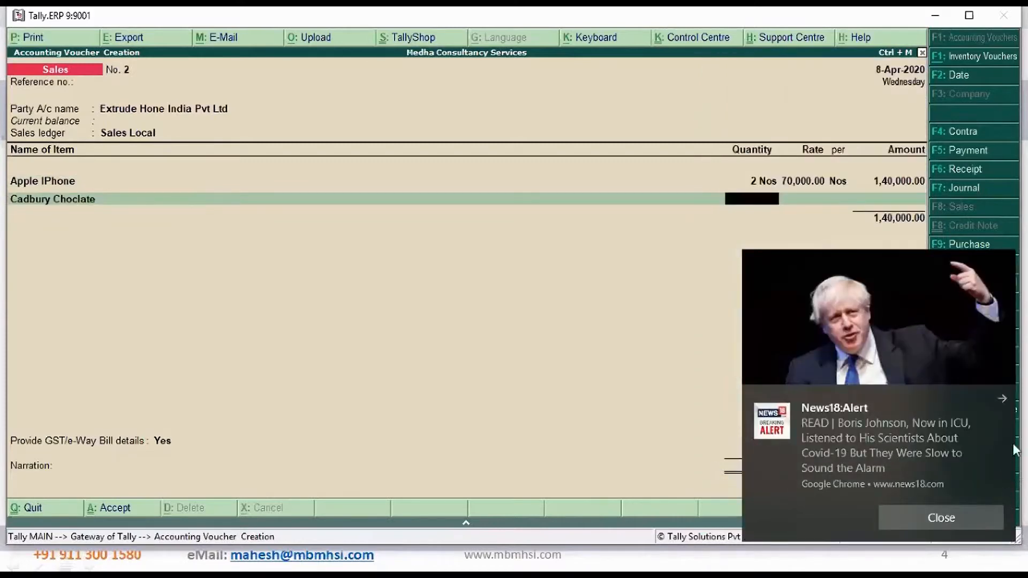
{"action": "left_click", "coordinate": [1002, 399]}
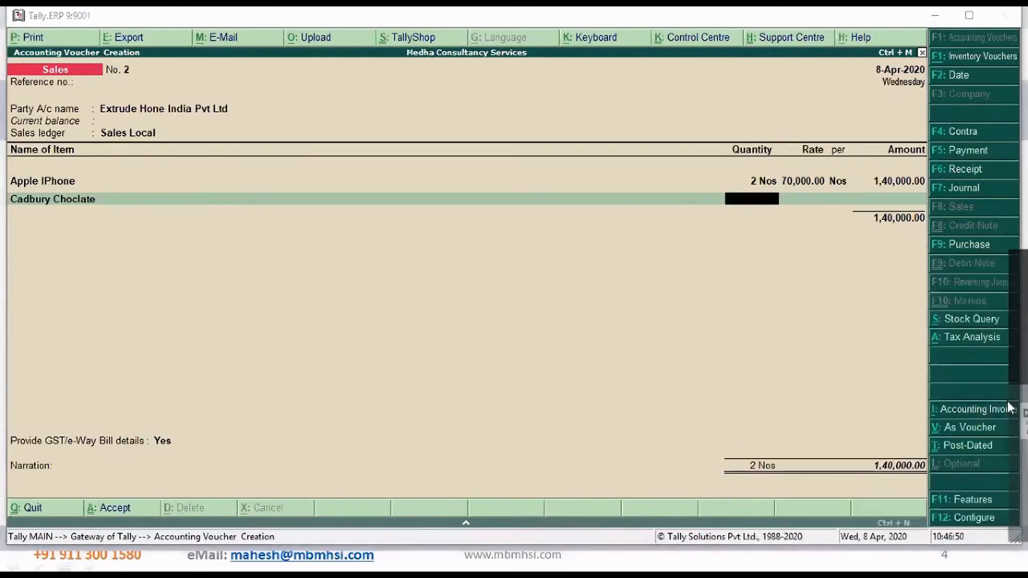
{"action": "left_click", "coordinate": [756, 209]}
{"action": "type", "text": "100"}
{"action": "key", "text": "Return"}
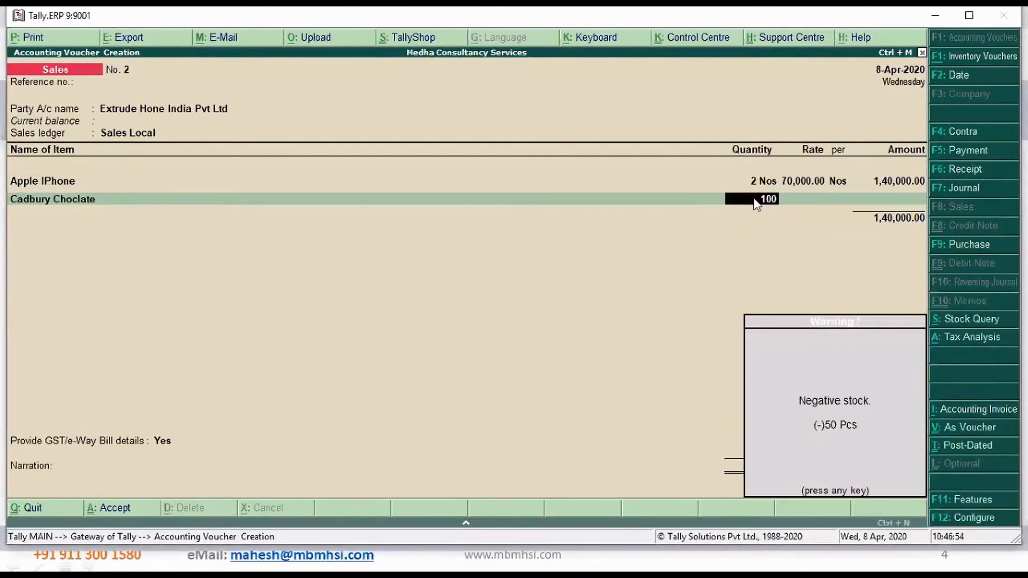
{"action": "key", "text": "Return"}
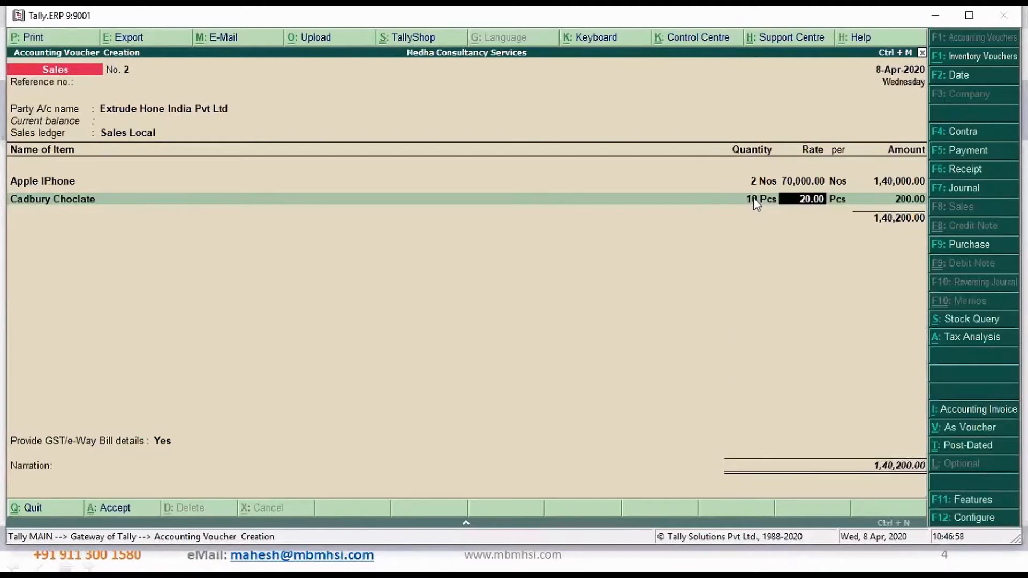
{"action": "key", "text": "Return"}
{"action": "key", "text": "Return"}
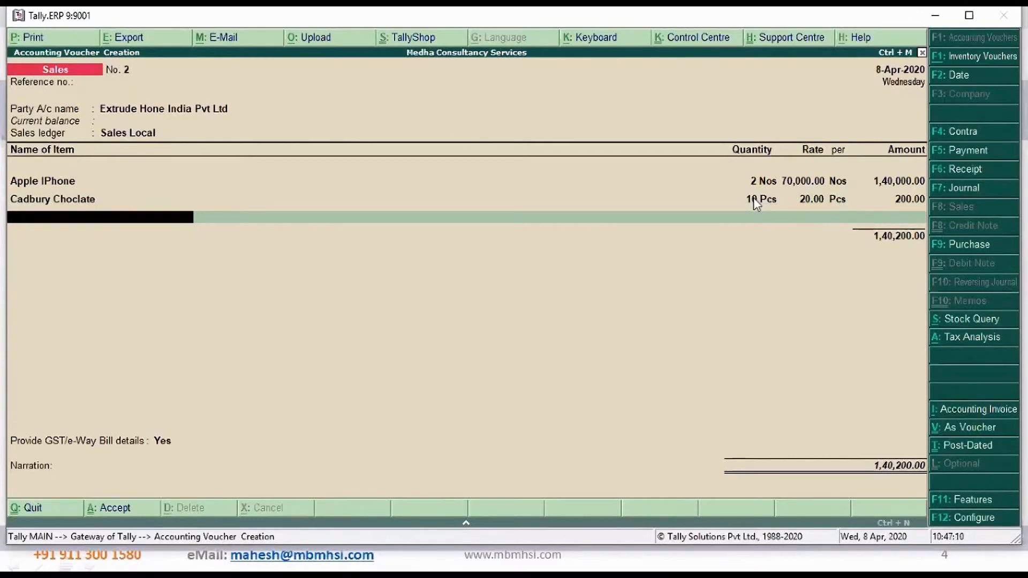
End the stock item entries and look through the ledger accounts for a freight charge ledger
{"action": "type", "text": "F"}
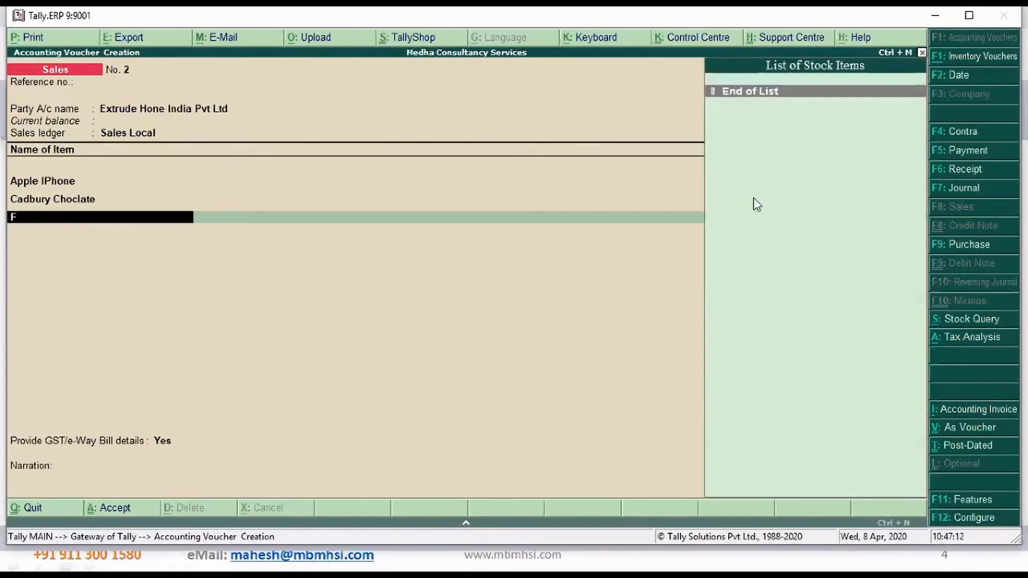
{"action": "key", "text": "BackSpace"}
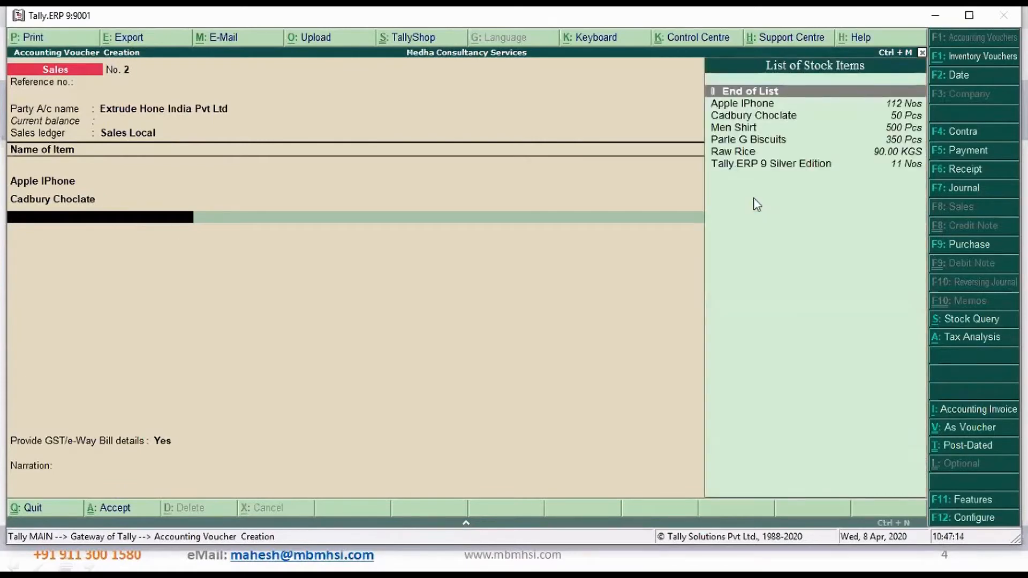
{"action": "key", "text": "Return"}
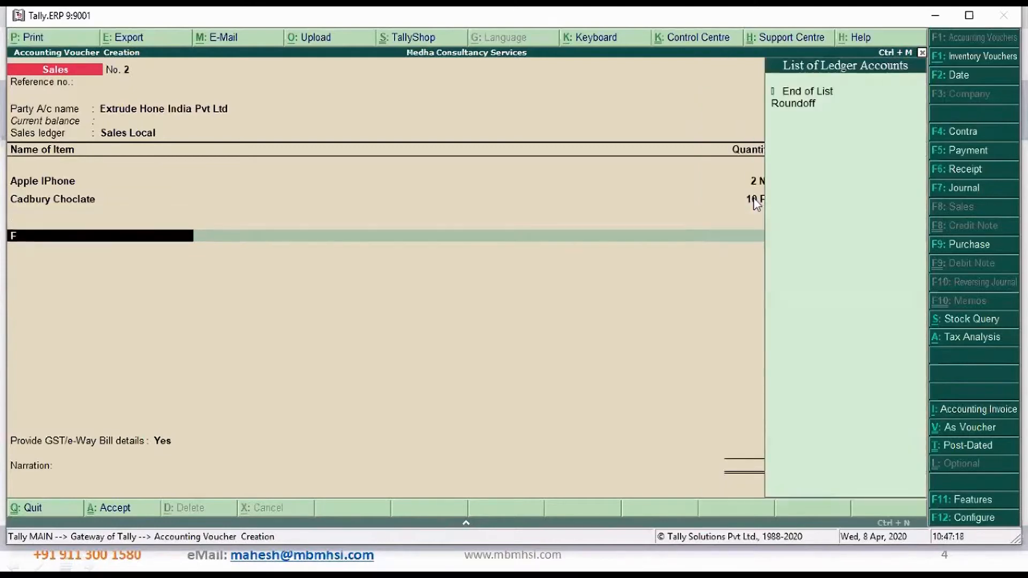
{"action": "key", "text": "Down"}
{"action": "key", "text": "Down"}
{"action": "key", "text": "Down"}
{"action": "key", "text": "Down"}
{"action": "key", "text": "Down"}
{"action": "key", "text": "Down"}
{"action": "key", "text": "Down"}
{"action": "key", "text": "Down"}
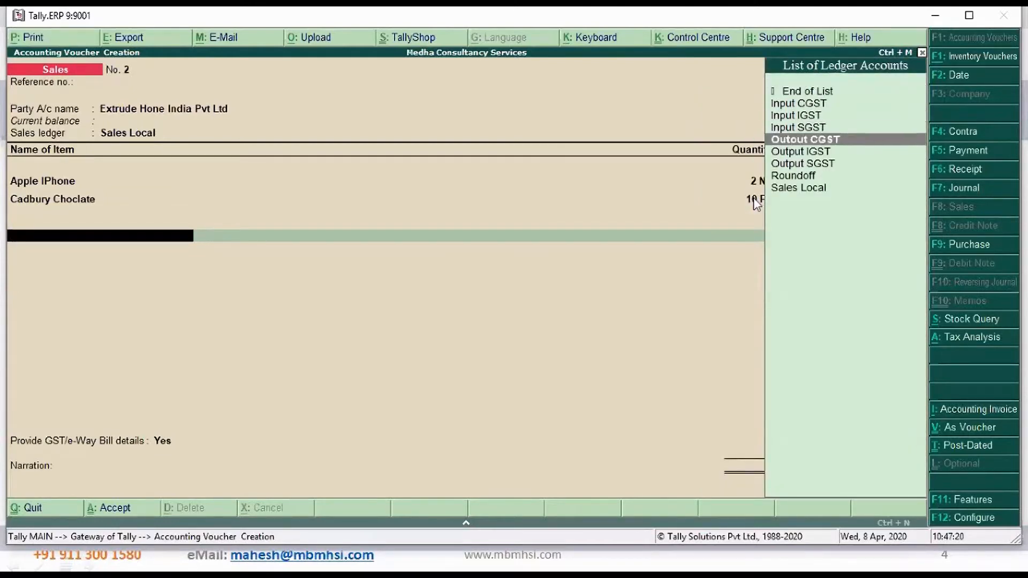
{"action": "key", "text": "Up"}
{"action": "key", "text": "Up"}
{"action": "key", "text": "Up"}
{"action": "key", "text": "Up"}
{"action": "key", "text": "Up"}
{"action": "key", "text": "Up"}
{"action": "key", "text": "Up"}
{"action": "key", "text": "Up"}
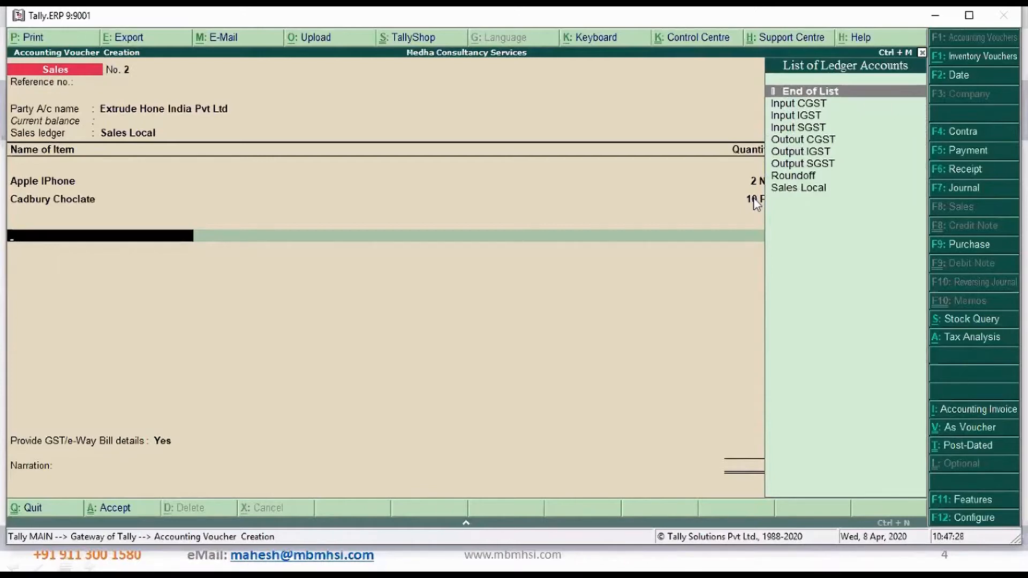
Start a new ledger from the sales voucher and name it Freight and Forwarding Charges
{"action": "key", "text": "alt+c"}
{"action": "type", "text": "Freigh"}
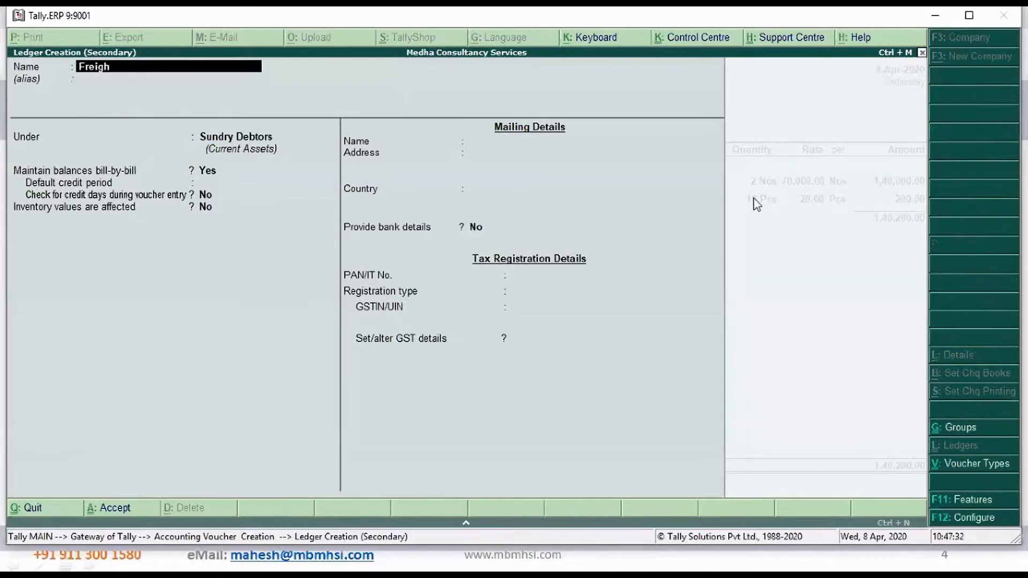
{"action": "type", "text": "t and Forwarding"}
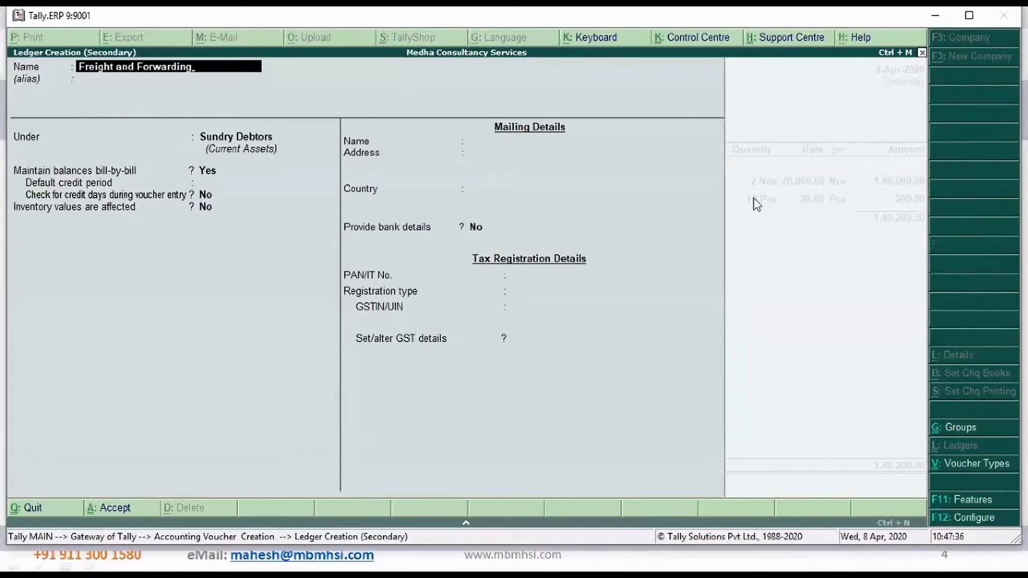
{"action": "type", "text": " charges"}
{"action": "key", "text": "Return"}
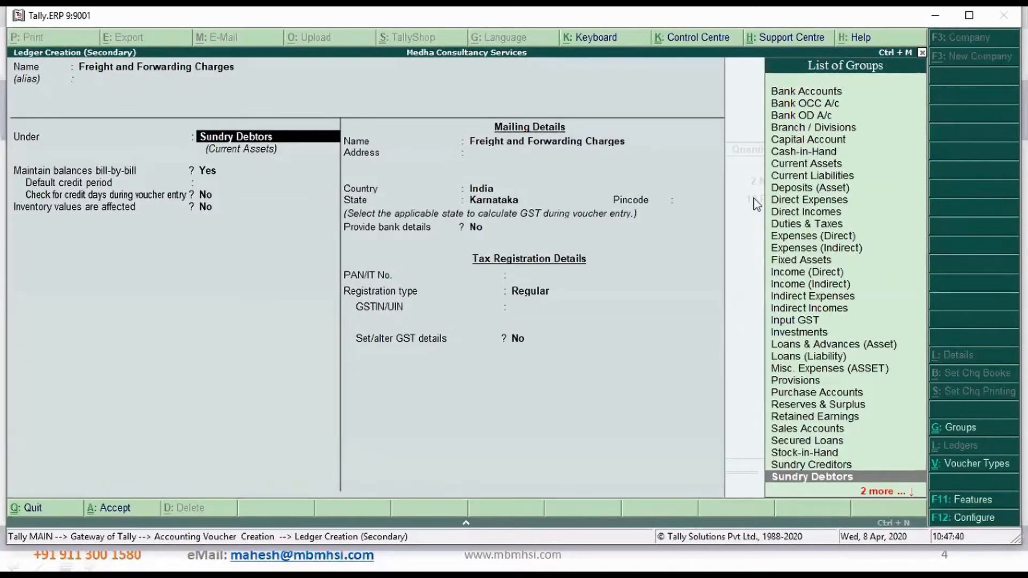
Place the freight ledger under the Indirect Incomes group and keep Inventory values are affected at No
{"action": "type", "text": "In"}
{"action": "key", "text": "Down"}
{"action": "key", "text": "Down"}
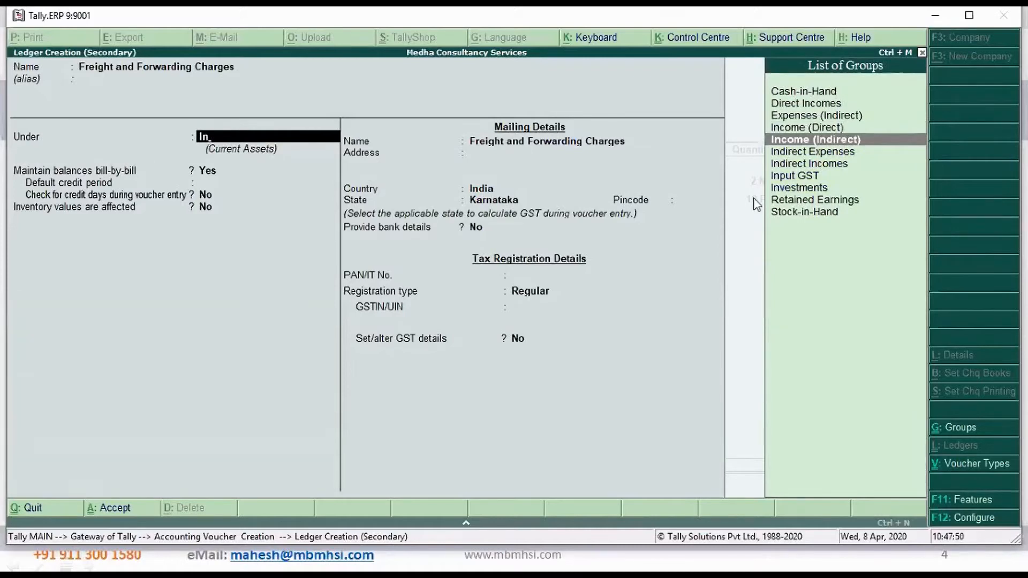
{"action": "key", "text": "Return"}
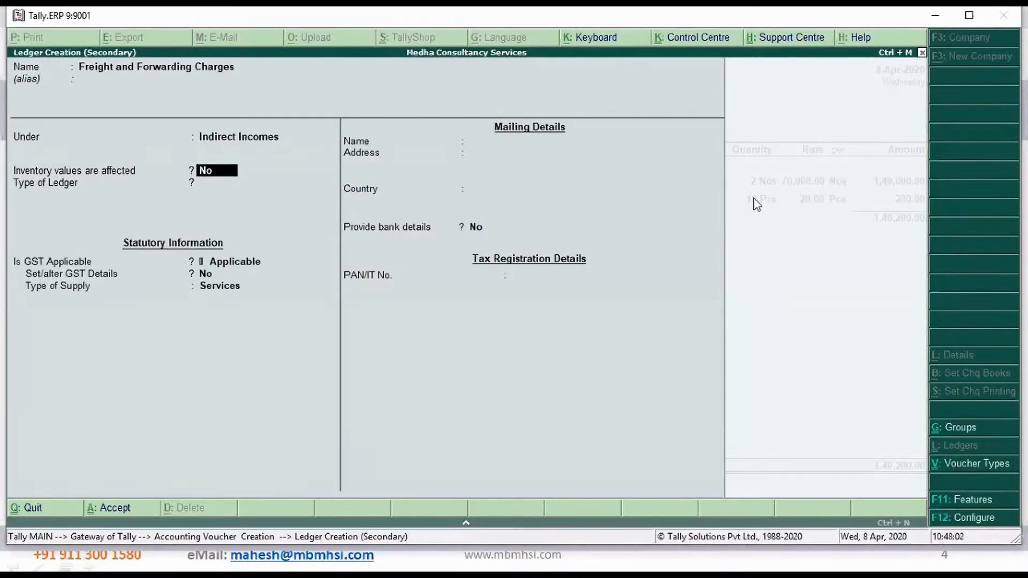
{"action": "key", "text": "Return"}
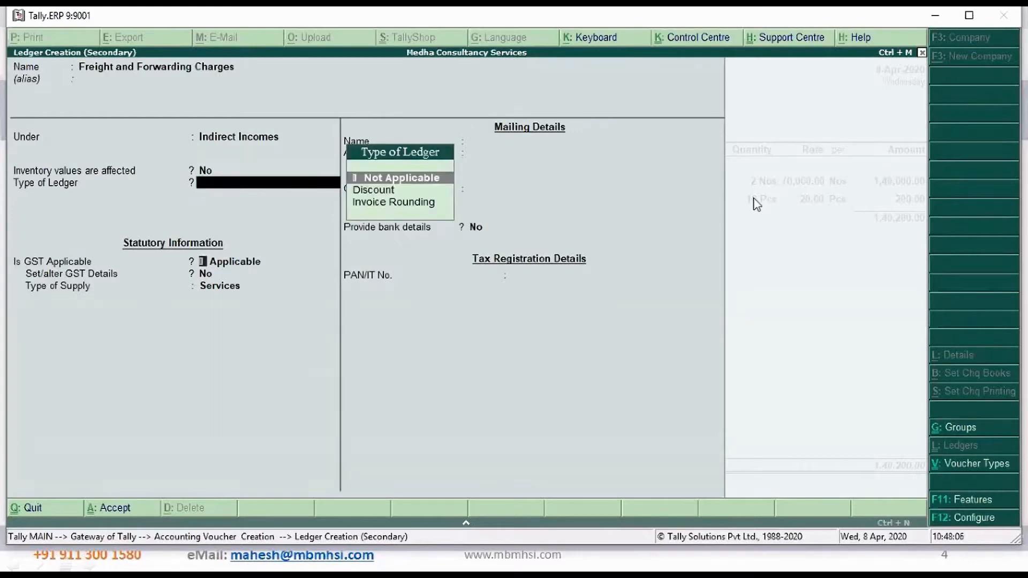
Keep the ledger type Not Applicable and GST Applicable, and set Set/alter GST Details to Yes for the freight ledger
{"action": "key", "text": "Return"}
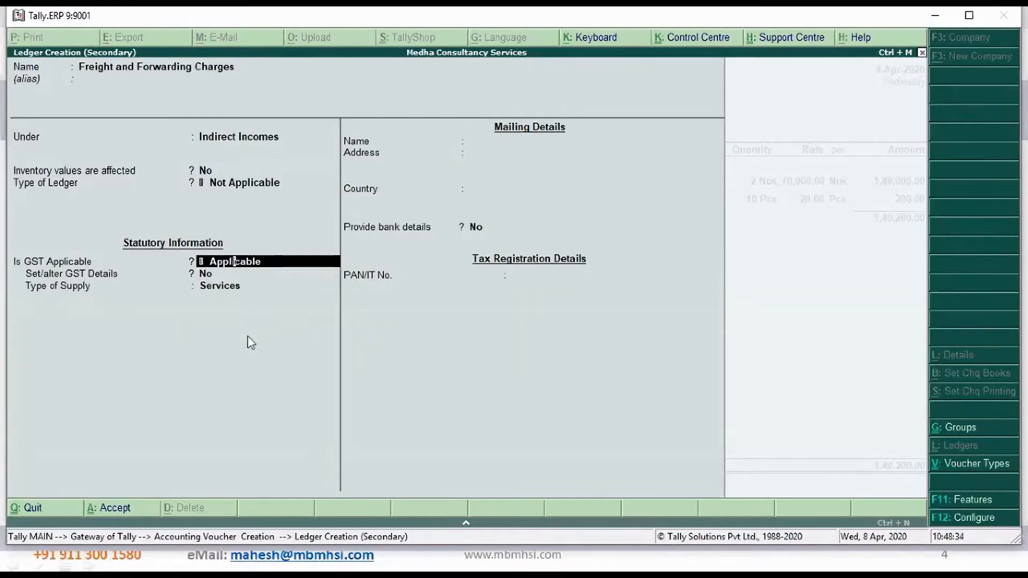
{"action": "key", "text": "Return"}
{"action": "type", "text": "y"}
{"action": "key", "text": "Return"}
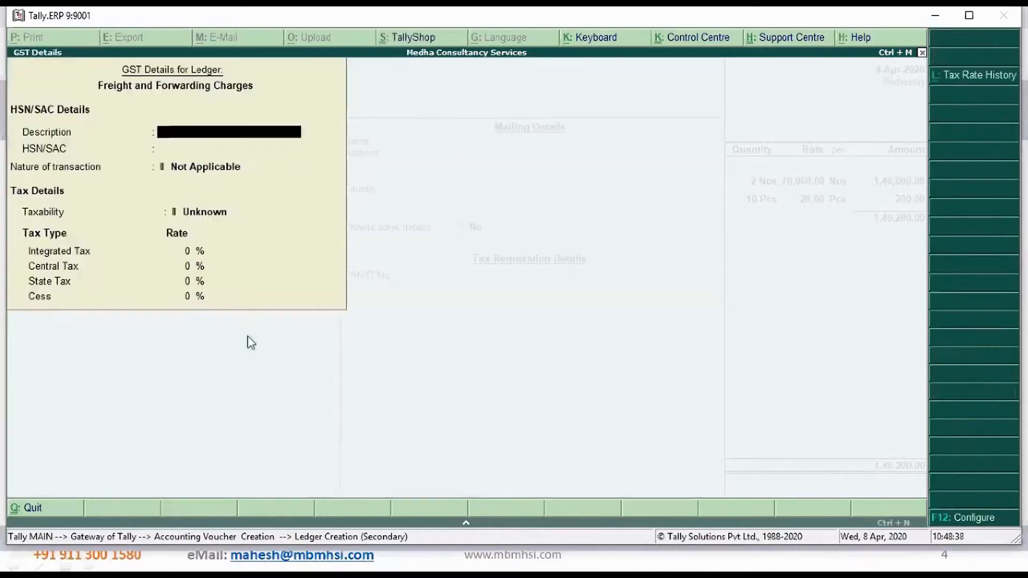
Enter HSN/SAC 9483 for Freight and Forwarding Charges and keep the nature of transaction Not Applicable
{"action": "key", "text": "Return"}
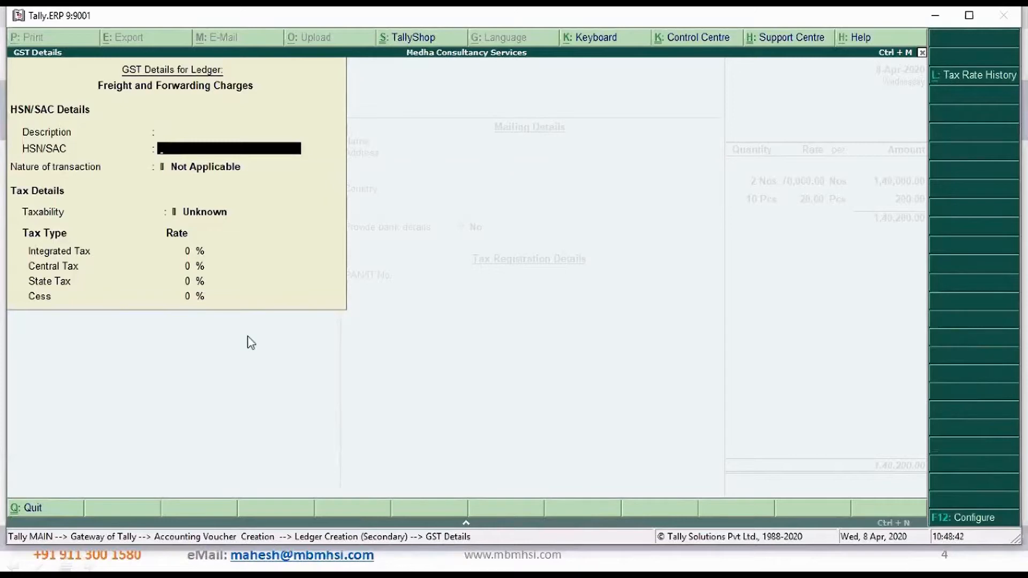
{"action": "type", "text": "9483"}
{"action": "key", "text": "Return"}
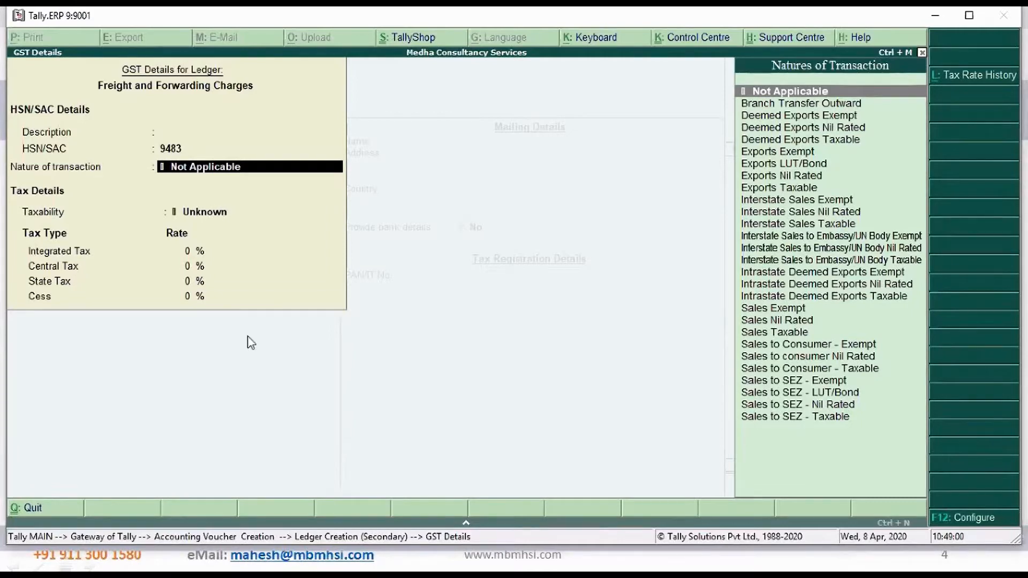
{"action": "key", "text": "Return"}
Make Freight and Forwarding Charges Taxable with an Integrated Tax rate of 18% and accept the GST details
{"action": "key", "text": "Down"}
{"action": "key", "text": "Down"}
{"action": "key", "text": "Down"}
{"action": "key", "text": "Return"}
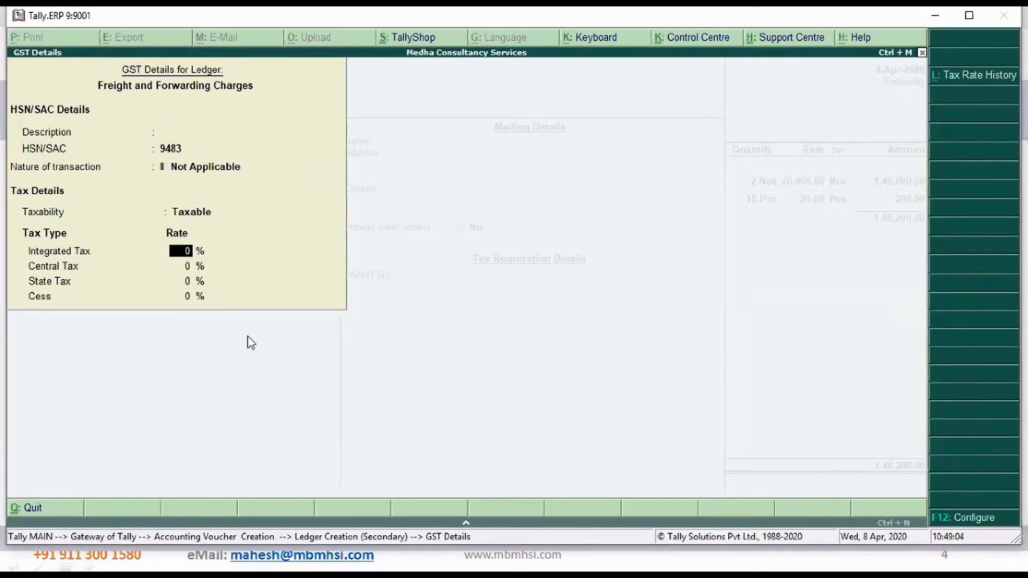
{"action": "type", "text": "18"}
{"action": "key", "text": "Return"}
{"action": "key", "text": "Return"}
{"action": "key", "text": "Return"}
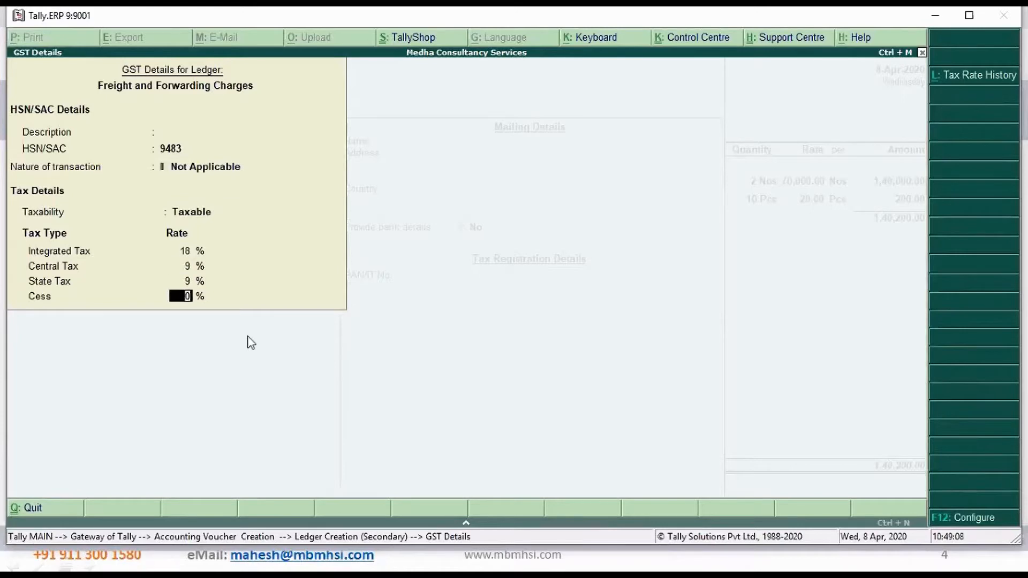
{"action": "key", "text": "Return"}
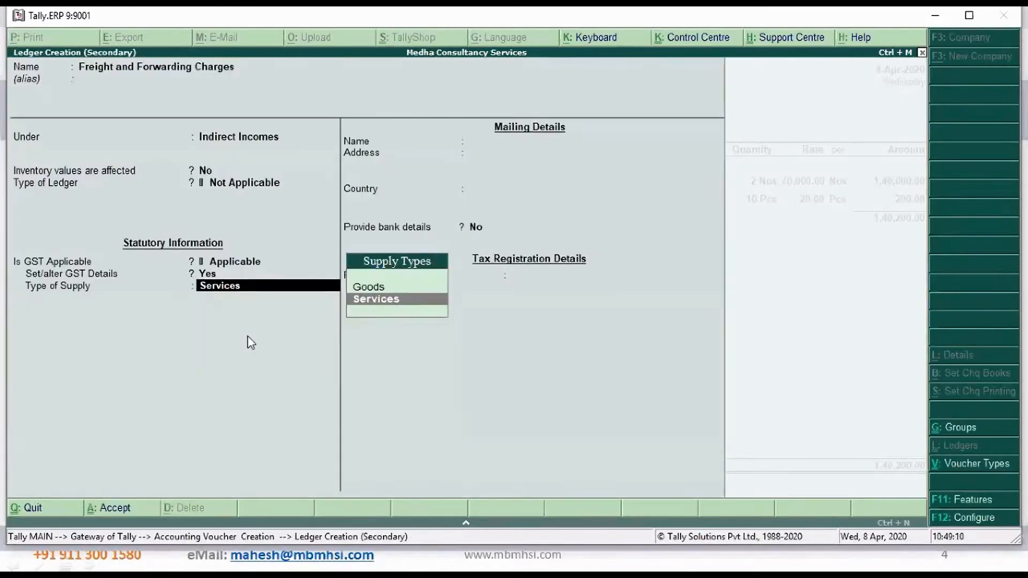
Save the freight ledger with Services as its type of supply and enter 500 as its amount on the invoice
{"action": "key", "text": "Return"}
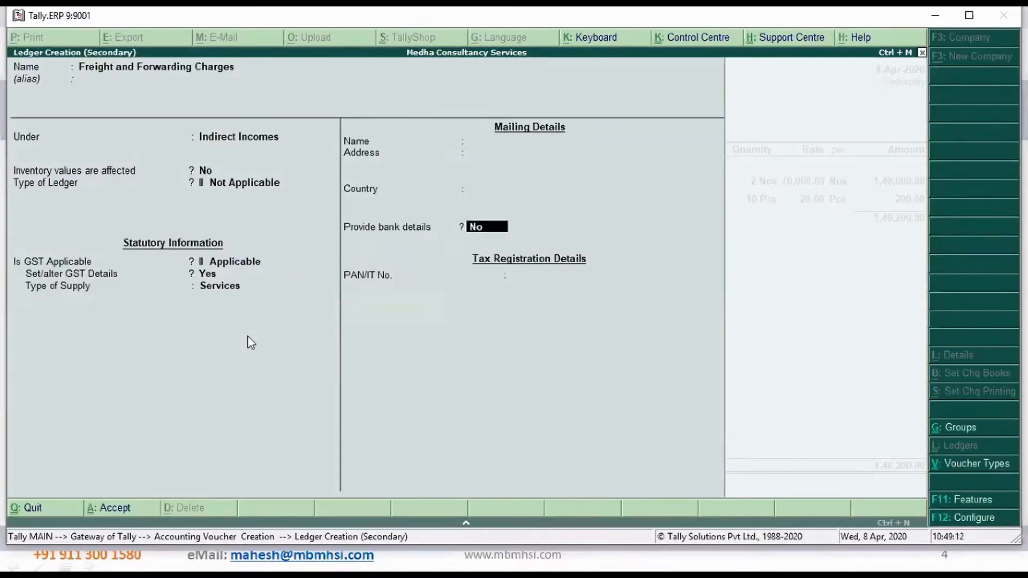
{"action": "key", "text": "Return"}
{"action": "key", "text": "Return"}
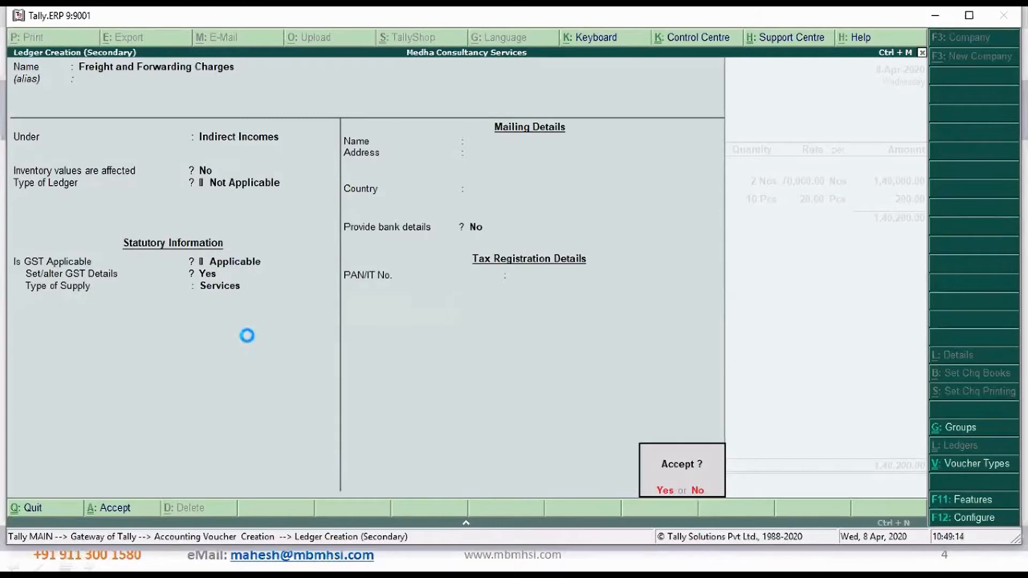
{"action": "key", "text": "Return"}
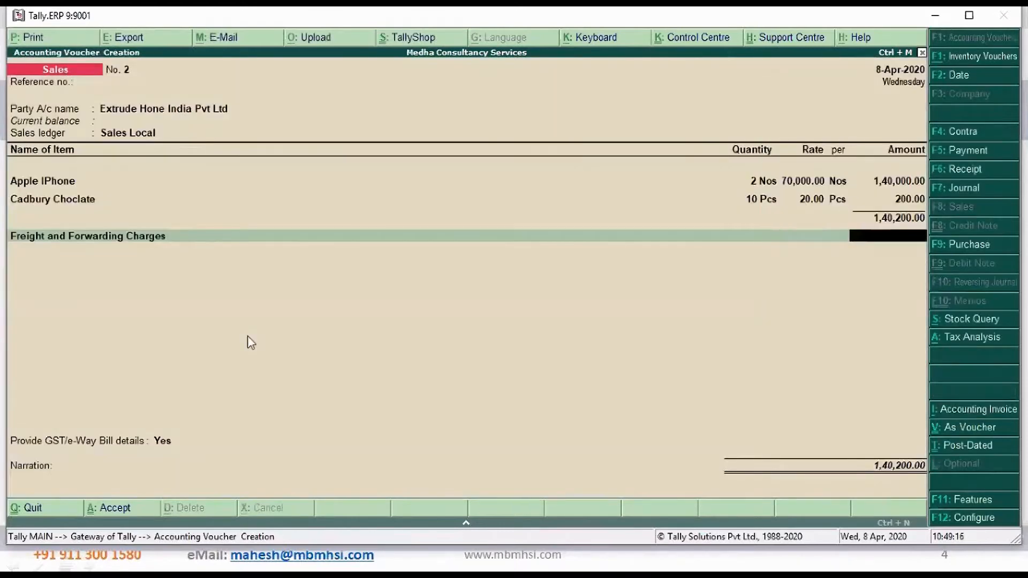
{"action": "type", "text": "500"}
Start a new ledger from the sales voucher named Transport Charges and place it under Indirect Incomes
{"action": "key", "text": "Return"}
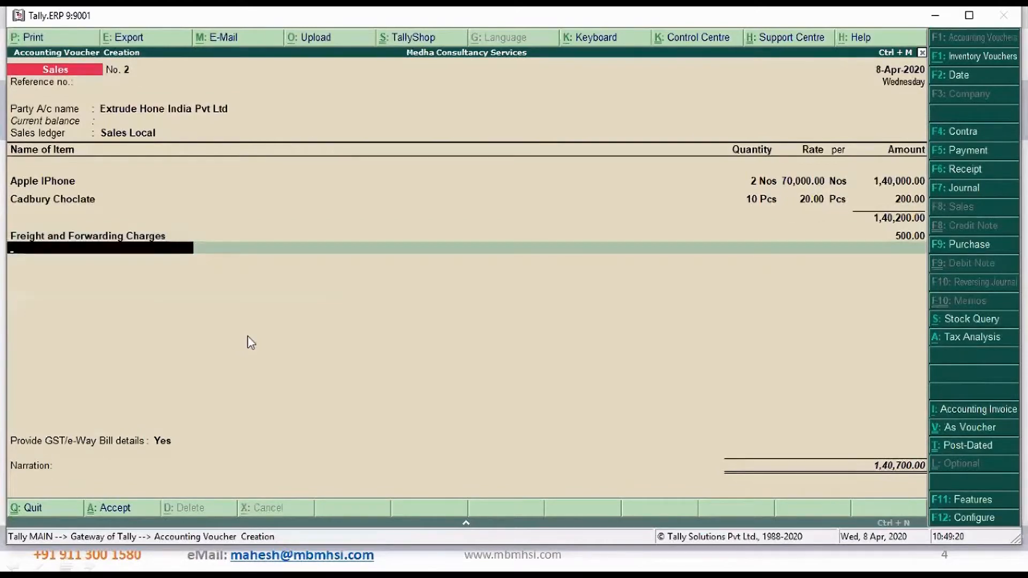
{"action": "key", "text": "alt+c"}
{"action": "type", "text": "Transport Charges"}
{"action": "key", "text": "Return"}
{"action": "key", "text": "Return"}
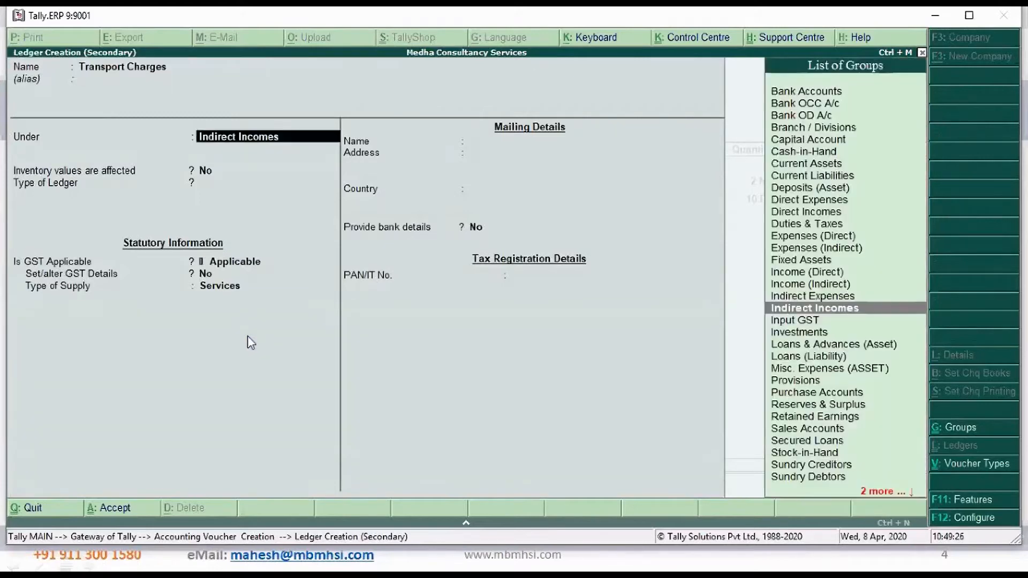
Keep Inventory values are affected at No and GST Applicable, and set Set/alter GST Details to Yes for Transport Charges
{"action": "key", "text": "Return"}
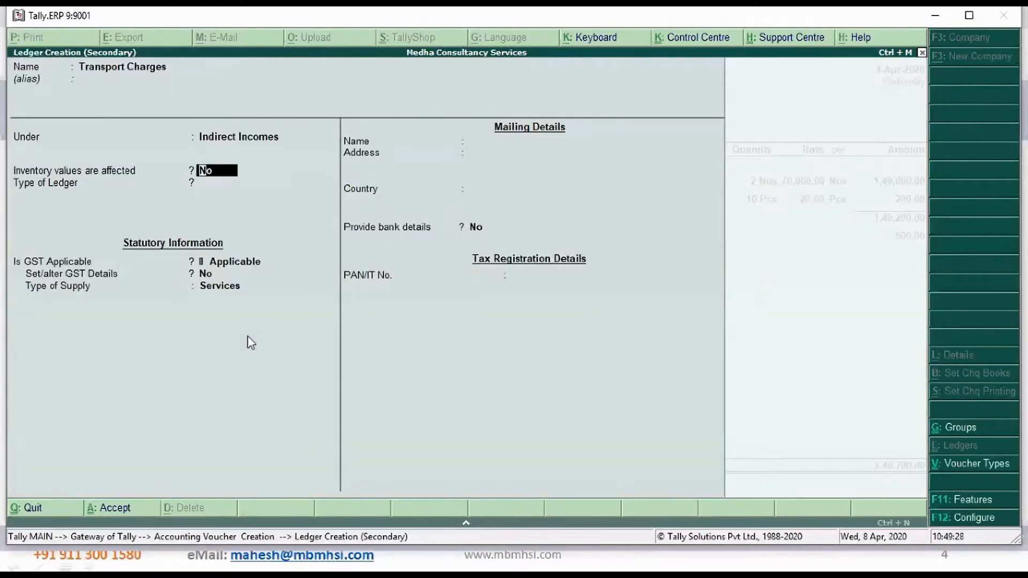
{"action": "key", "text": "Return"}
{"action": "key", "text": "Return"}
{"action": "key", "text": "Return"}
{"action": "type", "text": "y"}
Enter HSN/SAC 9484 for Transport Charges and keep the nature of transaction Not Applicable
{"action": "key", "text": "Return"}
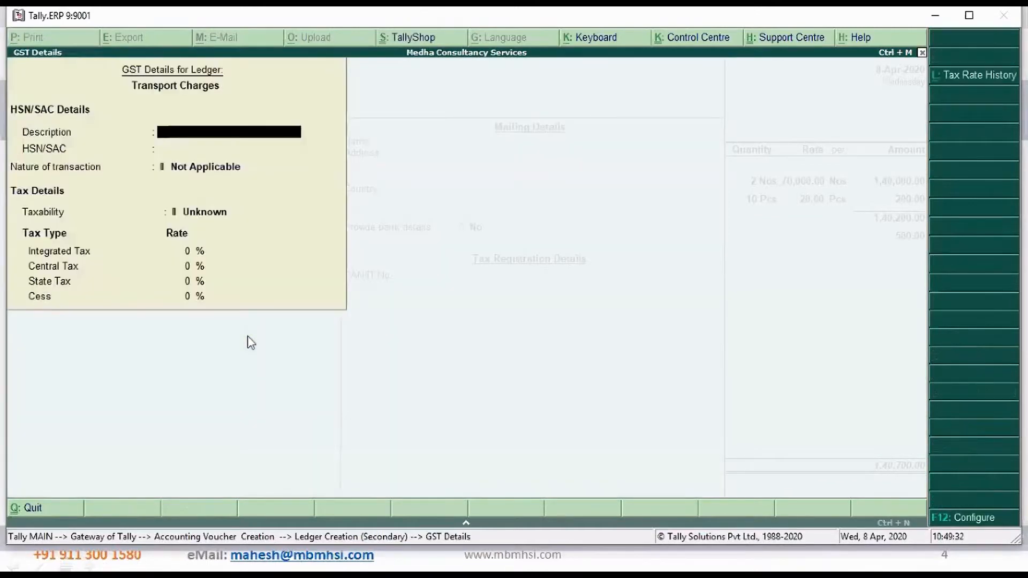
{"action": "key", "text": "Return"}
{"action": "type", "text": "9483"}
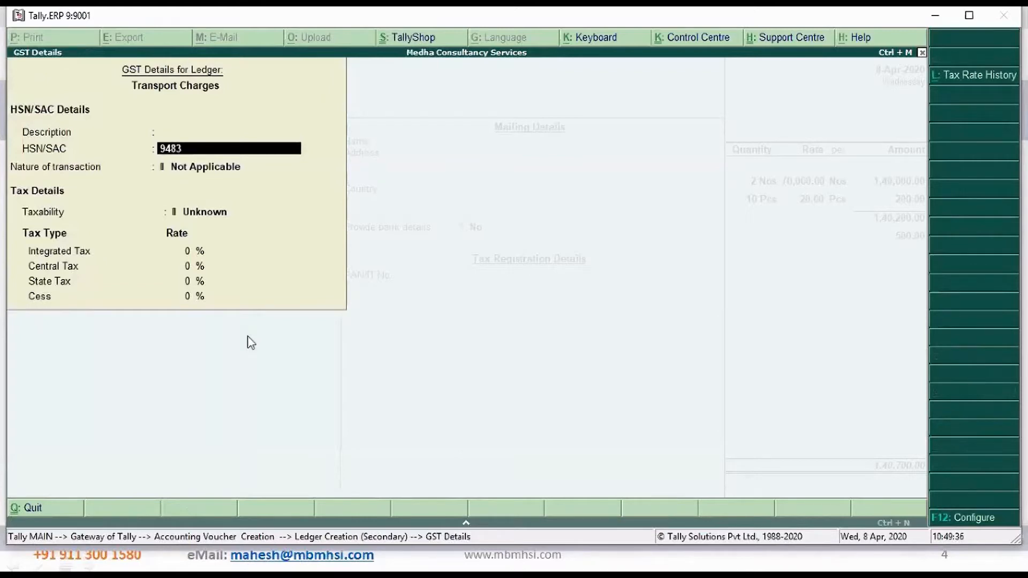
{"action": "key", "text": "BackSpace"}
{"action": "type", "text": "4"}
{"action": "key", "text": "Return"}
Make Transport Charges Taxable with an Integrated Tax rate of 18% and accept the GST details
{"action": "key", "text": "Return"}
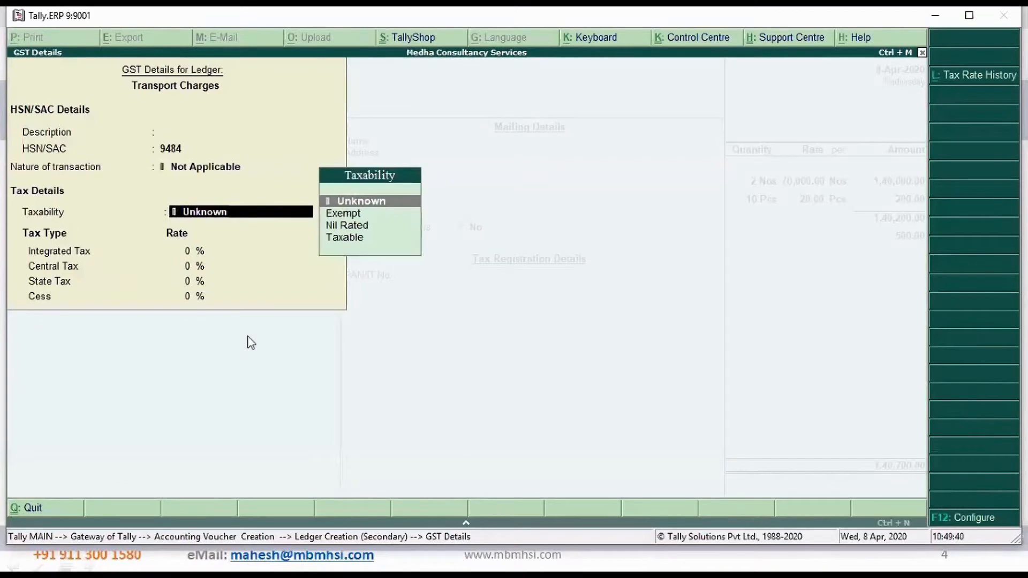
{"action": "key", "text": "Down"}
{"action": "key", "text": "Down"}
{"action": "key", "text": "Down"}
{"action": "key", "text": "Return"}
{"action": "type", "text": "18"}
{"action": "key", "text": "Return"}
{"action": "key", "text": "Return"}
{"action": "key", "text": "Return"}
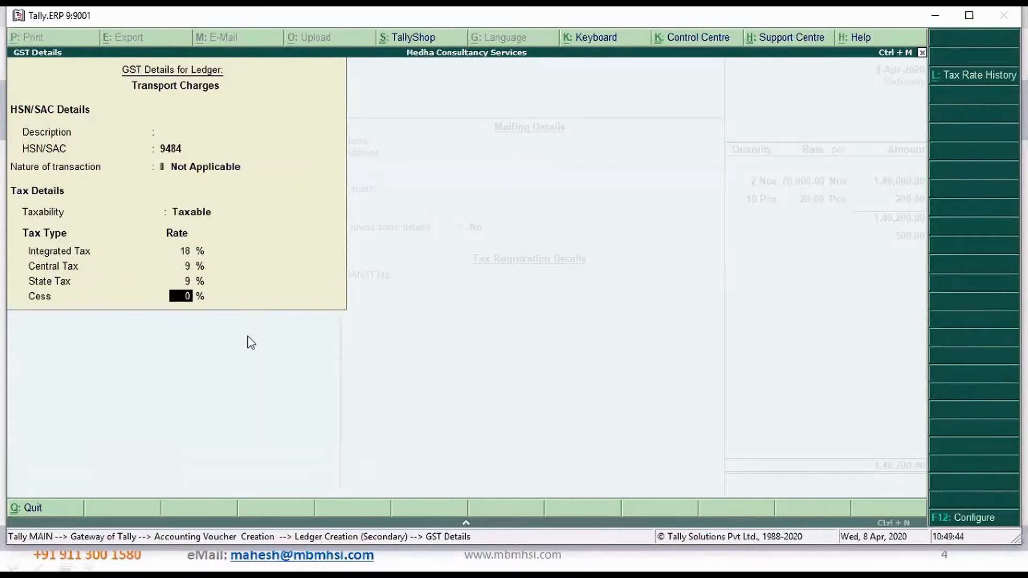
{"action": "key", "text": "Return"}
{"action": "key", "text": "Return"}
{"action": "key", "text": "Return"}
{"action": "key", "text": "Return"}
Save the Transport Charges ledger as a Services supply and enter 200 as its amount on the invoice
{"action": "key", "text": "Return"}
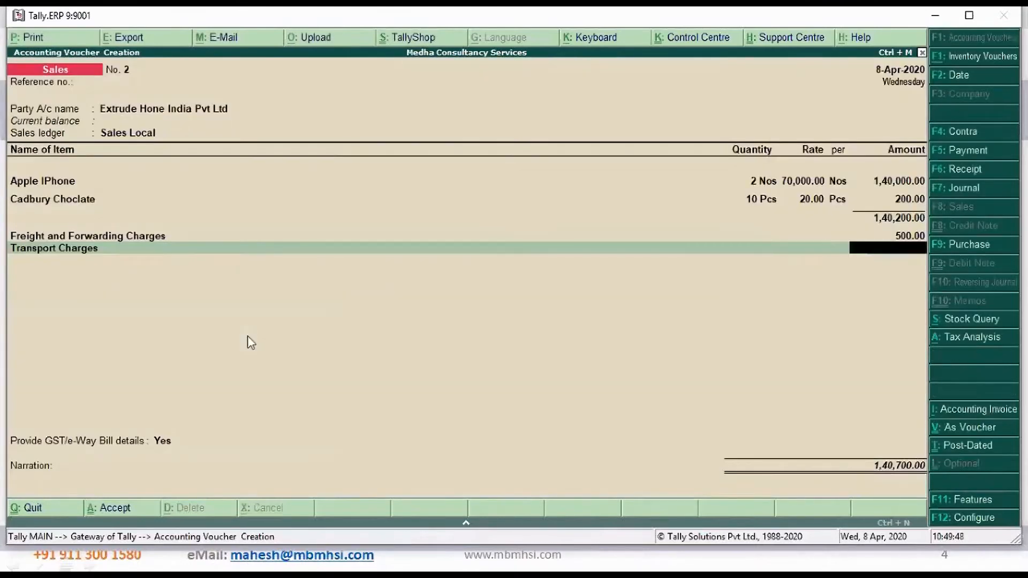
{"action": "type", "text": "200"}
{"action": "key", "text": "Return"}
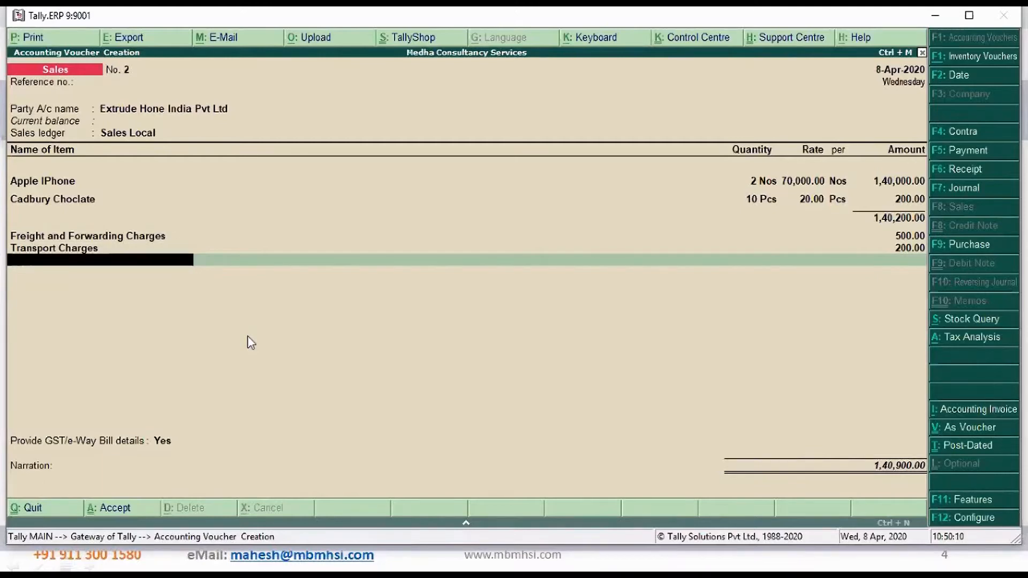
Add the Outout CGST and Output SGST ledgers to the invoice, accepting the calculated tax amounts
{"action": "type", "text": "Ou"}
{"action": "key", "text": "Down"}
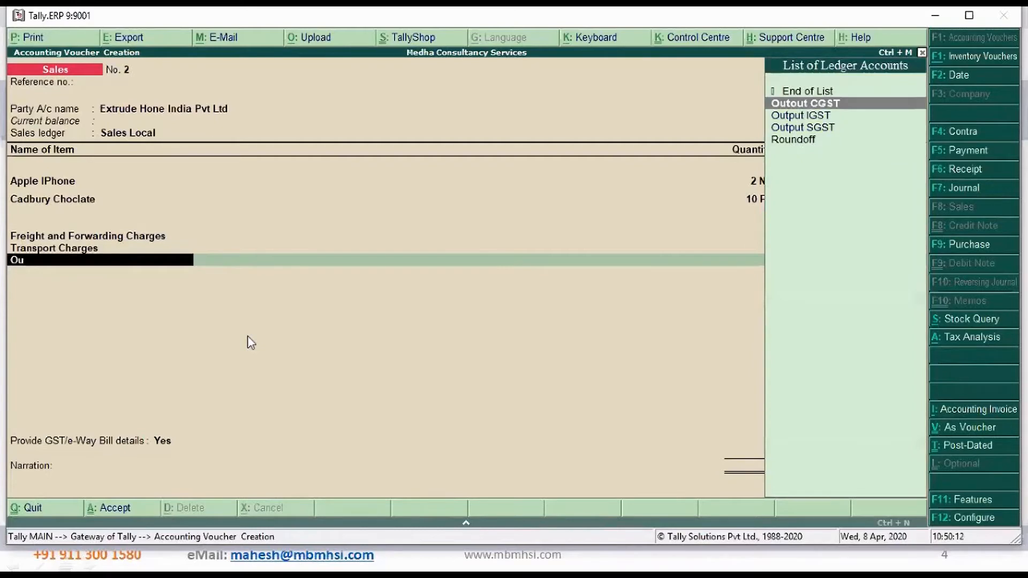
{"action": "key", "text": "Return"}
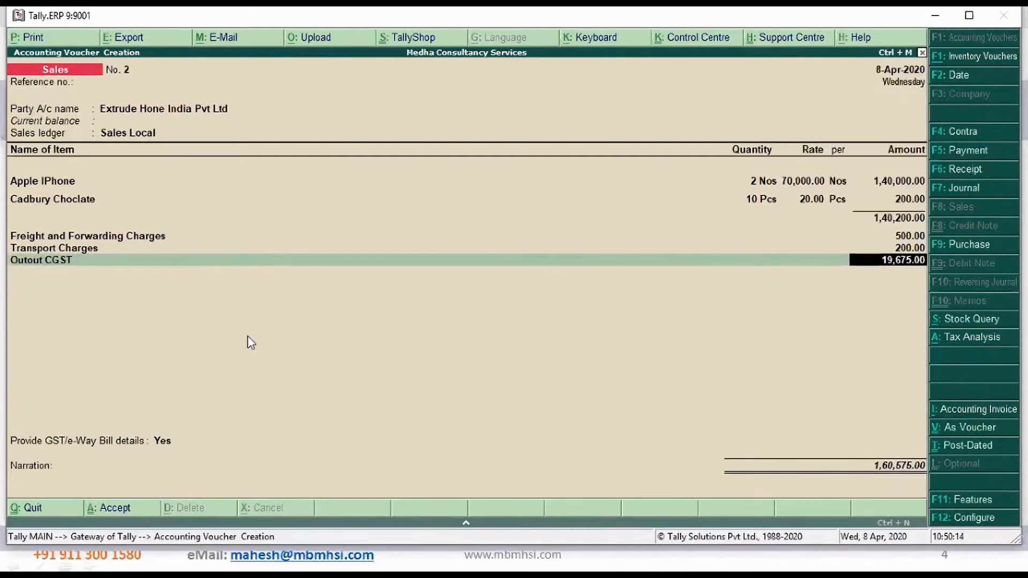
{"action": "key", "text": "Return"}
{"action": "type", "text": "Ou"}
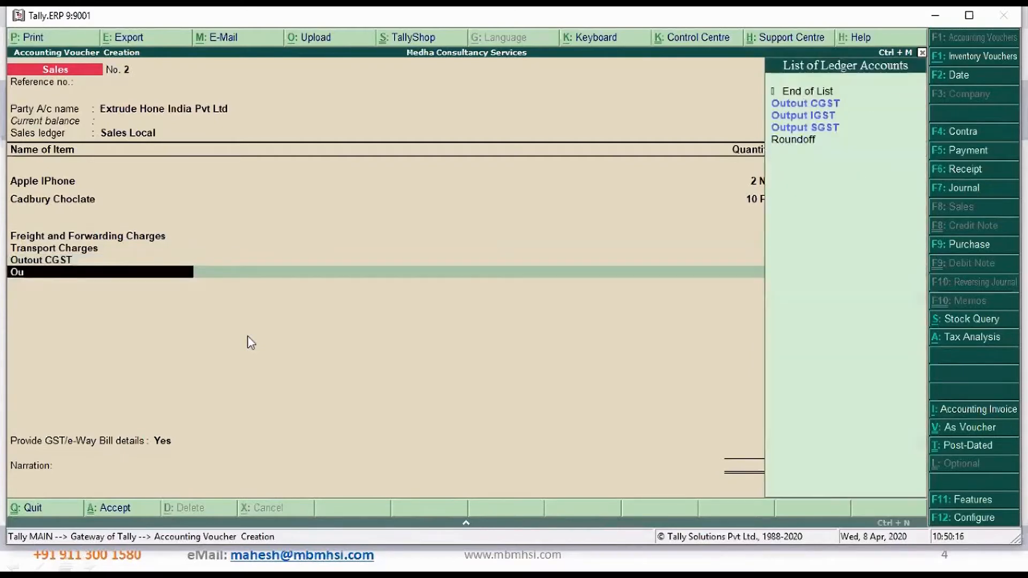
{"action": "key", "text": "Down"}
{"action": "key", "text": "Down"}
{"action": "key", "text": "Down"}
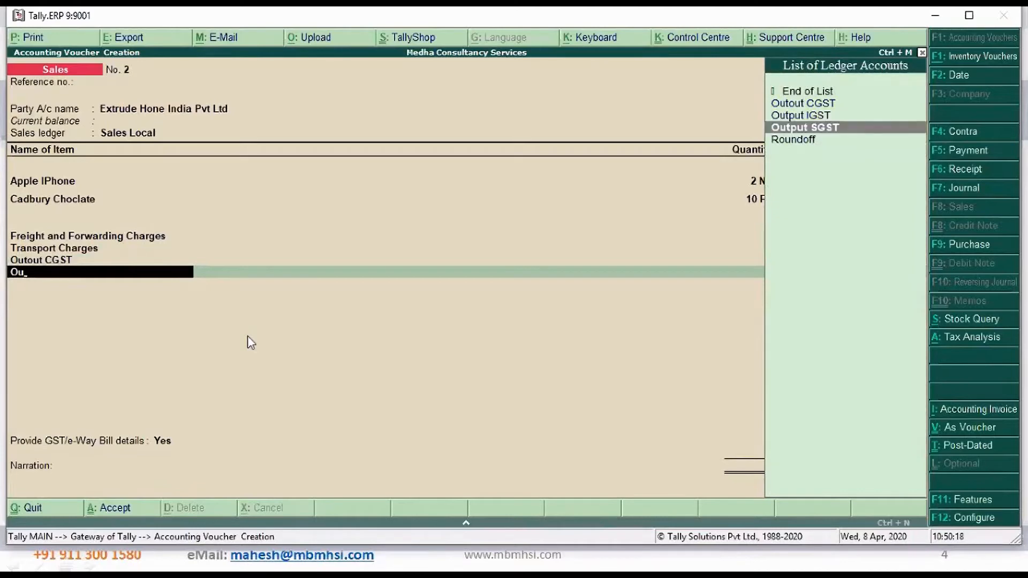
{"action": "key", "text": "Return"}
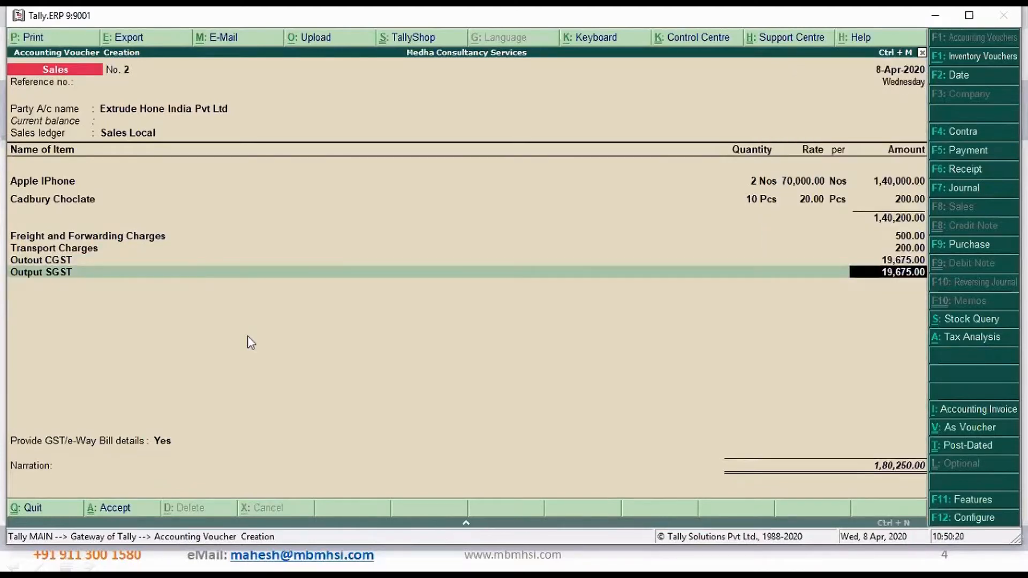
{"action": "key", "text": "Return"}
{"action": "key", "text": "Return"}
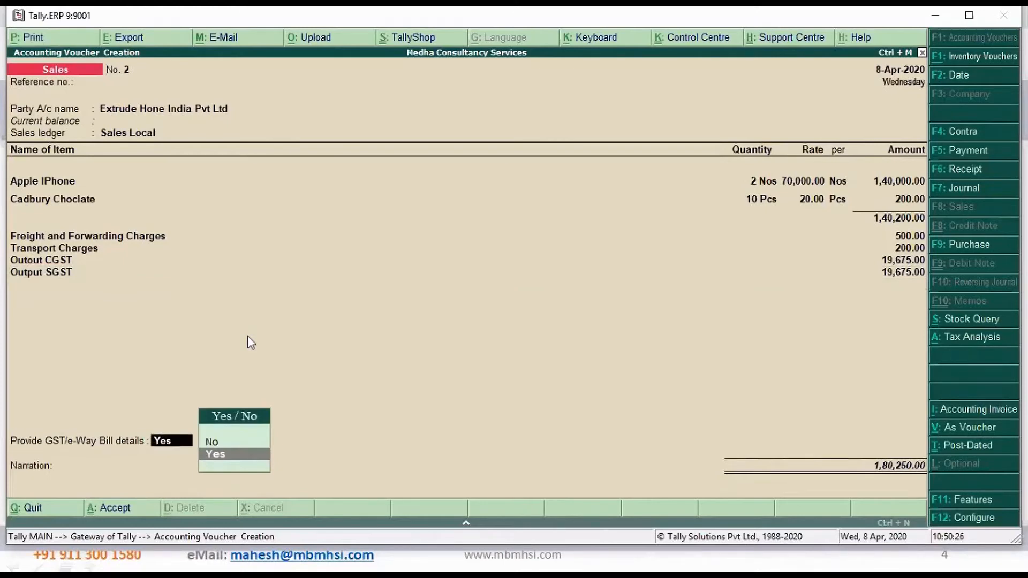
End the ledger entries and set Provide GST/e-Way Bill details to No
{"action": "key", "text": "Up"}
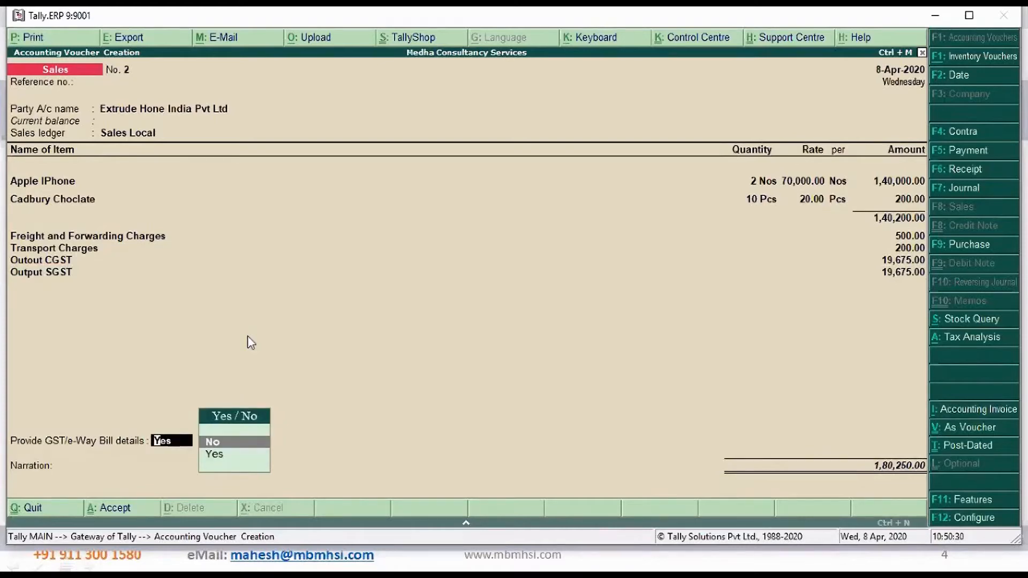
{"action": "key", "text": "Return"}
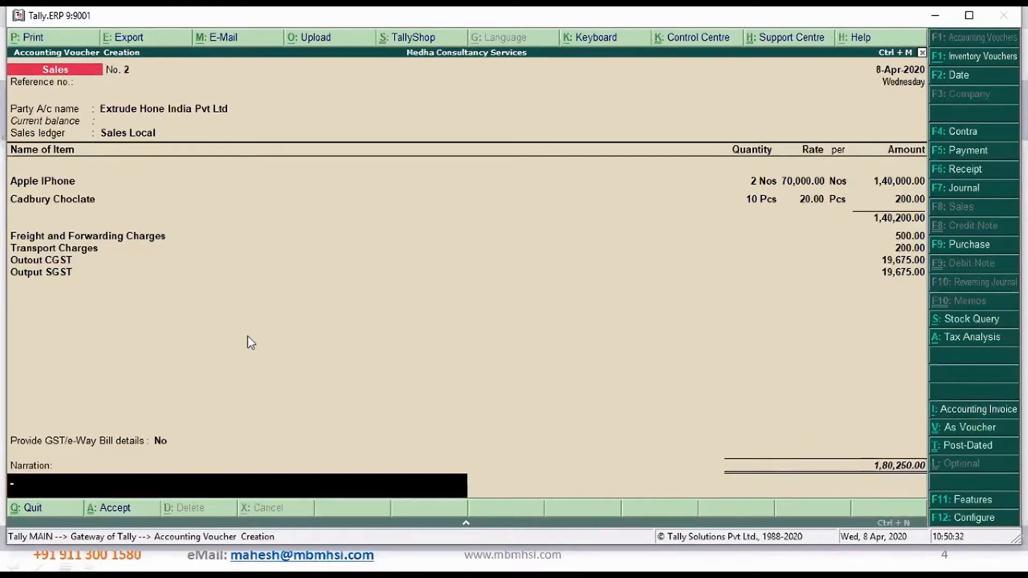
Enter the narration "Being sales entry updated" and save the sales invoice
{"action": "type", "text": "Being sales entry updated"}
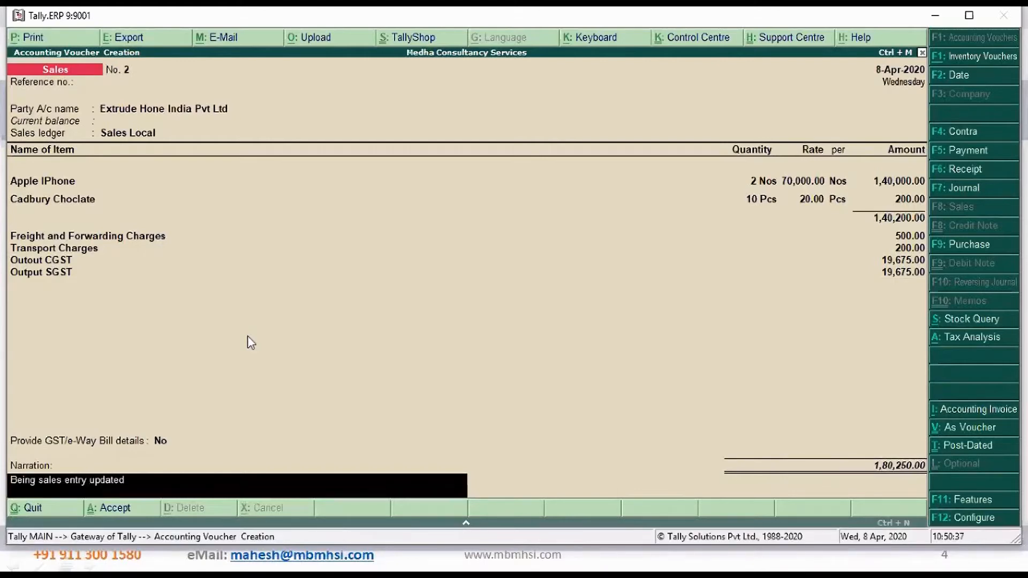
{"action": "key", "text": "Return"}
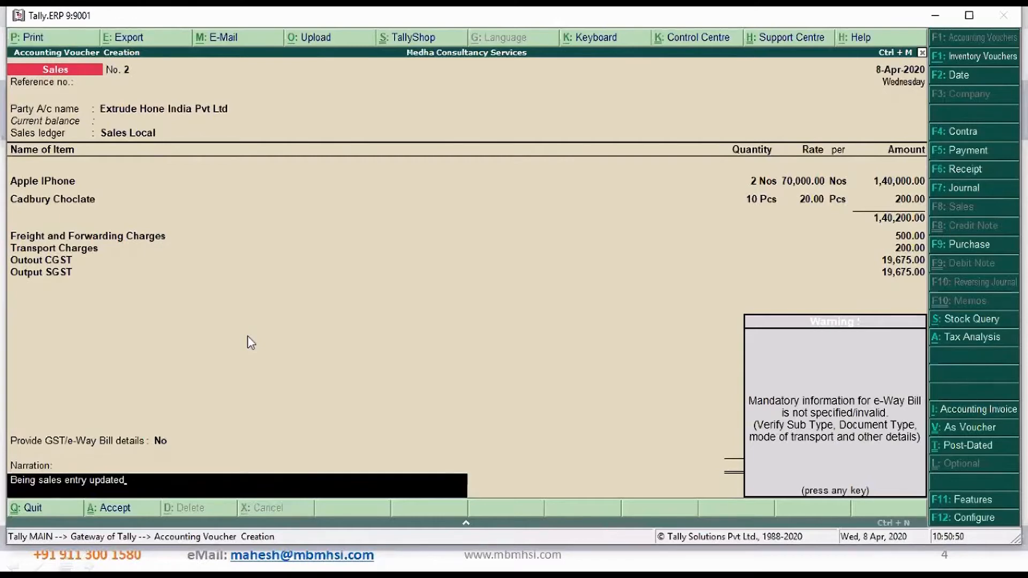
{"action": "key", "text": "Return"}
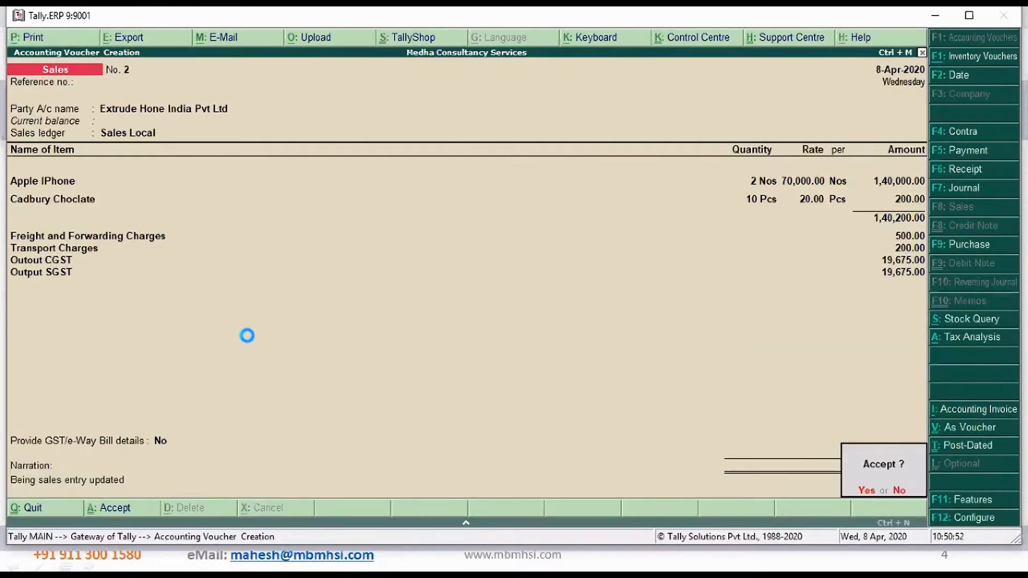
{"action": "key", "text": "Return"}
Reopen the saved sales invoice and examine its detailed tax analysis for the charges and stock items
{"action": "key", "text": "Page_Up"}
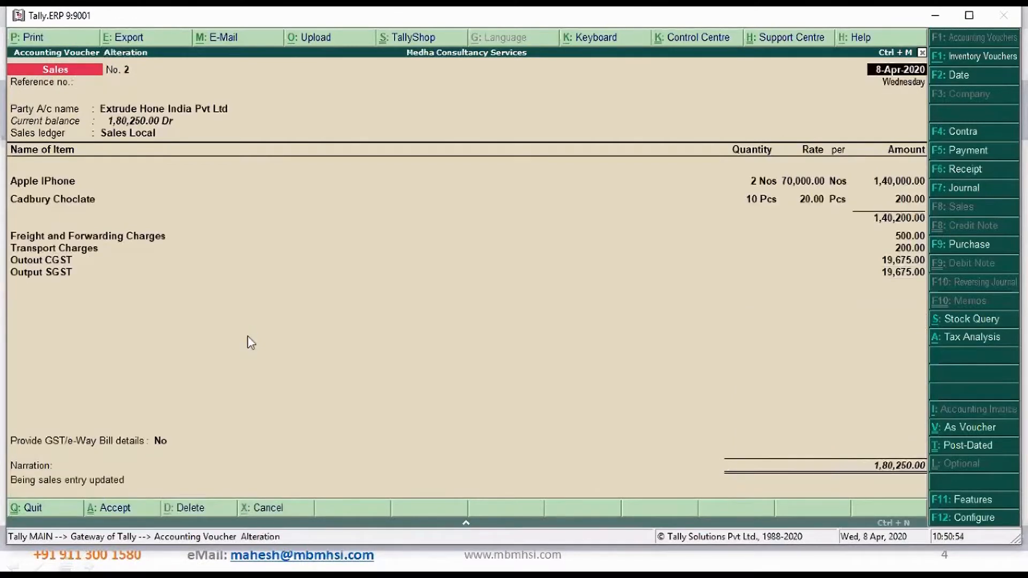
{"action": "left_click", "coordinate": [970, 341]}
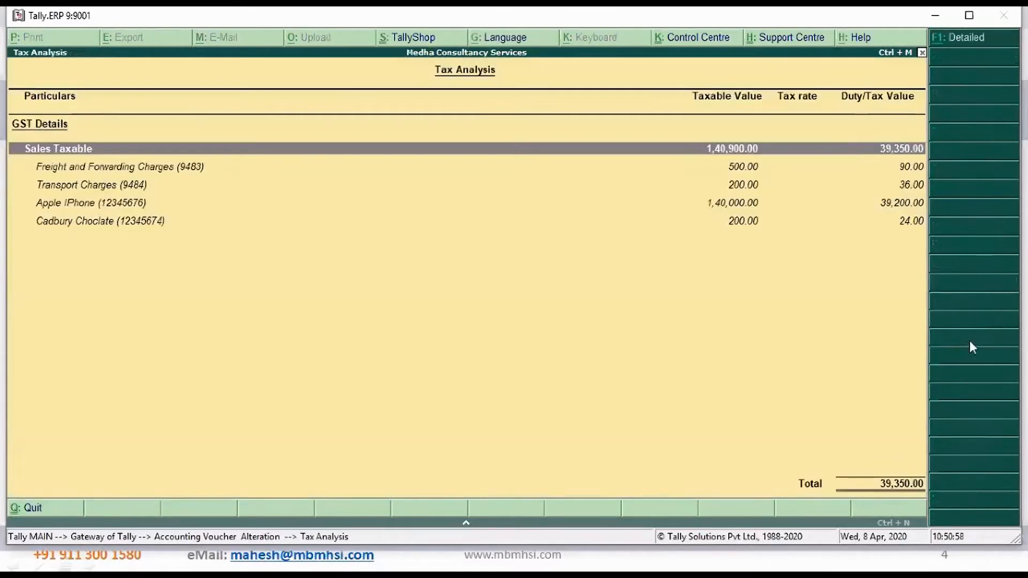
{"action": "key", "text": "alt+F1"}
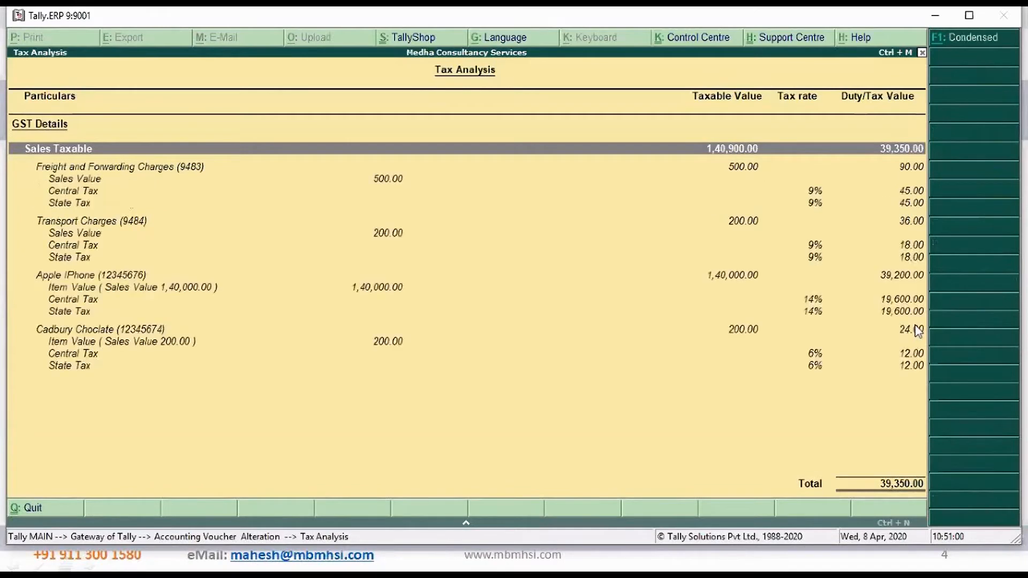
{"action": "key", "text": "Down"}
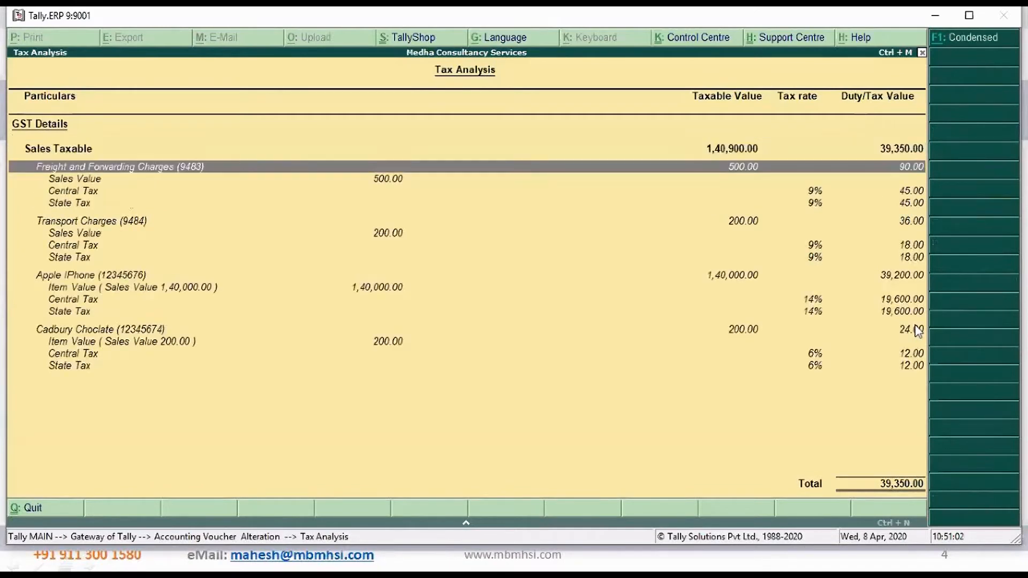
{"action": "key", "text": "Down"}
{"action": "key", "text": "Down"}
{"action": "key", "text": "Down"}
Examine the tax rows for transport charges, Apple IPhone and Cadbury Choclate, and return to the sales invoice
{"action": "key", "text": "Down"}
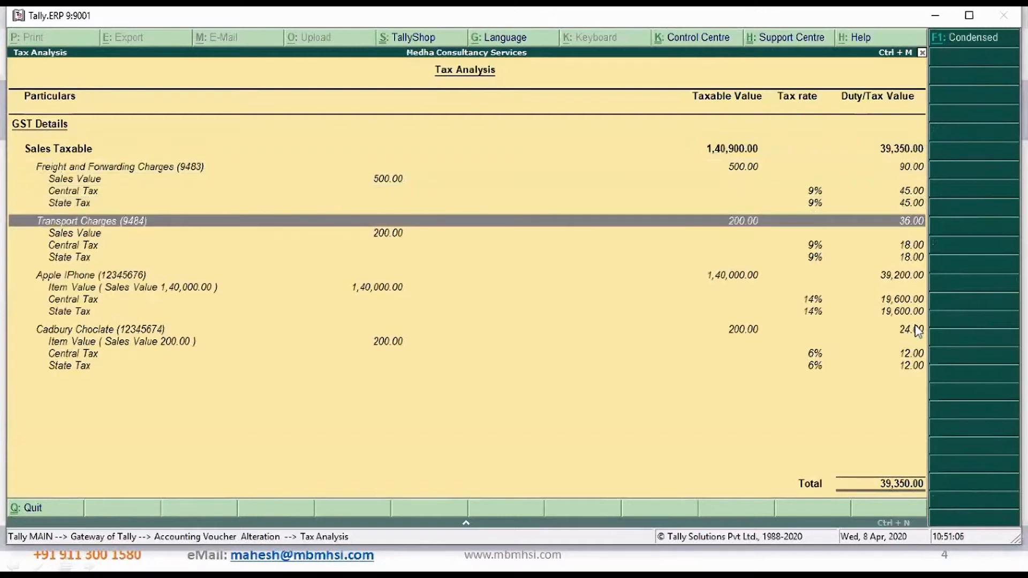
{"action": "key", "text": "Down"}
{"action": "key", "text": "Down"}
{"action": "key", "text": "Down"}
{"action": "key", "text": "Up"}
{"action": "key", "text": "Down"}
{"action": "key", "text": "Down"}
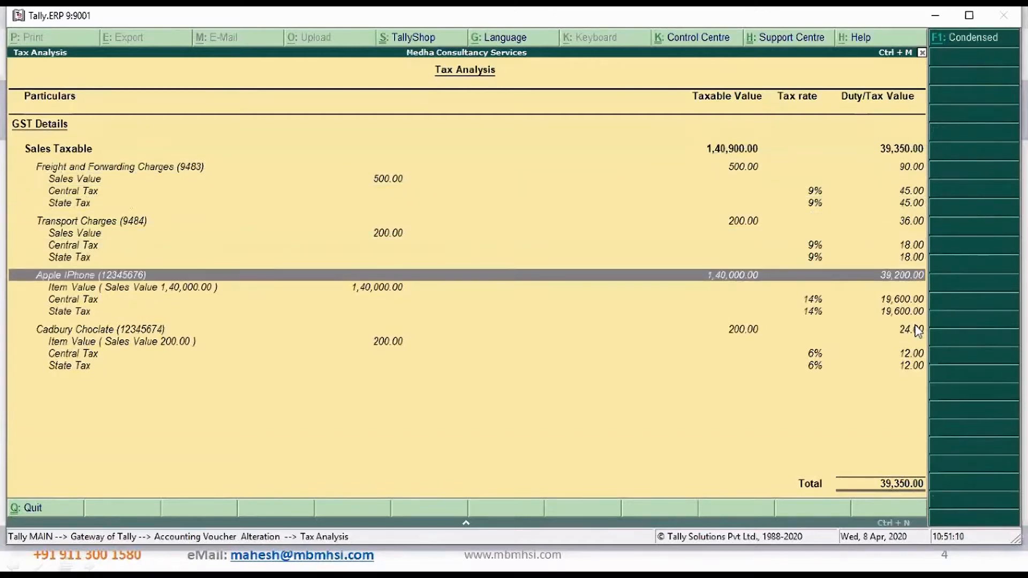
{"action": "key", "text": "Down"}
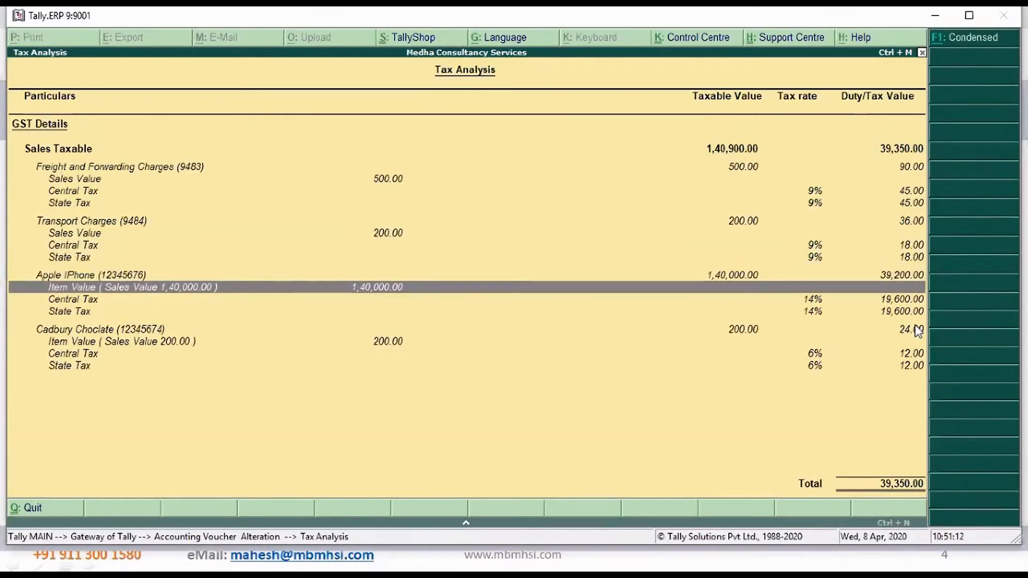
{"action": "key", "text": "Down"}
{"action": "key", "text": "Down"}
{"action": "key", "text": "Down"}
{"action": "key", "text": "Down"}
{"action": "key", "text": "Down"}
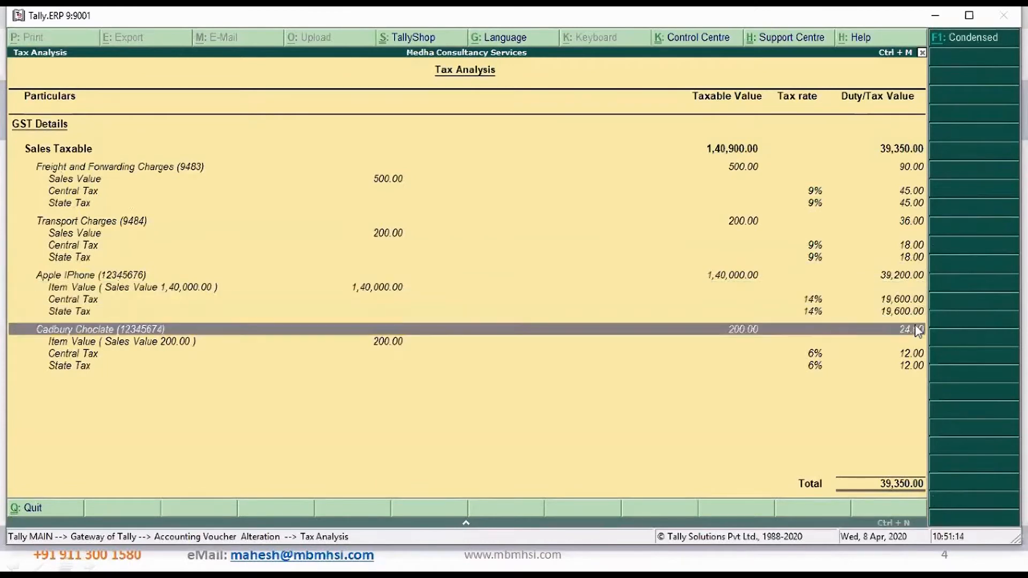
{"action": "key", "text": "Up"}
{"action": "key", "text": "Up"}
{"action": "key", "text": "Up"}
{"action": "key", "text": "Up"}
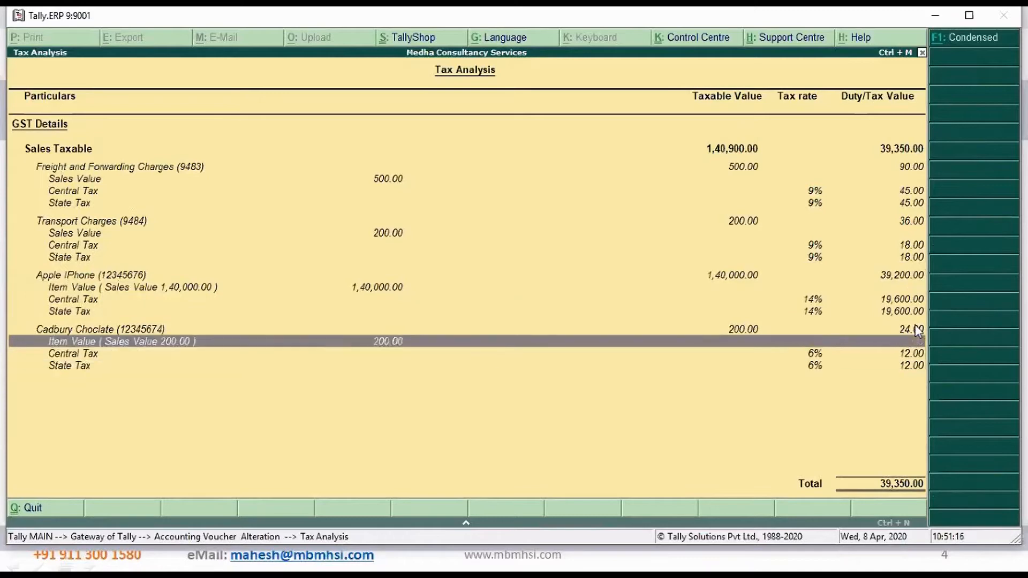
{"action": "key", "text": "Up"}
{"action": "key", "text": "Up"}
{"action": "key", "text": "Up"}
{"action": "key", "text": "Up"}
{"action": "key", "text": "Up"}
{"action": "key", "text": "Up"}
{"action": "key", "text": "Up"}
{"action": "key", "text": "Up"}
{"action": "key", "text": "Up"}
{"action": "key", "text": "Up"}
{"action": "key", "text": "Up"}
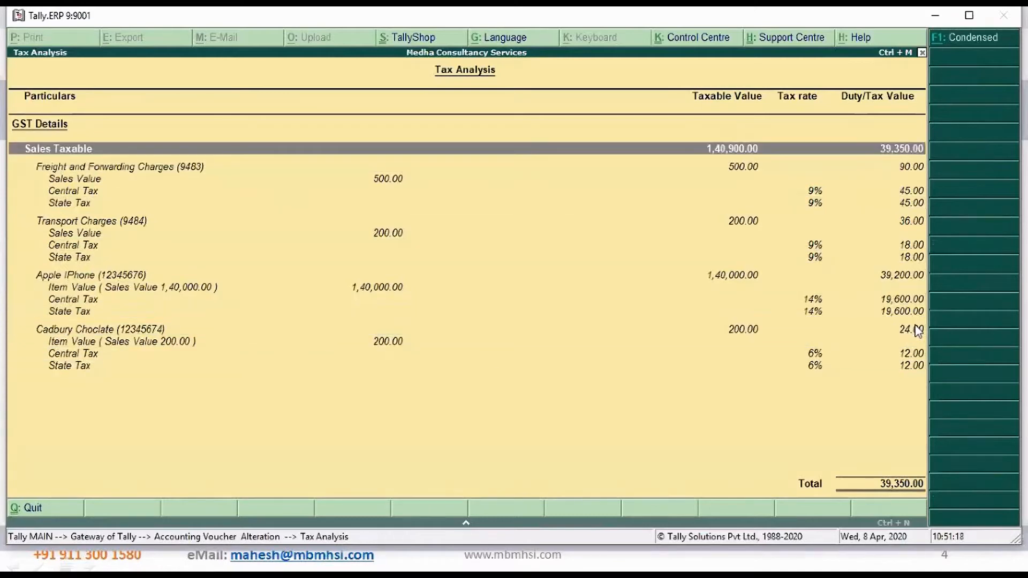
{"action": "key", "text": "Escape"}
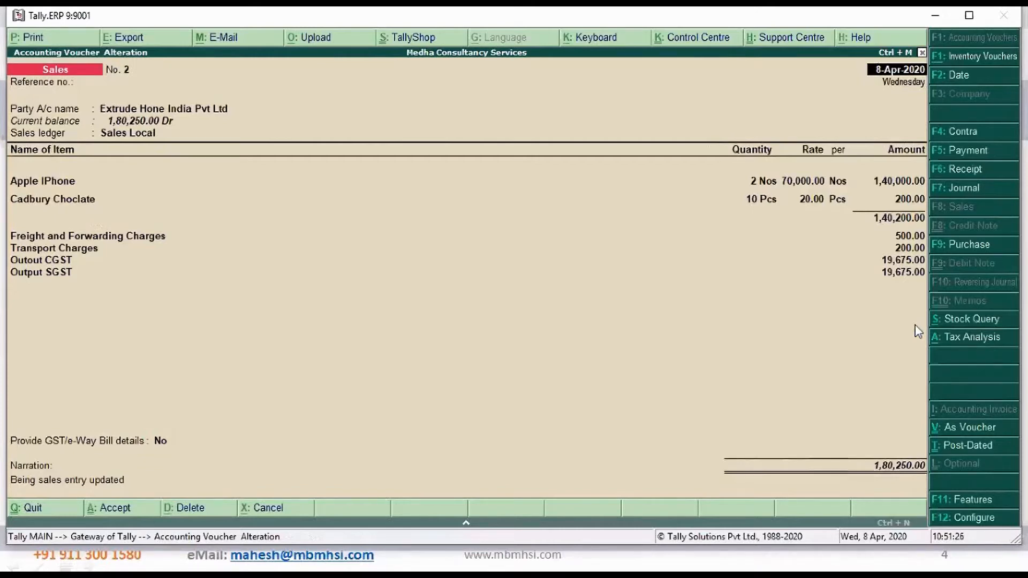
In the invoice's print configuration, set Print Bank Details to Yes, choose State Bank of India as the bank, and accept the configuration
{"action": "key", "text": "alt+p"}
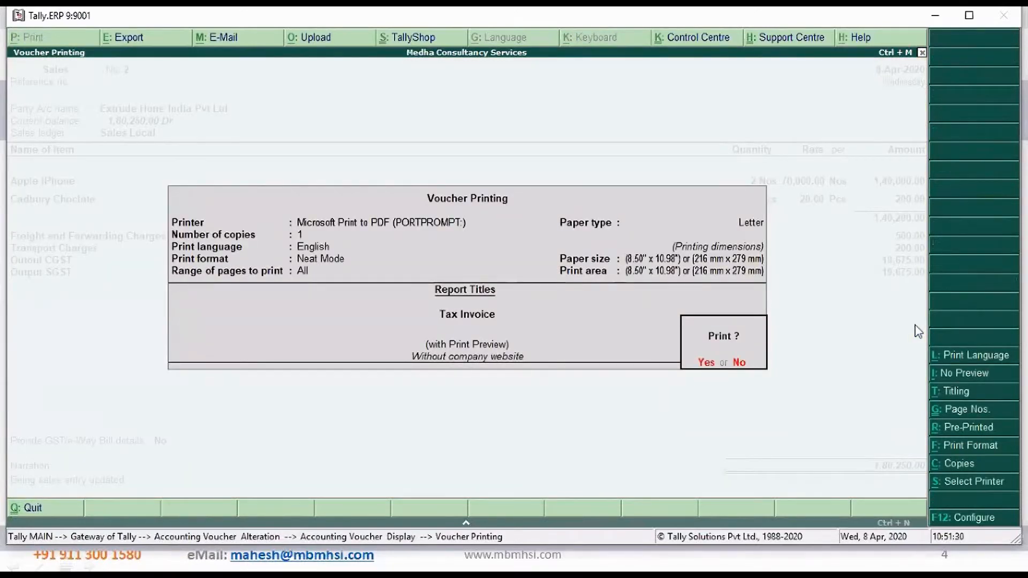
{"action": "left_click", "coordinate": [986, 517]}
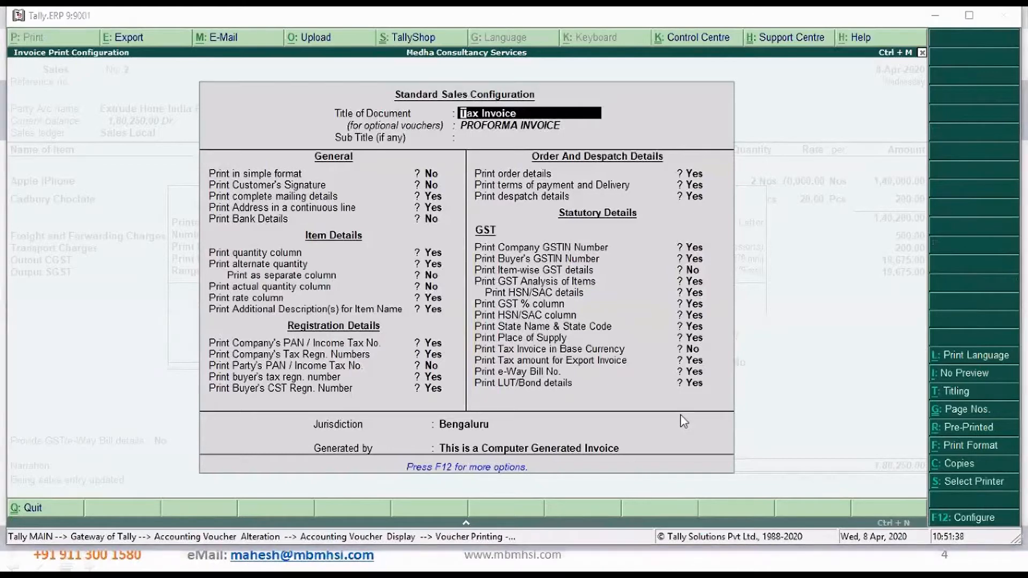
{"action": "key", "text": "Return"}
{"action": "key", "text": "Return"}
{"action": "key", "text": "Return"}
{"action": "key", "text": "Return"}
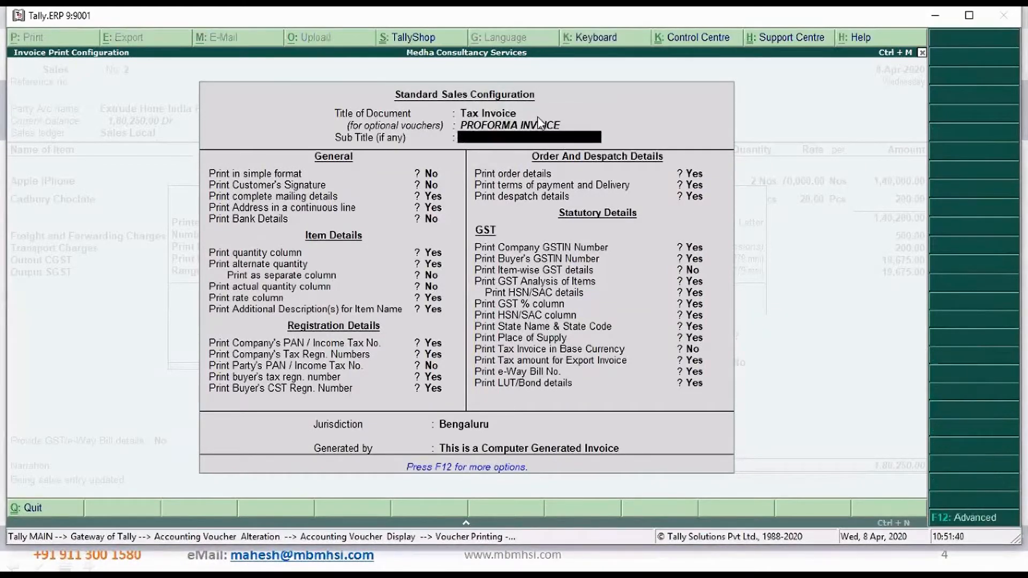
{"action": "key", "text": "Return"}
{"action": "key", "text": "Return"}
{"action": "key", "text": "Return"}
{"action": "type", "text": "y"}
{"action": "key", "text": "Return"}
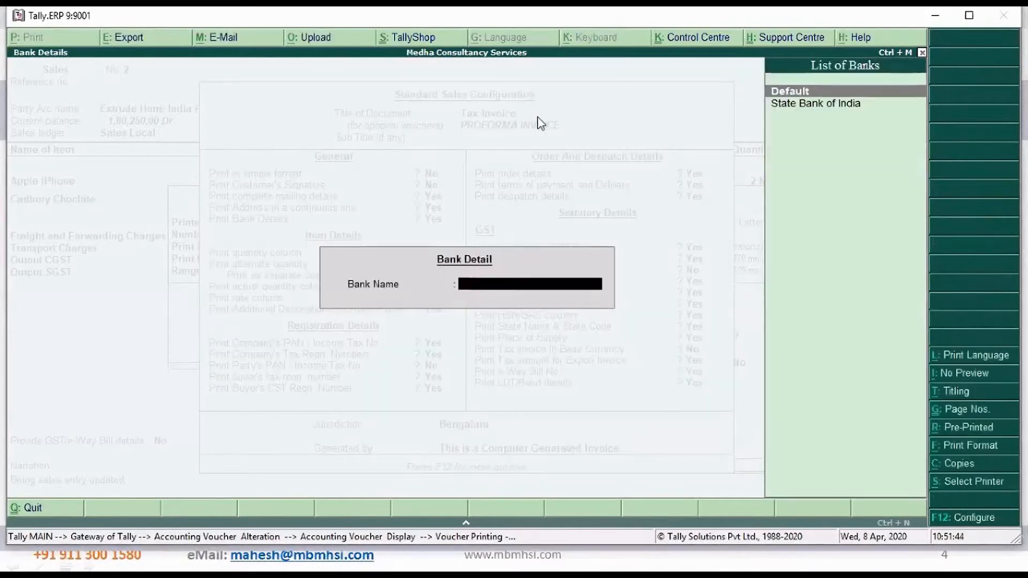
{"action": "key", "text": "Down"}
Preview the tax invoice at readable size and review its party details, items, HSN/SAC tax table and company bank details
{"action": "key", "text": "Return"}
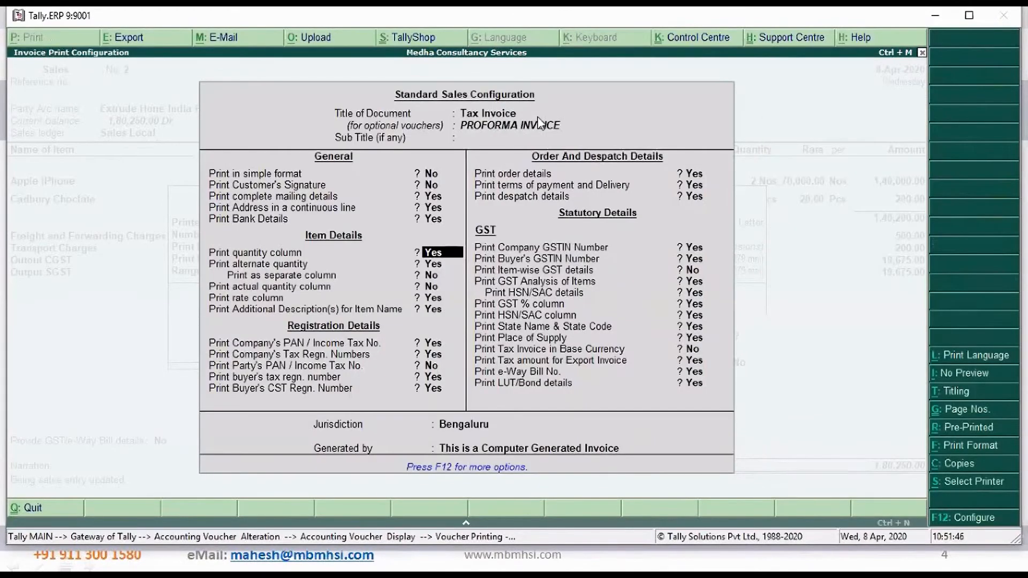
{"action": "key", "text": "ctrl+a"}
{"action": "key", "text": "Return"}
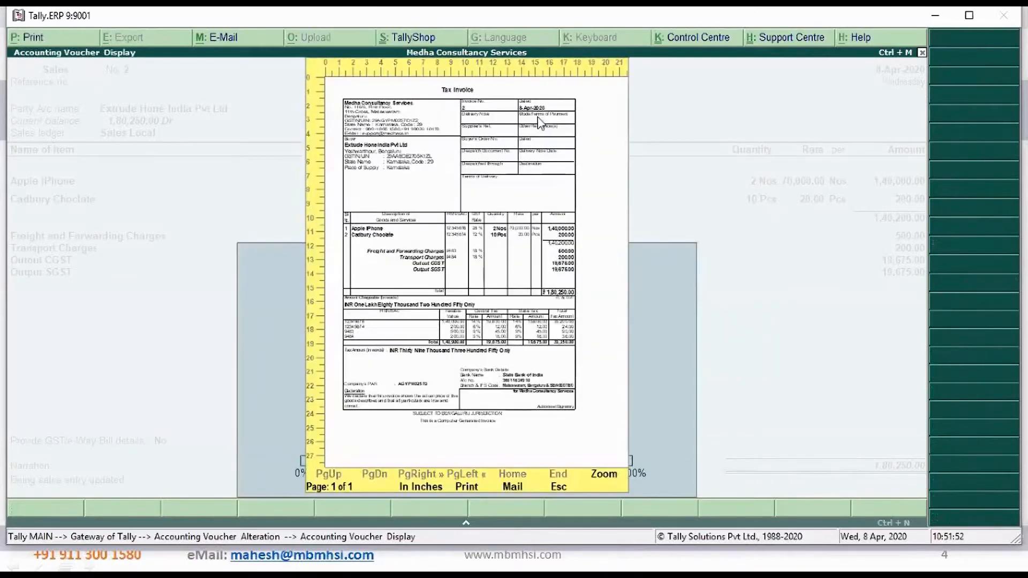
{"action": "left_click", "coordinate": [539, 122]}
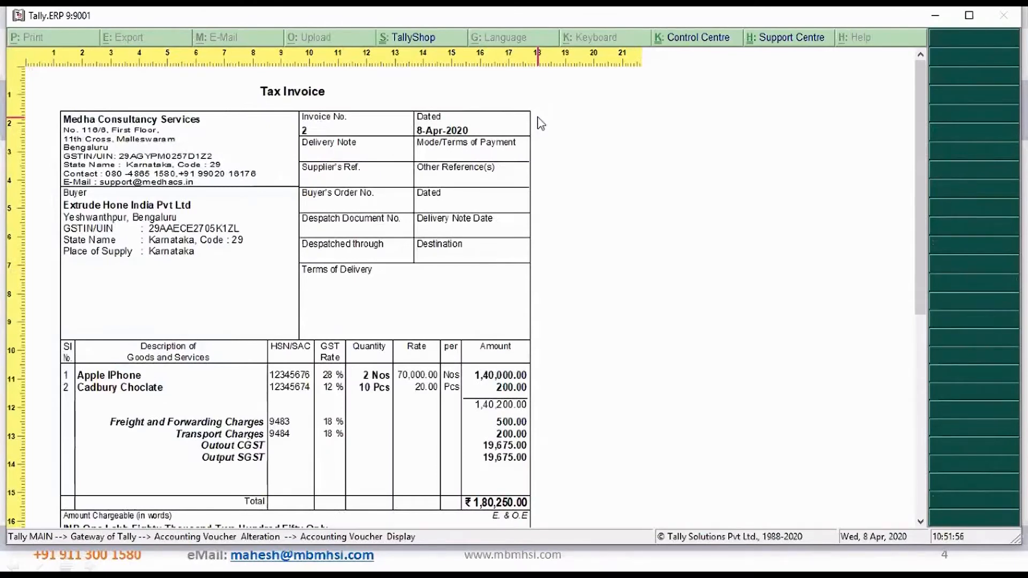
{"action": "scroll", "coordinate": [541, 123], "scroll_direction": "down", "scroll_amount": 1}
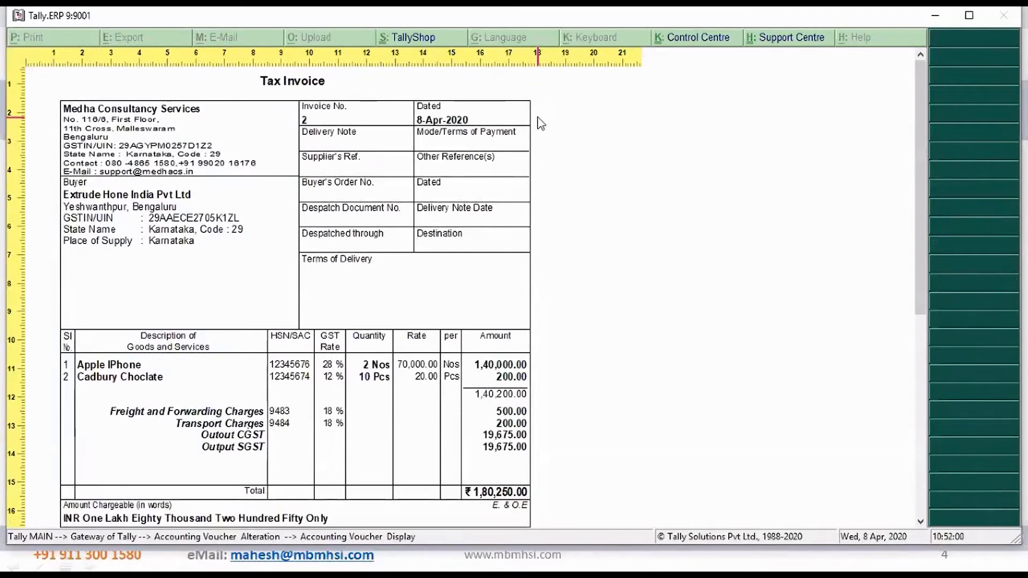
{"action": "scroll", "coordinate": [541, 123], "scroll_direction": "down", "scroll_amount": 3}
{"action": "scroll", "coordinate": [541, 123], "scroll_direction": "down", "scroll_amount": 5}
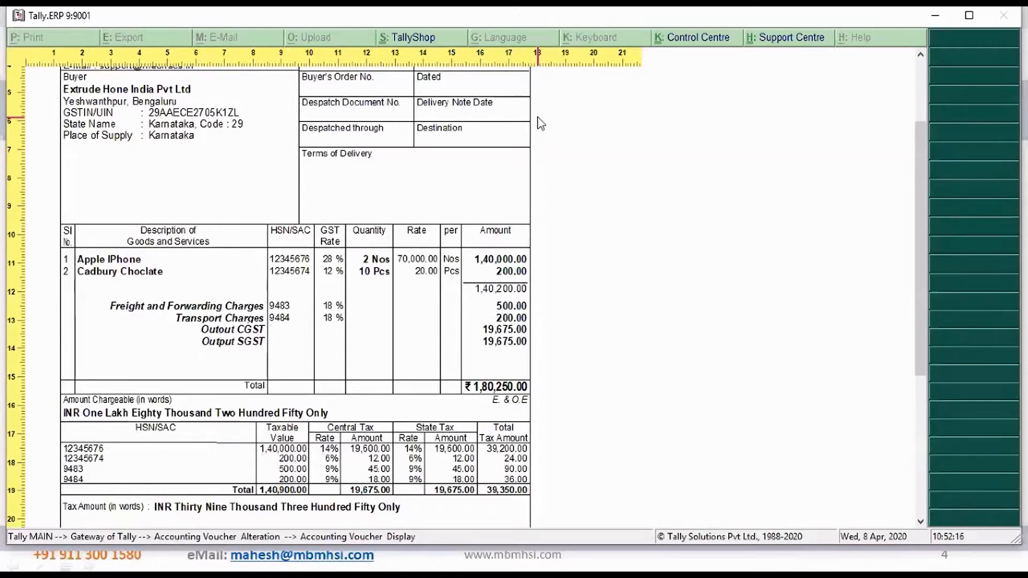
{"action": "scroll", "coordinate": [539, 123], "scroll_direction": "down", "scroll_amount": 3}
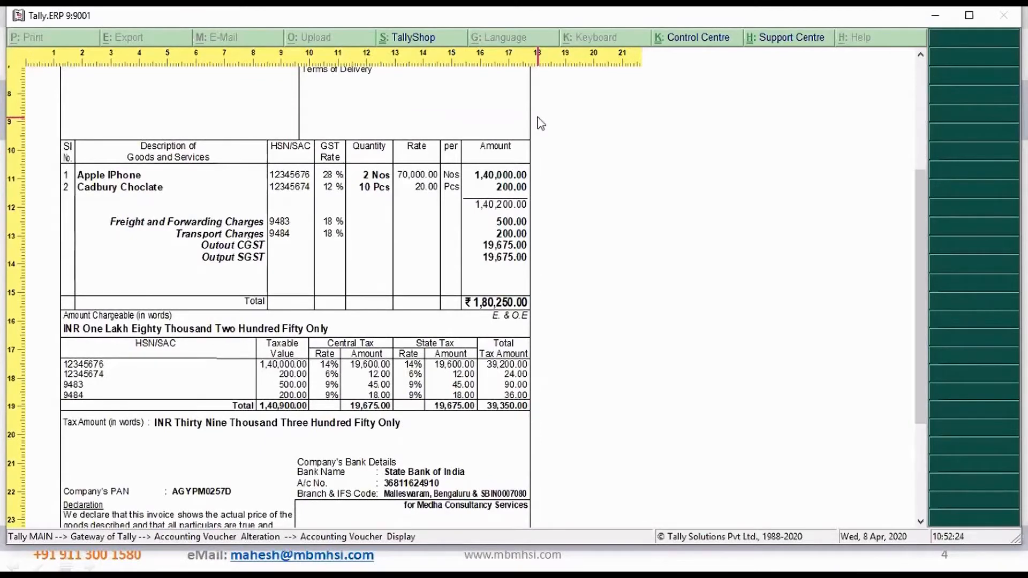
{"action": "scroll", "coordinate": [540, 123], "scroll_direction": "down", "scroll_amount": 2}
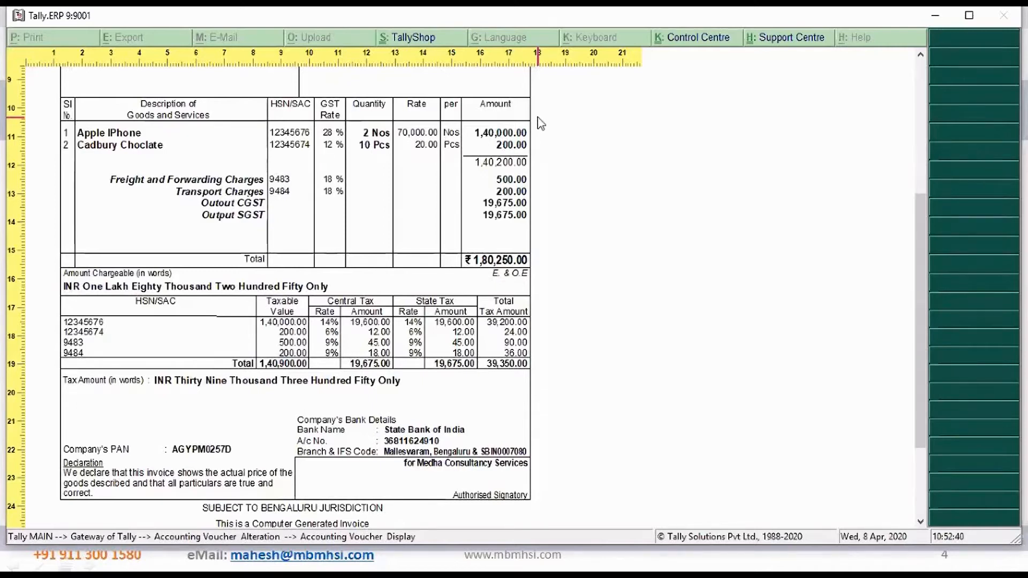
{"action": "scroll", "coordinate": [540, 123], "scroll_direction": "down", "scroll_amount": 2}
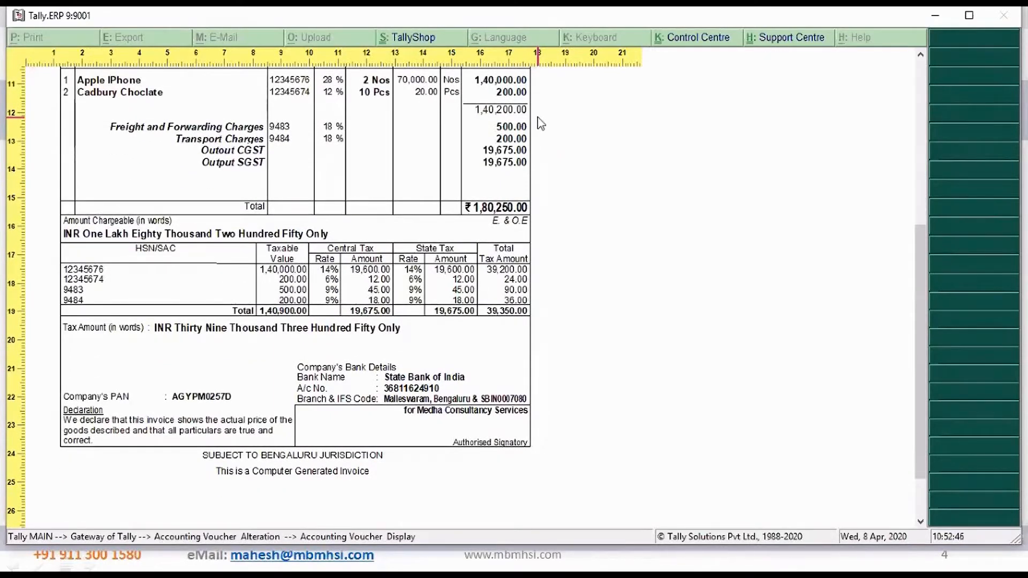
{"action": "scroll", "coordinate": [541, 123], "scroll_direction": "down", "scroll_amount": 3}
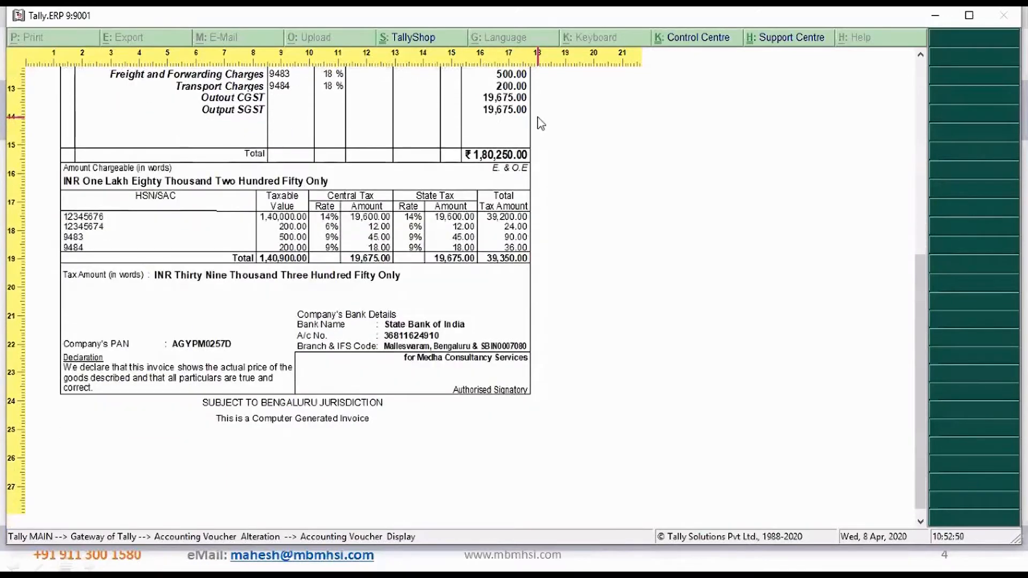
{"action": "scroll", "coordinate": [541, 123], "scroll_direction": "up", "scroll_amount": 1}
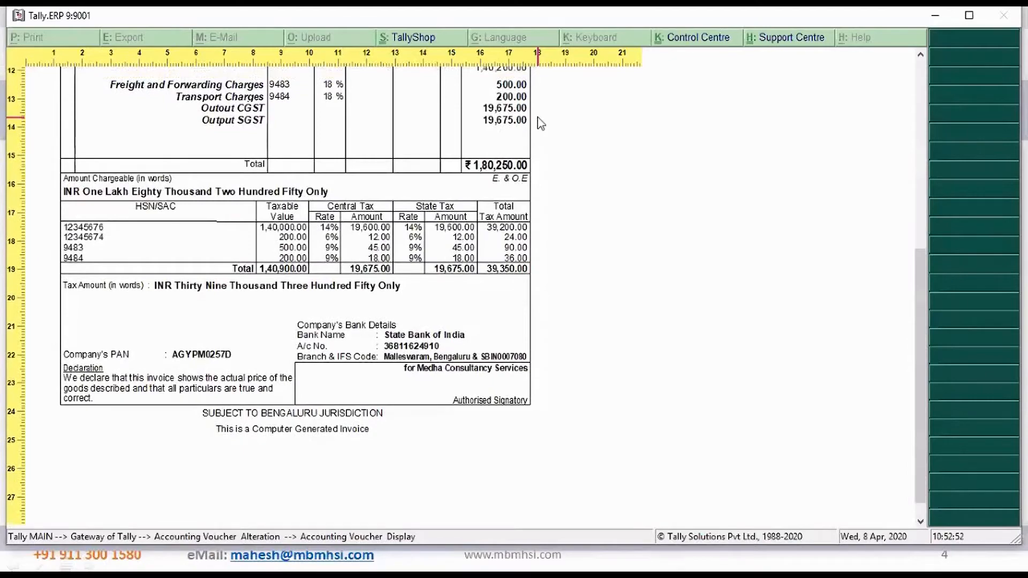
{"action": "scroll", "coordinate": [541, 124], "scroll_direction": "up", "scroll_amount": 20}
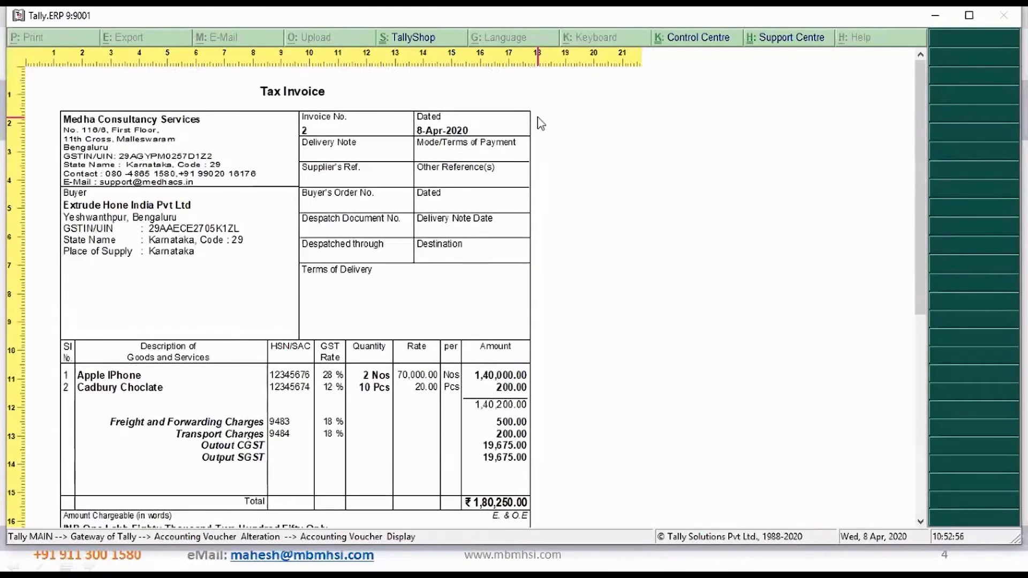
{"action": "scroll", "coordinate": [541, 123], "scroll_direction": "down", "scroll_amount": 15}
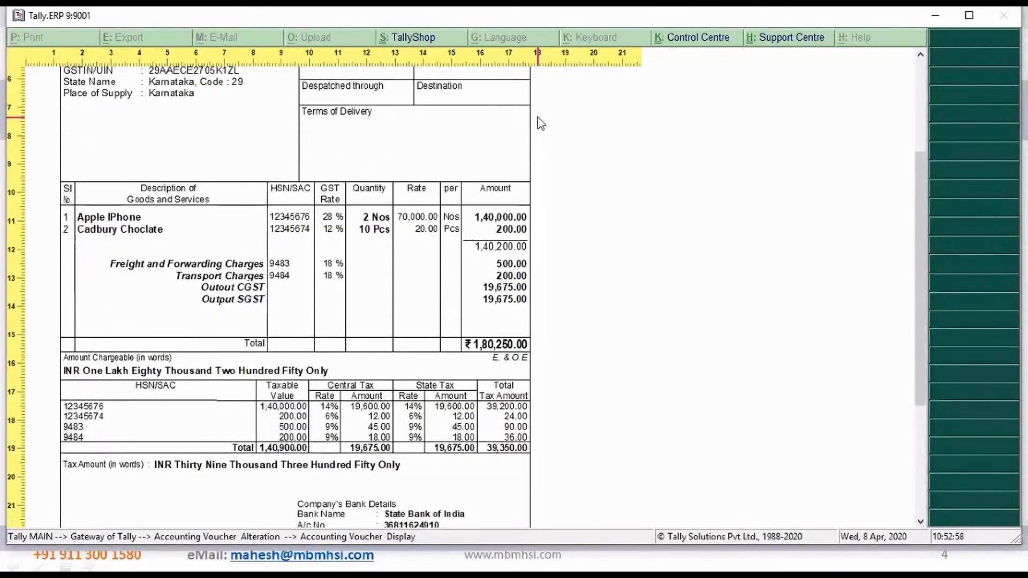
{"action": "scroll", "coordinate": [541, 123], "scroll_direction": "down", "scroll_amount": 1}
{"action": "scroll", "coordinate": [541, 123], "scroll_direction": "down", "scroll_amount": 10}
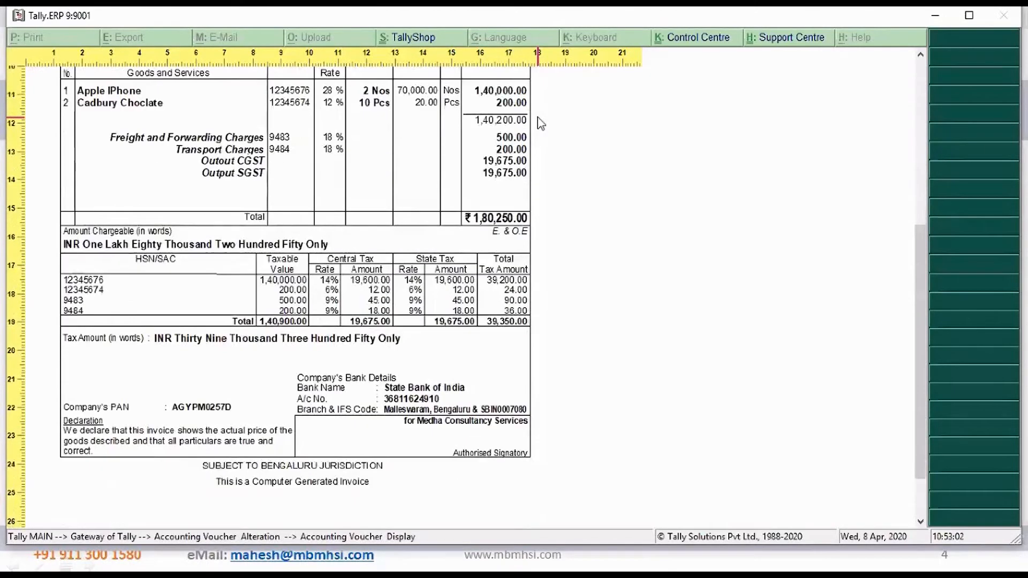
{"action": "scroll", "coordinate": [540, 123], "scroll_direction": "down", "scroll_amount": 5}
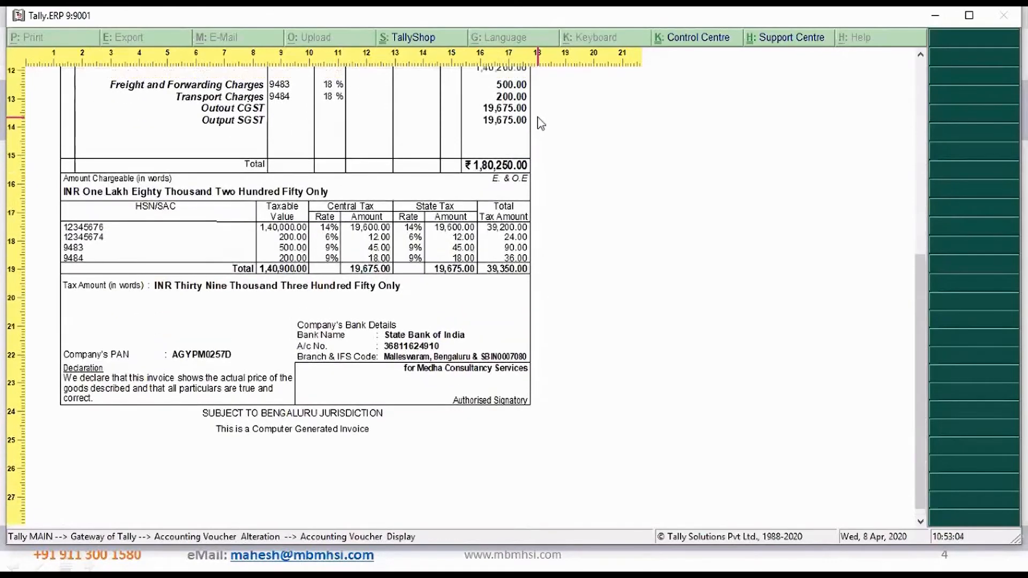
{"action": "scroll", "coordinate": [540, 123], "scroll_direction": "up", "scroll_amount": 20}
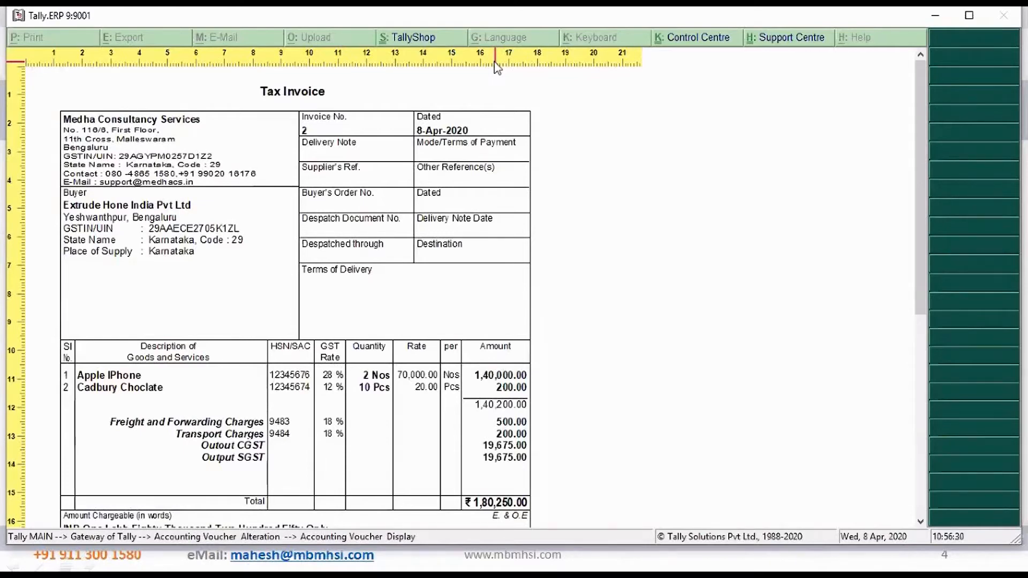
{"action": "key", "text": "Escape"}
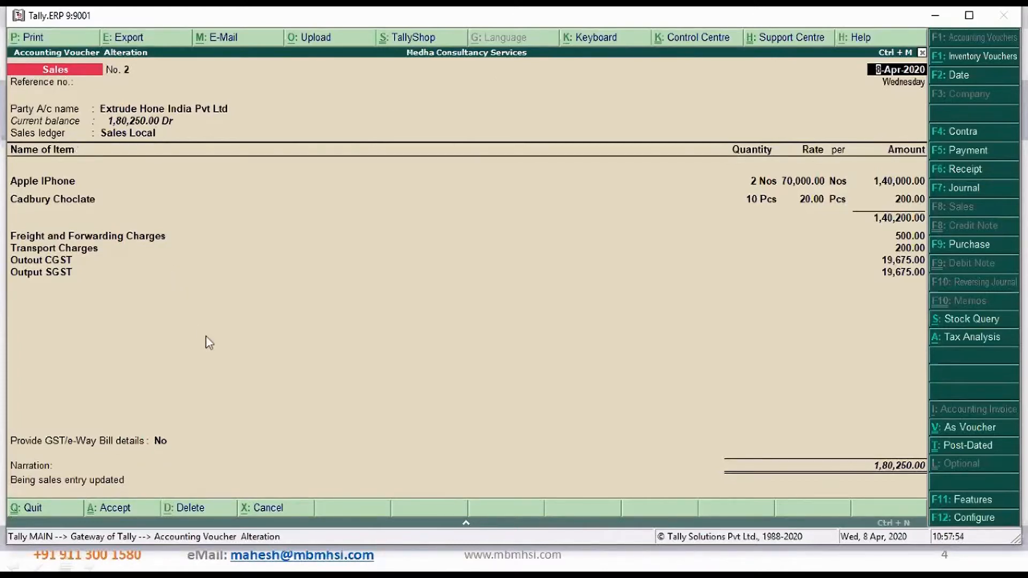
Leave the sales voucher screens and open the Sales voucher type for alteration from Accounts Info
{"action": "key", "text": "Down"}
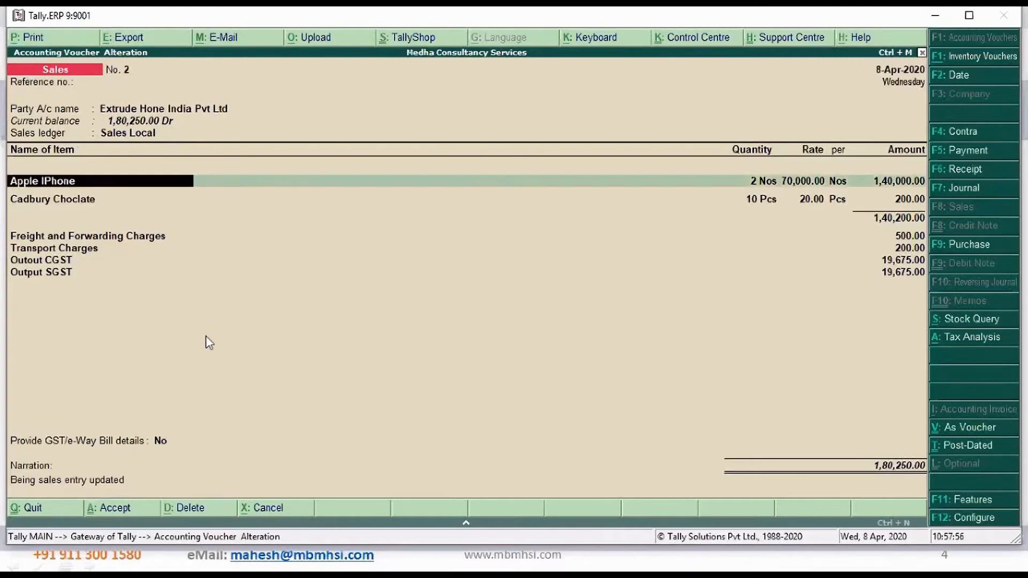
{"action": "key", "text": "Escape"}
{"action": "key", "text": "Escape"}
{"action": "key", "text": "Return"}
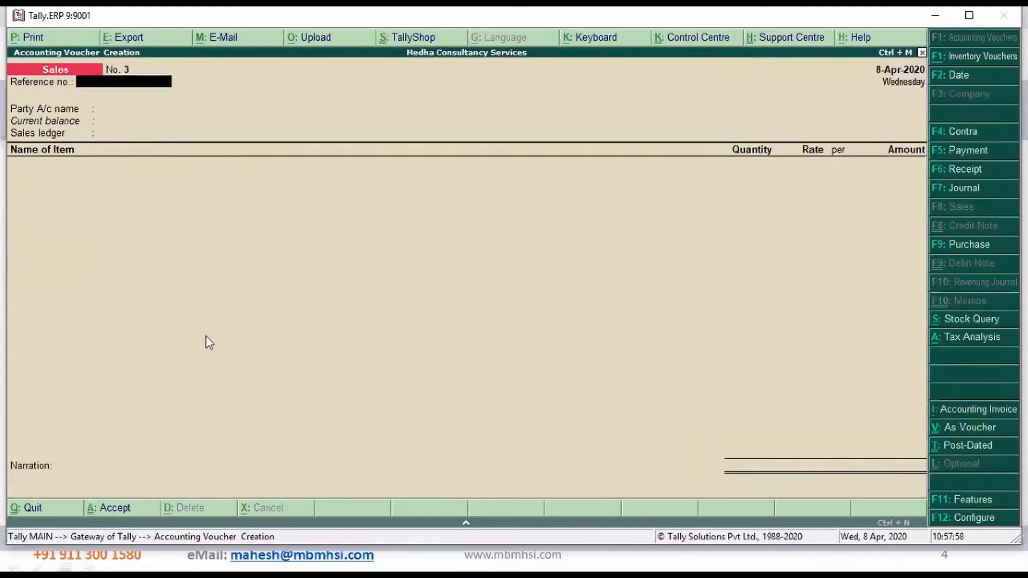
{"action": "key", "text": "Escape"}
{"action": "key", "text": "Return"}
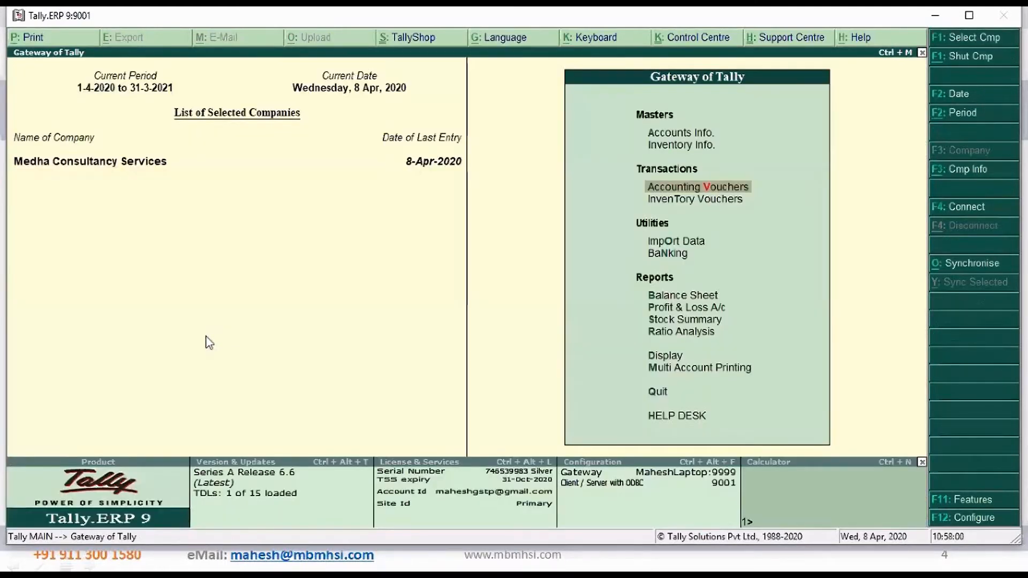
{"action": "type", "text": "avaSa"}
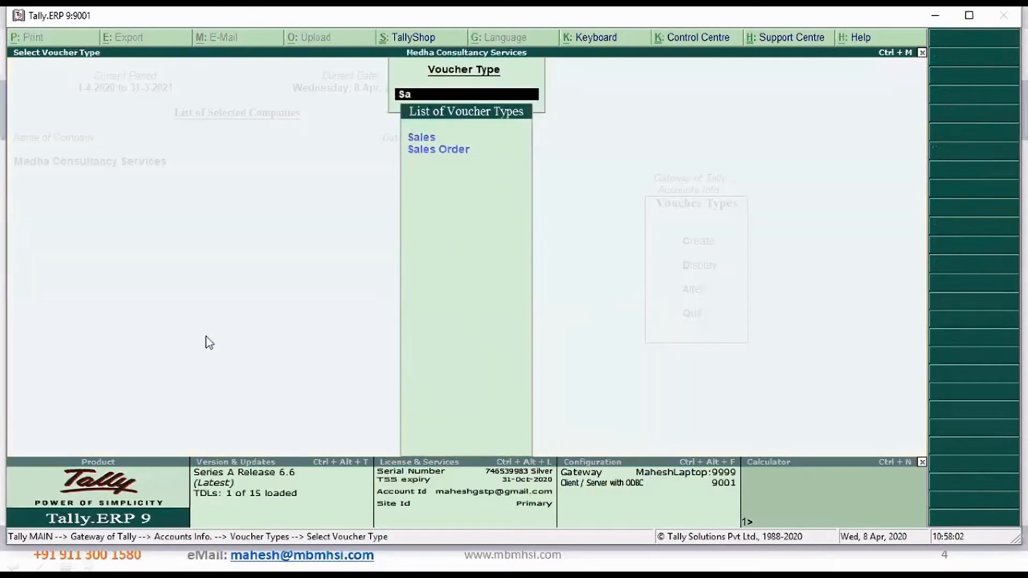
{"action": "key", "text": "Return"}
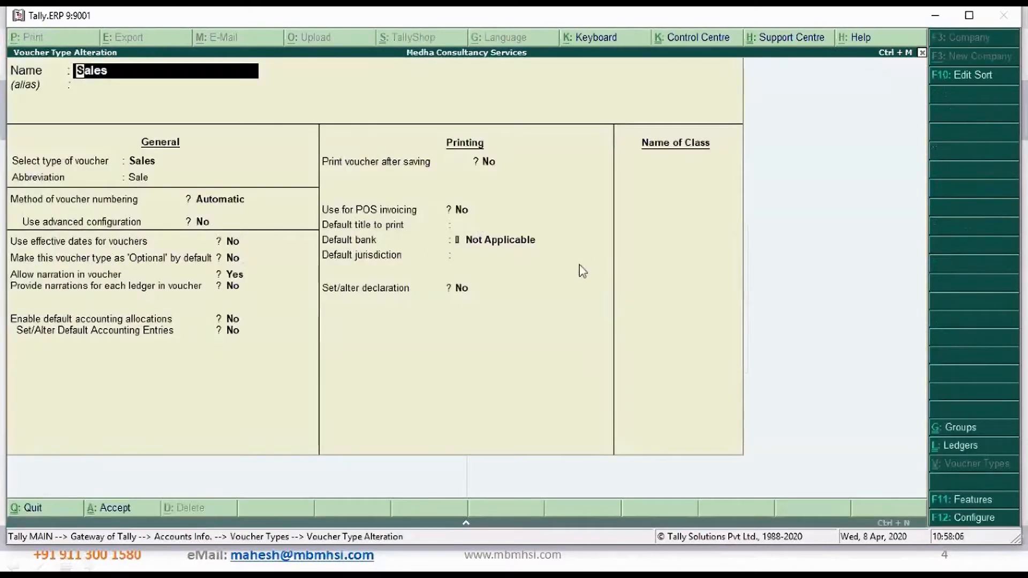
Keep the Sales voucher type's general settings and set Print voucher after saving to Yes
{"action": "key", "text": "Return"}
{"action": "key", "text": "Return"}
{"action": "key", "text": "Return"}
{"action": "key", "text": "Return"}
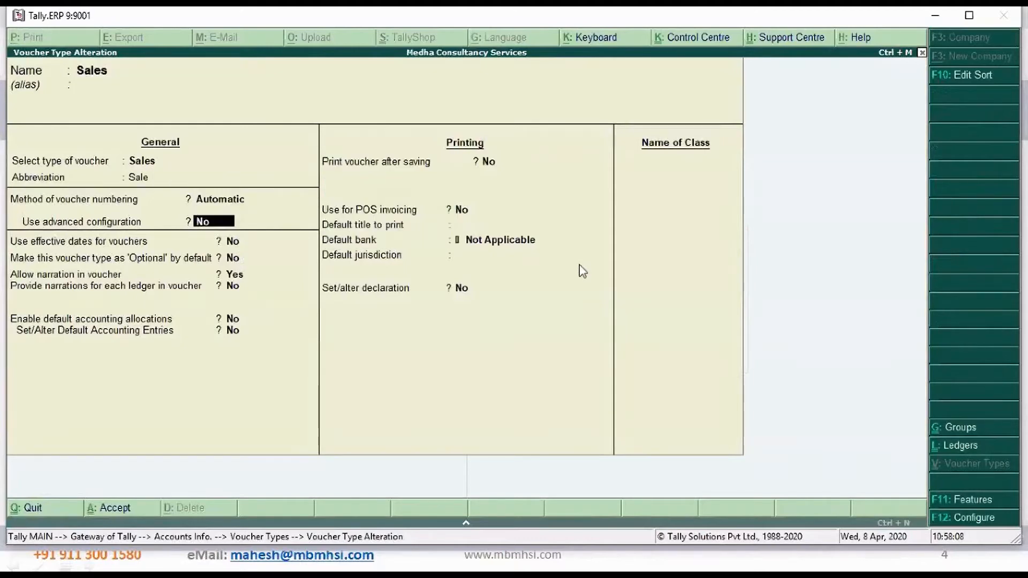
{"action": "key", "text": "Return"}
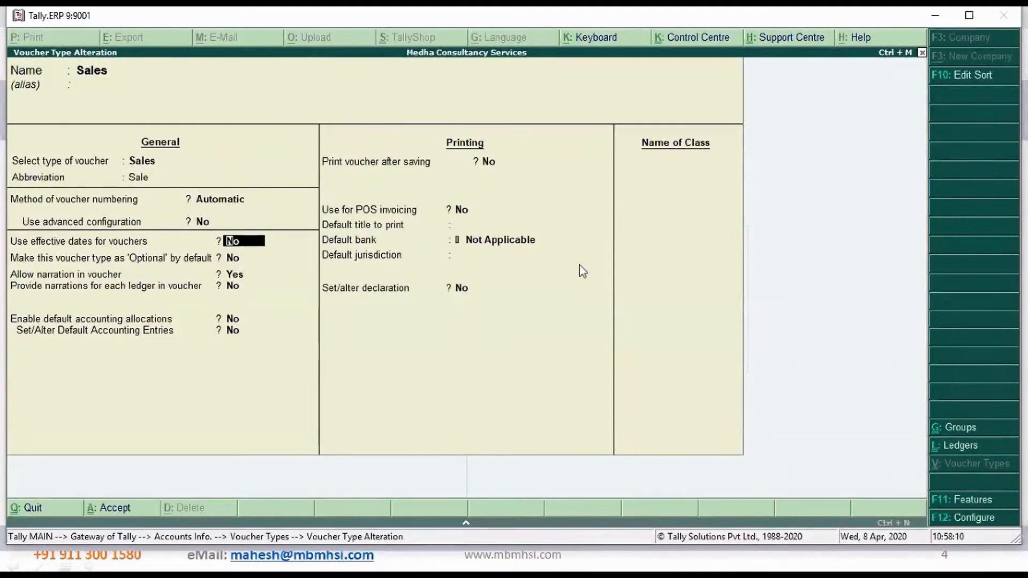
{"action": "key", "text": "Return"}
{"action": "key", "text": "Return"}
{"action": "key", "text": "Return"}
{"action": "key", "text": "Return"}
{"action": "key", "text": "Return"}
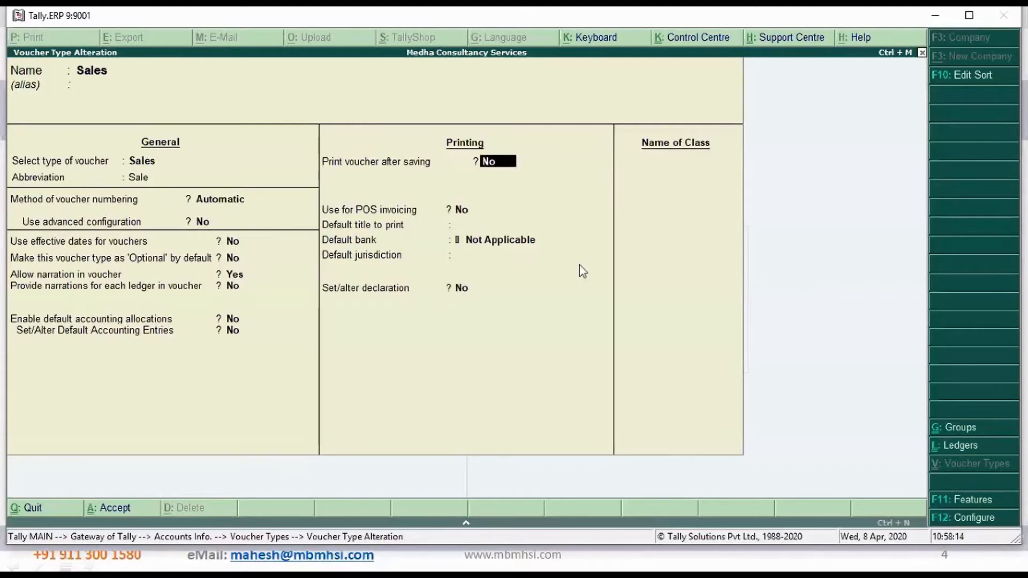
{"action": "type", "text": "y"}
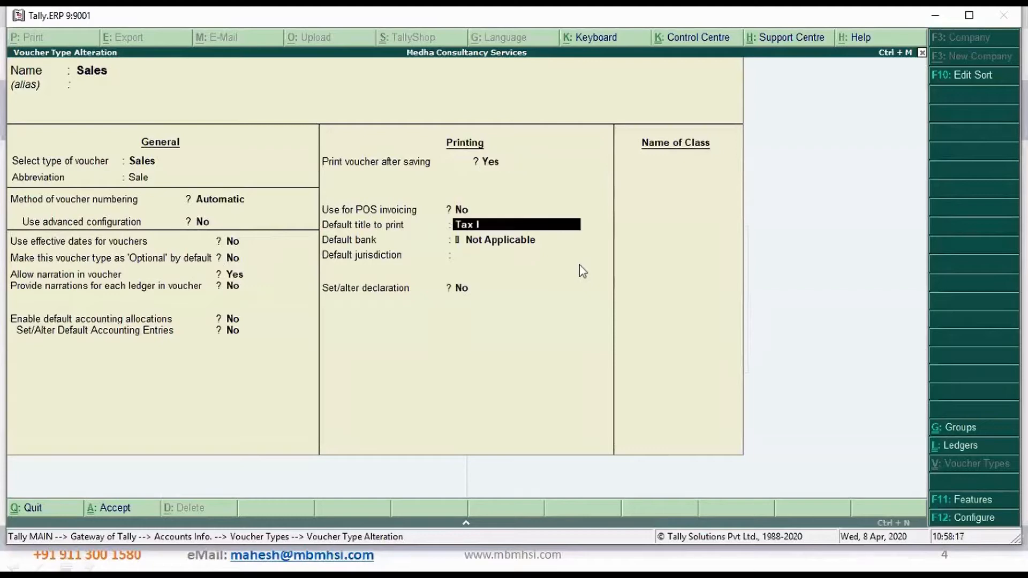
{"action": "type", "text": "ice"}
Set the default print title to Tax Inoice, default bank to State Bank of India and jurisdiction to Bengaluru, leaving the declaration at No
{"action": "key", "text": "Return"}
{"action": "key", "text": "Down"}
{"action": "key", "text": "Return"}
{"action": "type", "text": "Bengal"}
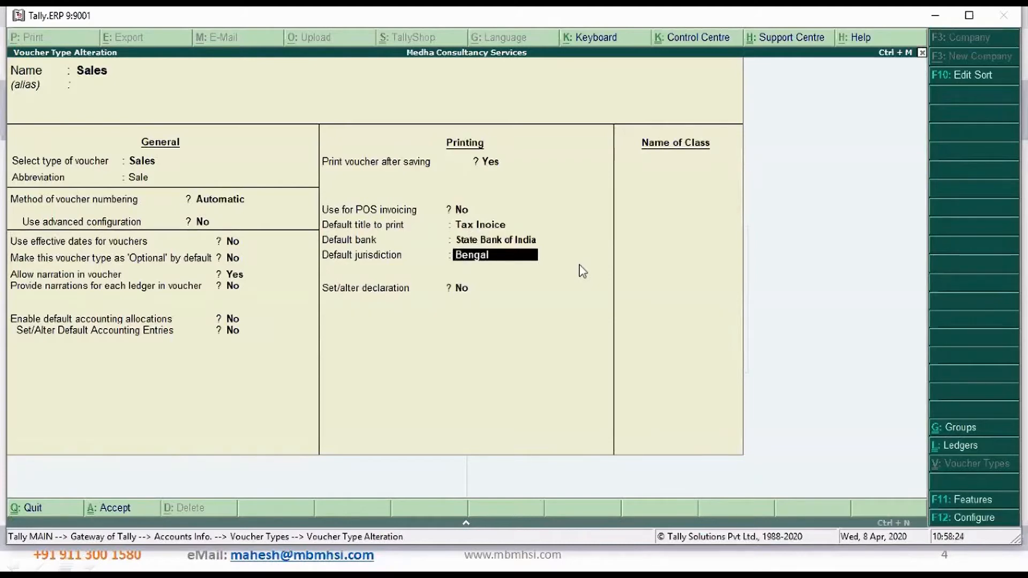
{"action": "type", "text": "uru"}
{"action": "key", "text": "Return"}
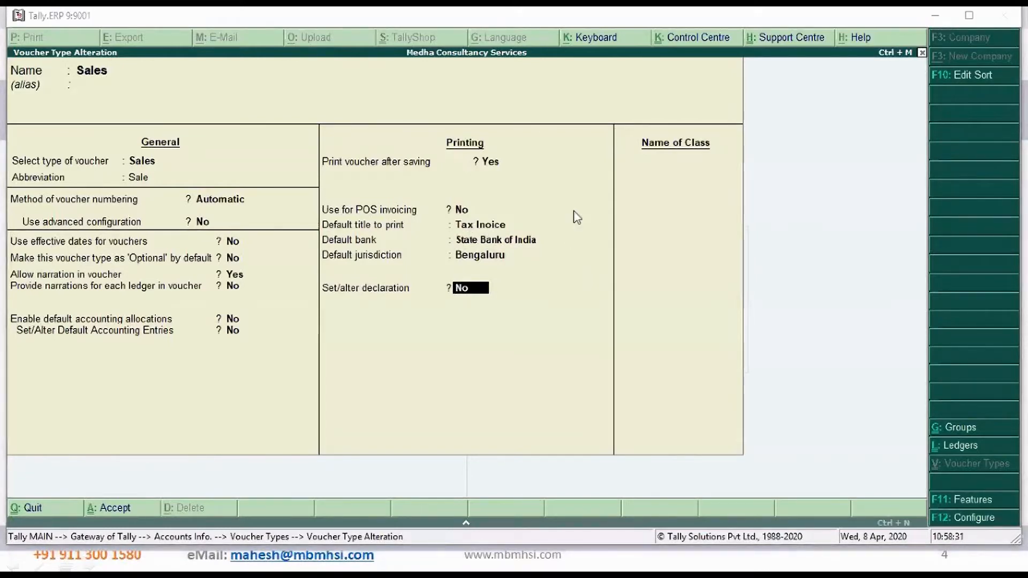
{"action": "key", "text": "Return"}
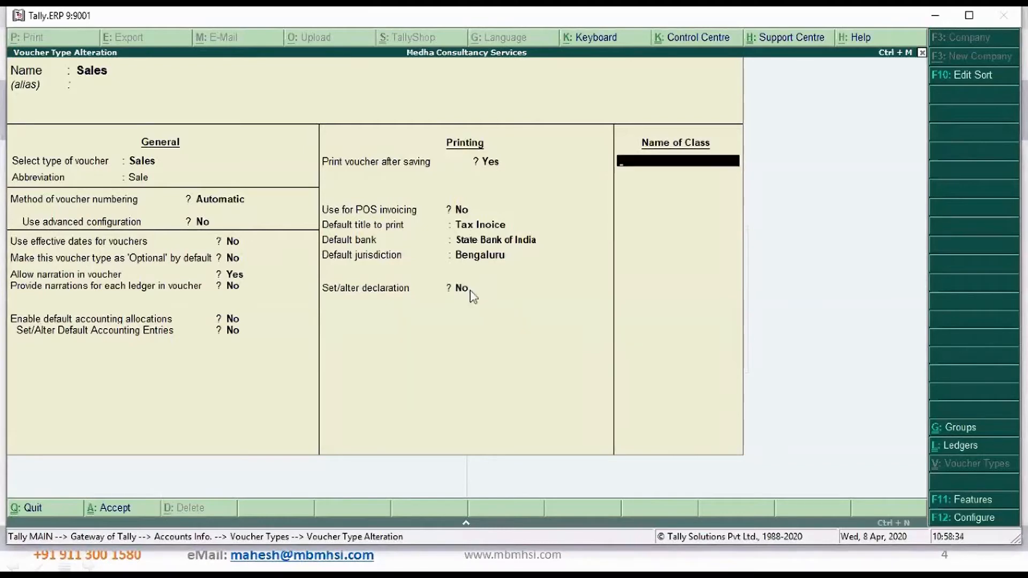
Add a voucher class named Sales Local to the Sales voucher type and open its class settings
{"action": "type", "text": "Sales Local"}
{"action": "key", "text": "Return"}
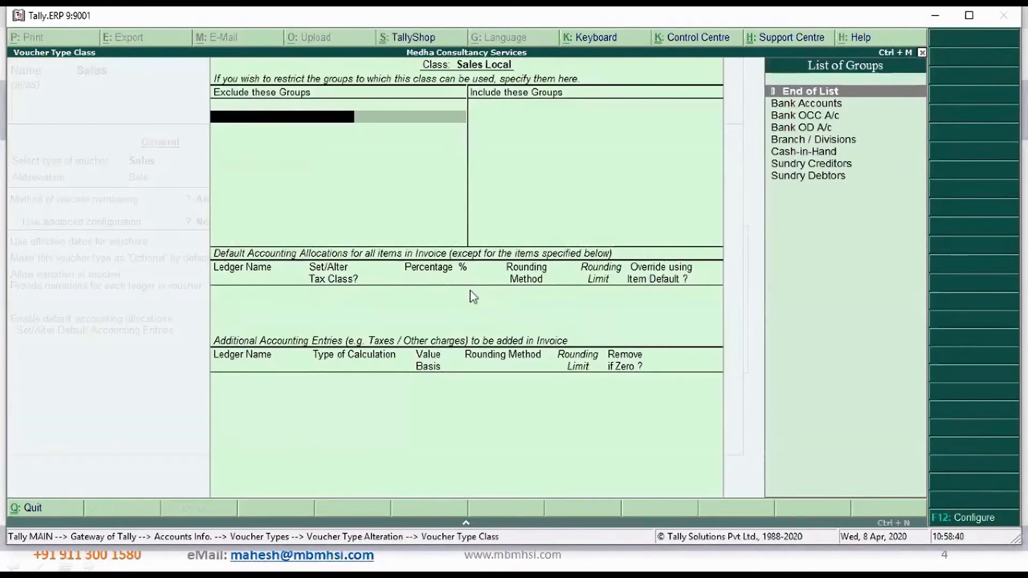
Exclude Bank Accounts, Bank OD A/c, Branch / Divisions, Cash-in-Hand and Sundry Creditors from the Sales Local class, with no included groups
{"action": "key", "text": "Down"}
{"action": "key", "text": "Down"}
{"action": "key", "text": "Down"}
{"action": "key", "text": "Down"}
{"action": "key", "text": "Down"}
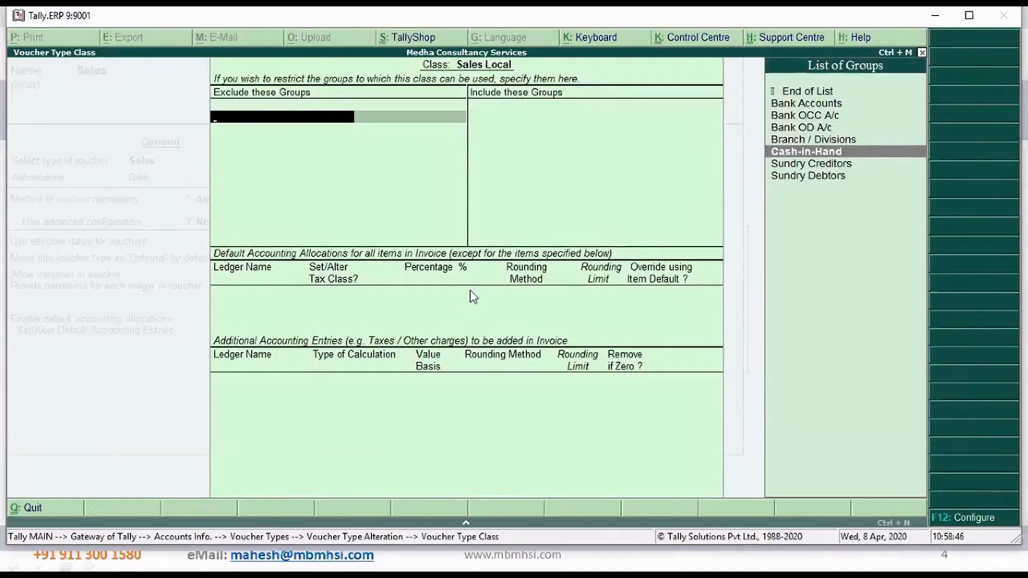
{"action": "key", "text": "Up"}
{"action": "key", "text": "Up"}
{"action": "key", "text": "Up"}
{"action": "key", "text": "Up"}
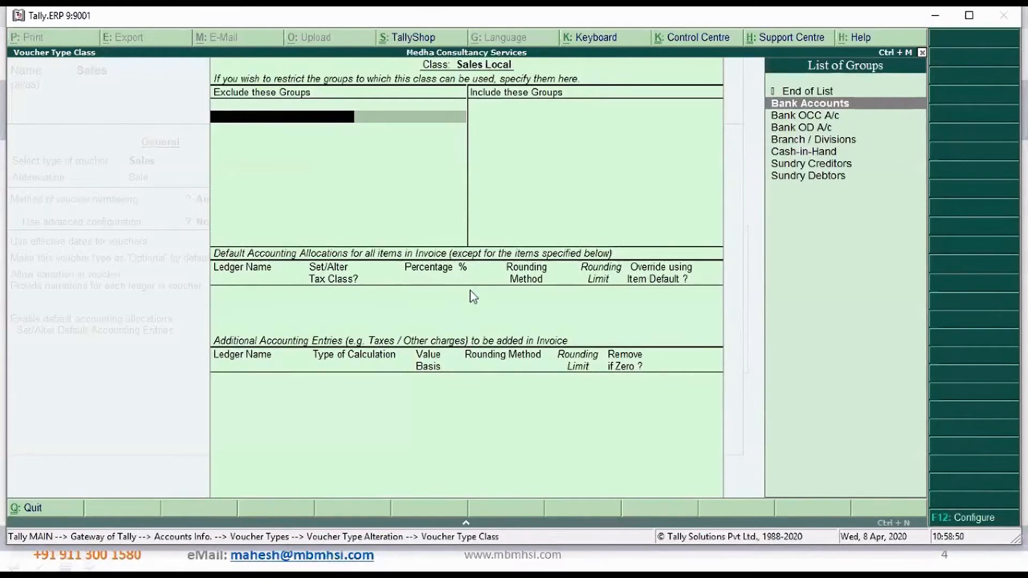
{"action": "key", "text": "Return"}
{"action": "key", "text": "Down"}
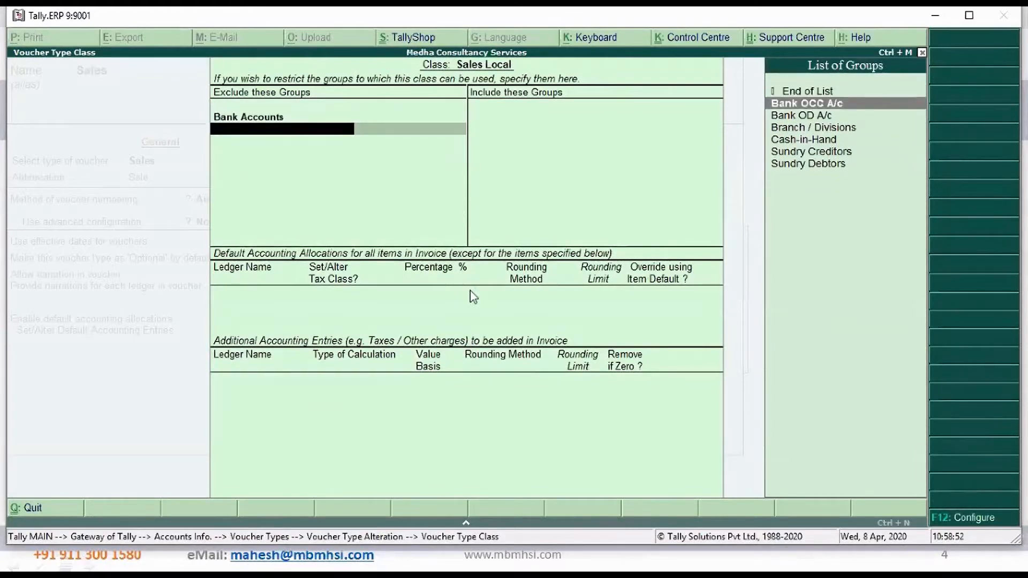
{"action": "key", "text": "Down"}
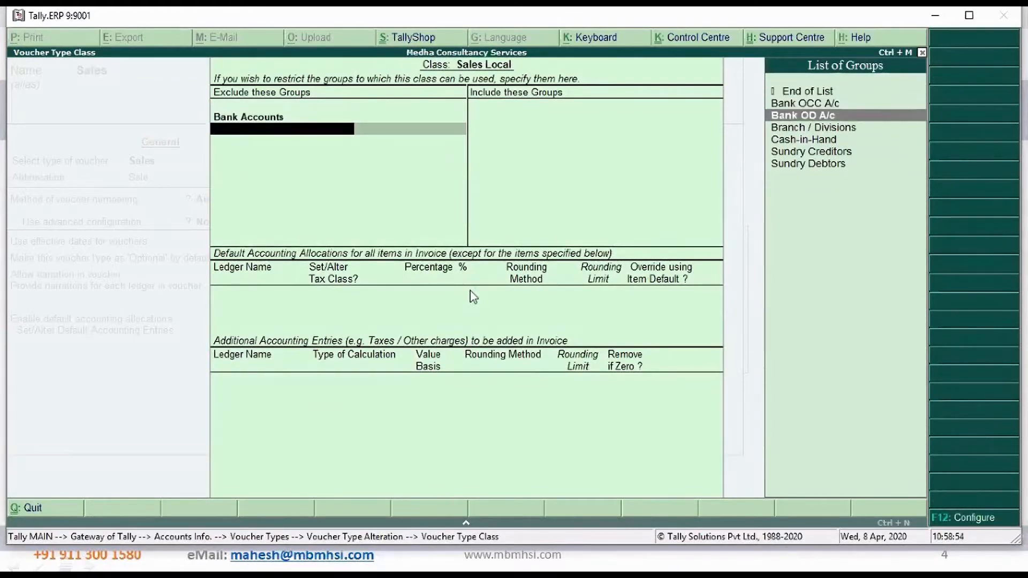
{"action": "key", "text": "Return"}
{"action": "key", "text": "Down"}
{"action": "key", "text": "Return"}
{"action": "key", "text": "Down"}
{"action": "key", "text": "Return"}
{"action": "key", "text": "Down"}
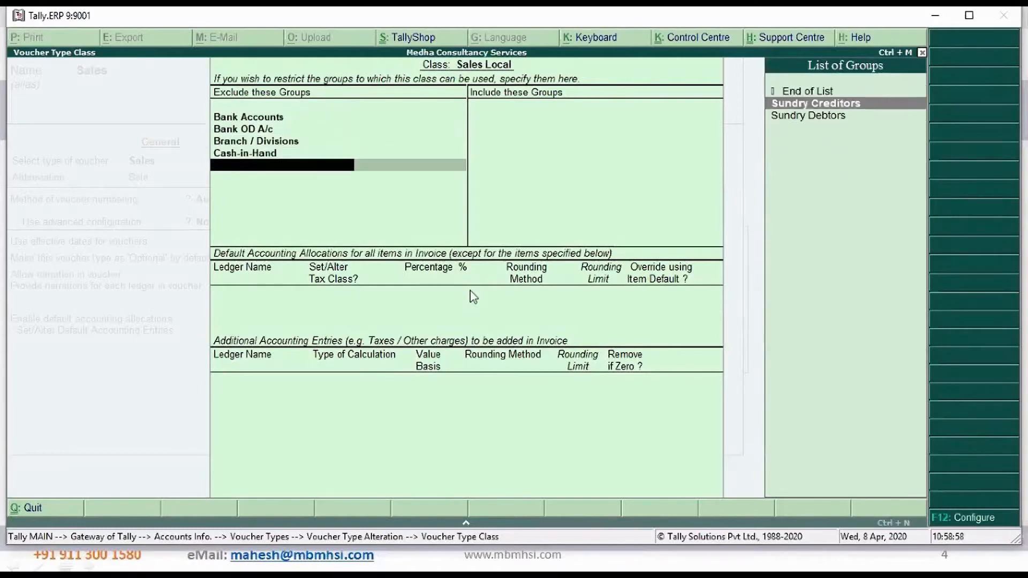
{"action": "key", "text": "Return"}
{"action": "key", "text": "Return"}
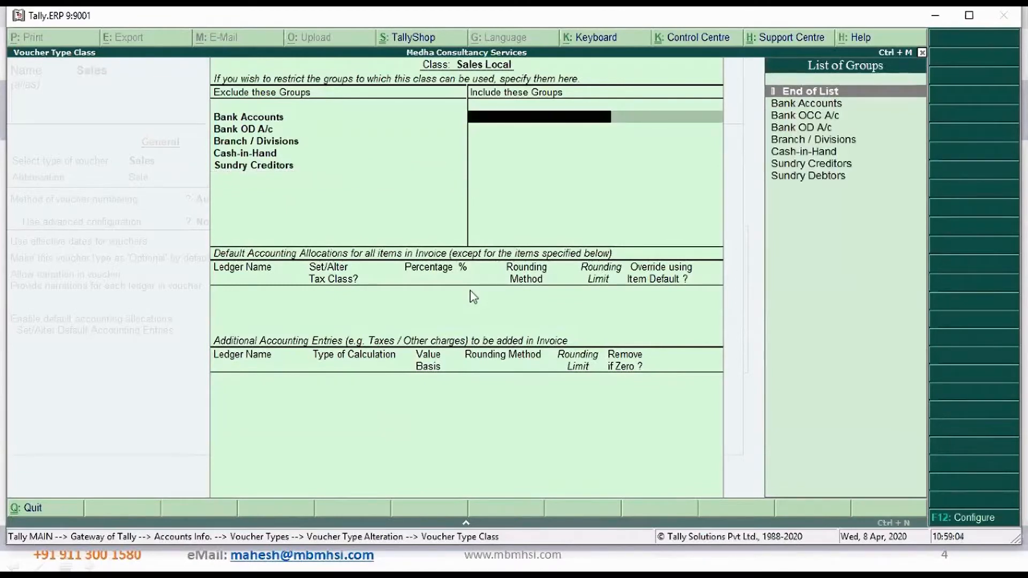
{"action": "key", "text": "Return"}
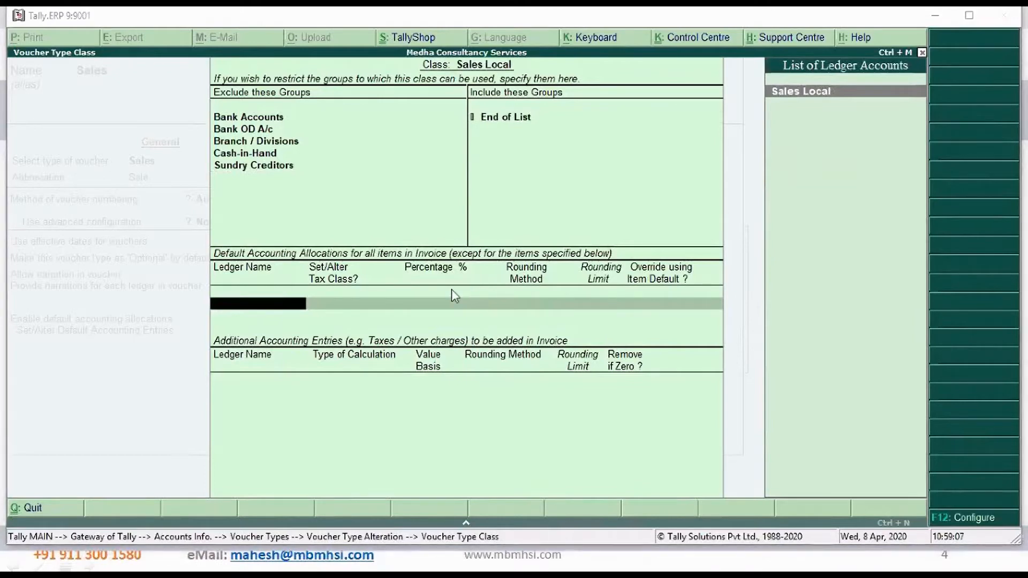
Allocate all invoice items to the Sales Local ledger at 100 %, with tax class alteration and item default override at No
{"action": "left_click", "coordinate": [840, 92]}
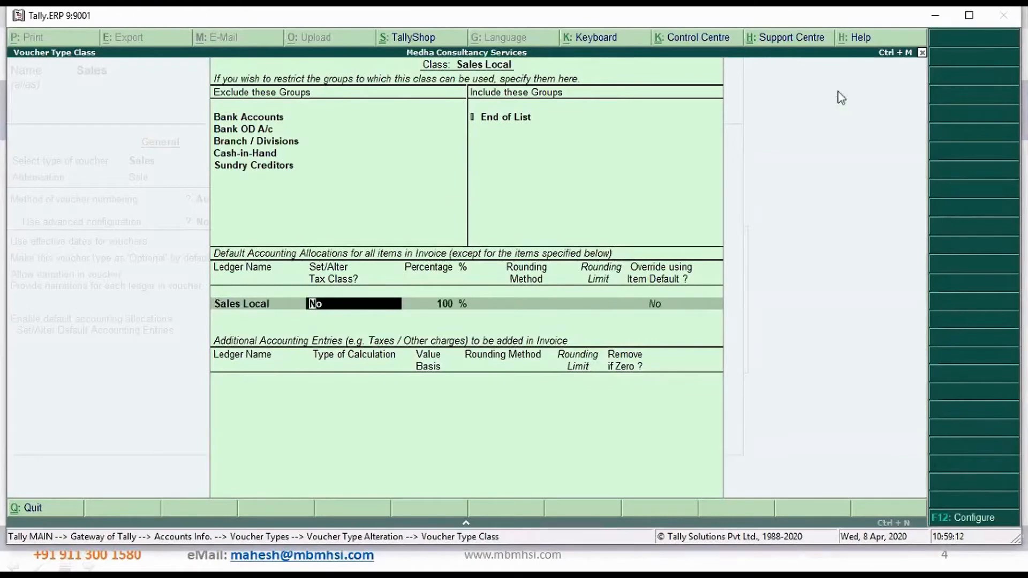
{"action": "key", "text": "Return"}
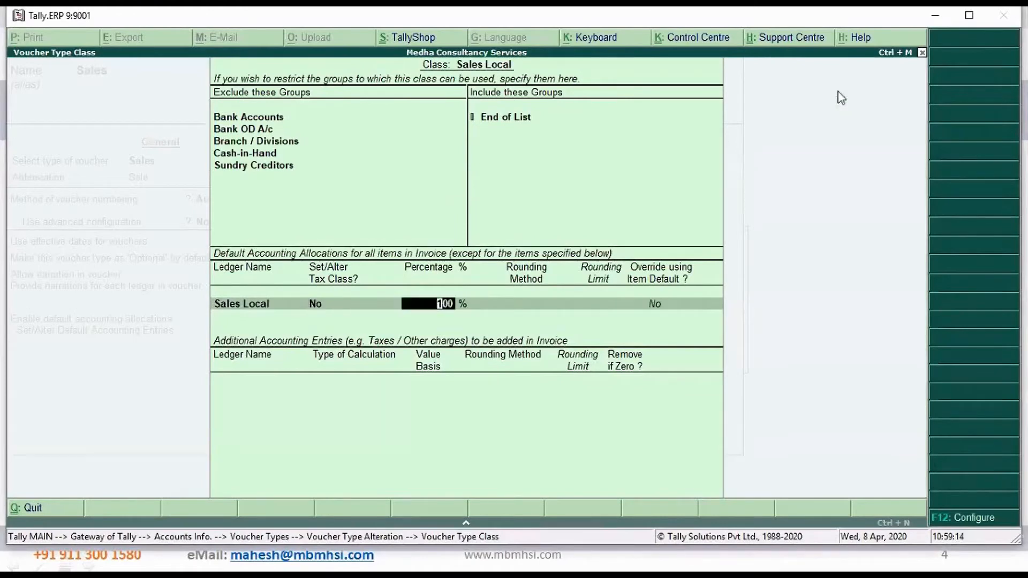
{"action": "key", "text": "Return"}
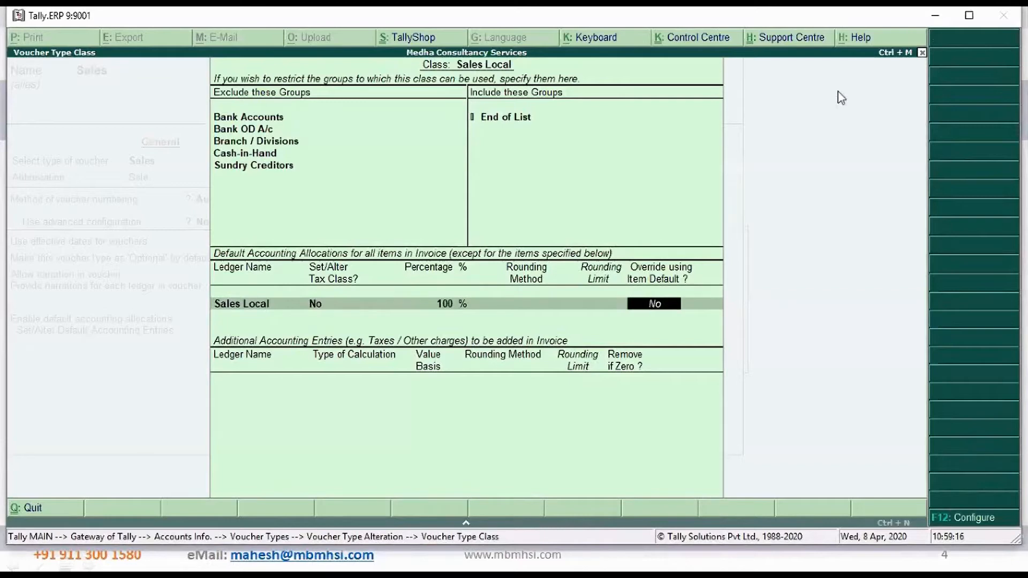
{"action": "key", "text": "Return"}
Add Freight and Forwarding Charges as an additional entry calculated As User Defined Value, with Remove if Zero set to Yes
{"action": "type", "text": "f"}
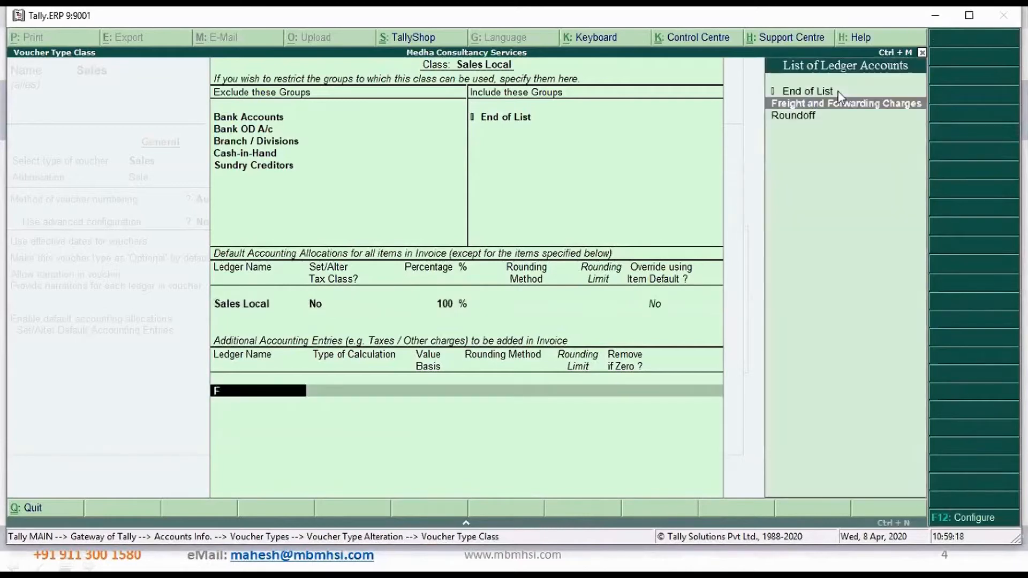
{"action": "key", "text": "Return"}
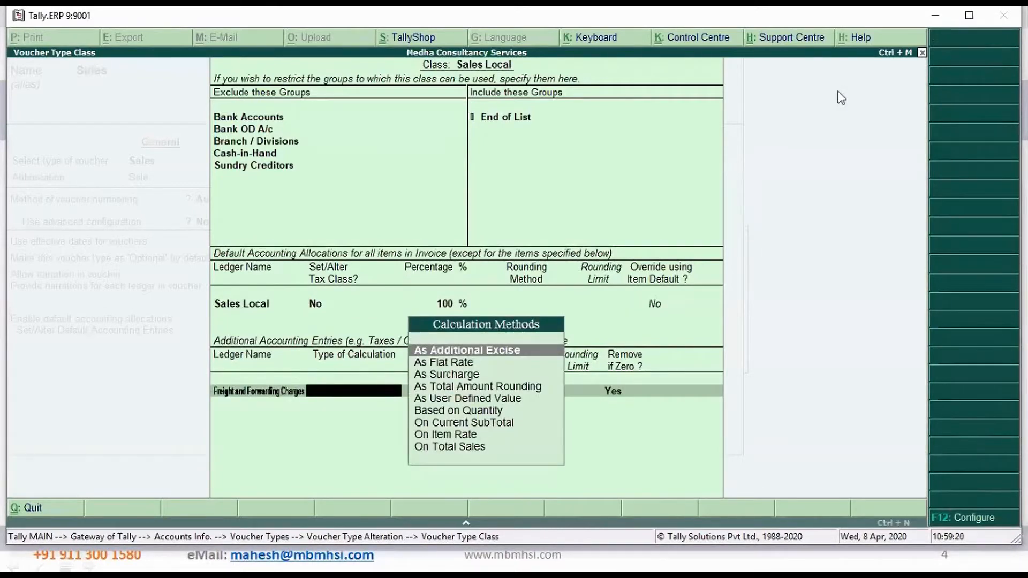
{"action": "key", "text": "Down"}
{"action": "key", "text": "Down"}
{"action": "key", "text": "Down"}
{"action": "key", "text": "Down"}
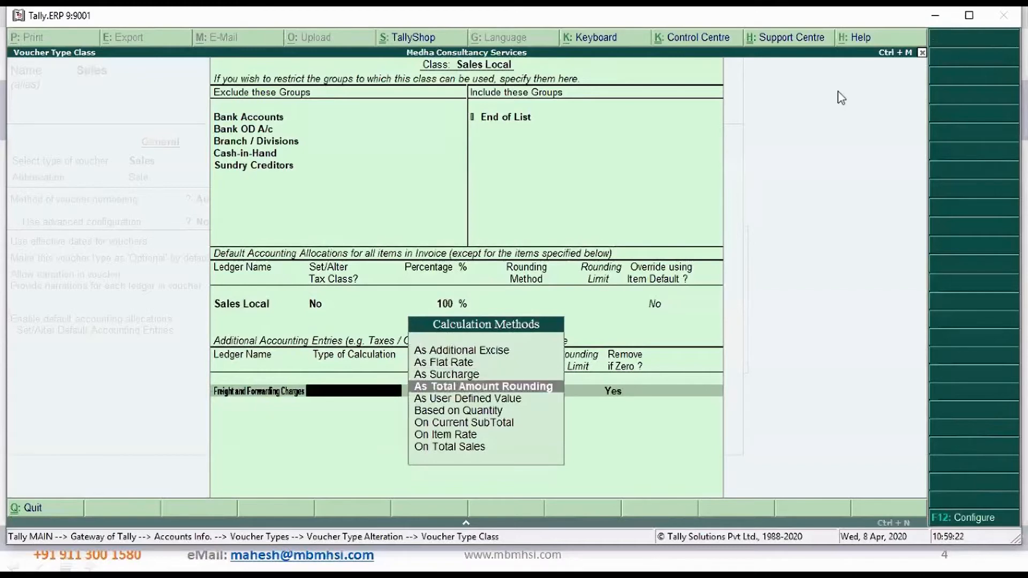
{"action": "key", "text": "Return"}
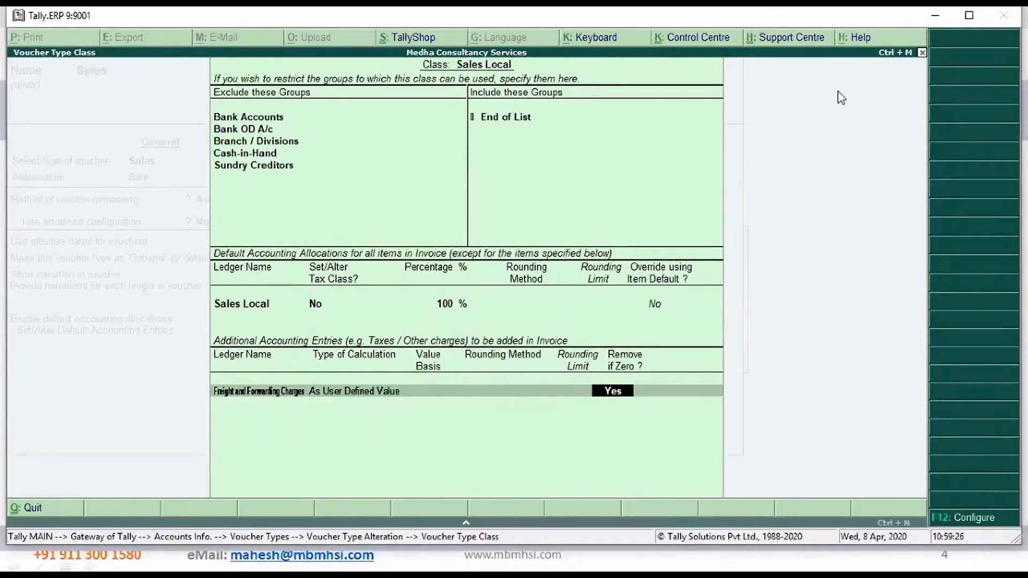
{"action": "key", "text": "Return"}
Add Transport Charges as an additional entry calculated As User Defined Value, with Remove if Zero set to Yes
{"action": "type", "text": "Tr"}
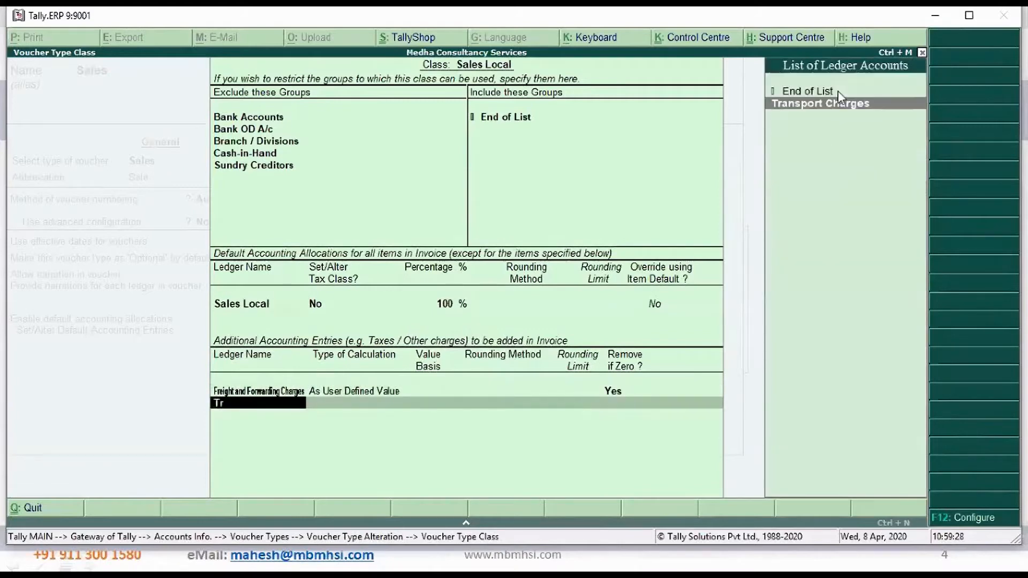
{"action": "key", "text": "Return"}
{"action": "type", "text": "A"}
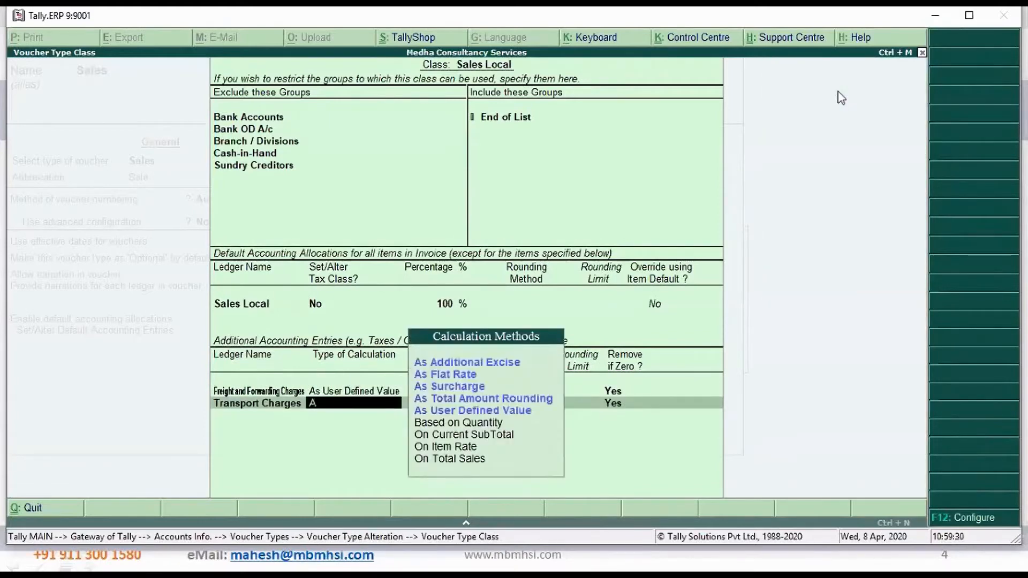
{"action": "key", "text": "Down"}
{"action": "key", "text": "Down"}
{"action": "key", "text": "Down"}
{"action": "key", "text": "Down"}
{"action": "key", "text": "Return"}
{"action": "key", "text": "Return"}
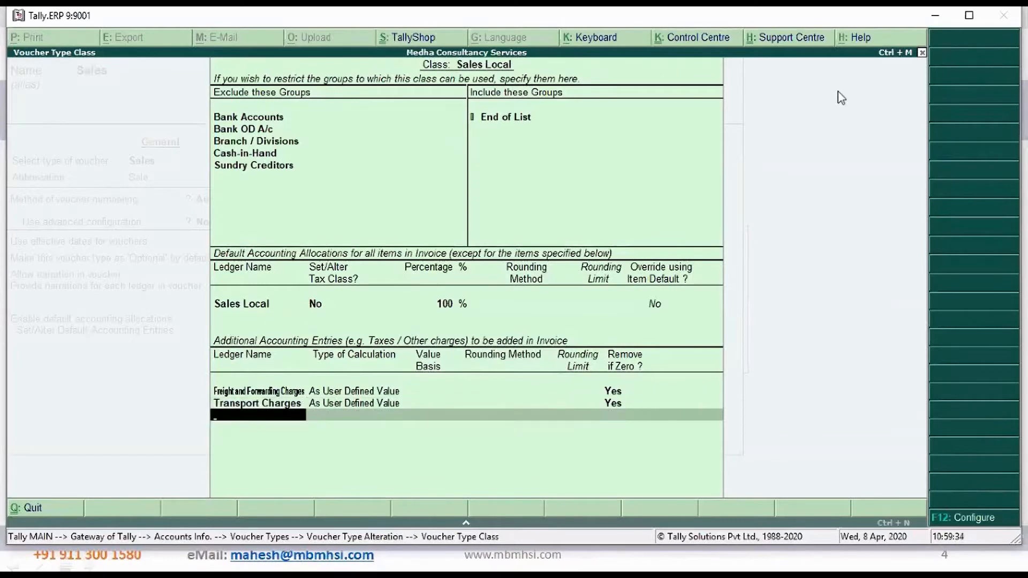
Add the Outout CGST and Output SGST ledgers as additional accounting entries, keeping Remove if Zero at Yes
{"action": "type", "text": "Ou"}
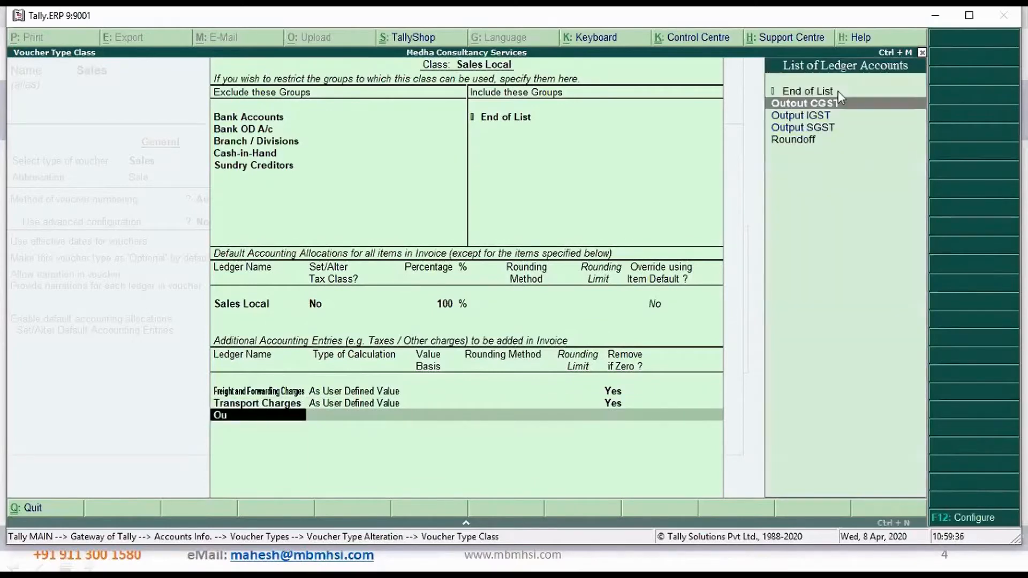
{"action": "key", "text": "Return"}
{"action": "key", "text": "Return"}
{"action": "type", "text": "Ou"}
{"action": "key", "text": "Down"}
{"action": "key", "text": "Down"}
{"action": "key", "text": "Return"}
Add Roundoff calculated As Total Amount Rounding with Normal Rounding and a limit of 1, and finish the Sales Local class
{"action": "key", "text": "Return"}
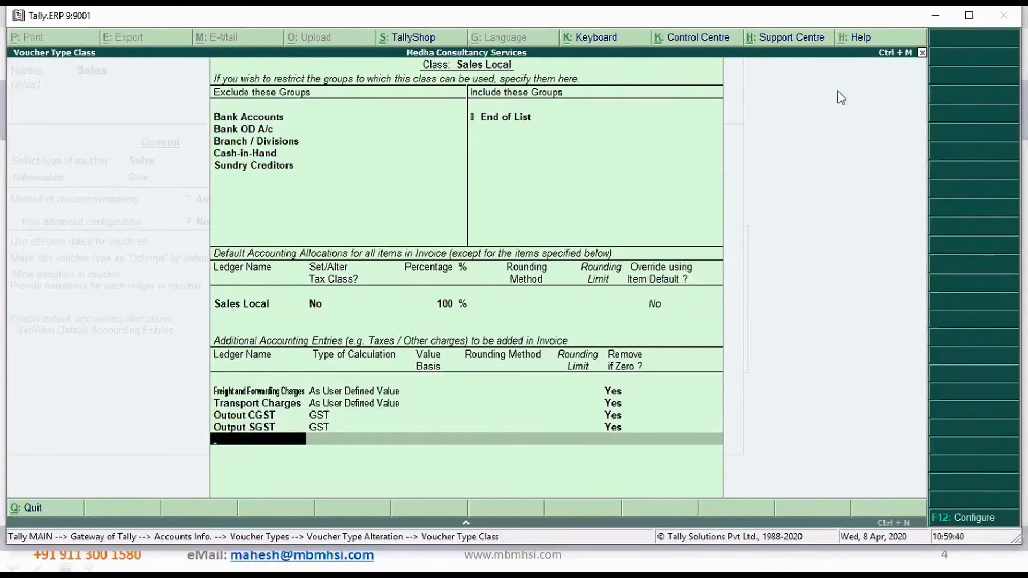
{"action": "type", "text": "R"}
{"action": "key", "text": "Return"}
{"action": "key", "text": "Down"}
{"action": "key", "text": "Down"}
{"action": "key", "text": "Down"}
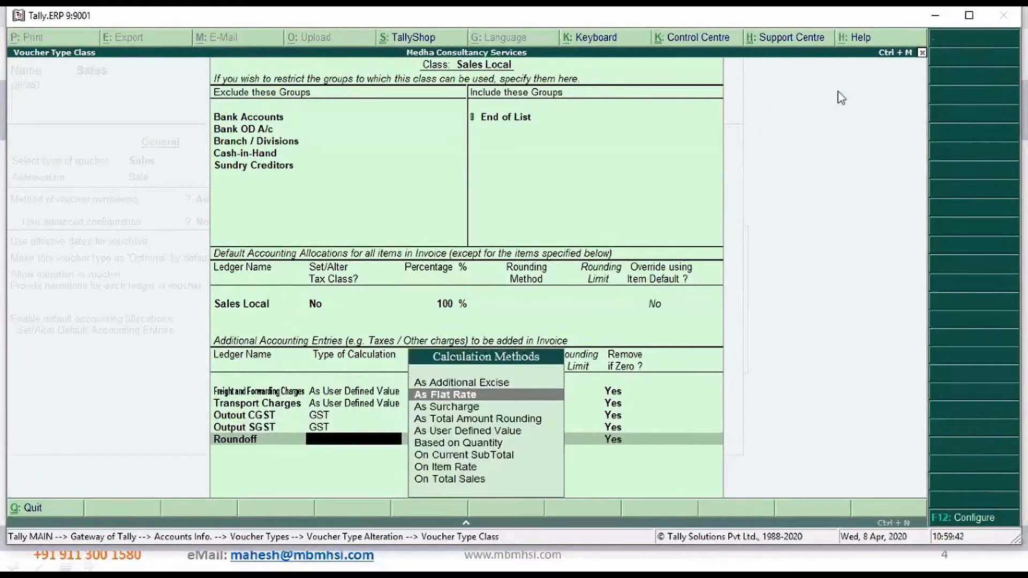
{"action": "key", "text": "Return"}
{"action": "key", "text": "Down"}
{"action": "key", "text": "Down"}
{"action": "key", "text": "Return"}
{"action": "key", "text": "Return"}
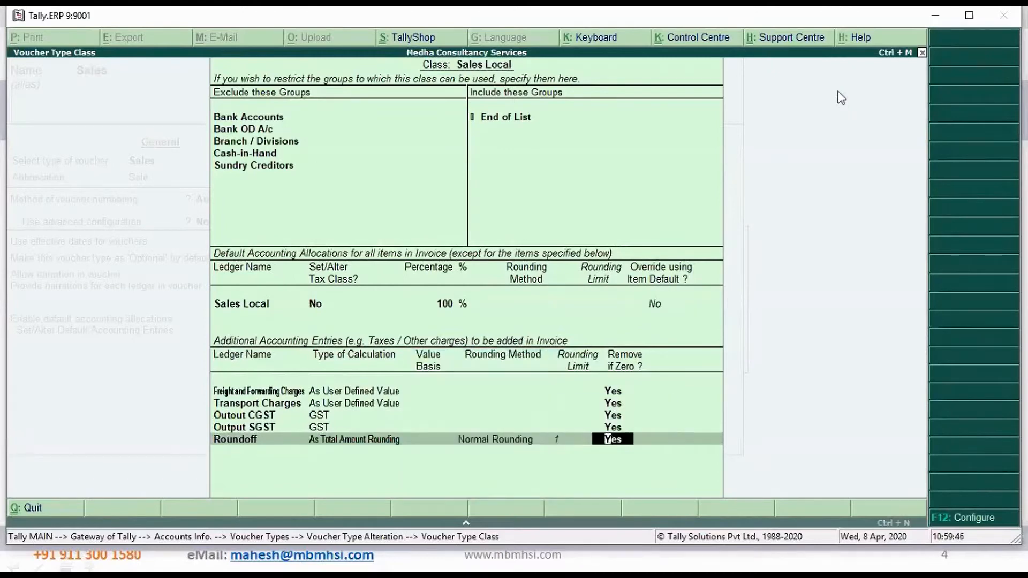
{"action": "key", "text": "Return"}
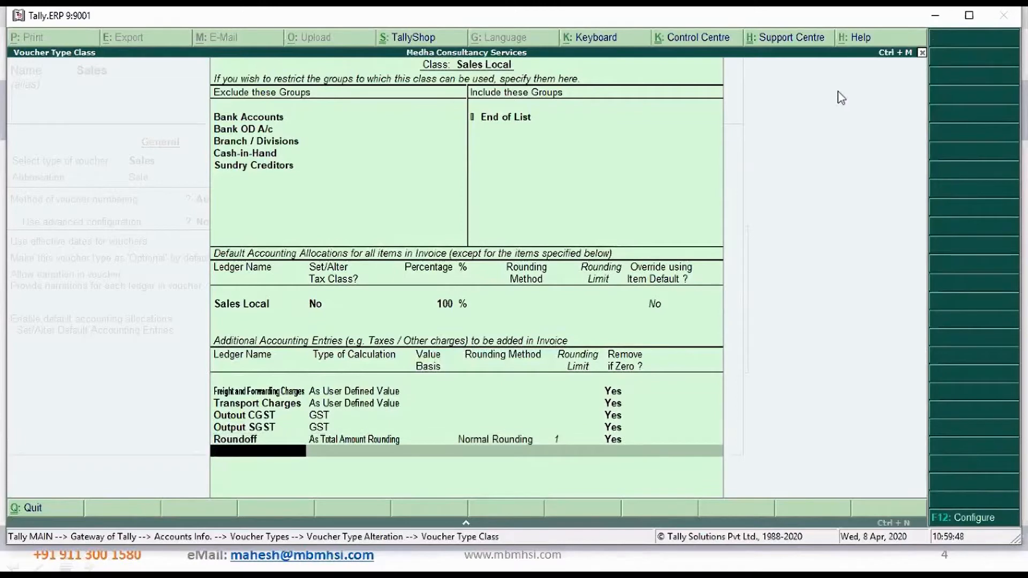
{"action": "key", "text": "Return"}
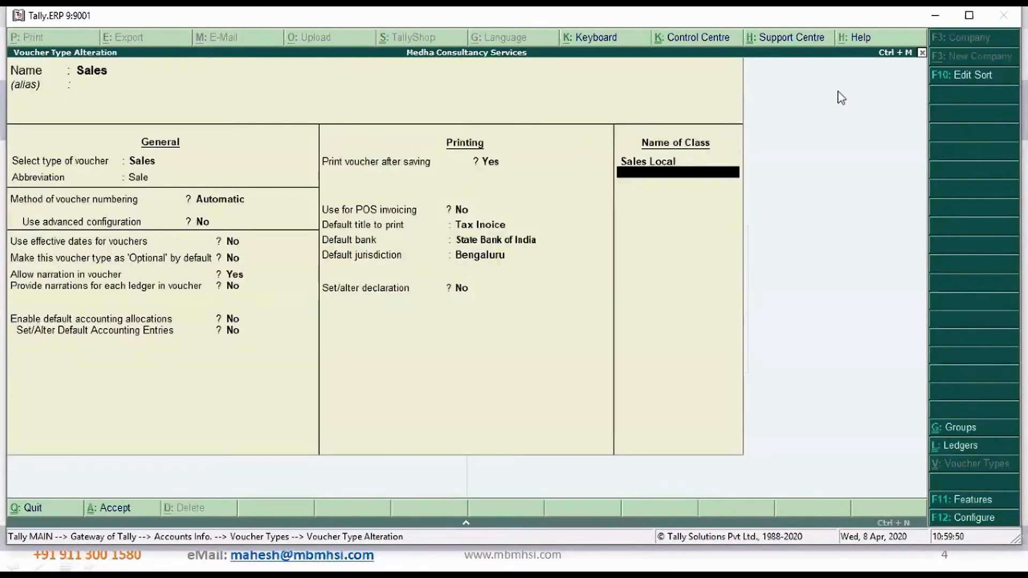
Add a second voucher class named Sales Interstate and open its class settings
{"action": "type", "text": "Sales interstate"}
{"action": "key", "text": "Return"}
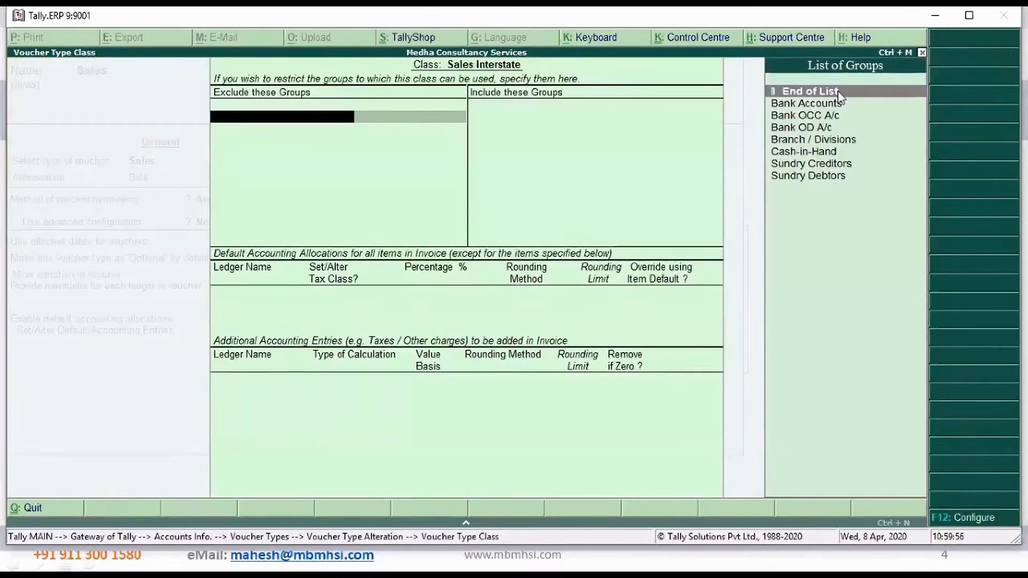
Exclude Bank Accounts, Bank OD A/c, Branch / Divisions, Cash-in-Hand and Sundry Creditors from the Sales Interstate class, with no included groups
{"action": "key", "text": "Down"}
{"action": "key", "text": "Return"}
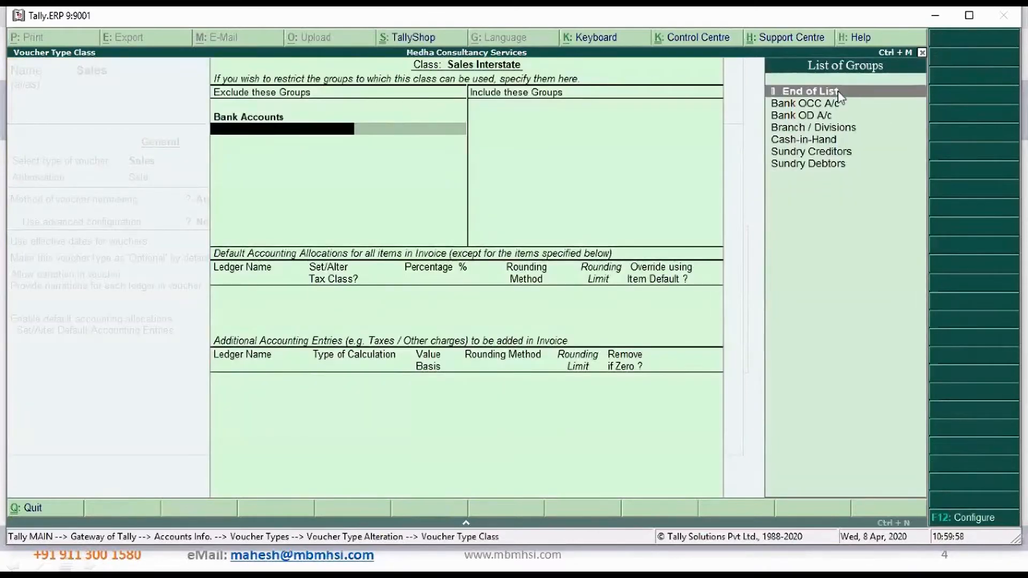
{"action": "key", "text": "Down"}
{"action": "key", "text": "Return"}
{"action": "key", "text": "Down"}
{"action": "key", "text": "Return"}
{"action": "key", "text": "Down"}
{"action": "key", "text": "Return"}
{"action": "key", "text": "Down"}
{"action": "key", "text": "Return"}
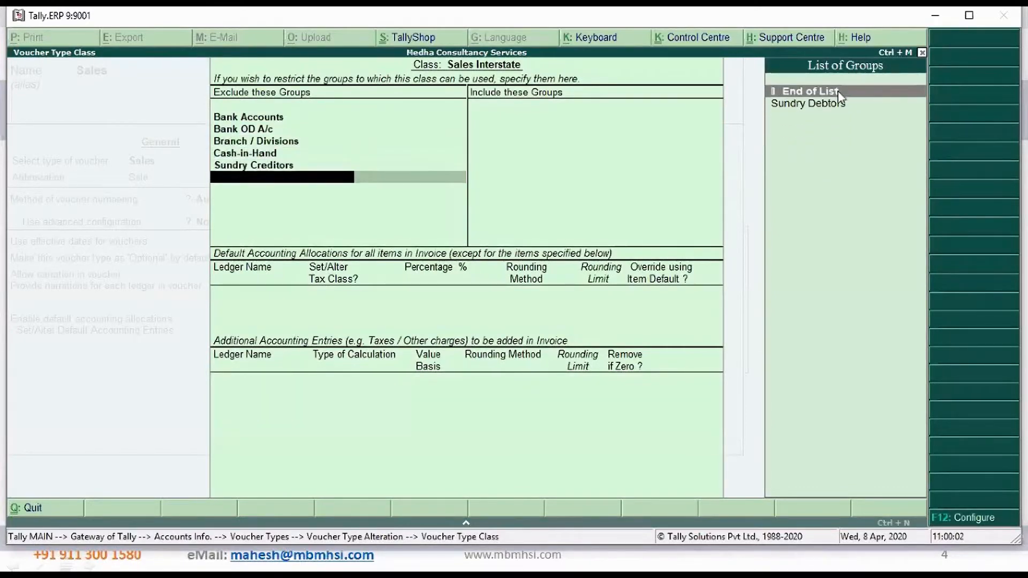
{"action": "key", "text": "Return"}
{"action": "key", "text": "Return"}
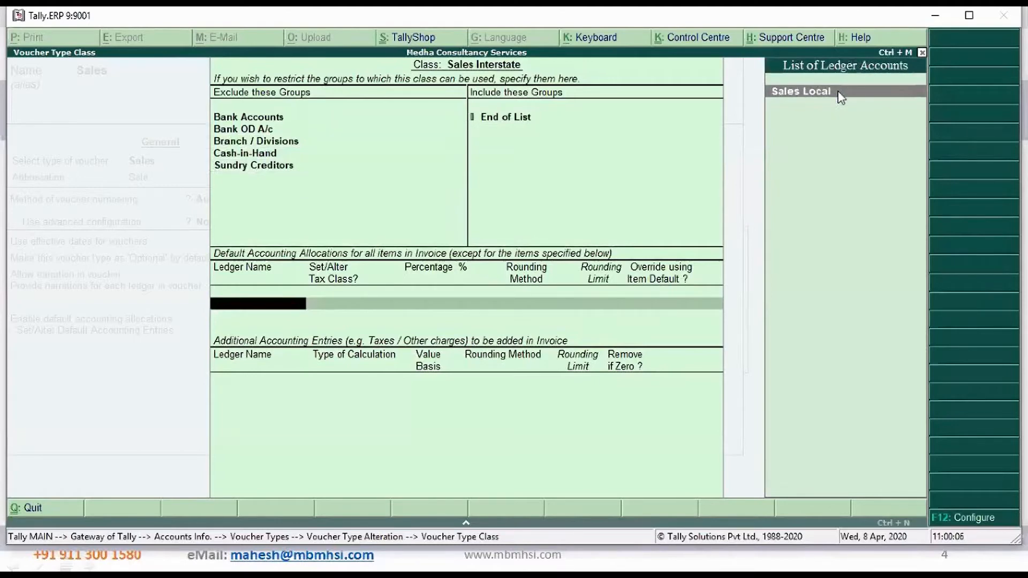
Create a ledger named Sales Interstate under the Sales Accounts group from the class's default accounting allocation
{"action": "key", "text": "alt+c"}
{"action": "type", "text": "Sales Interstate"}
{"action": "key", "text": "Return"}
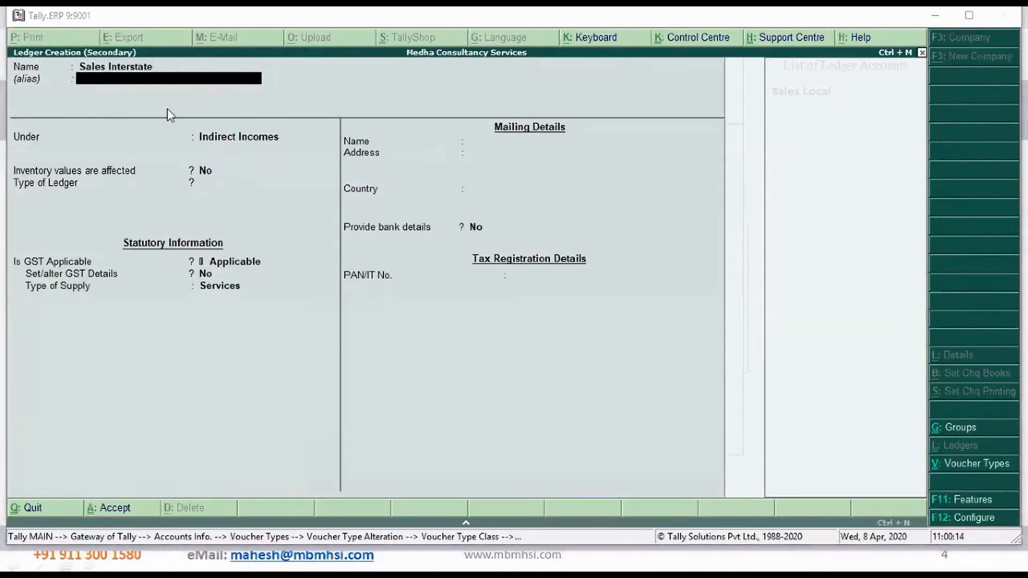
{"action": "left_click", "coordinate": [204, 90]}
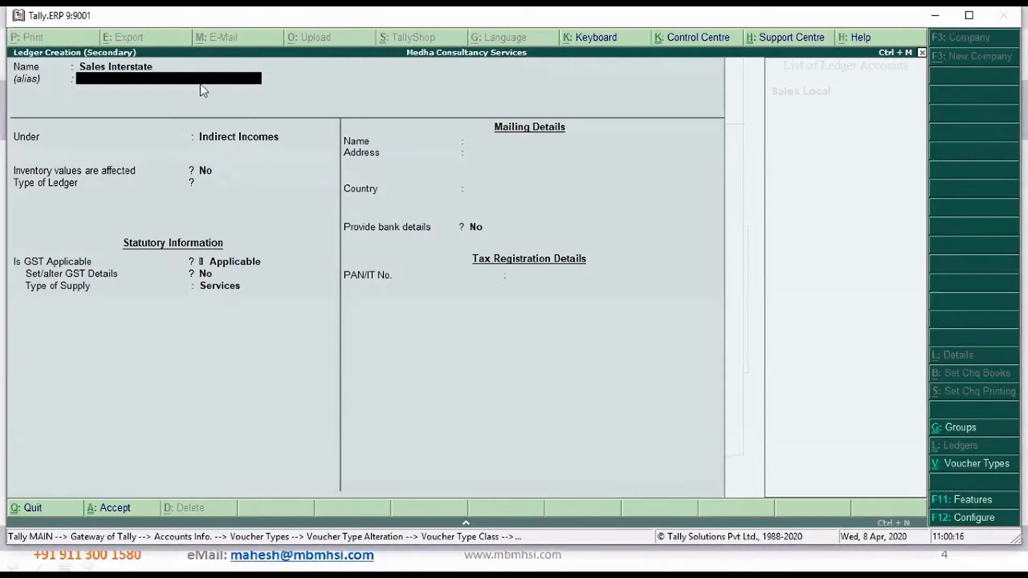
{"action": "key", "text": "Return"}
{"action": "type", "text": "Sa"}
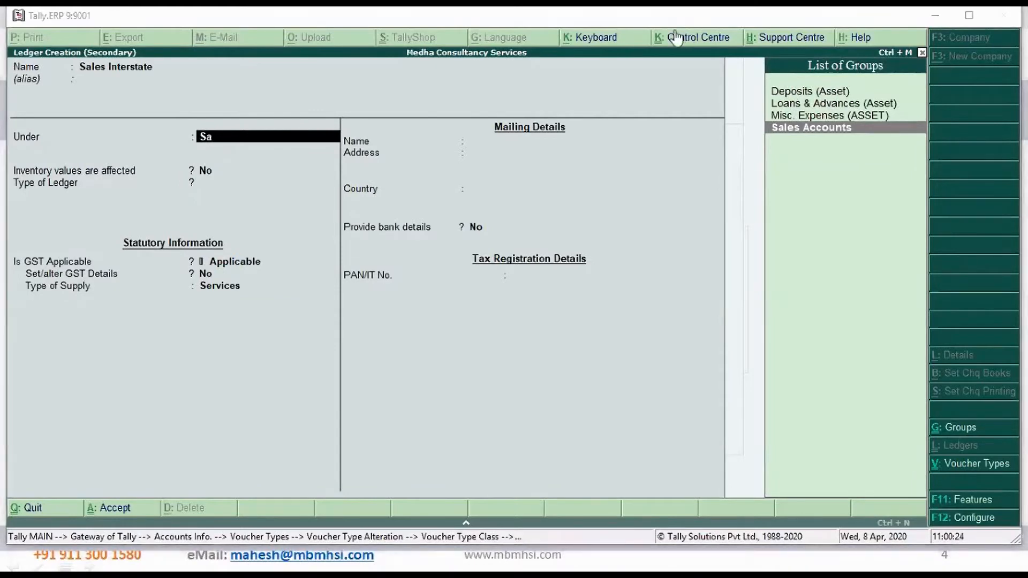
{"action": "left_click", "coordinate": [809, 128]}
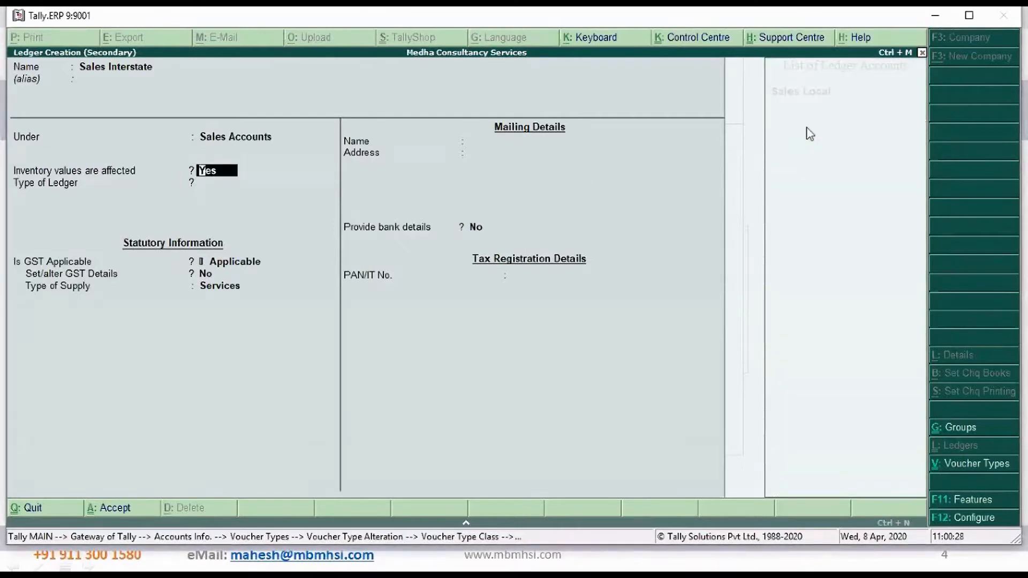
Keep inventory values affected and GST applicable for the new ledger, set its type of supply to Goods, and save it
{"action": "key", "text": "Return"}
{"action": "key", "text": "Return"}
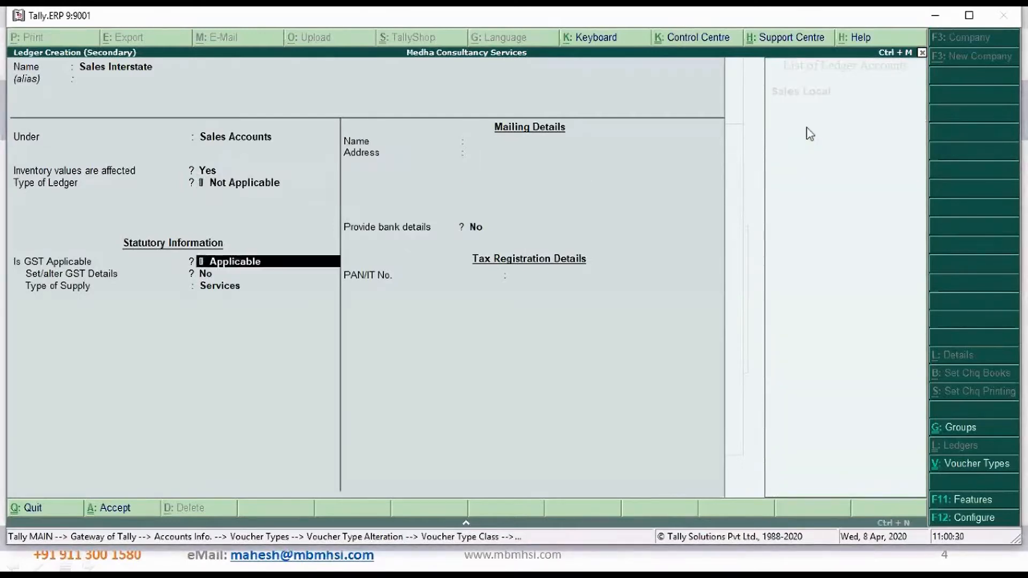
{"action": "key", "text": "Return"}
{"action": "key", "text": "Return"}
{"action": "key", "text": "Up"}
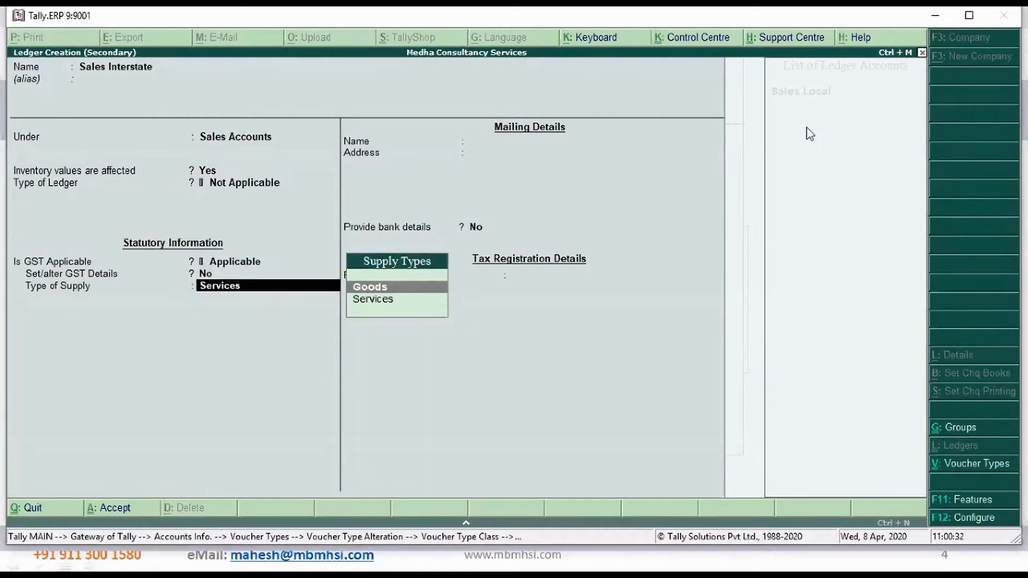
{"action": "key", "text": "Return"}
{"action": "key", "text": "Return"}
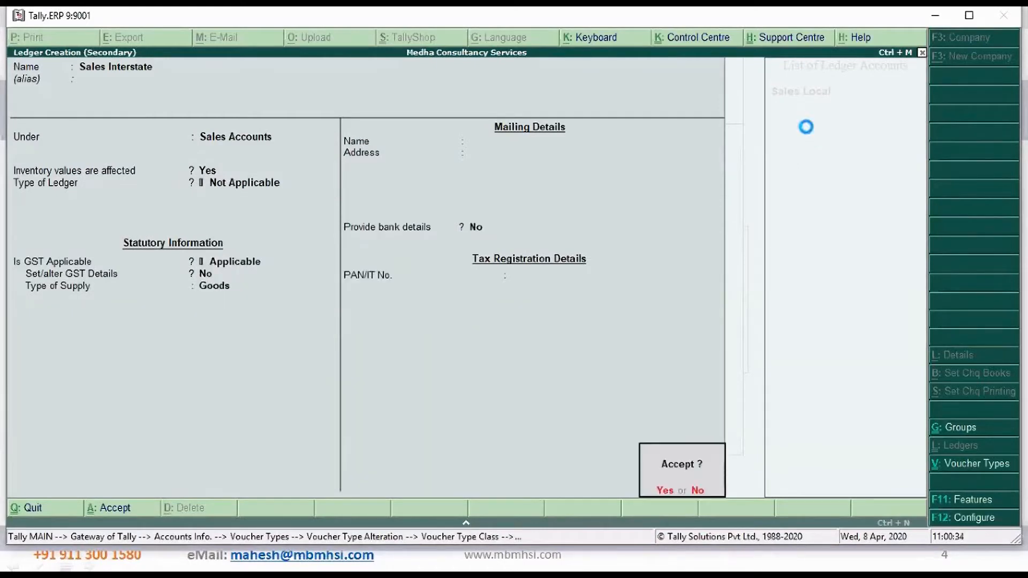
{"action": "key", "text": "y"}
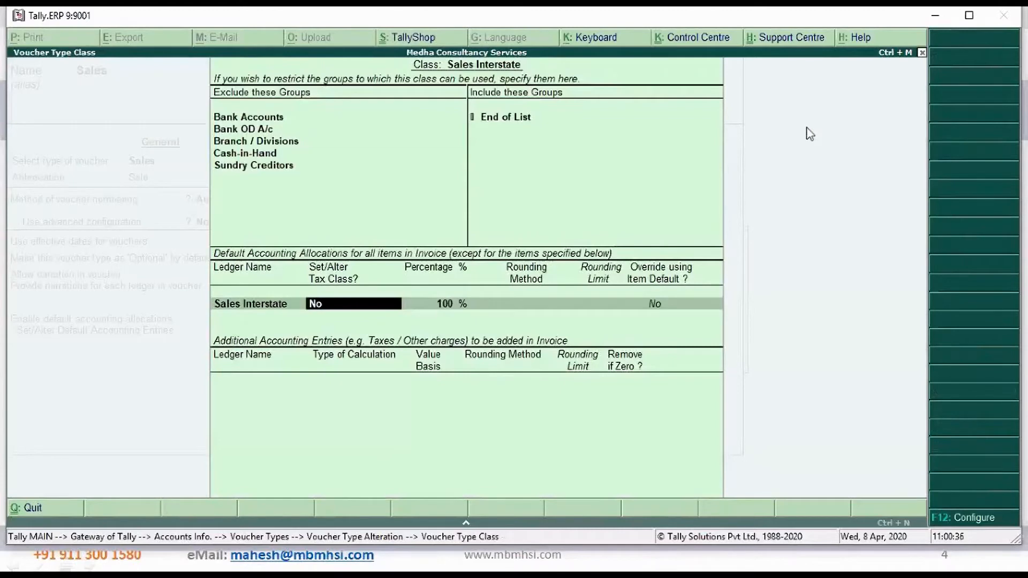
Keep the Sales Interstate allocation at 100 %, with tax class alteration and item default override set to No
{"action": "key", "text": "Return"}
{"action": "key", "text": "Return"}
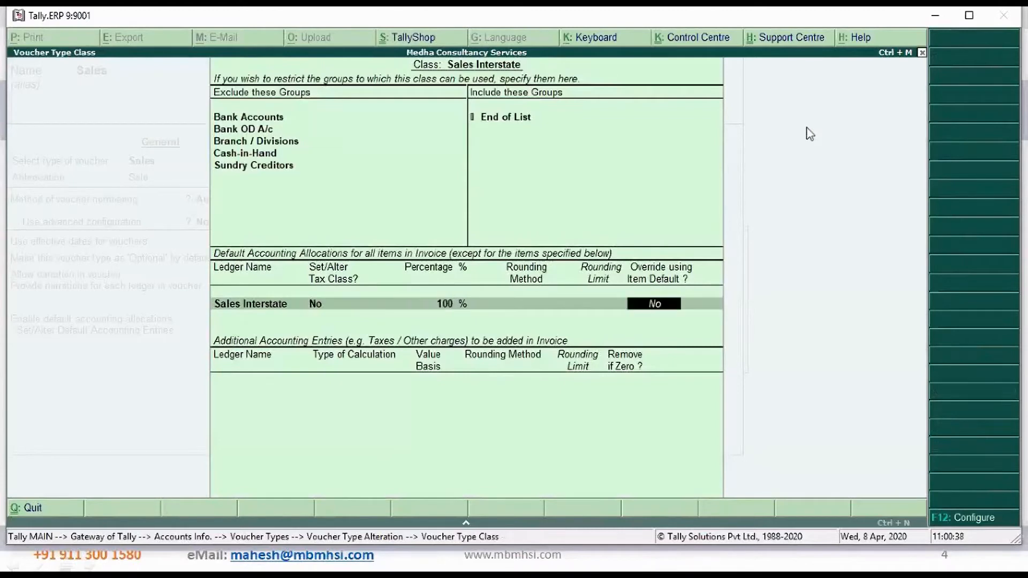
{"action": "key", "text": "Return"}
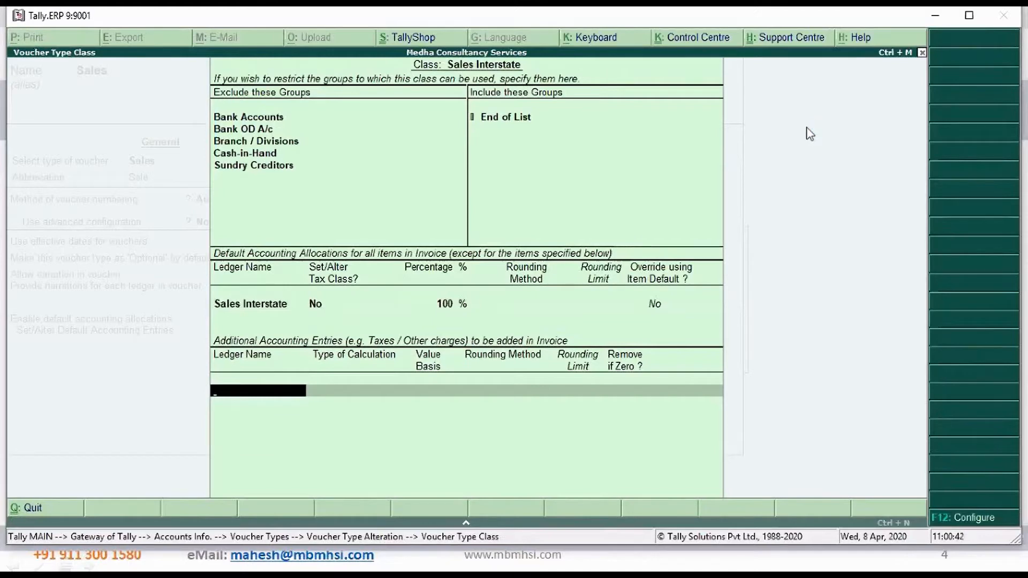
Add Freight and Forwarding Charges as an additional accounting entry calculated As User Defined Value, keeping Remove if Zero at Yes
{"action": "type", "text": "F"}
{"action": "key", "text": "Return"}
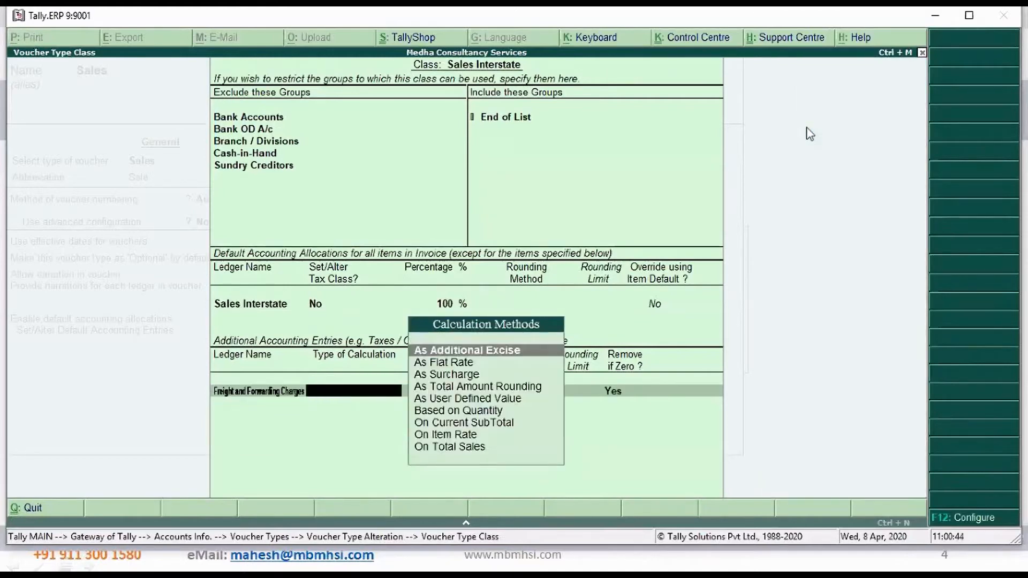
{"action": "key", "text": "Down"}
{"action": "key", "text": "Down"}
{"action": "key", "text": "Down"}
{"action": "key", "text": "Down"}
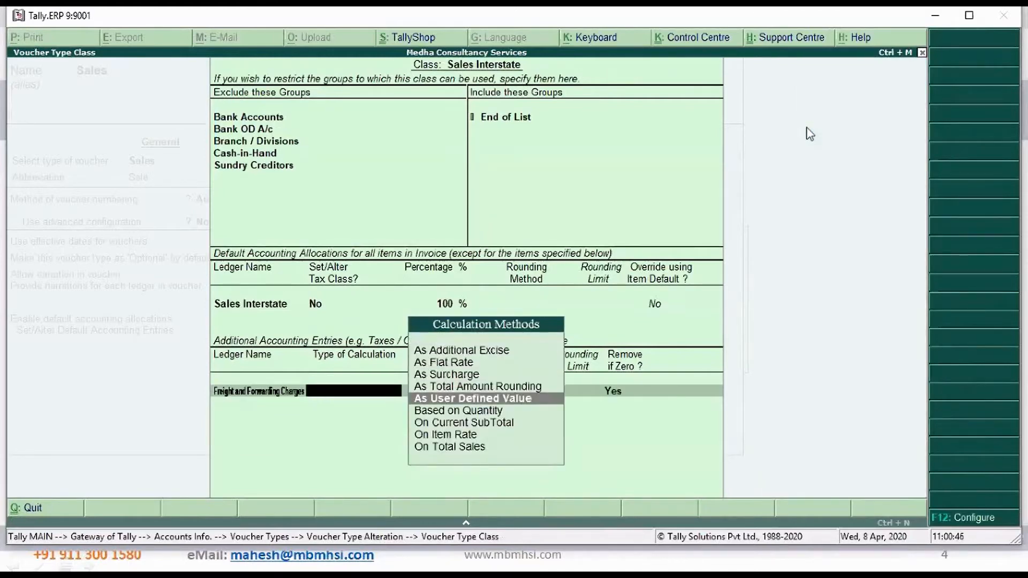
{"action": "key", "text": "Return"}
Add Transport Charges as an additional accounting entry calculated As User Defined Value, keeping Remove if Zero at Yes
{"action": "key", "text": "Return"}
{"action": "type", "text": "Tr"}
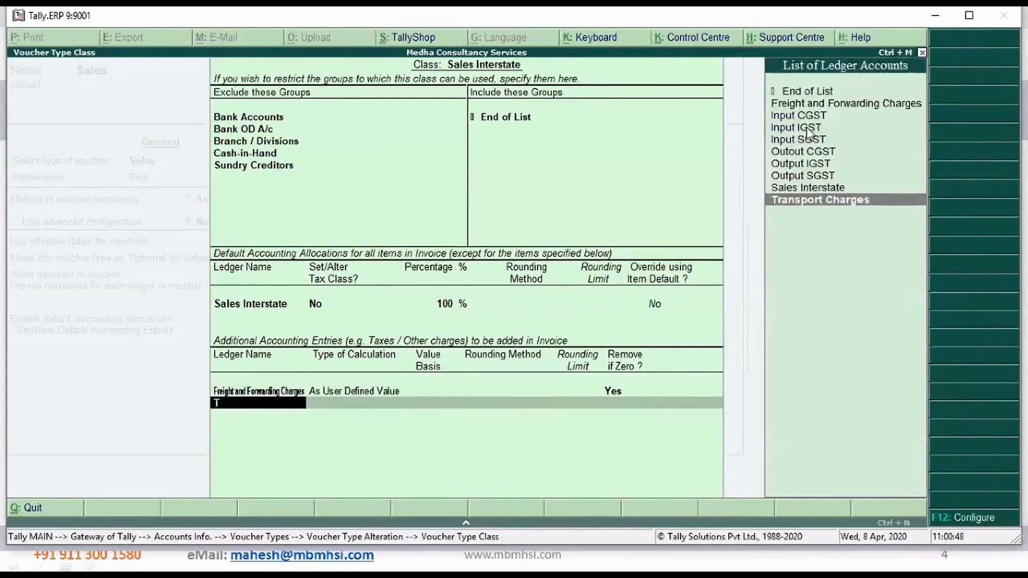
{"action": "key", "text": "Return"}
{"action": "type", "text": "A"}
{"action": "key", "text": "Down"}
{"action": "key", "text": "Down"}
{"action": "key", "text": "Down"}
{"action": "key", "text": "Down"}
{"action": "key", "text": "Return"}
Add the Output IGST ledger to the class's additional accounting entries, keeping Remove if Zero at Yes
{"action": "key", "text": "Return"}
{"action": "type", "text": "O"}
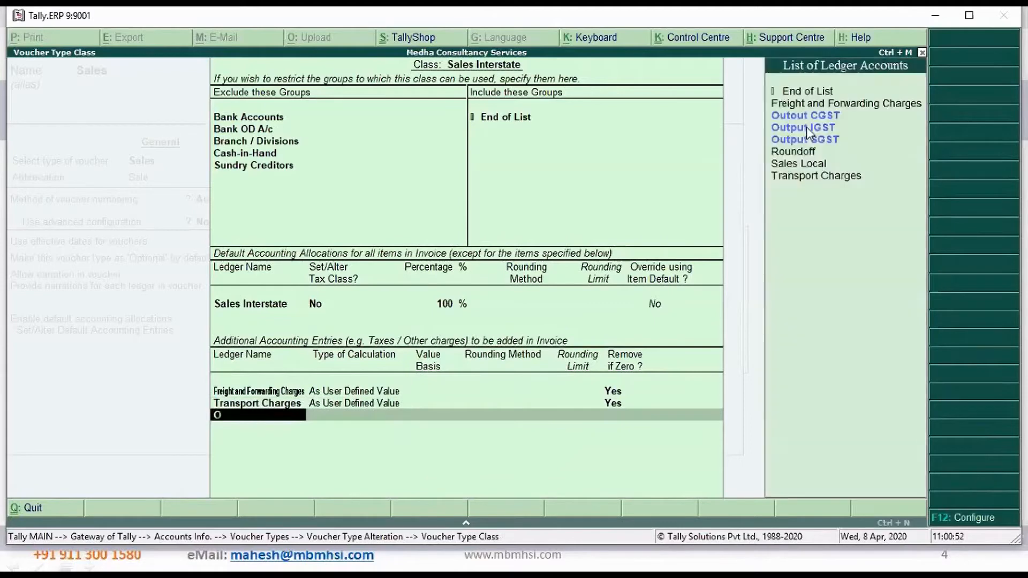
{"action": "key", "text": "Down"}
{"action": "key", "text": "Down"}
{"action": "key", "text": "Return"}
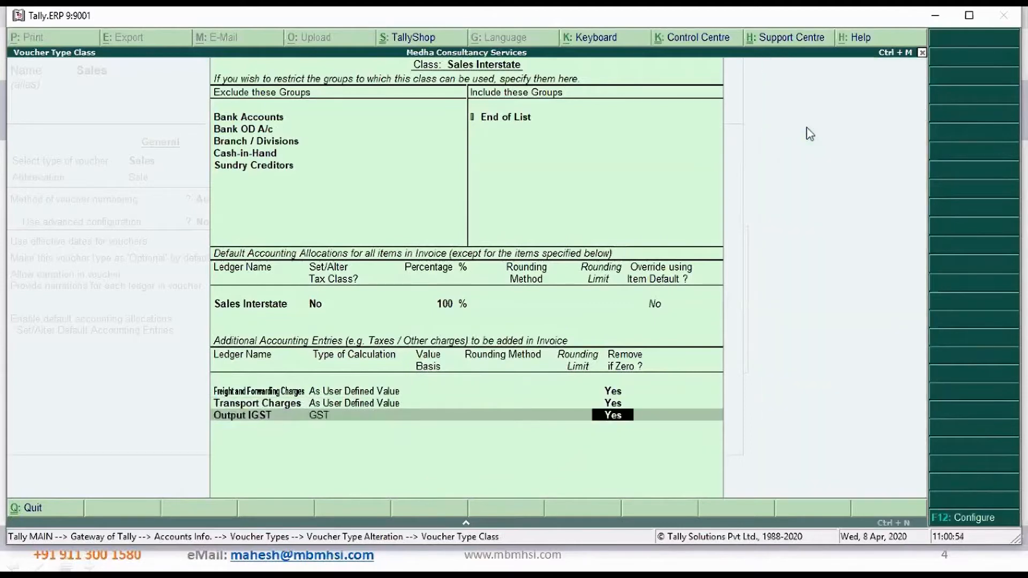
{"action": "key", "text": "Return"}
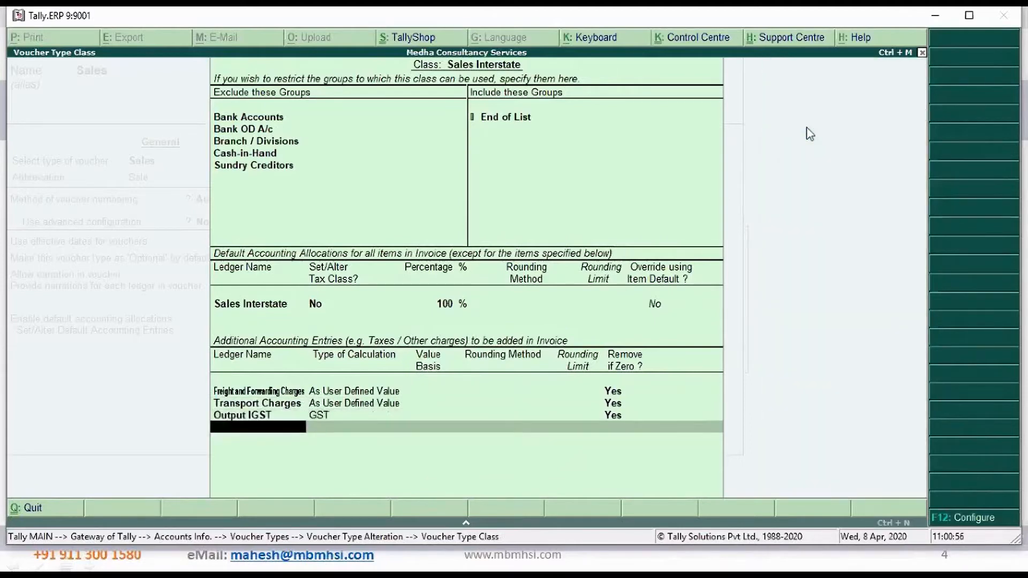
Add Roundoff calculated As Total Amount Rounding with Normal Rounding and a limit of 1, keeping Remove if Zero at Yes
{"action": "type", "text": "Ro"}
{"action": "key", "text": "Return"}
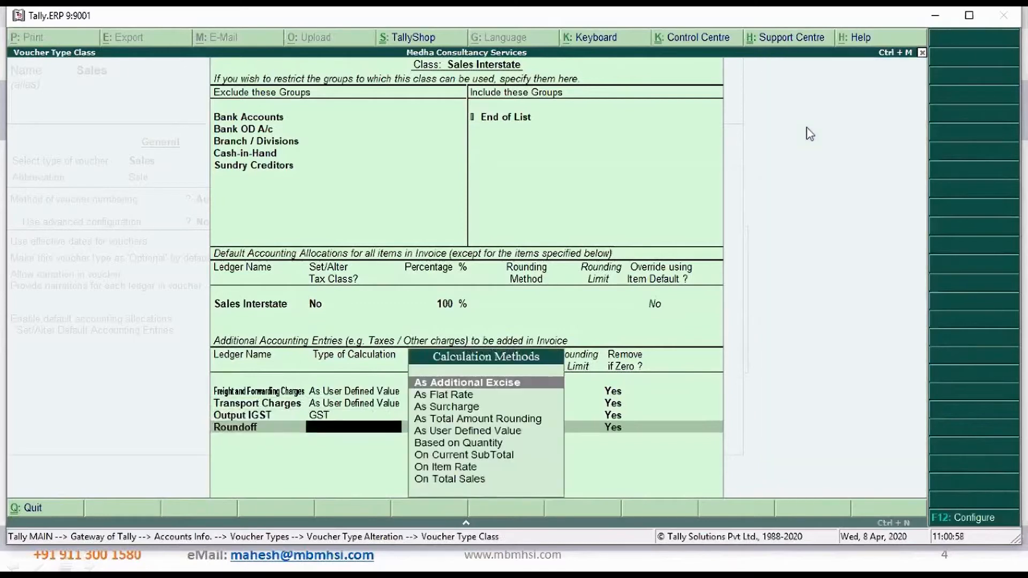
{"action": "key", "text": "Down"}
{"action": "key", "text": "Down"}
{"action": "key", "text": "Down"}
{"action": "key", "text": "Return"}
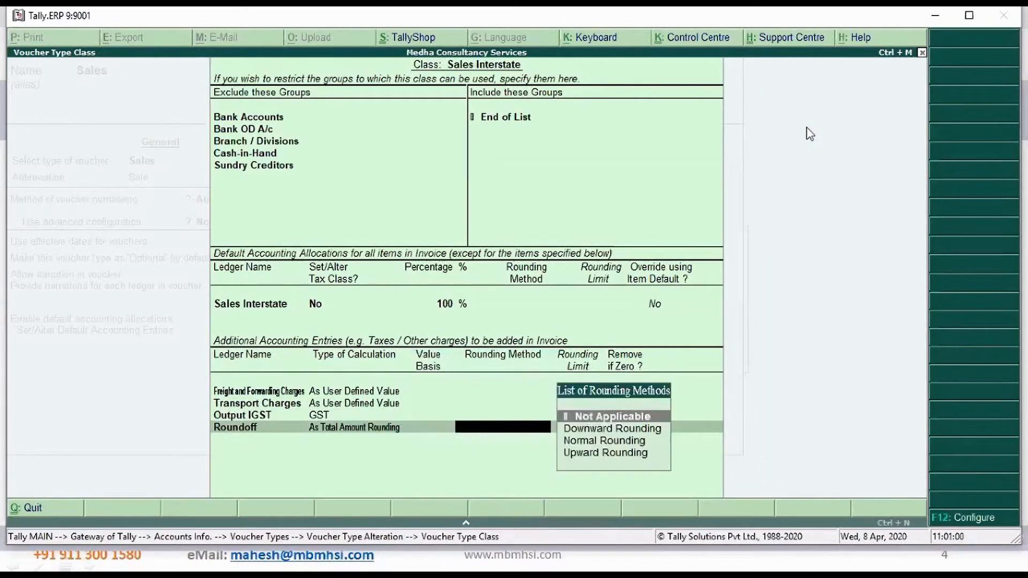
{"action": "key", "text": "Down"}
{"action": "key", "text": "Down"}
{"action": "key", "text": "Return"}
{"action": "type", "text": "1"}
{"action": "key", "text": "Return"}
{"action": "key", "text": "Return"}
{"action": "key", "text": "Return"}
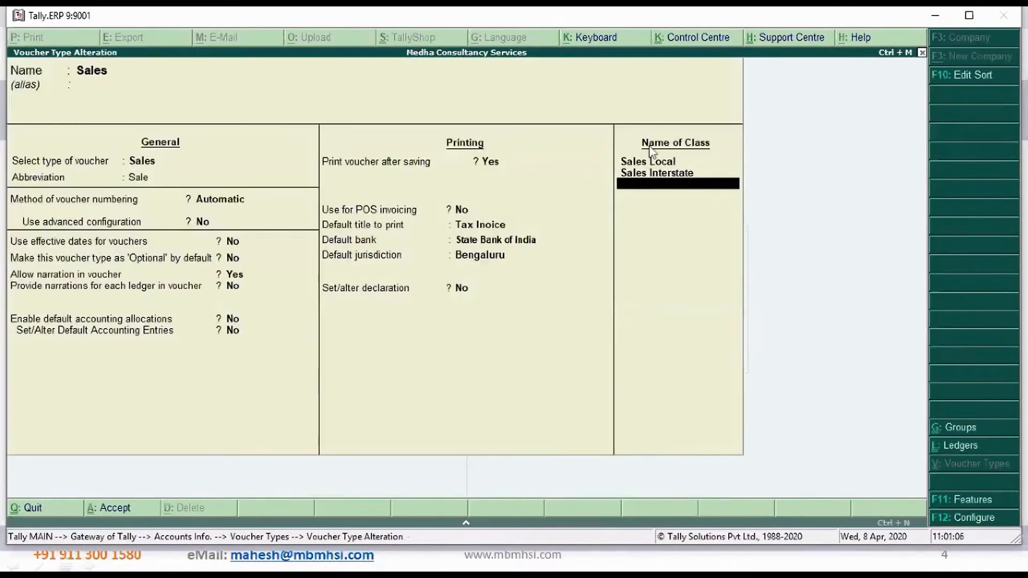
Finish the Sales Interstate class and save the Sales voucher type
{"action": "key", "text": "Return"}
{"action": "key", "text": "Return"}
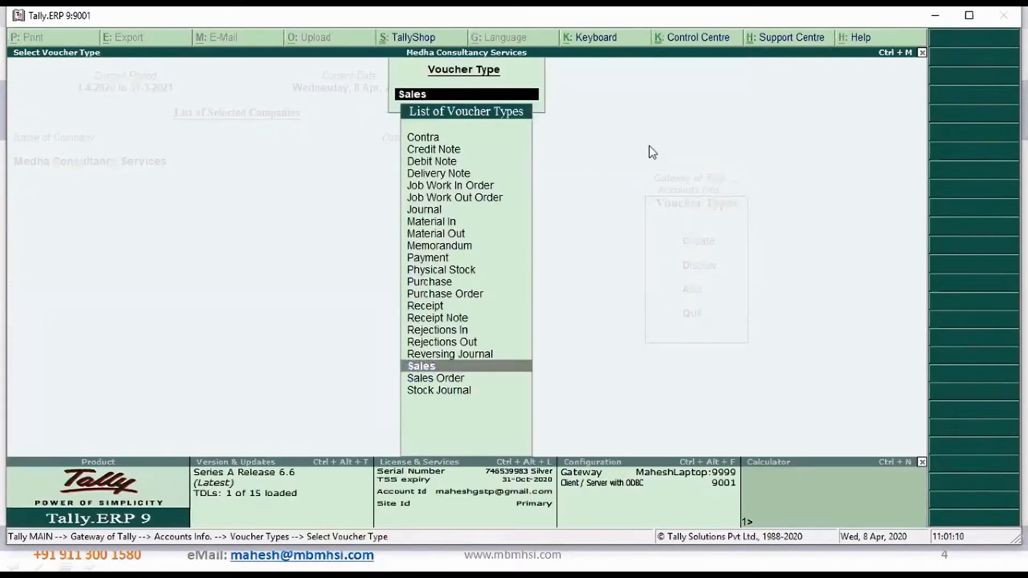
Reopen the Sales voucher type, review the settings of its Sales Local and Sales Interstate classes, and accept it again
{"action": "key", "text": "Return"}
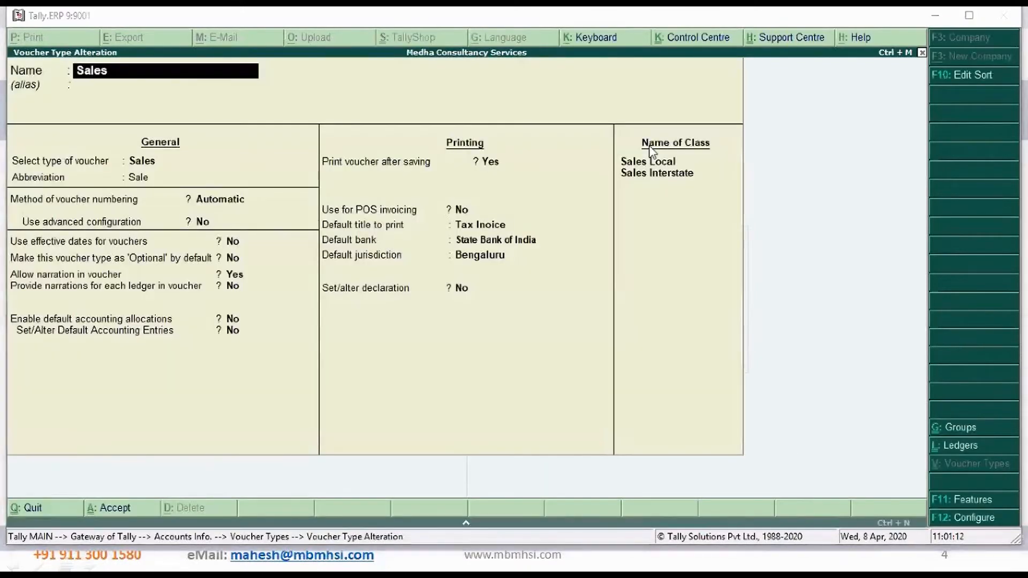
{"action": "left_click", "coordinate": [641, 165]}
{"action": "key", "text": "Return"}
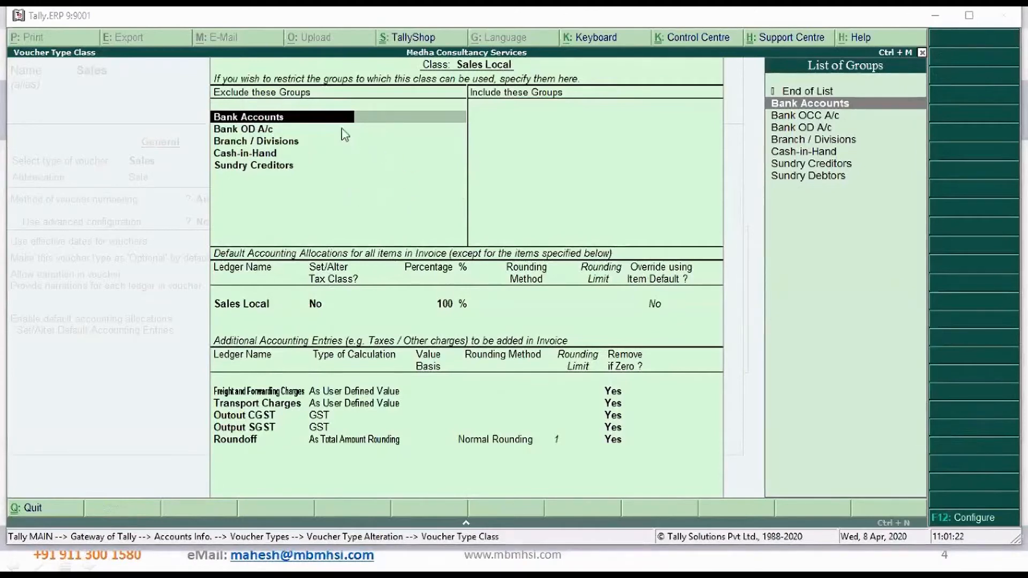
{"action": "key", "text": "ctrl+a"}
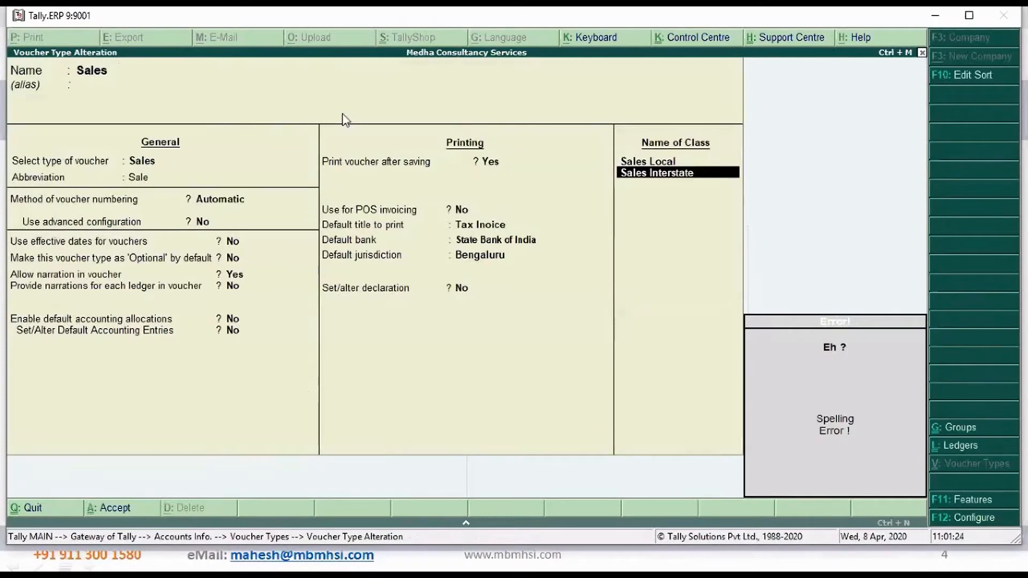
{"action": "key", "text": "Return"}
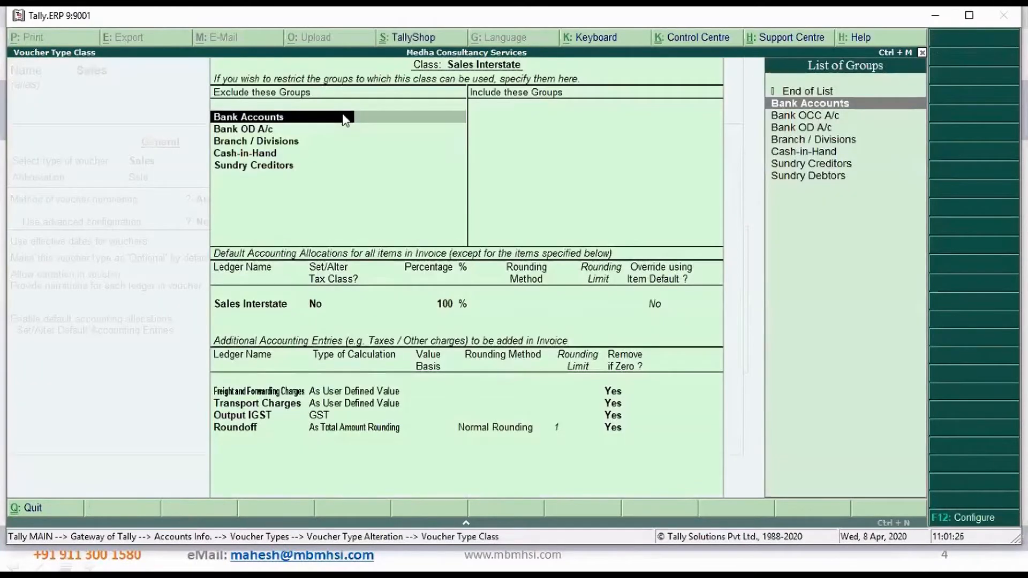
{"action": "key", "text": "ctrl+a"}
{"action": "key", "text": "Return"}
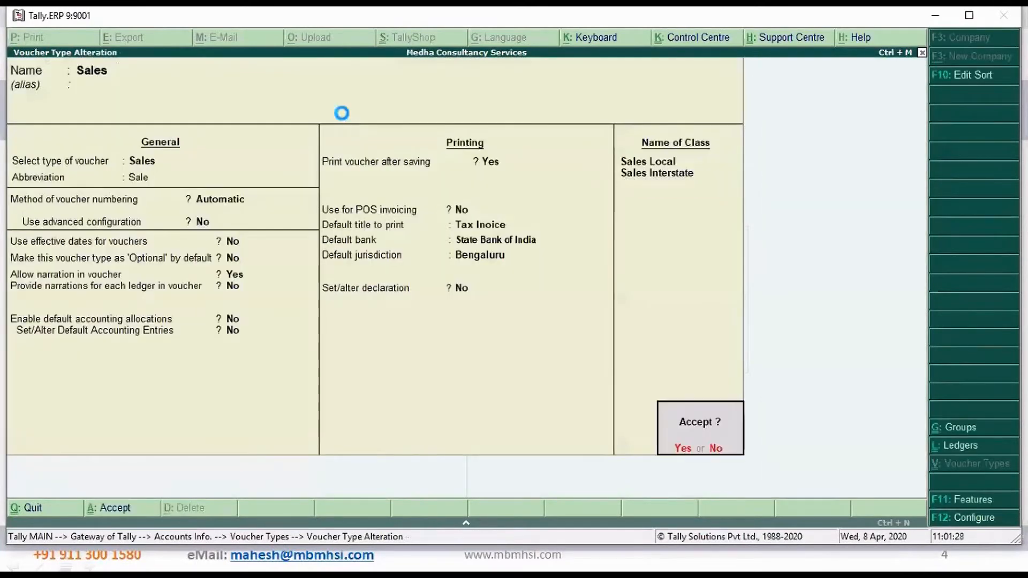
{"action": "key", "text": "Return"}
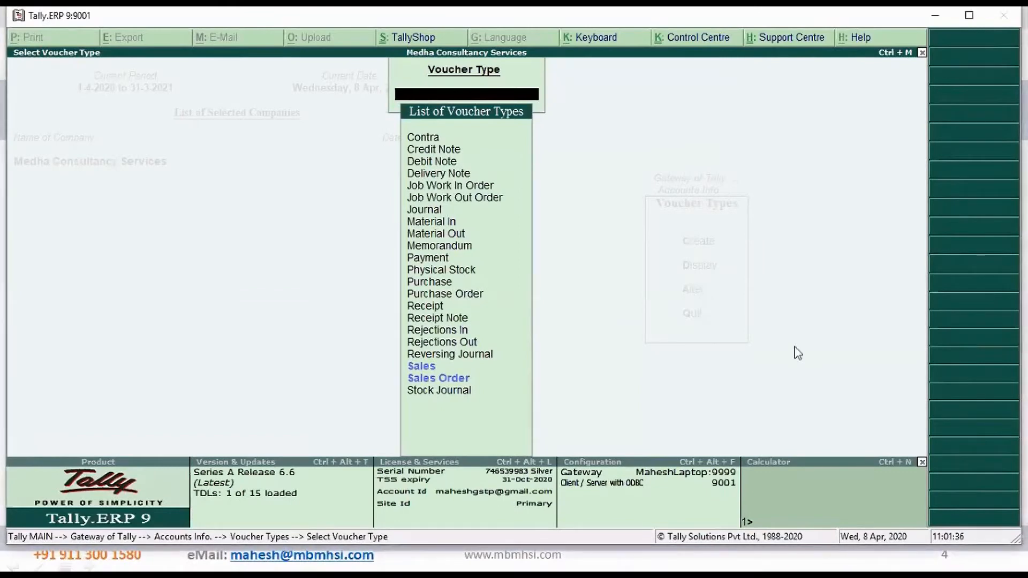
Leave the voucher type setup, open a new sales voucher, and set its date to 9-4-2020
{"action": "key", "text": "Escape"}
{"action": "key", "text": "Escape"}
{"action": "key", "text": "Escape"}
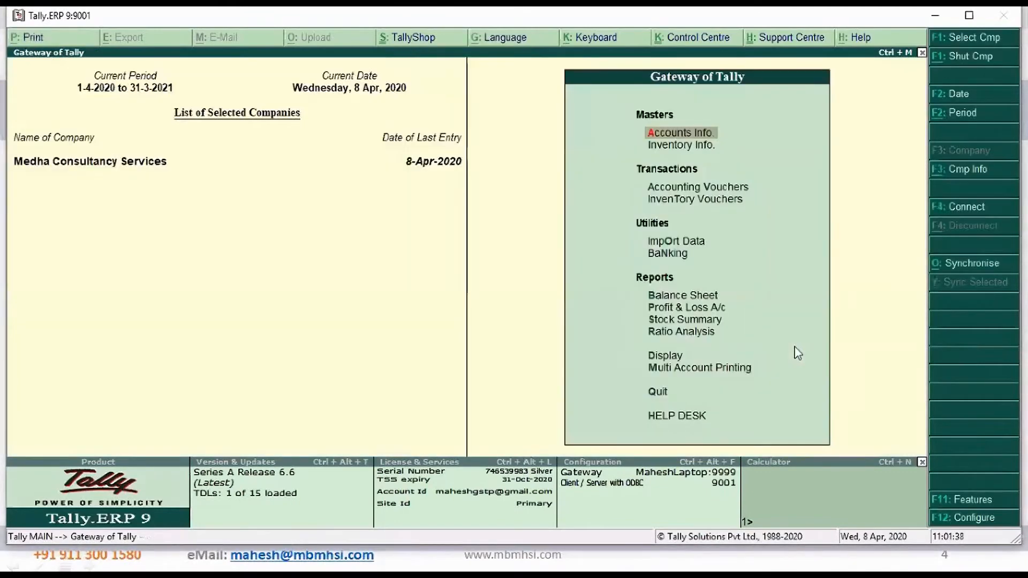
{"action": "key", "text": "v"}
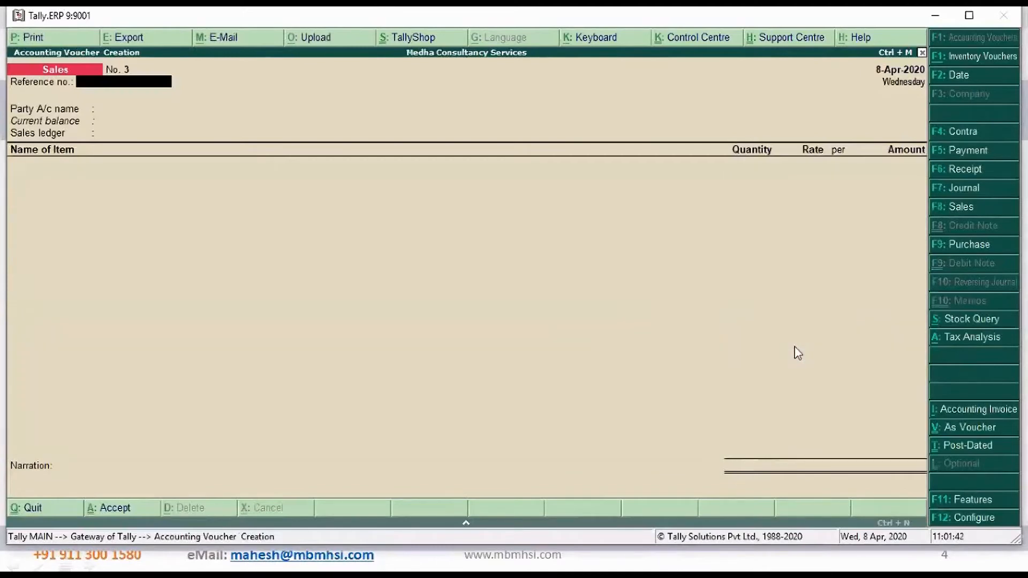
{"action": "key", "text": "F2"}
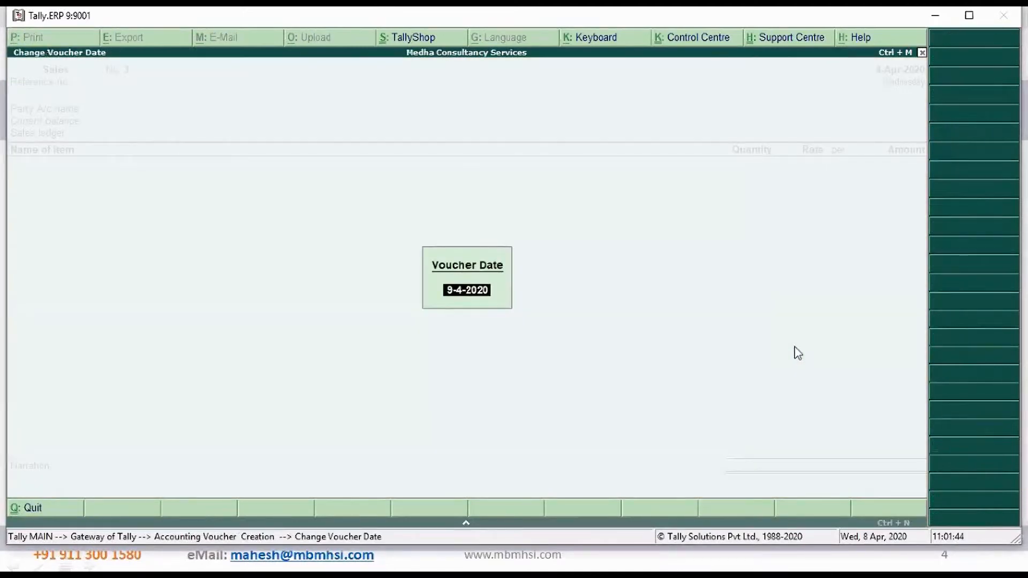
{"action": "key", "text": "Return"}
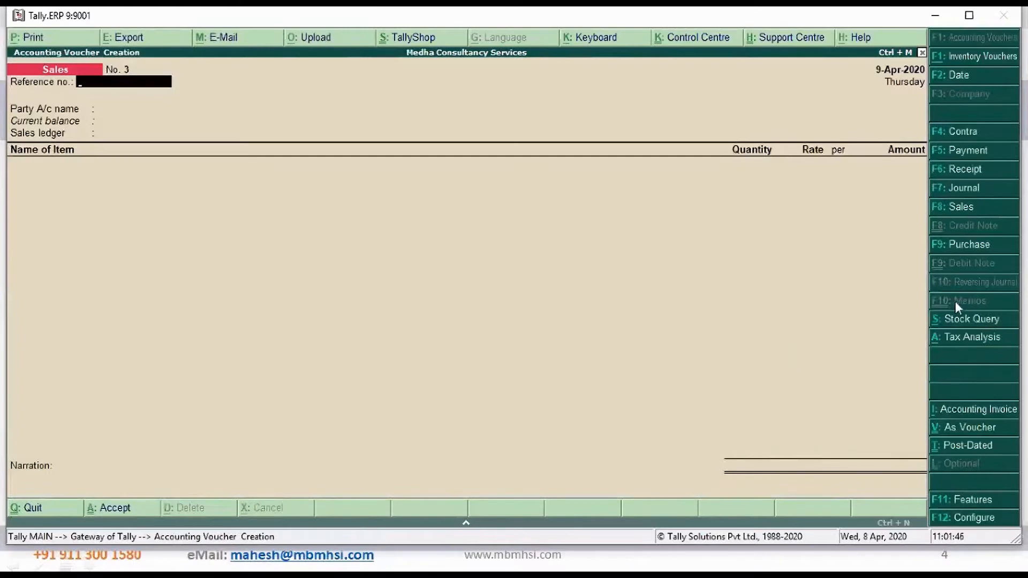
Apply the Sales Local voucher class to the new sales voucher
{"action": "left_click", "coordinate": [969, 214]}
{"action": "key", "text": "Down"}
{"action": "key", "text": "Down"}
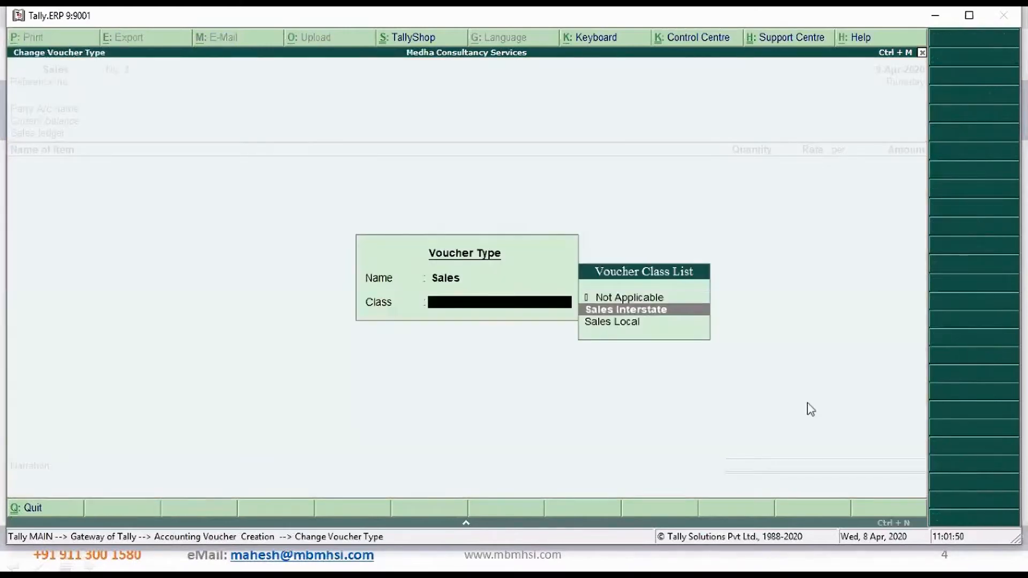
{"action": "key", "text": "Up"}
{"action": "key", "text": "Down"}
{"action": "key", "text": "Up"}
{"action": "key", "text": "Down"}
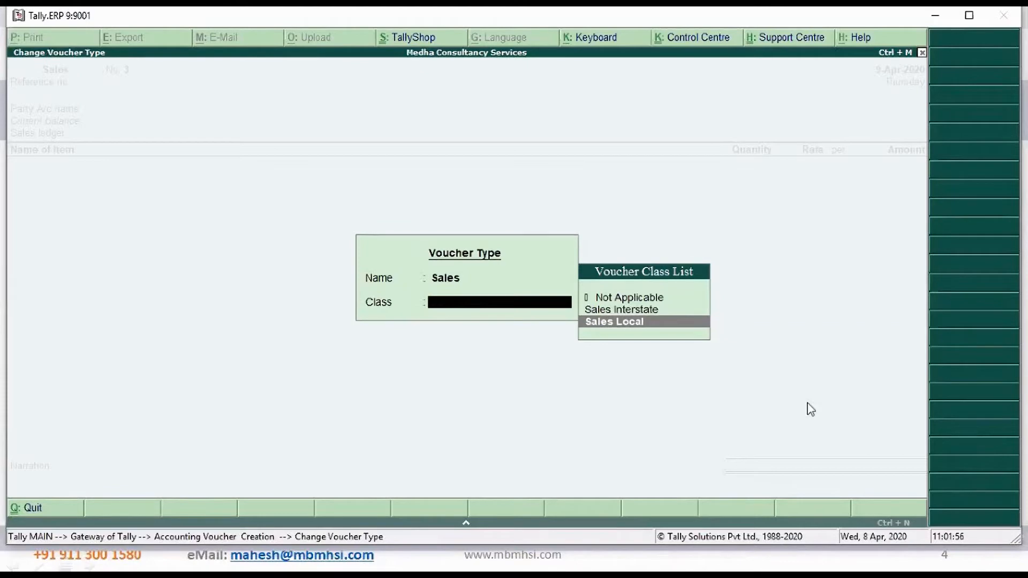
{"action": "key", "text": "Return"}
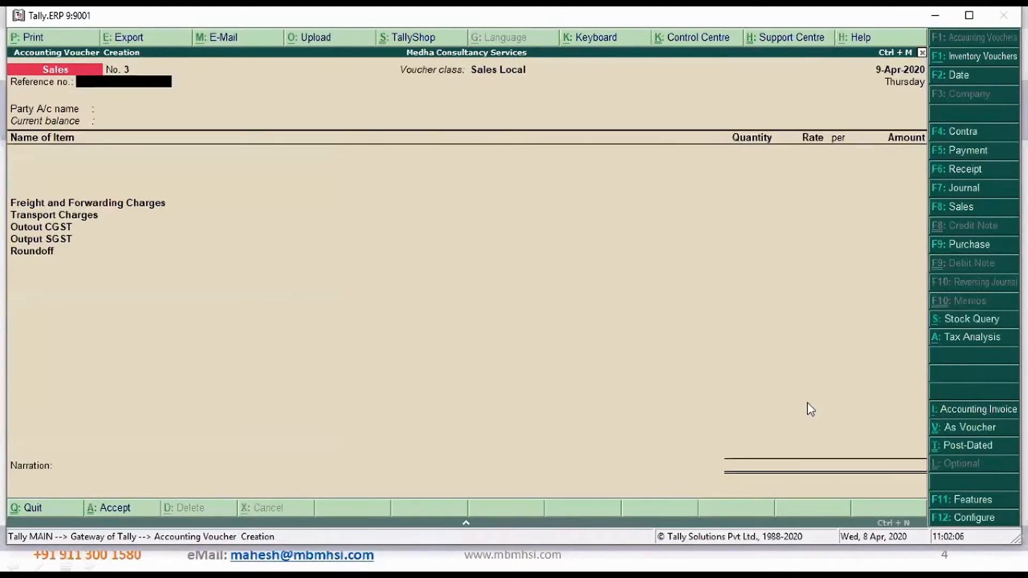
Leave the reference number blank, choose FineTune Studio India Private Limited as the party account, and accept its details
{"action": "key", "text": "Return"}
{"action": "key", "text": "Down"}
{"action": "key", "text": "Up"}
{"action": "key", "text": "Down"}
{"action": "key", "text": "Up"}
{"action": "key", "text": "Down"}
{"action": "key", "text": "Up"}
{"action": "key", "text": "Down"}
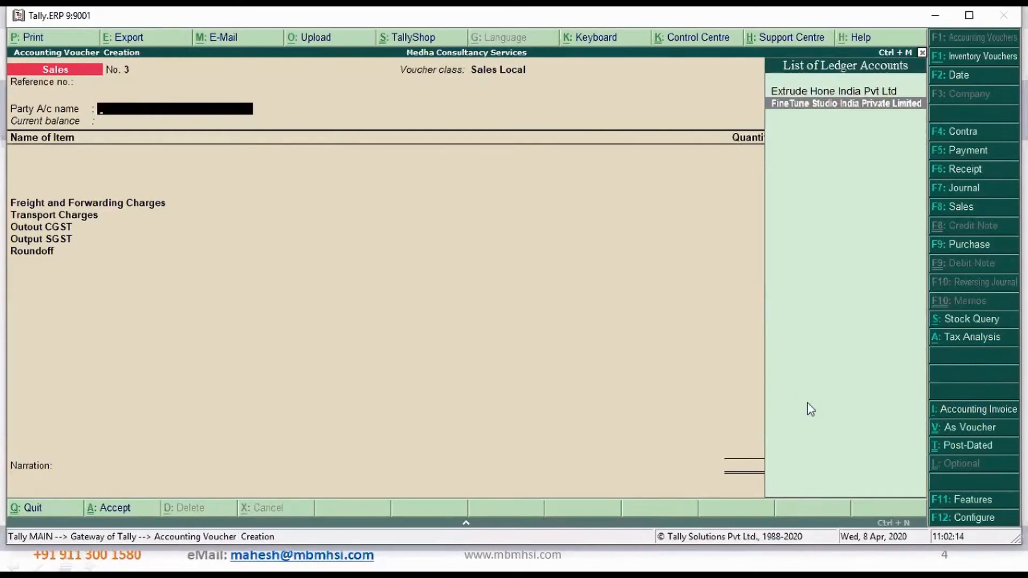
{"action": "key", "text": "Up"}
{"action": "key", "text": "Down"}
{"action": "key", "text": "Return"}
{"action": "key", "text": "ctrl+a"}
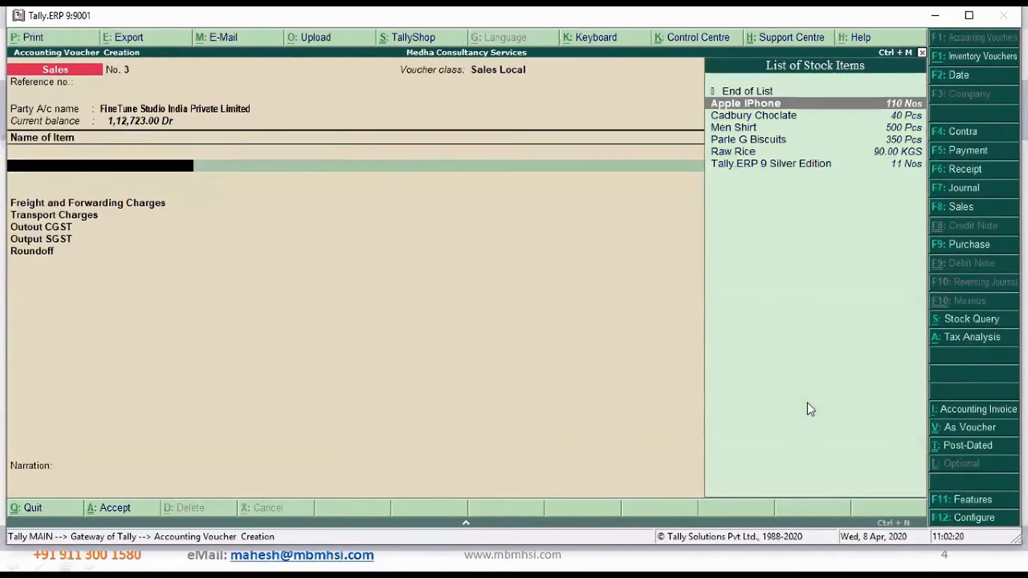
Add 100 Pcs of Men Shirt at a rate of 999 per piece as the invoice's only stock item
{"action": "key", "text": "Down"}
{"action": "key", "text": "Down"}
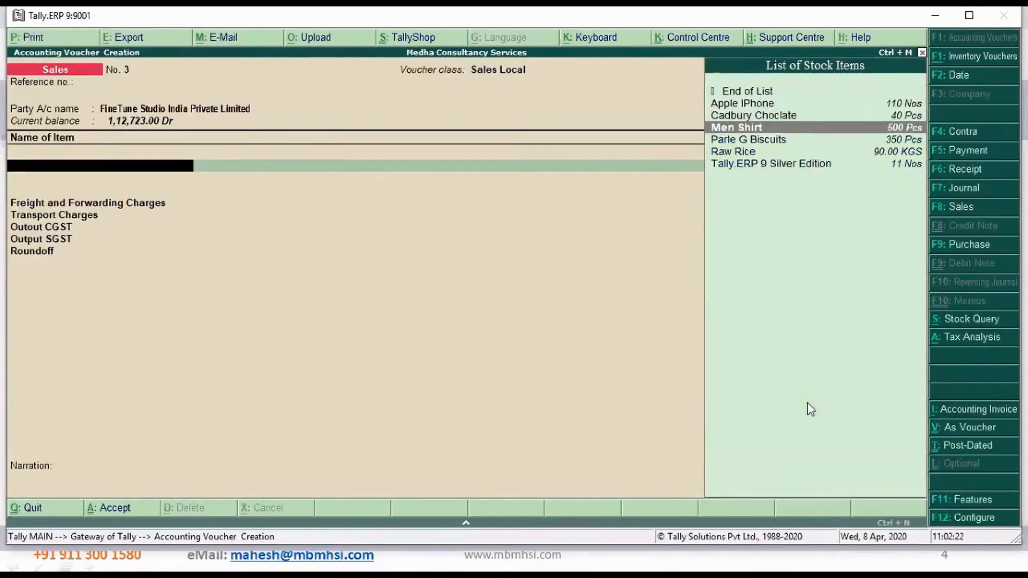
{"action": "key", "text": "Return"}
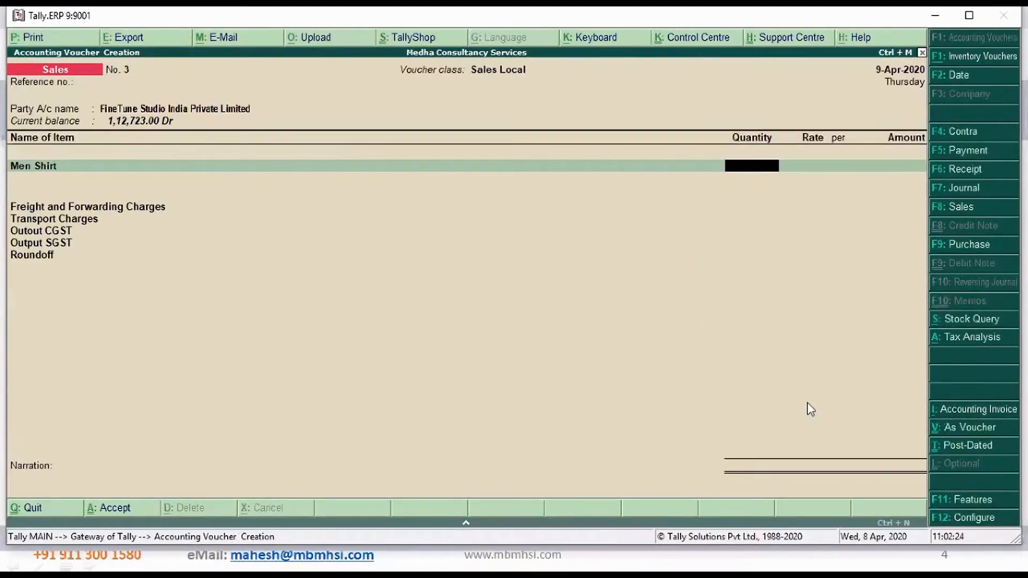
{"action": "type", "text": "100"}
{"action": "key", "text": "Return"}
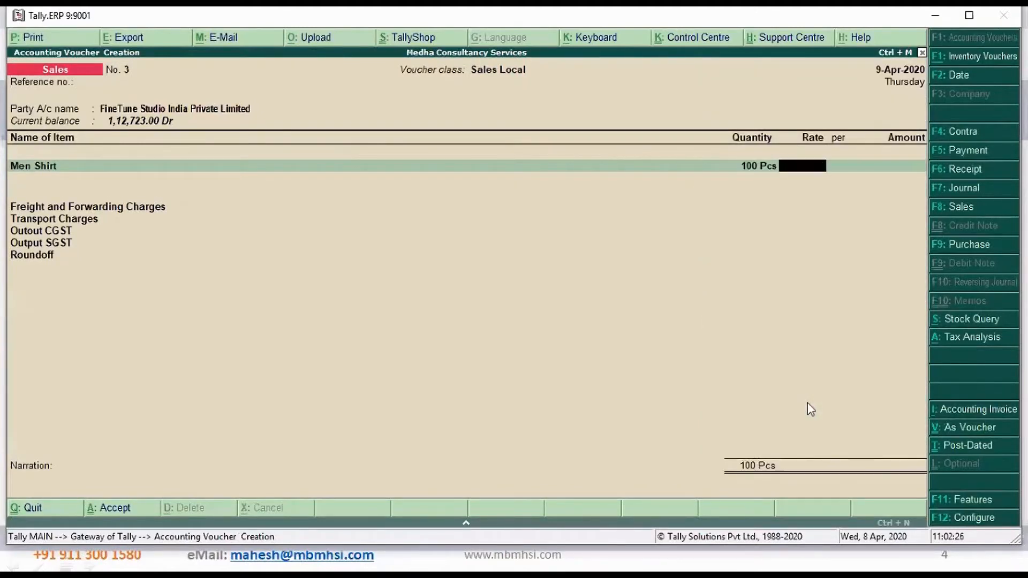
{"action": "type", "text": "999"}
{"action": "key", "text": "Return"}
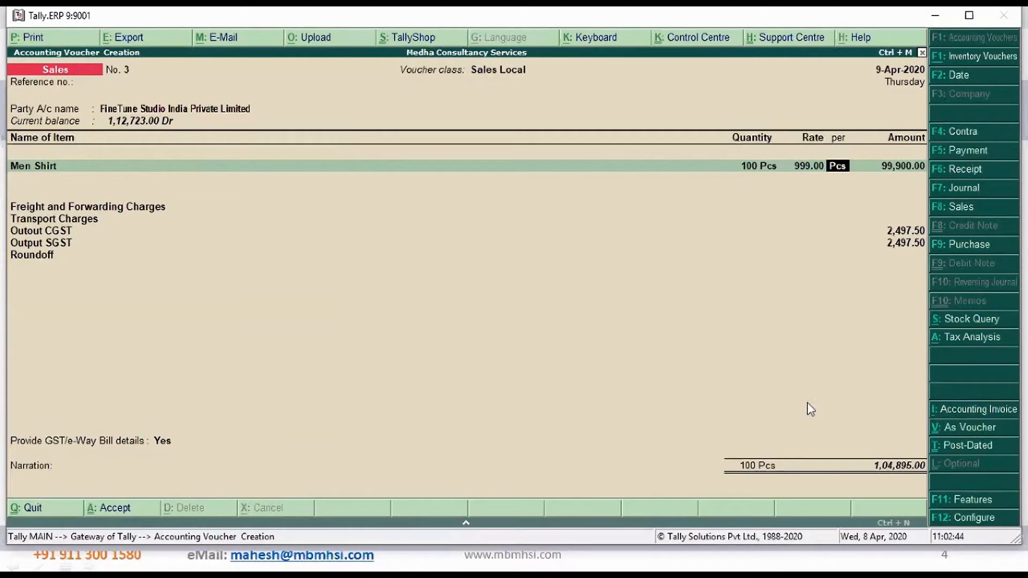
{"action": "key", "text": "Return"}
{"action": "key", "text": "Return"}
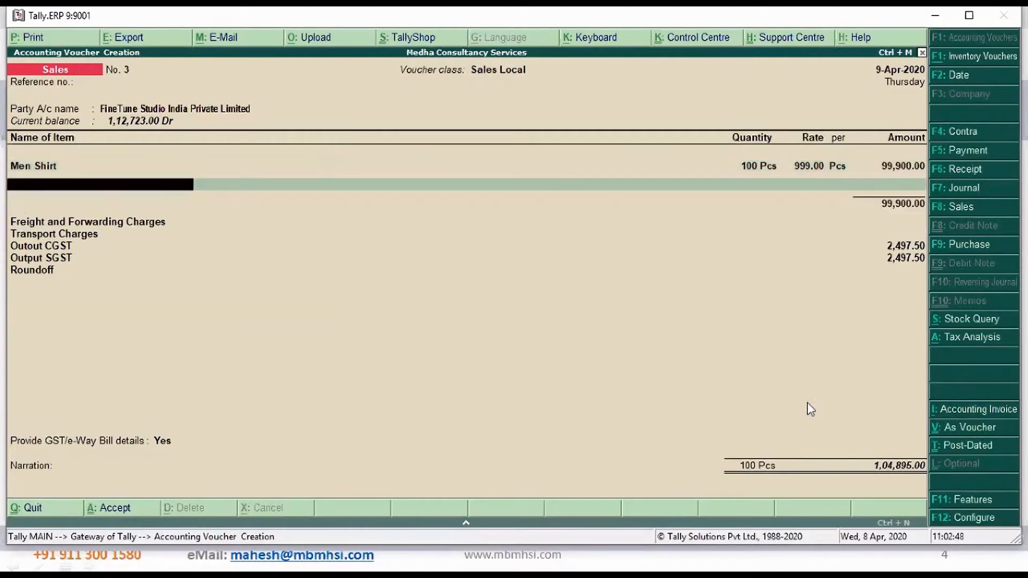
{"action": "key", "text": "Return"}
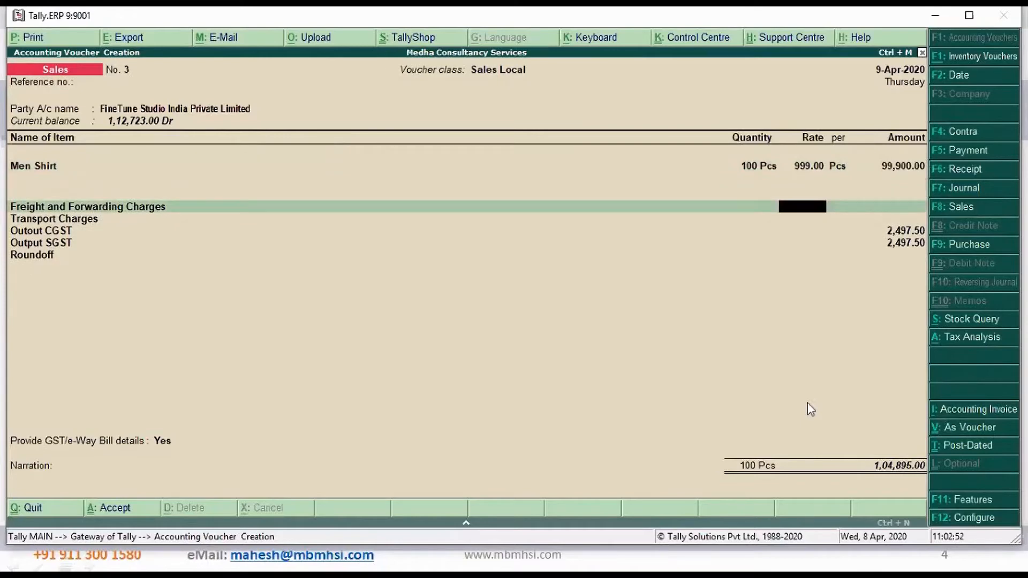
Enter Freight and Forwarding Charges of 1000 and Transport Charges of 2500 on the sales invoice
{"action": "key", "text": "Return"}
{"action": "type", "text": "1000"}
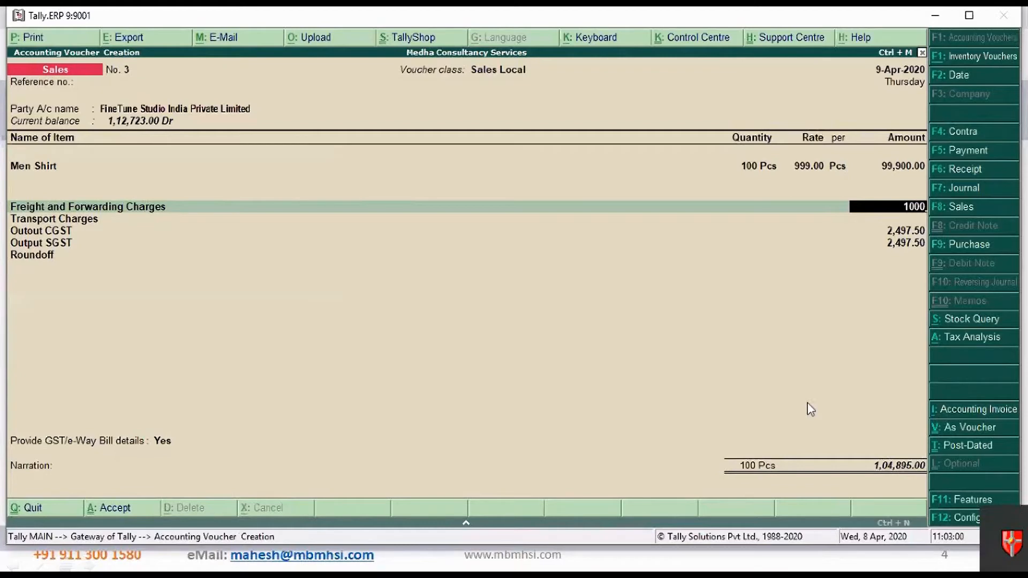
{"action": "key", "text": "Return"}
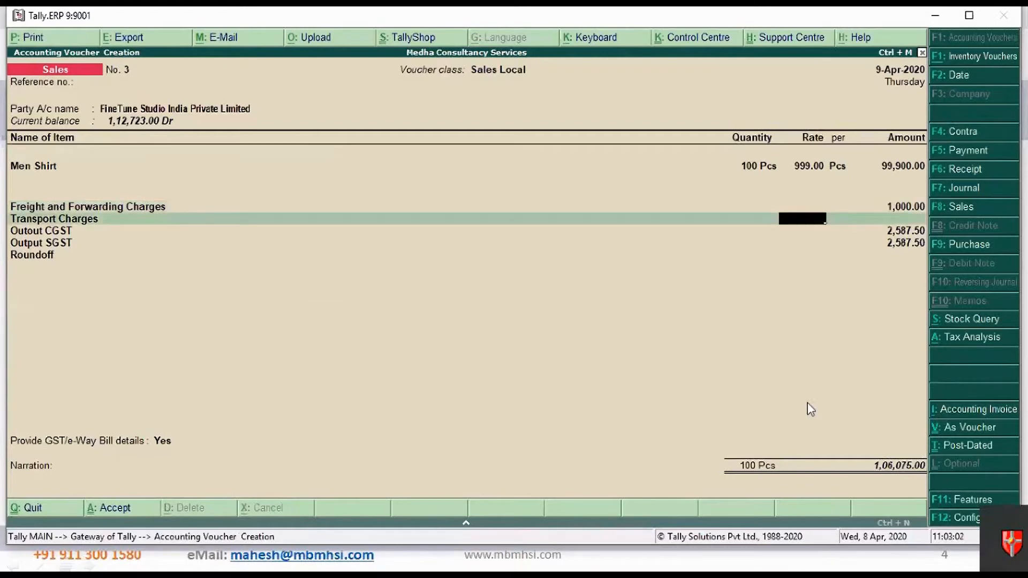
{"action": "key", "text": "Return"}
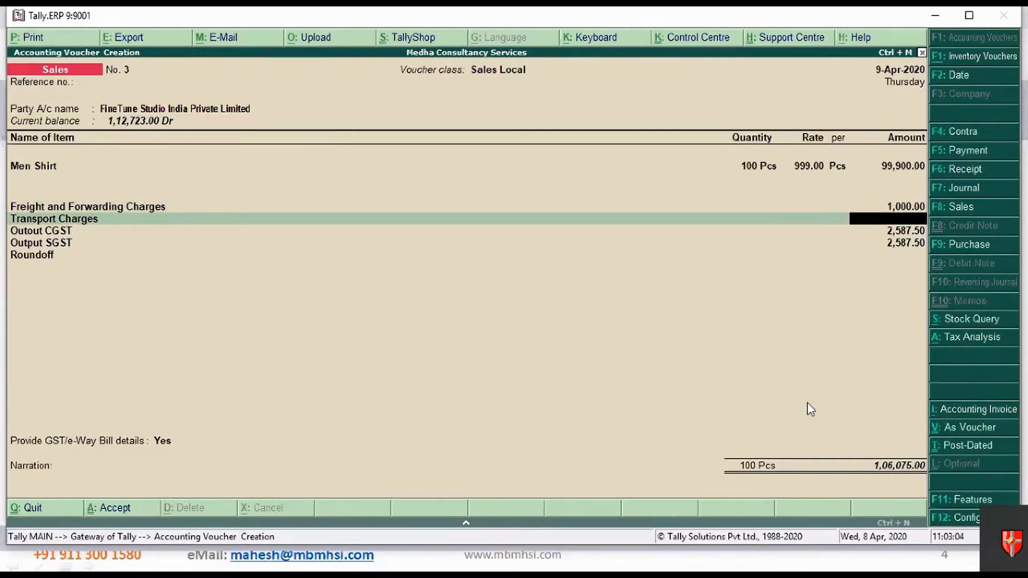
{"action": "type", "text": "2500"}
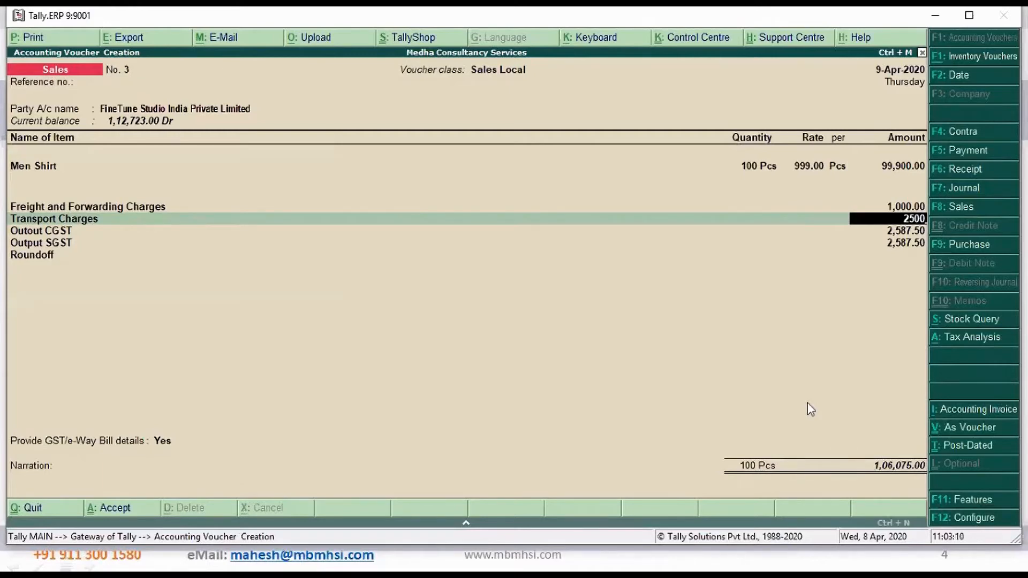
{"action": "key", "text": "Return"}
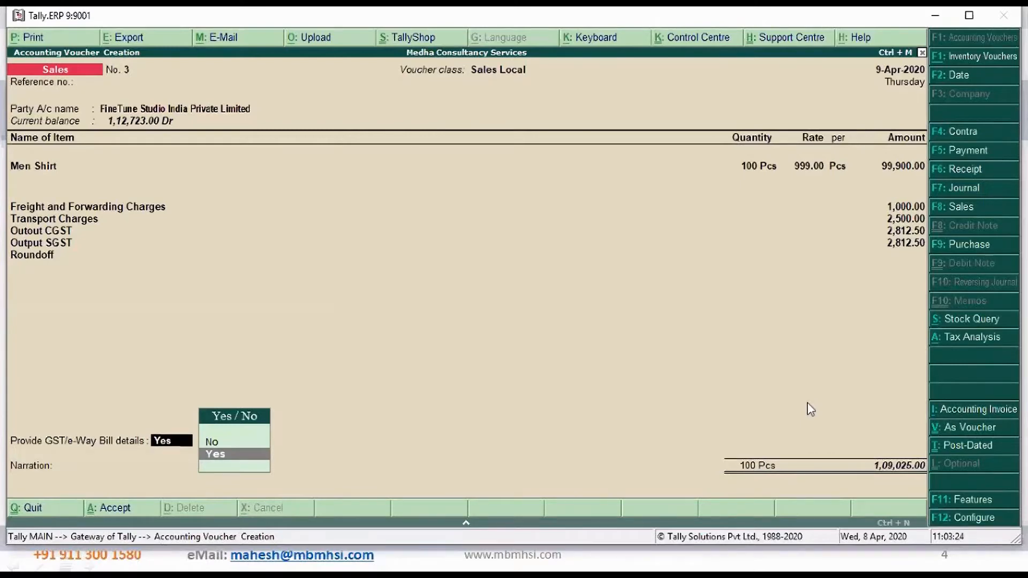
Decline to provide GST/e-Way Bill details, leave the narration blank, and accept the sales voucher
{"action": "key", "text": "Up"}
{"action": "key", "text": "Return"}
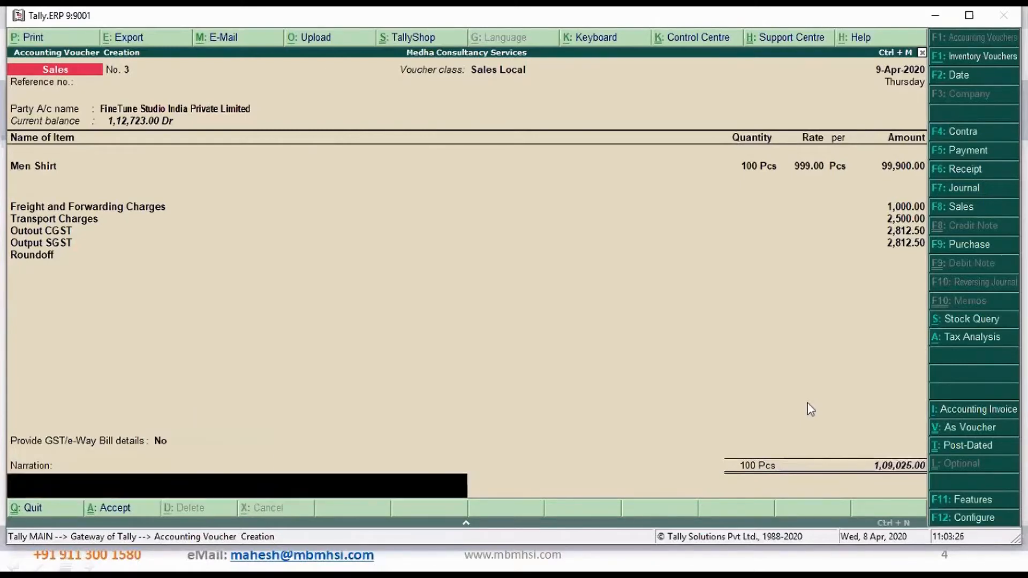
{"action": "key", "text": "Return"}
{"action": "key", "text": "Return"}
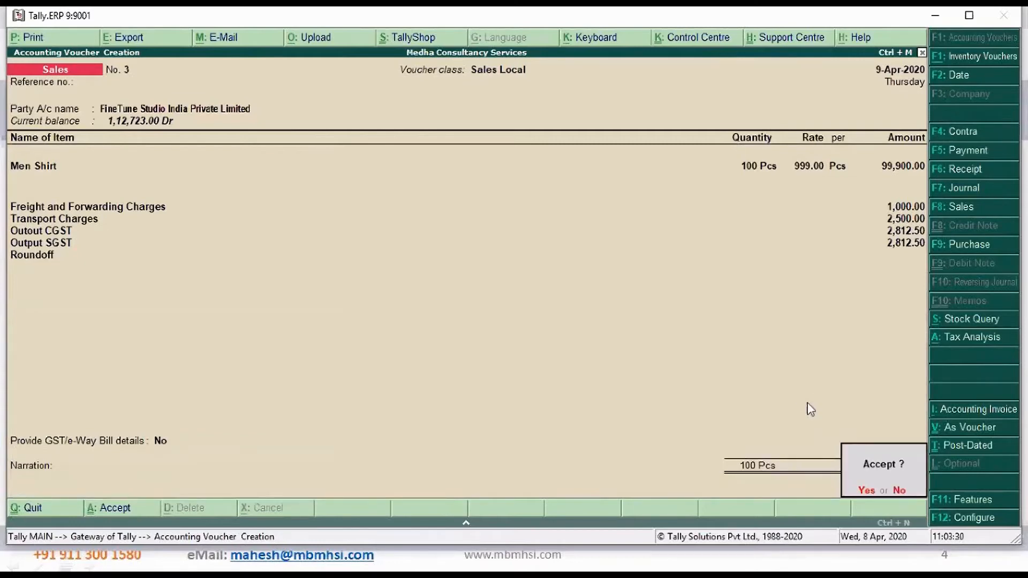
{"action": "key", "text": "Return"}
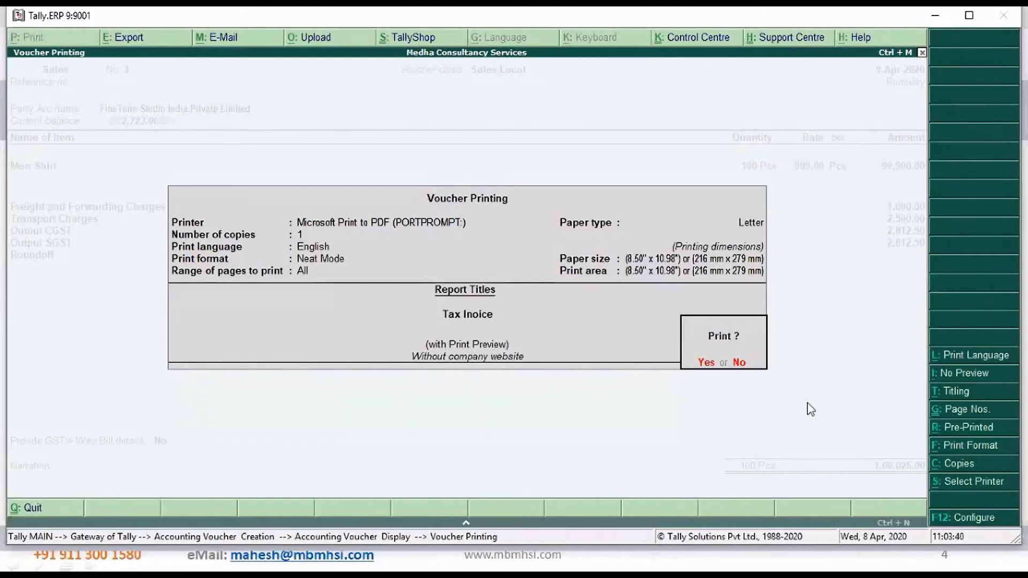
Preview the saved sales invoice's printout enlarged and examine its header, item and charge lines, and GST breakup
{"action": "key", "text": "Return"}
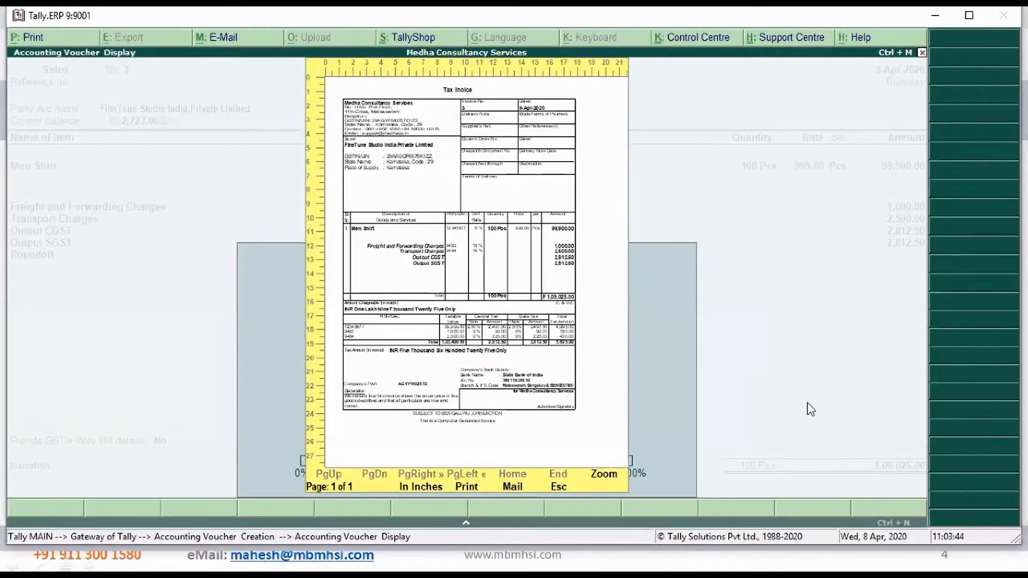
{"action": "key", "text": "alt+z"}
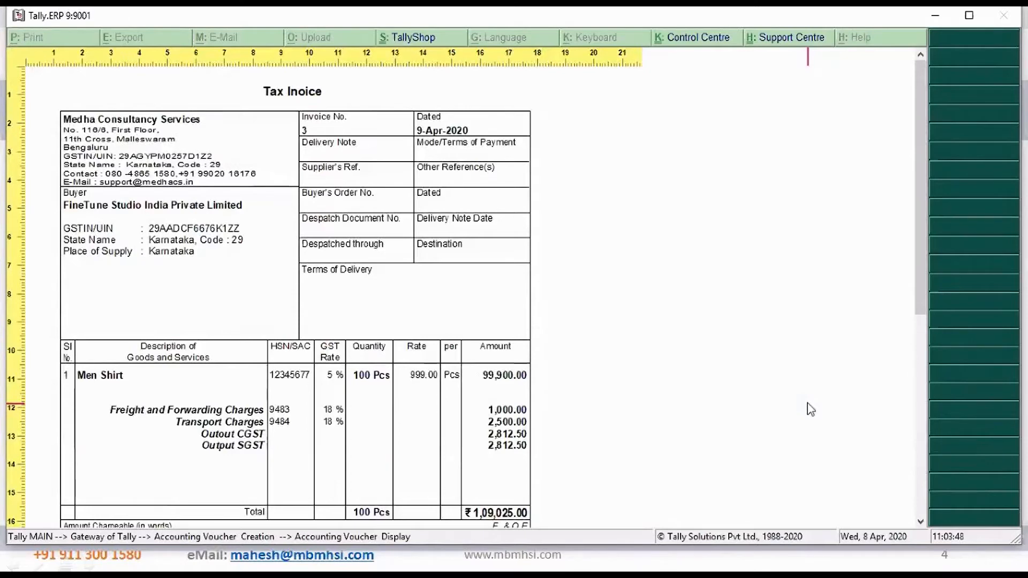
{"action": "scroll", "coordinate": [810, 409], "scroll_direction": "down", "scroll_amount": 1}
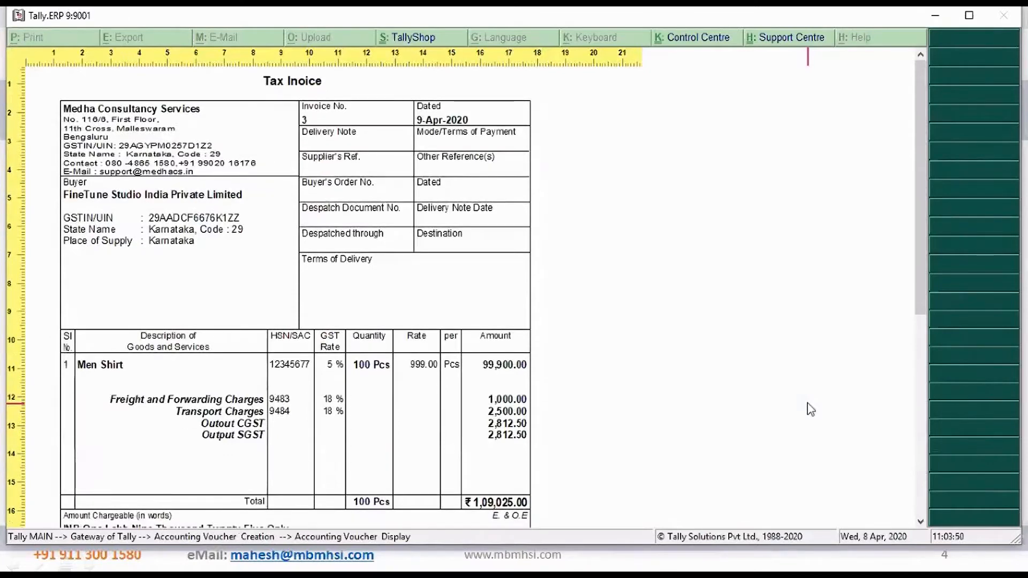
{"action": "scroll", "coordinate": [810, 409], "scroll_direction": "down", "scroll_amount": 5}
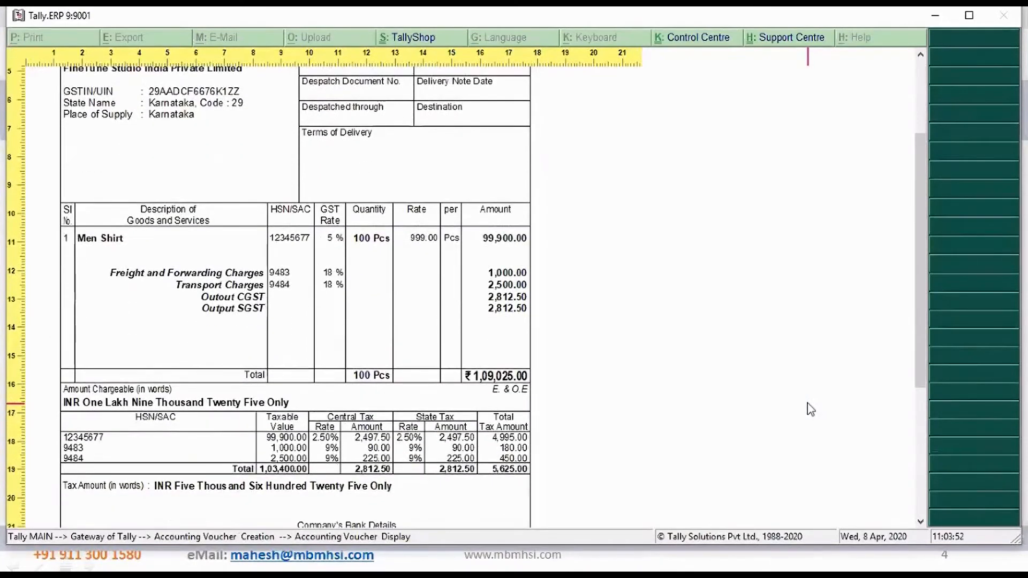
{"action": "scroll", "coordinate": [810, 409], "scroll_direction": "down", "scroll_amount": 6}
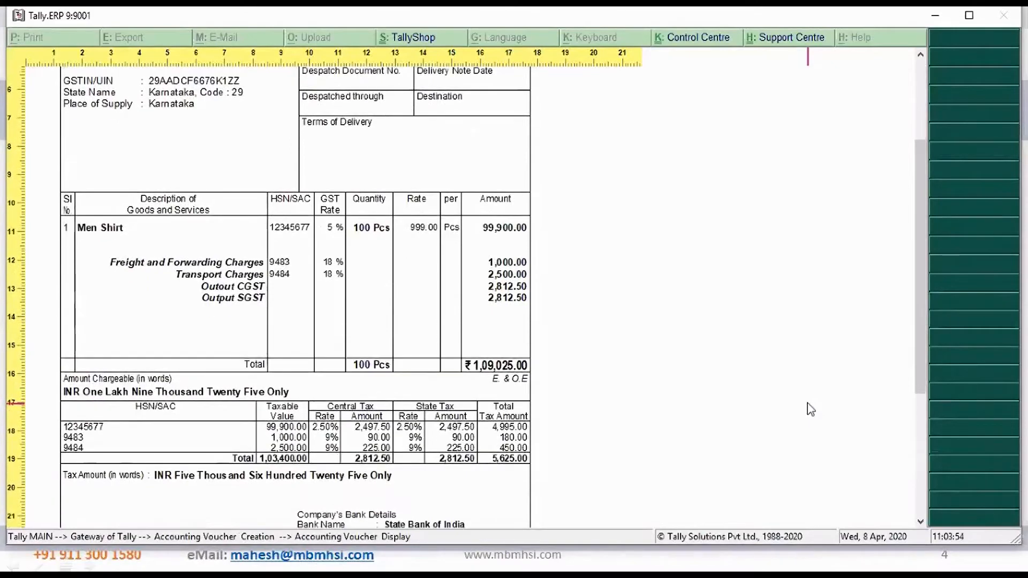
{"action": "scroll", "coordinate": [811, 409], "scroll_direction": "up", "scroll_amount": 11}
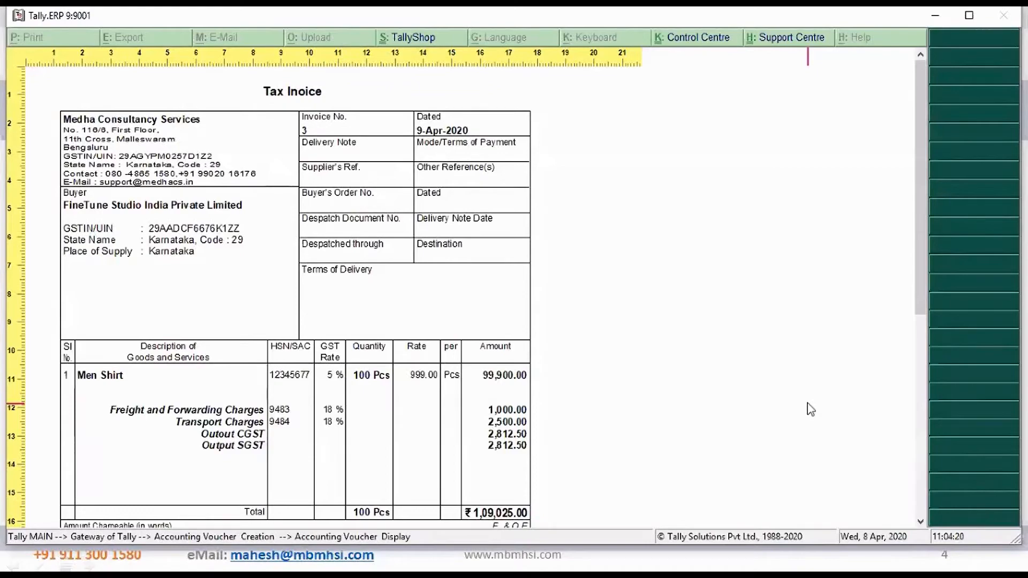
{"action": "scroll", "coordinate": [811, 409], "scroll_direction": "down", "scroll_amount": 10}
{"action": "scroll", "coordinate": [811, 410], "scroll_direction": "up", "scroll_amount": 9}
{"action": "scroll", "coordinate": [810, 410], "scroll_direction": "up", "scroll_amount": 1}
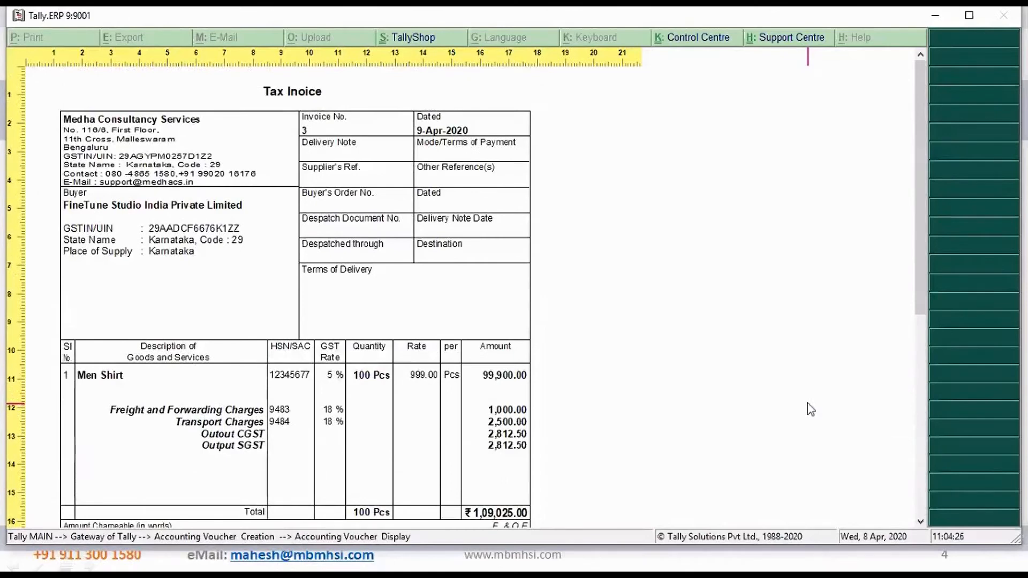
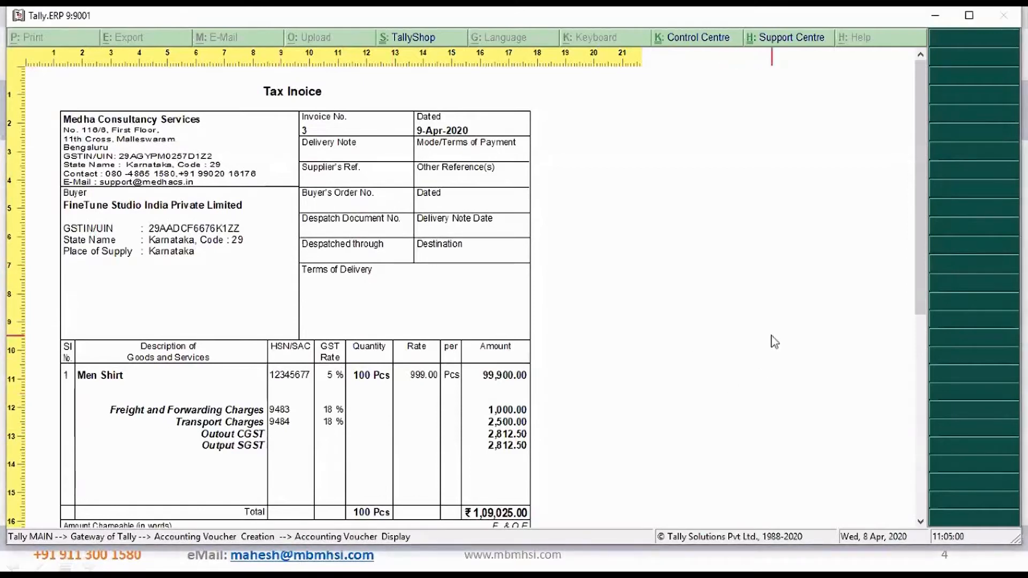
Close the invoice preview, quit voucher creation, and display the GSTR-1 report from the GST statutory reports
{"action": "key", "text": "Escape"}
{"action": "key", "text": "Escape"}
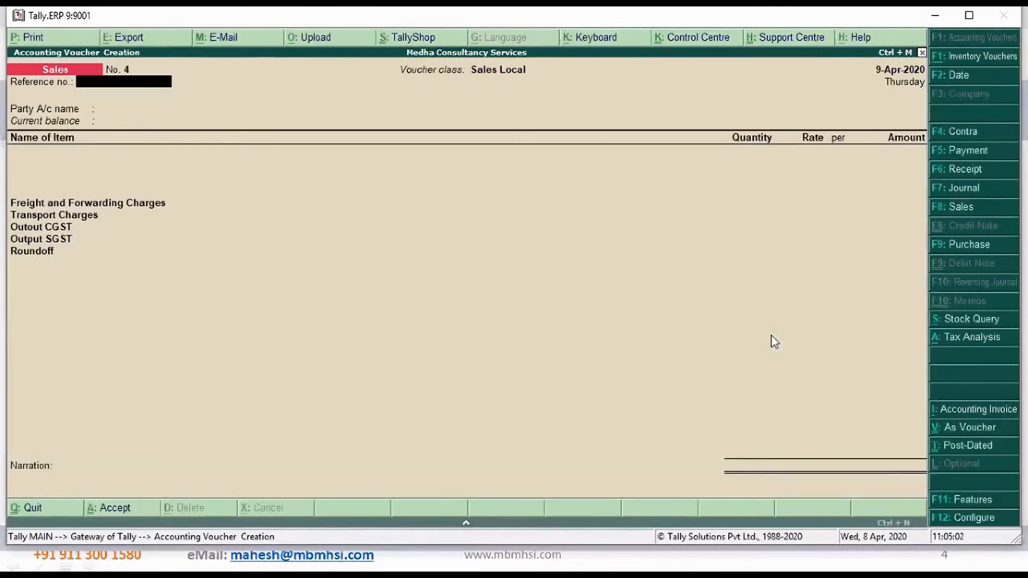
{"action": "key", "text": "Escape"}
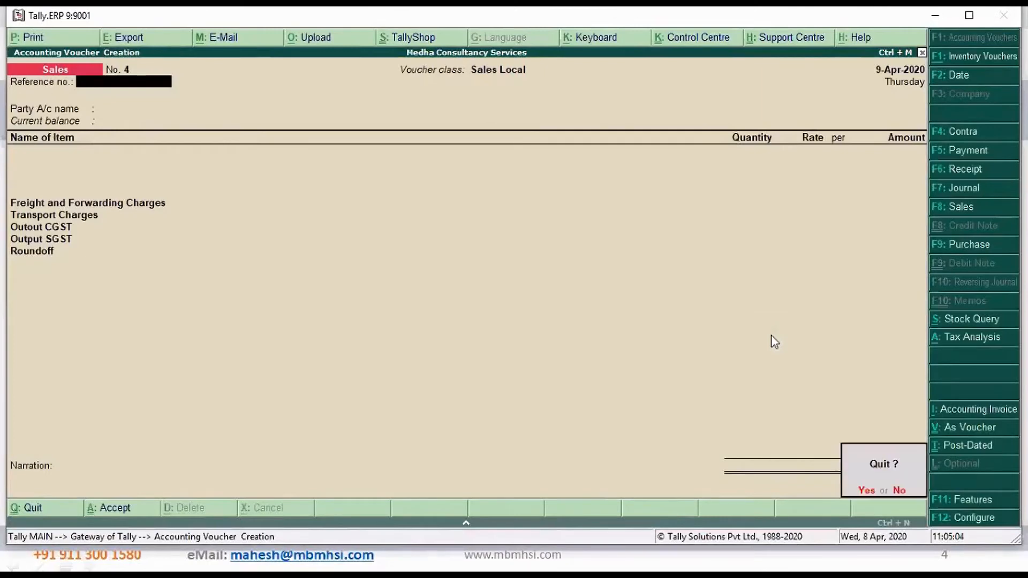
{"action": "key", "text": "Return"}
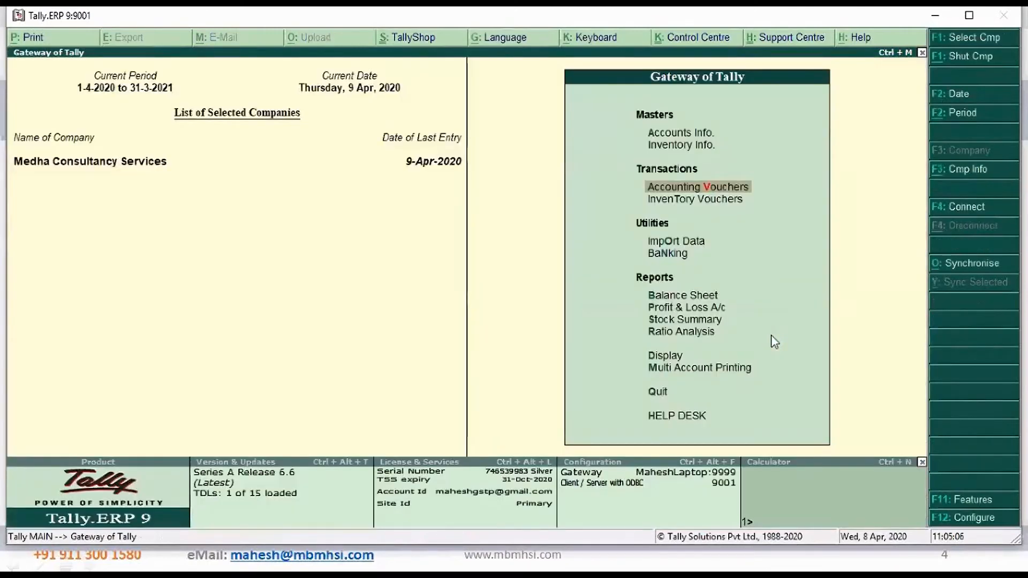
{"action": "key", "text": "d"}
{"action": "key", "text": "o"}
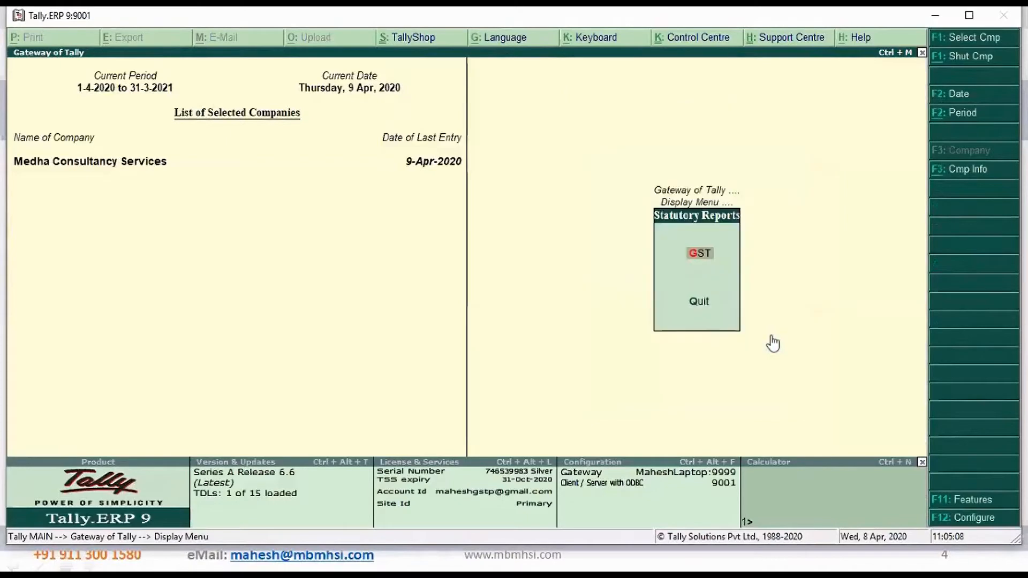
{"action": "key", "text": "g"}
{"action": "key", "text": "Return"}
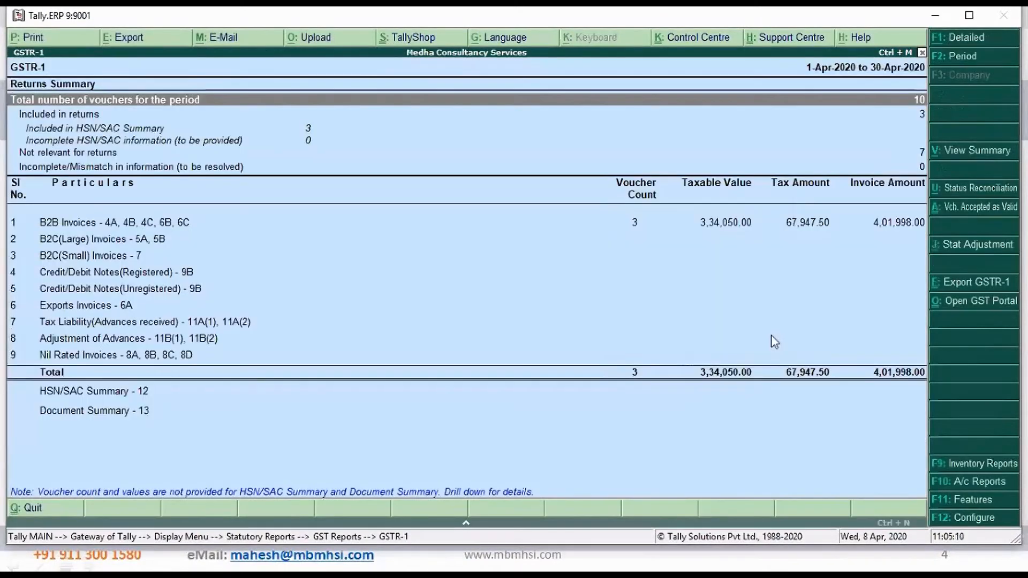
Drill into the B2B Invoices section of GSTR-1, review the party-wise taxable values and taxes, and return to the report
{"action": "key", "text": "Down"}
{"action": "key", "text": "Down"}
{"action": "key", "text": "Down"}
{"action": "key", "text": "Down"}
{"action": "key", "text": "Down"}
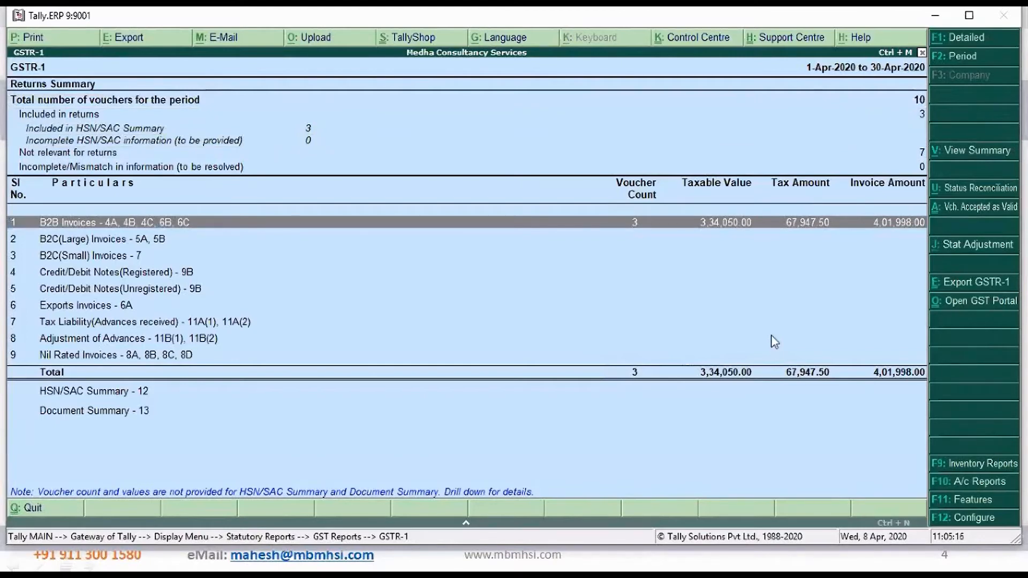
{"action": "key", "text": "Return"}
{"action": "key", "text": "Down"}
{"action": "key", "text": "Up"}
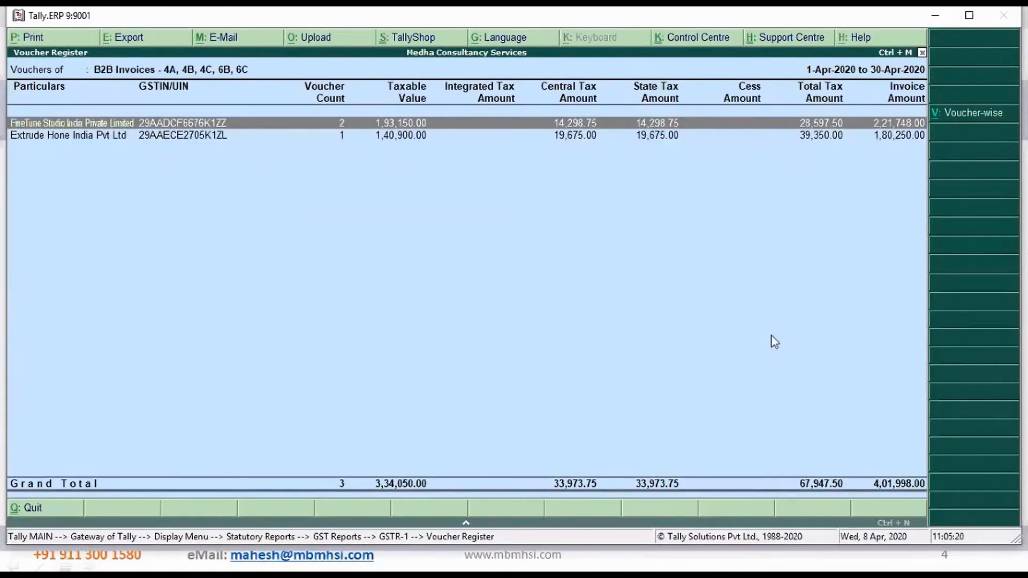
{"action": "key", "text": "Down"}
{"action": "key", "text": "Up"}
{"action": "key", "text": "Escape"}
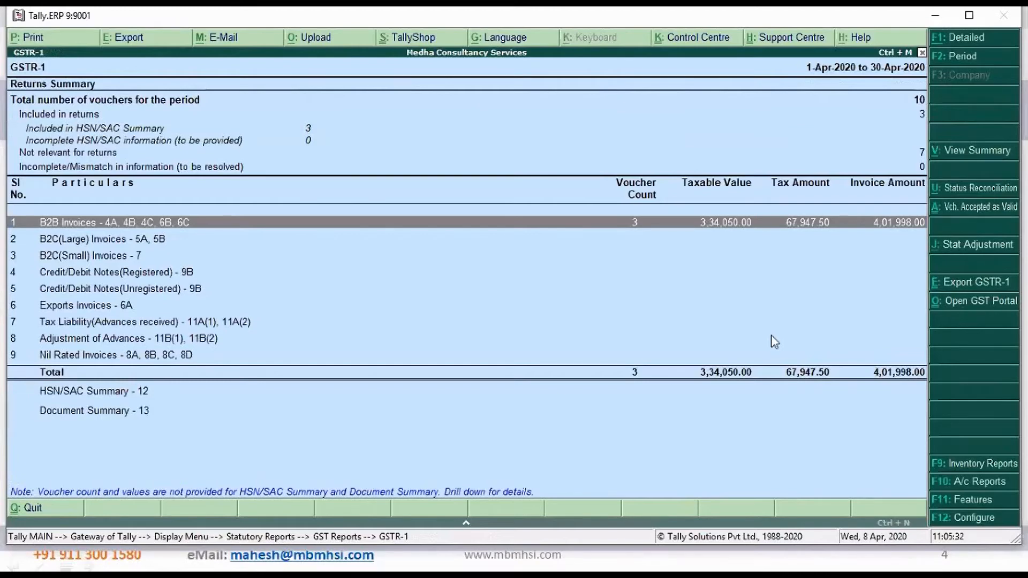
Show GSTR-1 in summary view with detailed rate-wise sales, review it, and close the report
{"action": "left_click", "coordinate": [978, 160]}
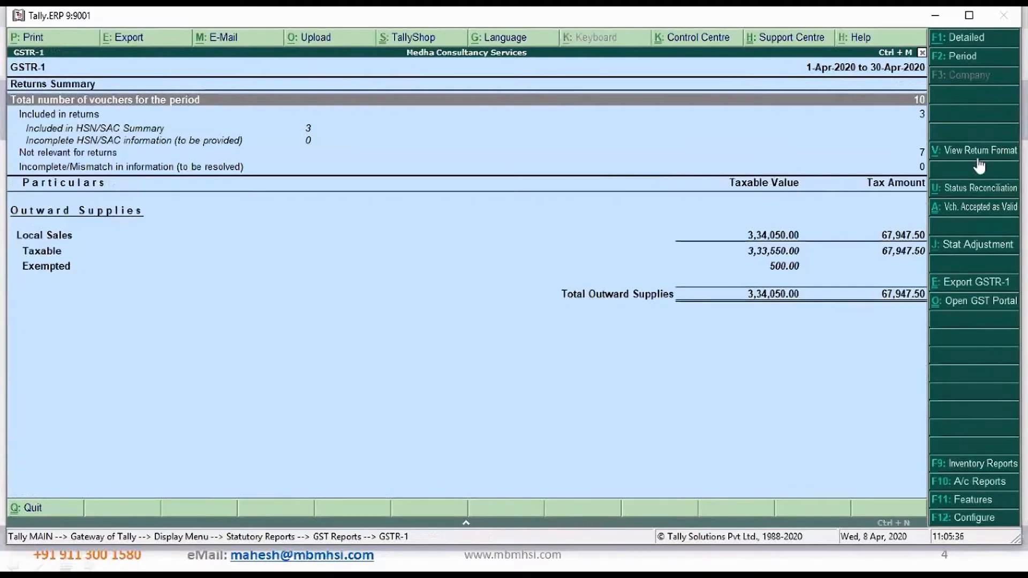
{"action": "key", "text": "Down"}
{"action": "key", "text": "Down"}
{"action": "key", "text": "Down"}
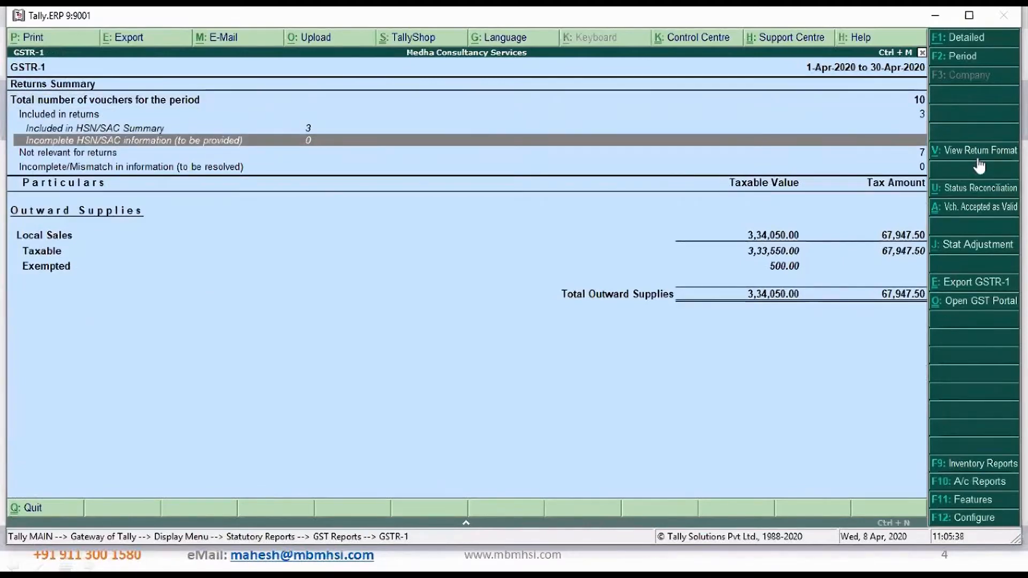
{"action": "key", "text": "alt+F1"}
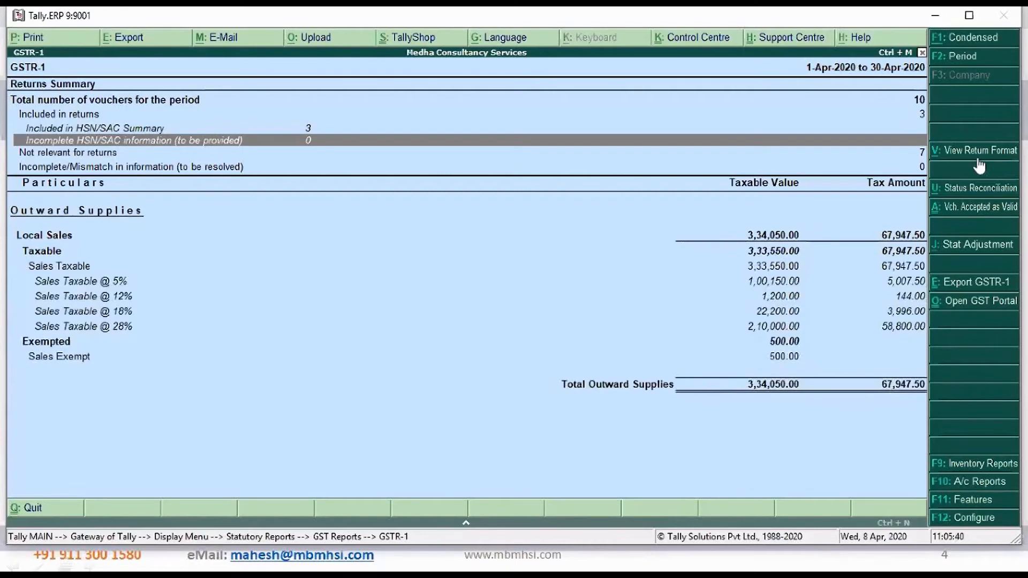
{"action": "key", "text": "Escape"}
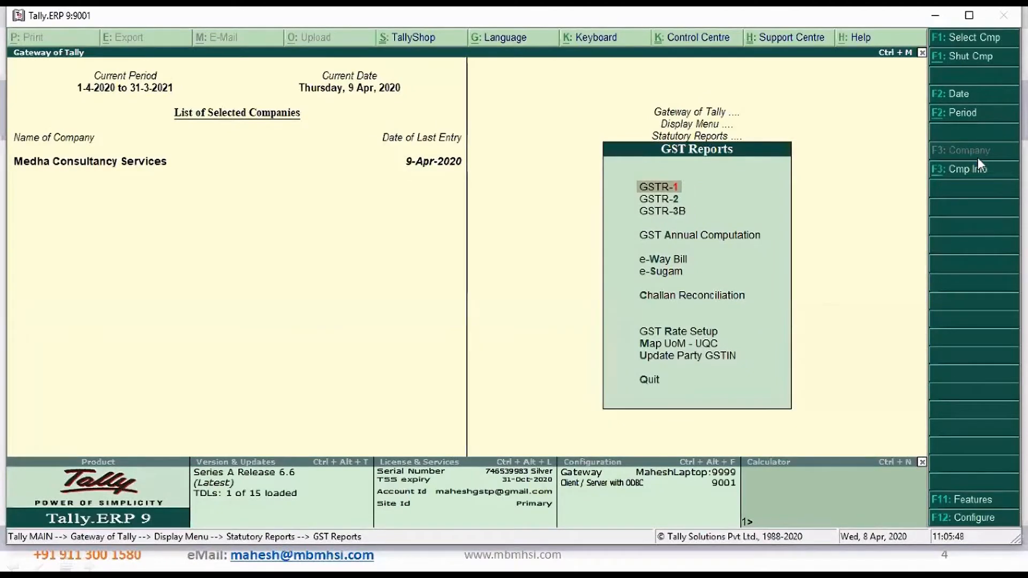
Reopen GSTR-1, compare its return format with the summary view, and expand the summary to full detail
{"action": "key", "text": "Return"}
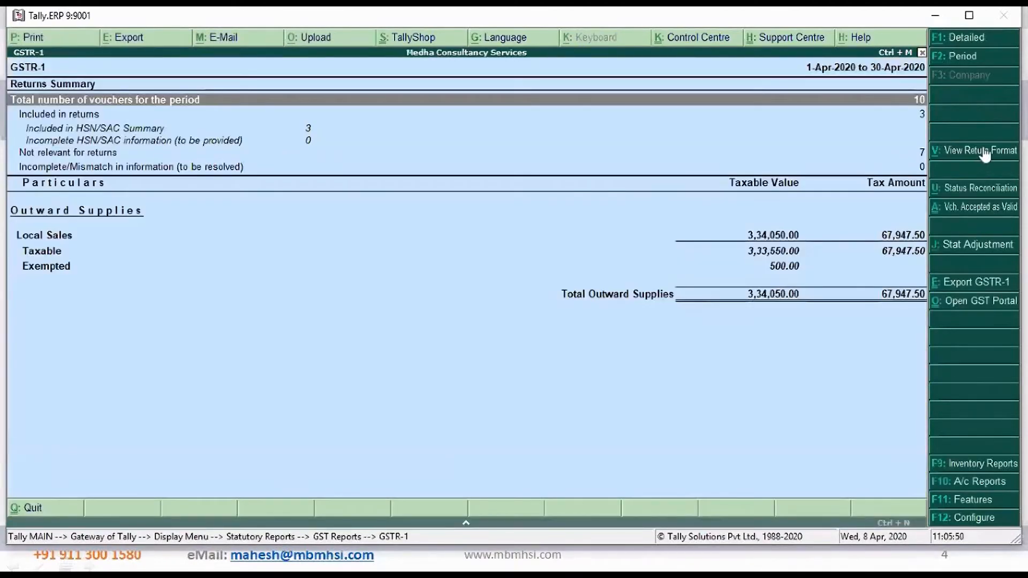
{"action": "left_click", "coordinate": [976, 153]}
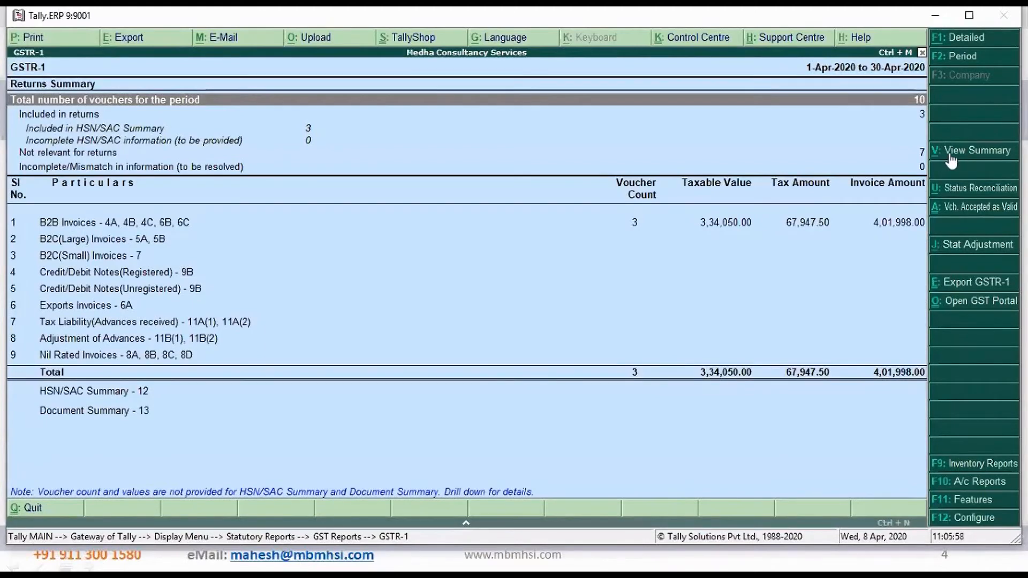
{"action": "left_click", "coordinate": [976, 153]}
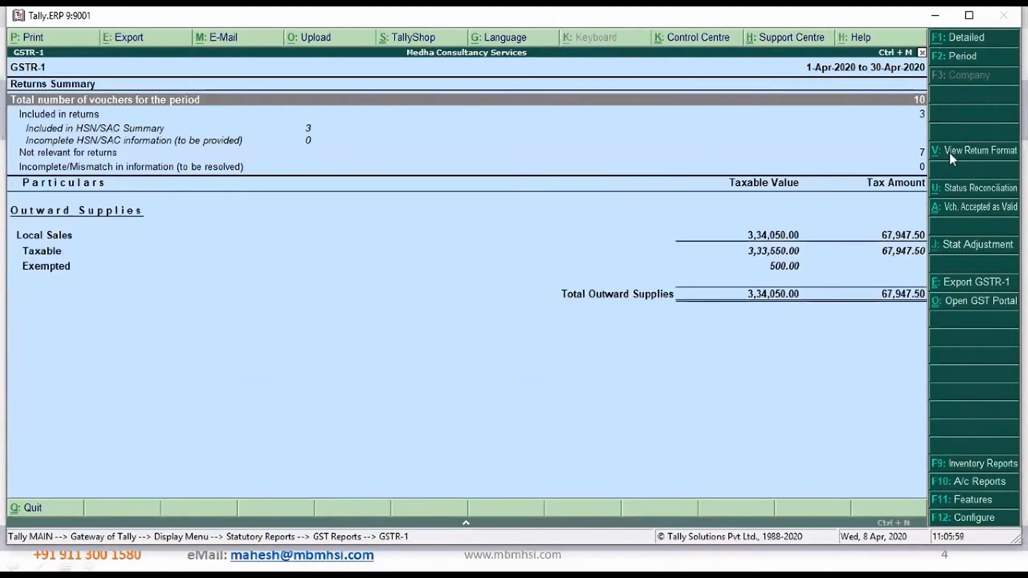
{"action": "left_click", "coordinate": [965, 46]}
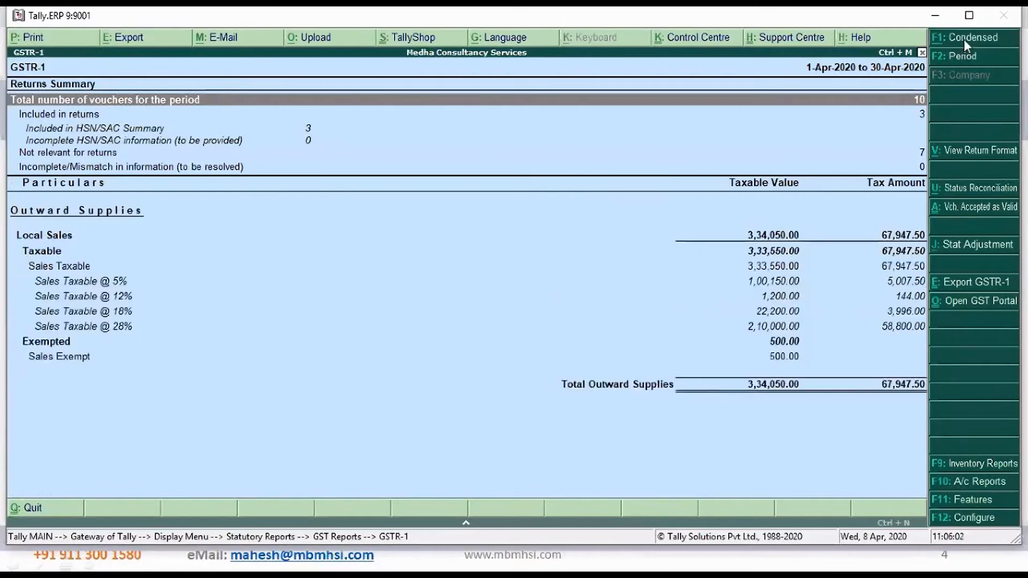
Examine the taxable local sales lines at 5%, 12%, 18% and 28% in the detailed GSTR-1 summary
{"action": "left_click", "coordinate": [78, 282]}
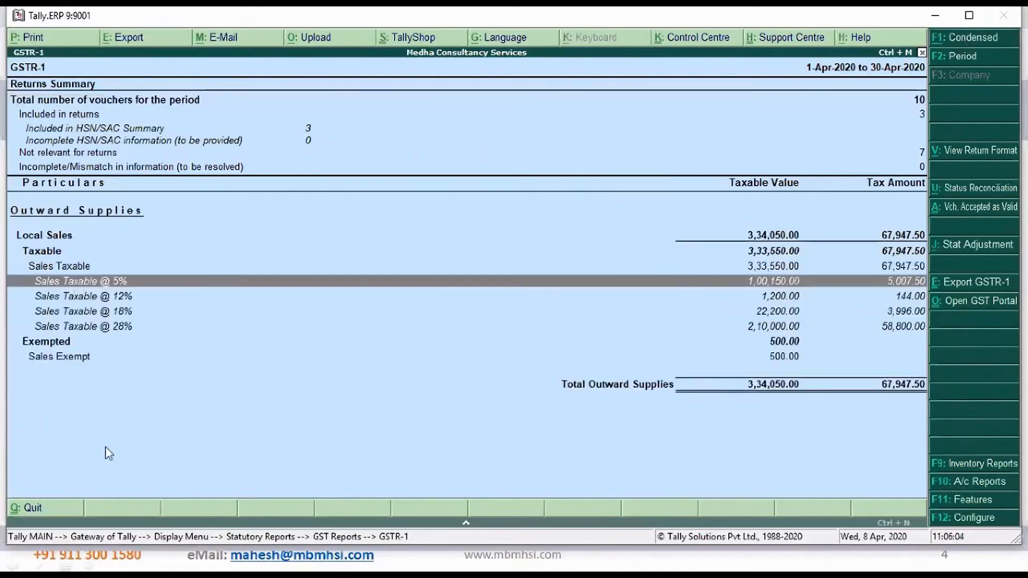
{"action": "key", "text": "Down"}
{"action": "key", "text": "Down"}
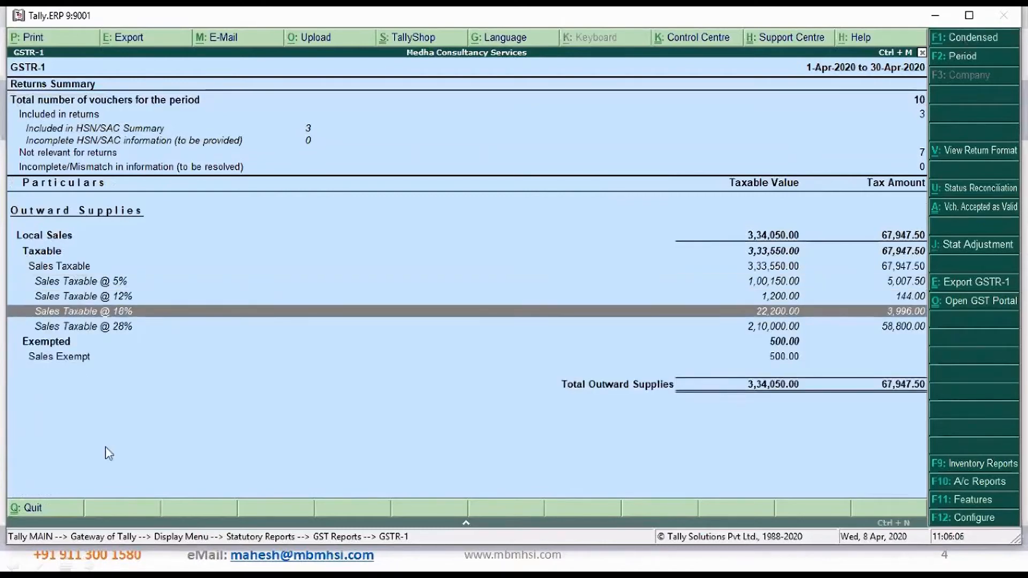
{"action": "key", "text": "Down"}
{"action": "key", "text": "Up"}
{"action": "key", "text": "Up"}
{"action": "key", "text": "Up"}
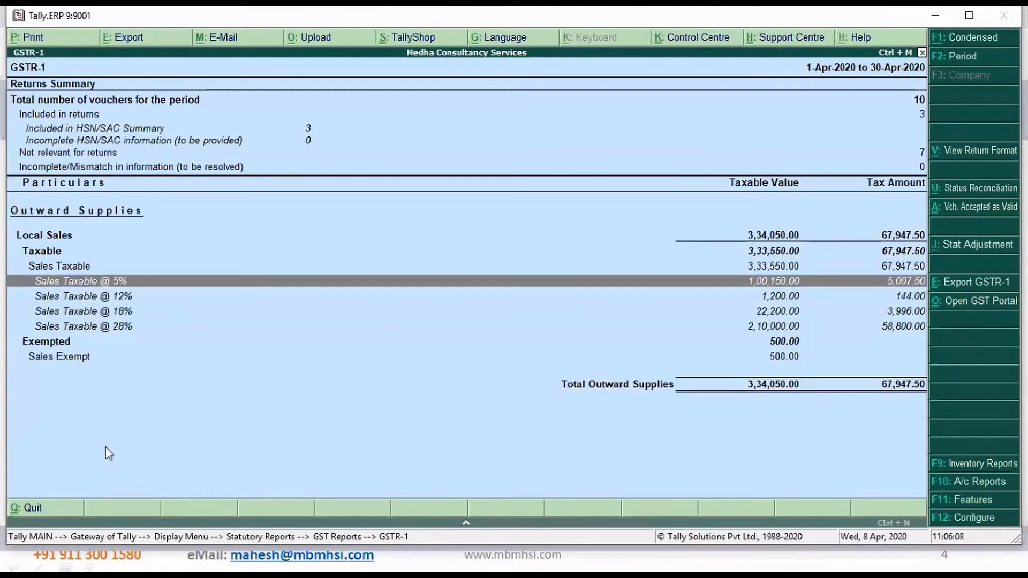
{"action": "key", "text": "Down"}
{"action": "key", "text": "Down"}
{"action": "key", "text": "Down"}
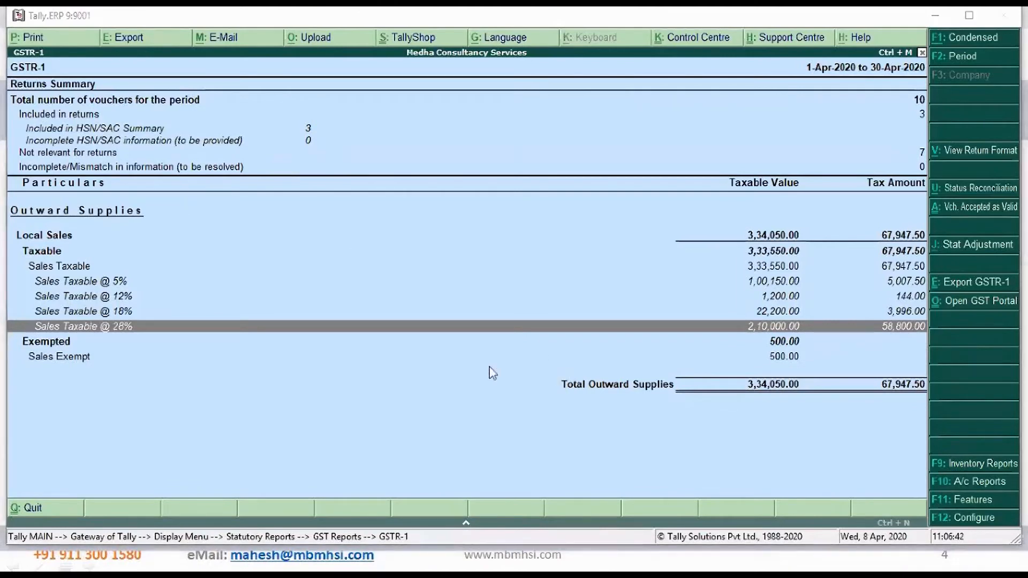
Leave the GST reports and start a sales voucher with class Sales Interstate, dated 10-4-2020, with a blank reference number
{"action": "key", "text": "Escape"}
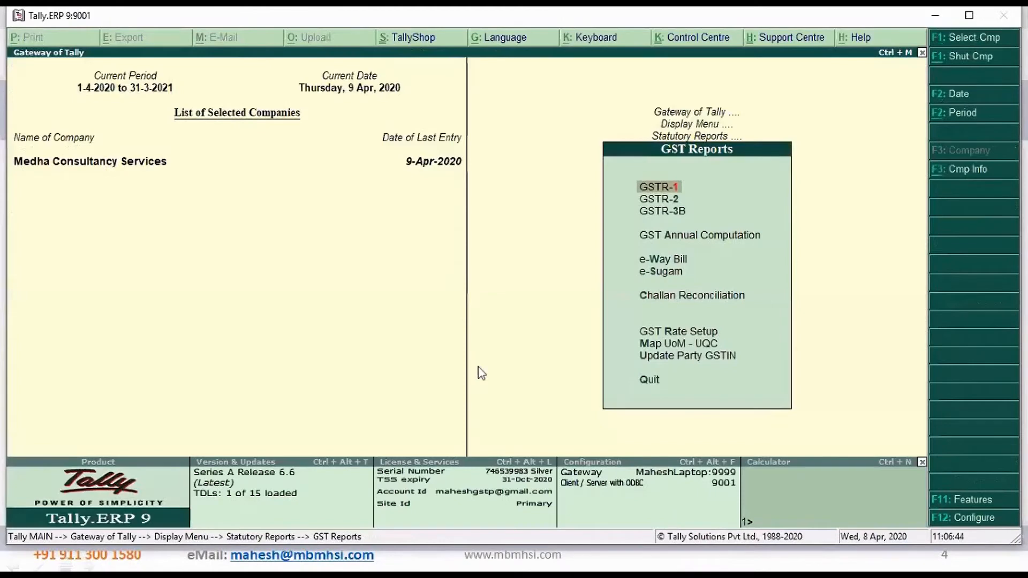
{"action": "key", "text": "Escape"}
{"action": "key", "text": "Escape"}
{"action": "key", "text": "Escape"}
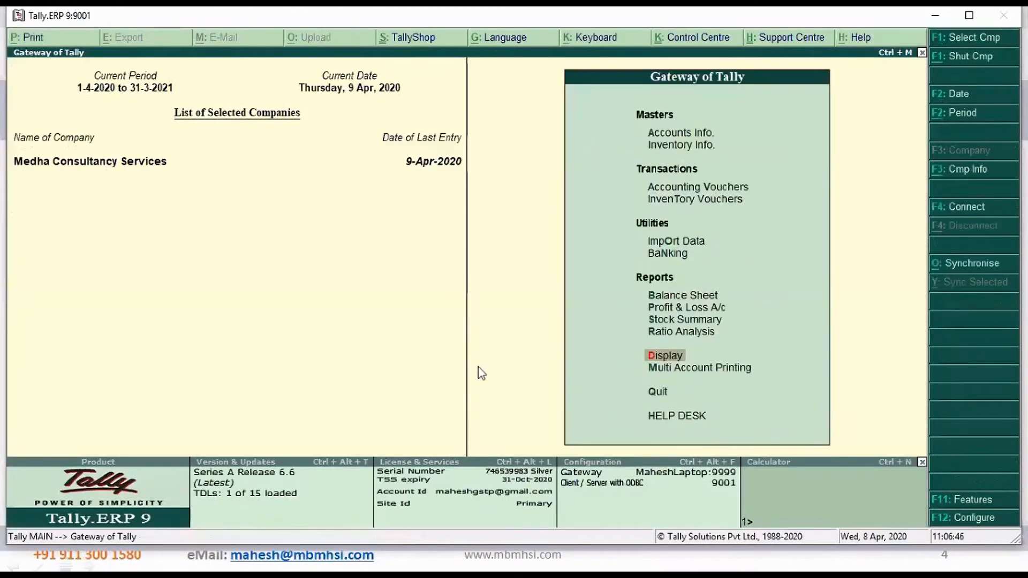
{"action": "key", "text": "v"}
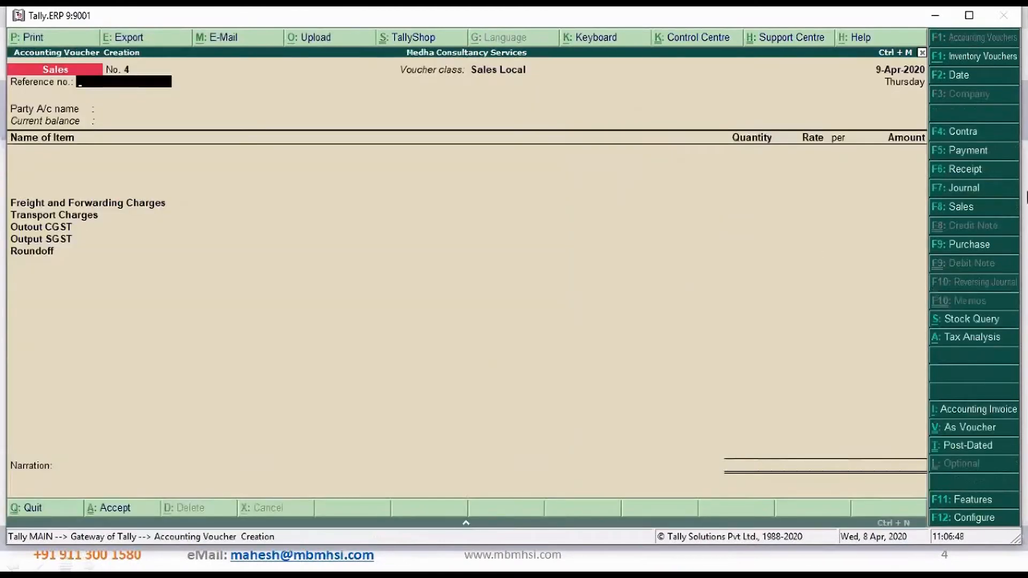
{"action": "left_click", "coordinate": [963, 208]}
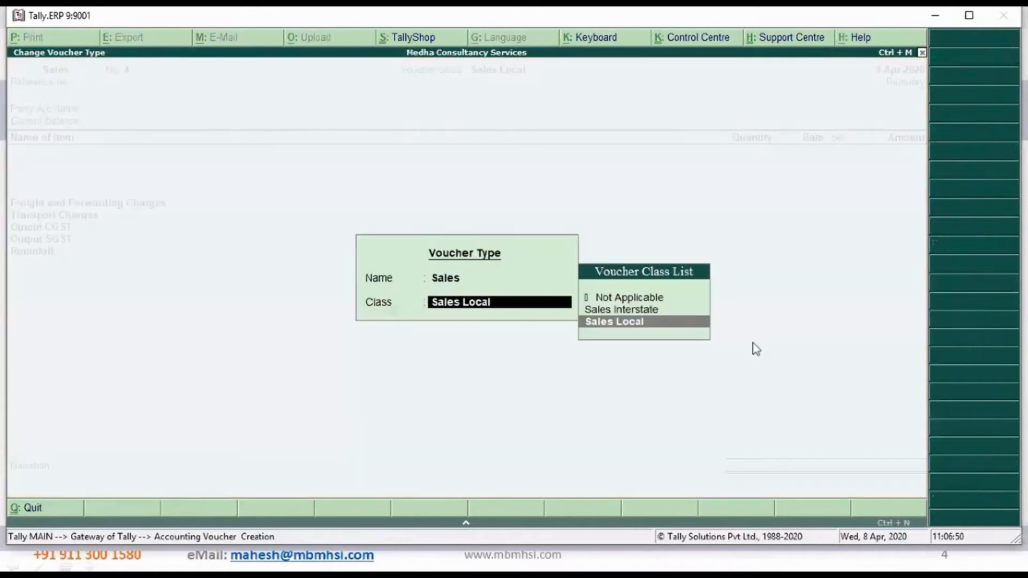
{"action": "key", "text": "Up"}
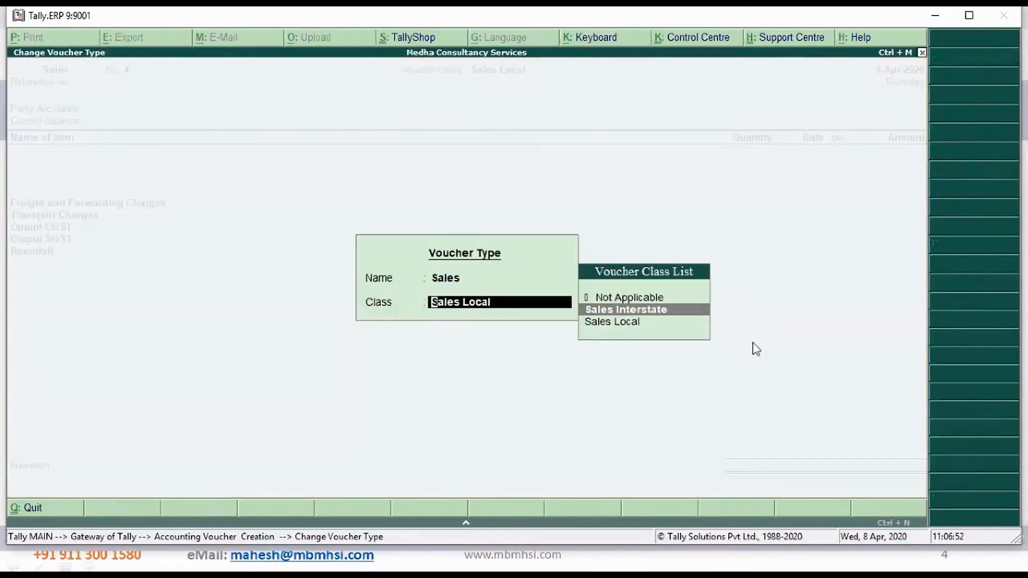
{"action": "key", "text": "Return"}
{"action": "key", "text": "F2"}
{"action": "type", "text": "10-4-2020"}
{"action": "key", "text": "Return"}
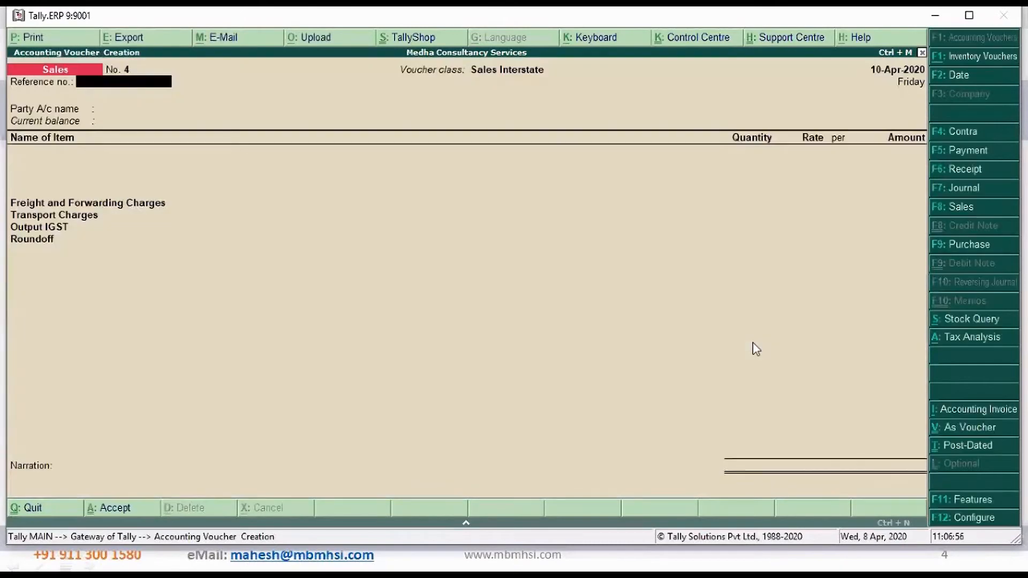
{"action": "key", "text": "Return"}
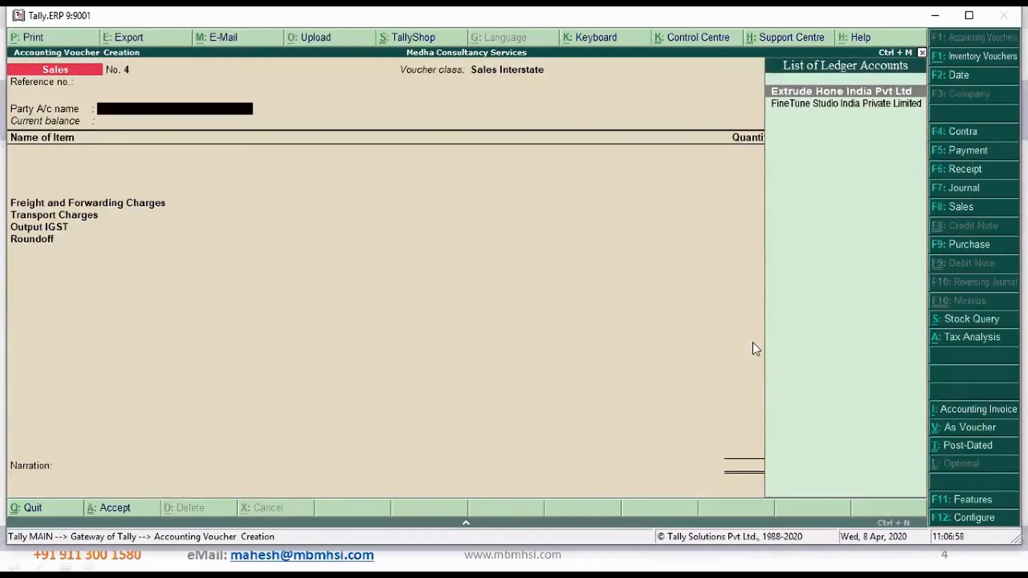
Switch to the details file in Notepad and look through the listed parties and their GST registration details
{"action": "key", "text": "alt+Tab"}
{"action": "key", "text": "alt+Tab"}
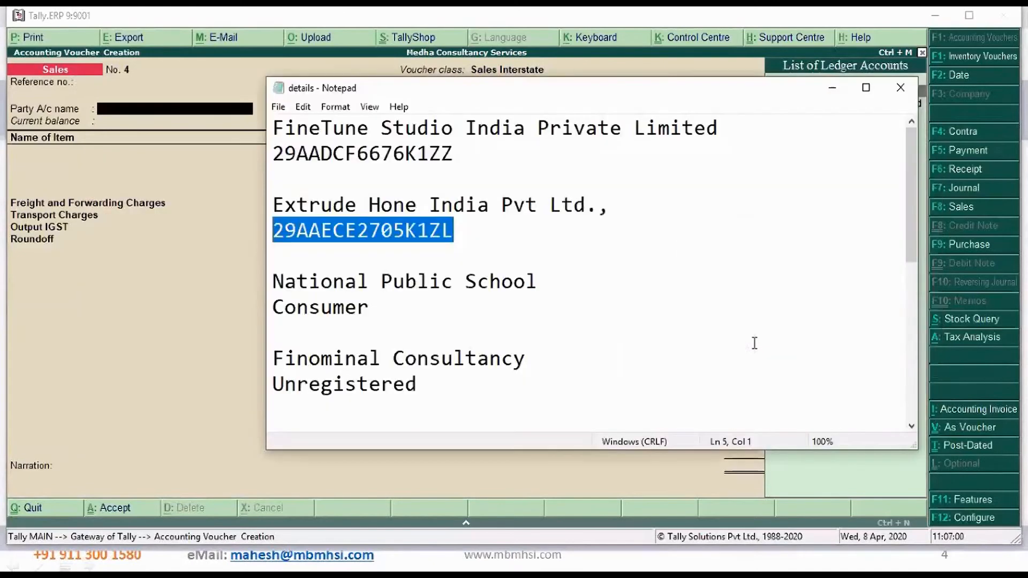
{"action": "left_click", "coordinate": [657, 307]}
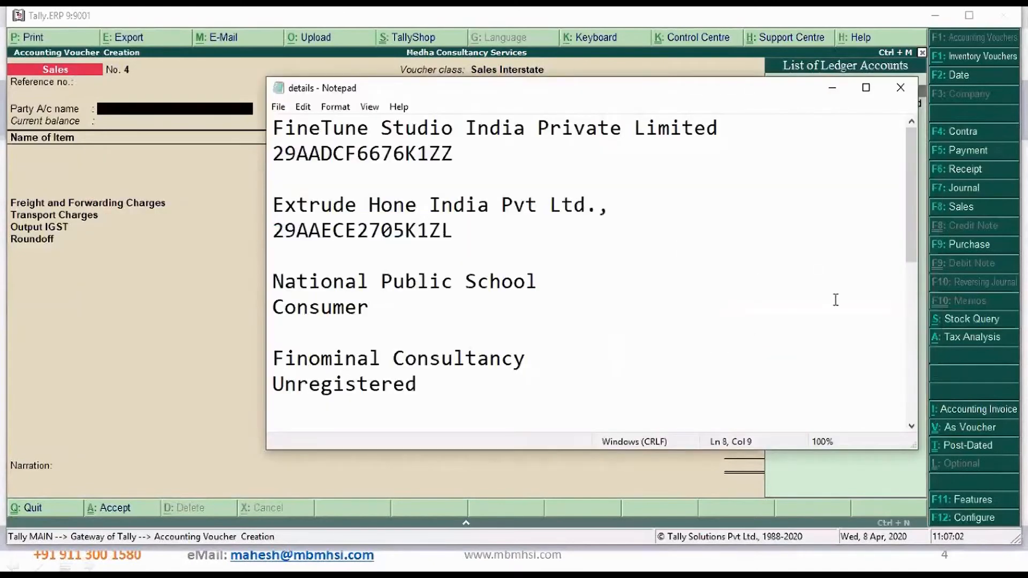
{"action": "left_click_drag", "start_coordinate": [913, 241], "coordinate": [903, 152]}
Switch to the E-WayBill System site in Chrome and close its login dialog
{"action": "key", "text": "alt+Tab"}
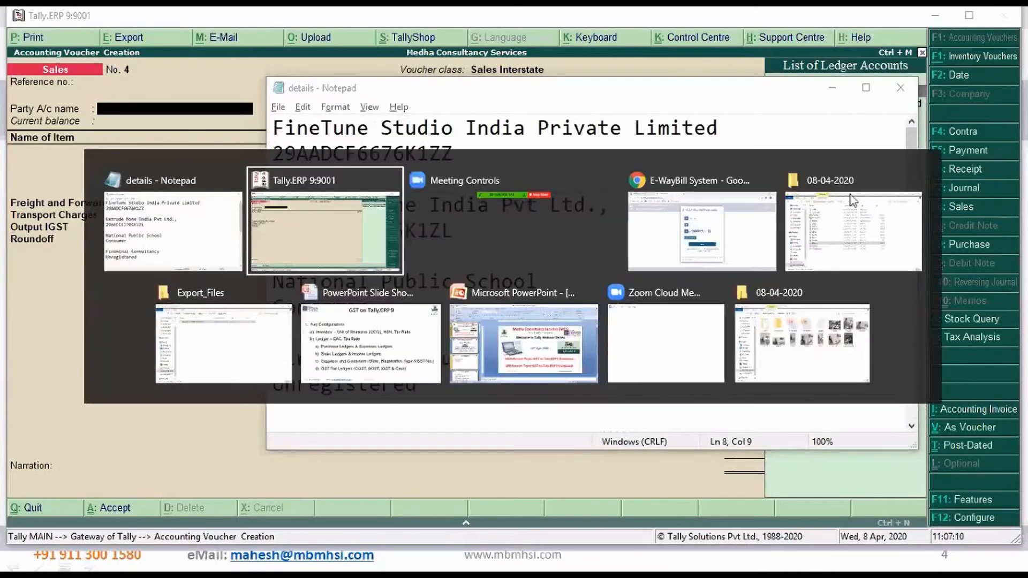
{"action": "key", "text": "alt+Tab"}
{"action": "key", "text": "alt+Tab"}
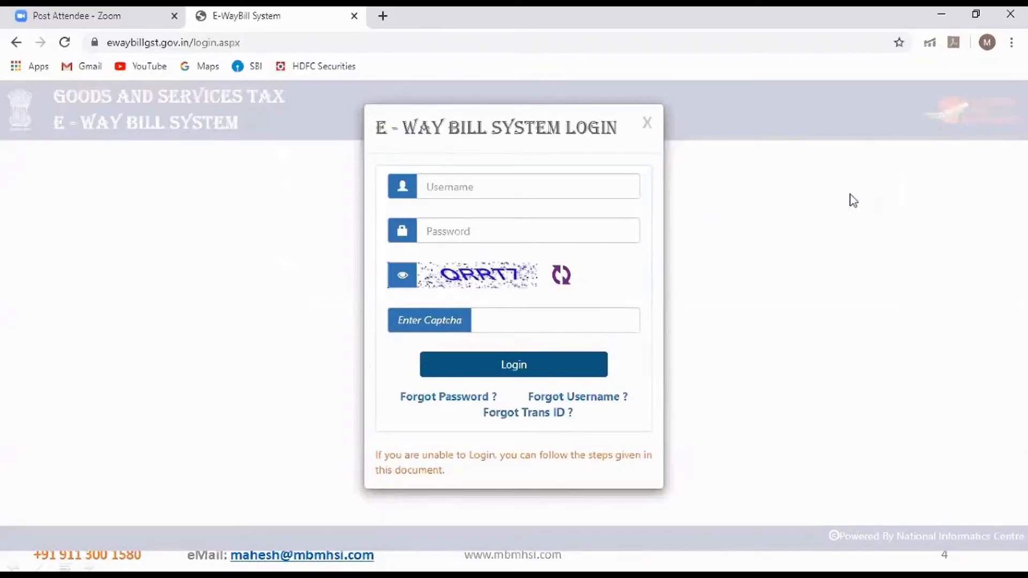
{"action": "left_click", "coordinate": [648, 128]}
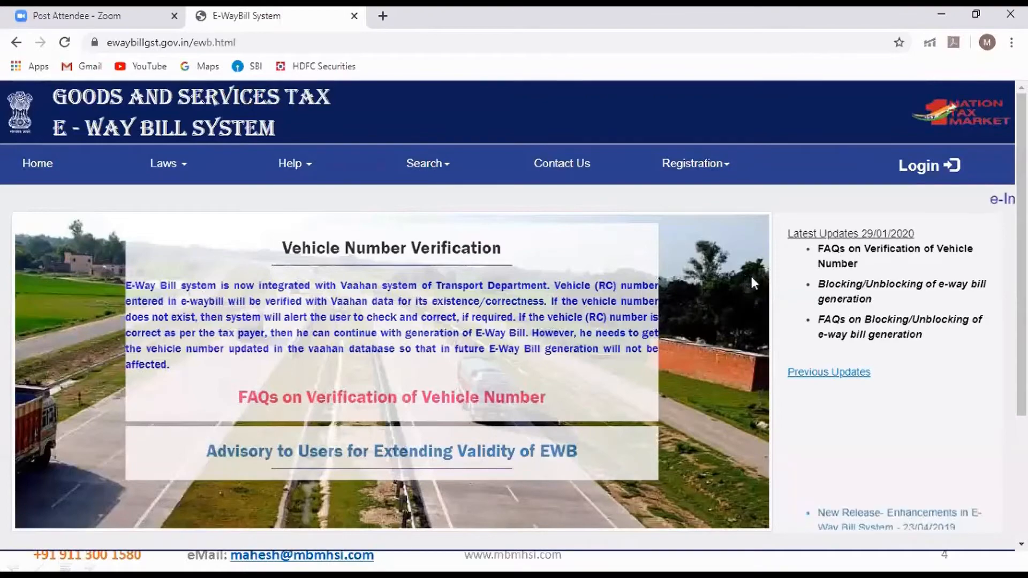
{"action": "key", "text": "alt+Tab"}
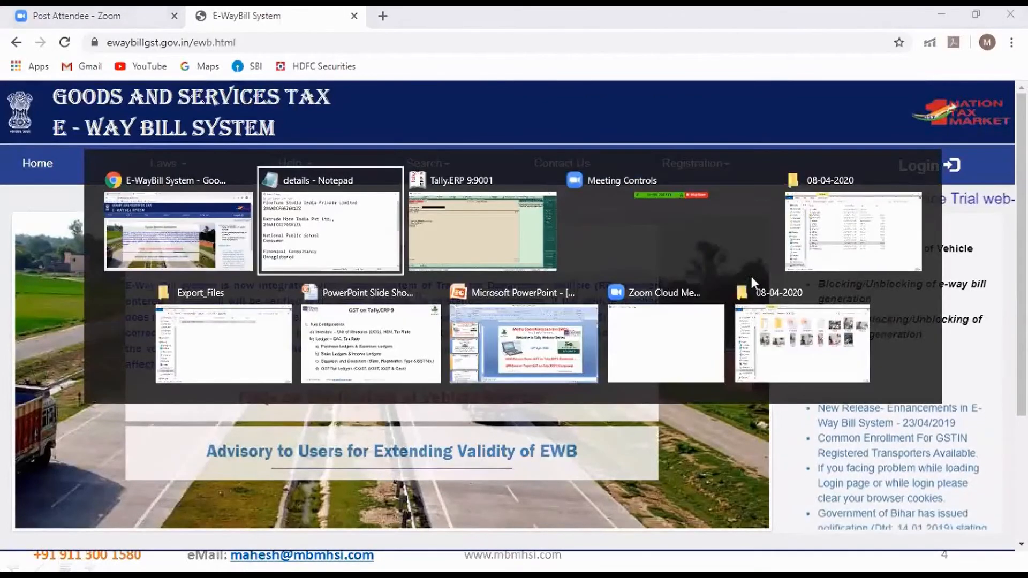
{"action": "key", "text": "alt+Tab"}
{"action": "key", "text": "alt+Tab"}
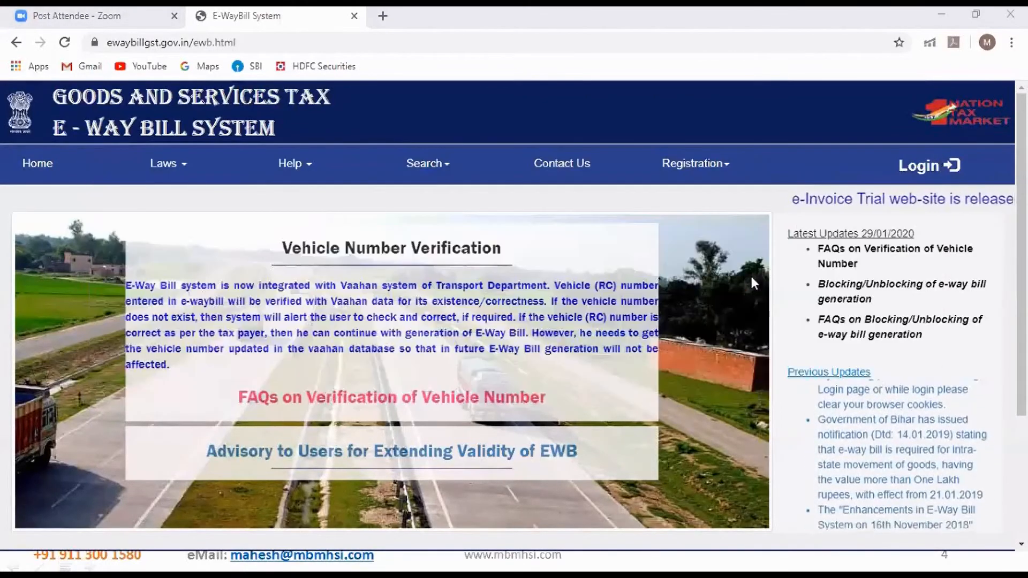
Switch to the details file in Notepad and append the copied VISHAL INFRASTRUCTURE LTD name and GSTIN at its end
{"action": "key", "text": "alt+Tab"}
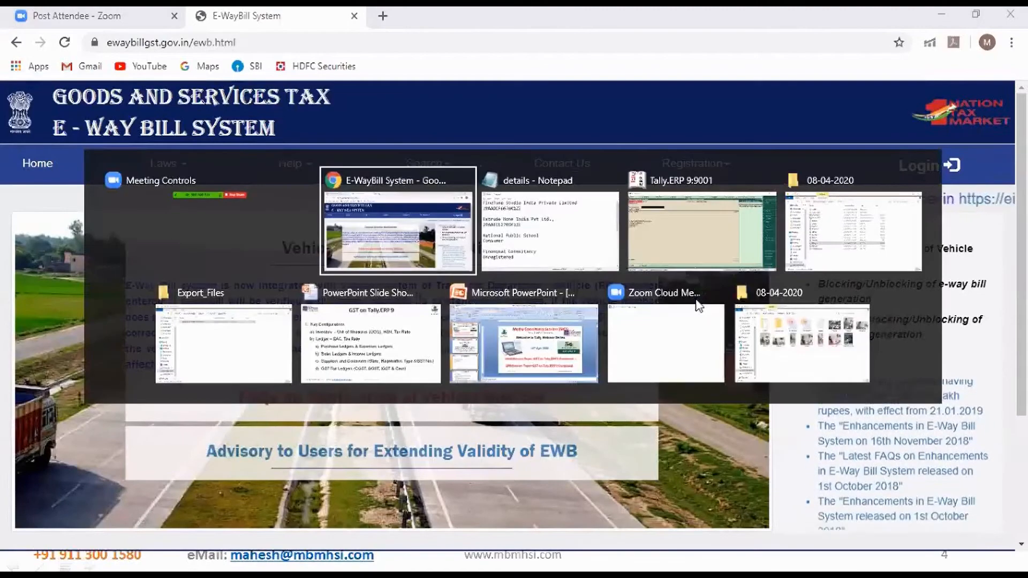
{"action": "key", "text": "alt+Tab"}
{"action": "key", "text": "alt+Tab"}
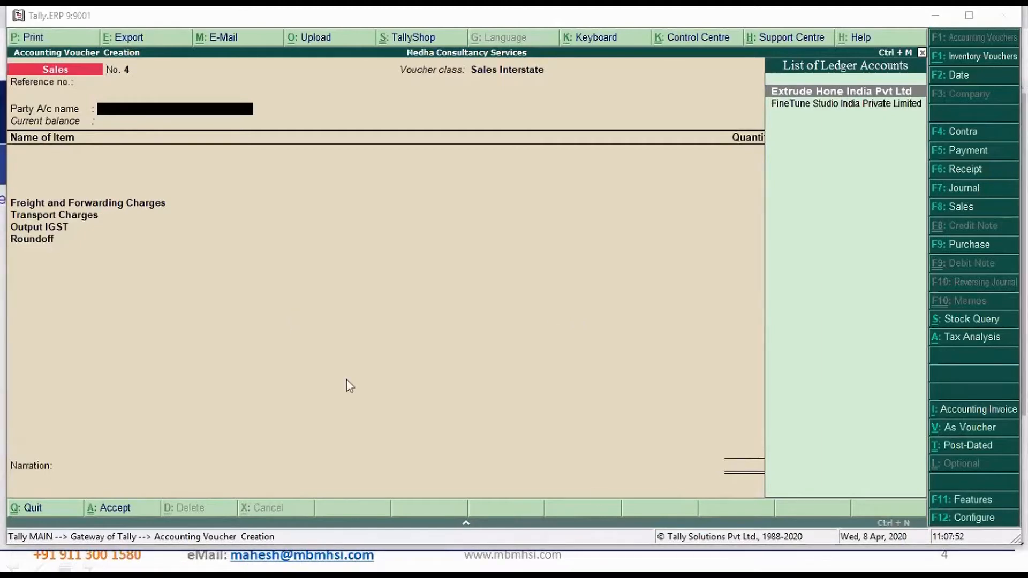
{"action": "key", "text": "alt+Tab"}
{"action": "key", "text": "alt+Tab"}
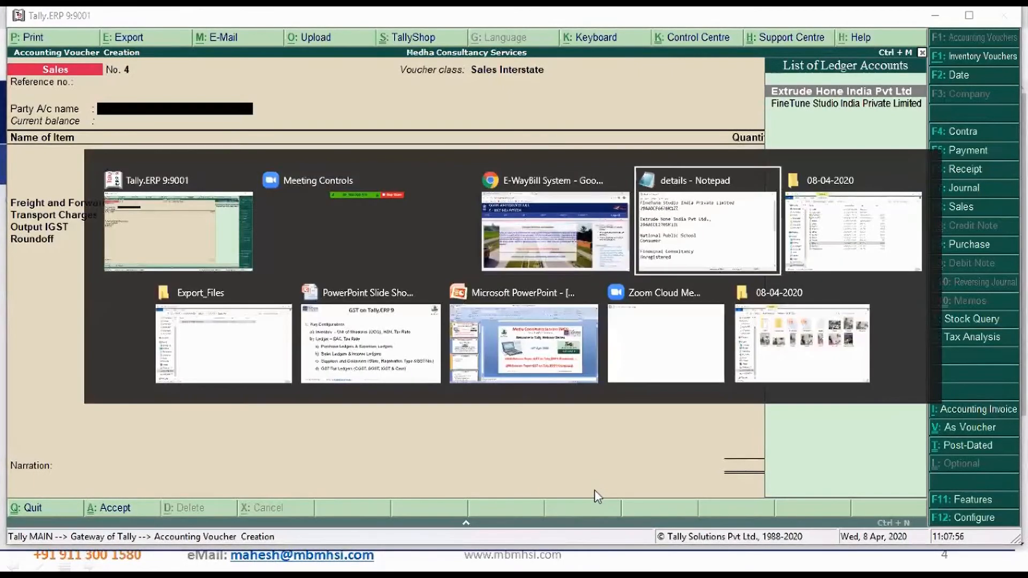
{"action": "key", "text": "alt+Tab"}
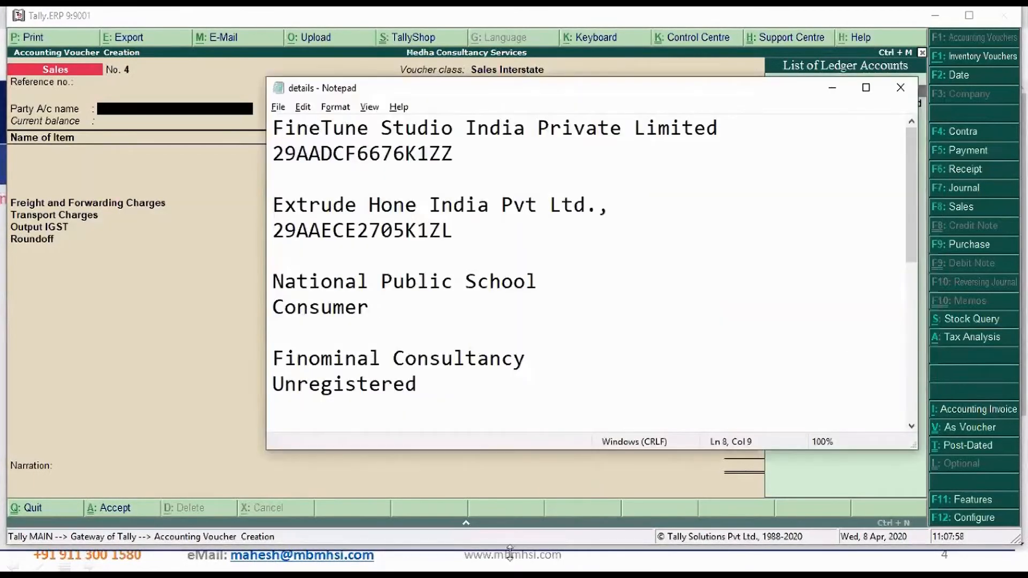
{"action": "left_click", "coordinate": [562, 431]}
{"action": "key", "text": "ctrl+End"}
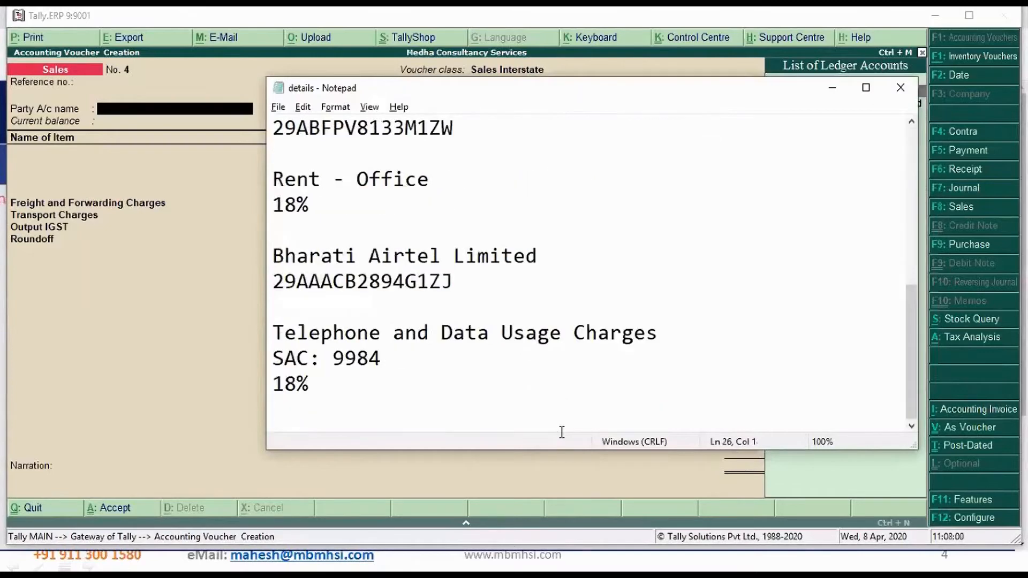
{"action": "key", "text": "Return"}
{"action": "key", "text": "Return"}
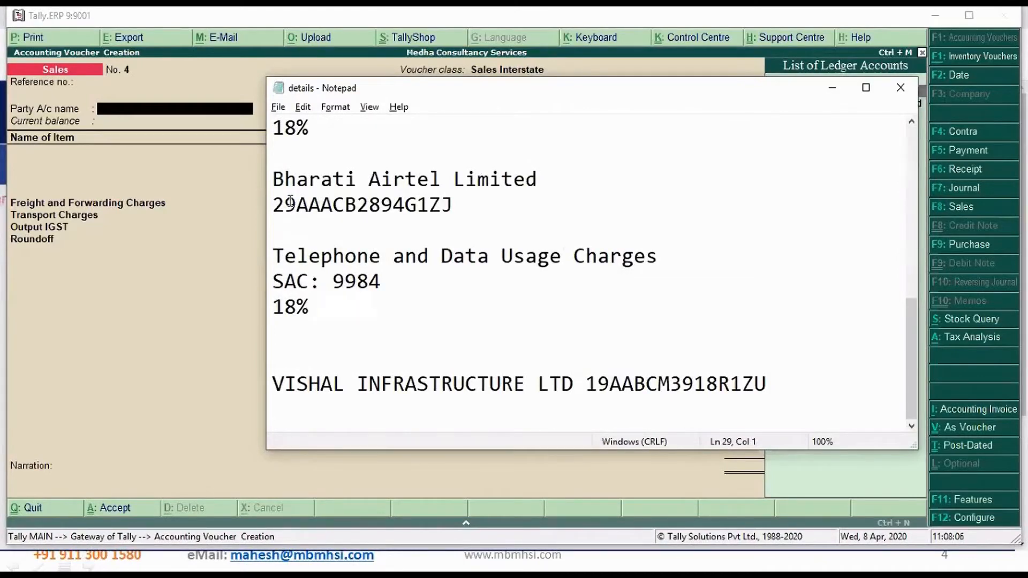
Copy VISHAL INFRASTRUCTURE LTD and create a party ledger with that name under Sundry Debtors from the Tally sales voucher
{"action": "left_click_drag", "start_coordinate": [273, 384], "coordinate": [572, 384]}
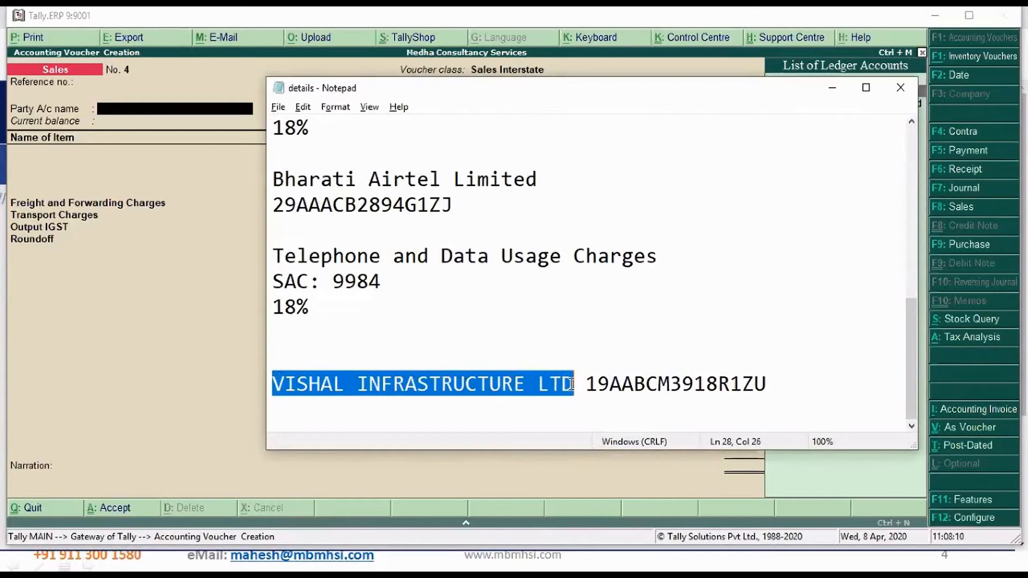
{"action": "left_click", "coordinate": [98, 347]}
{"action": "key", "text": "alt+c"}
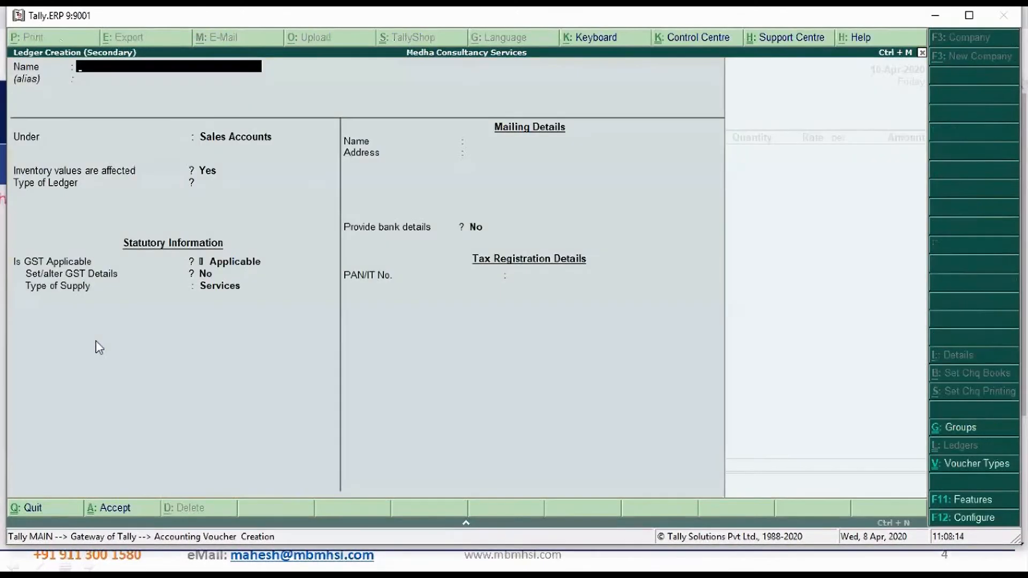
{"action": "key", "text": "ctrl+alt+v"}
{"action": "key", "text": "Return"}
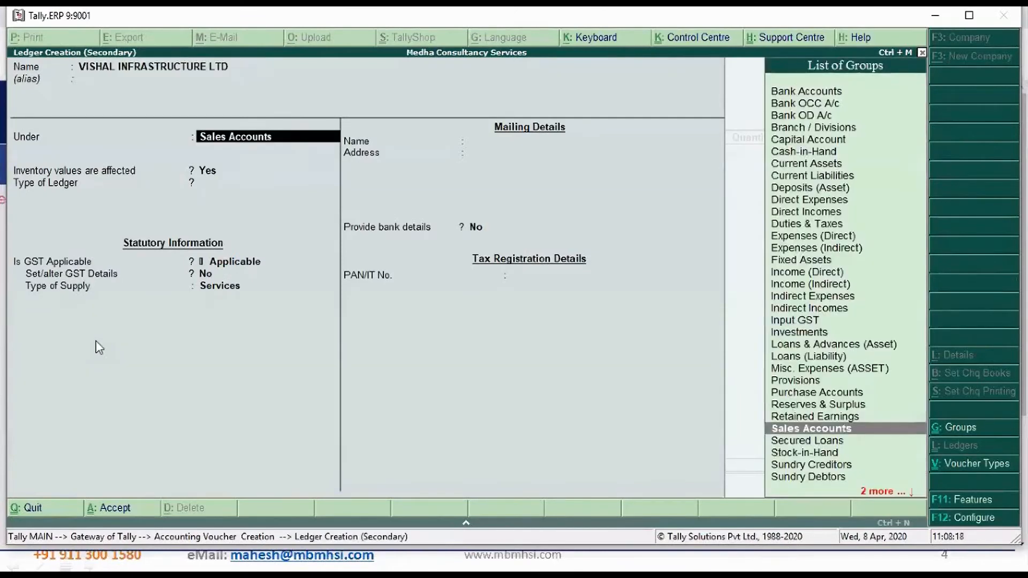
{"action": "type", "text": "Sun"}
{"action": "key", "text": "Down"}
{"action": "key", "text": "Return"}
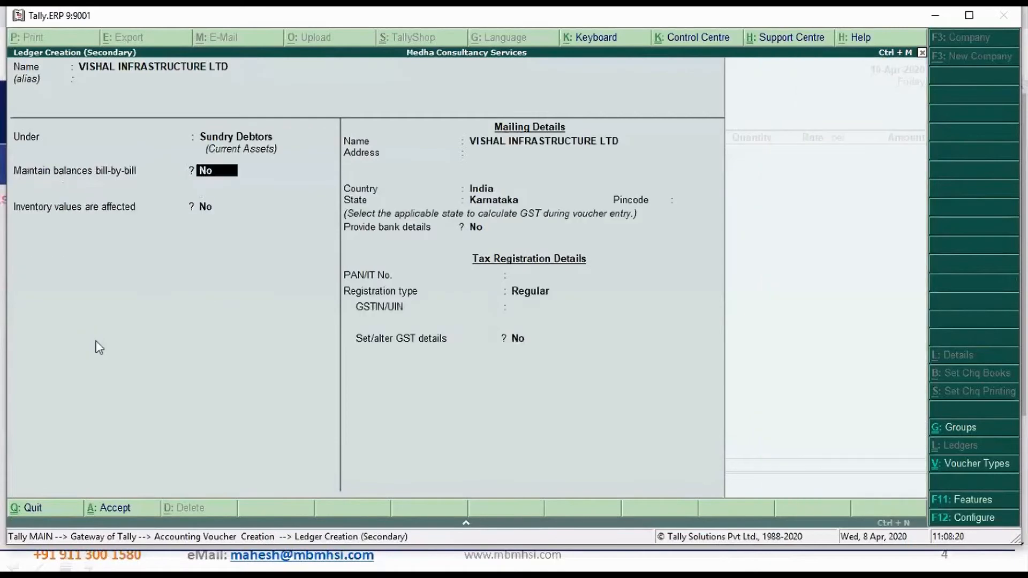
Maintain the ledger's balances bill-by-bill and set its state to West Bengal, keeping India and Regular registration
{"action": "key", "text": "y"}
{"action": "key", "text": "Return"}
{"action": "key", "text": "Return"}
{"action": "key", "text": "Return"}
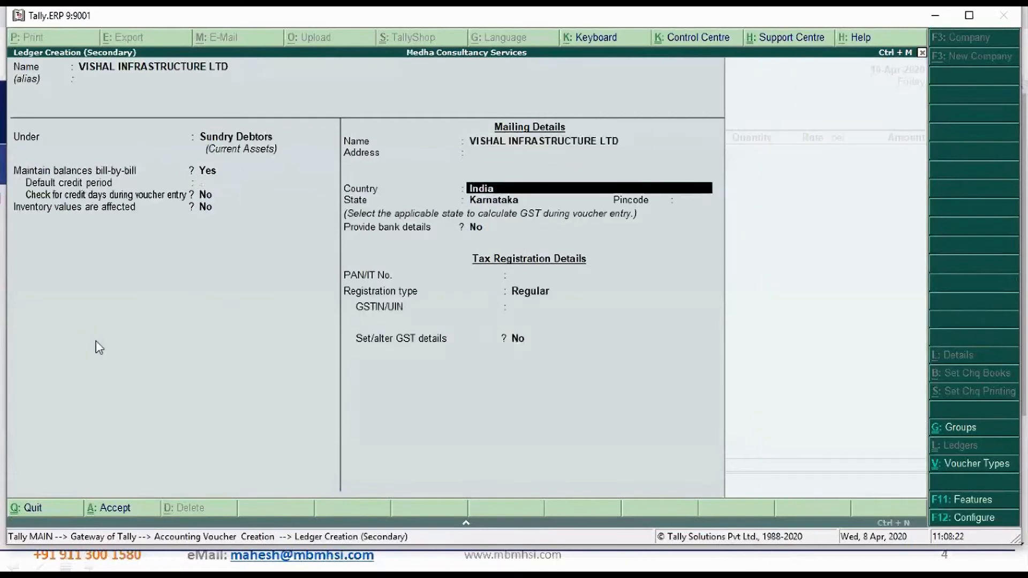
{"action": "key", "text": "Return"}
{"action": "type", "text": "We"}
{"action": "key", "text": "Return"}
{"action": "key", "text": "Return"}
{"action": "key", "text": "Return"}
{"action": "key", "text": "Return"}
{"action": "key", "text": "Return"}
Copy the party's GSTIN from the Notepad details file into the ledger's GSTIN/UIN and save the ledger
{"action": "key", "text": "alt+Tab"}
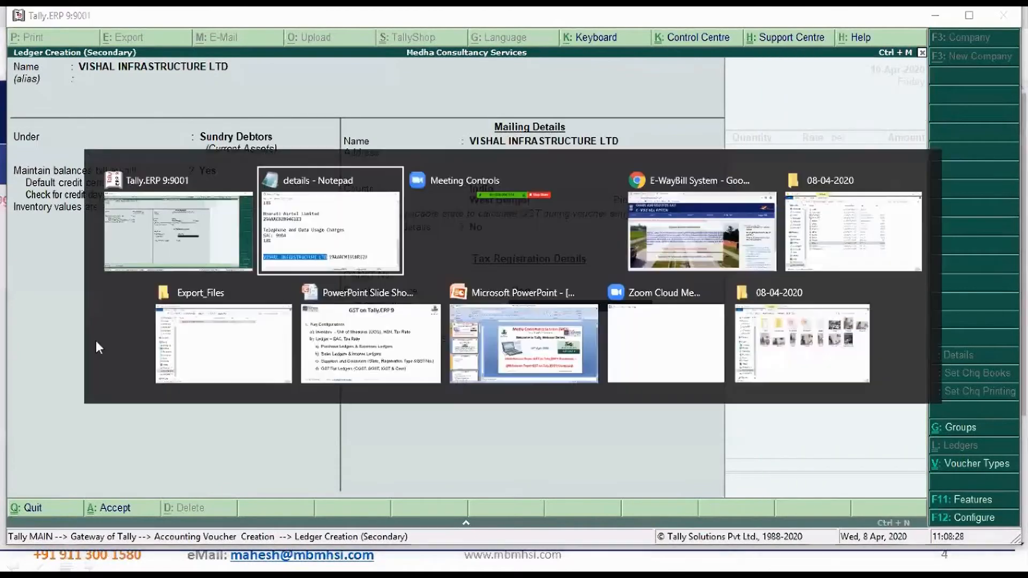
{"action": "key", "text": "End"}
{"action": "key", "text": "ctrl+shift+Left"}
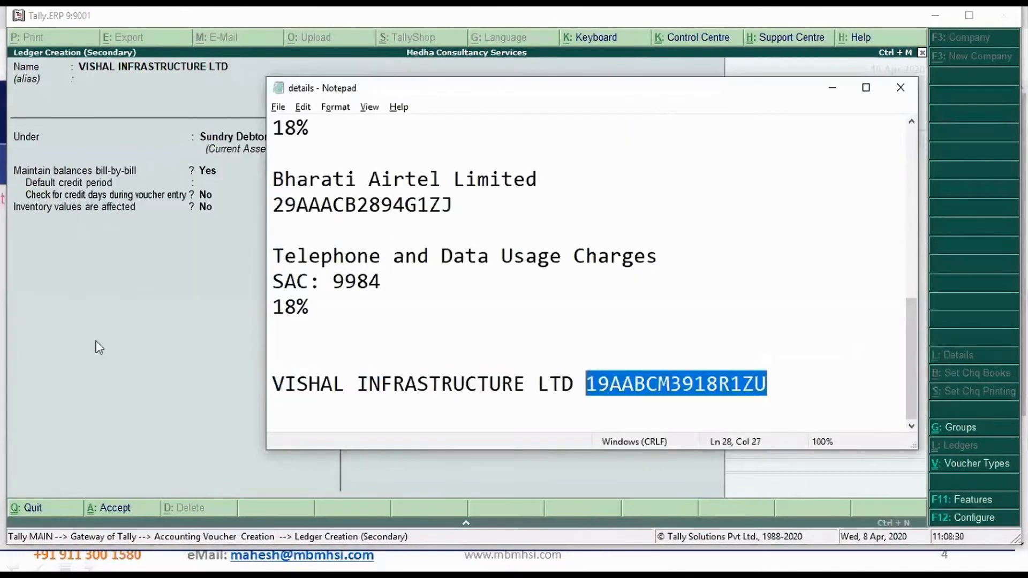
{"action": "key", "text": "ctrl+c"}
{"action": "key", "text": "alt+Tab"}
{"action": "key", "text": "ctrl+alt+v"}
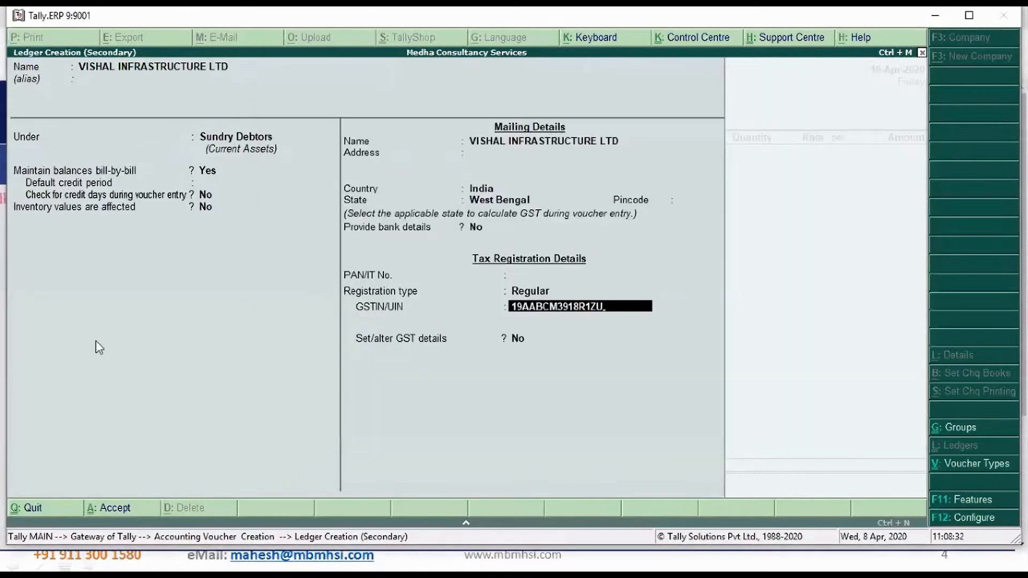
{"action": "key", "text": "Return"}
{"action": "key", "text": "Return"}
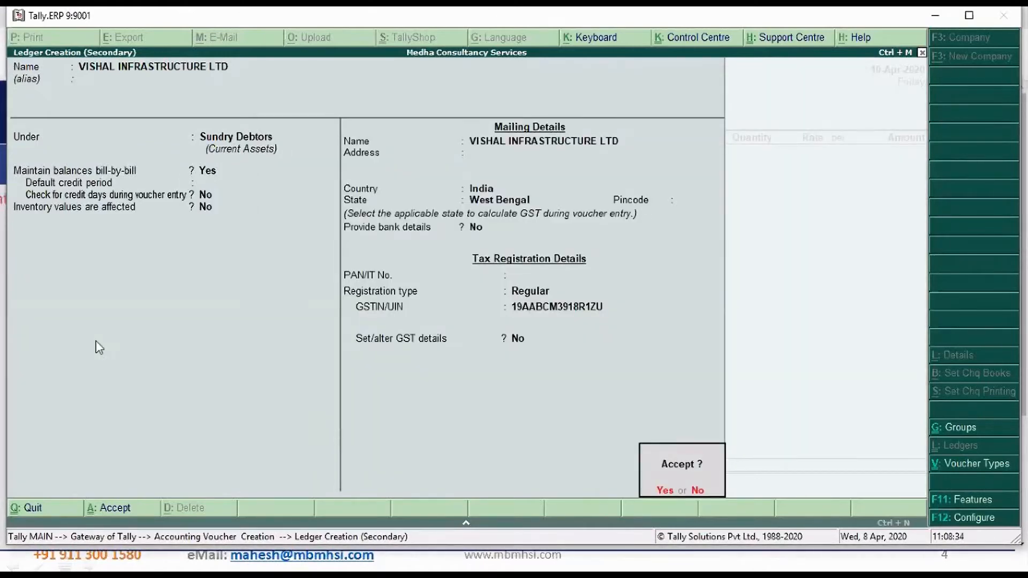
{"action": "key", "text": "Return"}
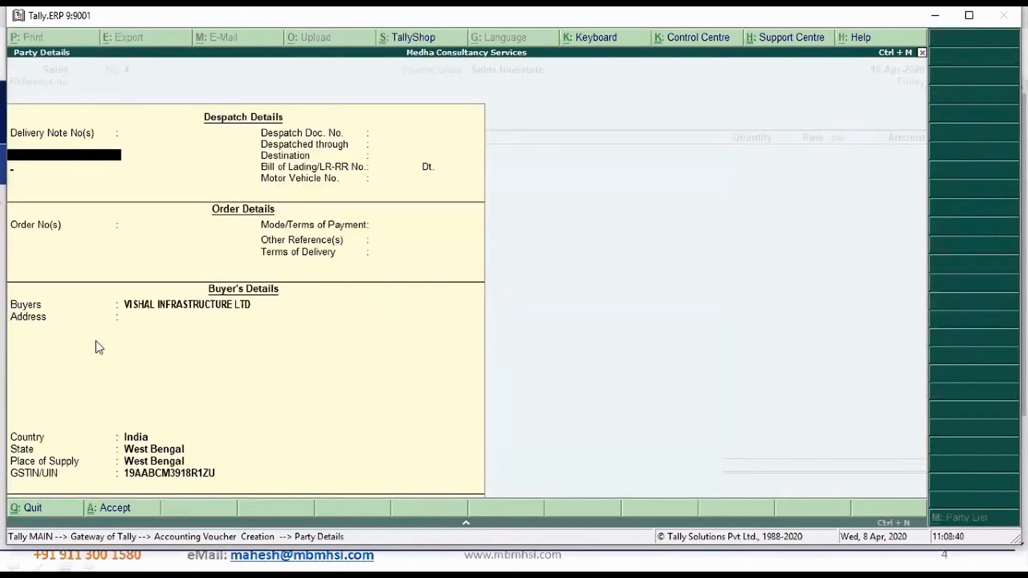
Accept the party details as filled in and add 2 Nos of Apple IPhone at a rate of 70,000.00
{"action": "key", "text": "ctrl+a"}
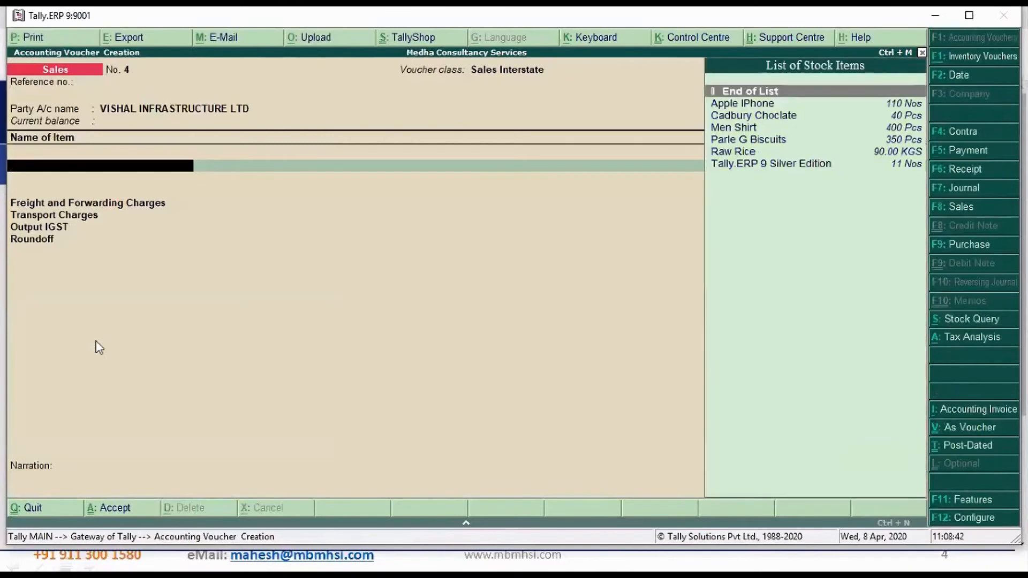
{"action": "key", "text": "Down"}
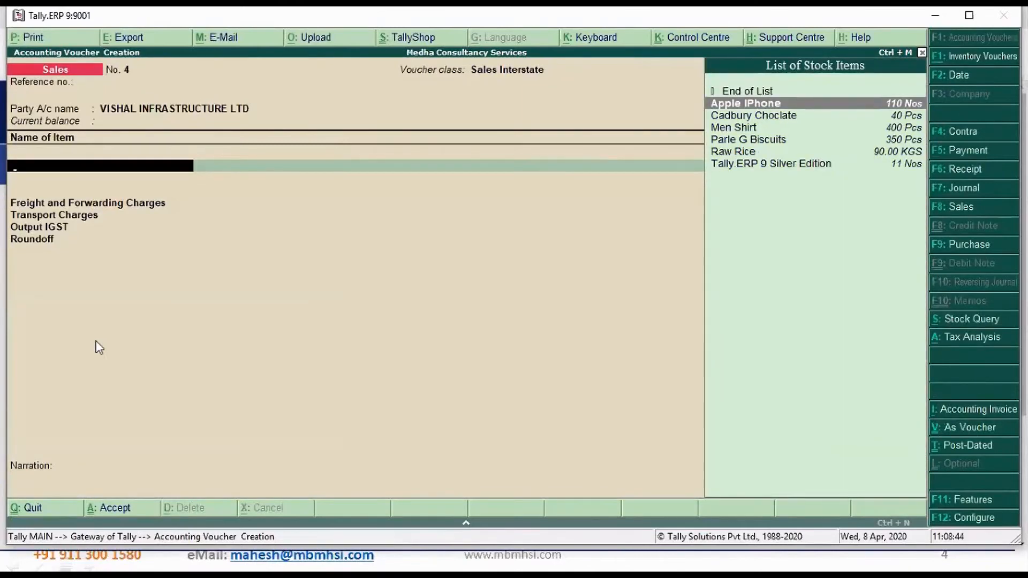
{"action": "key", "text": "Return"}
{"action": "type", "text": "2"}
{"action": "key", "text": "Return"}
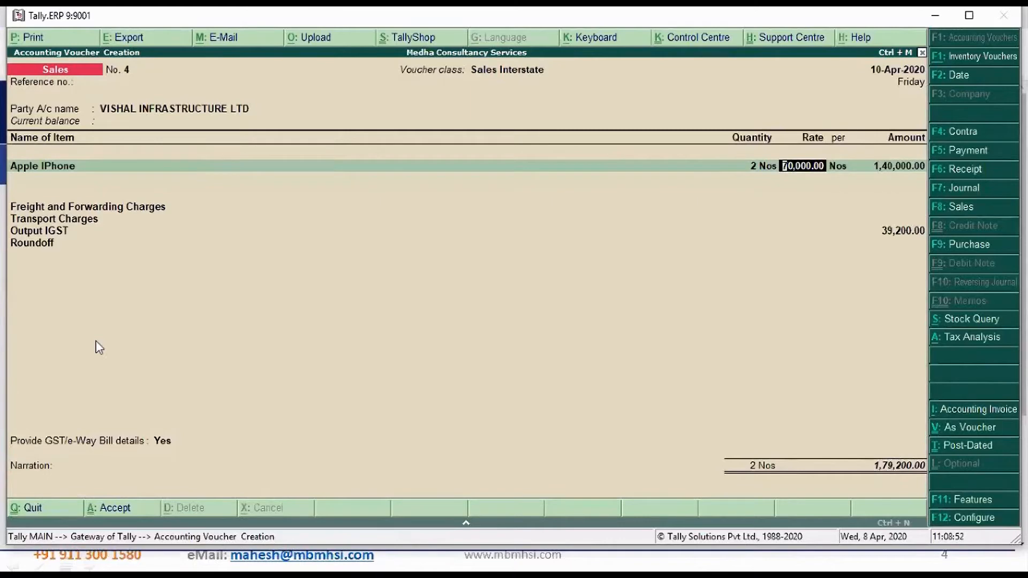
{"action": "key", "text": "Return"}
{"action": "key", "text": "Return"}
{"action": "key", "text": "Return"}
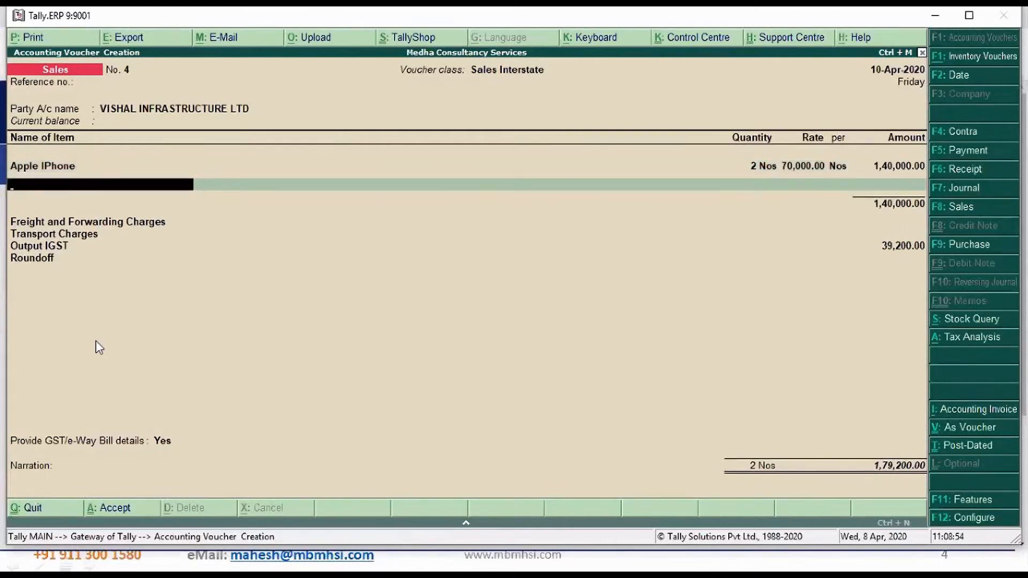
Add 10 Pcs of Men Shirt at a rate of 1,000.00 and finish the item list
{"action": "type", "text": "Me"}
{"action": "key", "text": "Return"}
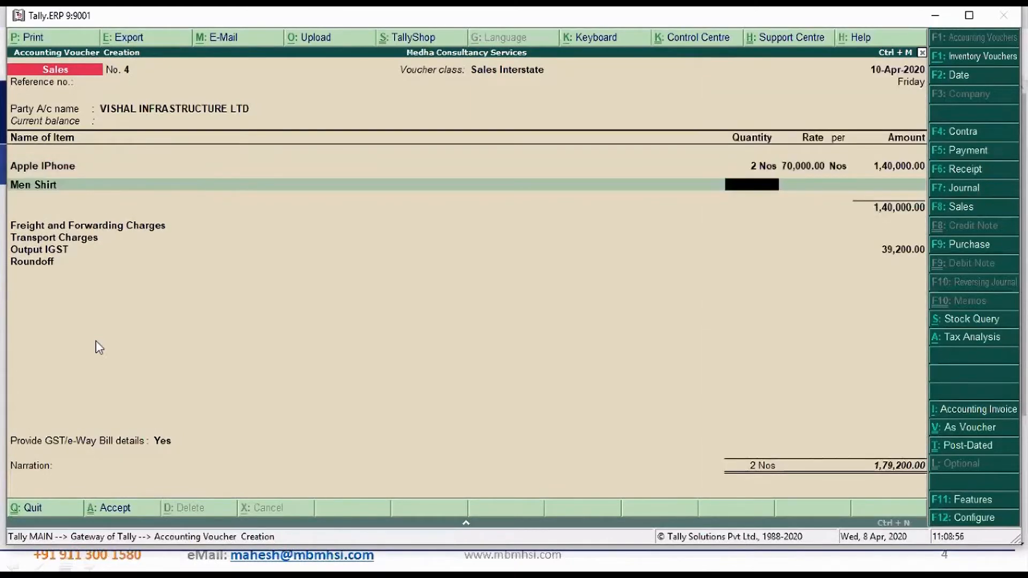
{"action": "type", "text": "10"}
{"action": "key", "text": "Return"}
{"action": "type", "text": "1"}
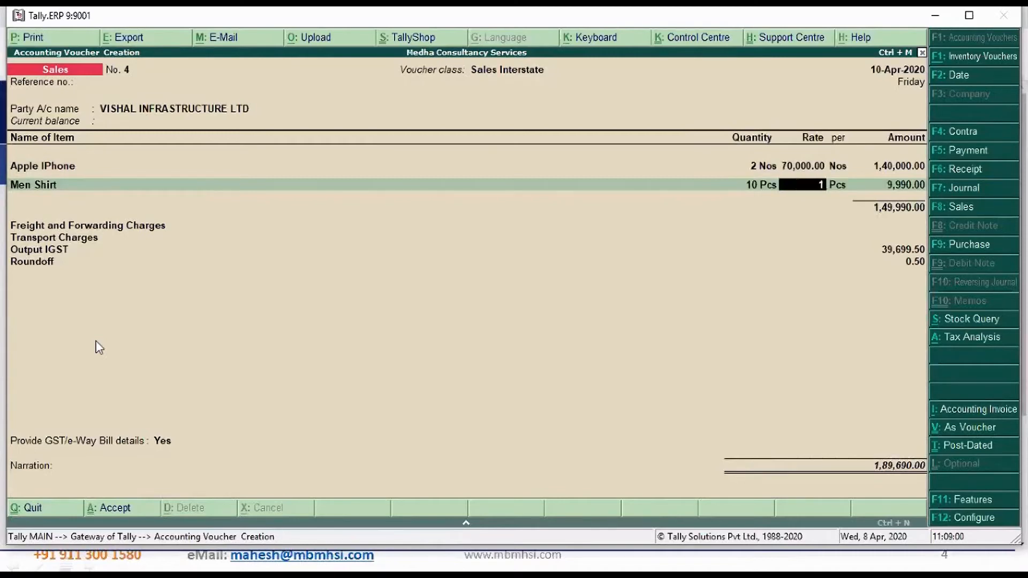
{"action": "type", "text": "000"}
{"action": "key", "text": "Return"}
{"action": "key", "text": "Return"}
{"action": "key", "text": "Return"}
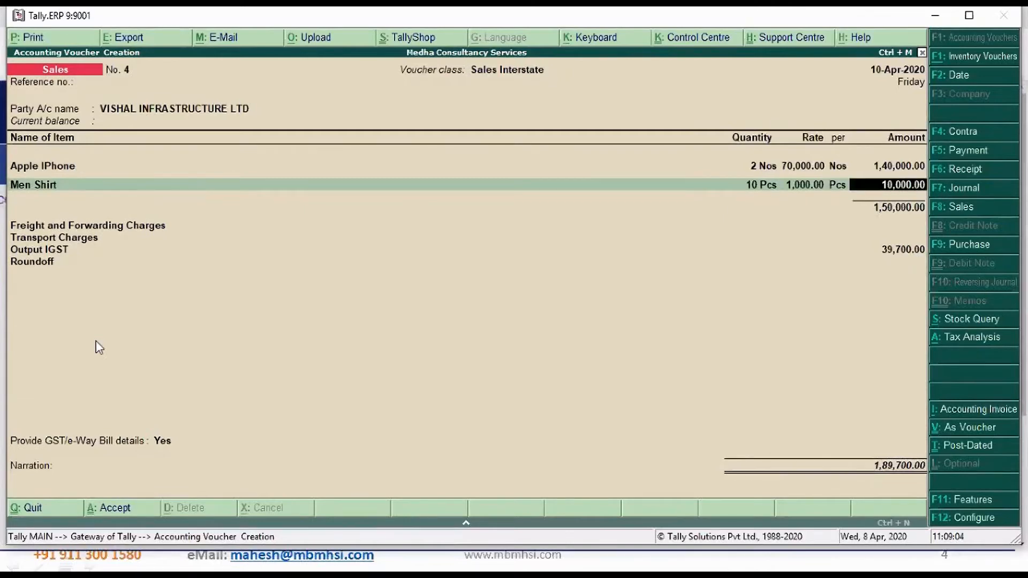
{"action": "key", "text": "Return"}
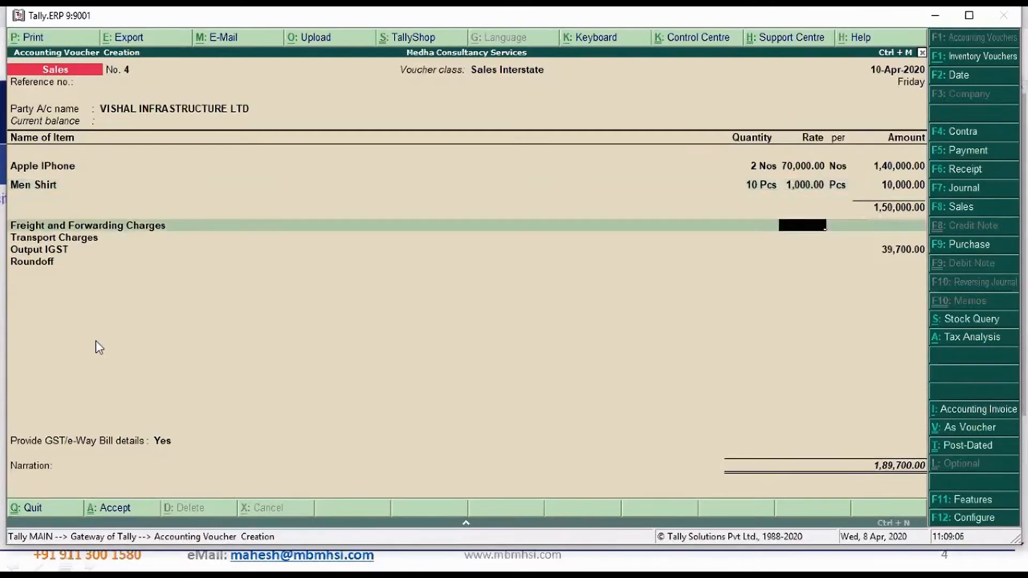
Enter 4000 for Freight and Forwarding Charges and 150 for Transport Charges
{"action": "key", "text": "Return"}
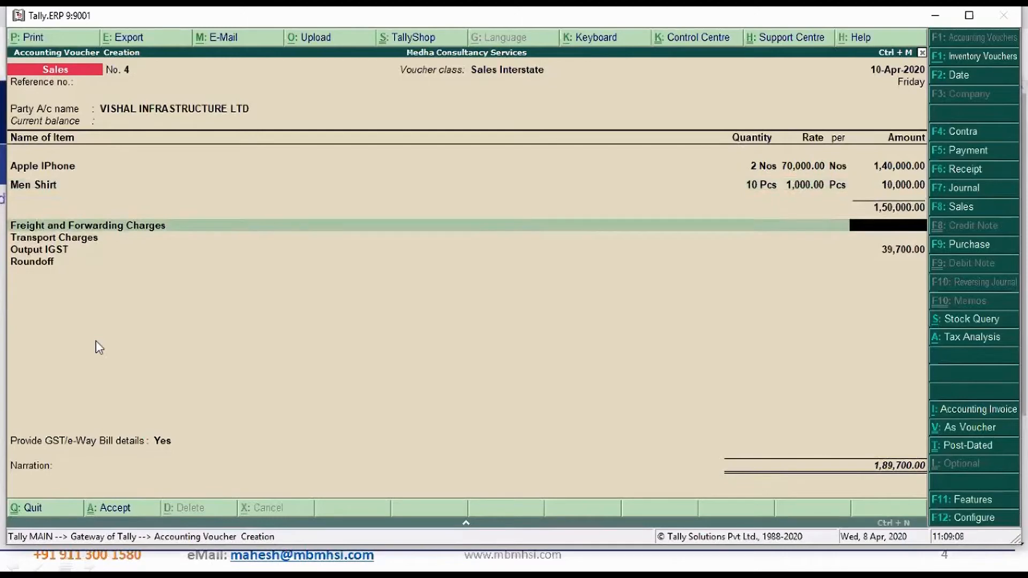
{"action": "type", "text": "4000"}
{"action": "key", "text": "Return"}
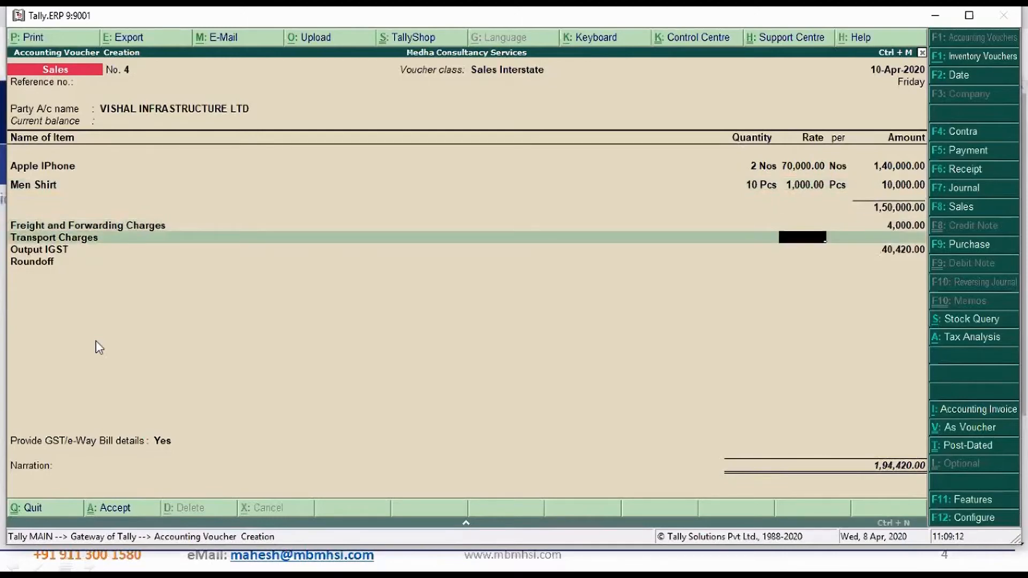
{"action": "key", "text": "Return"}
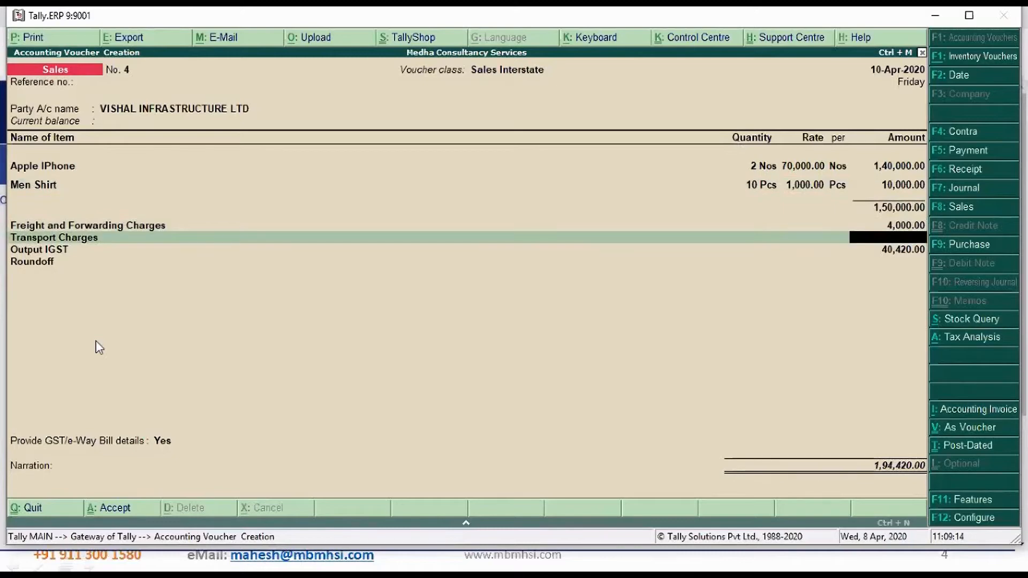
{"action": "type", "text": "150"}
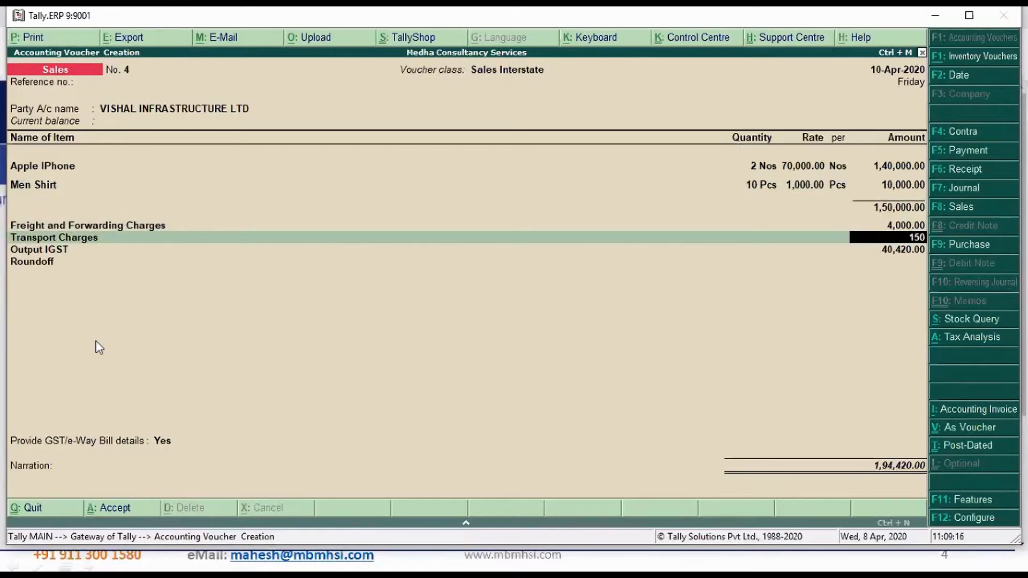
{"action": "key", "text": "Return"}
Set GST/e-Way Bill details to No, leave the narration blank and save the sales voucher
{"action": "key", "text": "Up"}
{"action": "key", "text": "Return"}
{"action": "key", "text": "Return"}
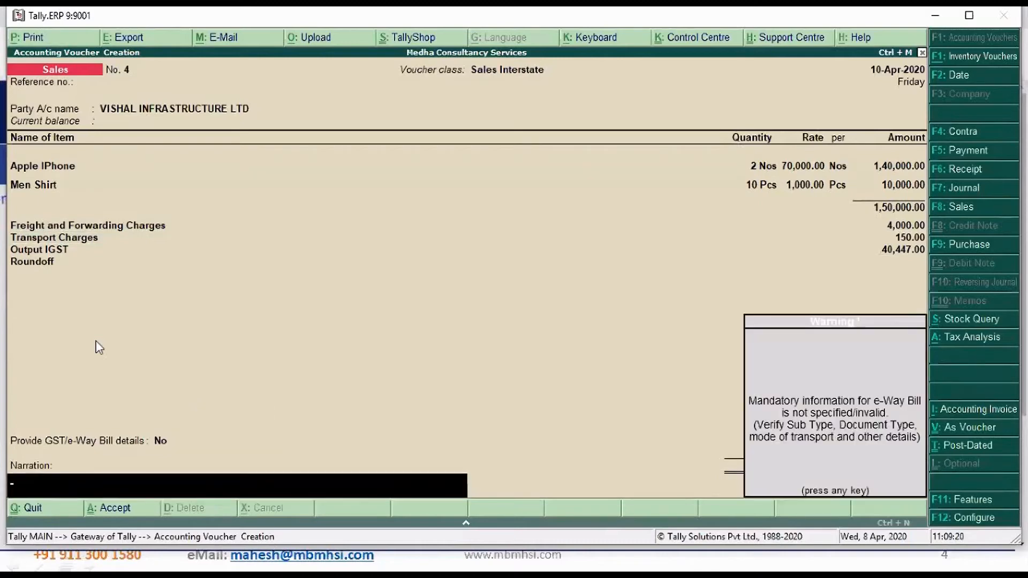
{"action": "key", "text": "Return"}
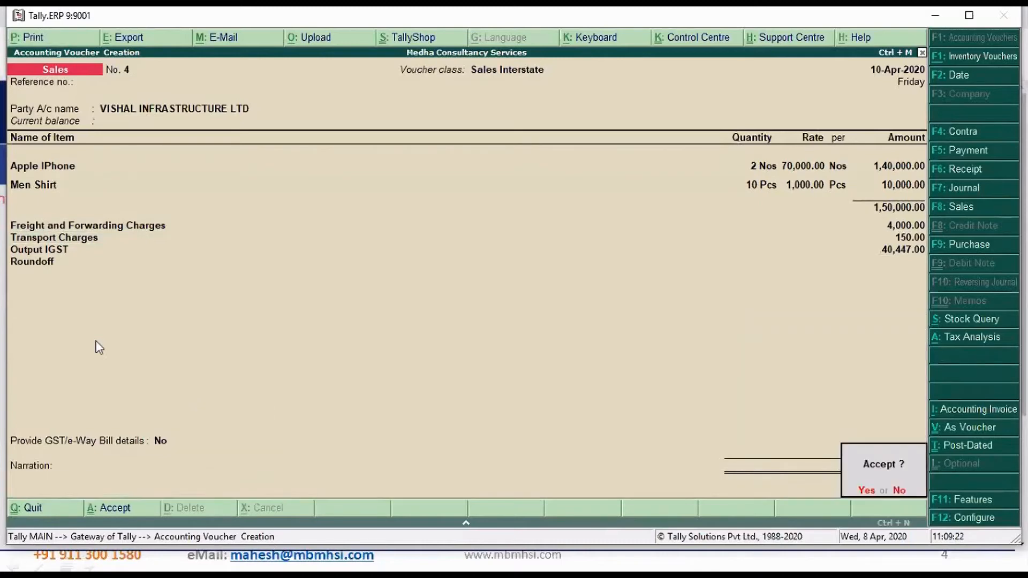
{"action": "key", "text": "Return"}
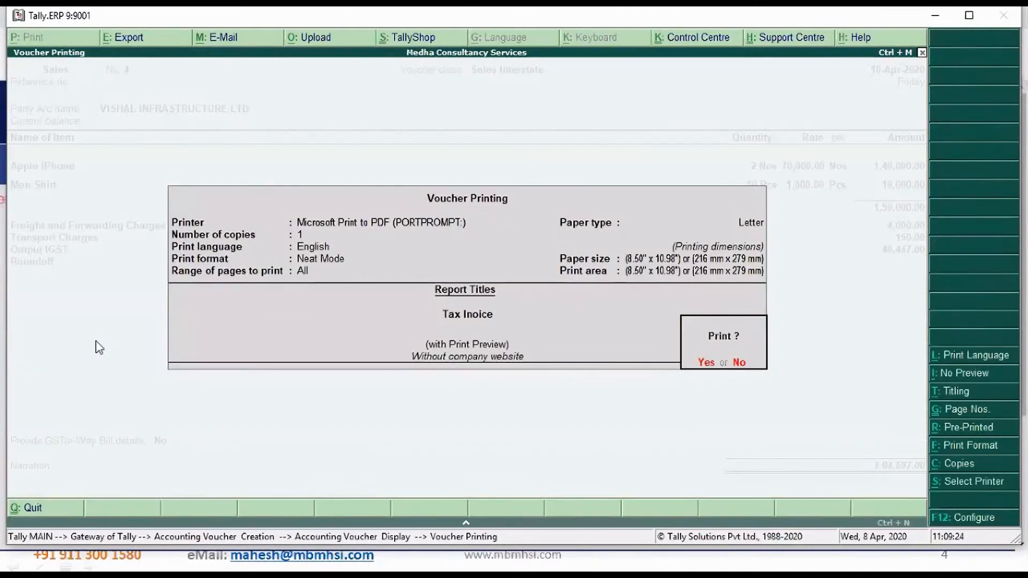
Preview the tax invoice enlarged and examine the buyer details, item lines and integrated tax breakdown by HSN/SAC
{"action": "key", "text": "Return"}
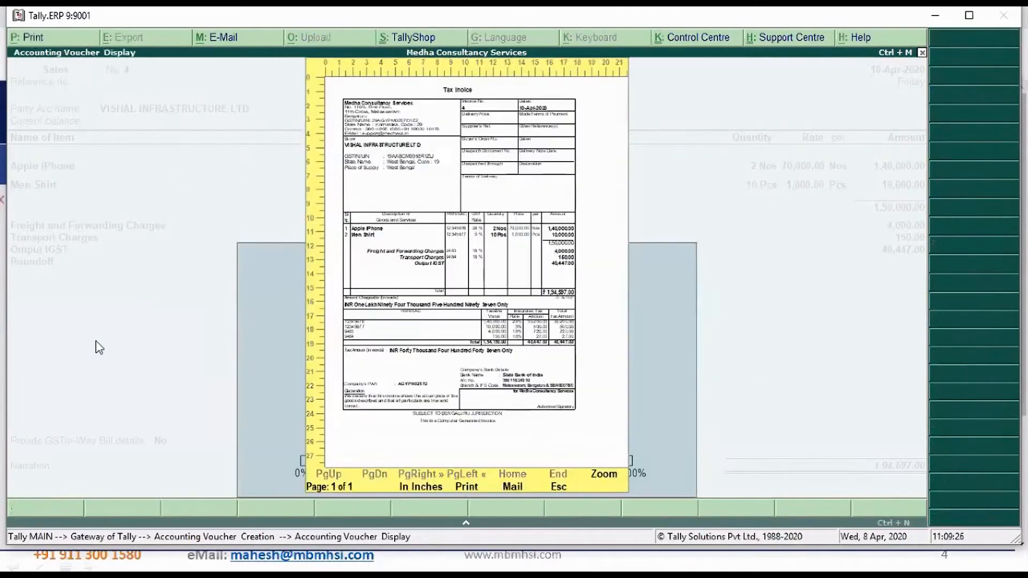
{"action": "key", "text": "Return"}
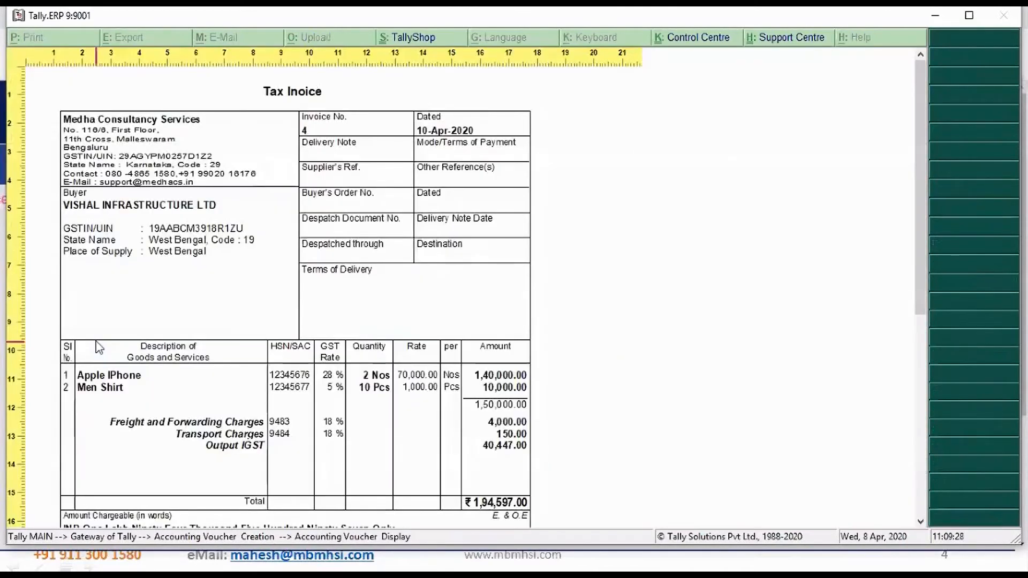
{"action": "scroll", "coordinate": [99, 348], "scroll_direction": "down", "scroll_amount": 2}
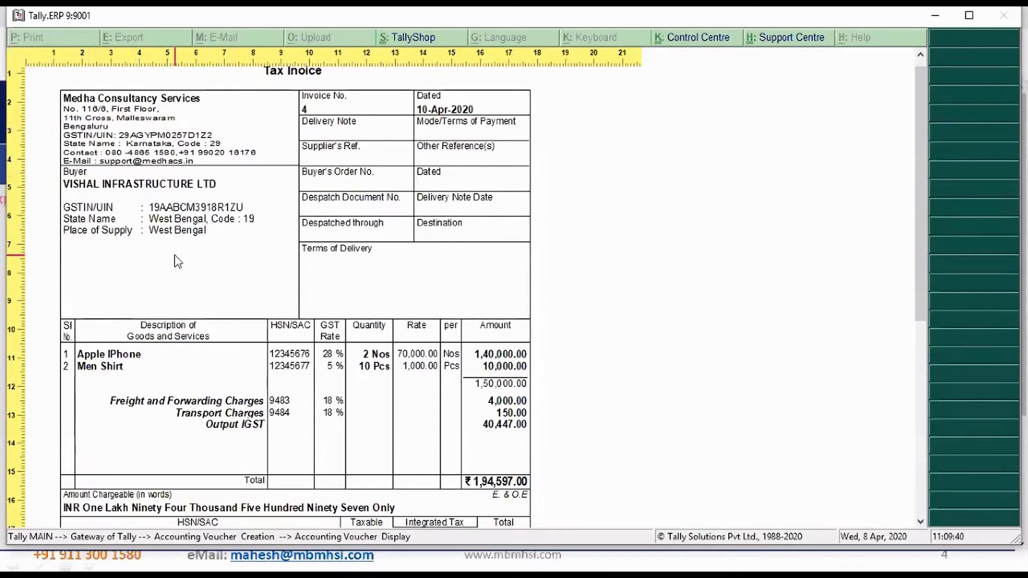
{"action": "scroll", "coordinate": [674, 384], "scroll_direction": "down", "scroll_amount": 5}
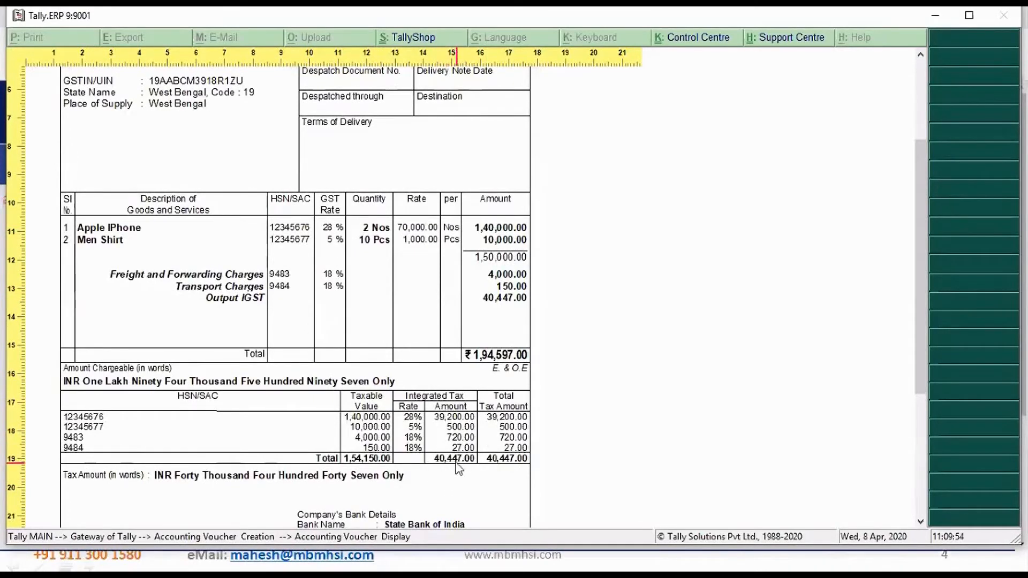
{"action": "scroll", "coordinate": [698, 463], "scroll_direction": "down", "scroll_amount": 3}
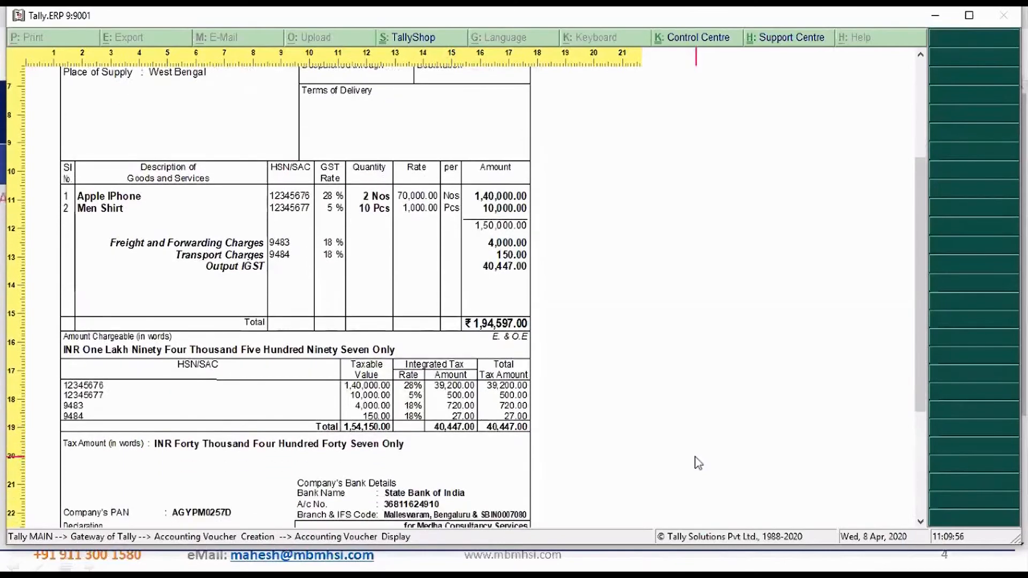
Examine the tax invoice preview down to the bank details and declaration, and leave it for the main menu
{"action": "scroll", "coordinate": [699, 463], "scroll_direction": "down", "scroll_amount": 3}
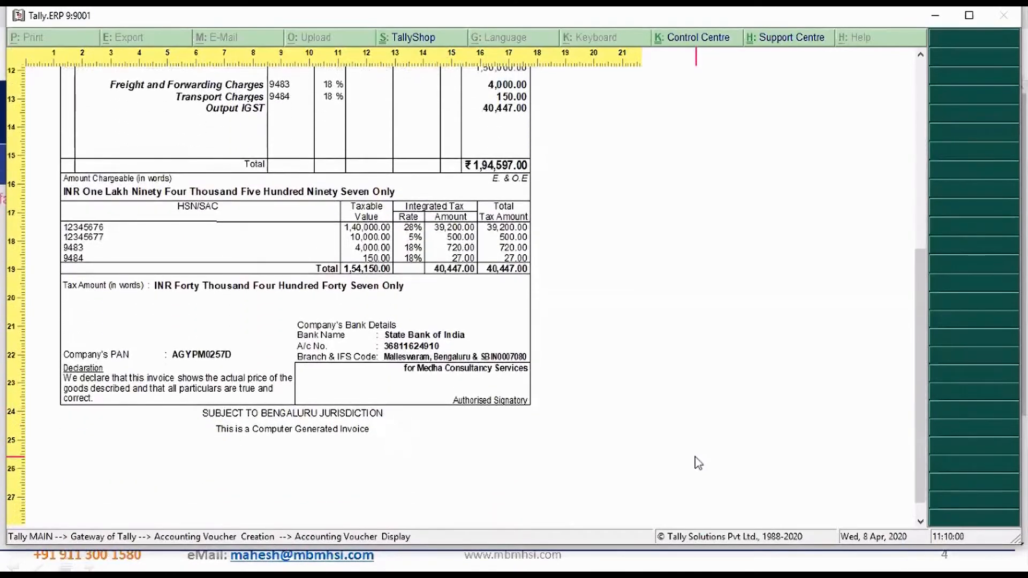
{"action": "scroll", "coordinate": [699, 463], "scroll_direction": "up", "scroll_amount": 9}
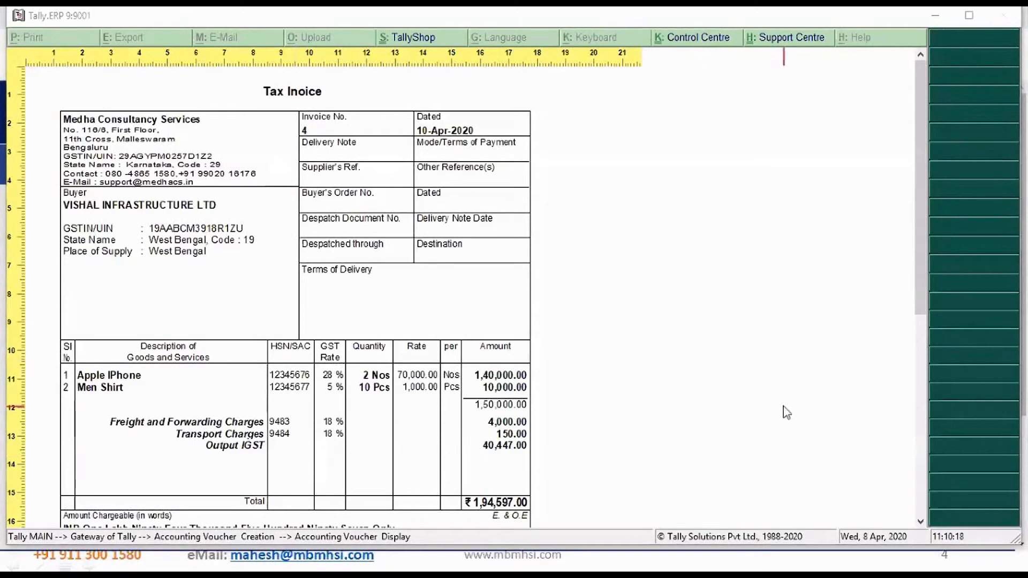
{"action": "key", "text": "Escape"}
{"action": "key", "text": "Escape"}
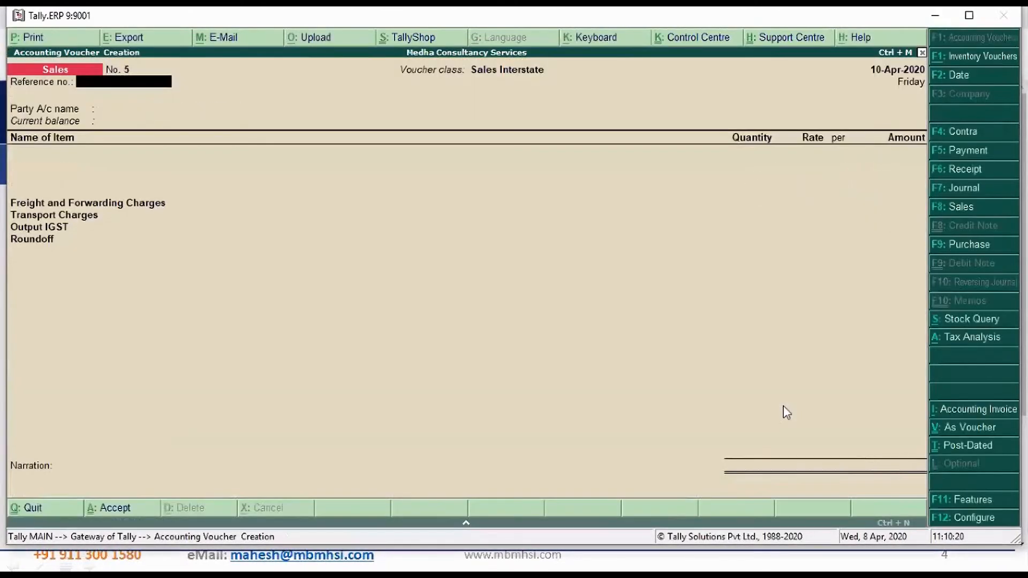
{"action": "key", "text": "Escape"}
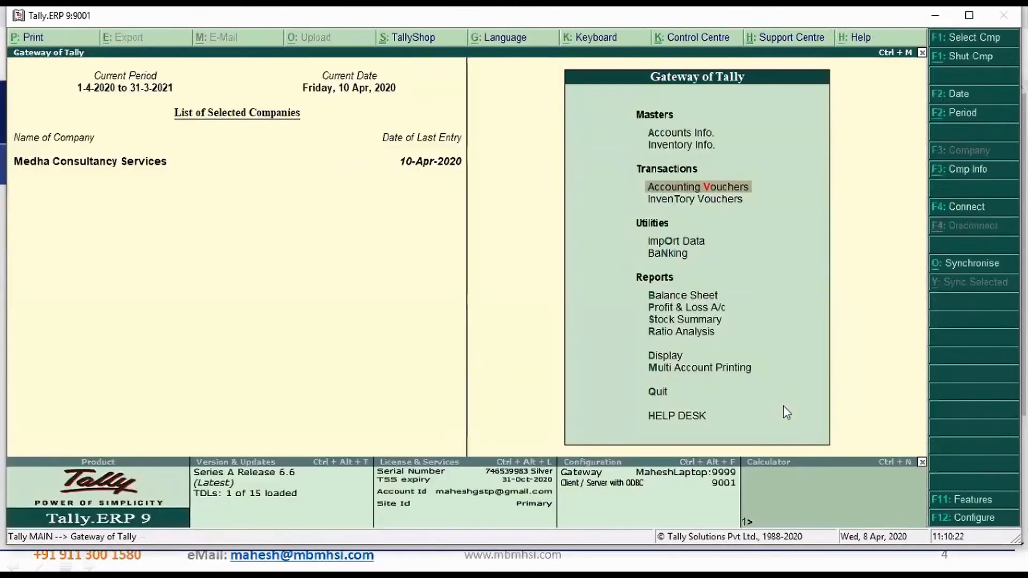
Display the GSTR-1 report and show it in the return format
{"action": "key", "text": "d"}
{"action": "key", "text": "o"}
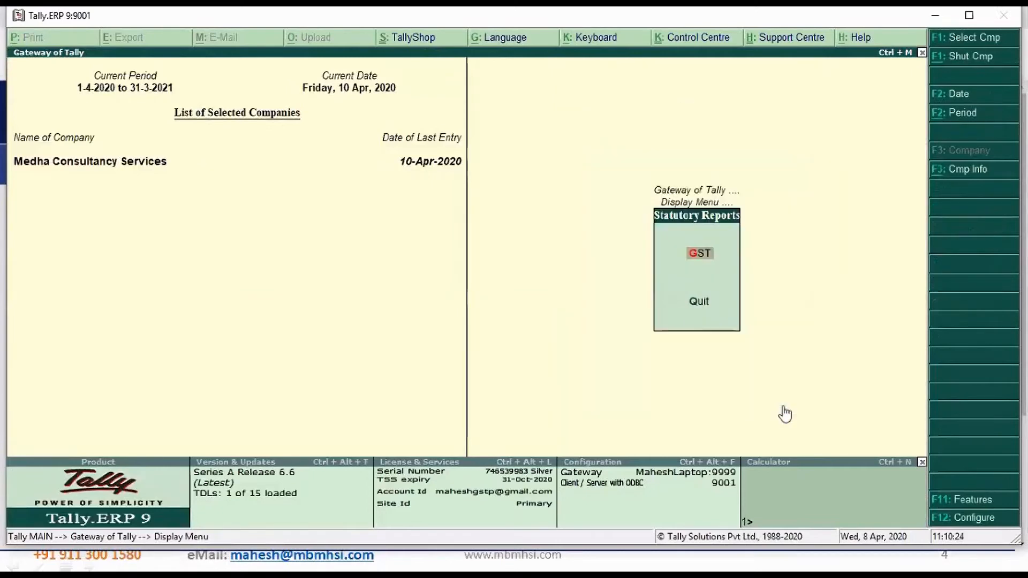
{"action": "key", "text": "g"}
{"action": "key", "text": "1"}
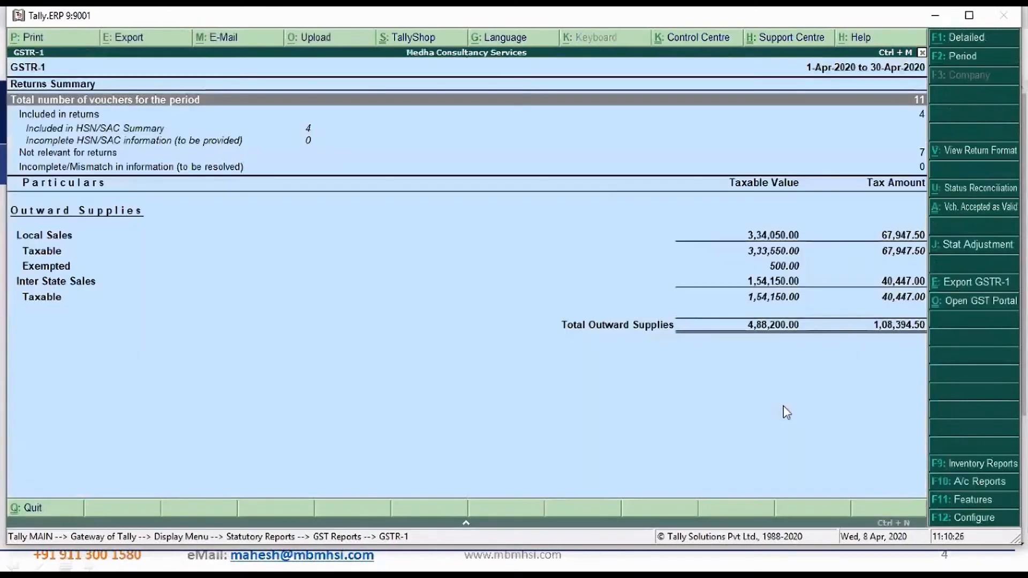
{"action": "left_click", "coordinate": [982, 153]}
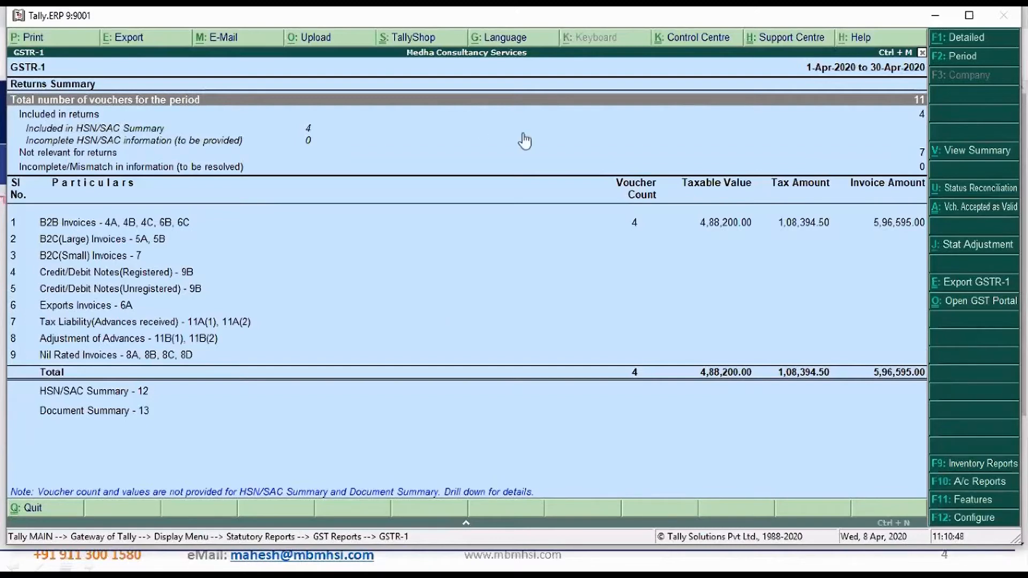
Review the party-wise register of B2B Invoices in GSTR-1 and return to the main menu
{"action": "left_click", "coordinate": [585, 225]}
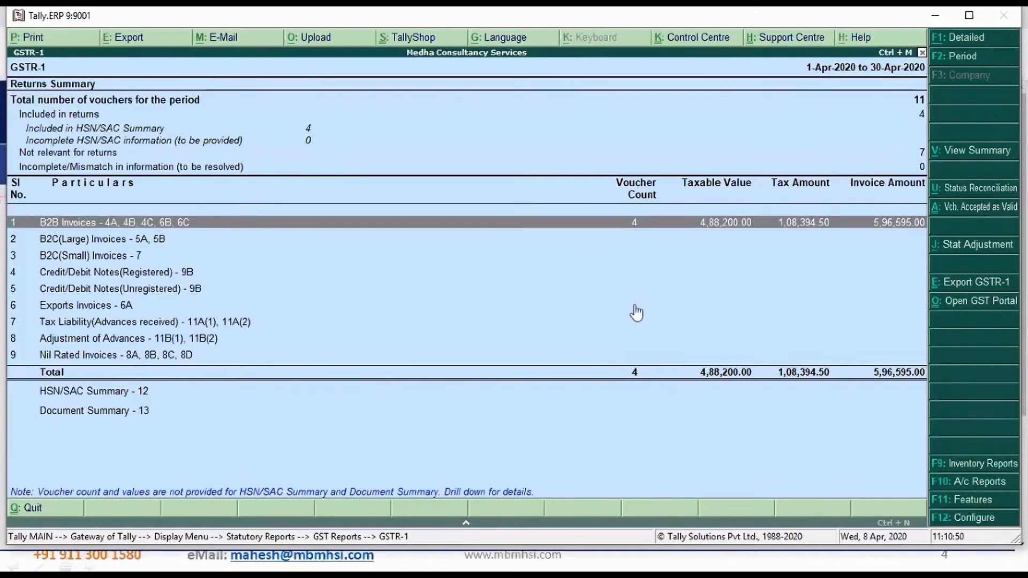
{"action": "key", "text": "Return"}
{"action": "key", "text": "Down"}
{"action": "key", "text": "Up"}
{"action": "key", "text": "Down"}
{"action": "key", "text": "Up"}
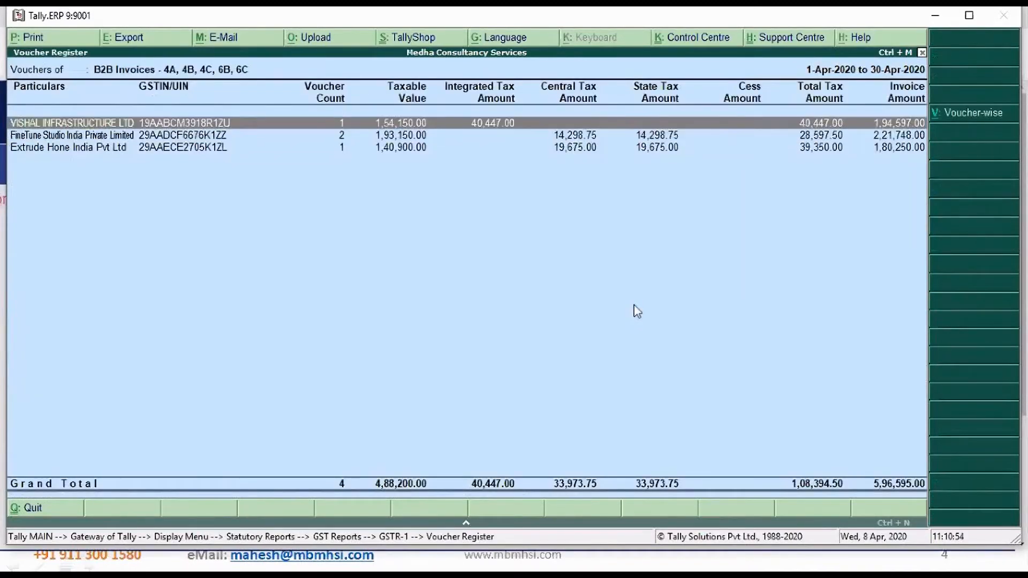
{"action": "key", "text": "Escape"}
{"action": "key", "text": "Escape"}
{"action": "key", "text": "Escape"}
{"action": "key", "text": "Escape"}
{"action": "key", "text": "Escape"}
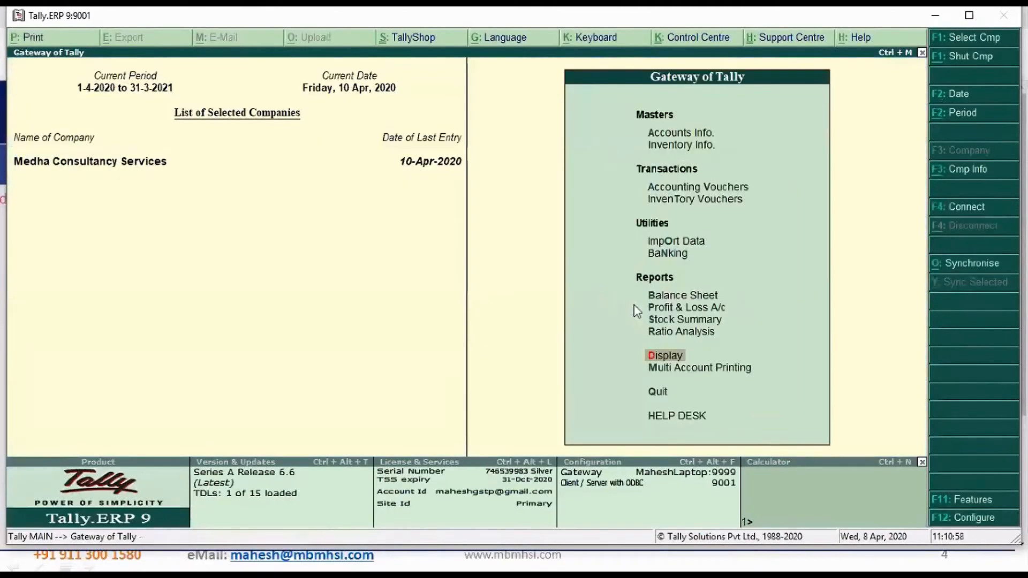
Start a sales voucher with the Sales Local class and date it 11-Apr-2020
{"action": "key", "text": "Up"}
{"action": "key", "text": "Up"}
{"action": "key", "text": "Up"}
{"action": "key", "text": "Up"}
{"action": "key", "text": "Up"}
{"action": "key", "text": "Up"}
{"action": "key", "text": "Up"}
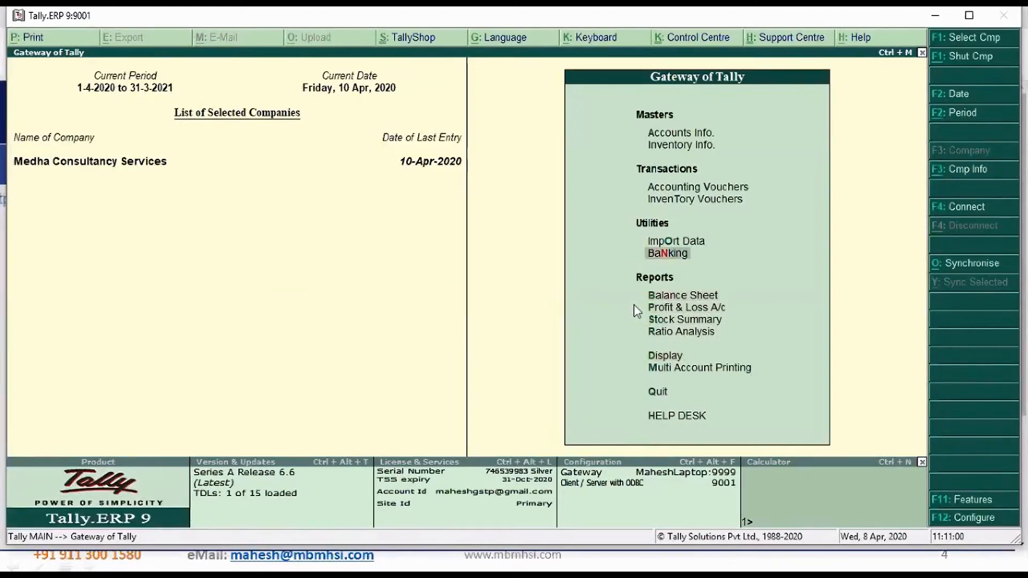
{"action": "key", "text": "Up"}
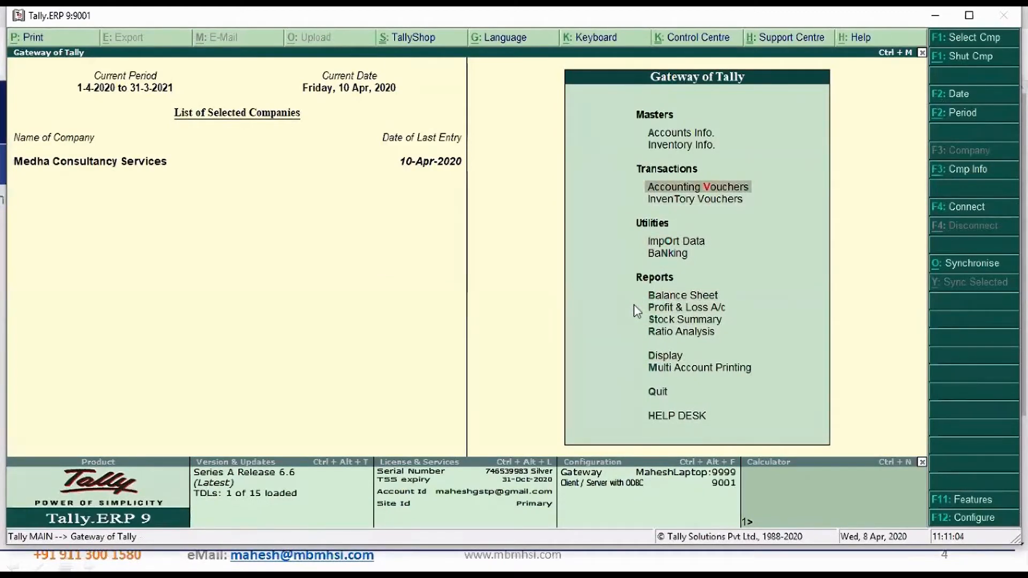
{"action": "key", "text": "Return"}
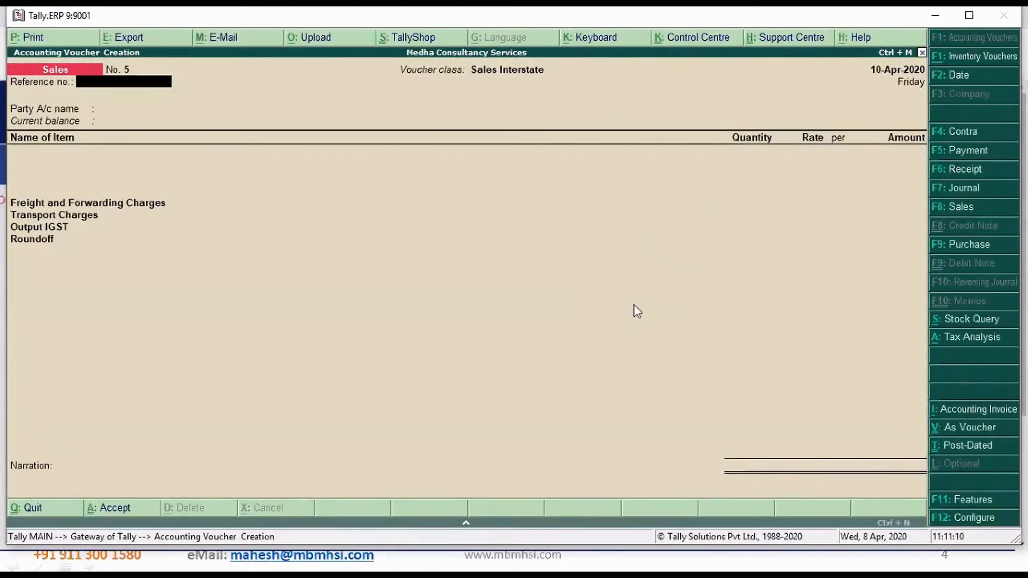
{"action": "left_click", "coordinate": [974, 208]}
{"action": "key", "text": "Down"}
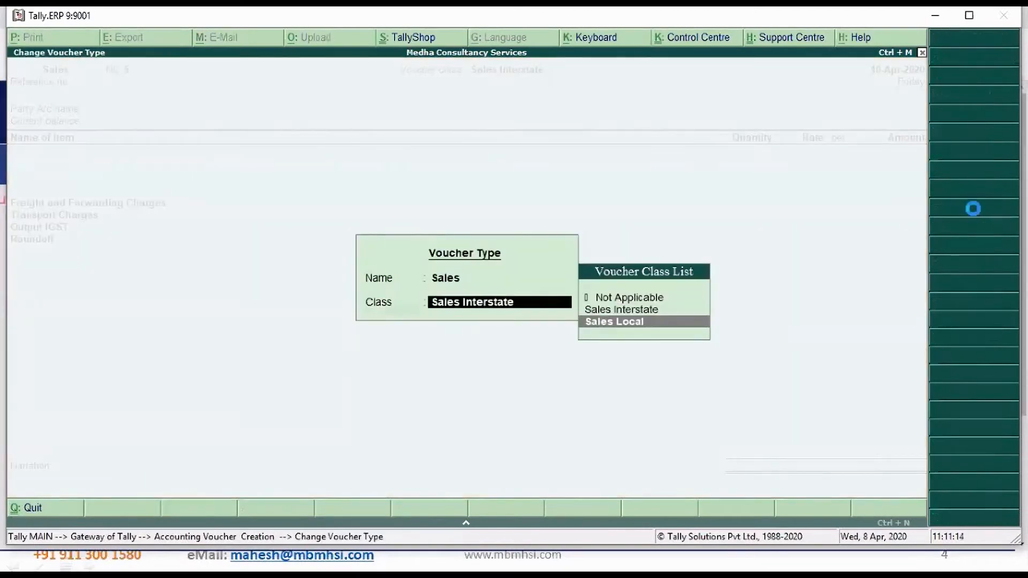
{"action": "key", "text": "Return"}
{"action": "key", "text": "F2"}
{"action": "type", "text": "11"}
{"action": "key", "text": "Return"}
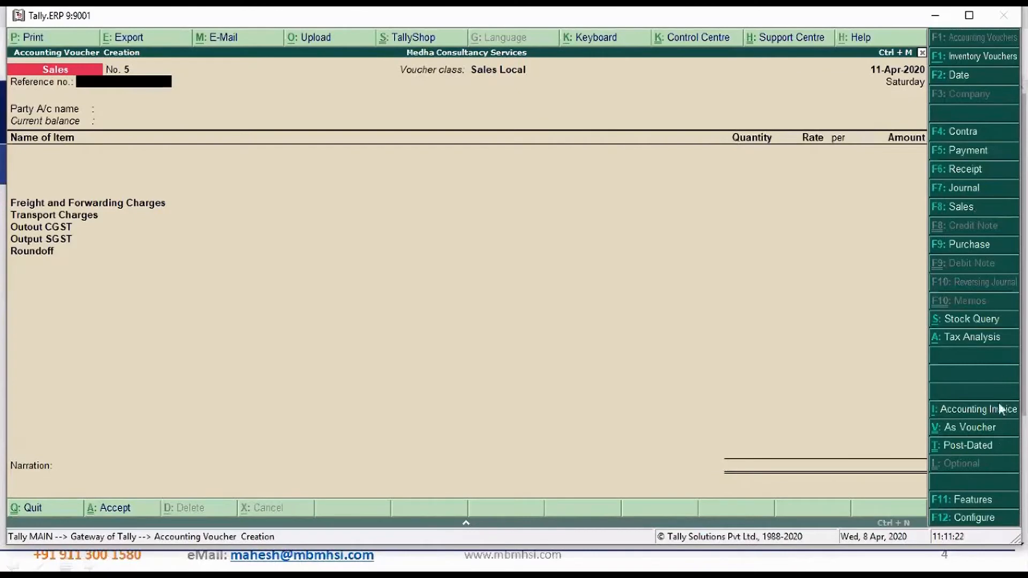
Set Allow separate buyer and consignee names to Yes in the sales invoice configuration and save it
{"action": "left_click", "coordinate": [980, 521]}
{"action": "key", "text": "Return"}
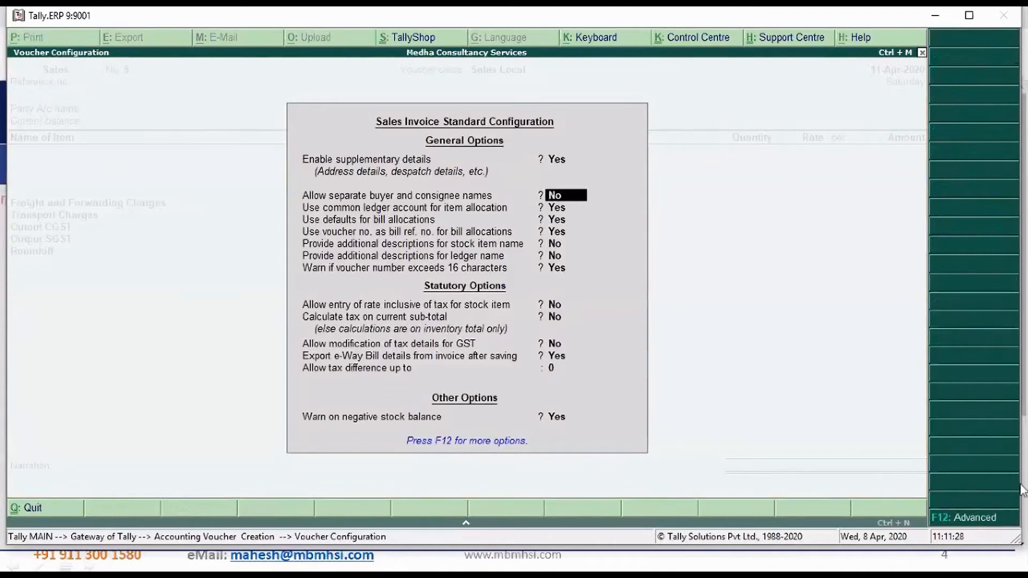
{"action": "type", "text": "y"}
{"action": "key", "text": "Return"}
{"action": "key", "text": "ctrl+a"}
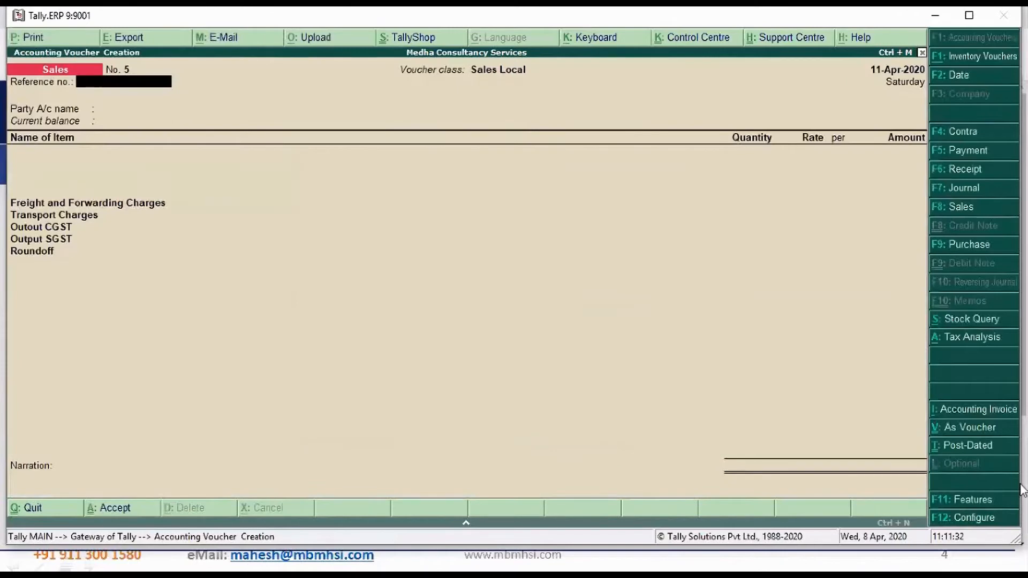
{"action": "key", "text": "Return"}
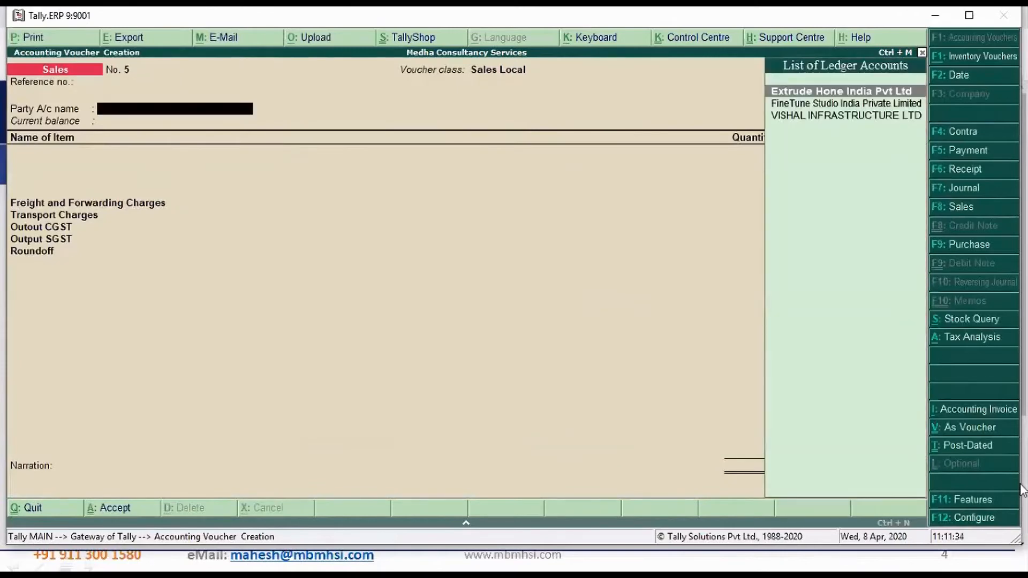
{"action": "key", "text": "Return"}
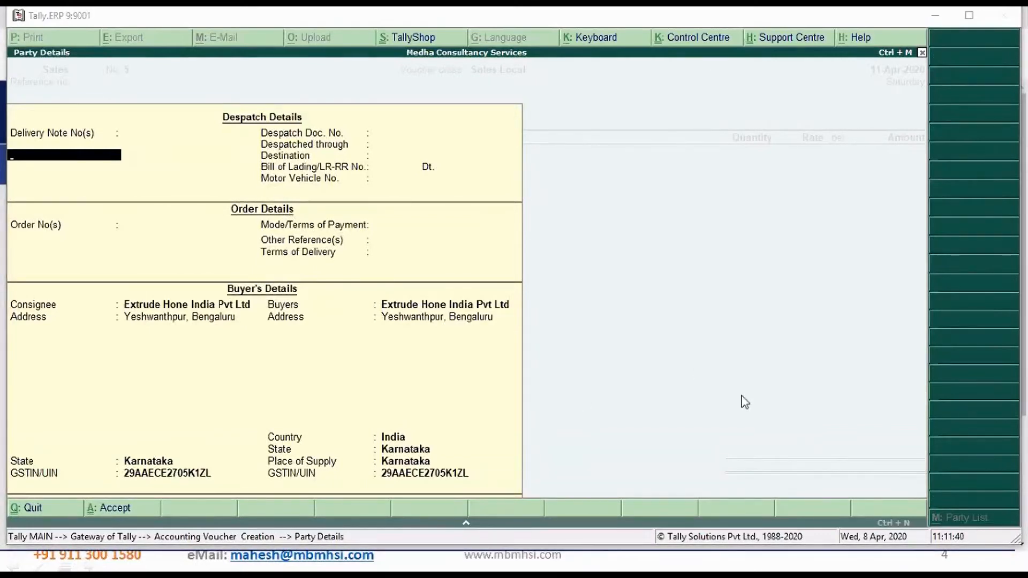
{"action": "left_click", "coordinate": [74, 161]}
{"action": "key", "text": "Return"}
{"action": "type", "text": "3432432432"}
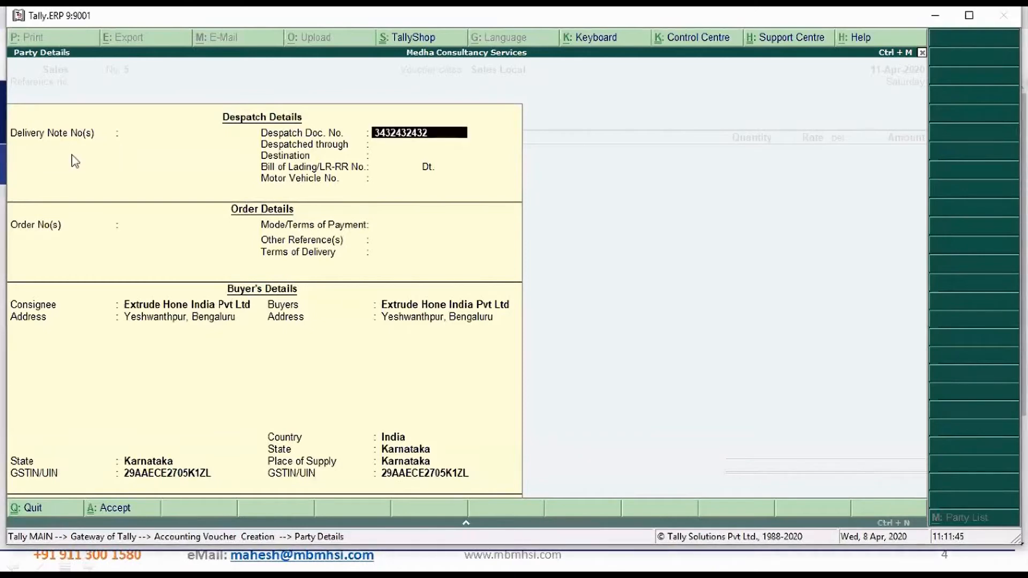
{"action": "key", "text": "Return"}
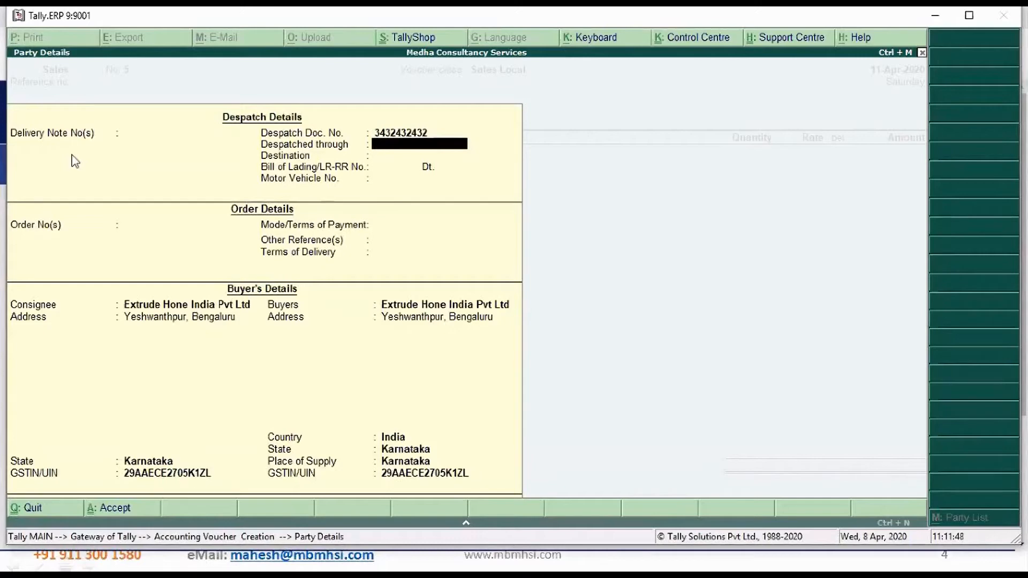
{"action": "type", "text": "Road"}
{"action": "key", "text": "Return"}
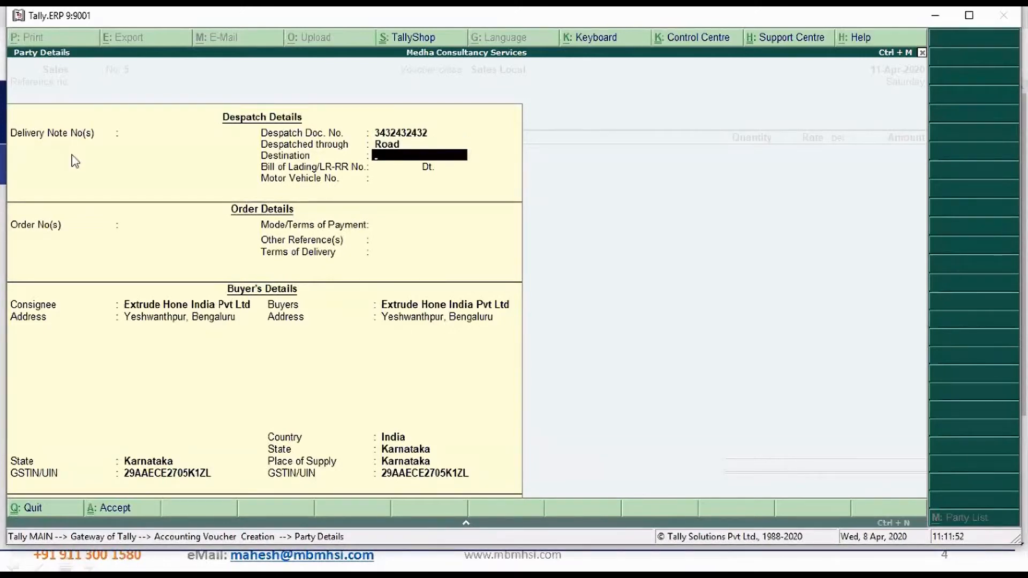
Enter destination Mysore, Bill of Lading/LR-RR No. 433 dated 11-Apr-2020, and the motor vehicle number
{"action": "type", "text": "Mysore"}
{"action": "key", "text": "Return"}
{"action": "type", "text": "433"}
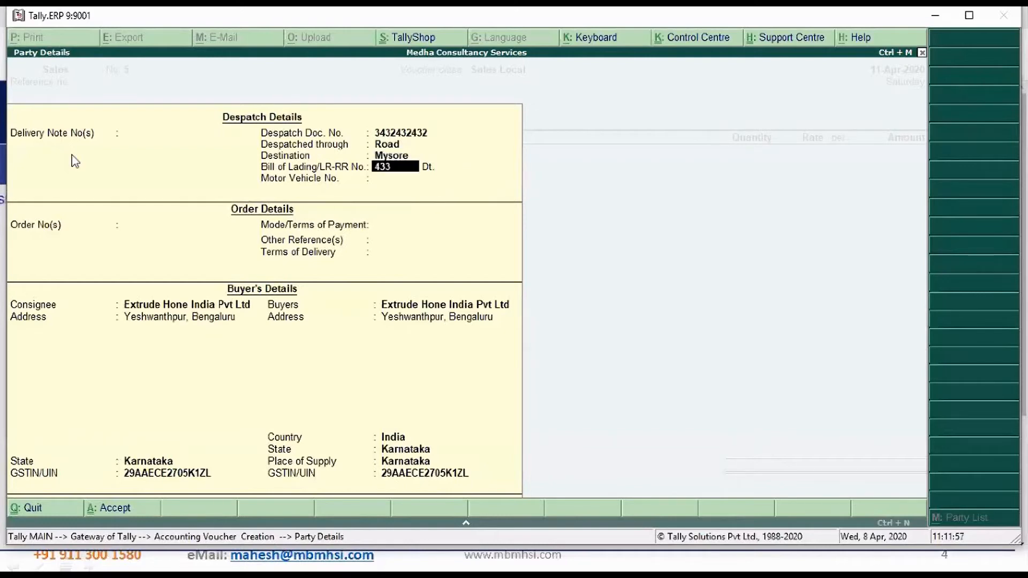
{"action": "key", "text": "Return"}
{"action": "type", "text": "11"}
{"action": "key", "text": "Return"}
{"action": "type", "text": "KA05"}
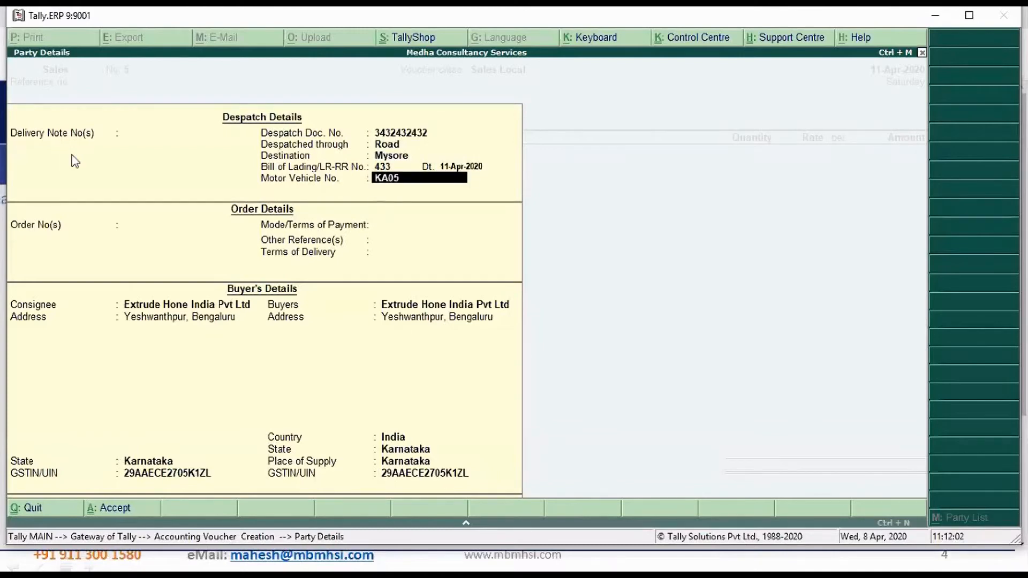
{"action": "type", "text": "ES4190"}
{"action": "key", "text": "Return"}
Leave the order number and other references blank, and enter payment terms Online/ 10 Days and delivery terms Mysore Godown
{"action": "key", "text": "Return"}
{"action": "type", "text": "Online/ 10 Days"}
{"action": "key", "text": "Return"}
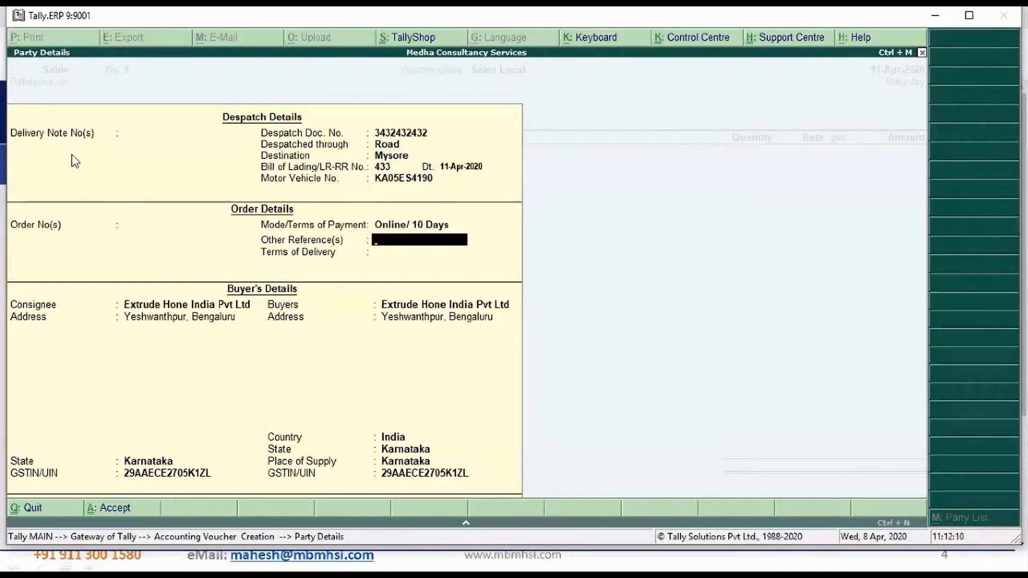
{"action": "key", "text": "Return"}
{"action": "type", "text": "M"}
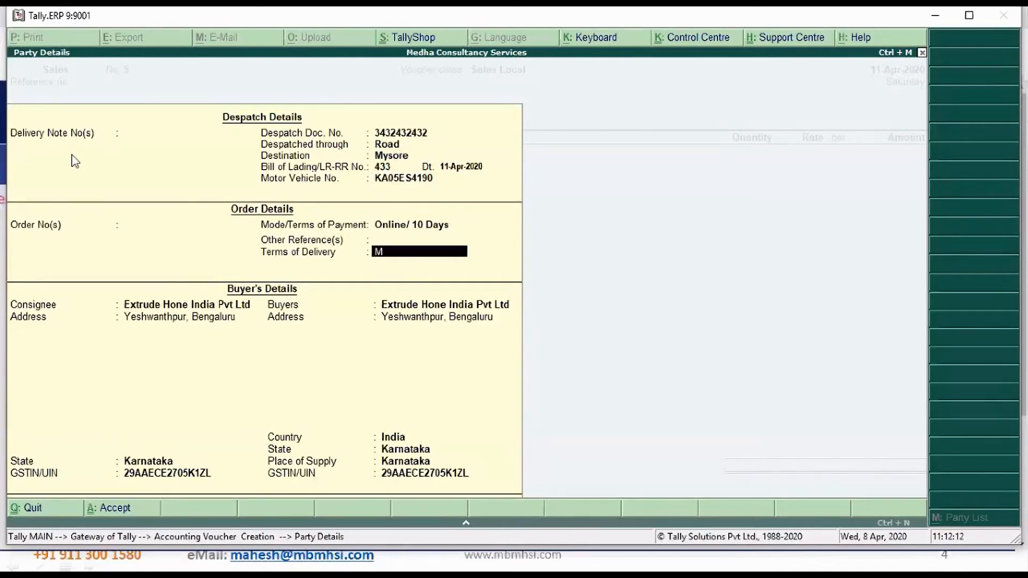
{"action": "type", "text": "ysore Godown"}
{"action": "key", "text": "Return"}
{"action": "key", "text": "Return"}
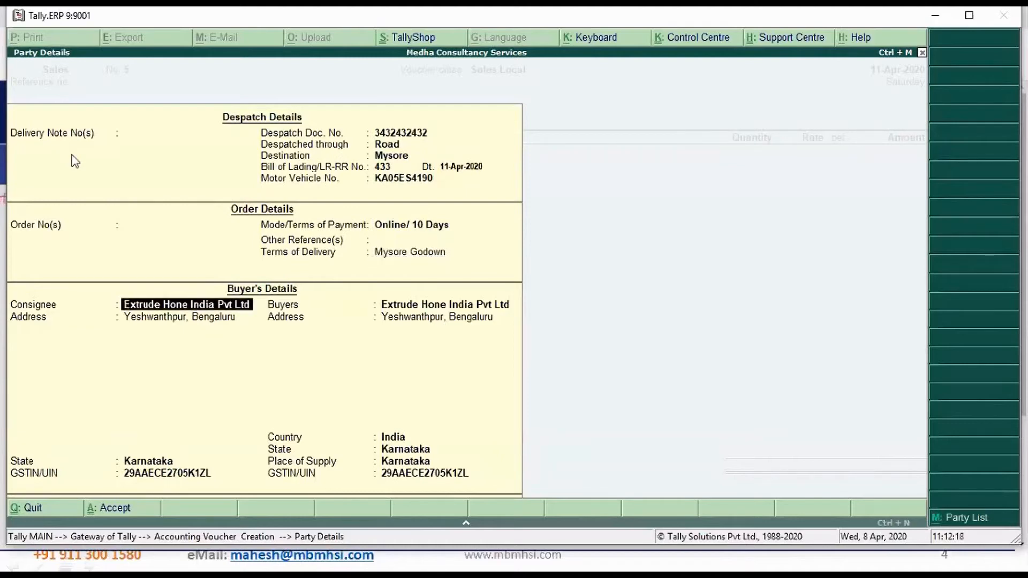
Keep the consignee name and state, and replace the consignee's address with the two-line delivery address
{"action": "key", "text": "Return"}
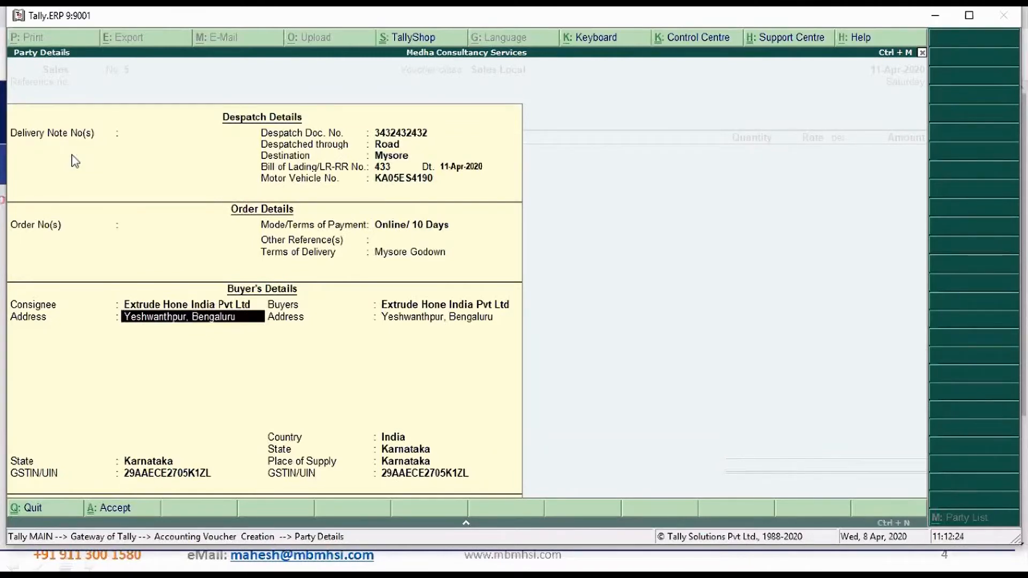
{"action": "type", "text": "Vij"}
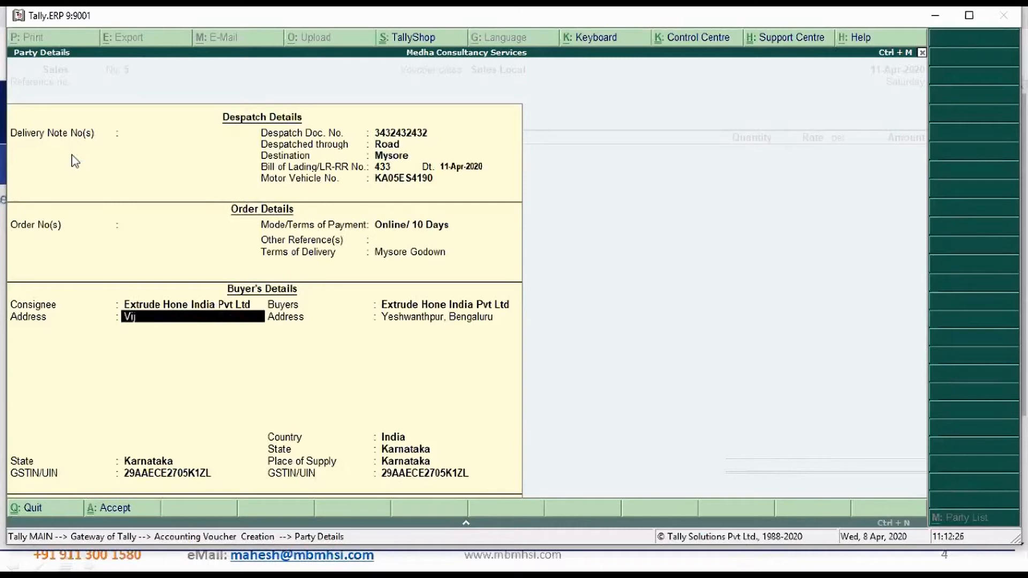
{"action": "type", "text": "ayanagar 4th Phase"}
{"action": "key", "text": "Return"}
{"action": "type", "text": "Mysuru"}
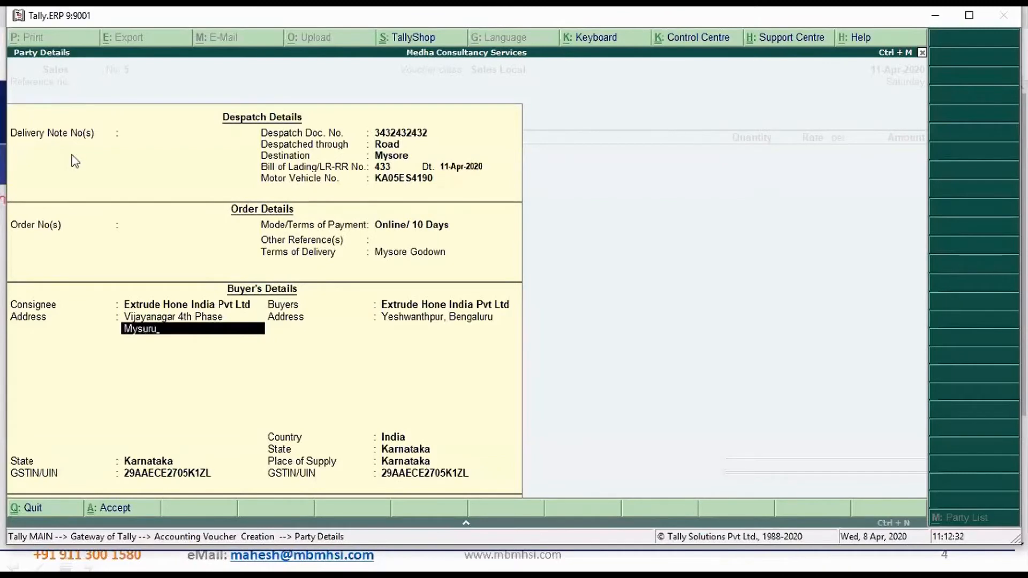
{"action": "key", "text": "Return"}
{"action": "key", "text": "Return"}
Keep the buyer's default name, address and GST details and accept the party details
{"action": "key", "text": "Return"}
{"action": "key", "text": "Return"}
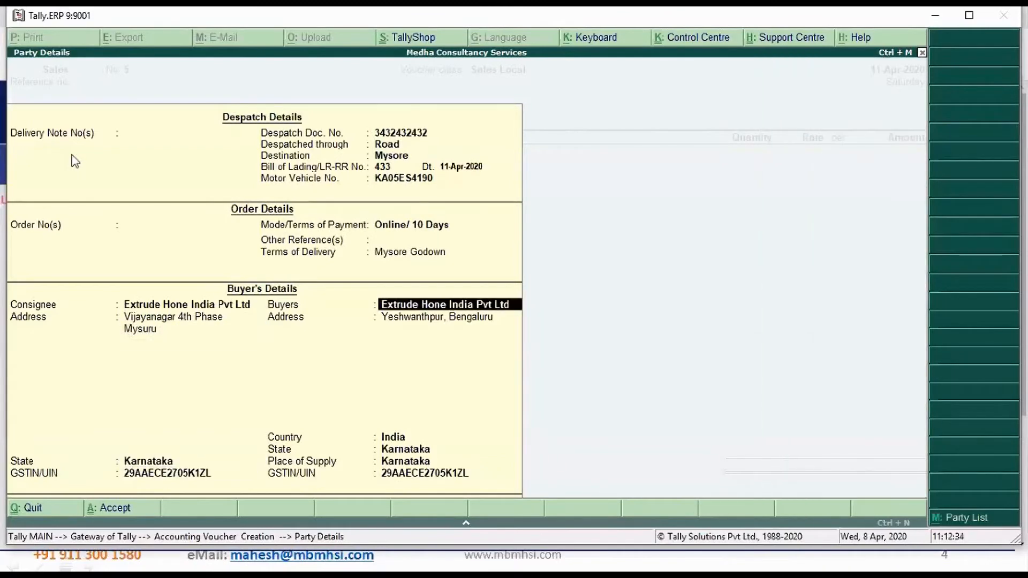
{"action": "key", "text": "Return"}
{"action": "key", "text": "Return"}
{"action": "key", "text": "Return"}
{"action": "key", "text": "Return"}
{"action": "key", "text": "Return"}
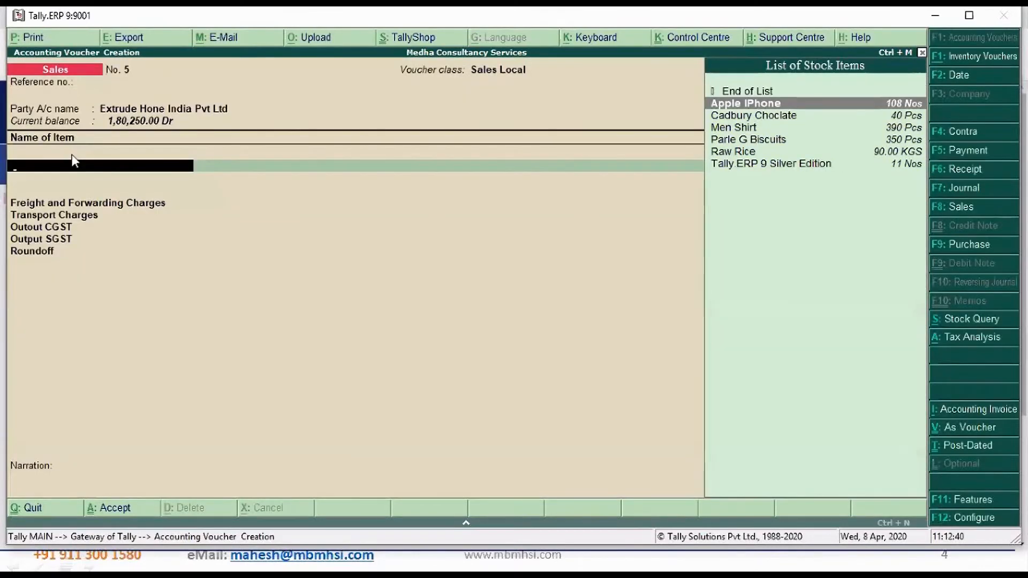
Add 50 Pcs of Parle G Biscuits at a rate of 5.00 to the sales voucher
{"action": "key", "text": "Down"}
{"action": "key", "text": "Down"}
{"action": "key", "text": "Down"}
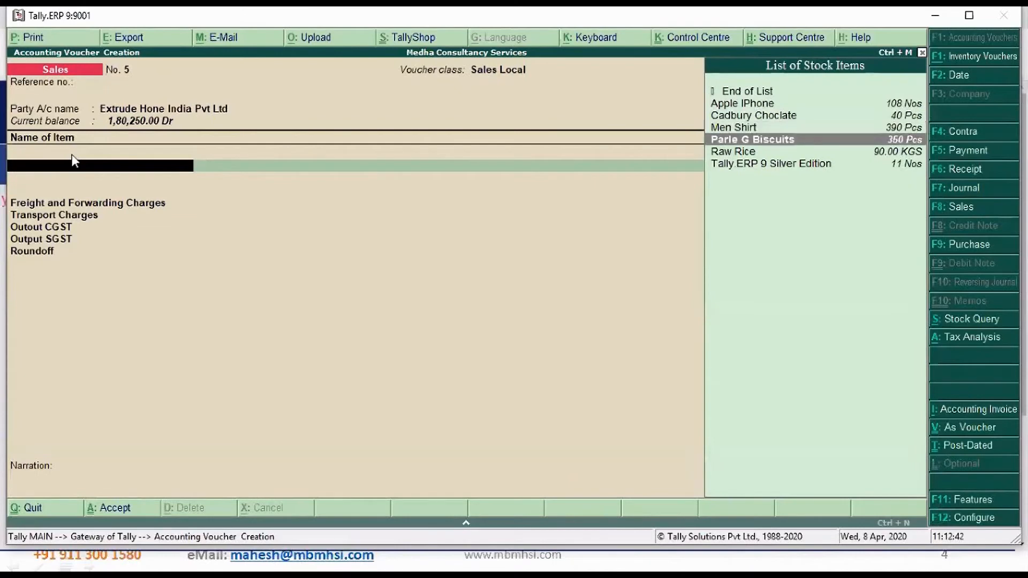
{"action": "key", "text": "Return"}
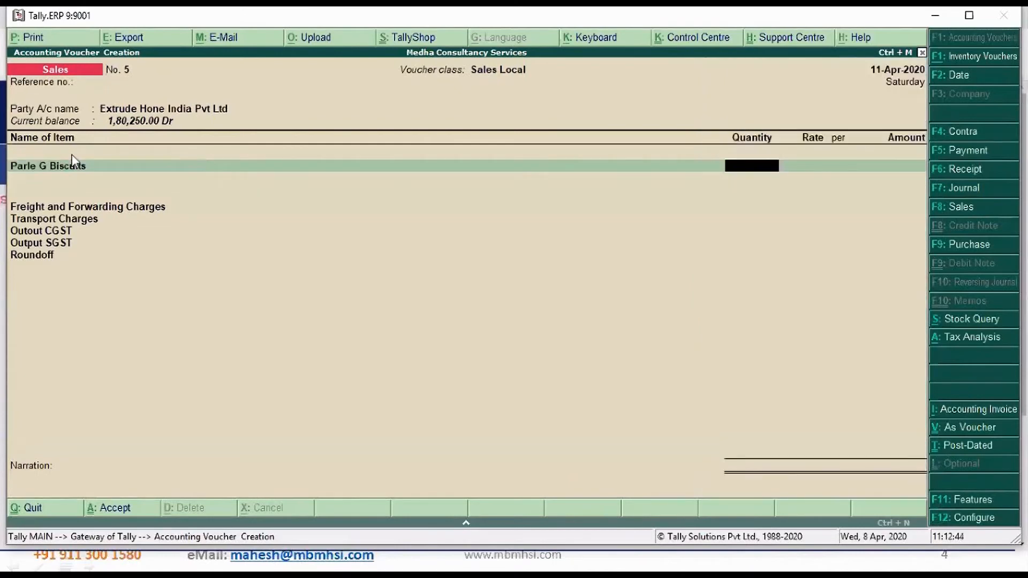
{"action": "type", "text": "50"}
{"action": "key", "text": "Return"}
{"action": "key", "text": "Return"}
{"action": "key", "text": "Return"}
{"action": "key", "text": "Return"}
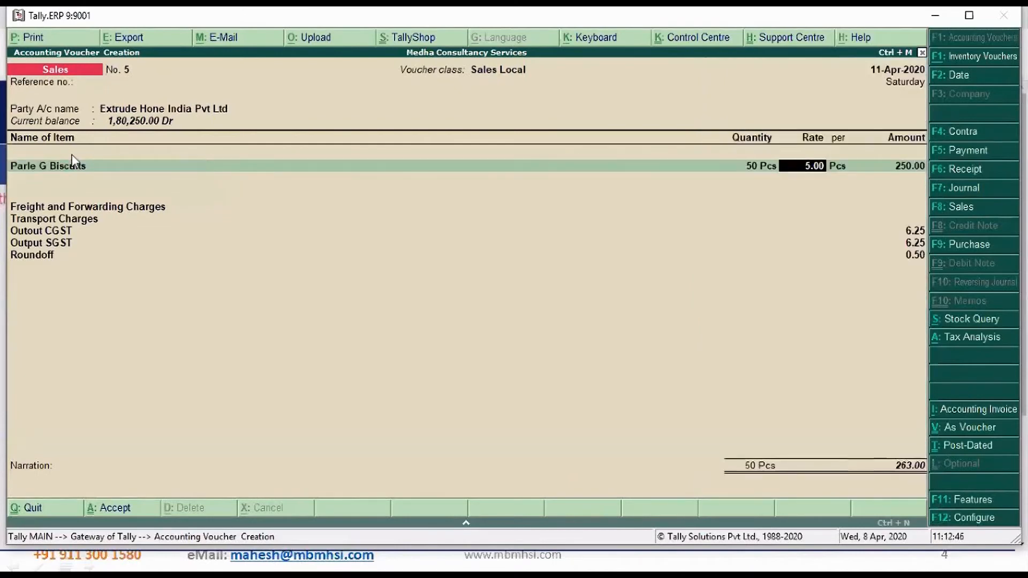
Leave the extra charges and narration blank and save the sales voucher for Parle G Biscuits
{"action": "key", "text": "Return"}
{"action": "key", "text": "Return"}
{"action": "key", "text": "Return"}
{"action": "key", "text": "Return"}
{"action": "key", "text": "Return"}
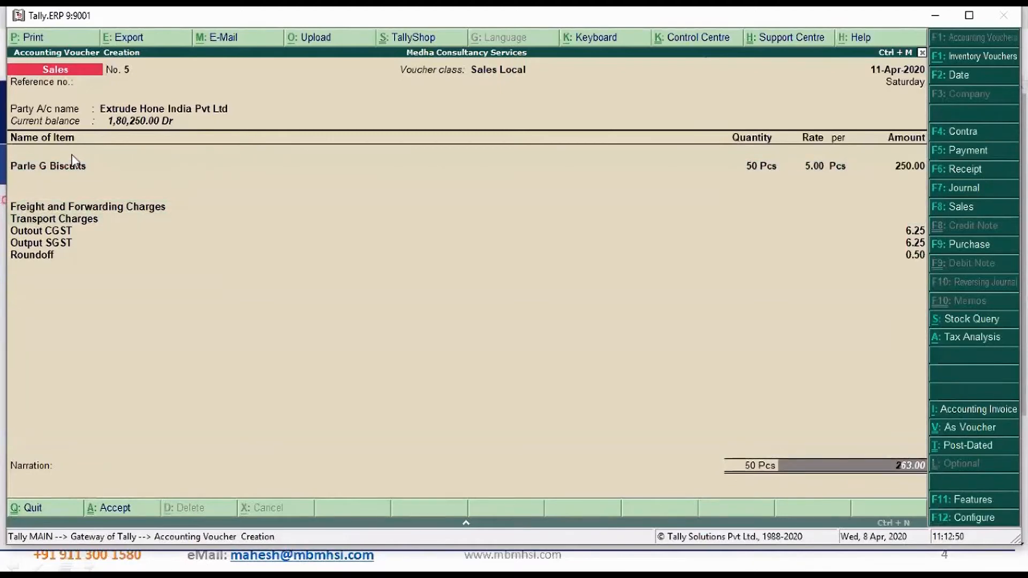
{"action": "key", "text": "Return"}
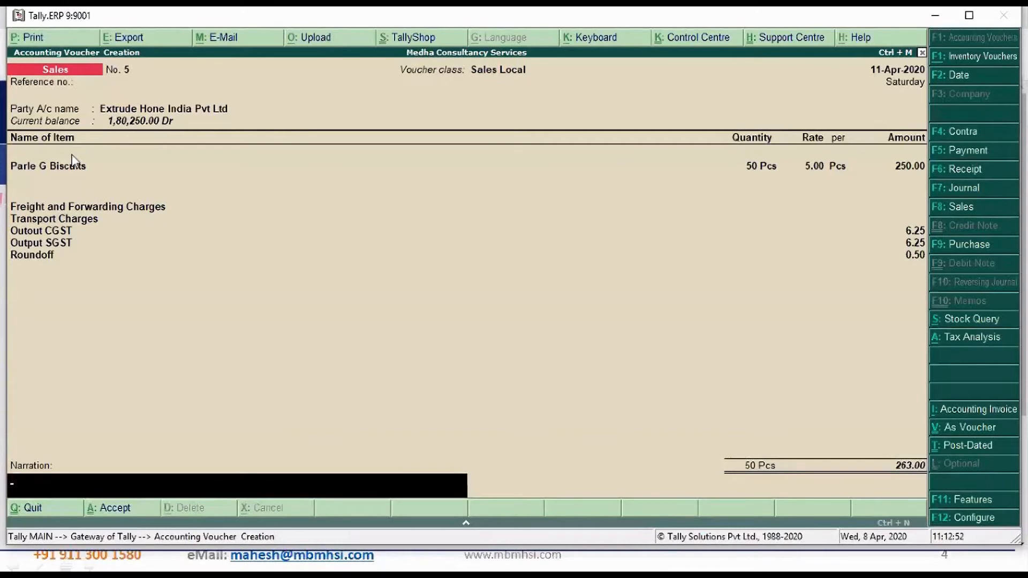
{"action": "key", "text": "Return"}
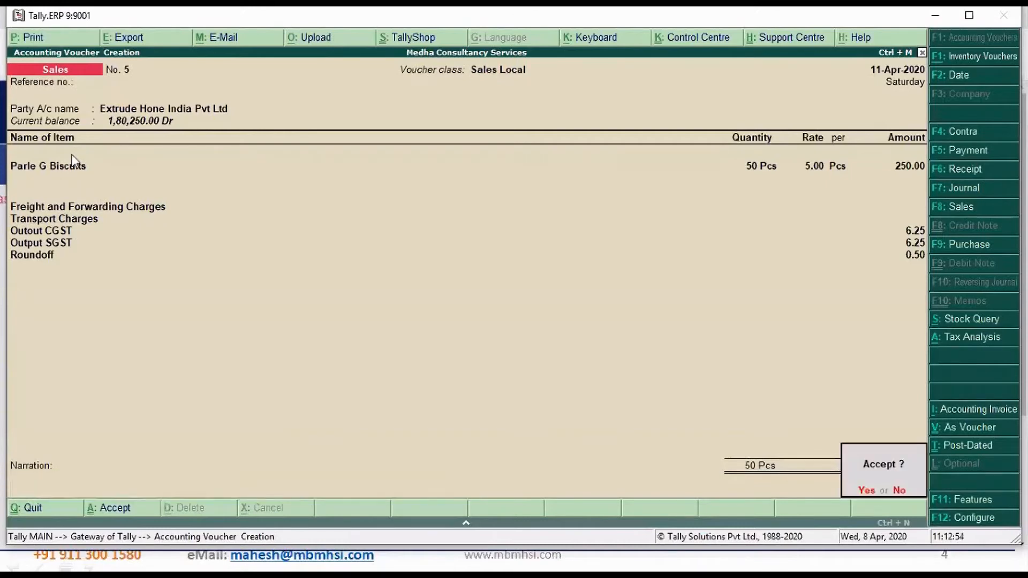
{"action": "key", "text": "Return"}
{"action": "key", "text": "Return"}
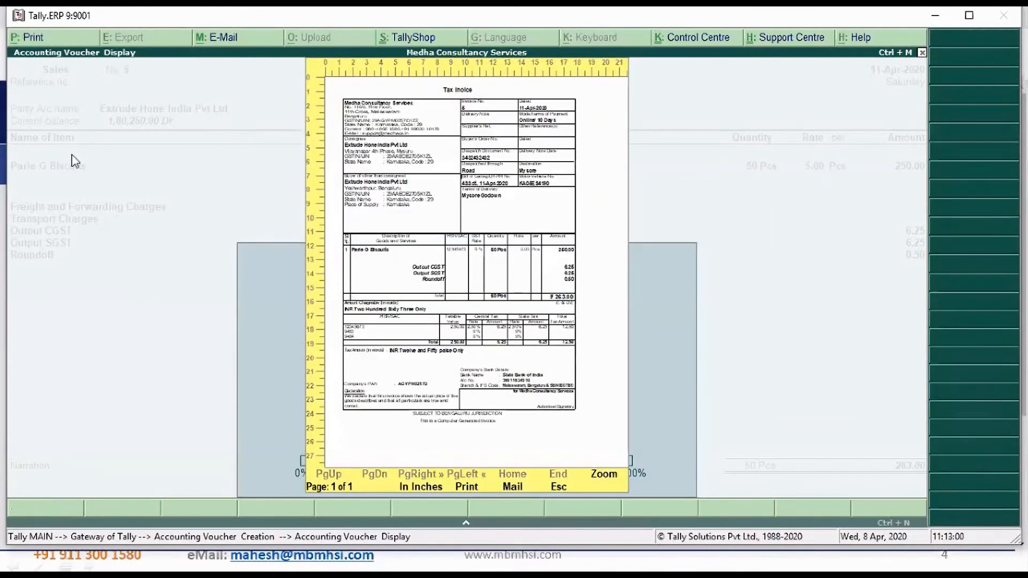
Preview the tax invoice, enlarge it to examine the consignee, buyer and despatch details, and close the preview
{"action": "key", "text": "alt+z"}
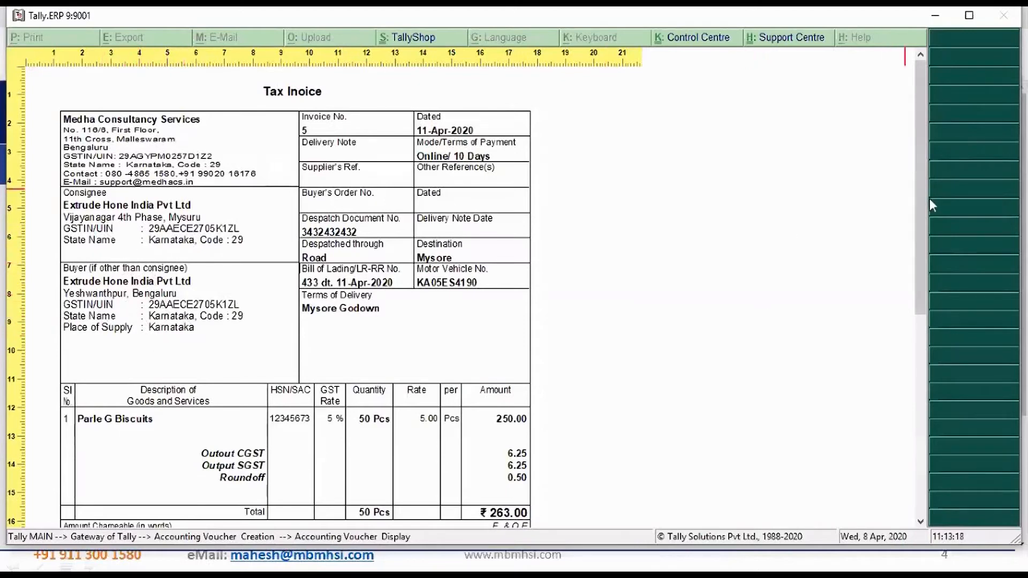
{"action": "mouse_move", "coordinate": [930, 199]}
{"action": "left_mouse_down"}
{"action": "mouse_move", "coordinate": [941, 390]}
{"action": "mouse_move", "coordinate": [920, 198]}
{"action": "left_mouse_up"}
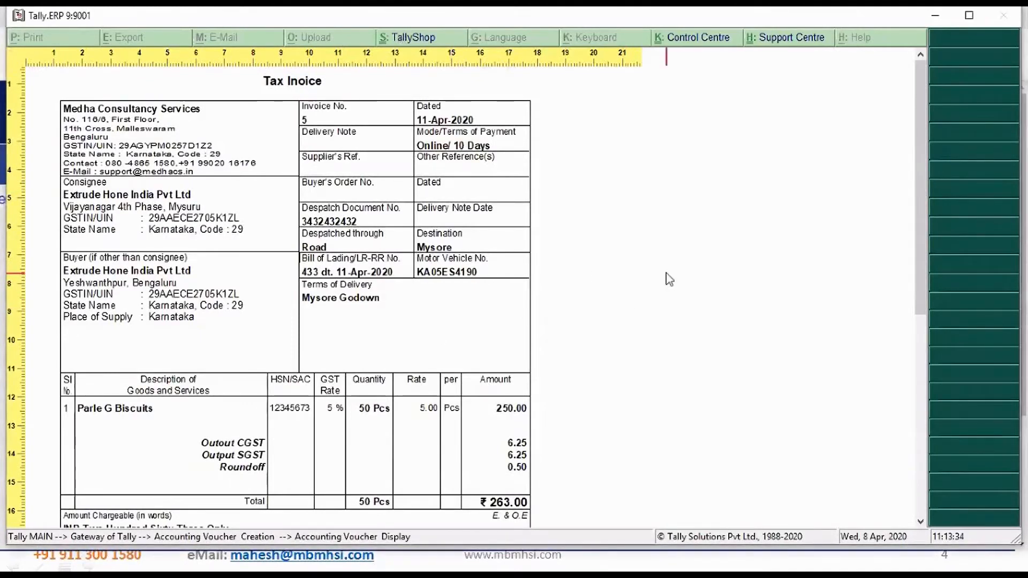
{"action": "key", "text": "Escape"}
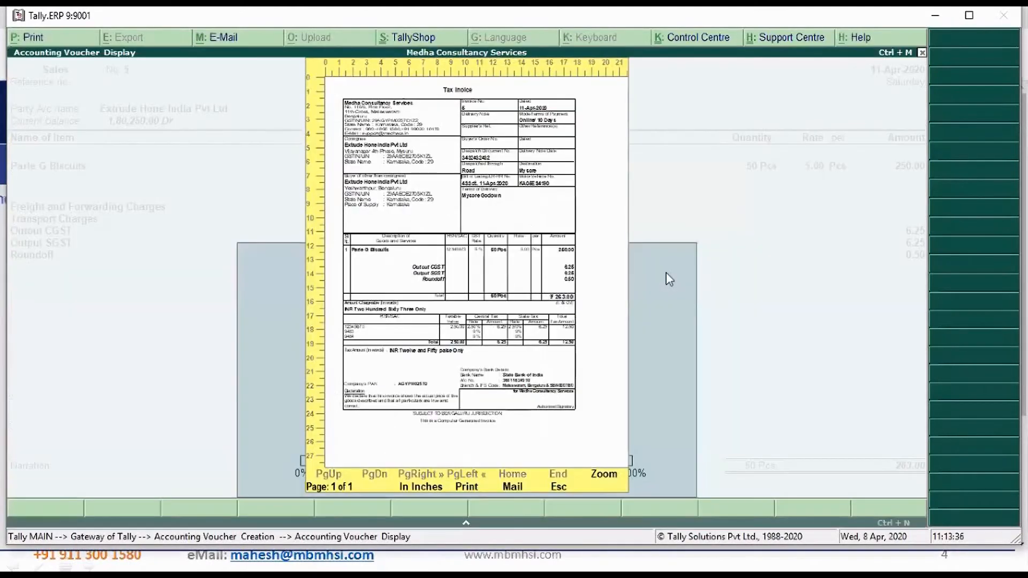
{"action": "key", "text": "Escape"}
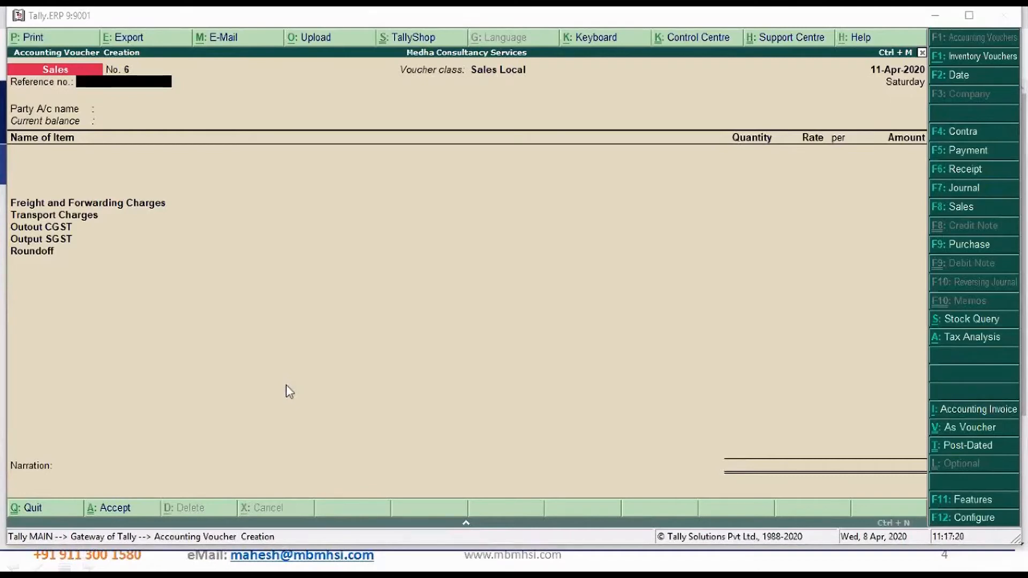
Select Extrude Hone India Pvt Ltd as the party of a new Sales Local voucher and date it 12-Apr-2020
{"action": "left_click", "coordinate": [440, 333]}
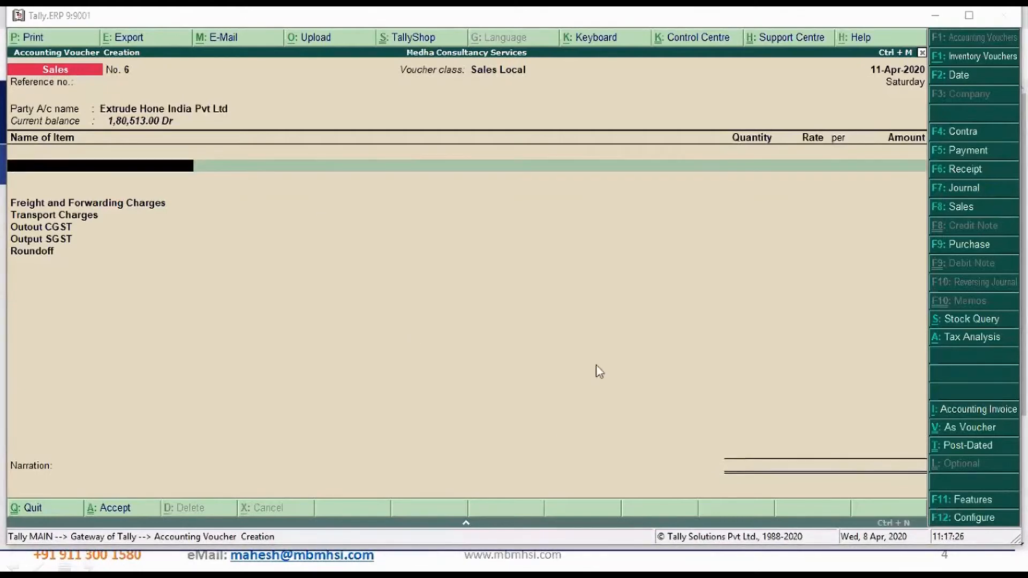
{"action": "left_click", "coordinate": [665, 382]}
{"action": "key", "text": "F2"}
{"action": "key", "text": "Return"}
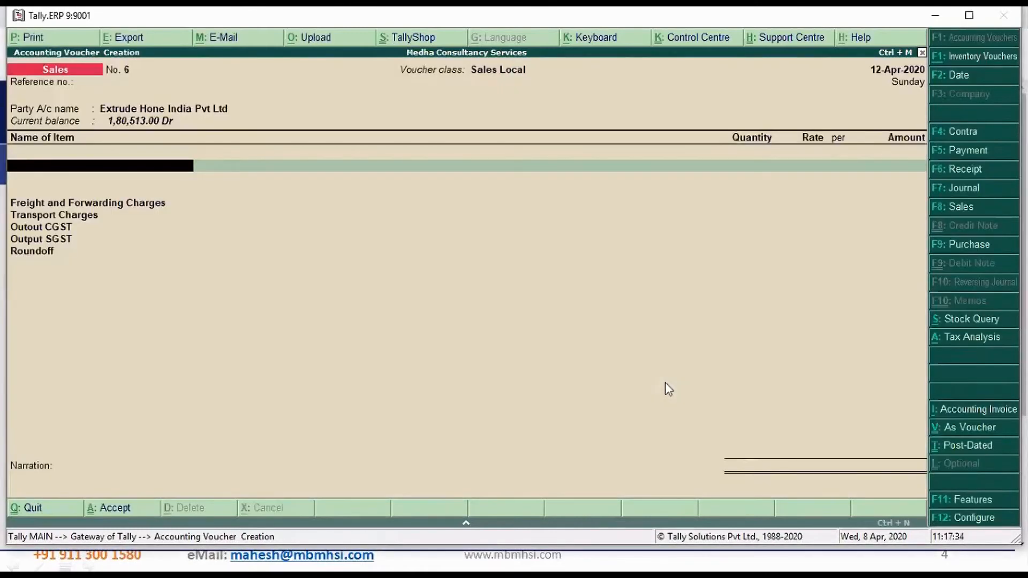
Set Allow entry of rate inclusive of tax for stock item to Yes in the sales invoice configuration and save it
{"action": "left_click", "coordinate": [975, 524]}
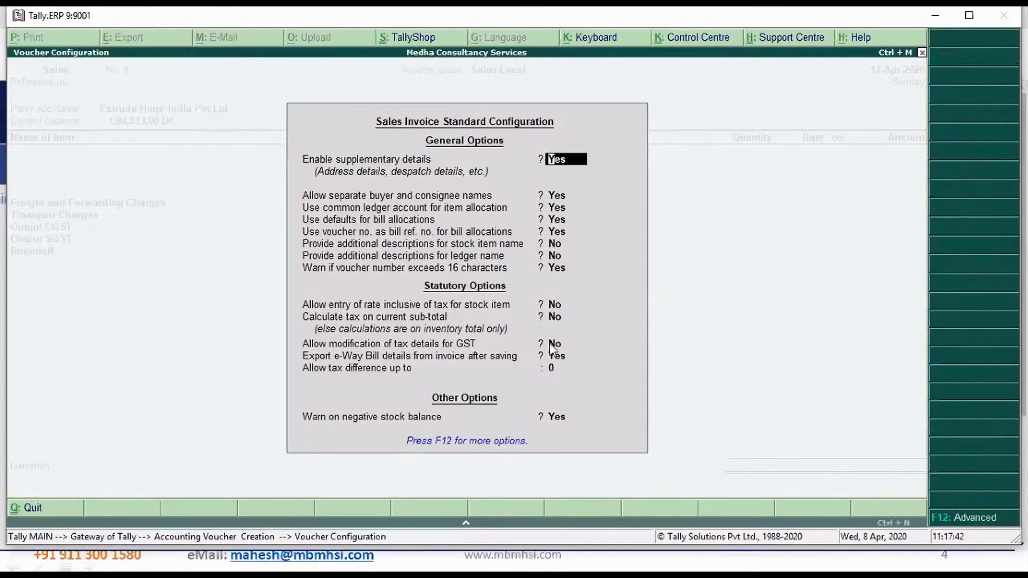
{"action": "left_click", "coordinate": [552, 306]}
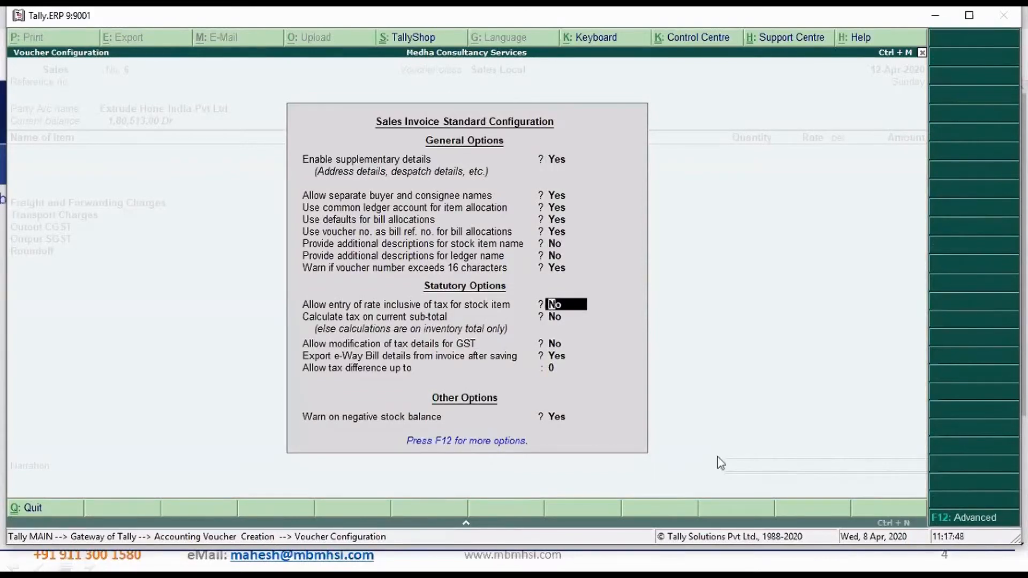
{"action": "type", "text": "y"}
{"action": "key", "text": "Return"}
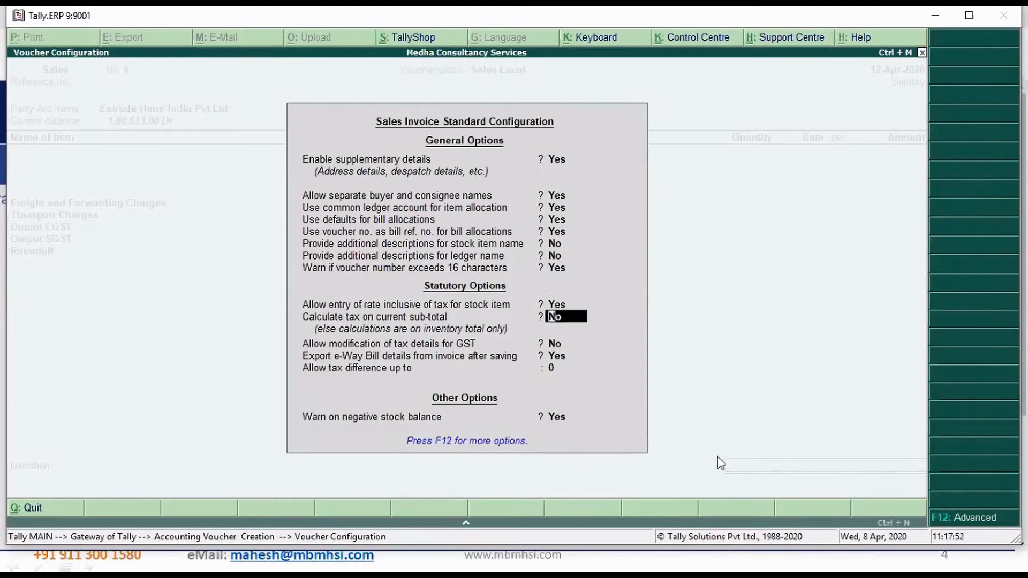
{"action": "key", "text": "ctrl+a"}
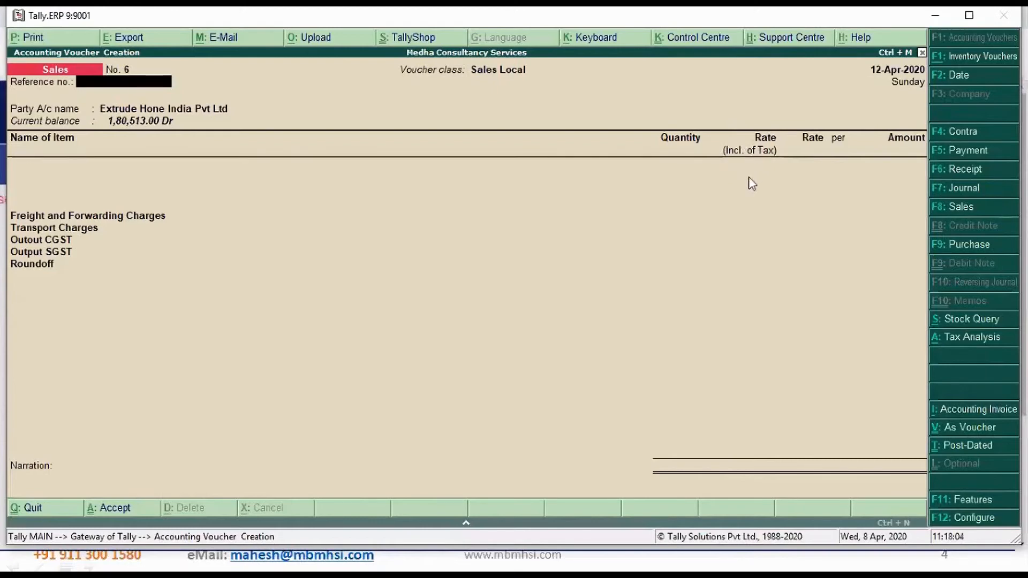
Keep the party and its default details, and add 1 Nos of Apple IPhone at a tax-inclusive rate of 80,000
{"action": "key", "text": "Return"}
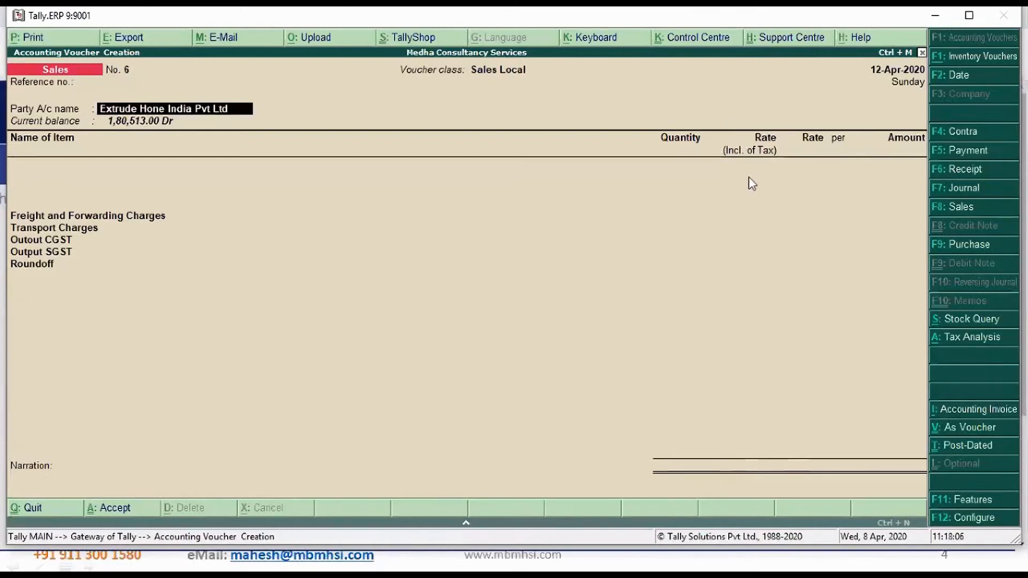
{"action": "key", "text": "Return"}
{"action": "key", "text": "ctrl+a"}
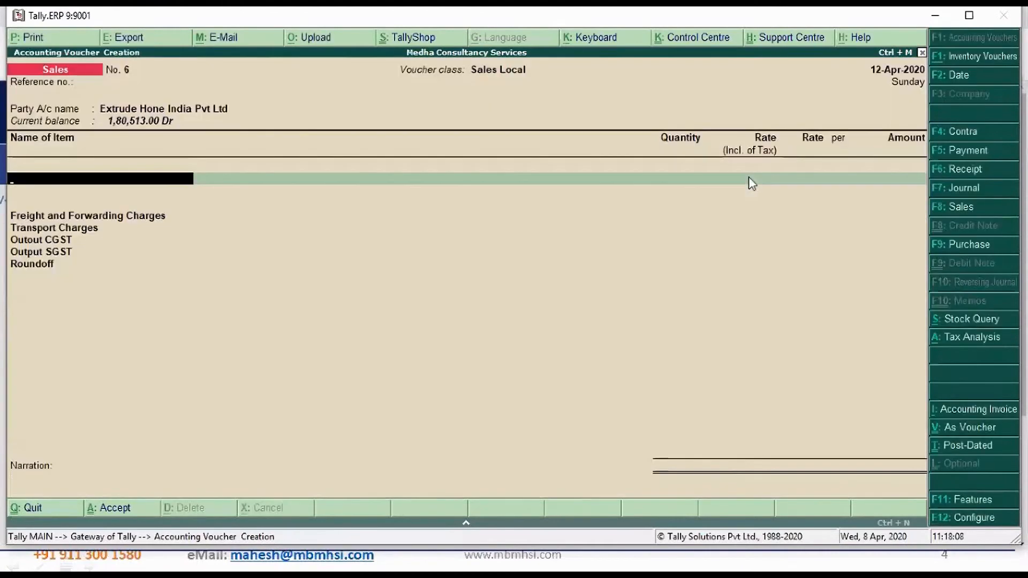
{"action": "type", "text": "Apple IPhone"}
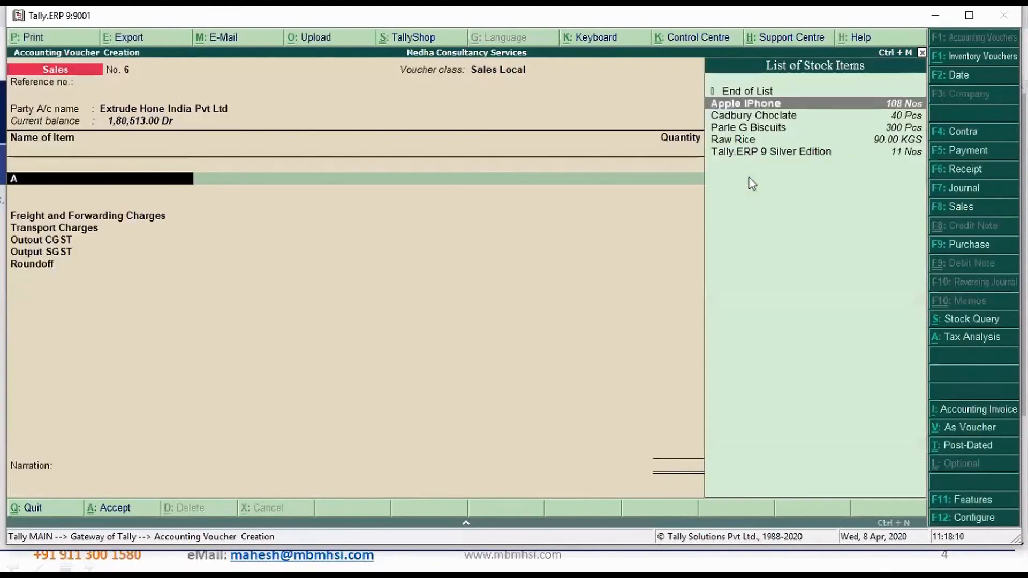
{"action": "key", "text": "Return"}
{"action": "type", "text": "1"}
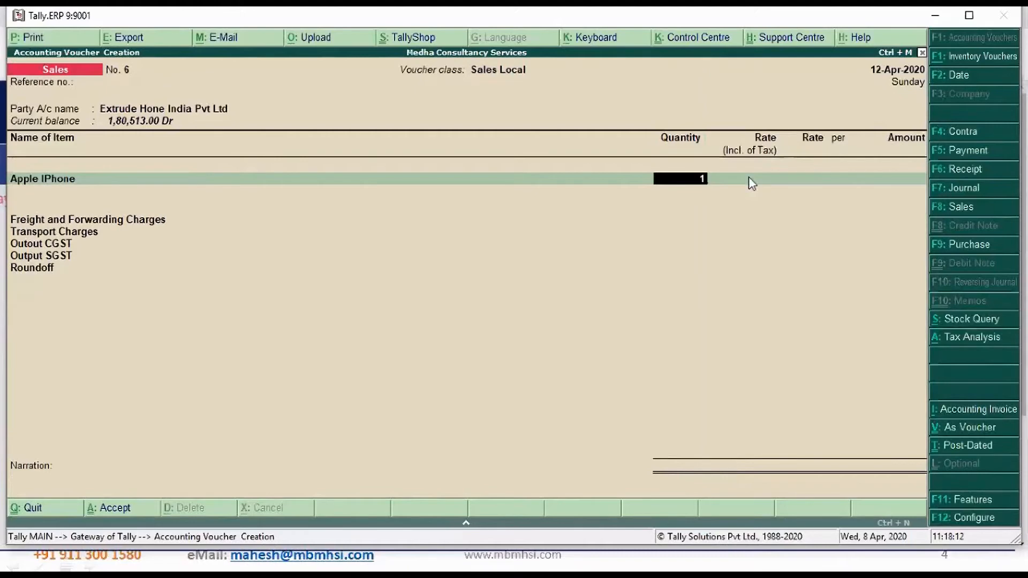
{"action": "key", "text": "Return"}
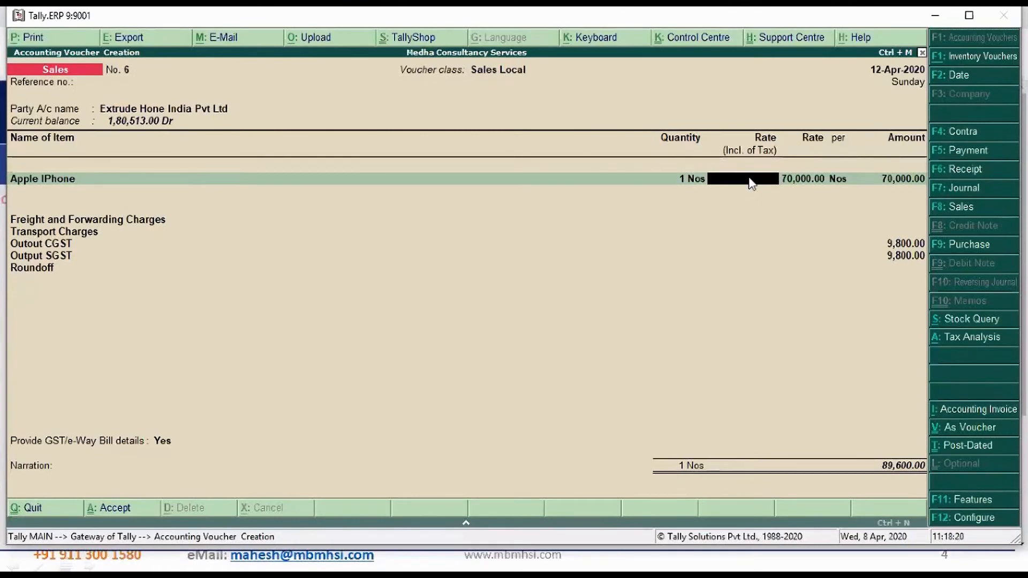
{"action": "type", "text": "80000"}
{"action": "key", "text": "Return"}
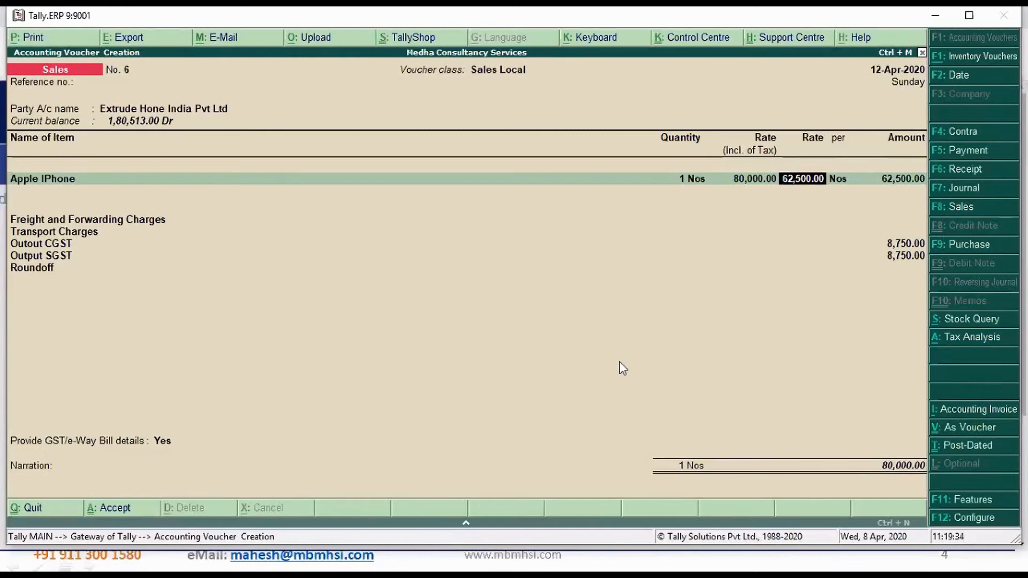
Save the Apple IPhone sales voucher and preview its printed tax invoice
{"action": "key", "text": "Return"}
{"action": "key", "text": "Return"}
{"action": "key", "text": "Return"}
{"action": "key", "text": "ctrl+a"}
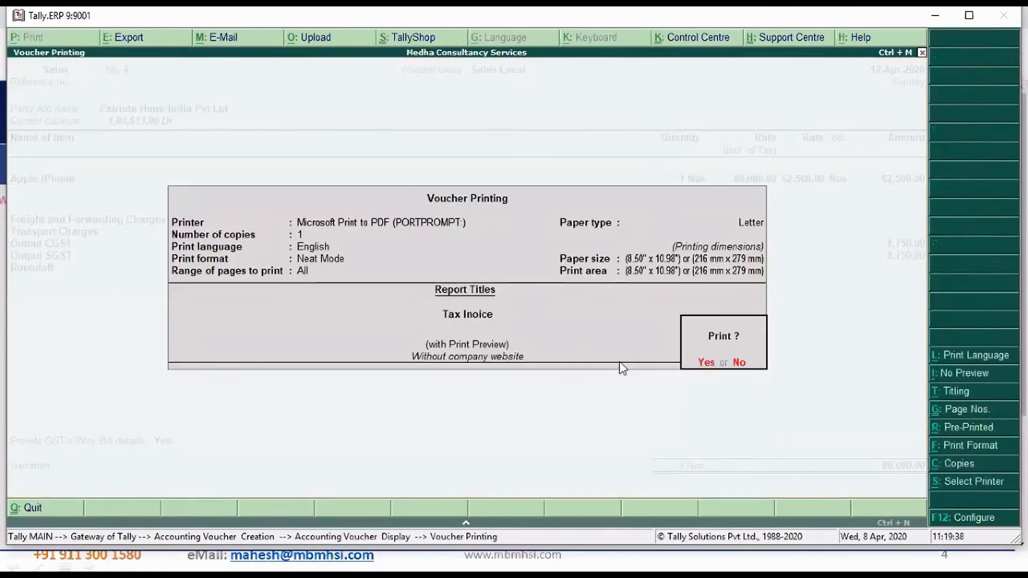
{"action": "key", "text": "Return"}
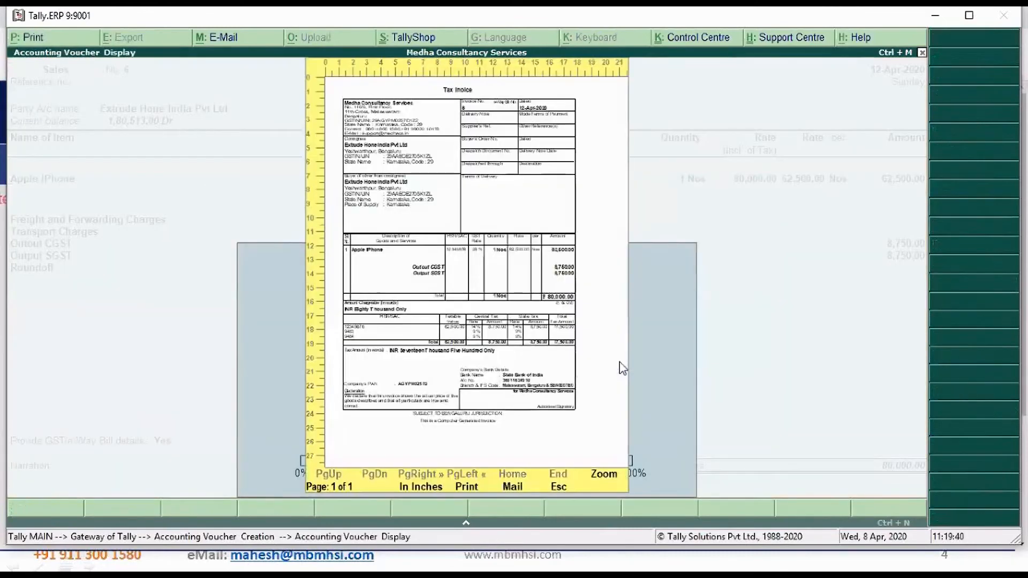
{"action": "key", "text": "Escape"}
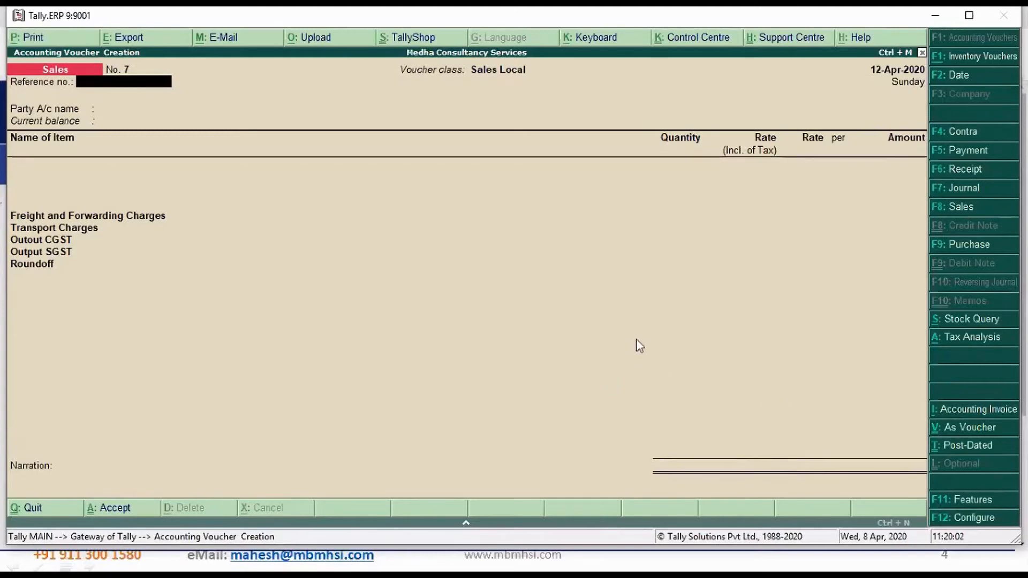
Check the option for entering stock item rates inclusive of tax in the sales invoice configuration
{"action": "key", "text": "Return"}
{"action": "key", "text": "Return"}
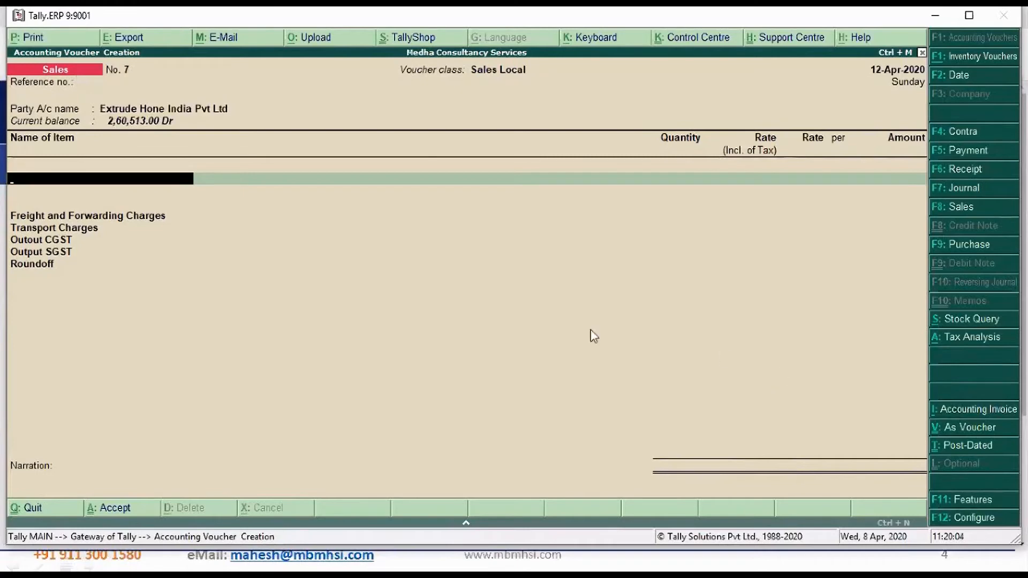
{"action": "left_click", "coordinate": [974, 518]}
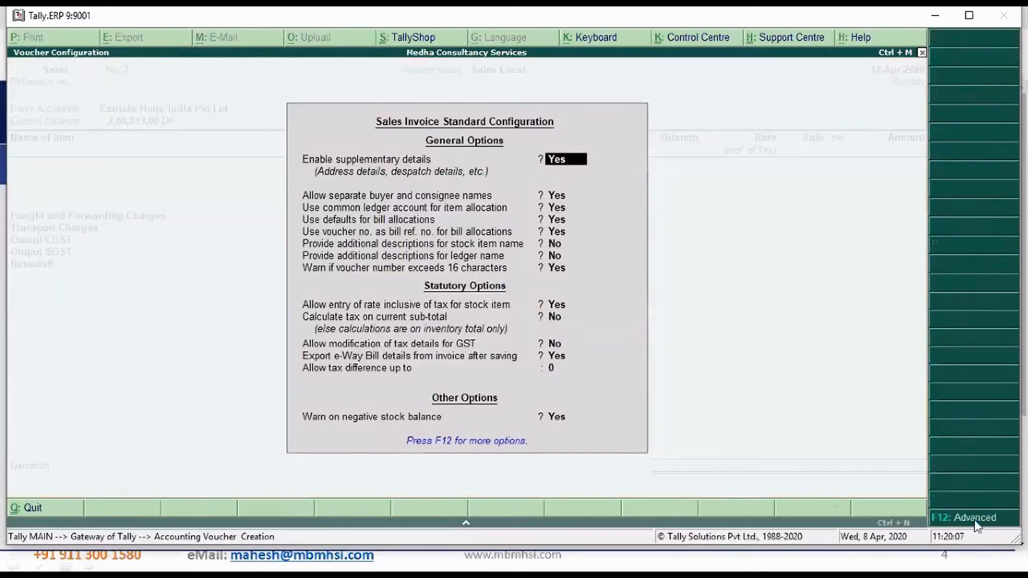
{"action": "left_click", "coordinate": [557, 306]}
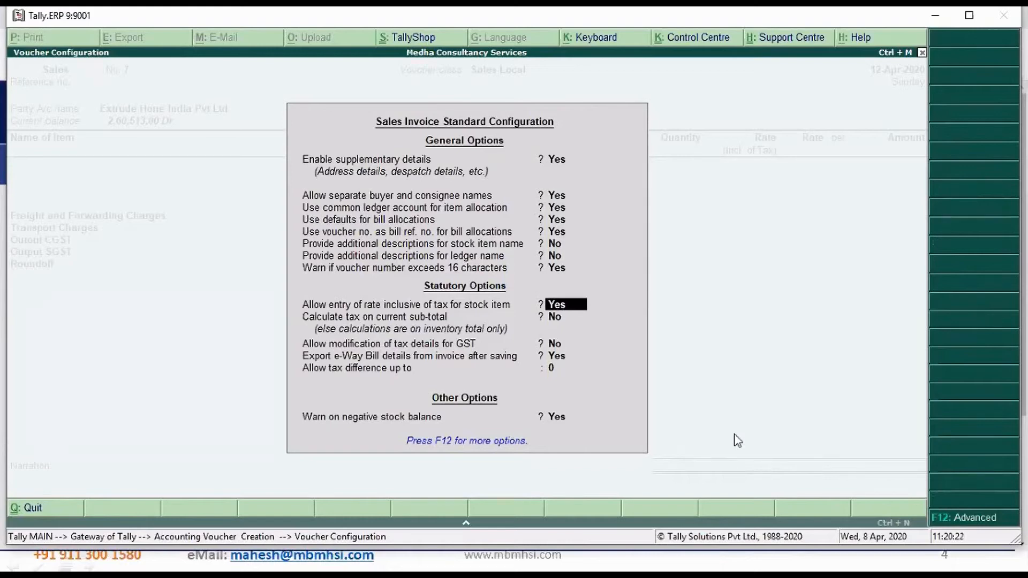
{"action": "key", "text": "ctrl+a"}
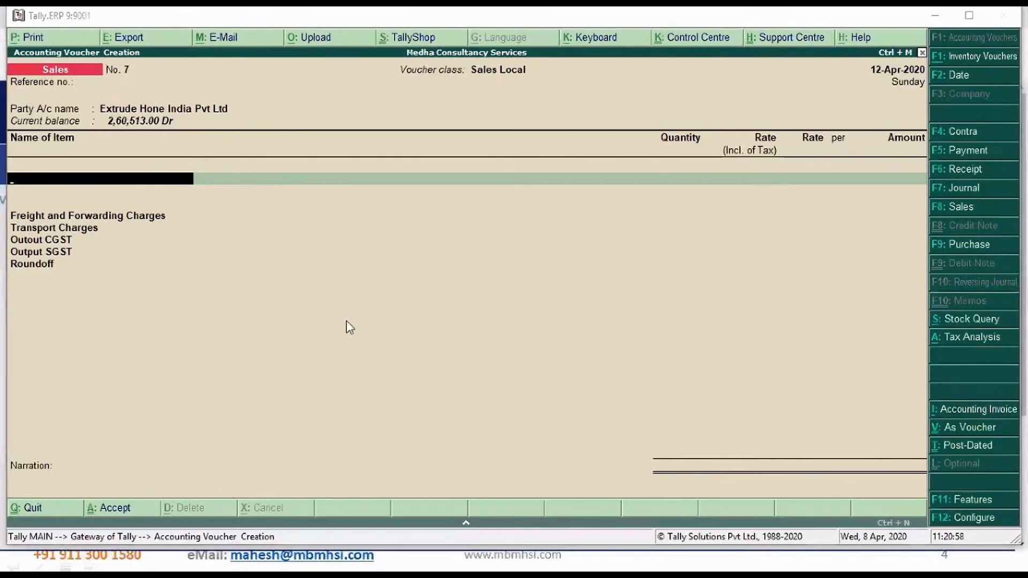
Discard the unfinished voucher and start a Sales voucher with the class set to Not Applicable
{"action": "key", "text": "Escape"}
{"action": "key", "text": "y"}
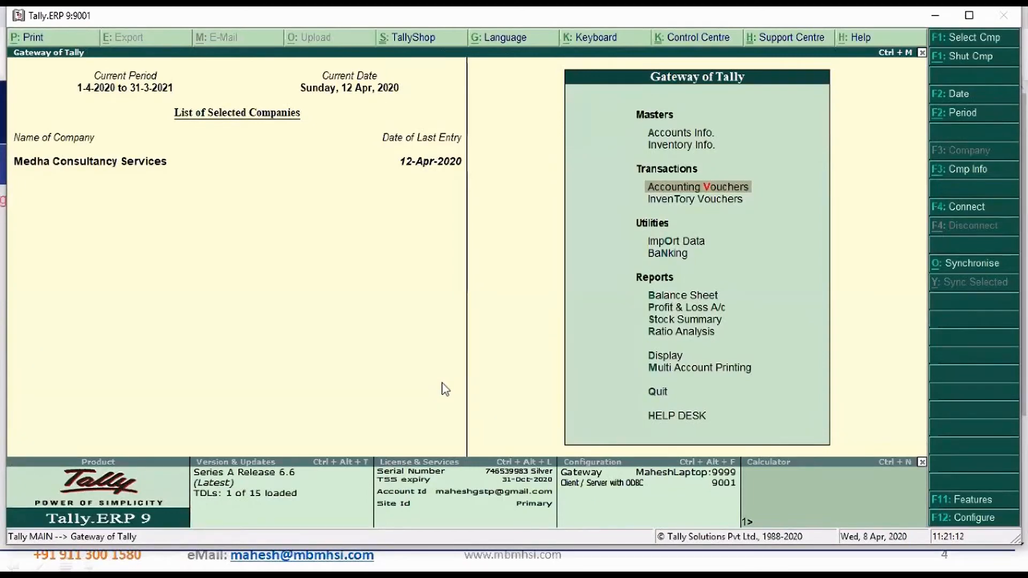
{"action": "key", "text": "Return"}
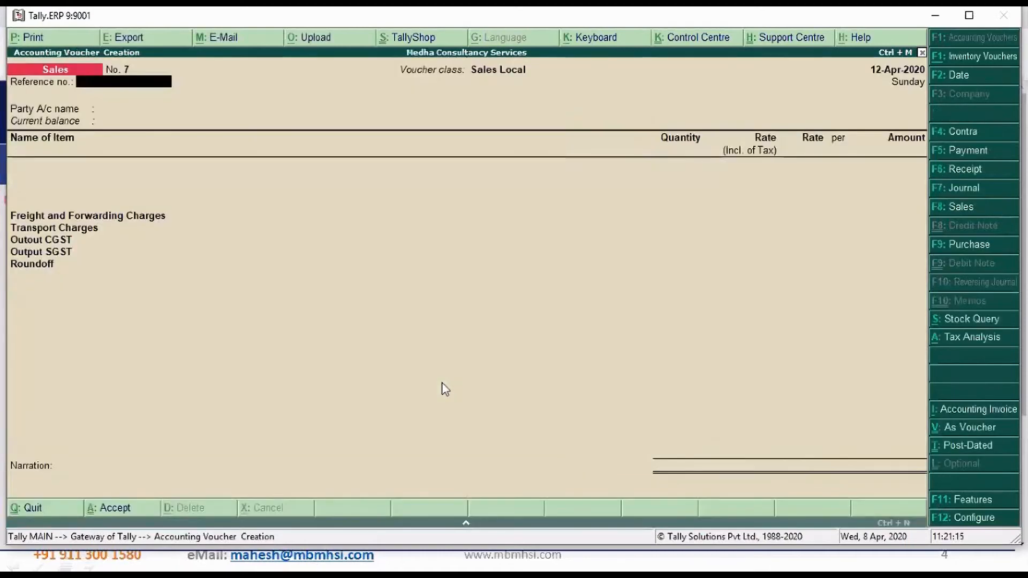
{"action": "left_click", "coordinate": [970, 209]}
{"action": "key", "text": "Up"}
{"action": "key", "text": "Up"}
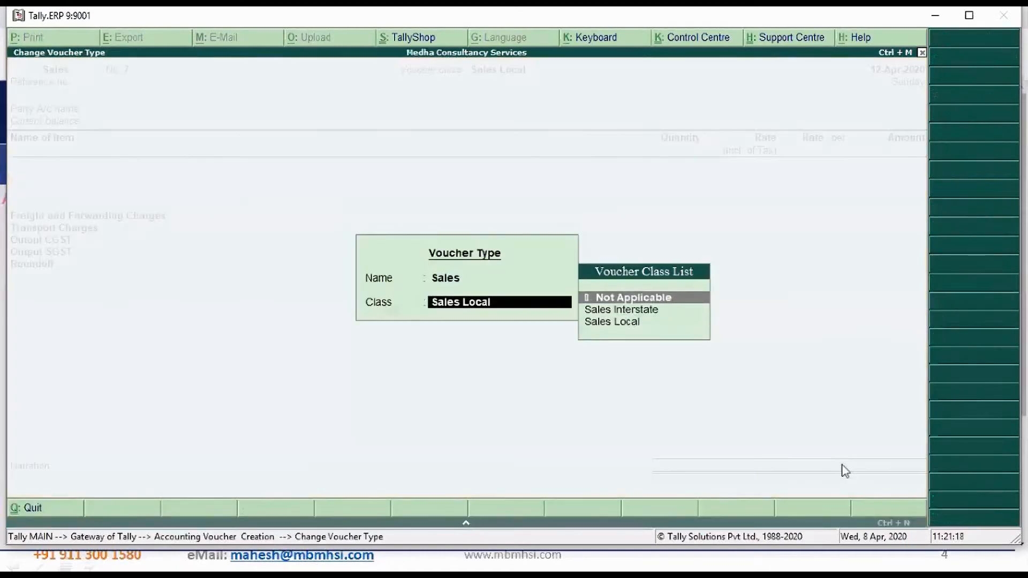
{"action": "key", "text": "Return"}
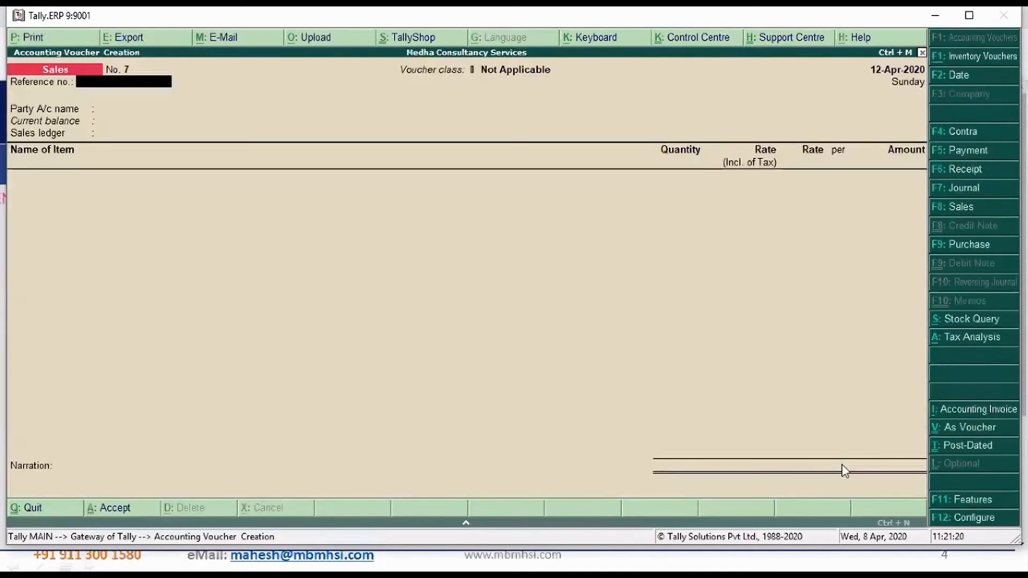
Leave the reference number blank and set the voucher date to 13-Apr-2020
{"action": "key", "text": "Return"}
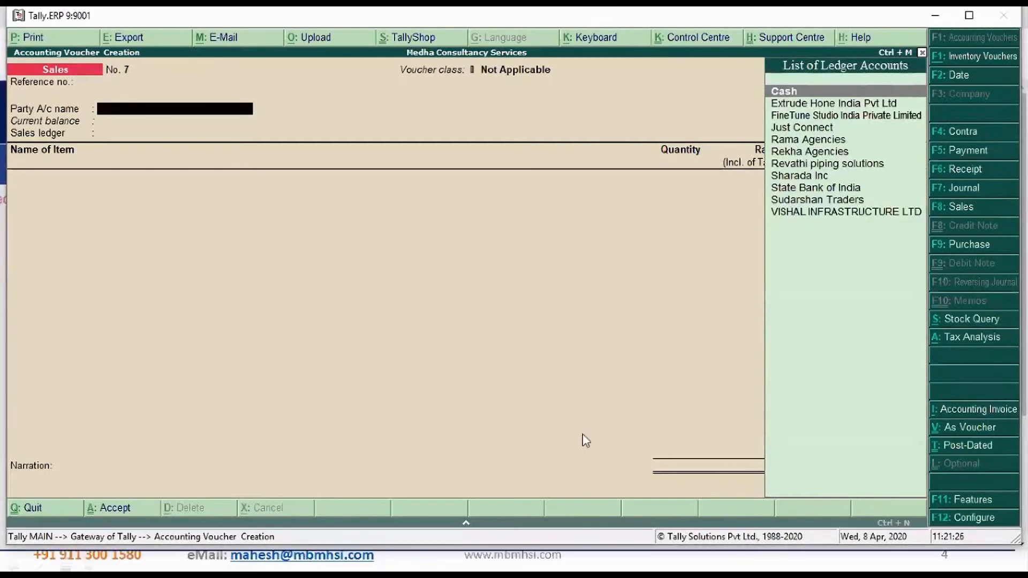
{"action": "key", "text": "F2"}
{"action": "key", "text": "Return"}
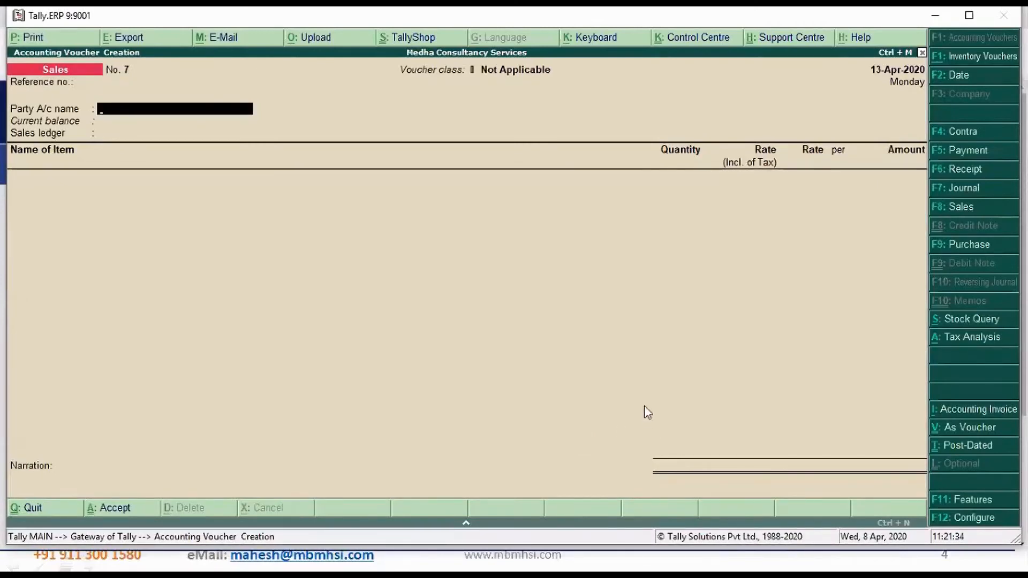
{"action": "key", "text": "alt+c"}
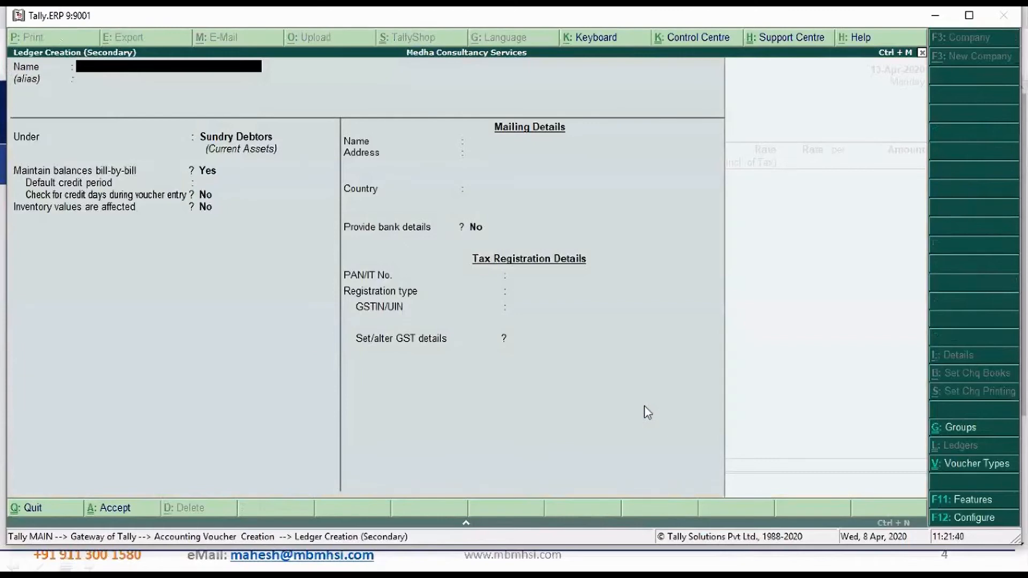
{"action": "type", "text": "Sharada Inc"}
{"action": "key", "text": "Return"}
{"action": "key", "text": "Escape"}
{"action": "key", "text": "Escape"}
{"action": "type", "text": "y"}
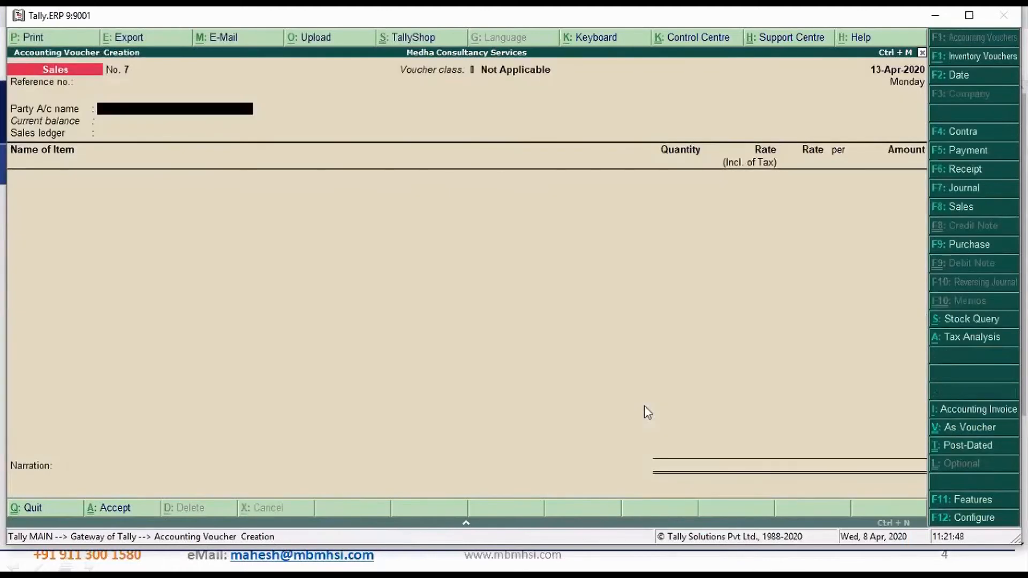
{"action": "type", "text": "S"}
{"action": "key", "text": "Return"}
{"action": "key", "text": "ctrl+a"}
{"action": "key", "text": "ctrl+Return"}
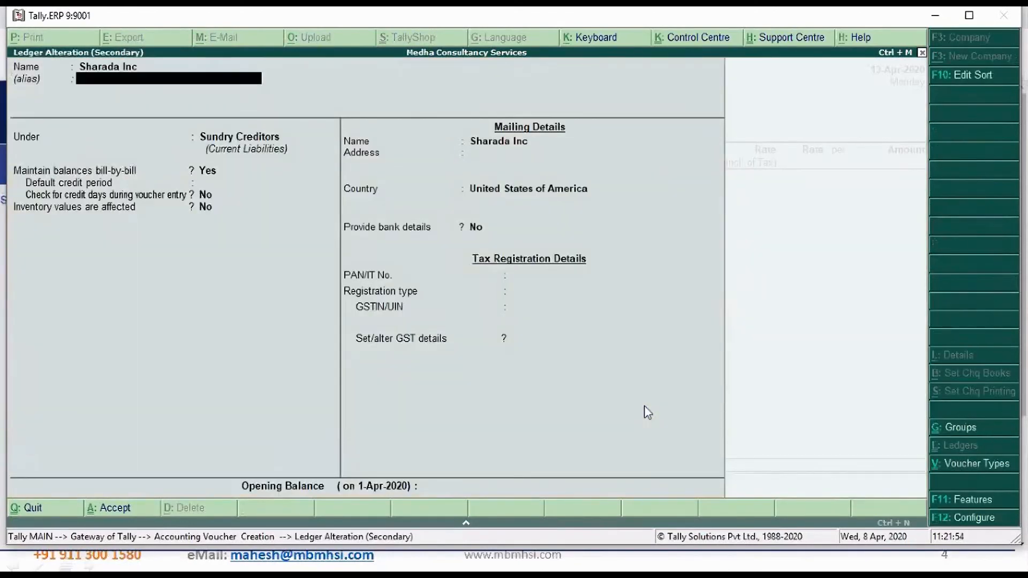
{"action": "key", "text": "Return"}
{"action": "key", "text": "Return"}
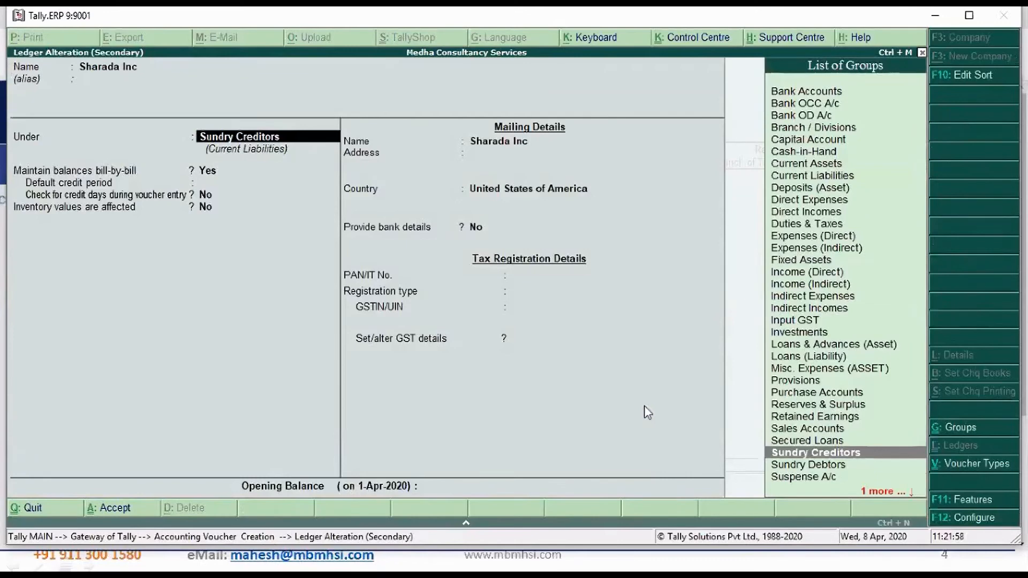
{"action": "key", "text": "ctrl+a"}
{"action": "key", "text": "Escape"}
{"action": "key", "text": "y"}
{"action": "key", "text": "Return"}
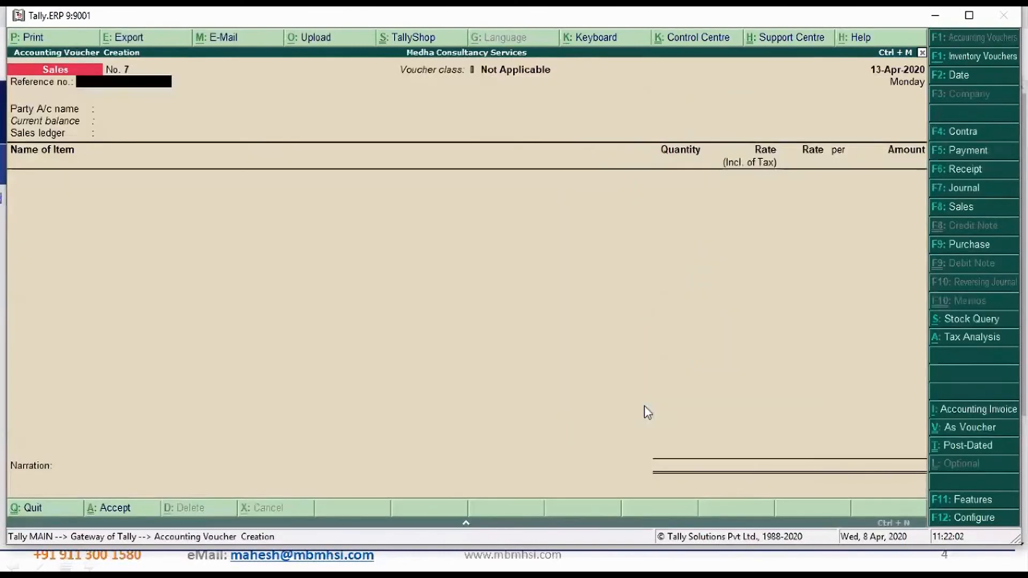
Create a party ledger named Mahati Consultancy Services under Sundry Debtors from the sales voucher
{"action": "key", "text": "Return"}
{"action": "key", "text": "alt+c"}
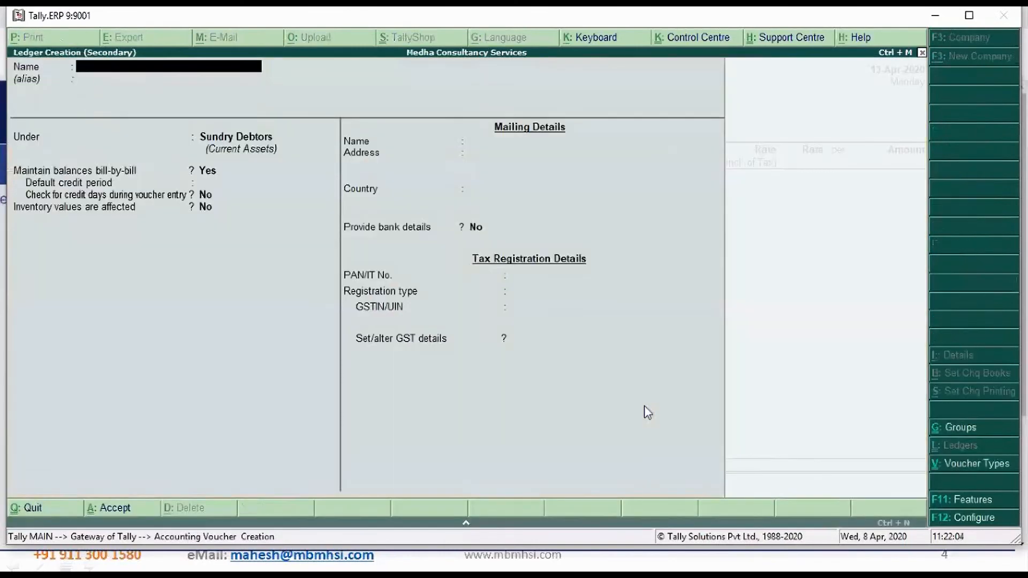
{"action": "type", "text": "Mahat"}
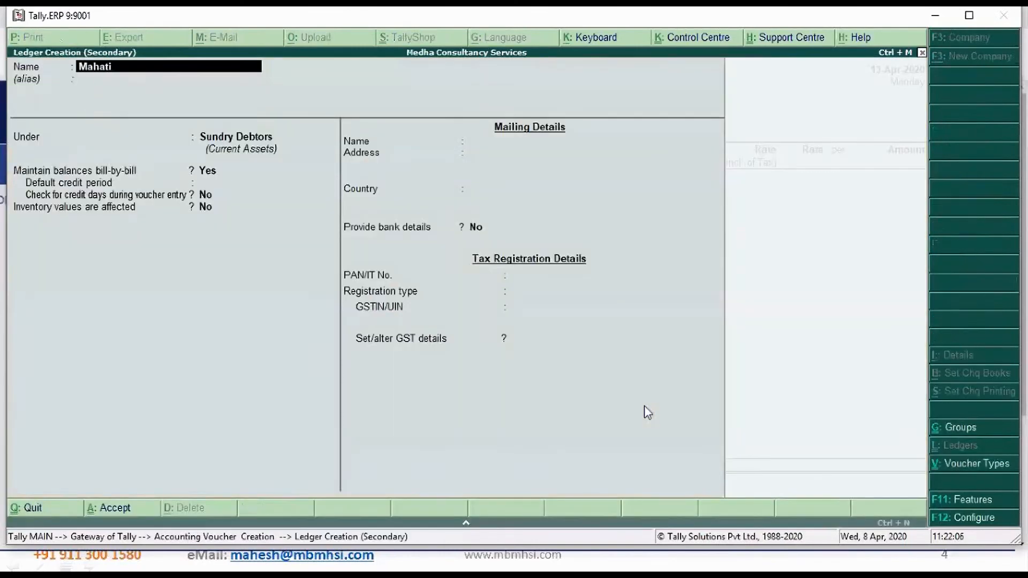
{"action": "type", "text": "i Consultancy Services"}
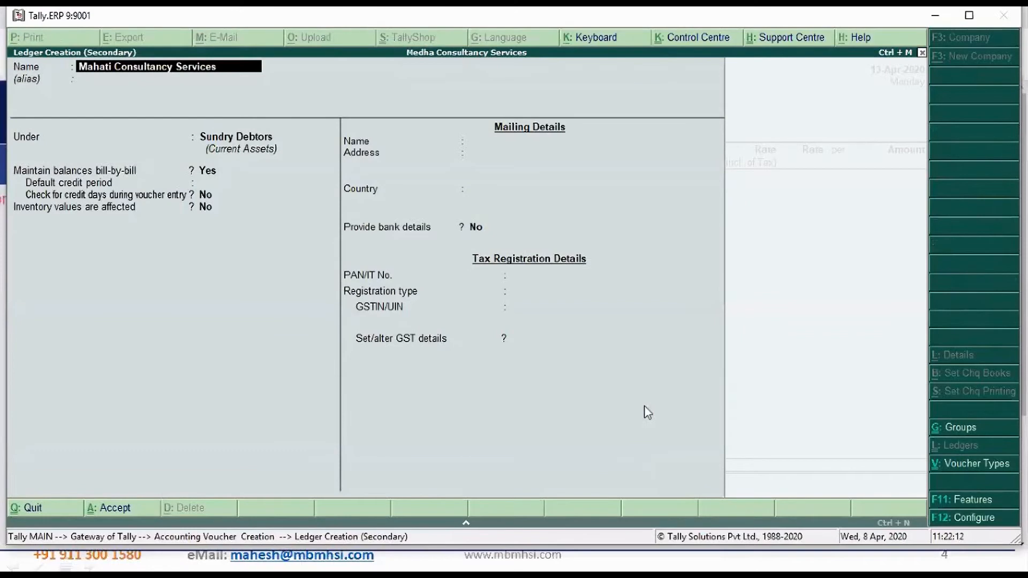
{"action": "key", "text": "Return"}
{"action": "key", "text": "Return"}
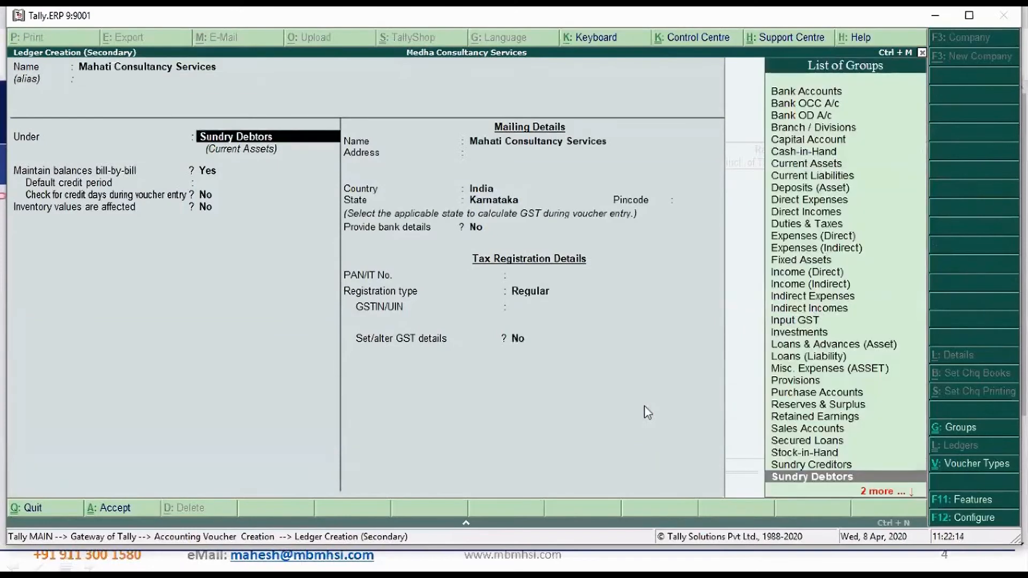
{"action": "key", "text": "Return"}
{"action": "key", "text": "Return"}
{"action": "key", "text": "Return"}
{"action": "key", "text": "Return"}
{"action": "key", "text": "Return"}
{"action": "key", "text": "Return"}
{"action": "key", "text": "Return"}
{"action": "key", "text": "Return"}
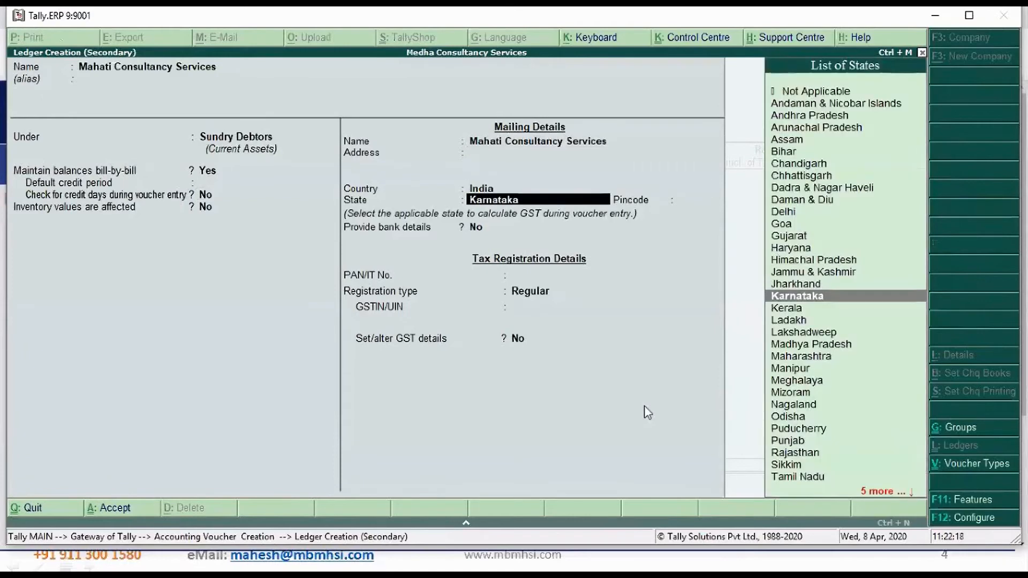
Set the party ledger's country to Australia, save it and accept the voucher's party details without despatch or order information
{"action": "key", "text": "BackSpace"}
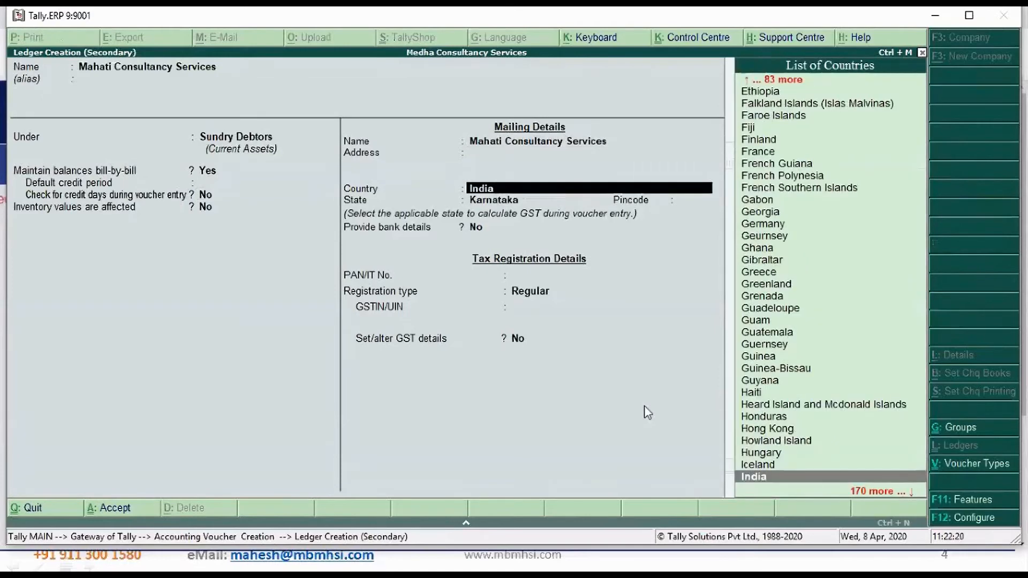
{"action": "type", "text": "Au"}
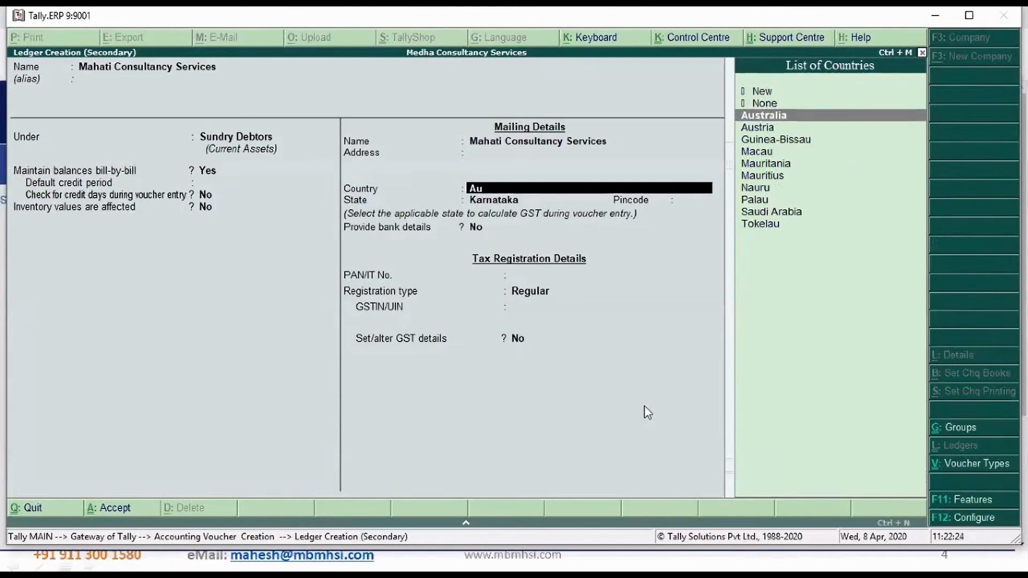
{"action": "key", "text": "Return"}
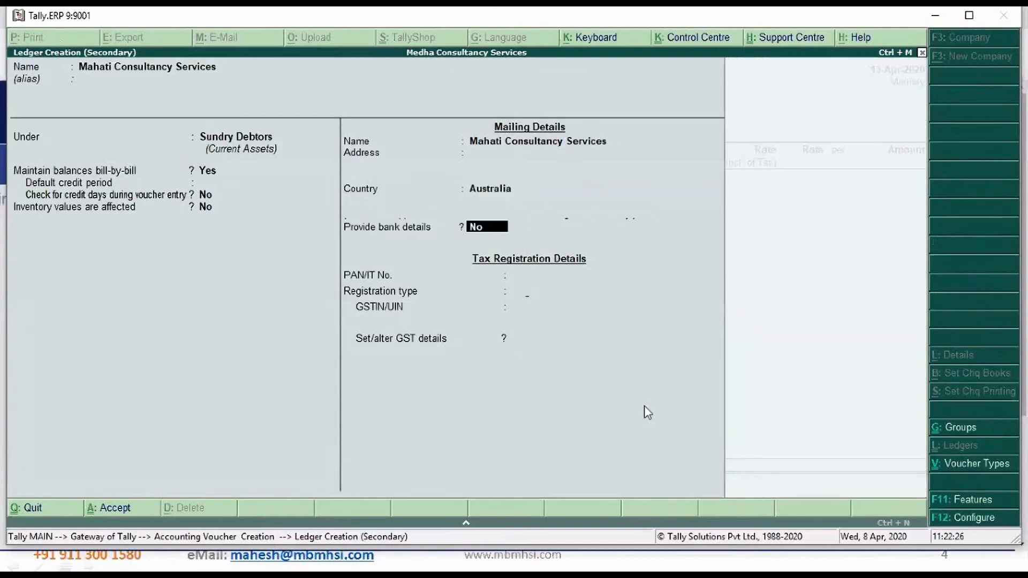
{"action": "key", "text": "Return"}
{"action": "key", "text": "Return"}
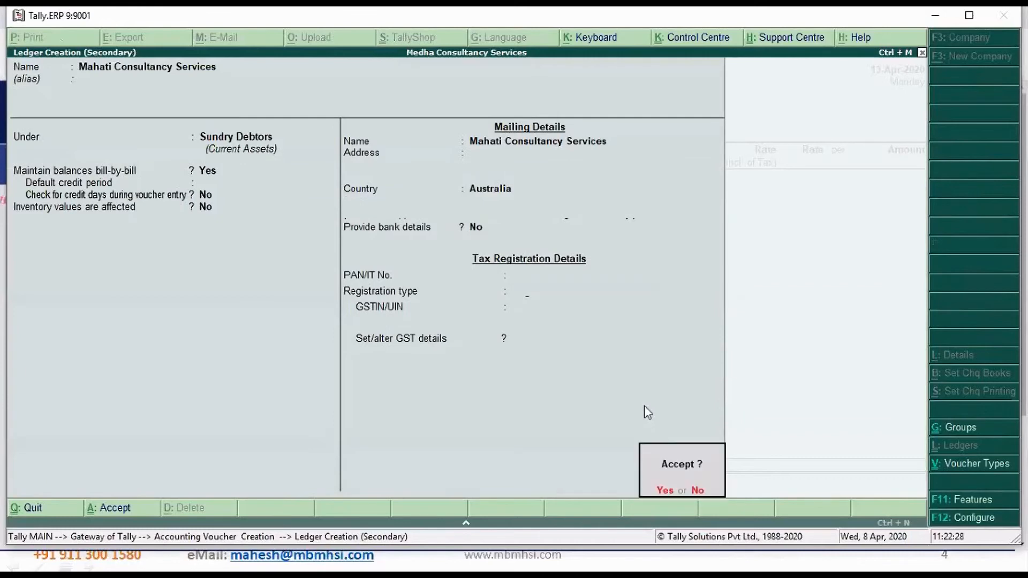
{"action": "key", "text": "Return"}
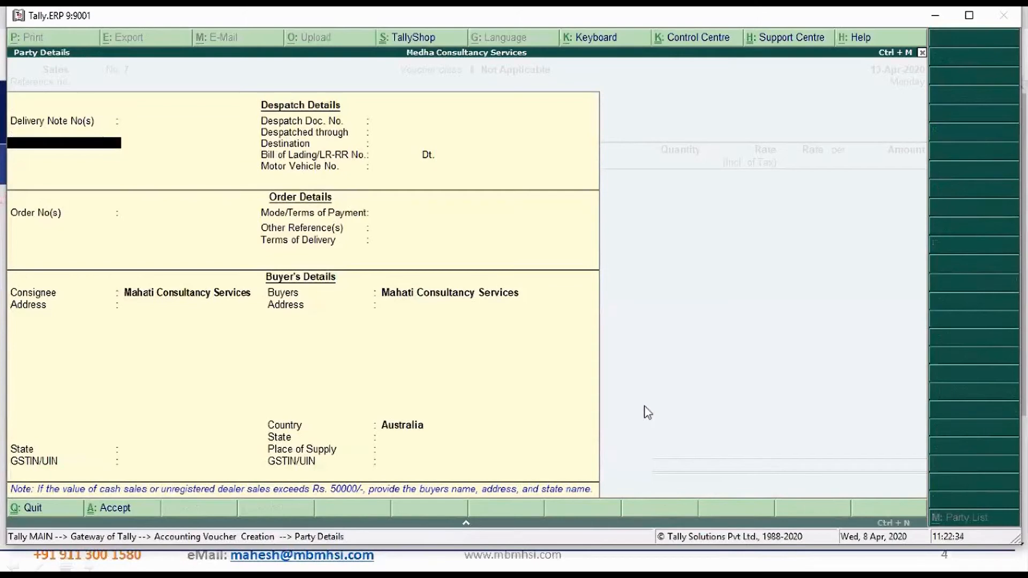
{"action": "key", "text": "ctrl+a"}
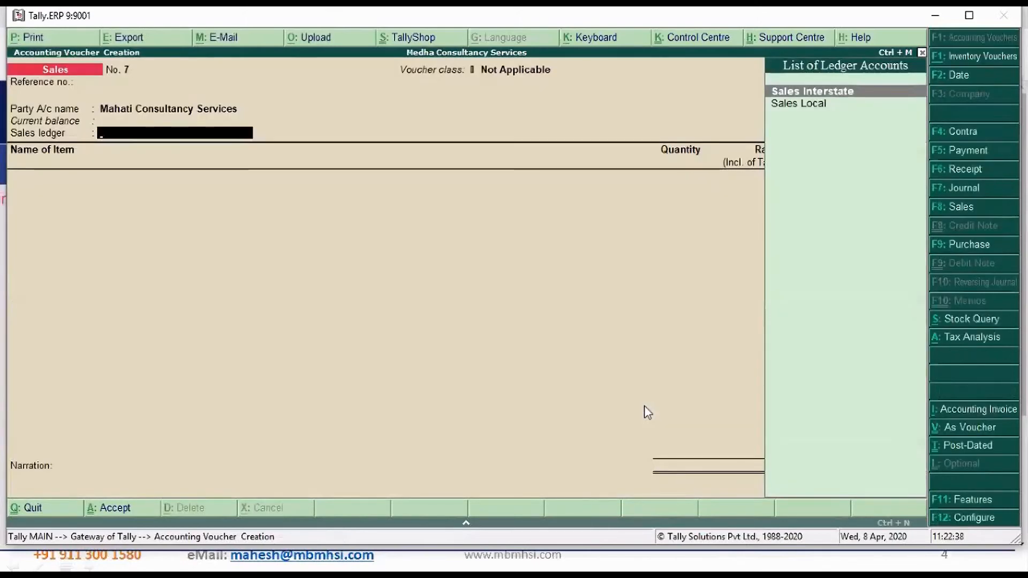
Create a sales ledger named Sales Export under Sales Accounts from the voucher
{"action": "key", "text": "alt+c"}
{"action": "type", "text": "Sales Export"}
{"action": "key", "text": "Return"}
{"action": "key", "text": "Return"}
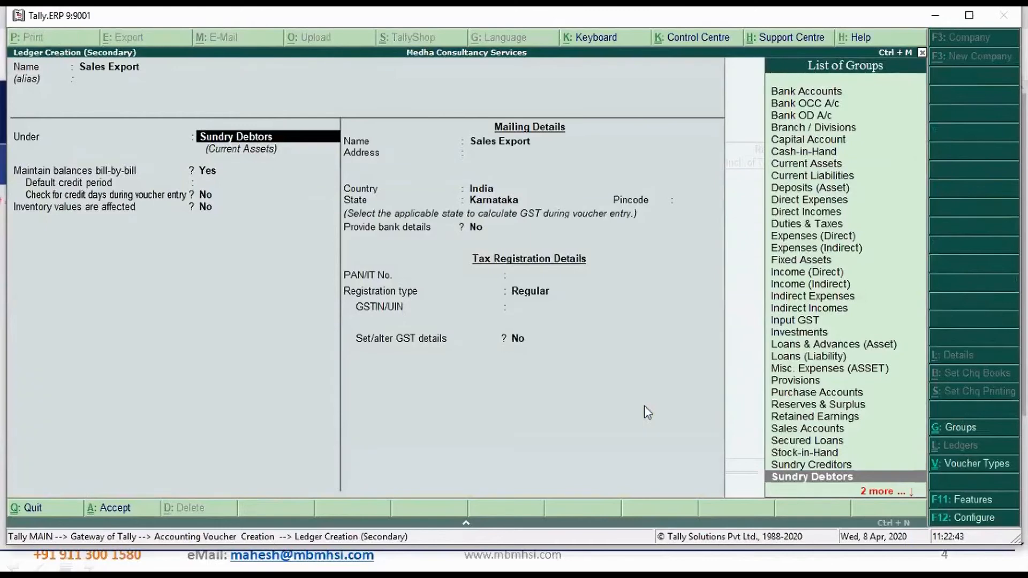
{"action": "type", "text": "sales"}
{"action": "key", "text": "Return"}
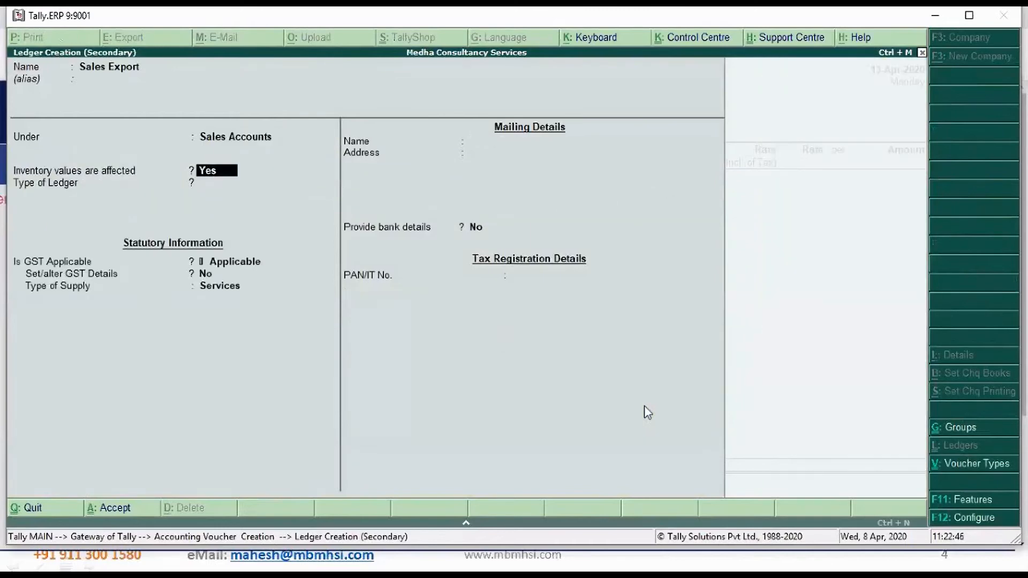
Keep inventory values affected and GST applicable for the Sales Export ledger, set its type of supply to Goods and save it
{"action": "key", "text": "Return"}
{"action": "key", "text": "Return"}
{"action": "key", "text": "Return"}
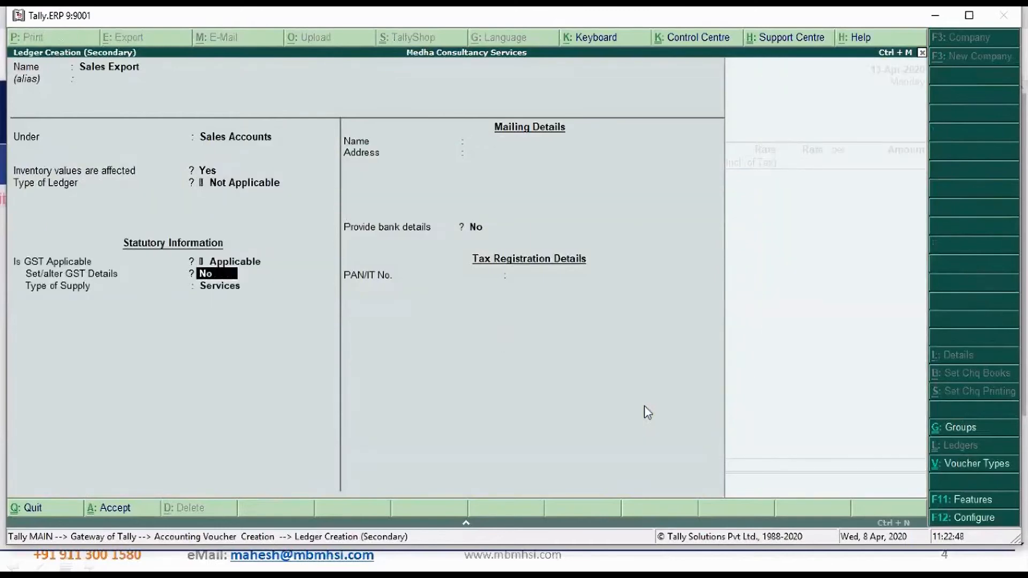
{"action": "key", "text": "Return"}
{"action": "key", "text": "Return"}
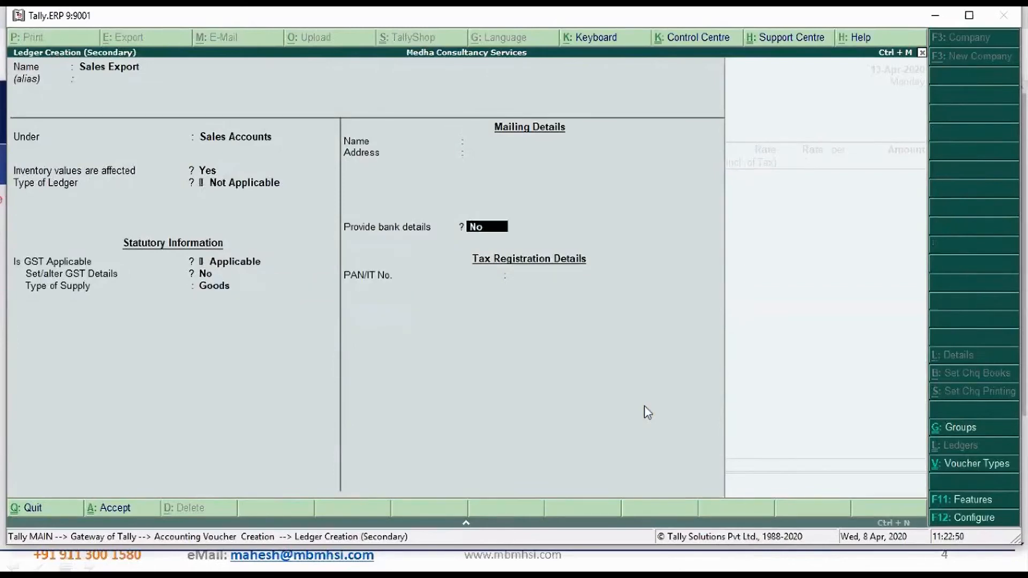
{"action": "key", "text": "Return"}
{"action": "key", "text": "Return"}
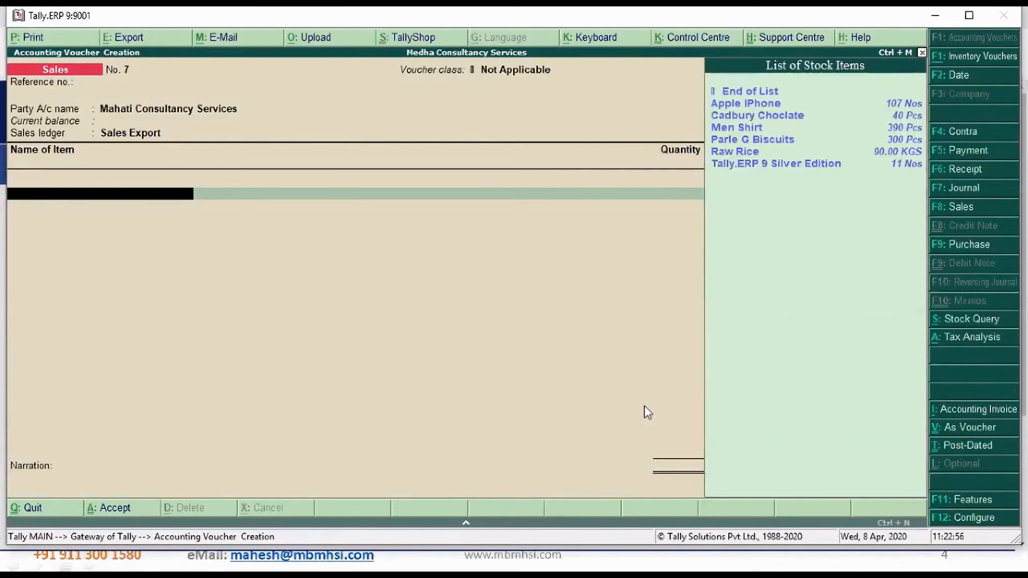
Add 100 Pcs of Men Shirt to the invoice at a rate of 1,000.00 per piece, leaving the tax-inclusive rate blank
{"action": "key", "text": "Down"}
{"action": "key", "text": "Down"}
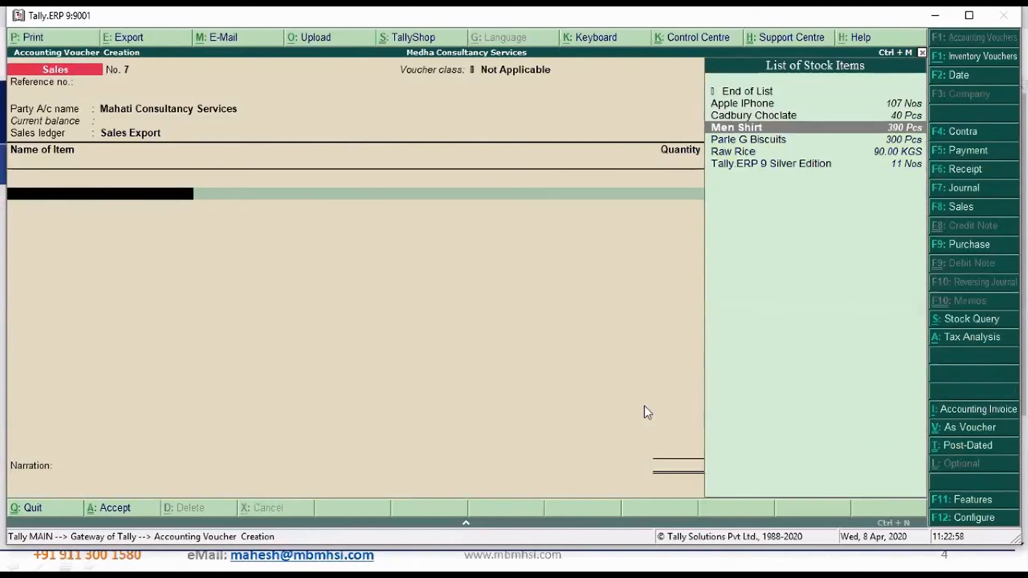
{"action": "key", "text": "Return"}
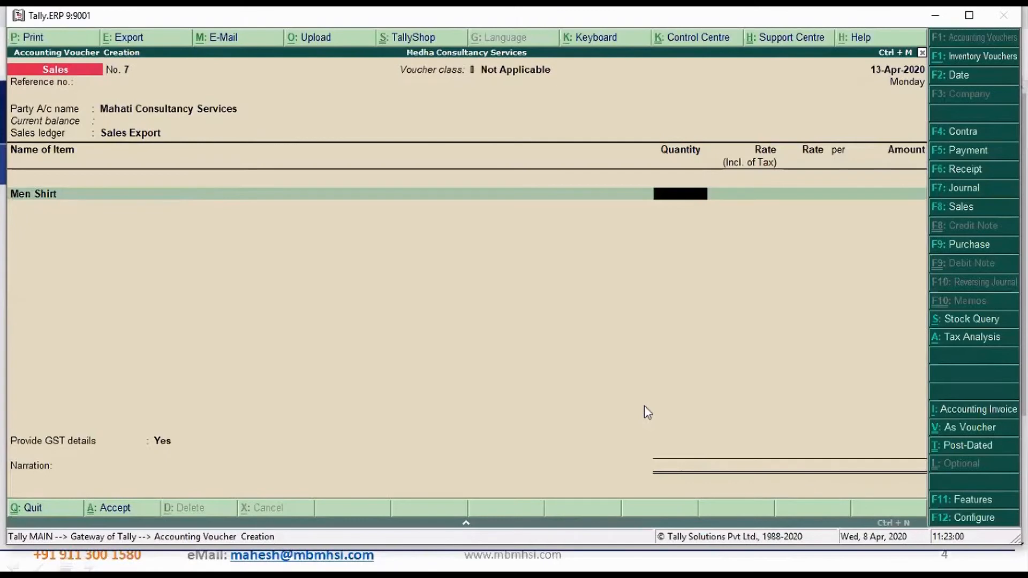
{"action": "type", "text": "100"}
{"action": "key", "text": "Return"}
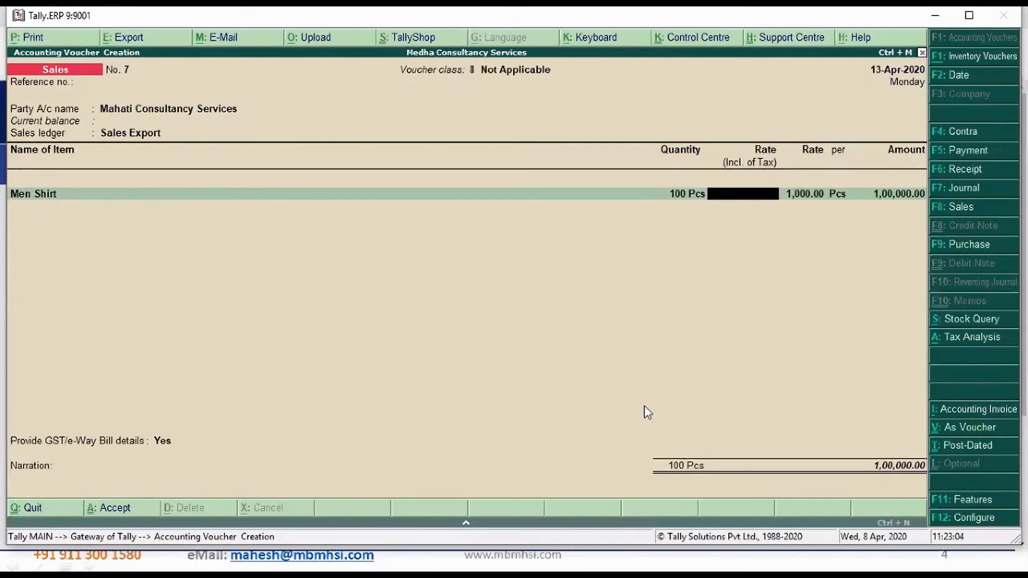
{"action": "key", "text": "Return"}
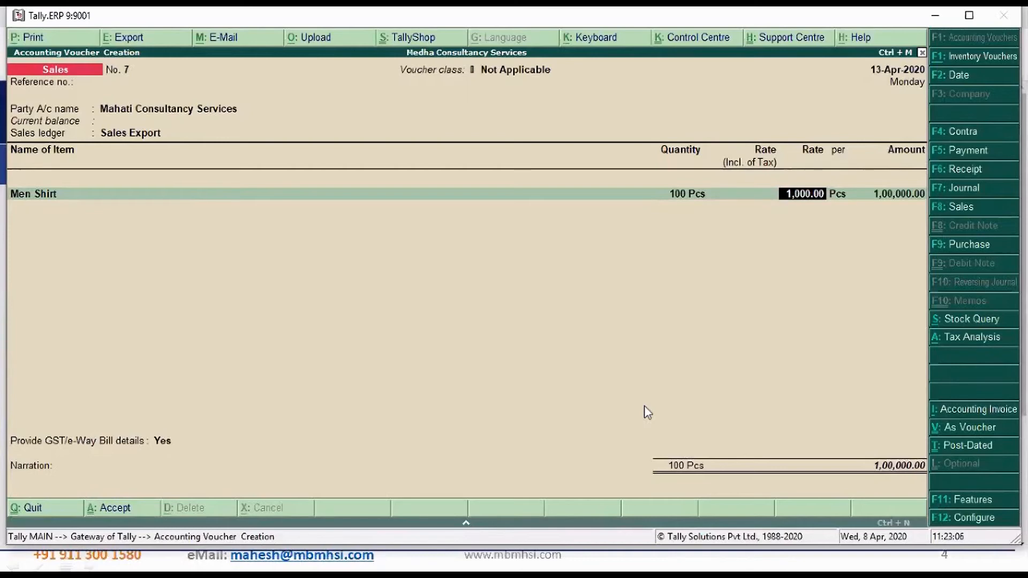
{"action": "key", "text": "Return"}
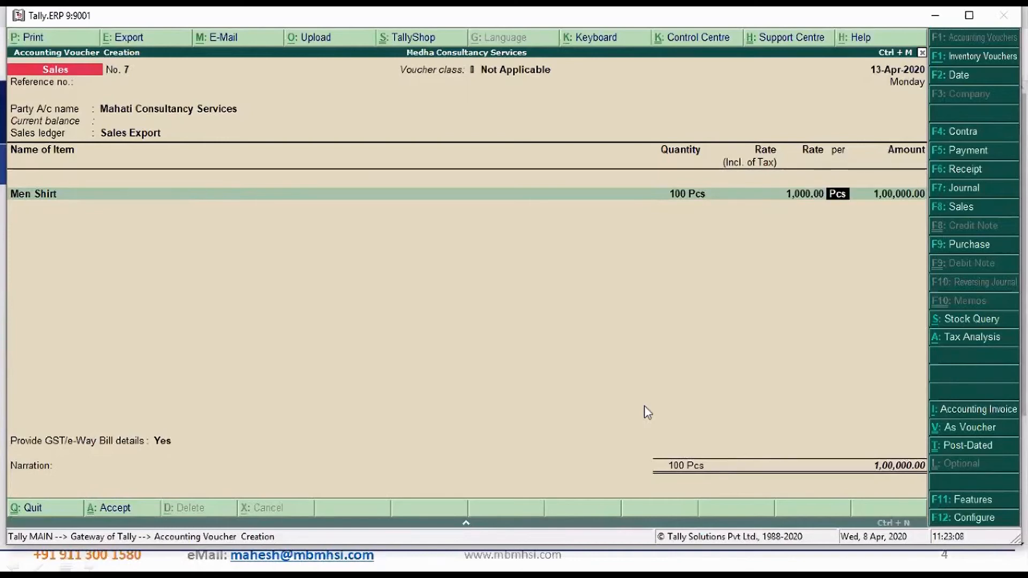
{"action": "key", "text": "Return"}
End the item list and add the Output IGST ledger with its calculated tax amount
{"action": "key", "text": "Return"}
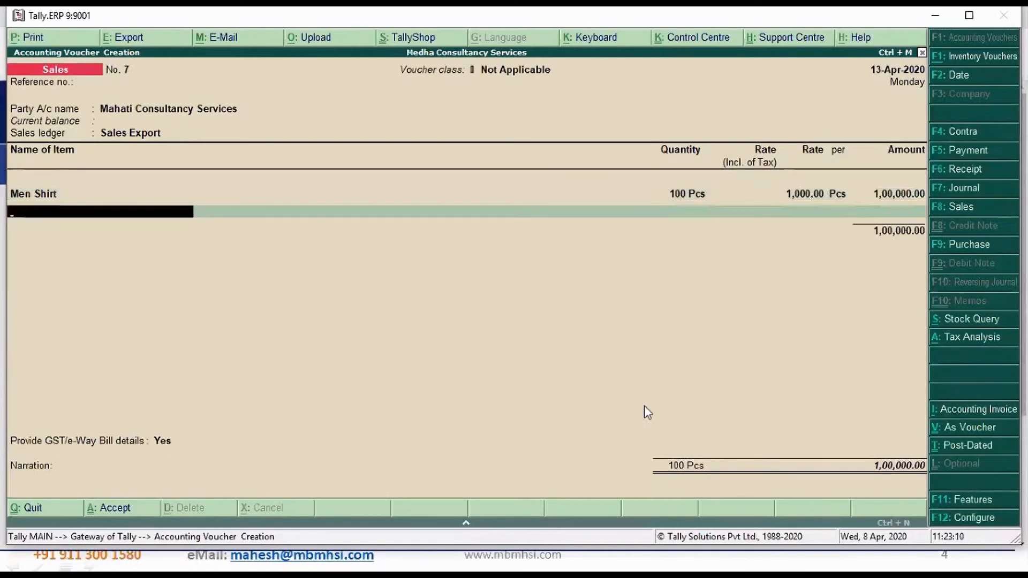
{"action": "key", "text": "Return"}
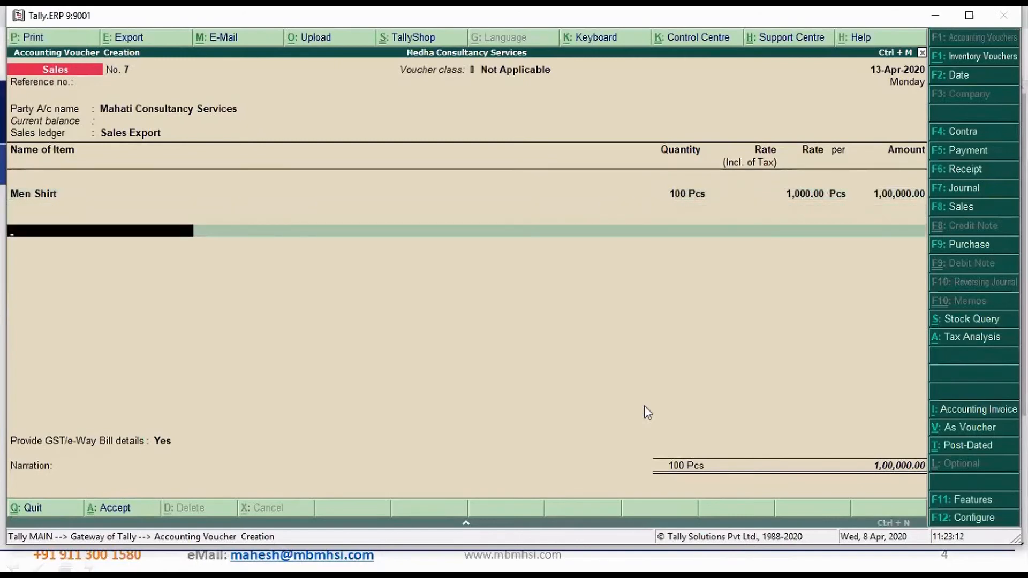
{"action": "type", "text": "Ou"}
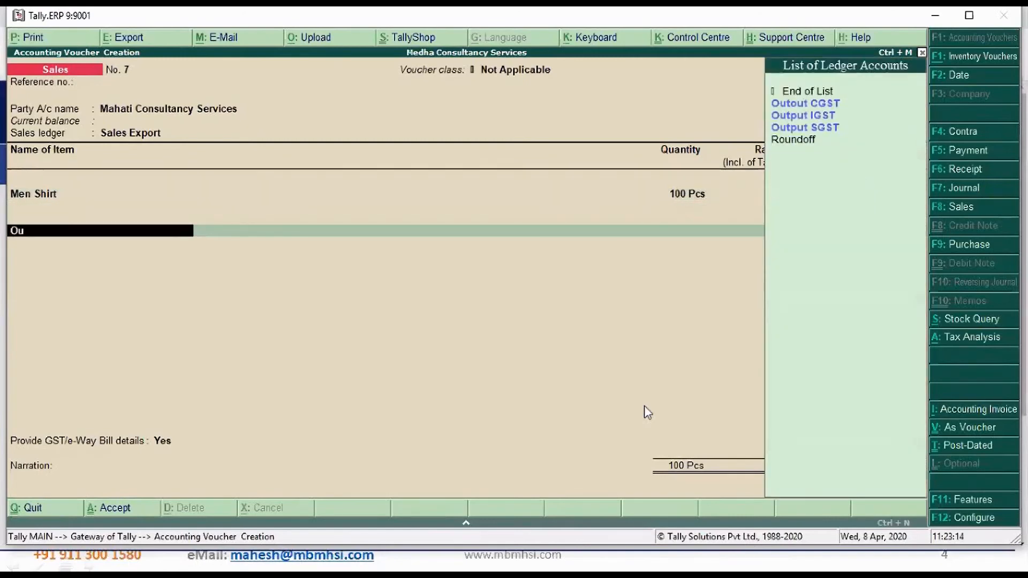
{"action": "key", "text": "Down"}
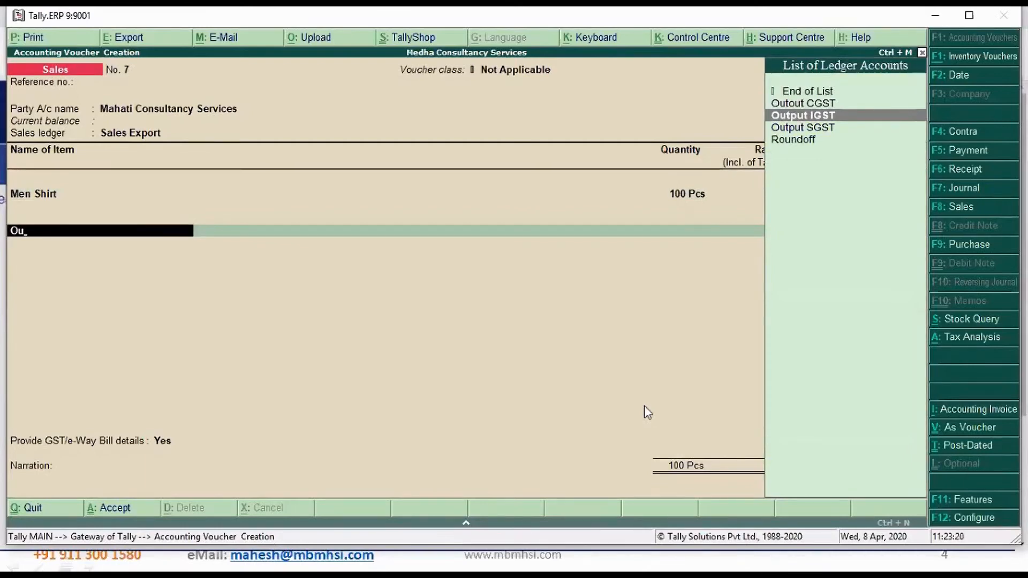
{"action": "key", "text": "Return"}
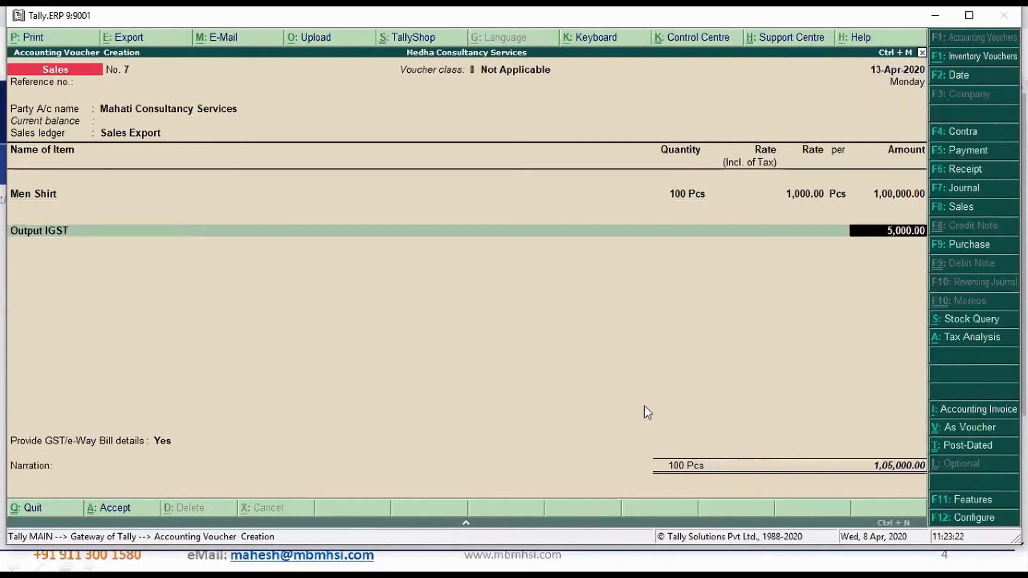
{"action": "key", "text": "Return"}
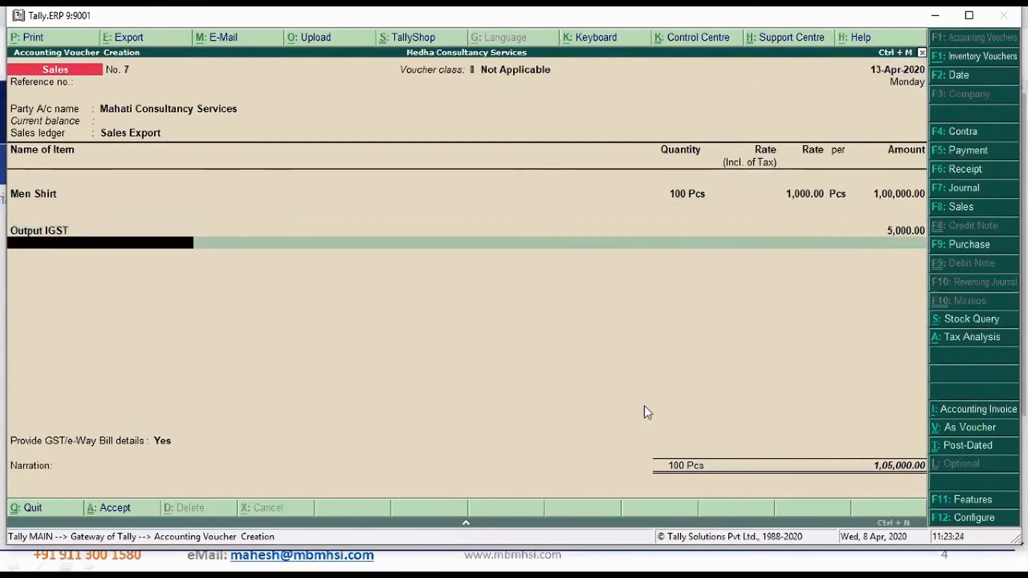
End the tax ledger list and set the option for providing GST/e-Way Bill details to No
{"action": "key", "text": "Return"}
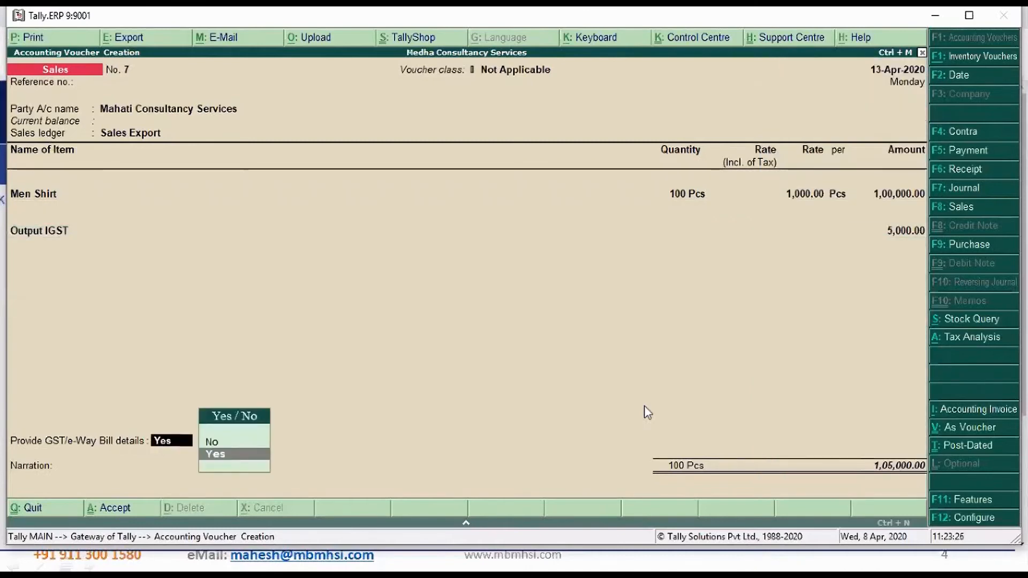
{"action": "key", "text": "Up"}
{"action": "key", "text": "Return"}
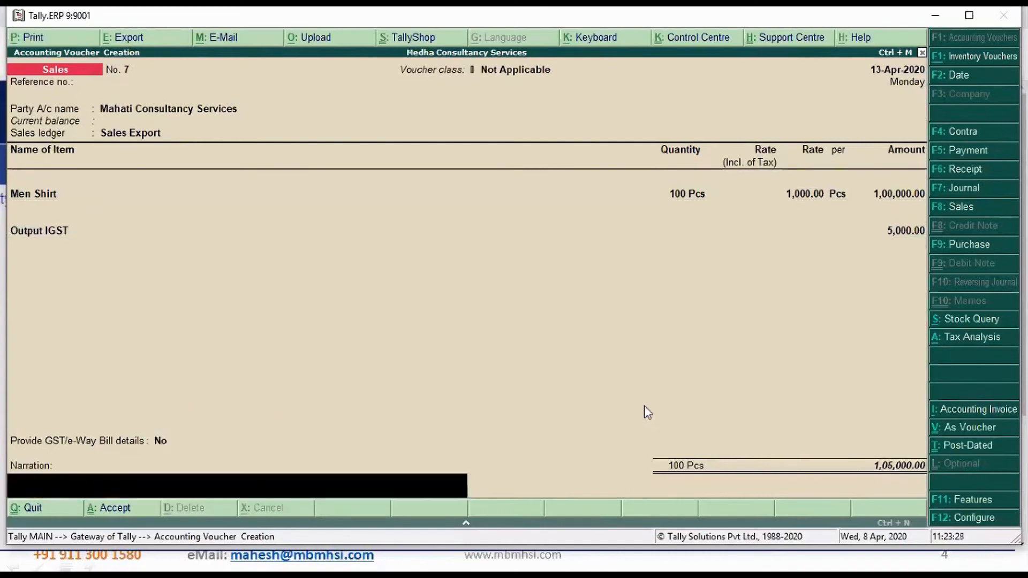
{"action": "type", "text": "Being expor"}
{"action": "key", "text": "Escape"}
Go back to the invoice's Output IGST line and start creating a ledger named Custom Duty without an alias
{"action": "key", "text": "BackSpace"}
{"action": "key", "text": "BackSpace"}
{"action": "key", "text": "BackSpace"}
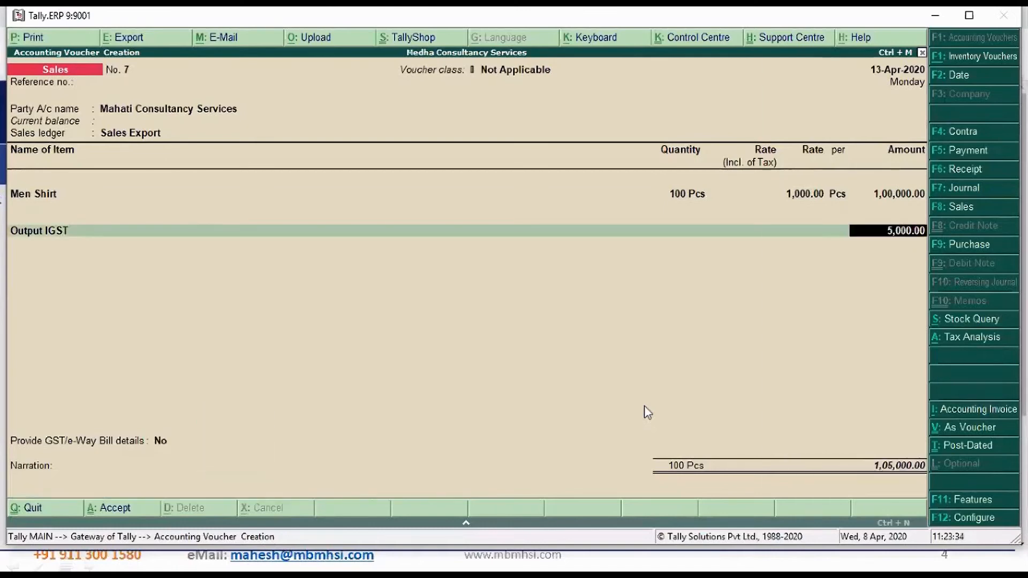
{"action": "key", "text": "BackSpace"}
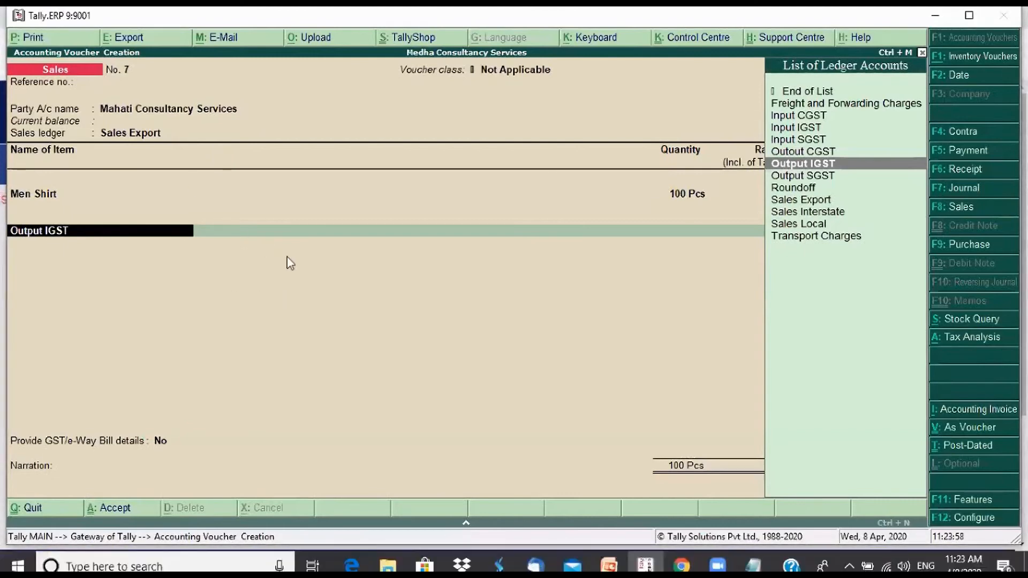
{"action": "key", "text": "alt+c"}
{"action": "type", "text": "Custom Duty"}
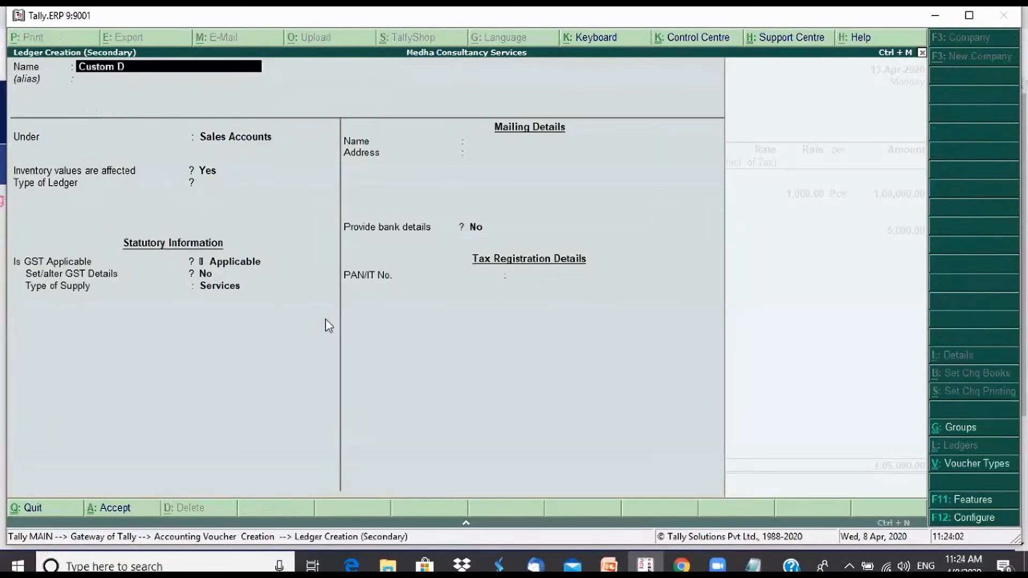
{"action": "key", "text": "Return"}
{"action": "key", "text": "Return"}
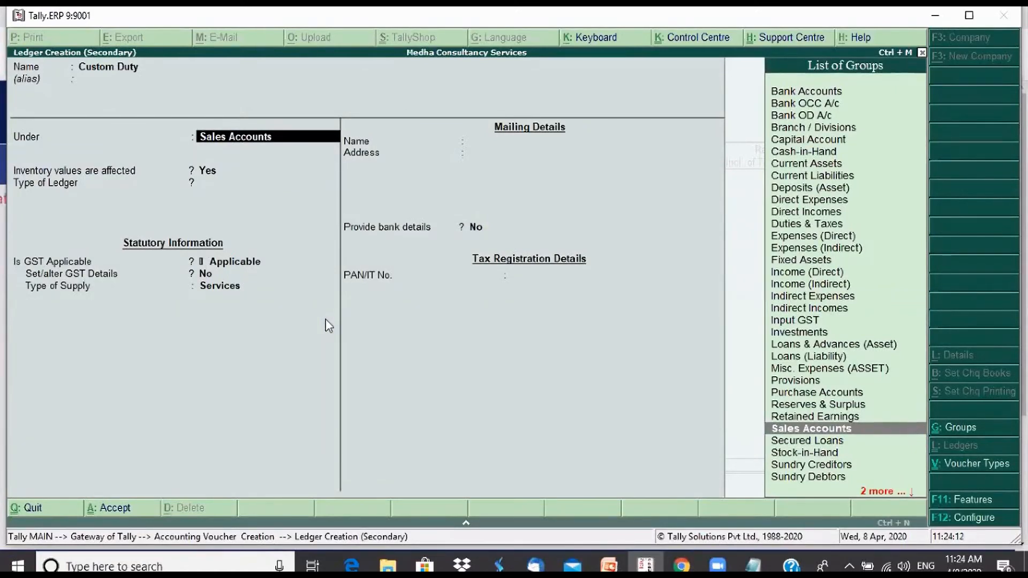
Place the Custom Duty ledger under the Indirect Incomes group
{"action": "type", "text": "E"}
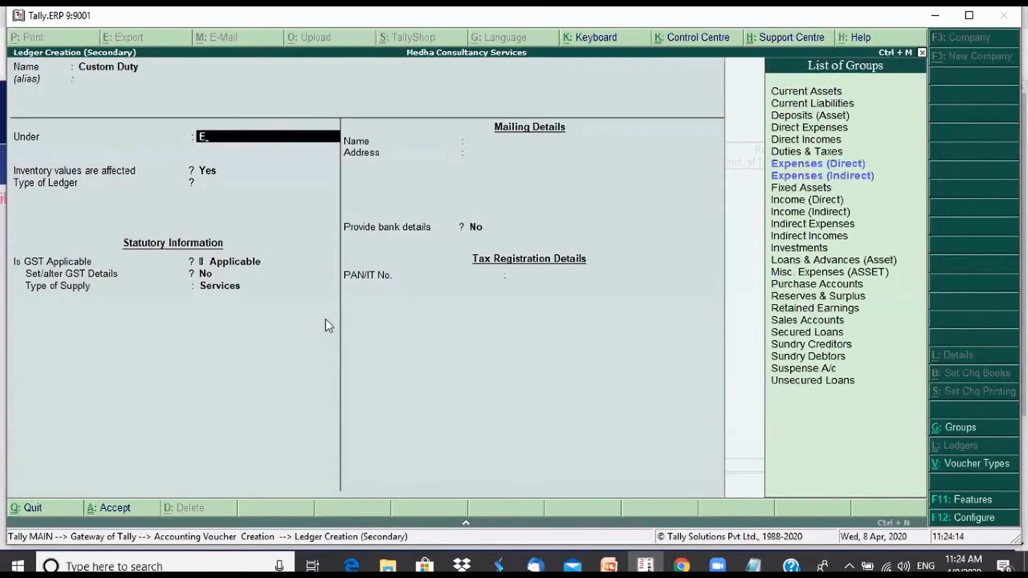
{"action": "key", "text": "Down"}
{"action": "key", "text": "BackSpace"}
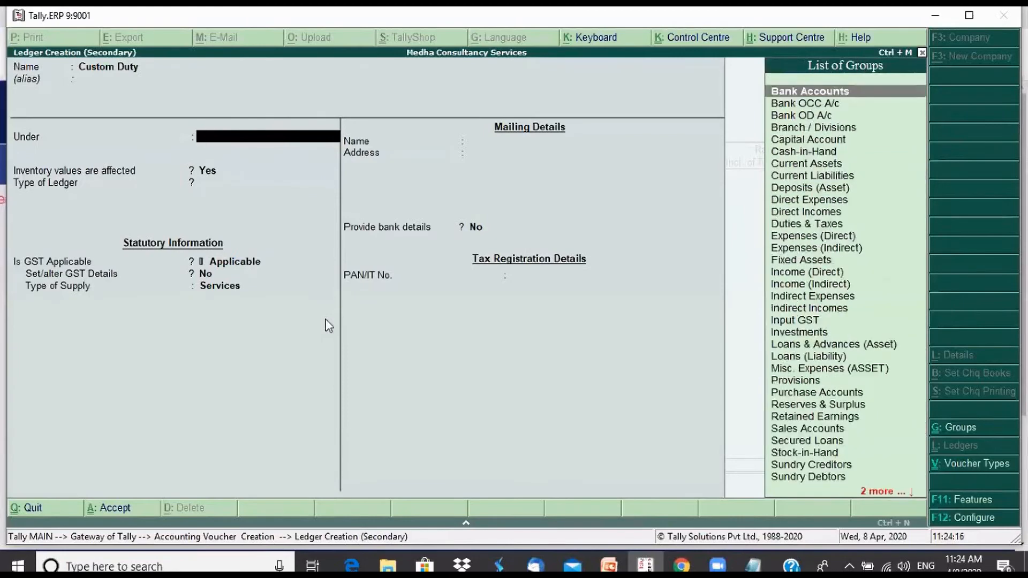
{"action": "type", "text": "In"}
{"action": "key", "text": "Down"}
{"action": "key", "text": "Down"}
{"action": "key", "text": "Down"}
{"action": "key", "text": "Down"}
{"action": "key", "text": "Down"}
{"action": "key", "text": "Up"}
{"action": "key", "text": "Up"}
{"action": "key", "text": "Up"}
{"action": "key", "text": "Up"}
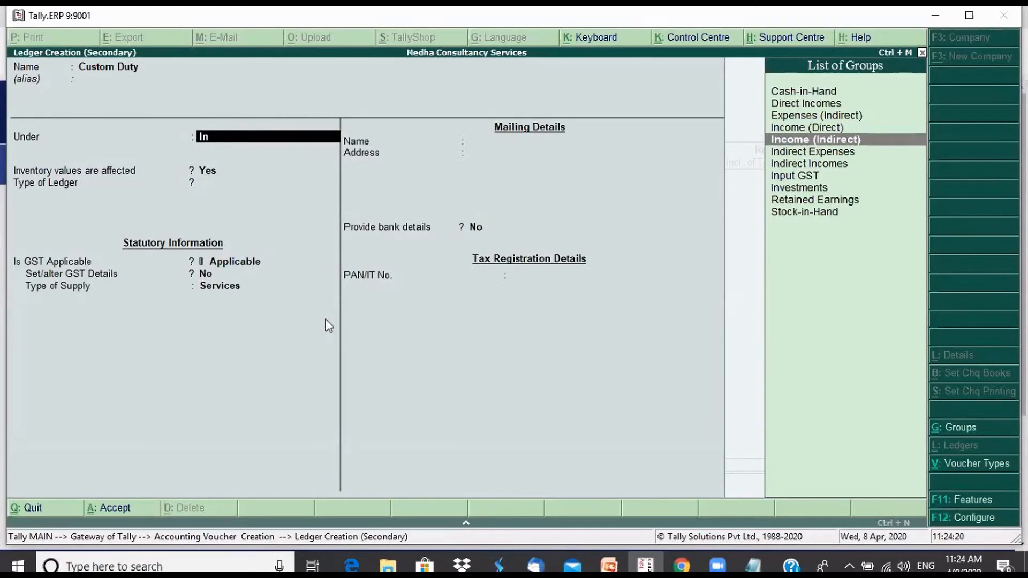
{"action": "key", "text": "Down"}
{"action": "key", "text": "Down"}
{"action": "key", "text": "Return"}
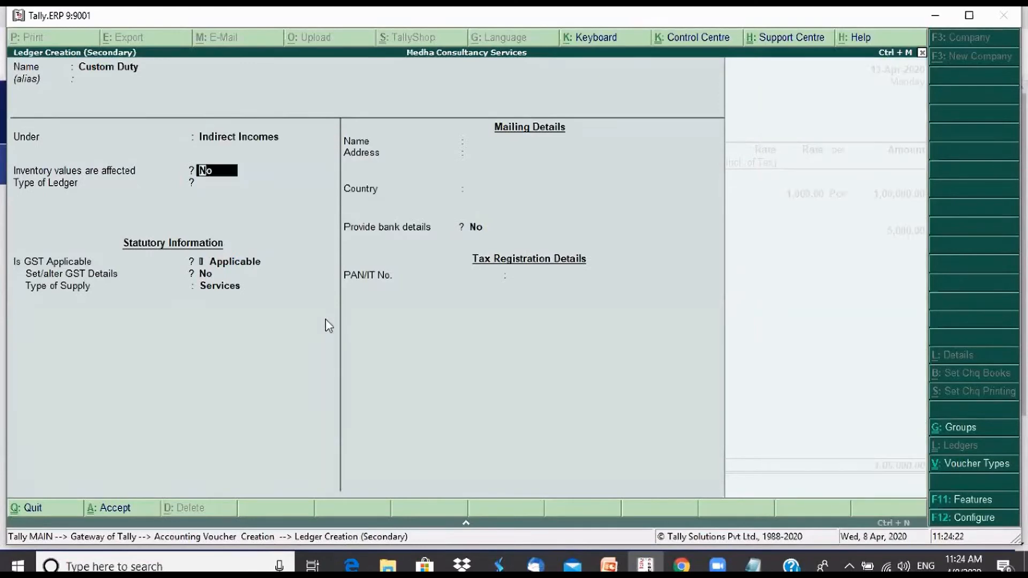
Keep inventory values unaffected for Custom Duty, and set its type of ledger and GST applicability to Not Applicable
{"action": "key", "text": "Return"}
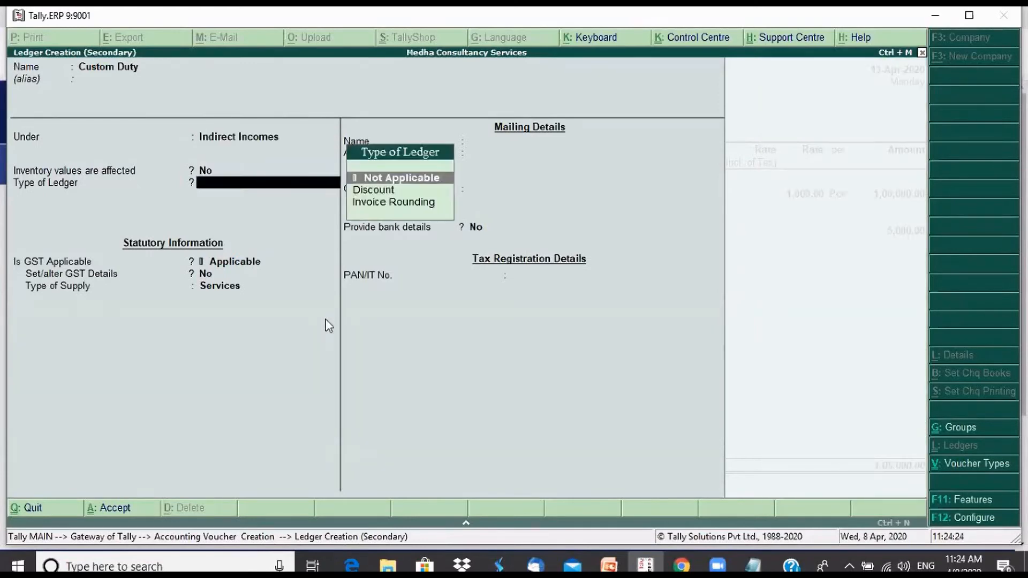
{"action": "key", "text": "Return"}
{"action": "key", "text": "Return"}
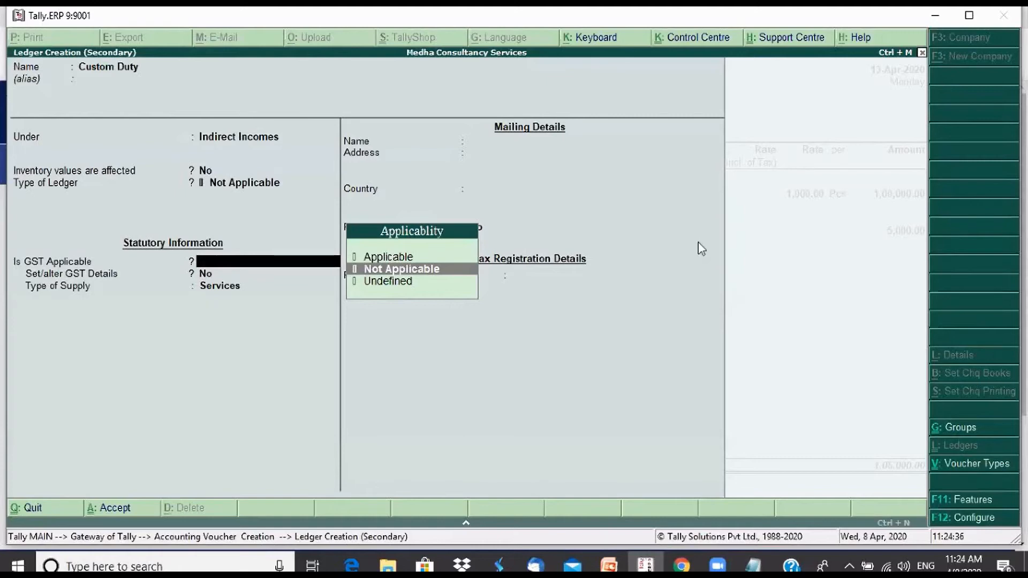
{"action": "key", "text": "Return"}
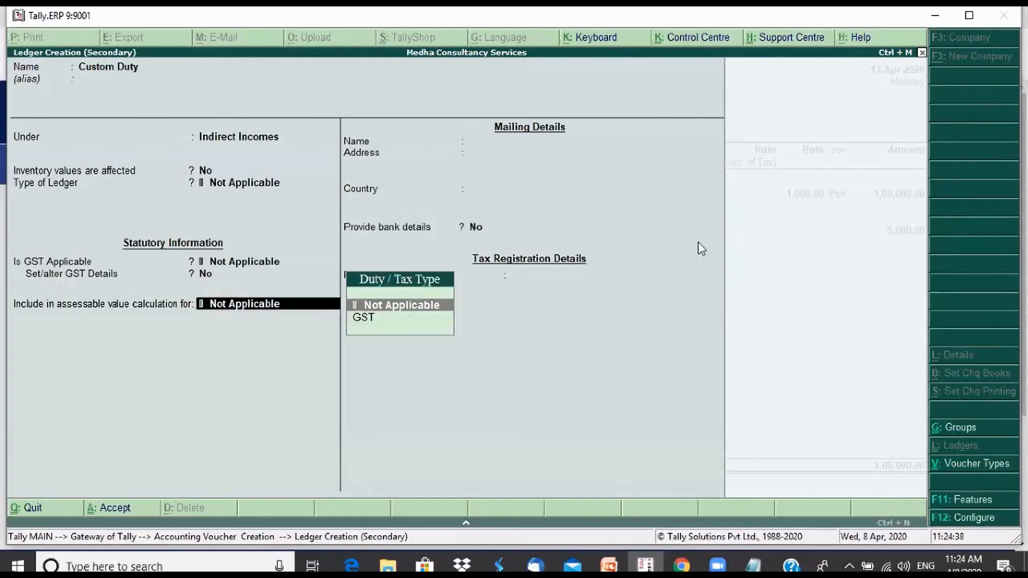
Return to the Custom Duty ledger's group and set it to Indirect Expenses
{"action": "key", "text": "BackSpace"}
{"action": "key", "text": "BackSpace"}
{"action": "key", "text": "BackSpace"}
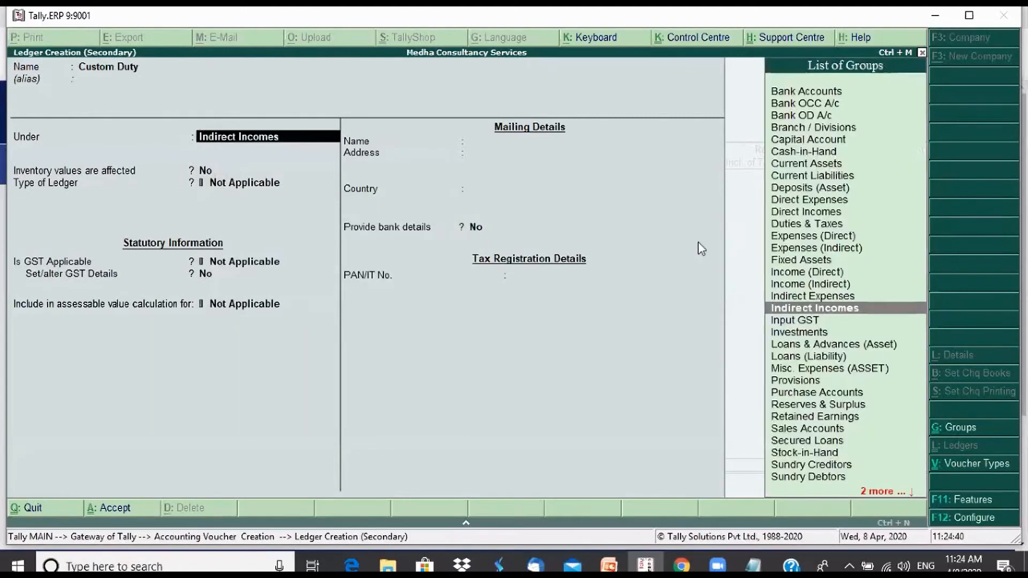
{"action": "type", "text": "E"}
{"action": "key", "text": "Down"}
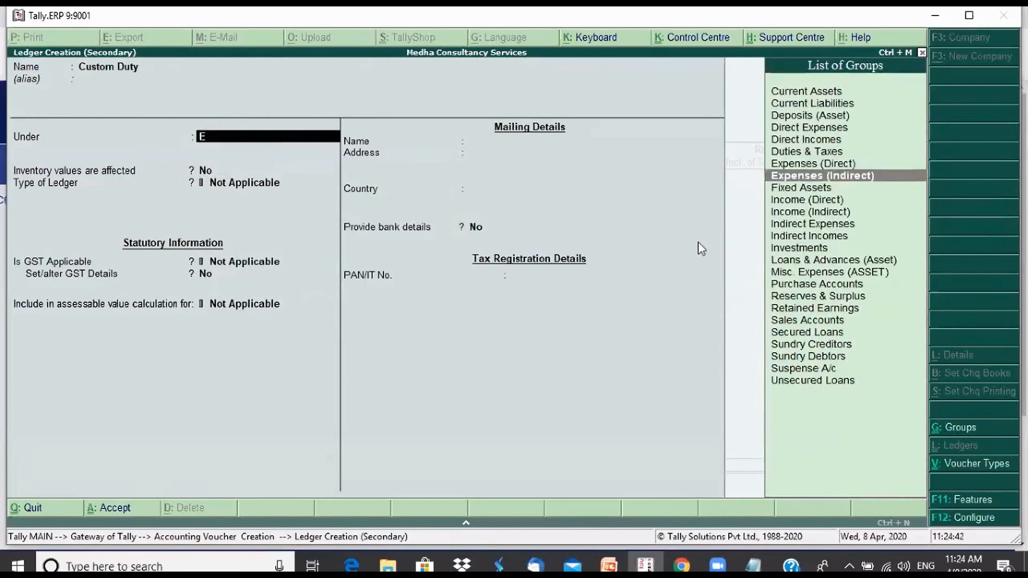
{"action": "key", "text": "Return"}
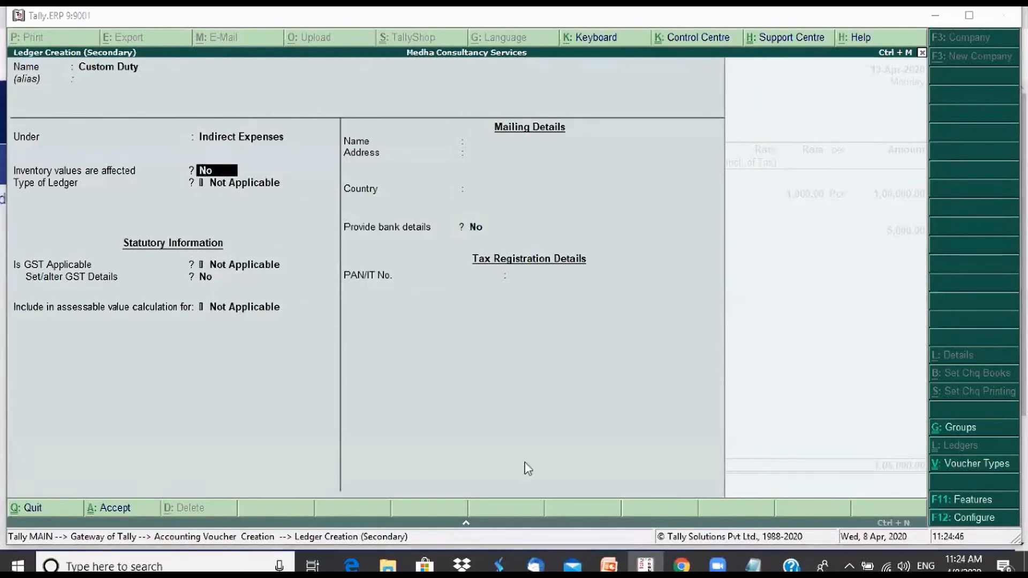
Keep the type of ledger and assessable value calculation as Not Applicable and save the Custom Duty ledger
{"action": "left_click", "coordinate": [213, 182]}
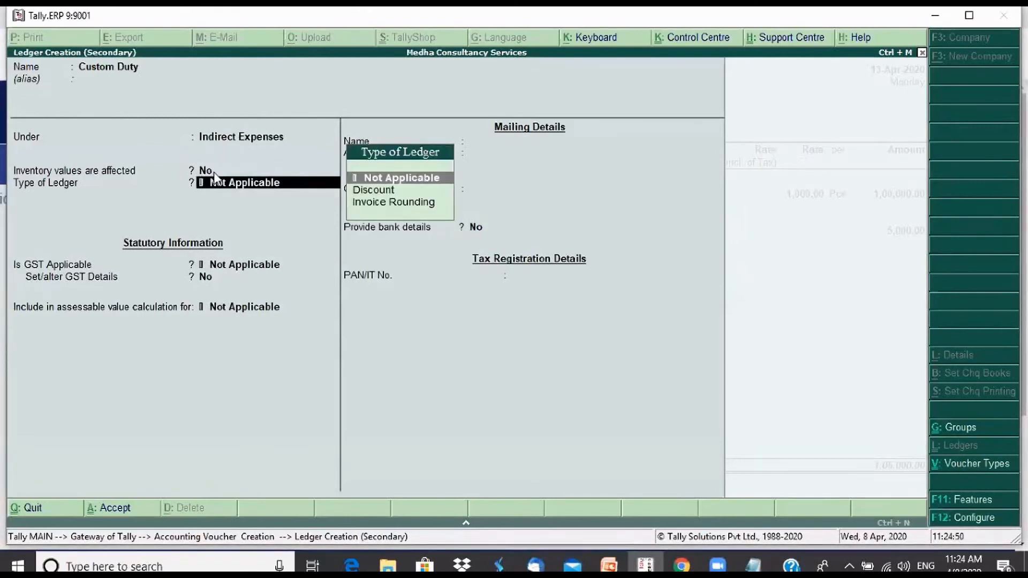
{"action": "key", "text": "Return"}
{"action": "key", "text": "Return"}
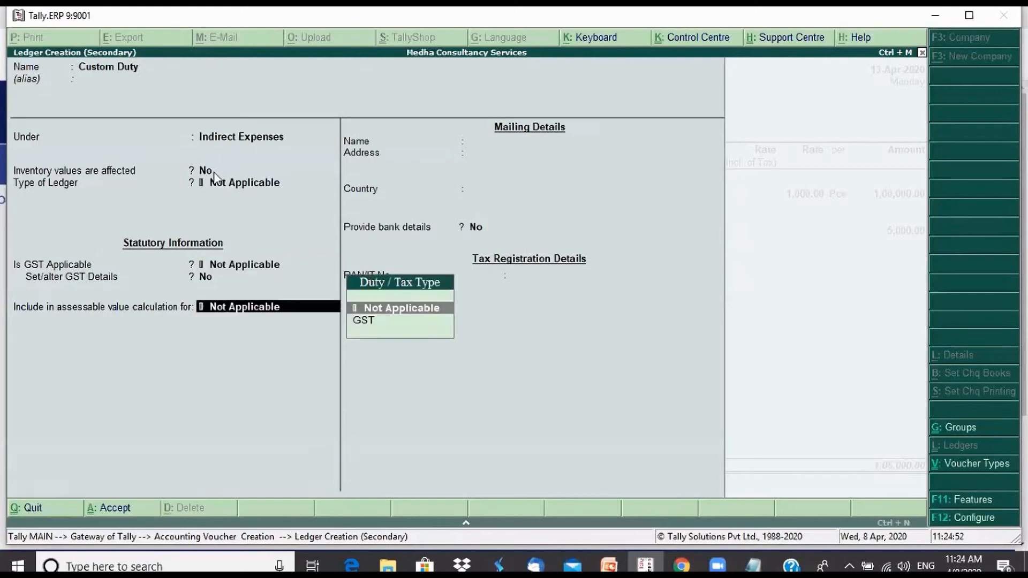
{"action": "key", "text": "Return"}
{"action": "key", "text": "Return"}
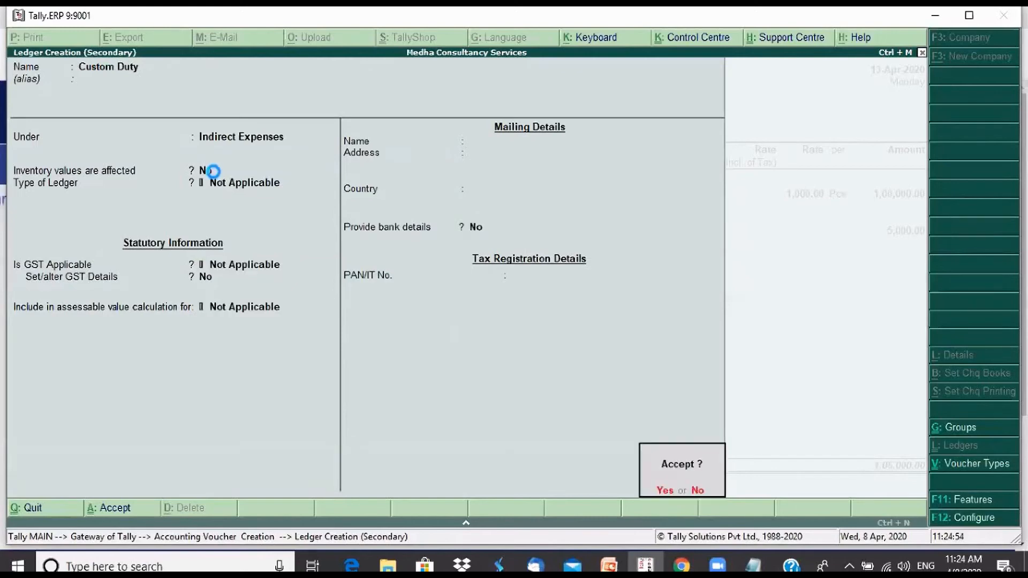
{"action": "key", "text": "Return"}
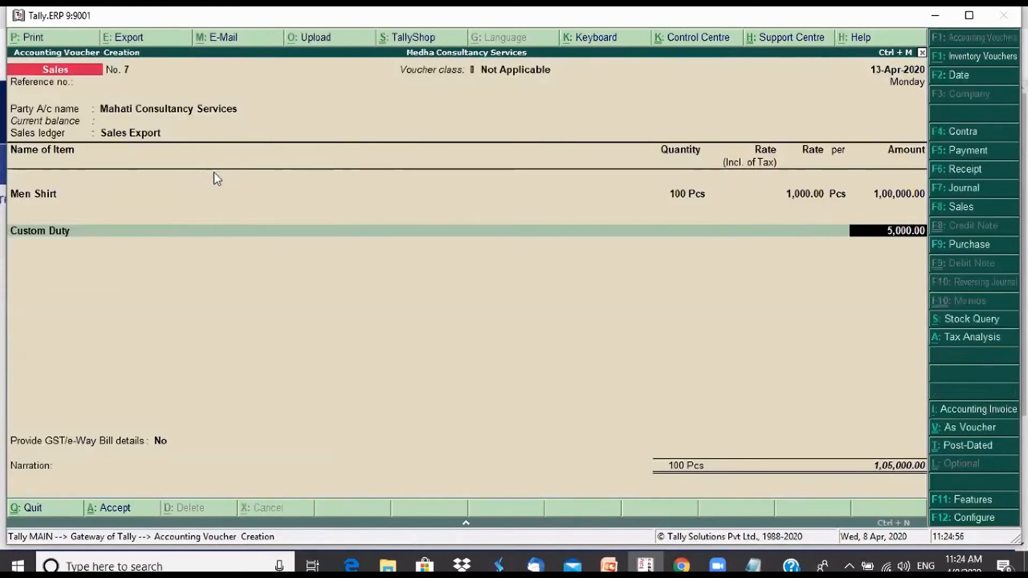
Accept 5,000.00 for Custom Duty, add the Output IGST ledger with its calculated tax and end the ledger list
{"action": "key", "text": "Return"}
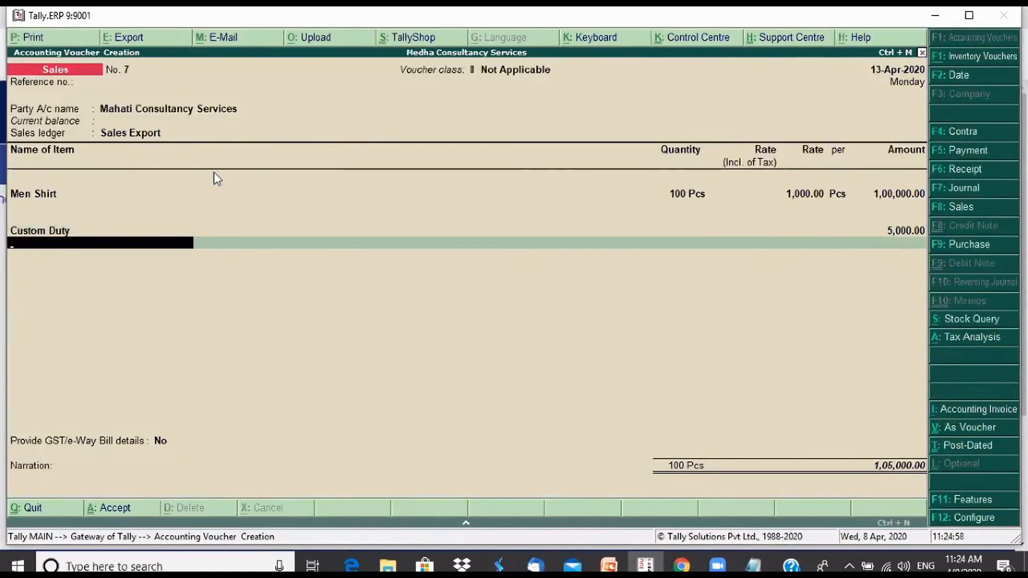
{"action": "type", "text": "Out"}
{"action": "key", "text": "Down"}
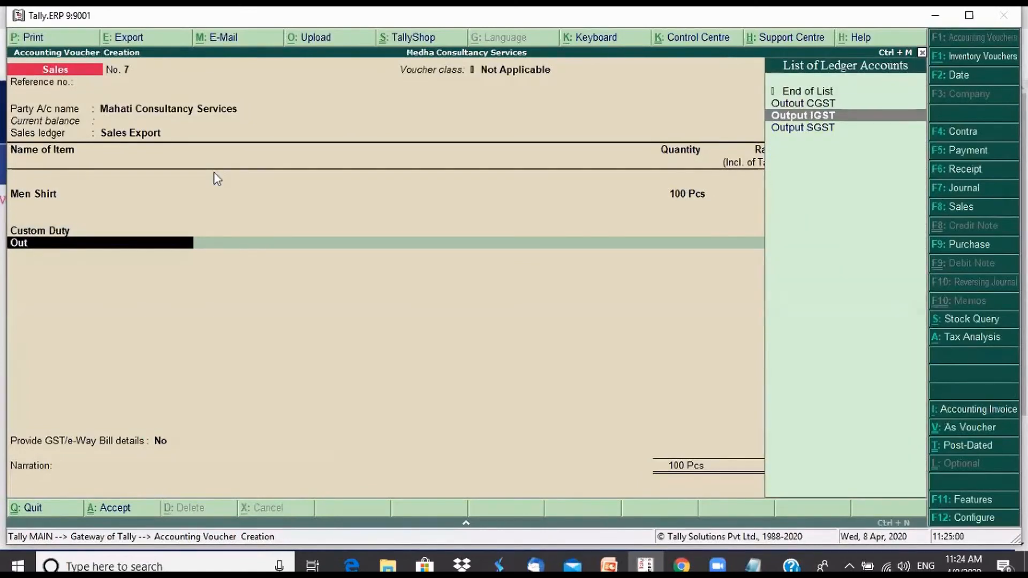
{"action": "key", "text": "Return"}
{"action": "key", "text": "Return"}
Keep GST/e-Way Bill details at No, leave the narration blank and save the sales invoice
{"action": "key", "text": "Return"}
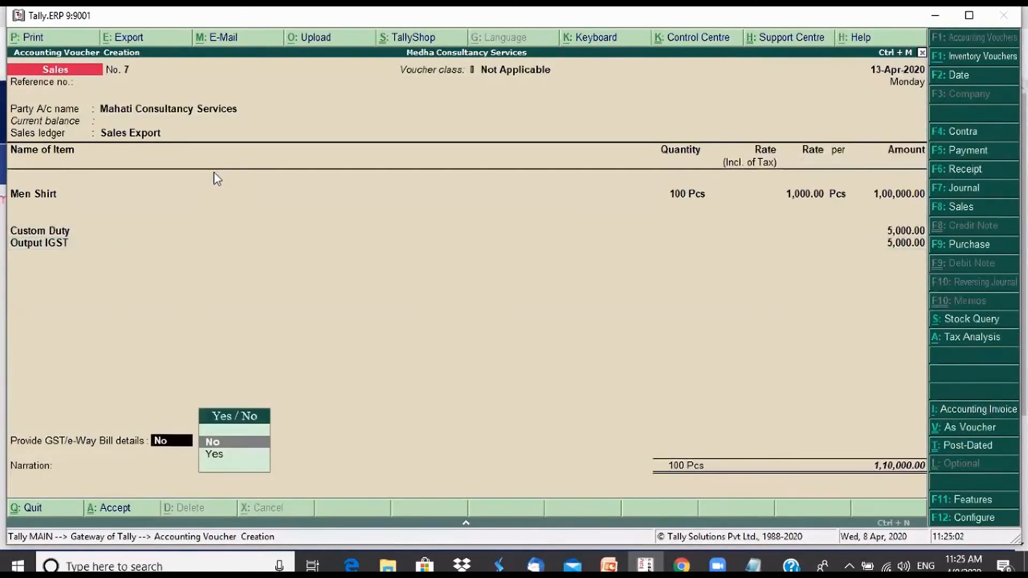
{"action": "key", "text": "Return"}
{"action": "key", "text": "Return"}
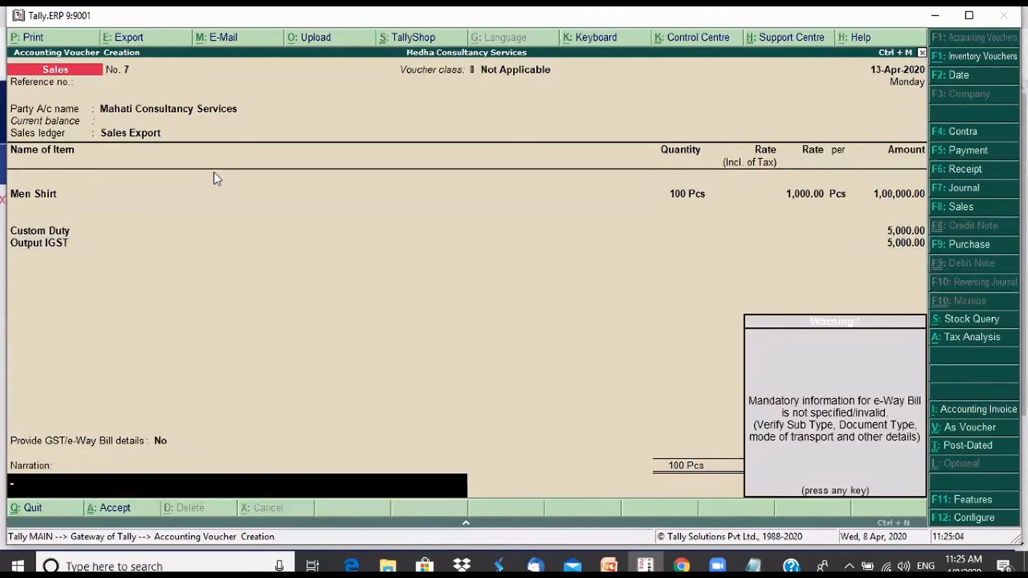
{"action": "key", "text": "Return"}
{"action": "key", "text": "Return"}
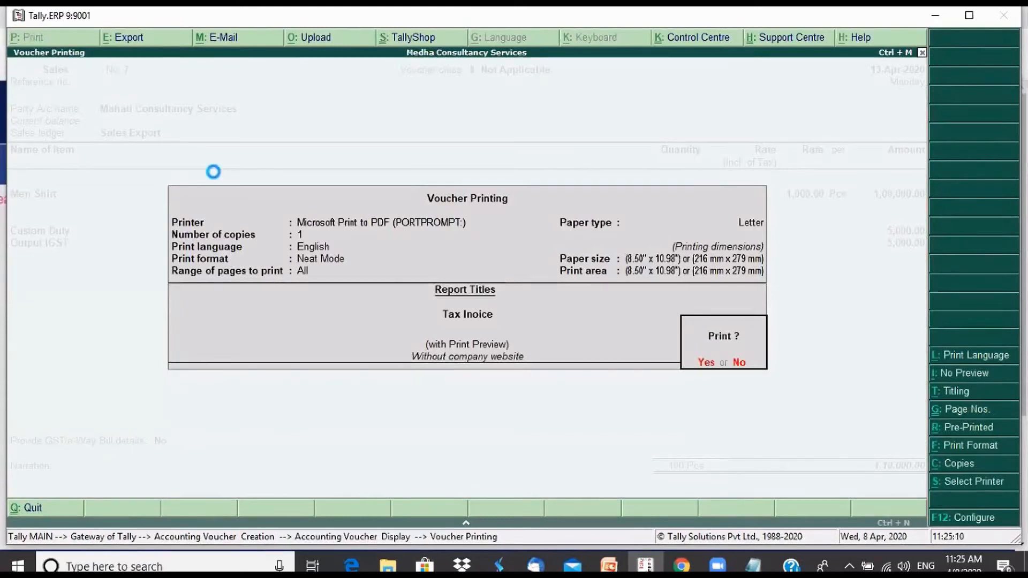
Preview the printed tax invoice enlarged and examine its export heading, item, duty and tax details
{"action": "key", "text": "Return"}
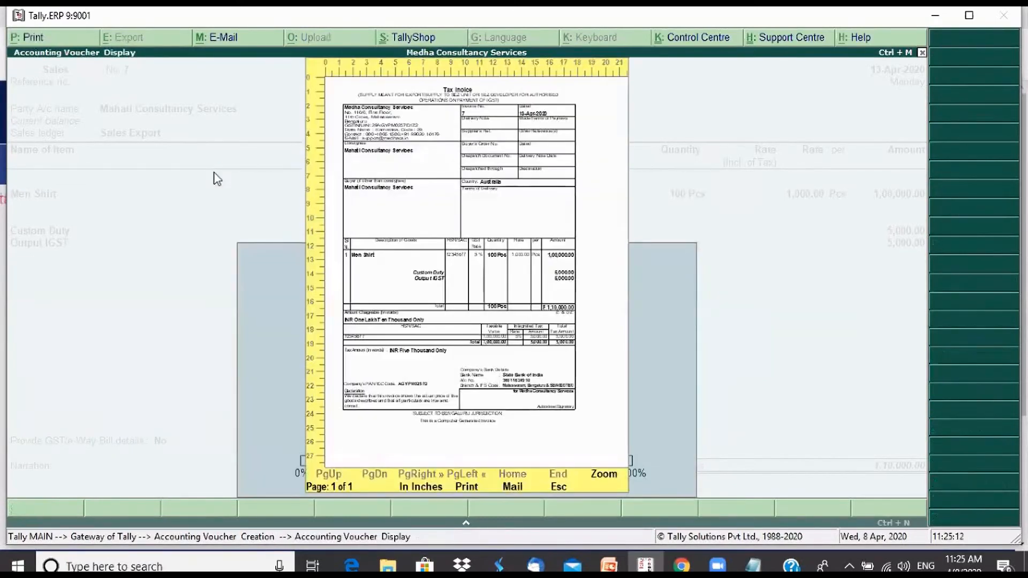
{"action": "key", "text": "alt+z"}
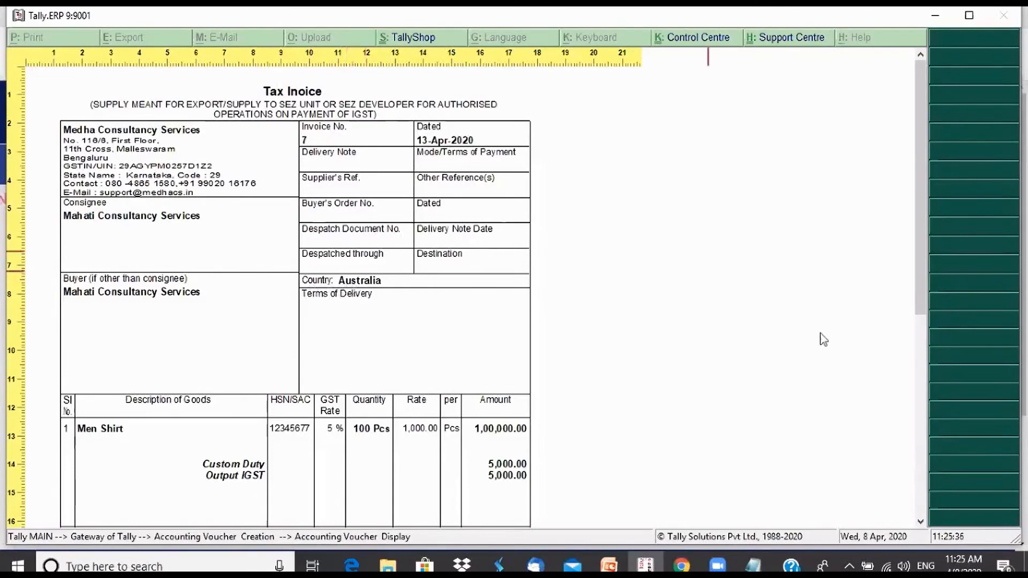
{"action": "left_click_drag", "start_coordinate": [921, 274], "coordinate": [933, 440]}
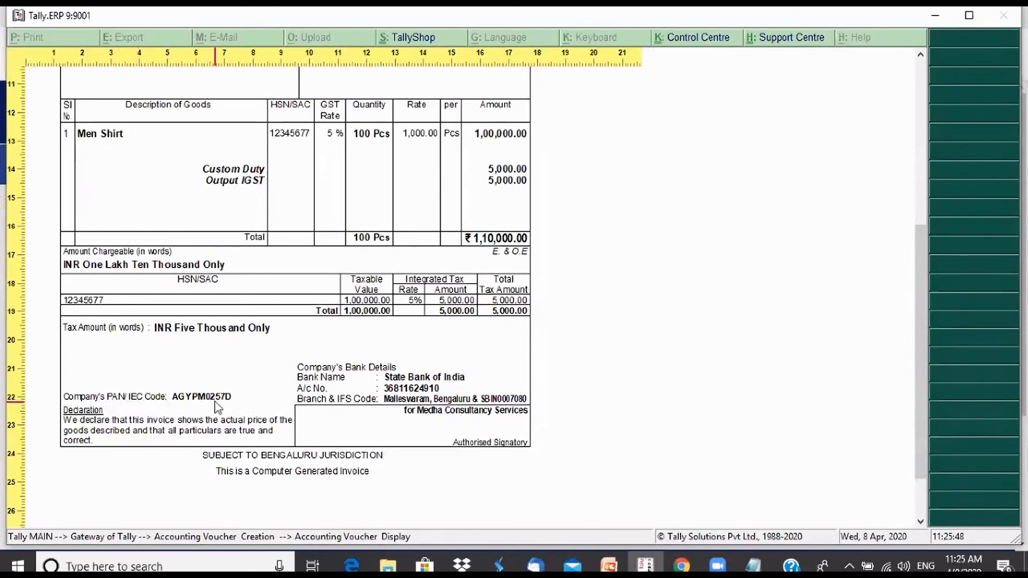
{"action": "left_click_drag", "start_coordinate": [924, 403], "coordinate": [917, 219]}
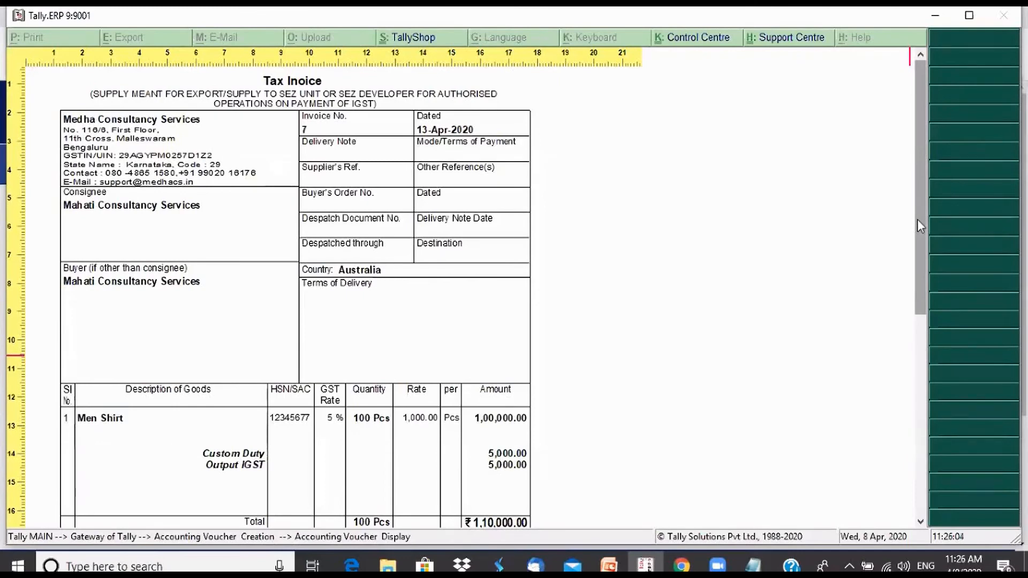
Close the invoice preview, quit voucher entry and open the GSTR-1 report
{"action": "key", "text": "Escape"}
{"action": "key", "text": "Escape"}
{"action": "key", "text": "Escape"}
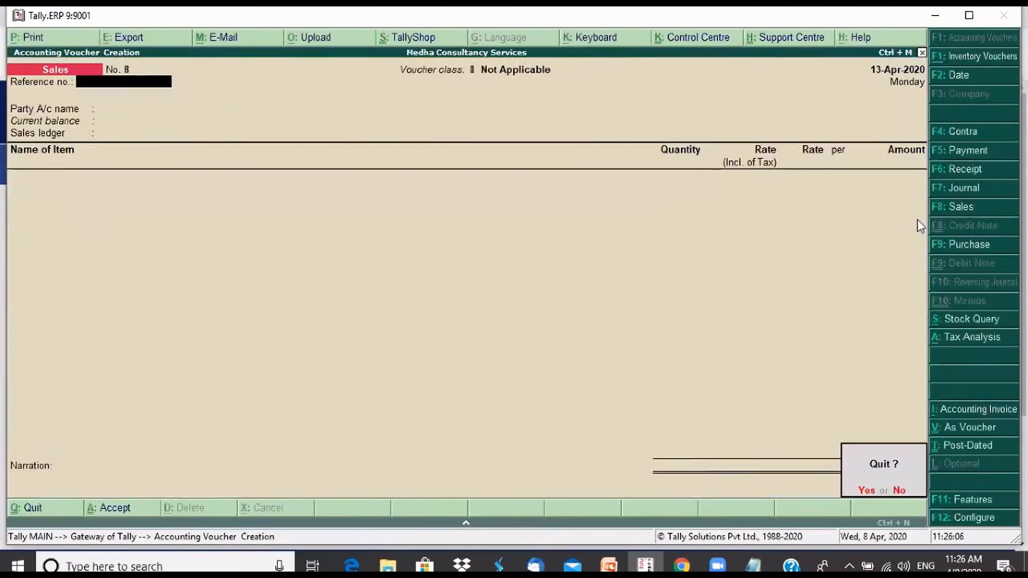
{"action": "key", "text": "y"}
{"action": "key", "text": "d"}
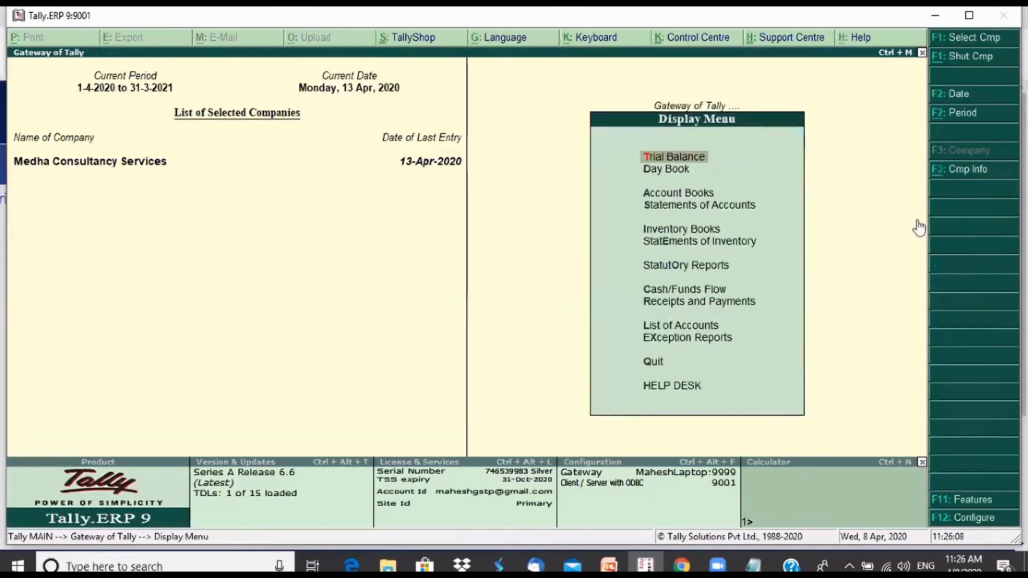
{"action": "key", "text": "o"}
{"action": "key", "text": "g"}
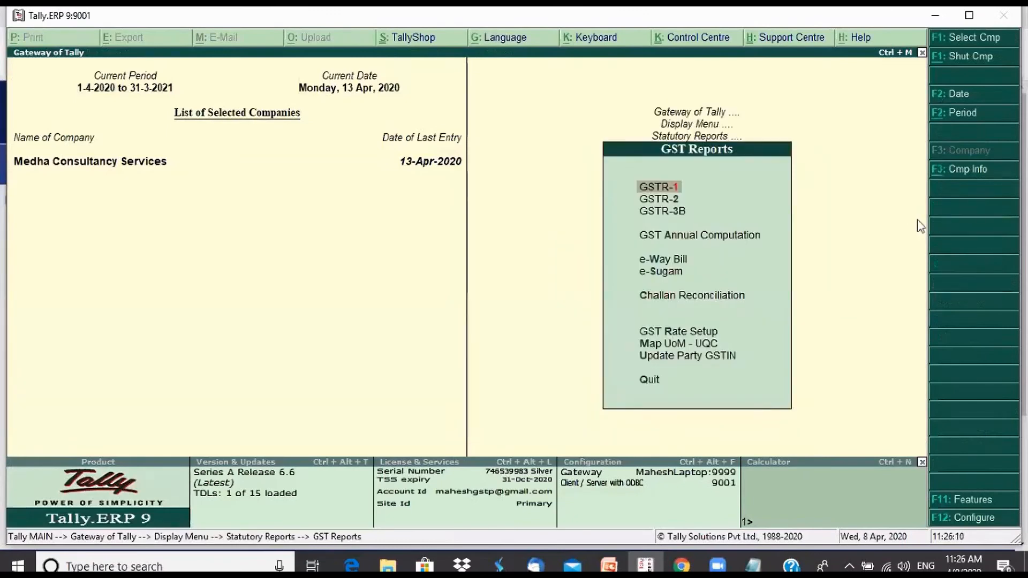
{"action": "key", "text": "1"}
Open the Exports Invoices - 6A details in the GSTR-1 summary and return to the summary
{"action": "key", "text": "Down"}
{"action": "key", "text": "Down"}
{"action": "key", "text": "Down"}
{"action": "key", "text": "Down"}
{"action": "key", "text": "Down"}
{"action": "key", "text": "Down"}
{"action": "key", "text": "Down"}
{"action": "key", "text": "Down"}
{"action": "key", "text": "Down"}
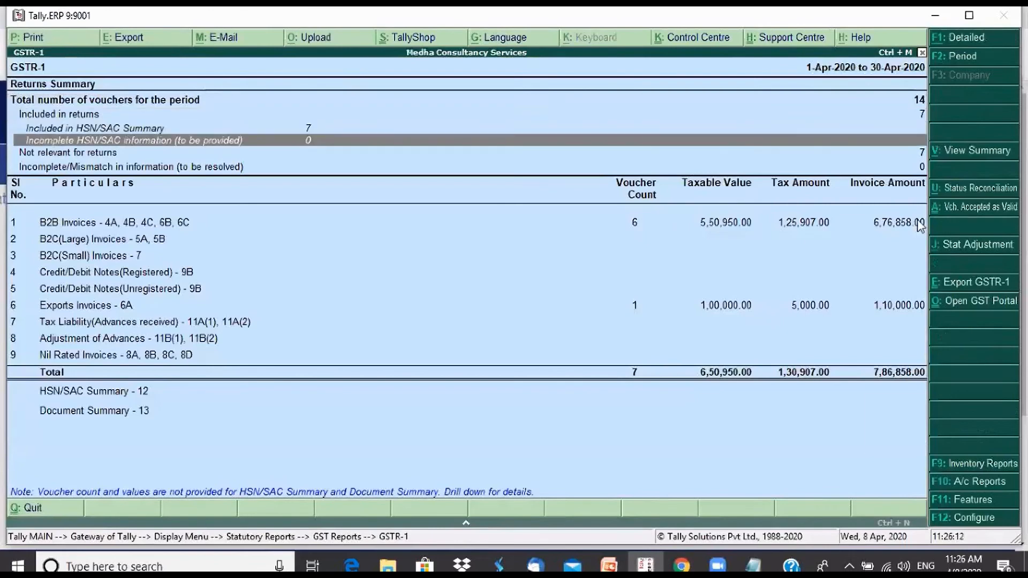
{"action": "key", "text": "Down"}
{"action": "key", "text": "Down"}
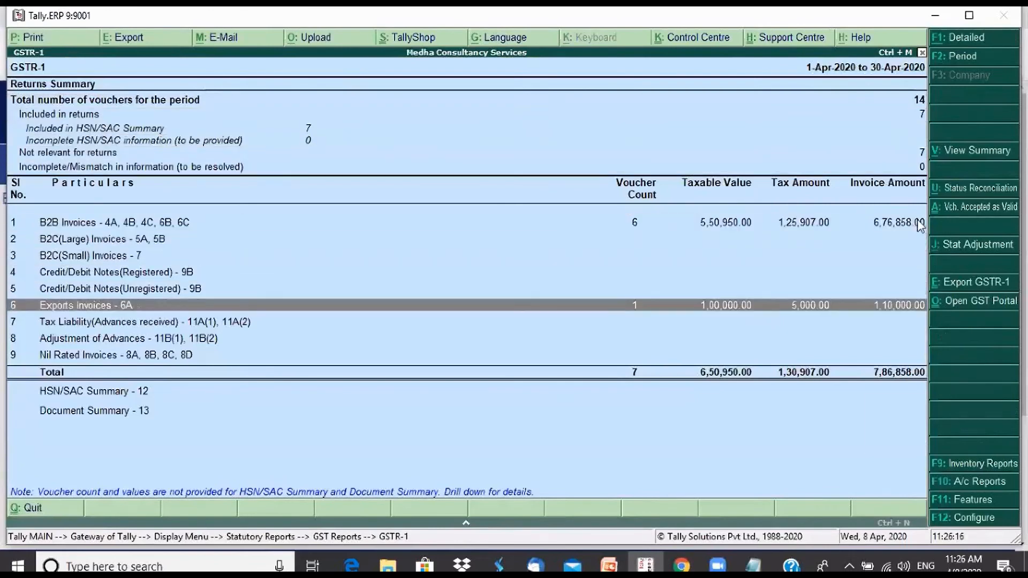
{"action": "key", "text": "Return"}
{"action": "key", "text": "Escape"}
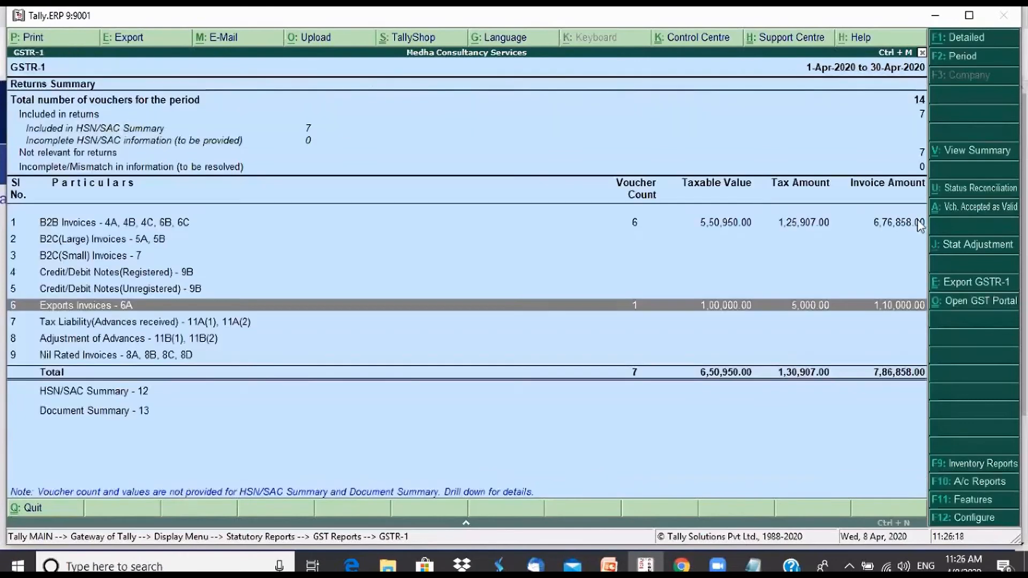
Examine the GSTR-1 rows from B2B Invoices through Exports Invoices to Tax Liability (Advances received)
{"action": "key", "text": "Up"}
{"action": "key", "text": "Up"}
{"action": "key", "text": "Up"}
{"action": "key", "text": "Up"}
{"action": "key", "text": "Up"}
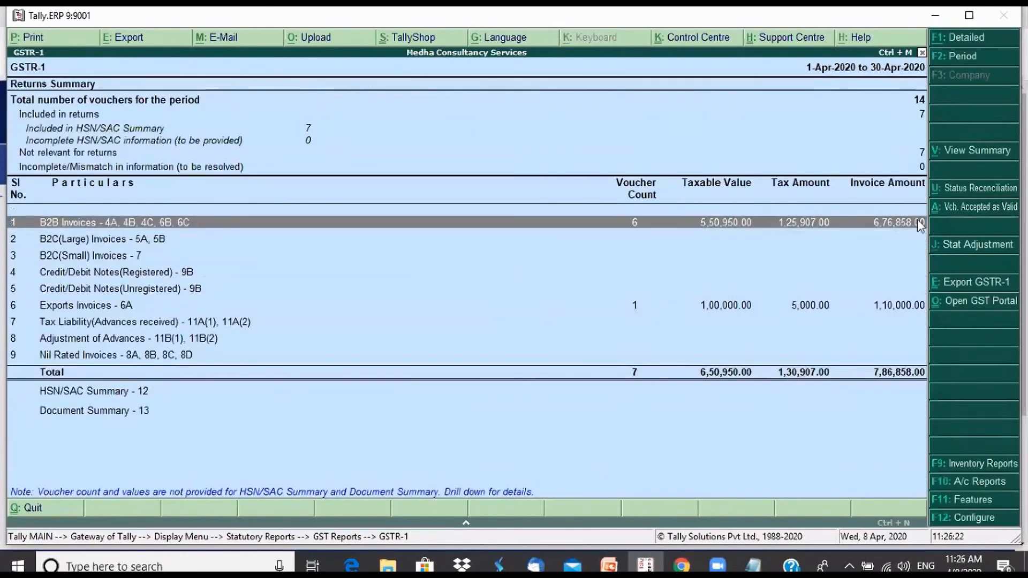
{"action": "key", "text": "Down"}
{"action": "key", "text": "Down"}
{"action": "key", "text": "Down"}
{"action": "key", "text": "Down"}
{"action": "key", "text": "Down"}
{"action": "key", "text": "Down"}
{"action": "key", "text": "Down"}
{"action": "key", "text": "Down"}
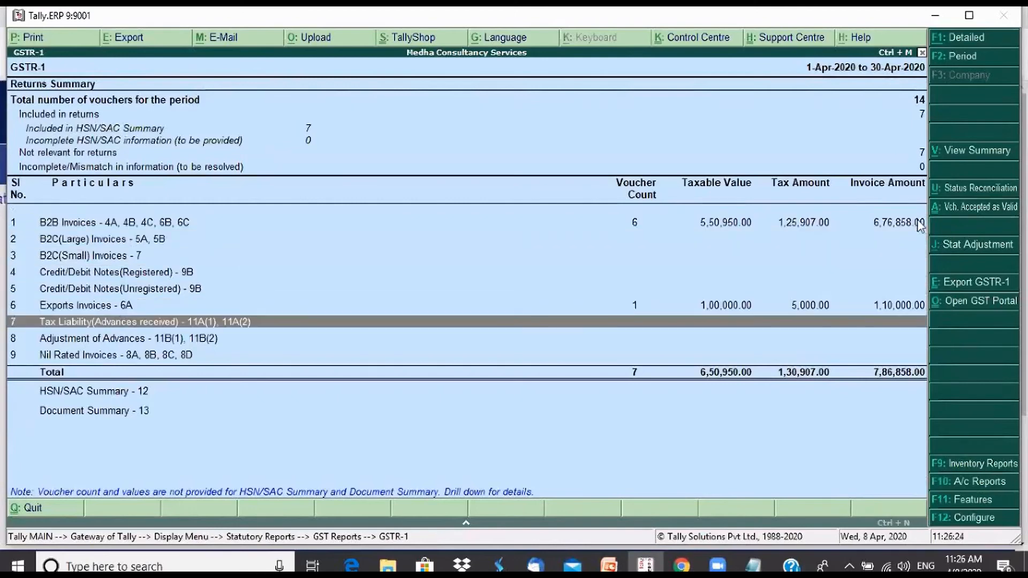
Go back up the GSTR-1 summary to the B2B Invoices row and leave the report
{"action": "key", "text": "Up"}
{"action": "key", "text": "Up"}
{"action": "key", "text": "Up"}
{"action": "key", "text": "Up"}
{"action": "key", "text": "Up"}
{"action": "key", "text": "Up"}
{"action": "key", "text": "Up"}
{"action": "key", "text": "Up"}
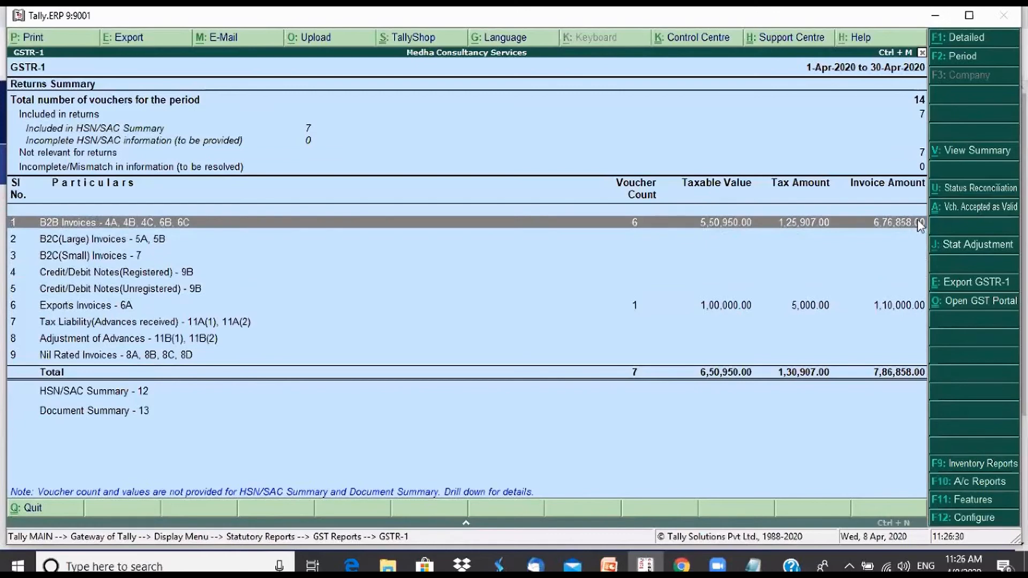
{"action": "key", "text": "Escape"}
{"action": "key", "text": "Escape"}
{"action": "key", "text": "Escape"}
{"action": "key", "text": "Escape"}
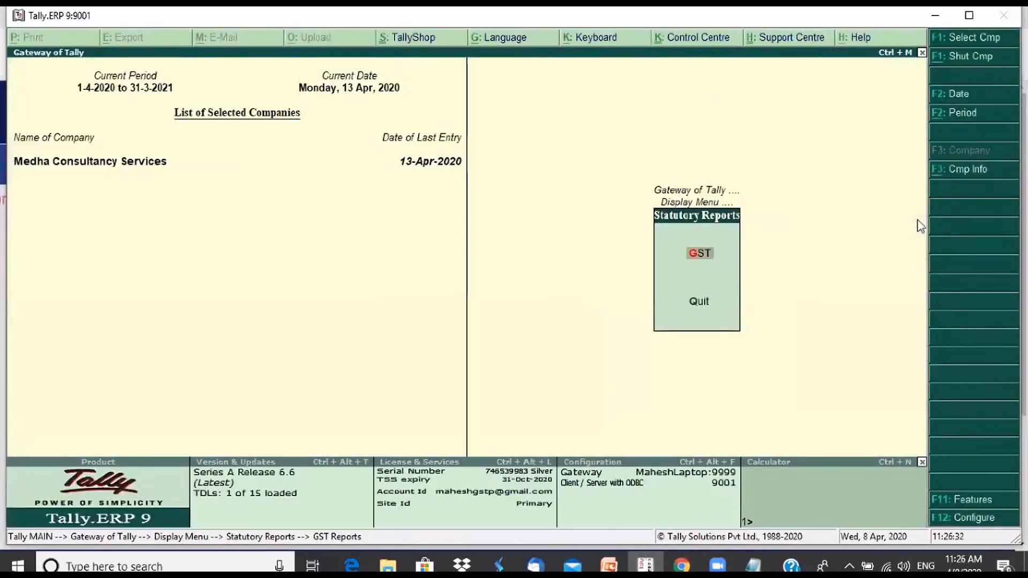
Reopen the GSTR-1 report and examine its B2C(Small) Invoices and Credit/Debit Notes rows
{"action": "key", "text": "d"}
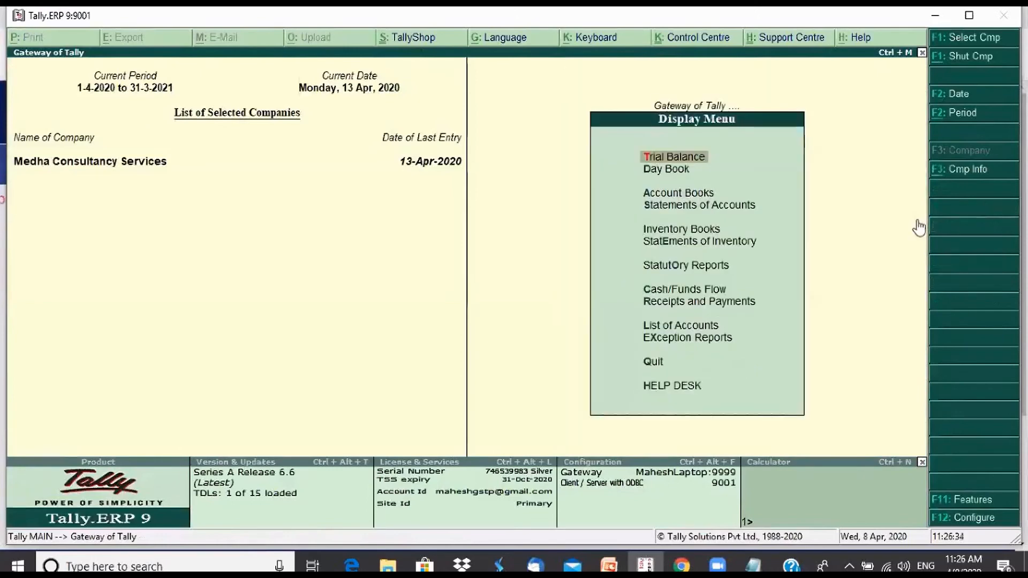
{"action": "key", "text": "u"}
{"action": "key", "text": "g"}
{"action": "key", "text": "Return"}
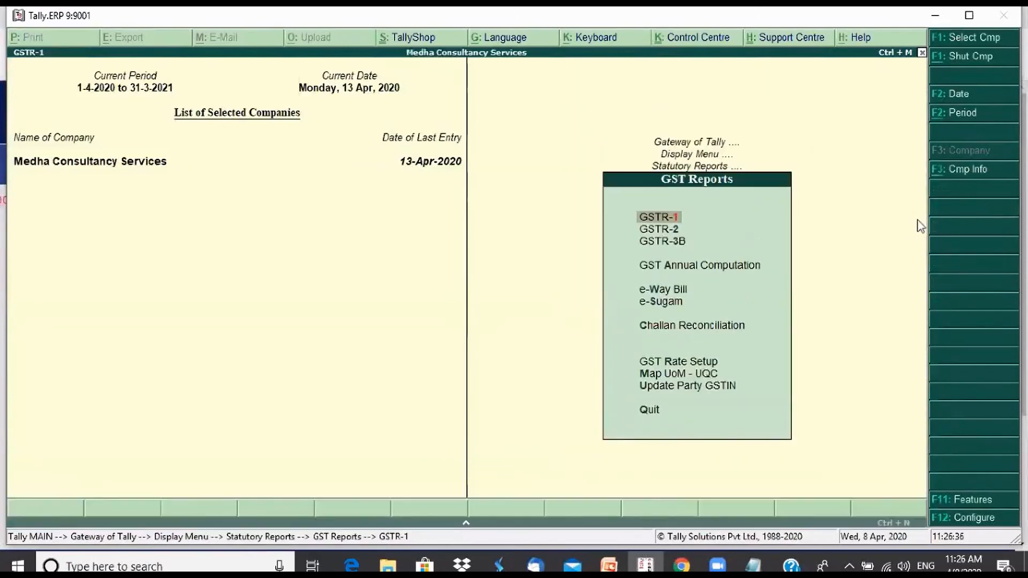
{"action": "key", "text": "Down"}
{"action": "key", "text": "Down"}
{"action": "key", "text": "Down"}
{"action": "key", "text": "Down"}
{"action": "key", "text": "Down"}
{"action": "key", "text": "Down"}
{"action": "key", "text": "Down"}
{"action": "key", "text": "Down"}
{"action": "key", "text": "Down"}
{"action": "key", "text": "Down"}
{"action": "key", "text": "Down"}
{"action": "key", "text": "Down"}
{"action": "key", "text": "Down"}
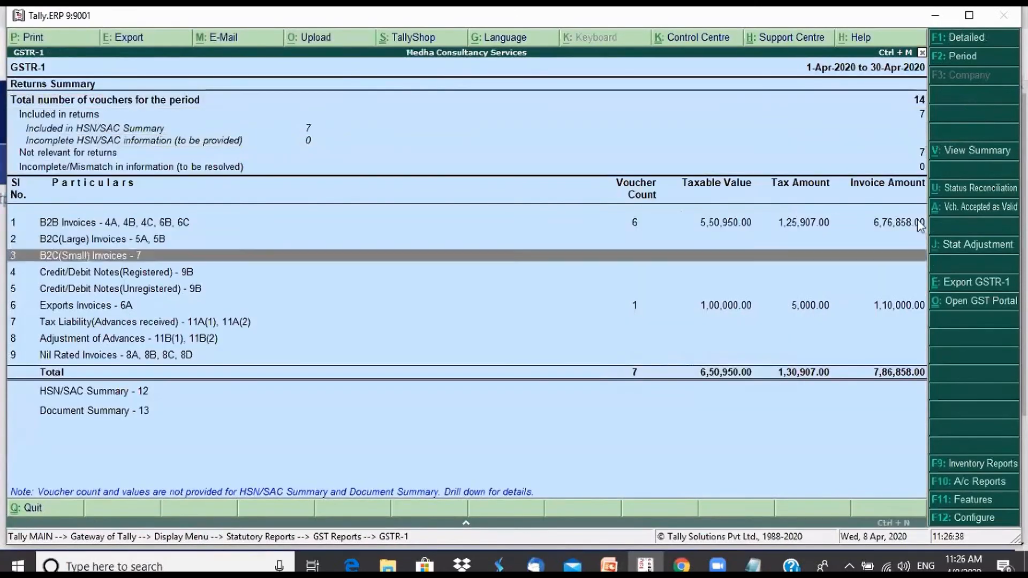
{"action": "key", "text": "Up"}
{"action": "key", "text": "Up"}
{"action": "key", "text": "Up"}
{"action": "key", "text": "Up"}
{"action": "key", "text": "Up"}
{"action": "key", "text": "Up"}
{"action": "key", "text": "Up"}
{"action": "key", "text": "Up"}
{"action": "key", "text": "Up"}
{"action": "key", "text": "Up"}
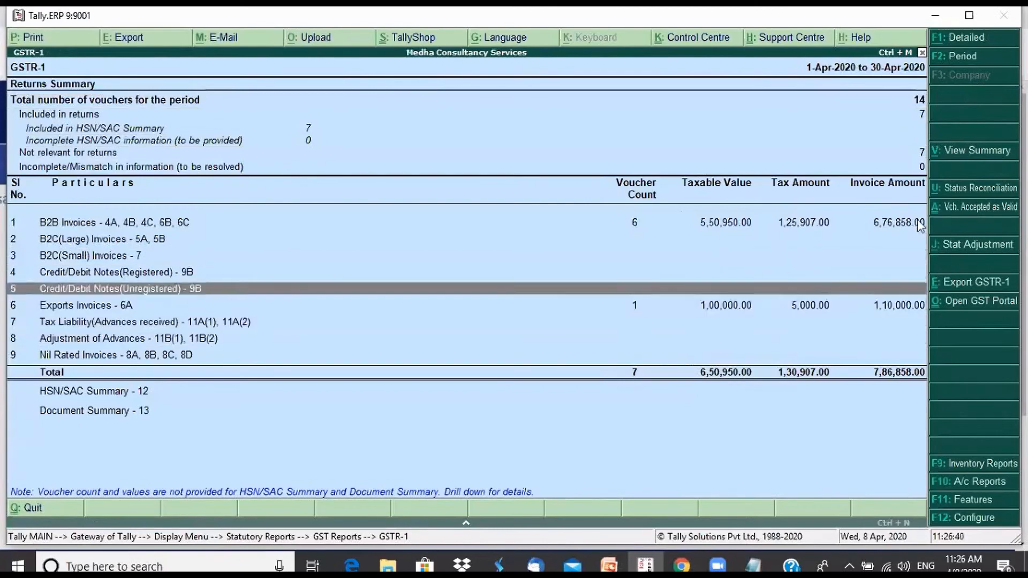
{"action": "key", "text": "Up"}
{"action": "key", "text": "Up"}
{"action": "key", "text": "Up"}
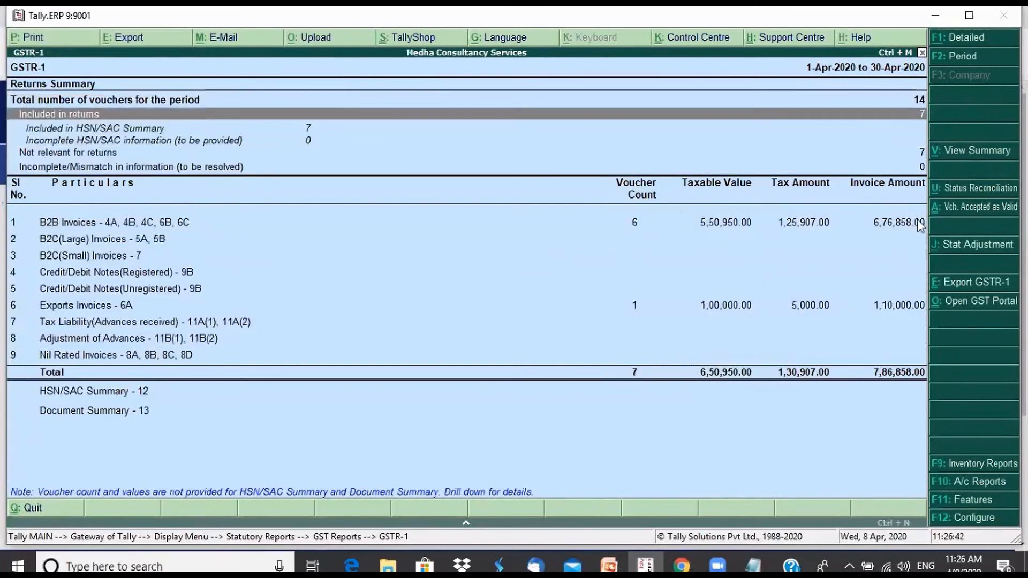
Leave the GSTR-1 report and start a new sales voucher with Cash as the party account
{"action": "key", "text": "Escape"}
{"action": "key", "text": "Escape"}
{"action": "key", "text": "Escape"}
{"action": "key", "text": "v"}
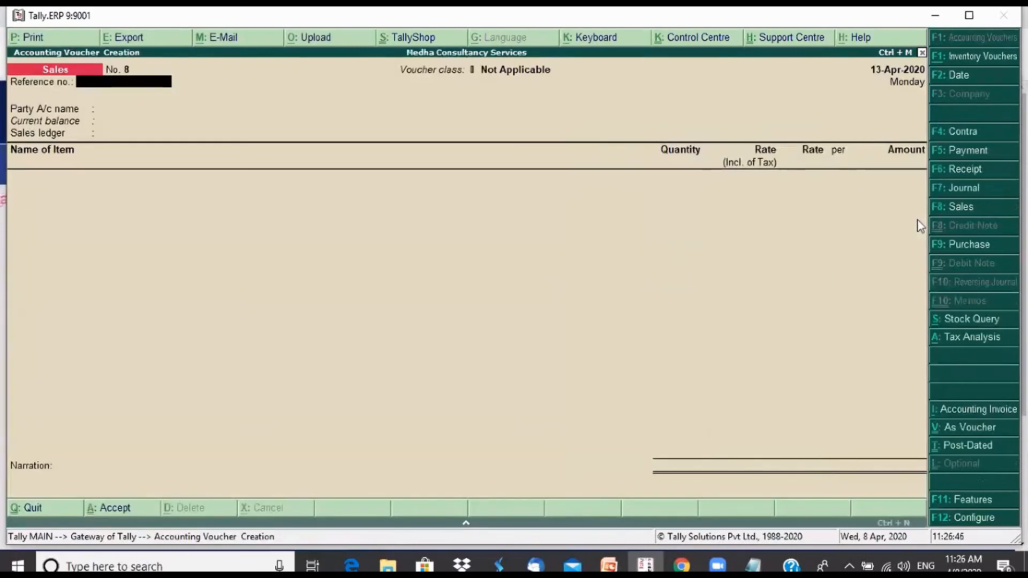
{"action": "key", "text": "Return"}
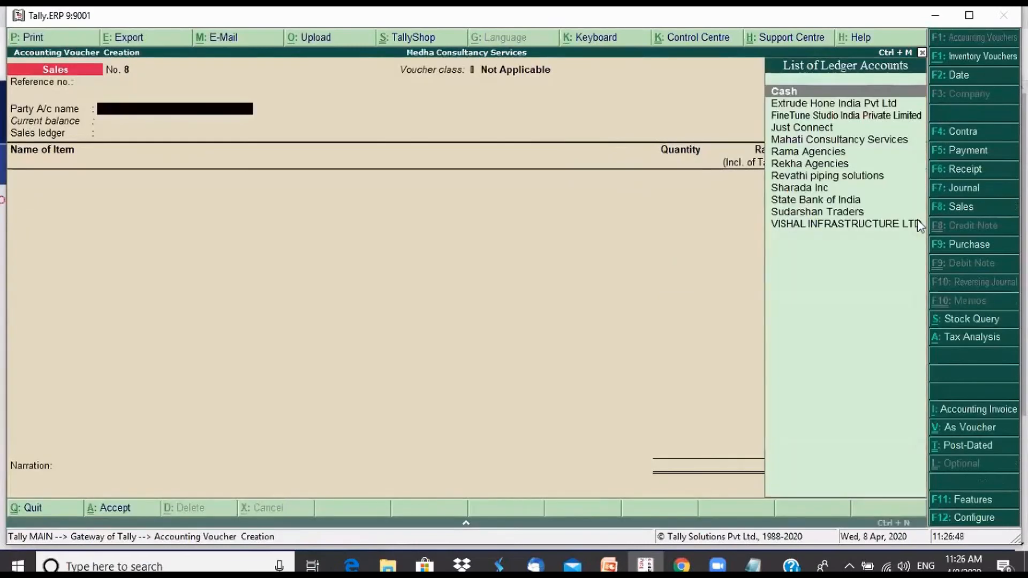
{"action": "key", "text": "Return"}
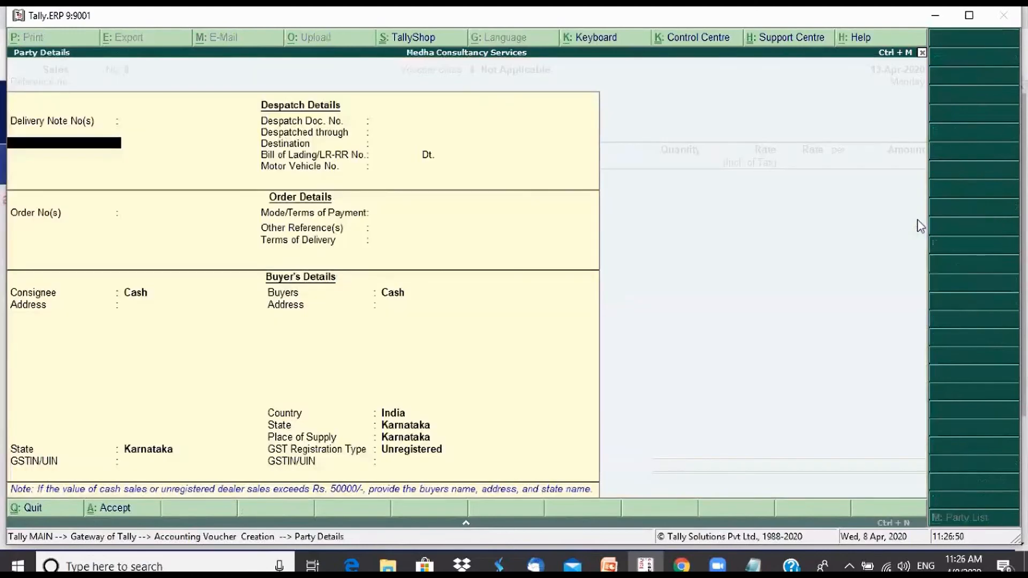
Leave the despatch and order details blank and enter the consignee's name, keeping Karnataka as the state
{"action": "key", "text": "Return"}
{"action": "key", "text": "Return"}
{"action": "key", "text": "Return"}
{"action": "key", "text": "Return"}
{"action": "key", "text": "Return"}
{"action": "key", "text": "Return"}
{"action": "key", "text": "Return"}
{"action": "key", "text": "Return"}
{"action": "key", "text": "Return"}
{"action": "key", "text": "Return"}
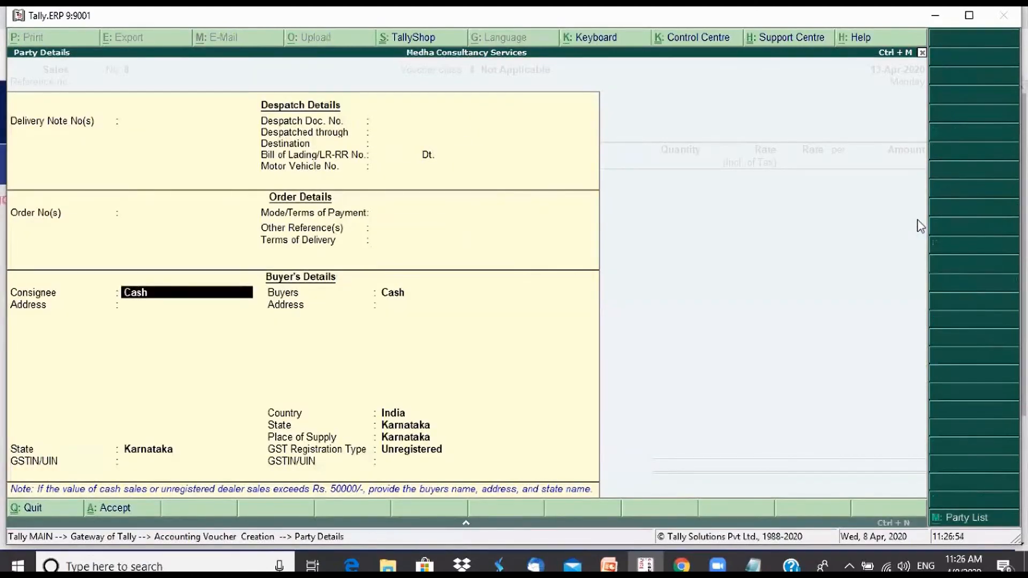
{"action": "type", "text": "Ananda"}
{"action": "key", "text": "Return"}
Keep Cash as the buyer and set the GST Registration Type to Consumer in the party details
{"action": "key", "text": "Return"}
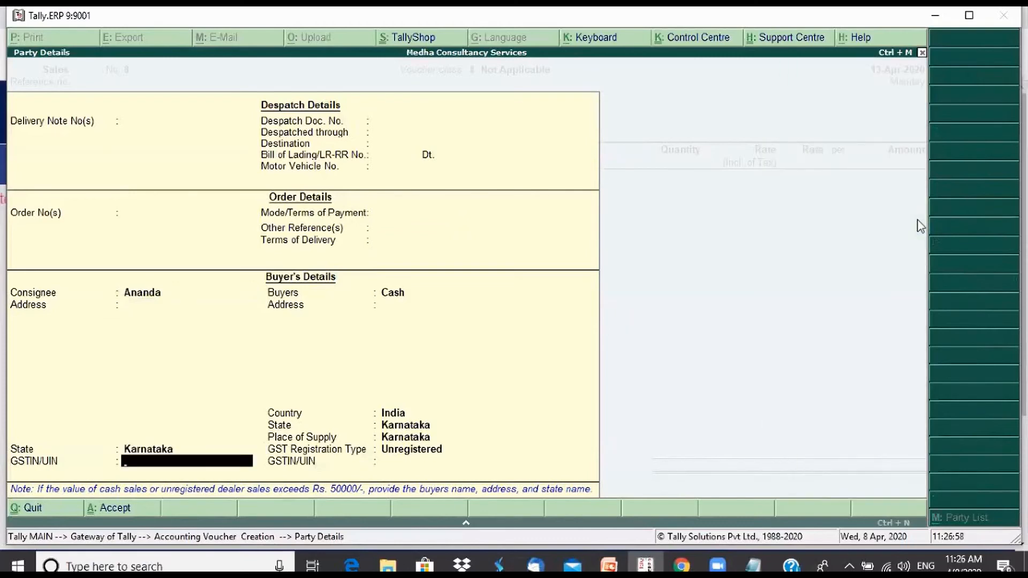
{"action": "key", "text": "Return"}
{"action": "key", "text": "Return"}
{"action": "key", "text": "Return"}
{"action": "key", "text": "Return"}
{"action": "key", "text": "Return"}
{"action": "key", "text": "Return"}
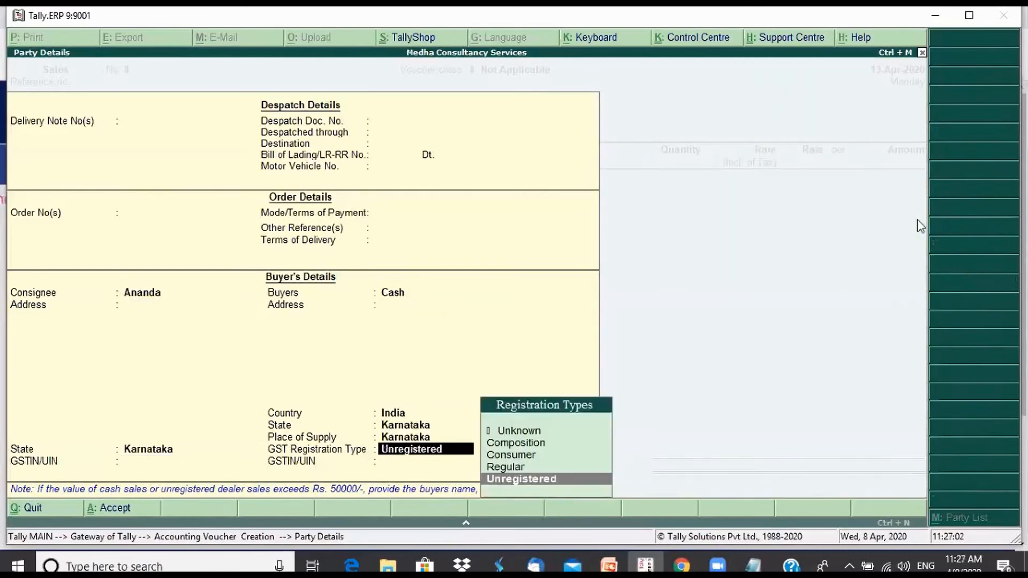
{"action": "key", "text": "Up"}
{"action": "key", "text": "Up"}
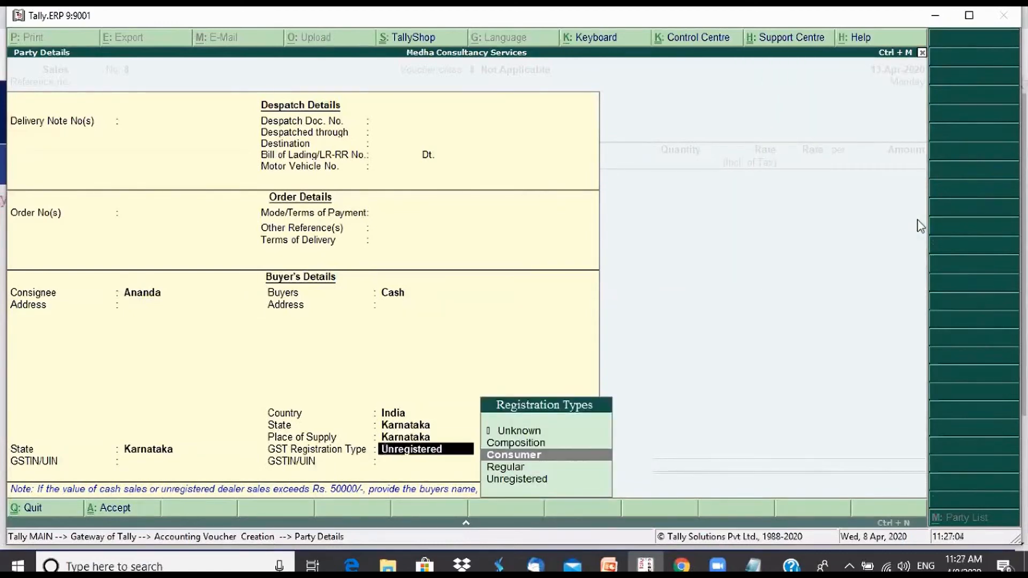
{"action": "key", "text": "Return"}
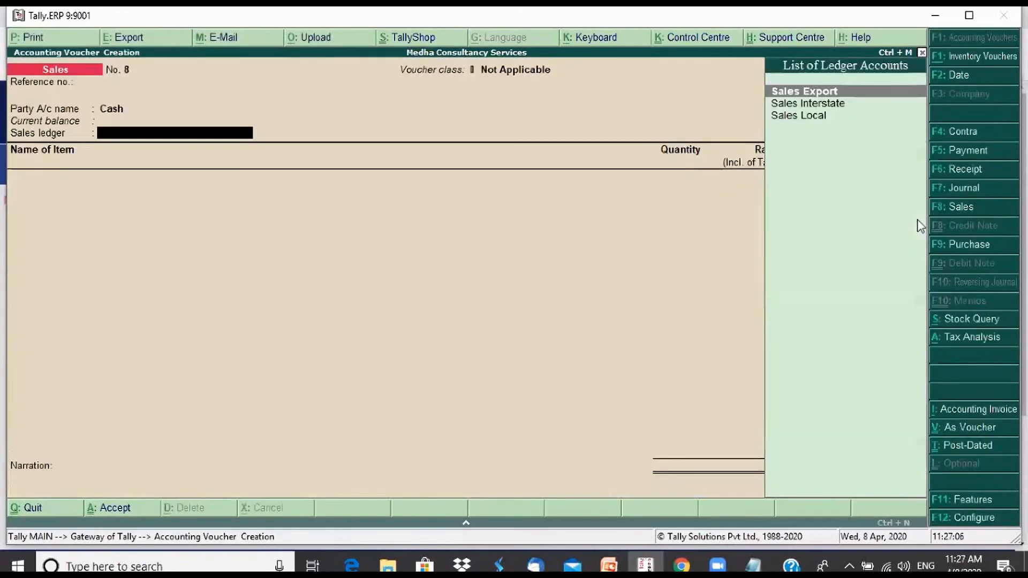
Choose Sales Local as the sales ledger of the cash voucher
{"action": "key", "text": "Down"}
{"action": "key", "text": "Down"}
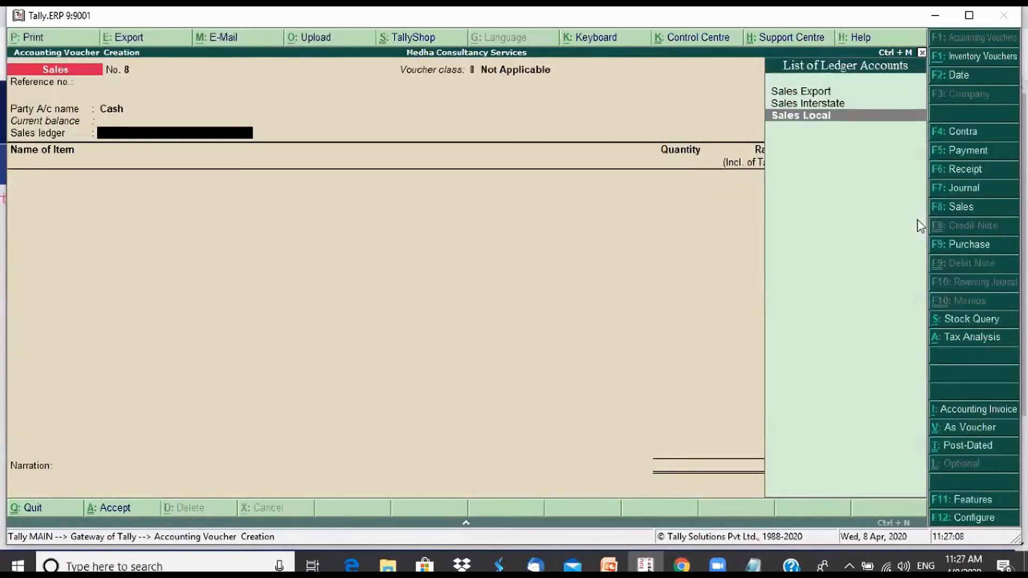
{"action": "key", "text": "Return"}
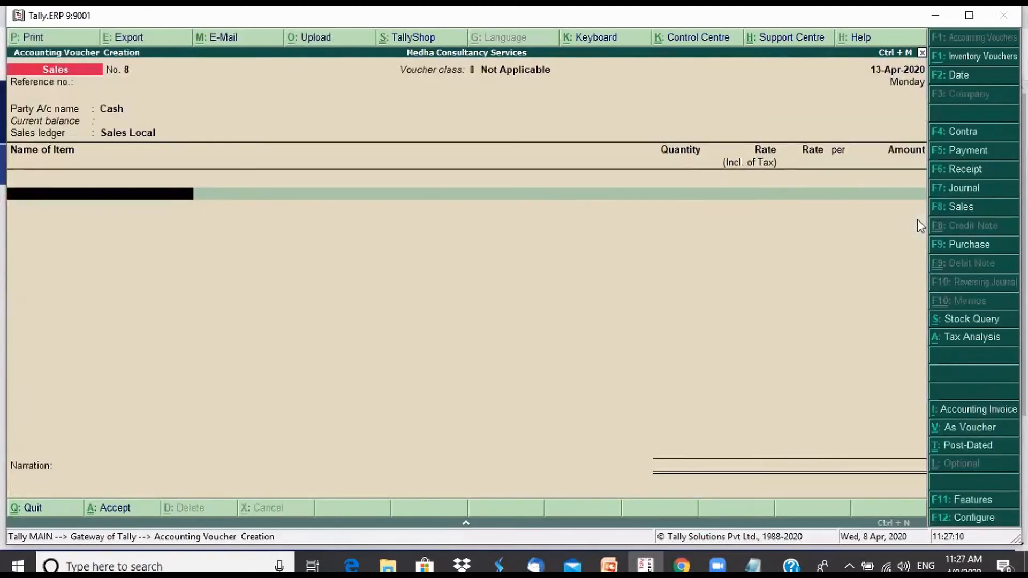
Add the item Parle G Biscuits with a quantity of 1 Pcs at a rate of 5.00
{"action": "type", "text": "P"}
{"action": "key", "text": "Return"}
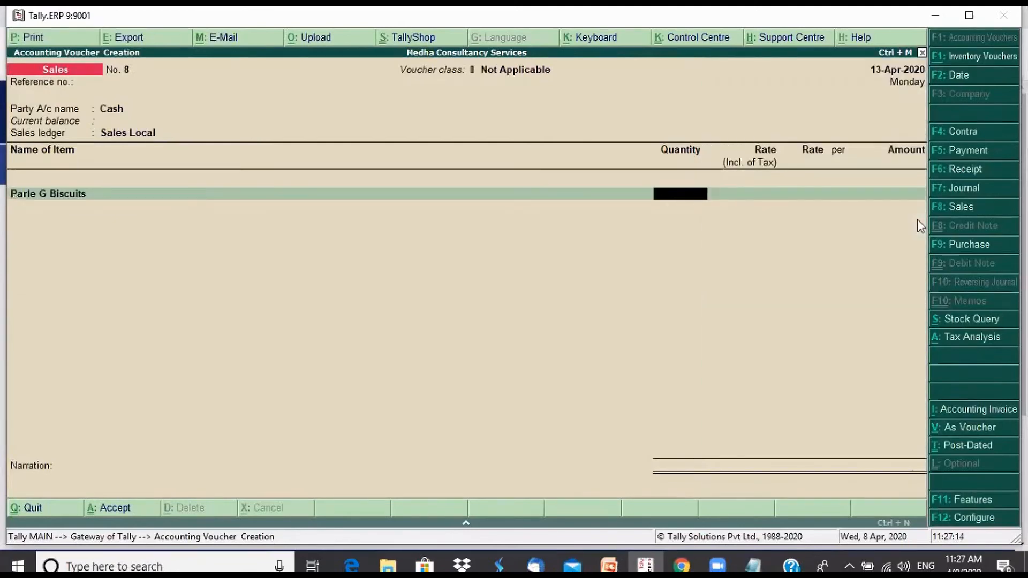
{"action": "type", "text": "1"}
{"action": "key", "text": "Return"}
{"action": "key", "text": "Return"}
{"action": "key", "text": "Return"}
{"action": "key", "text": "Return"}
{"action": "key", "text": "Return"}
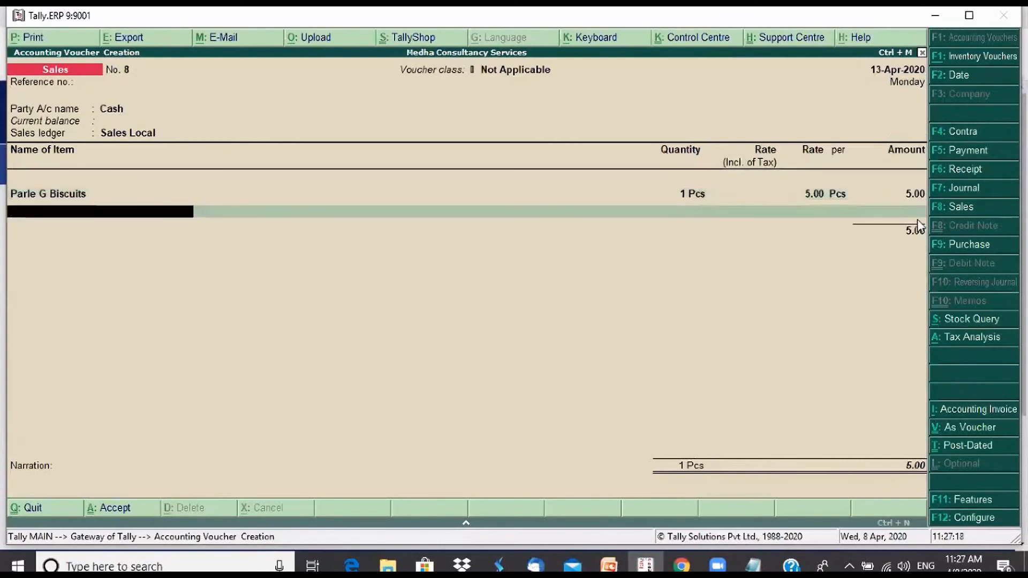
Add the item Cadbury Choclate with a quantity of 1 Pcs at a rate of 20.00
{"action": "type", "text": "C"}
{"action": "key", "text": "Return"}
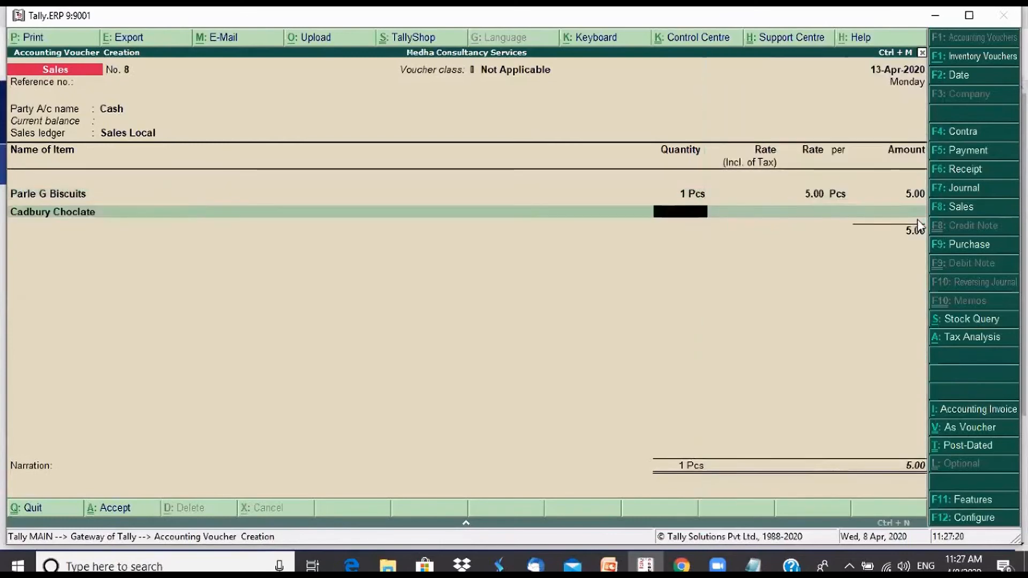
{"action": "type", "text": "1"}
{"action": "key", "text": "Return"}
{"action": "key", "text": "Return"}
{"action": "key", "text": "Return"}
{"action": "key", "text": "Return"}
{"action": "key", "text": "Return"}
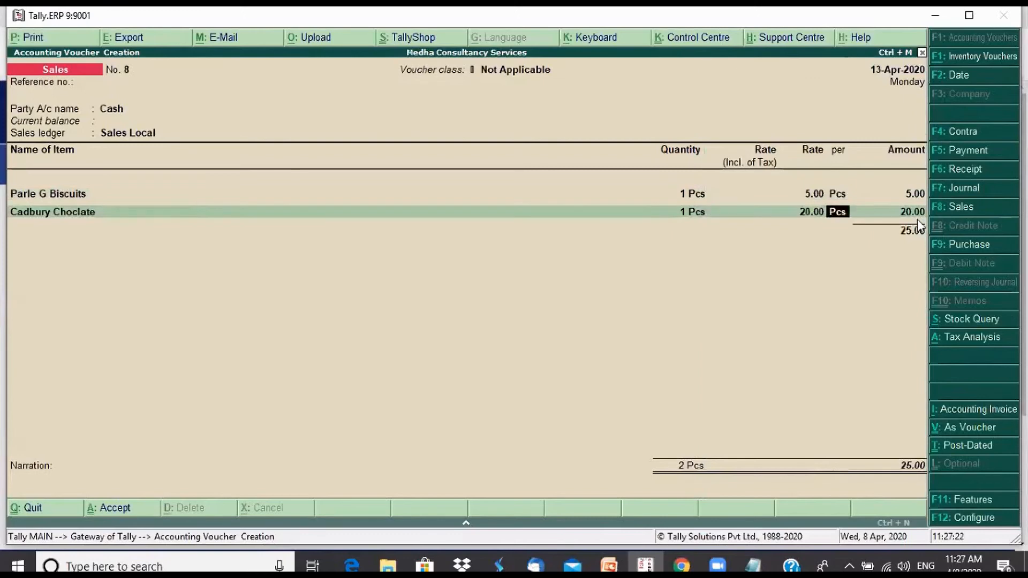
Add the Outout CGST and Output SGST tax ledgers below the two items, keeping their calculated amounts
{"action": "key", "text": "Return"}
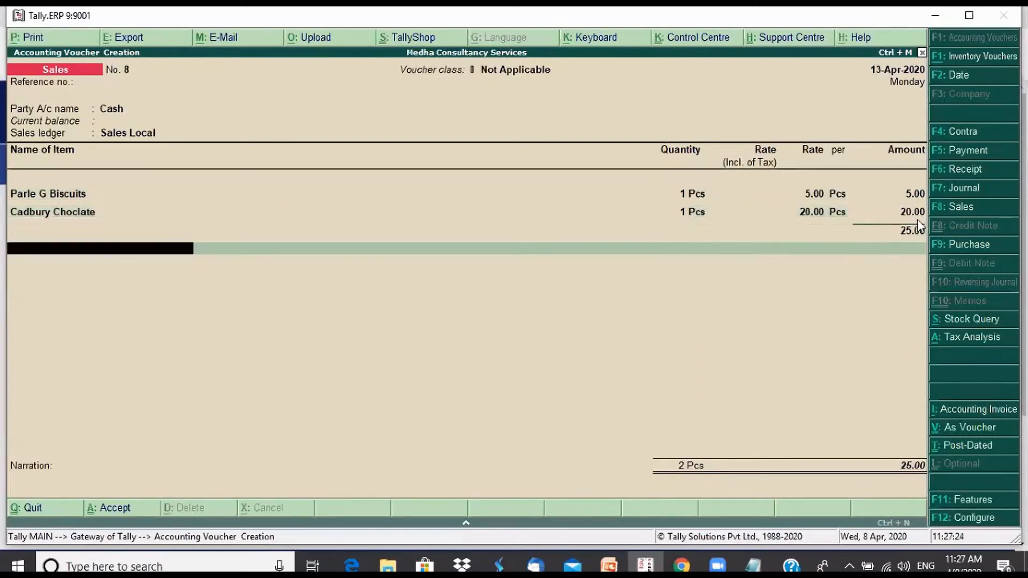
{"action": "type", "text": "Ou"}
{"action": "key", "text": "Return"}
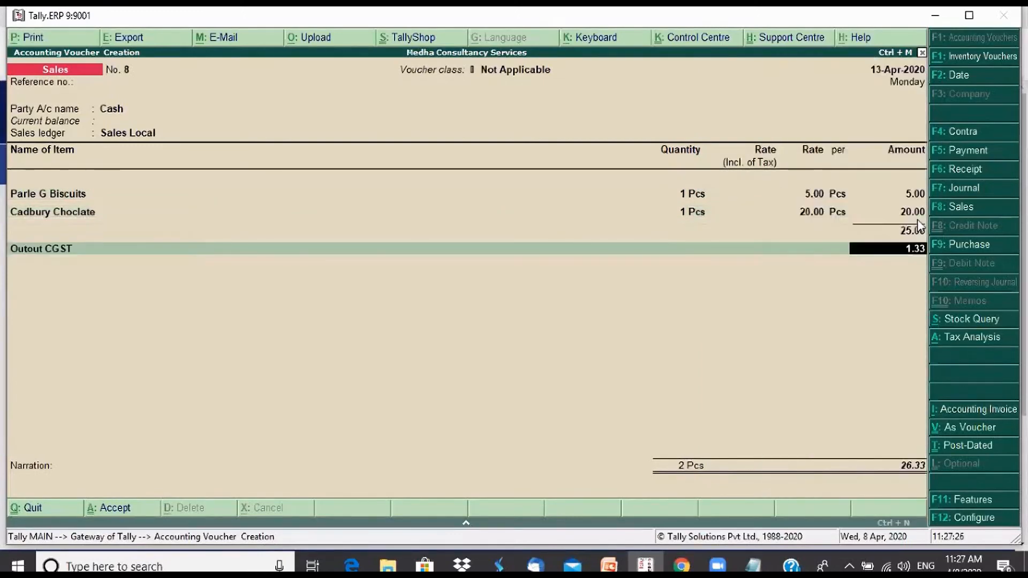
{"action": "key", "text": "Return"}
{"action": "type", "text": "Ou"}
{"action": "key", "text": "Down"}
{"action": "key", "text": "Down"}
{"action": "key", "text": "Return"}
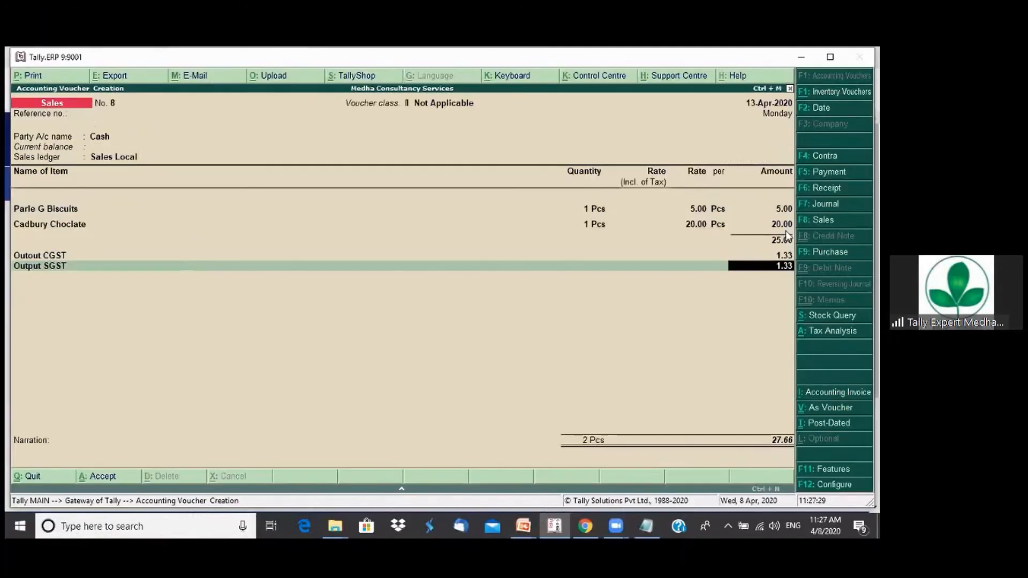
Finish the ledger entries, leave the narration blank and accept the cash sales voucher
{"action": "key", "text": "Return"}
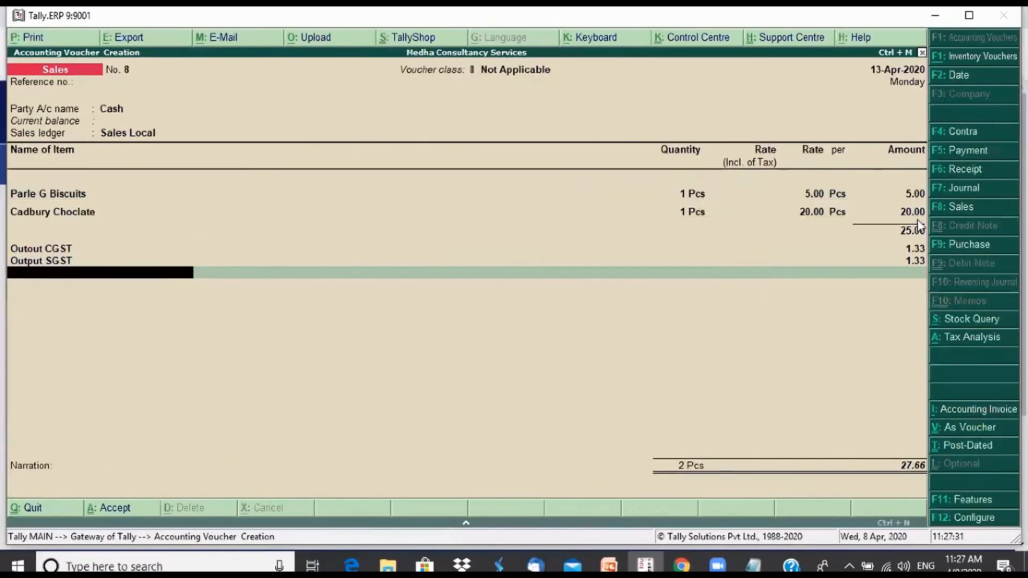
{"action": "key", "text": "Return"}
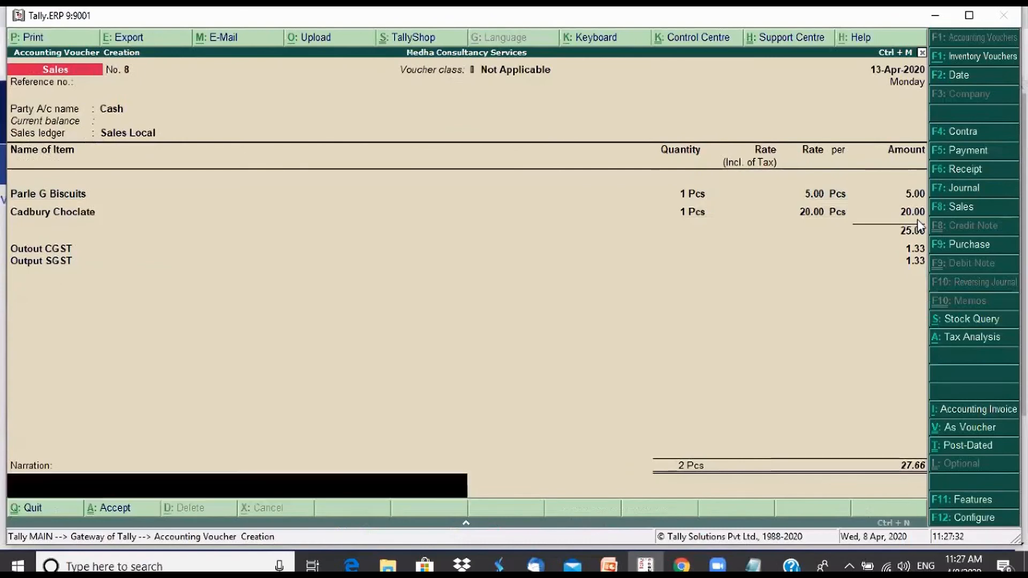
{"action": "key", "text": "Return"}
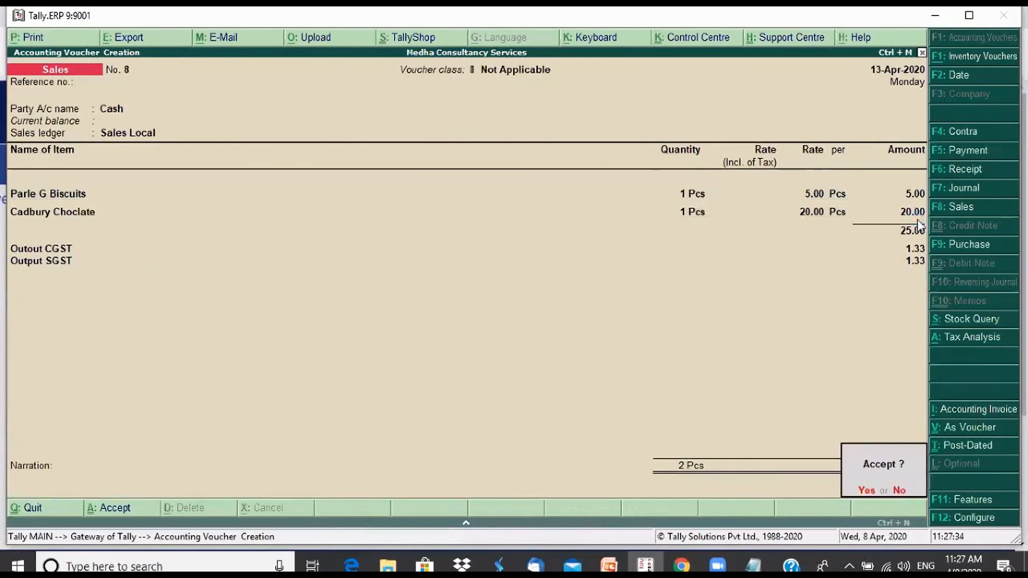
{"action": "key", "text": "Return"}
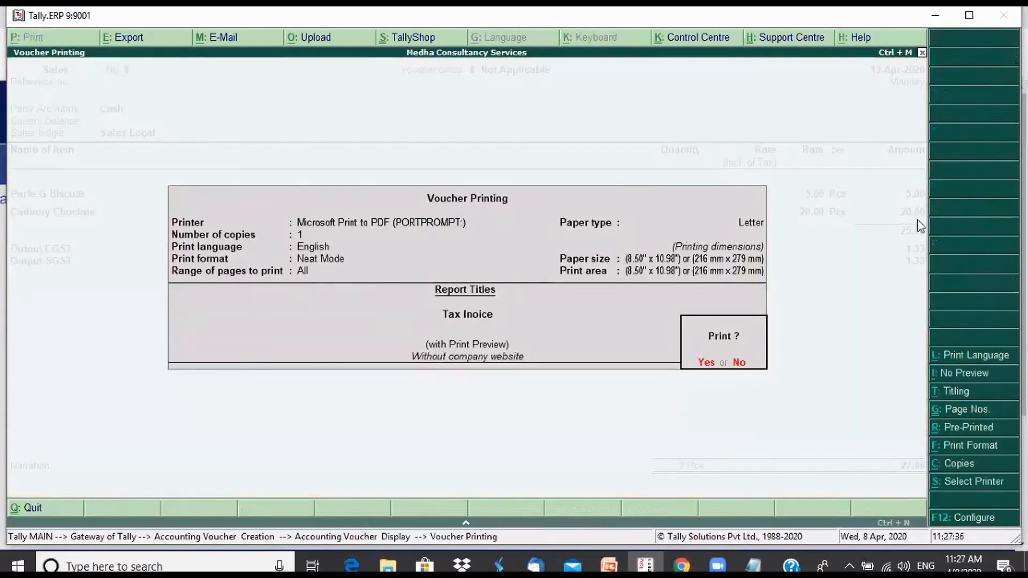
Preview the printed tax invoice enlarged and examine its consignee, buyer, item and tax details
{"action": "key", "text": "Return"}
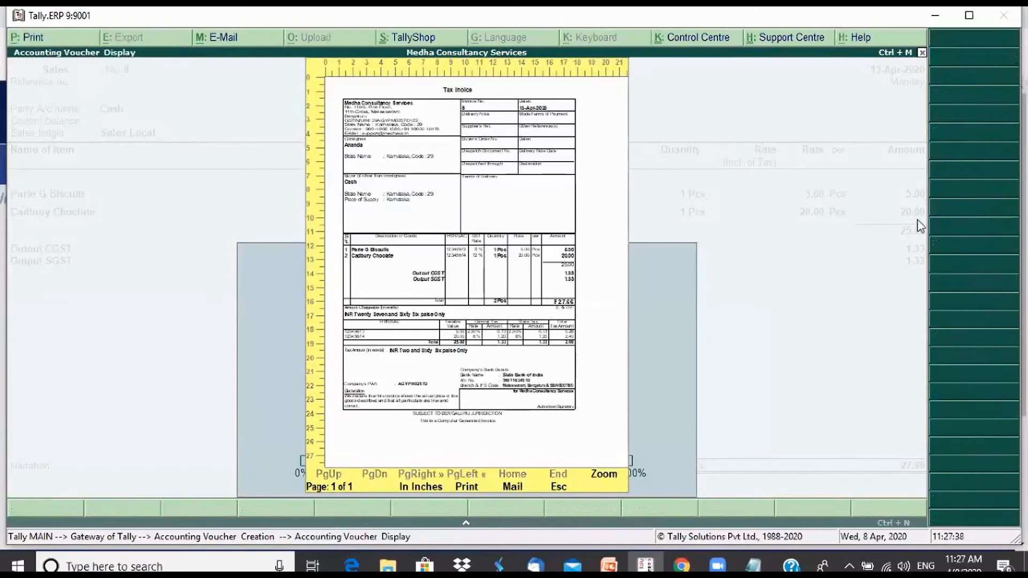
{"action": "key", "text": "alt+z"}
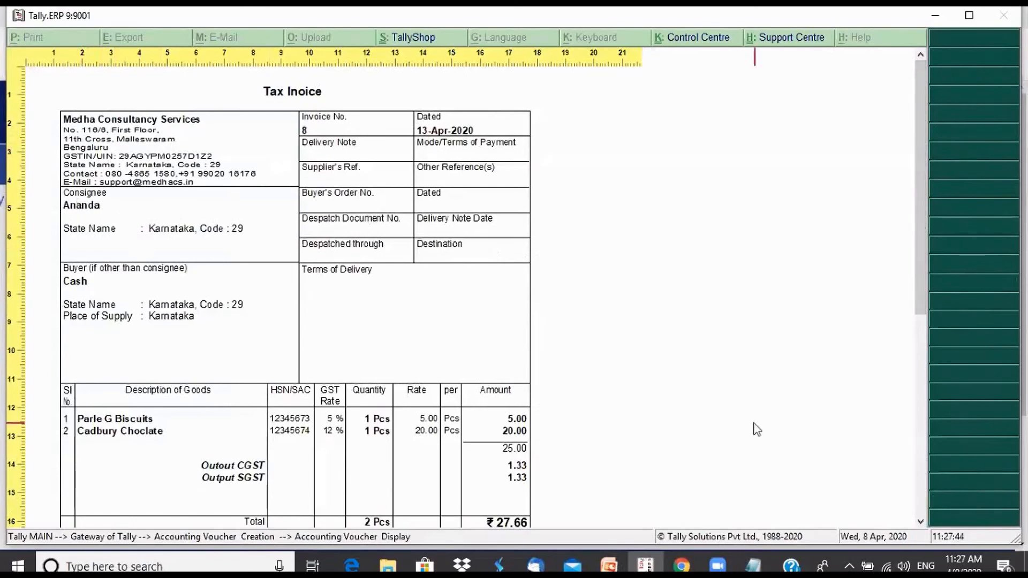
{"action": "left_click_drag", "start_coordinate": [922, 289], "coordinate": [911, 182]}
Close the invoice preview, quit voucher entry and open the GSTR-1 report
{"action": "key", "text": "Escape"}
{"action": "key", "text": "Escape"}
{"action": "key", "text": "Escape"}
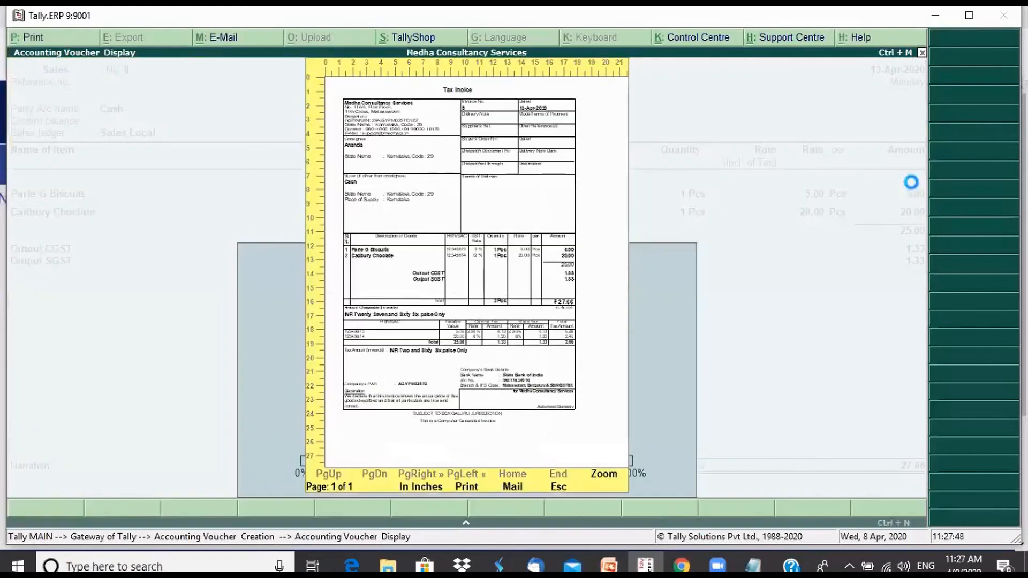
{"action": "key", "text": "Escape"}
{"action": "key", "text": "d"}
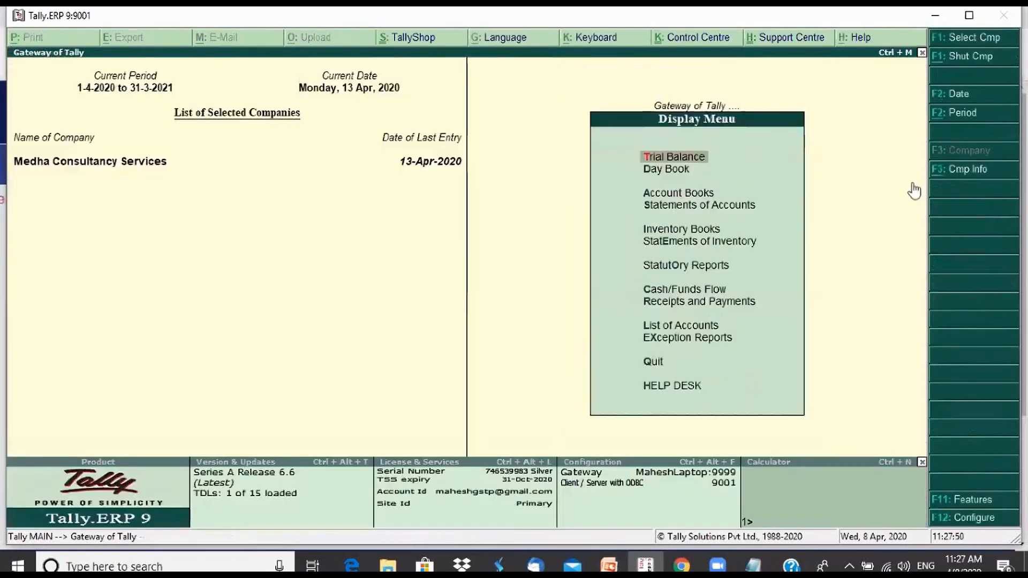
{"action": "key", "text": "u"}
{"action": "key", "text": "g"}
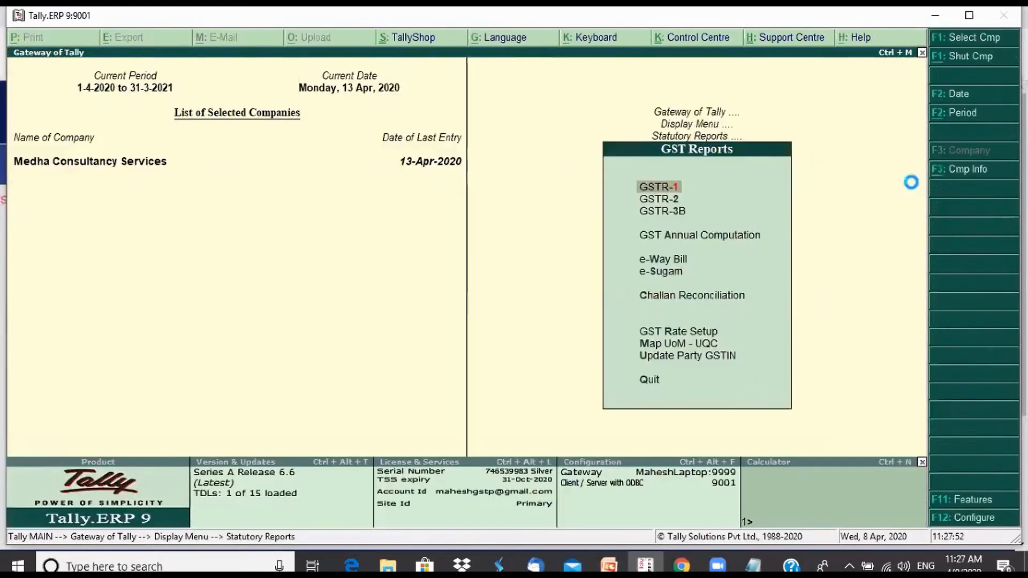
{"action": "key", "text": "1"}
Move down the GSTR-1 summary to examine the B2C(Small) Invoices - 7 row
{"action": "key", "text": "Down"}
{"action": "key", "text": "Down"}
{"action": "key", "text": "Down"}
{"action": "key", "text": "Down"}
{"action": "key", "text": "Down"}
{"action": "key", "text": "Down"}
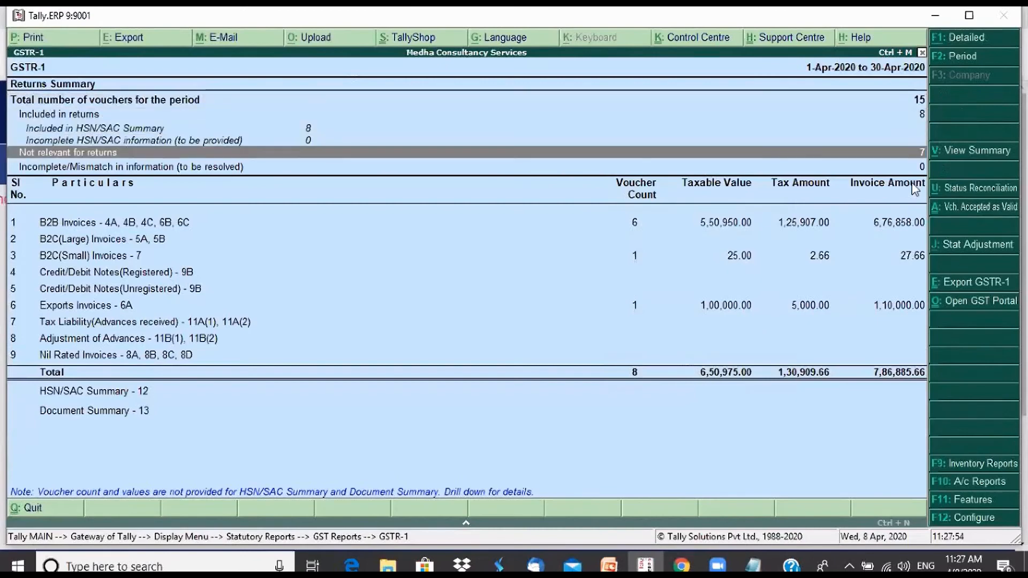
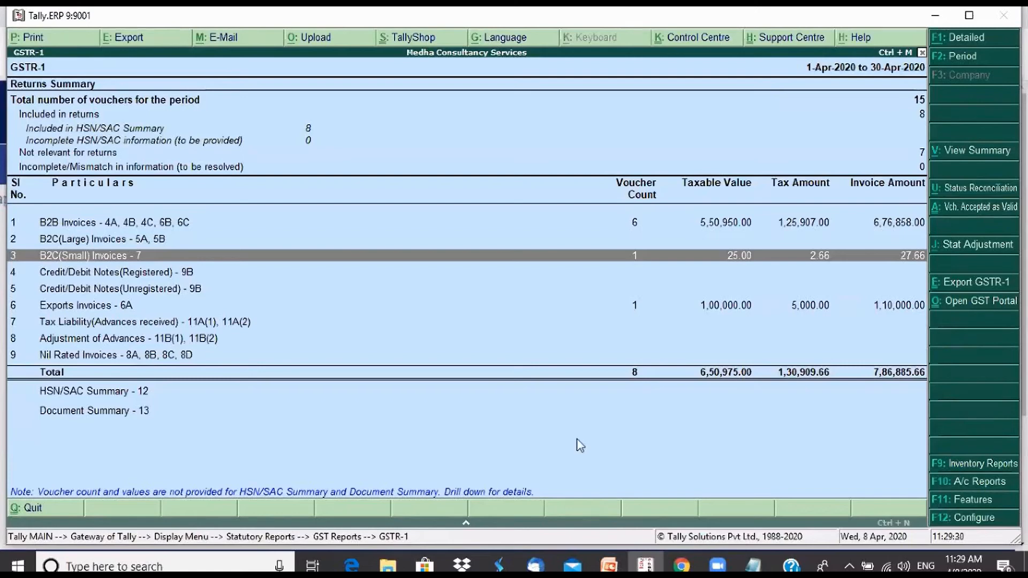
Leave the GSTR-1 report, return to the Gateway and start a new sales voucher
{"action": "key", "text": "Escape"}
{"action": "key", "text": "Escape"}
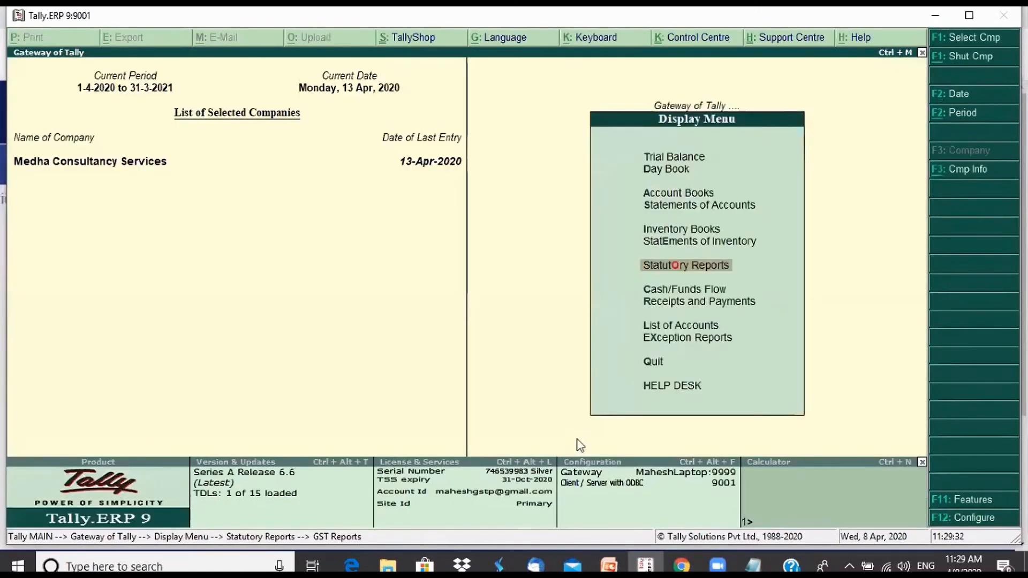
{"action": "key", "text": "Escape"}
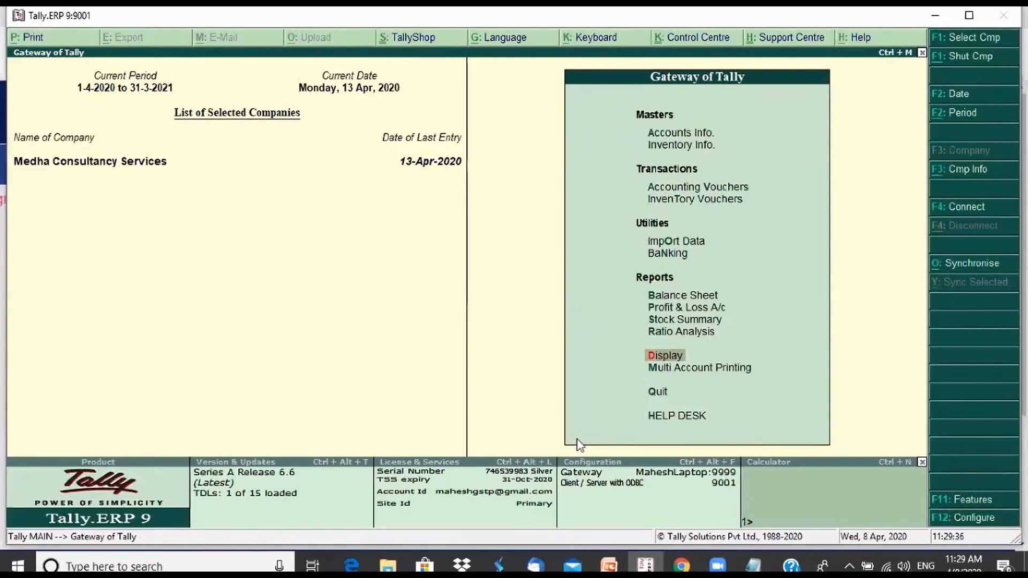
{"action": "key", "text": "v"}
{"action": "key", "text": "Return"}
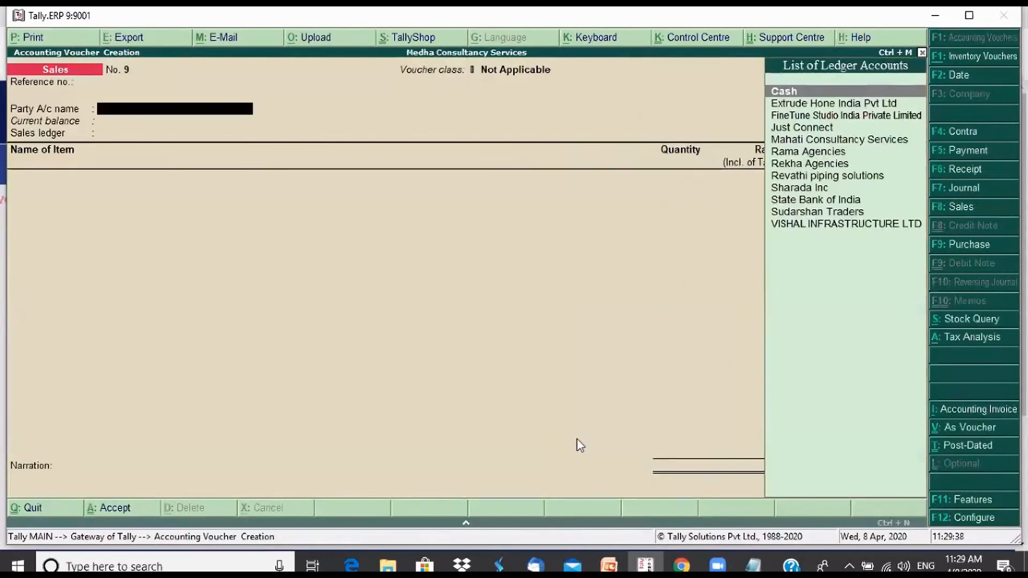
Choose Cash as the party account, accept the default party details and select Sales Local as the sales ledger
{"action": "key", "text": "Return"}
{"action": "key", "text": "ctrl+a"}
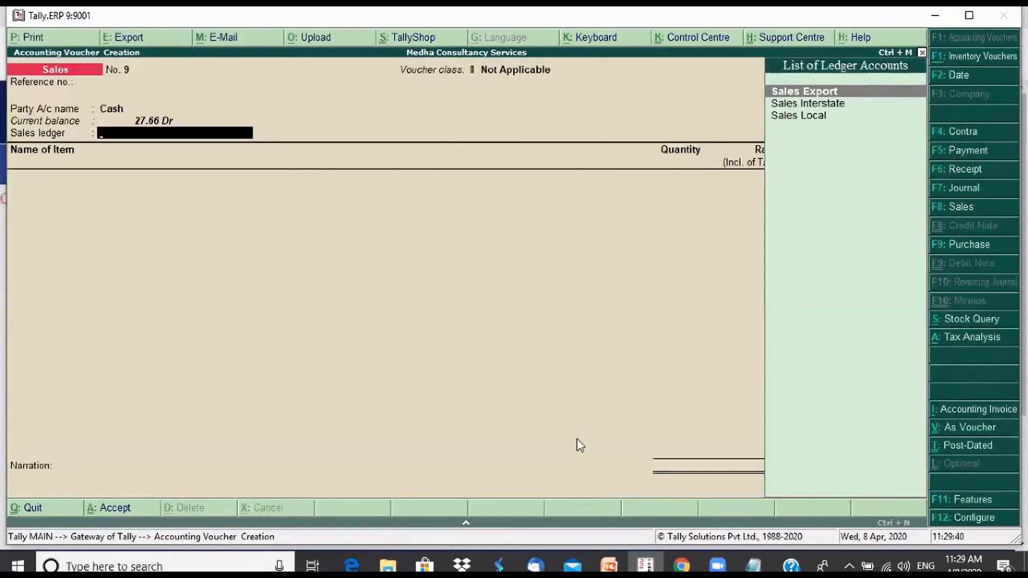
{"action": "key", "text": "Down"}
{"action": "key", "text": "Down"}
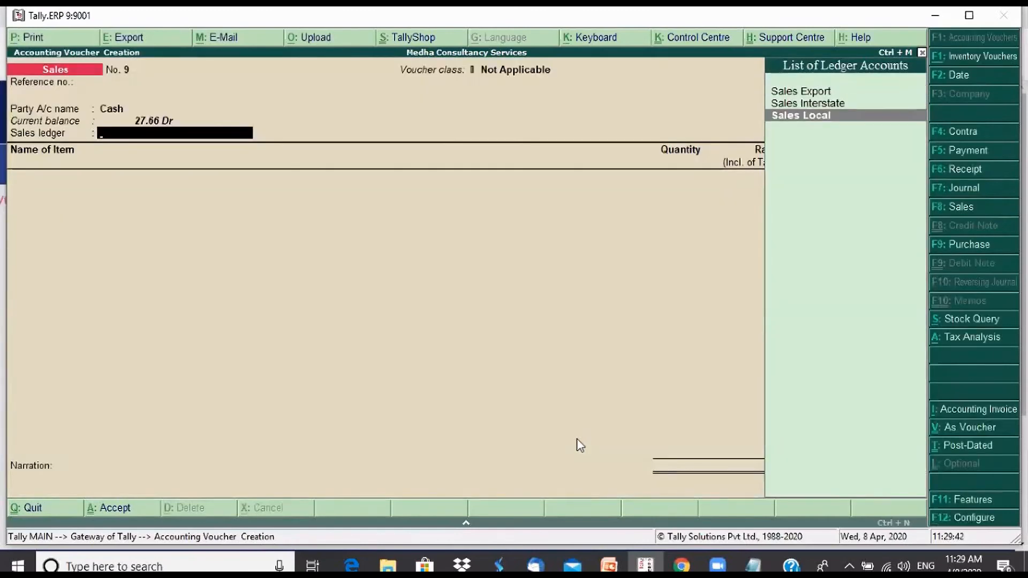
{"action": "key", "text": "Return"}
Start a new stock item named Gold Jewellery, without an alias, under the Primary group
{"action": "key", "text": "alt+c"}
{"action": "type", "text": "Gold Jewellery"}
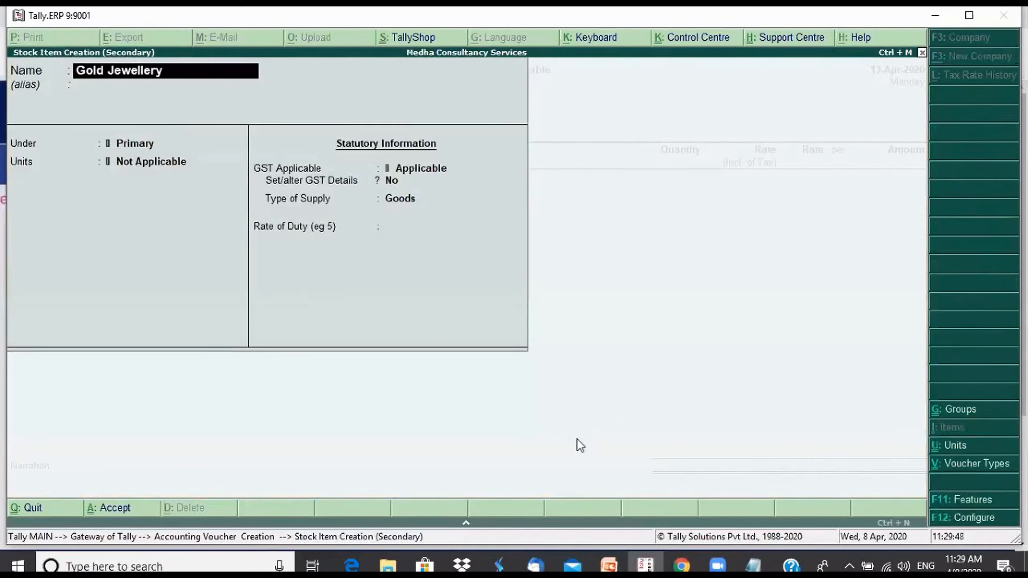
{"action": "key", "text": "Return"}
{"action": "key", "text": "Return"}
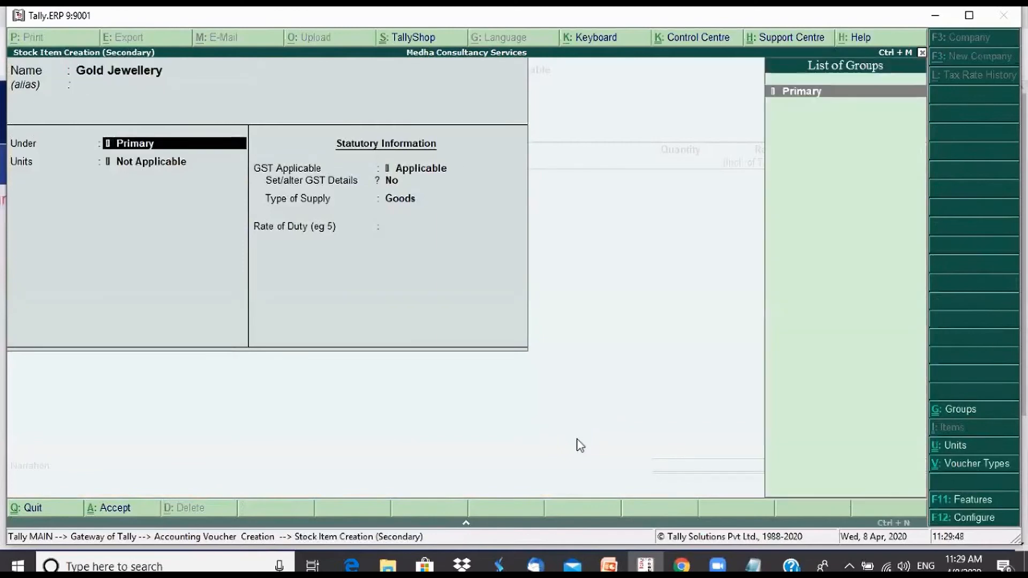
{"action": "key", "text": "Return"}
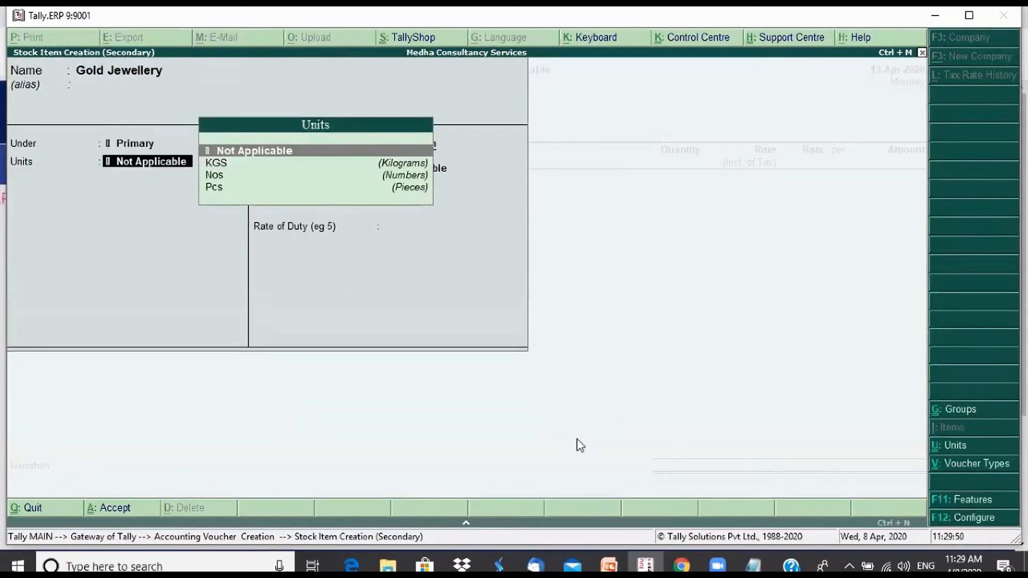
Create a new simple unit for the item with symbol Gms and formal name Grams
{"action": "key", "text": "alt+c"}
{"action": "type", "text": "G"}
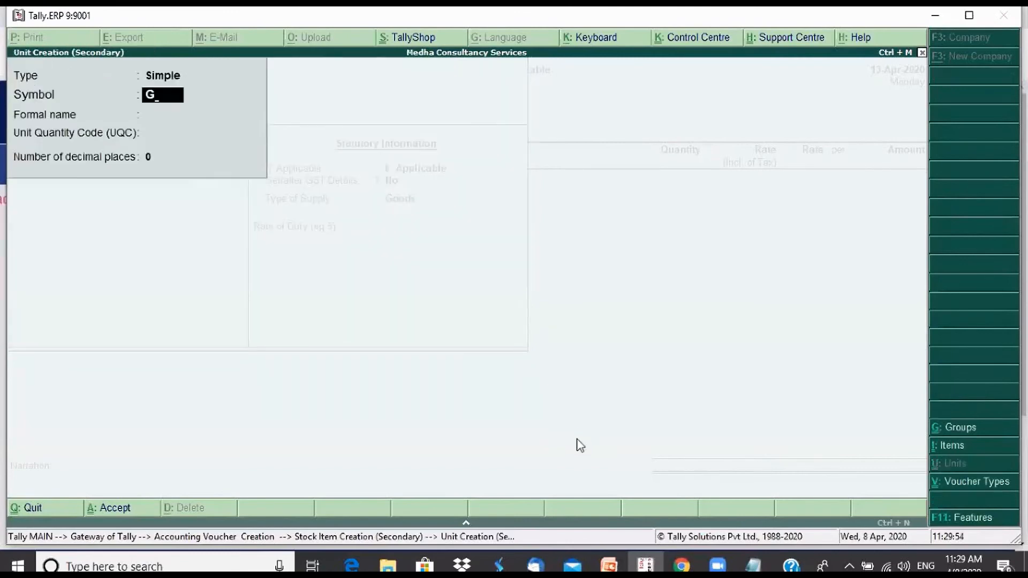
{"action": "type", "text": "ms"}
{"action": "key", "text": "Return"}
{"action": "type", "text": "Gram"}
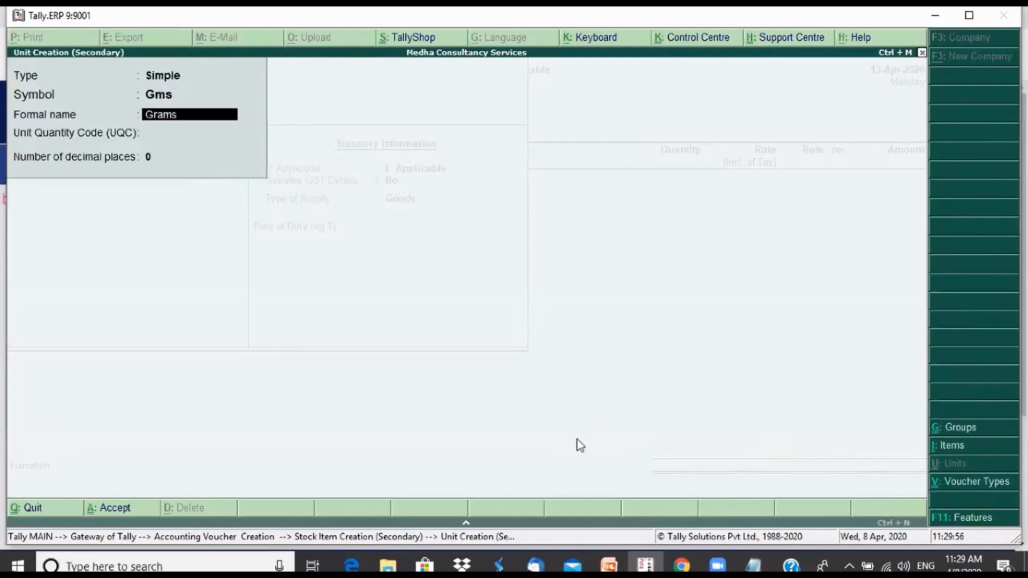
{"action": "type", "text": "s"}
{"action": "key", "text": "Return"}
Set the unit's quantity code to GMS-GRAMMES with 0 decimal places and accept the unit
{"action": "type", "text": "g"}
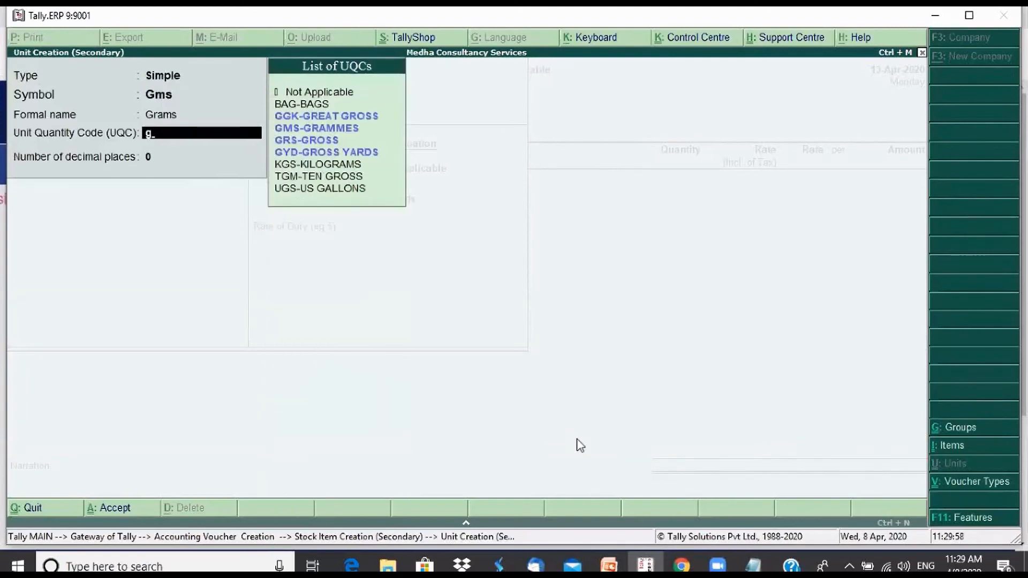
{"action": "key", "text": "Down"}
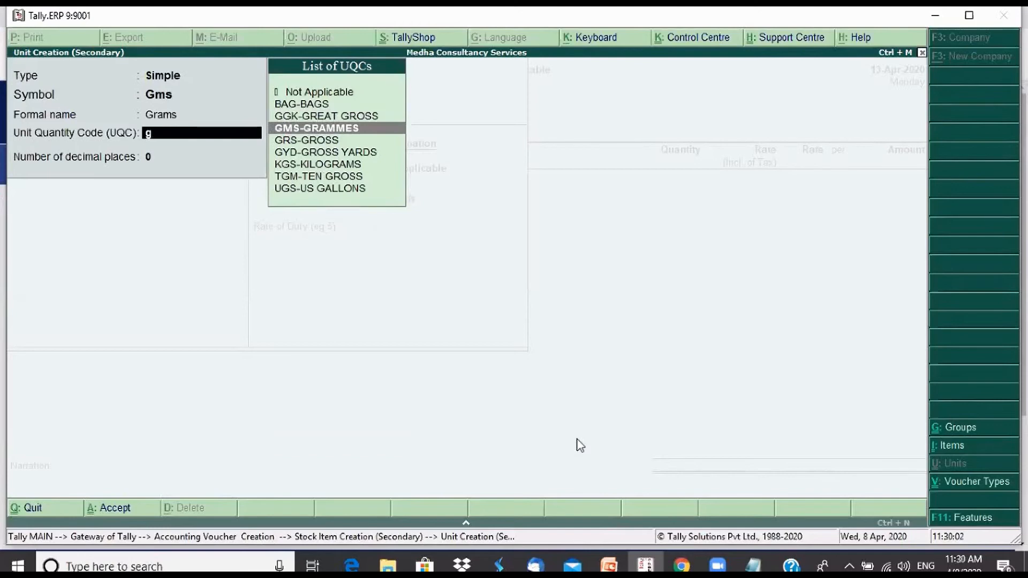
{"action": "key", "text": "Return"}
{"action": "key", "text": "Return"}
{"action": "key", "text": "Return"}
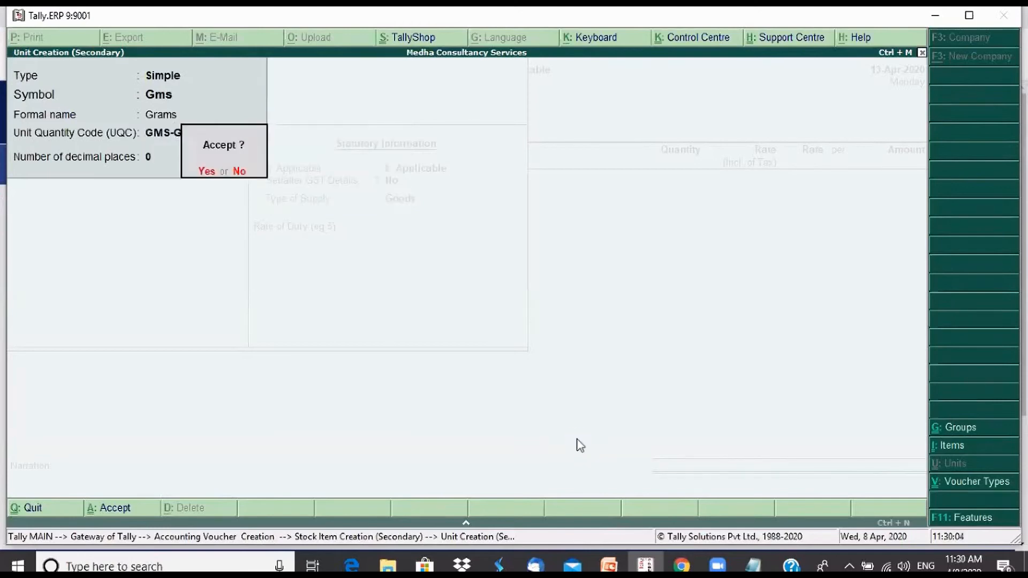
Enable GST details for Gold Jewellery, enter HSN/SAC 23432432 and set its taxability to Taxable on value
{"action": "key", "text": "Return"}
{"action": "key", "text": "y"}
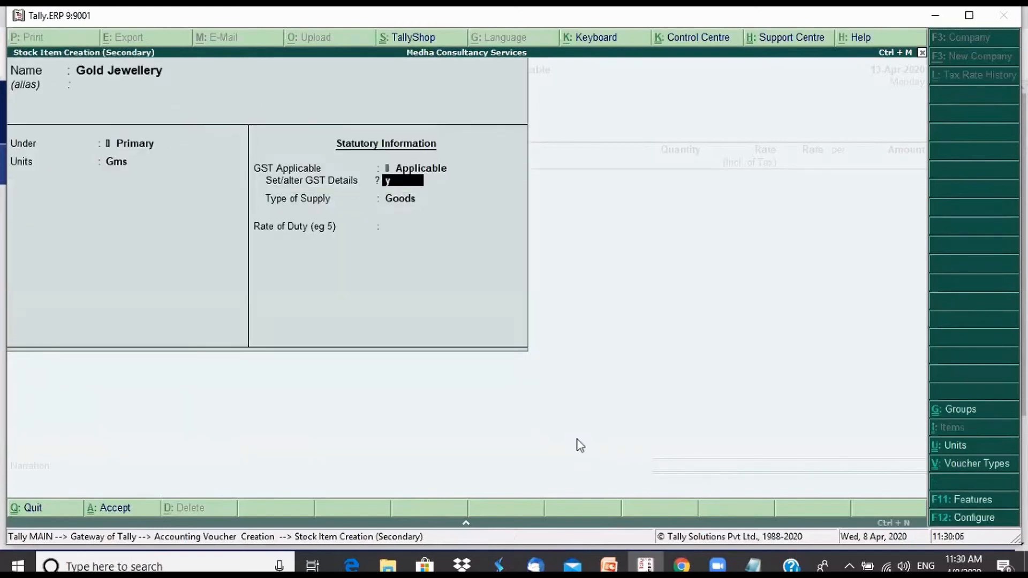
{"action": "key", "text": "Return"}
{"action": "type", "text": "23432432"}
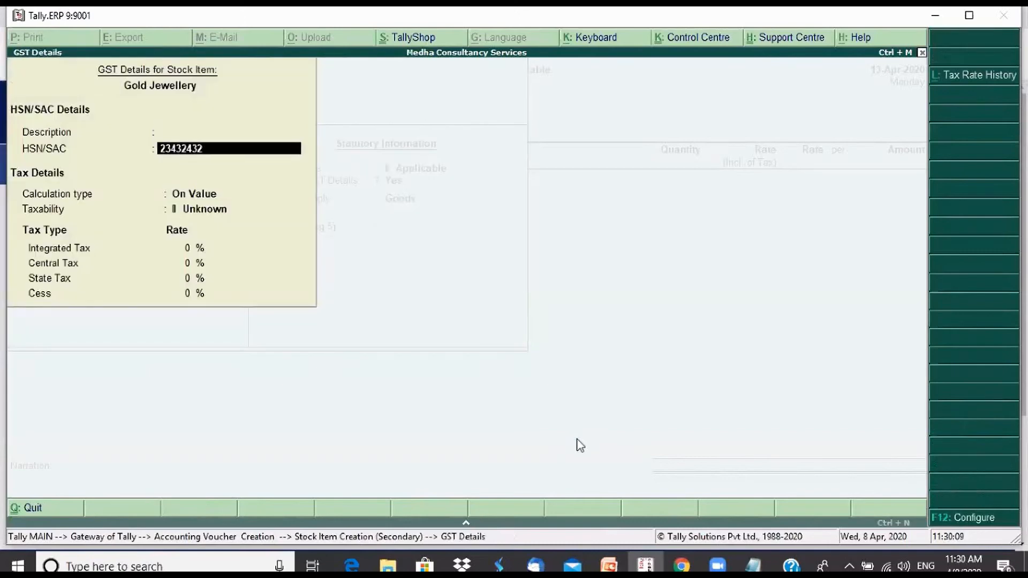
{"action": "key", "text": "Return"}
{"action": "key", "text": "Return"}
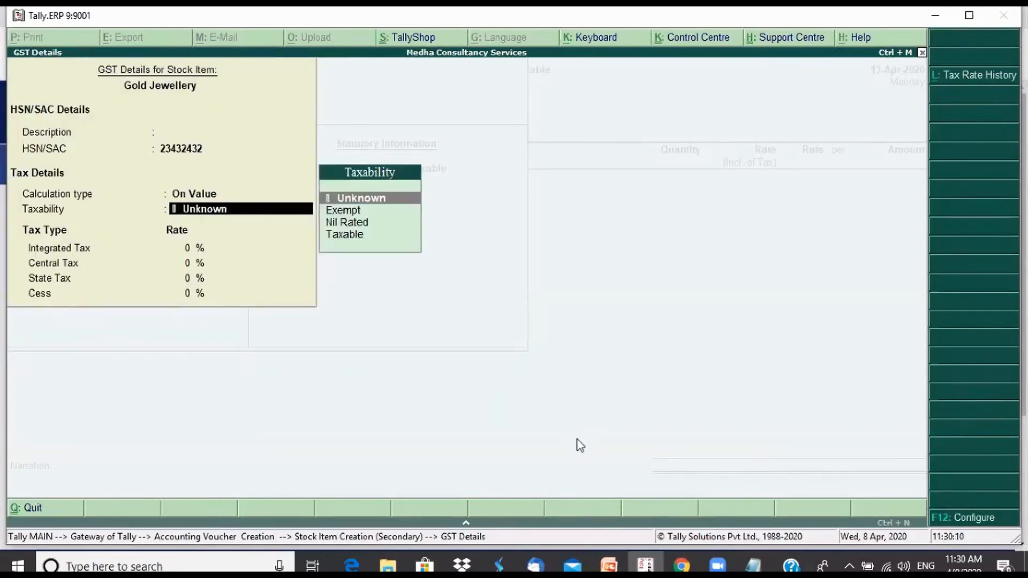
{"action": "key", "text": "Down"}
{"action": "key", "text": "Down"}
{"action": "key", "text": "Down"}
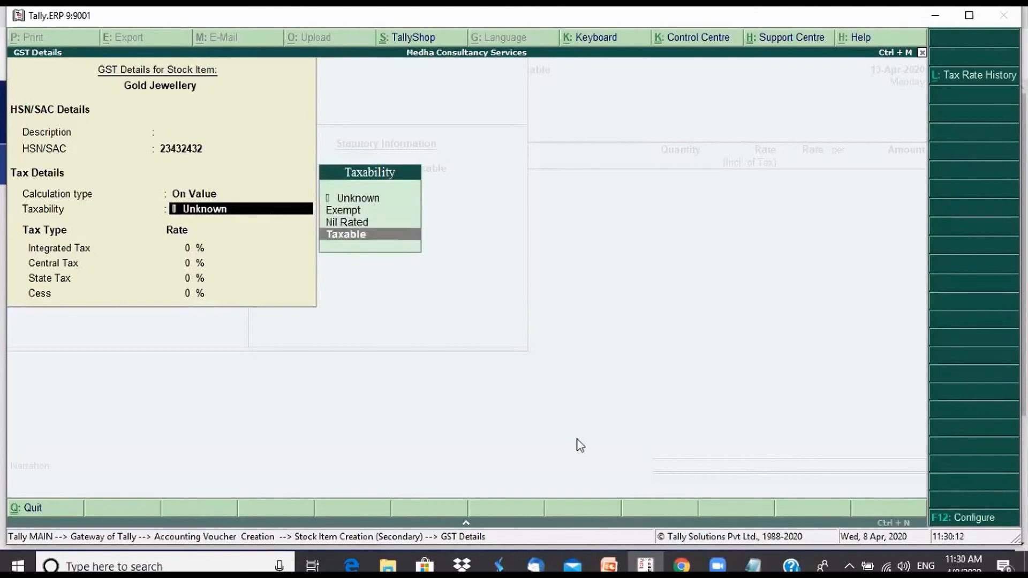
{"action": "key", "text": "Return"}
Set the integrated tax rate to 3%, keep Goods as the supply type and accept the stock item
{"action": "type", "text": "3"}
{"action": "key", "text": "Return"}
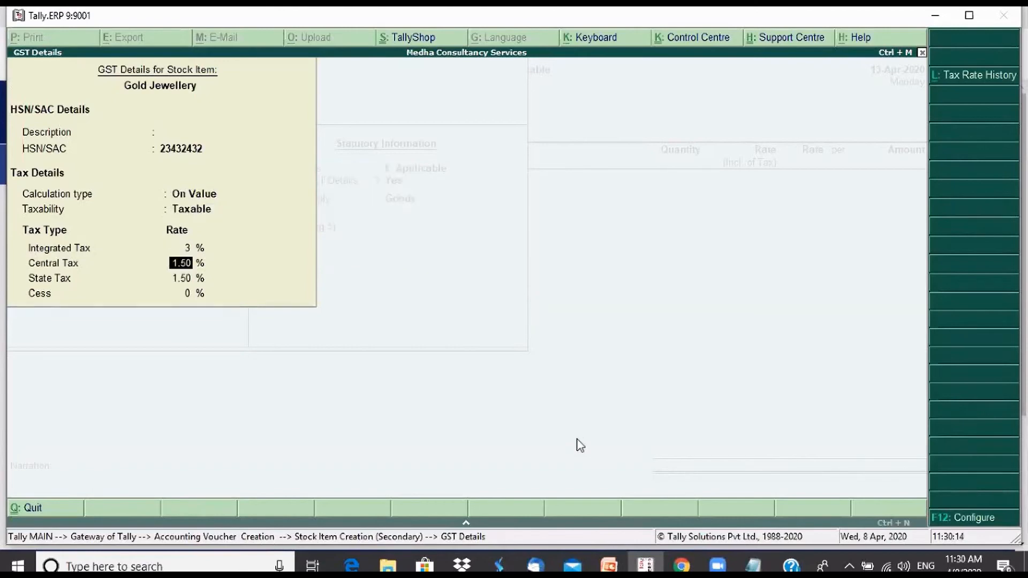
{"action": "key", "text": "Return"}
{"action": "key", "text": "Return"}
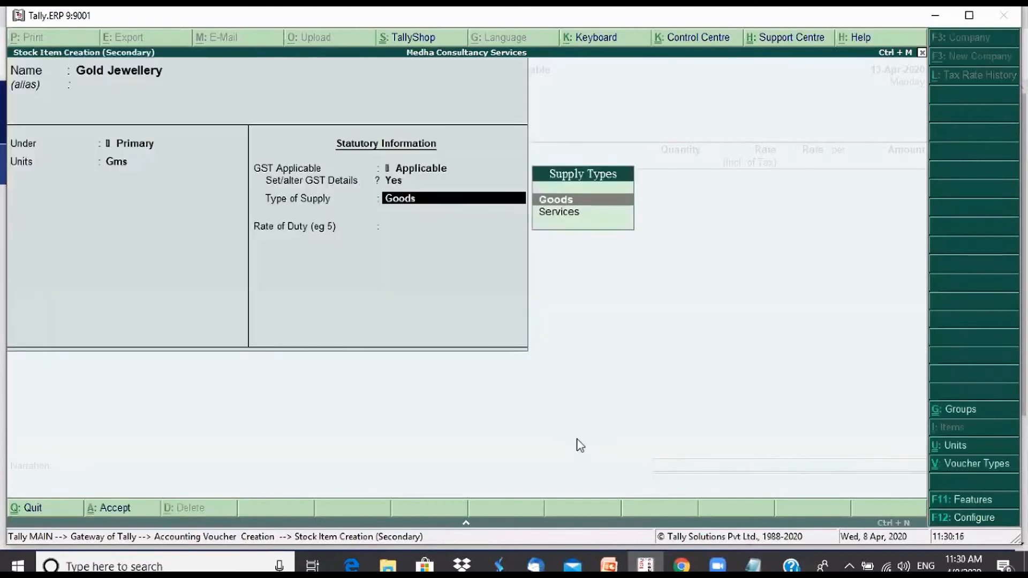
{"action": "key", "text": "Return"}
{"action": "key", "text": "Return"}
{"action": "key", "text": "Return"}
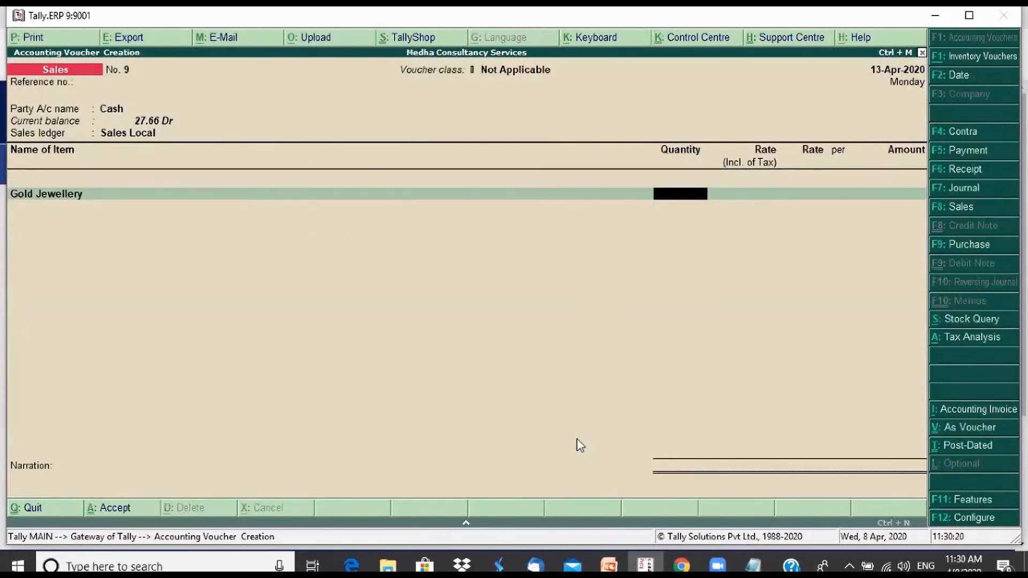
Enter a quantity of 400 Gms for Gold Jewellery at a rate of 3,000 per Gms
{"action": "type", "text": "400"}
{"action": "key", "text": "Return"}
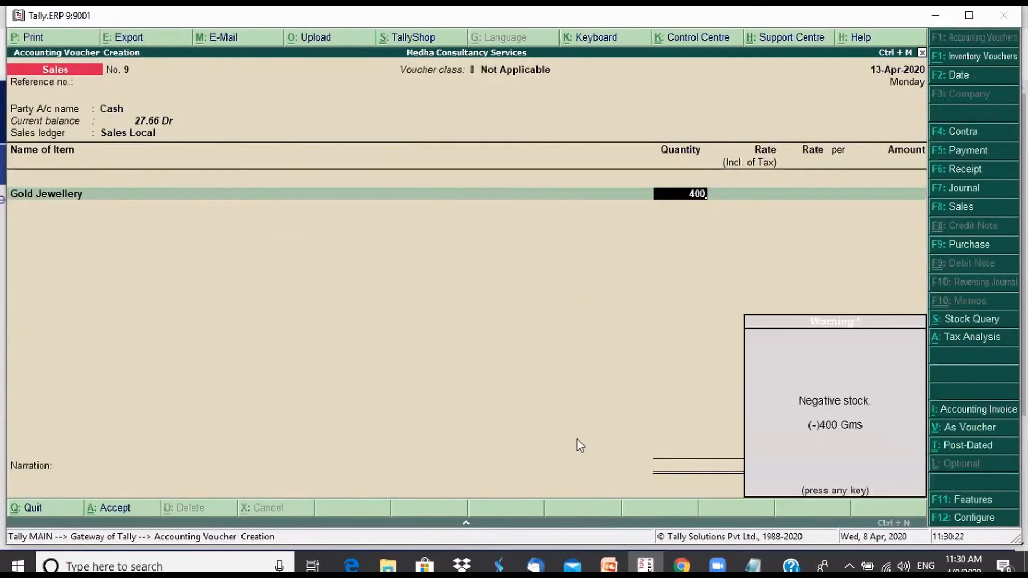
{"action": "key", "text": "Return"}
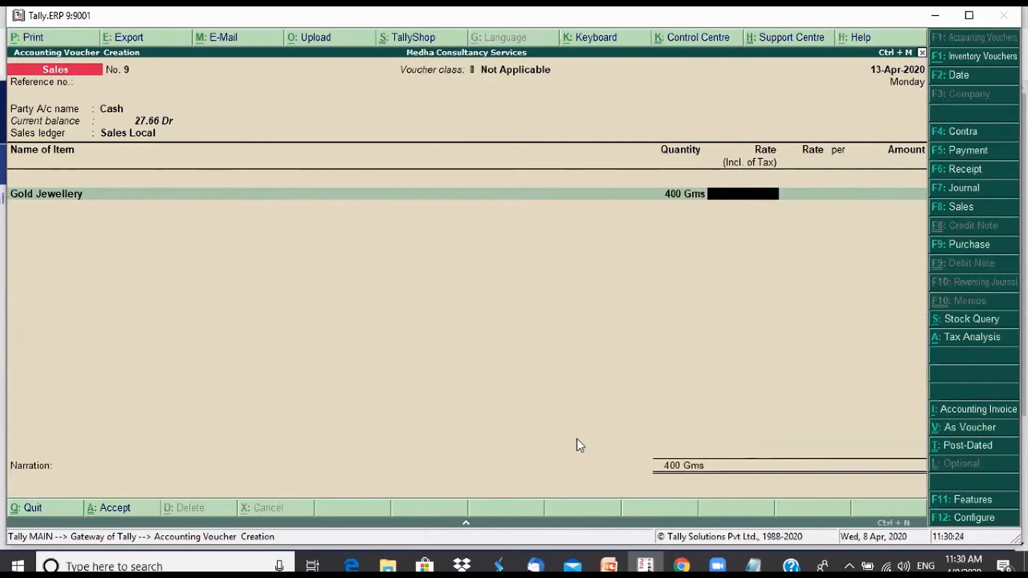
{"action": "key", "text": "Return"}
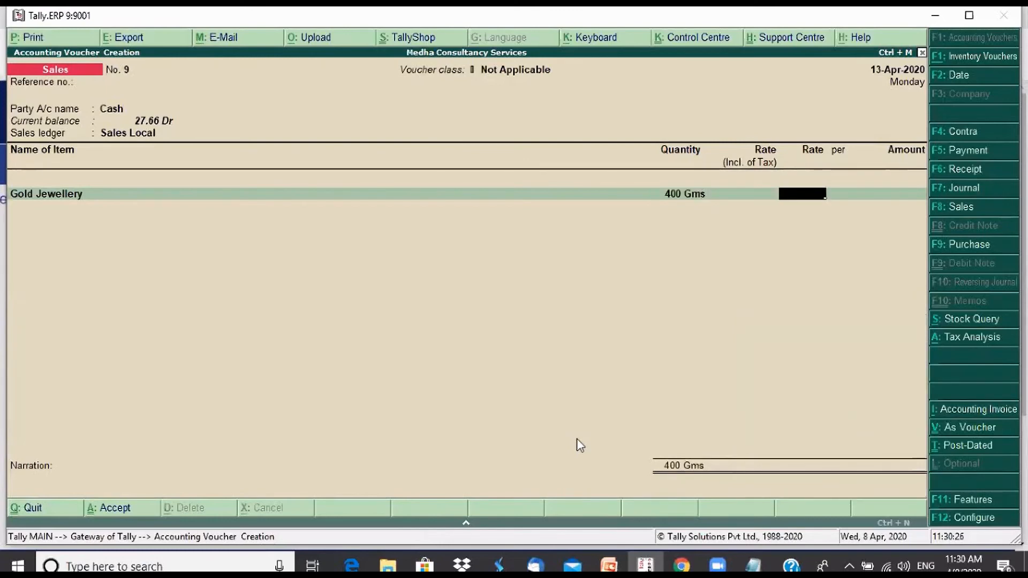
{"action": "type", "text": "000"}
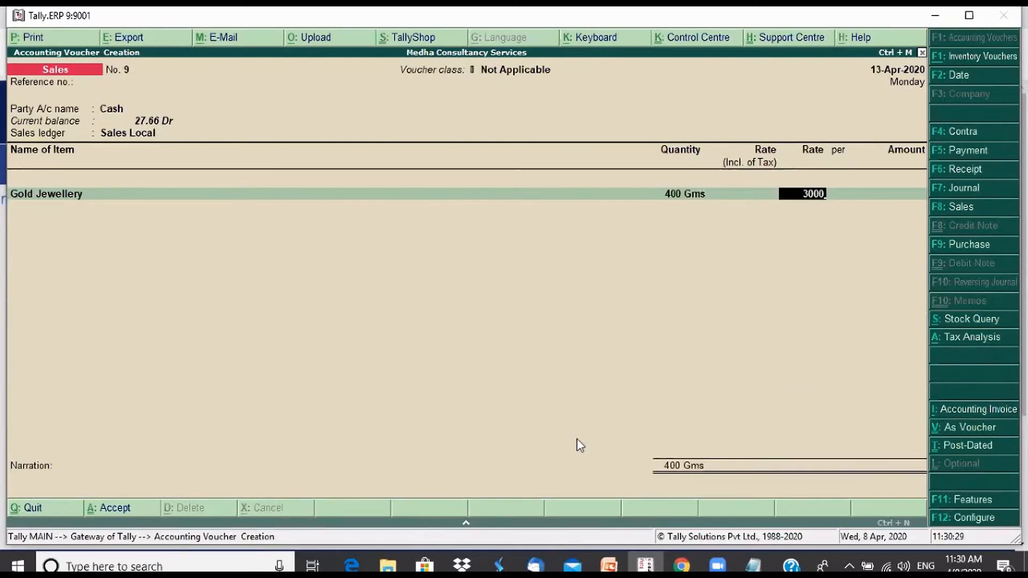
{"action": "key", "text": "Return"}
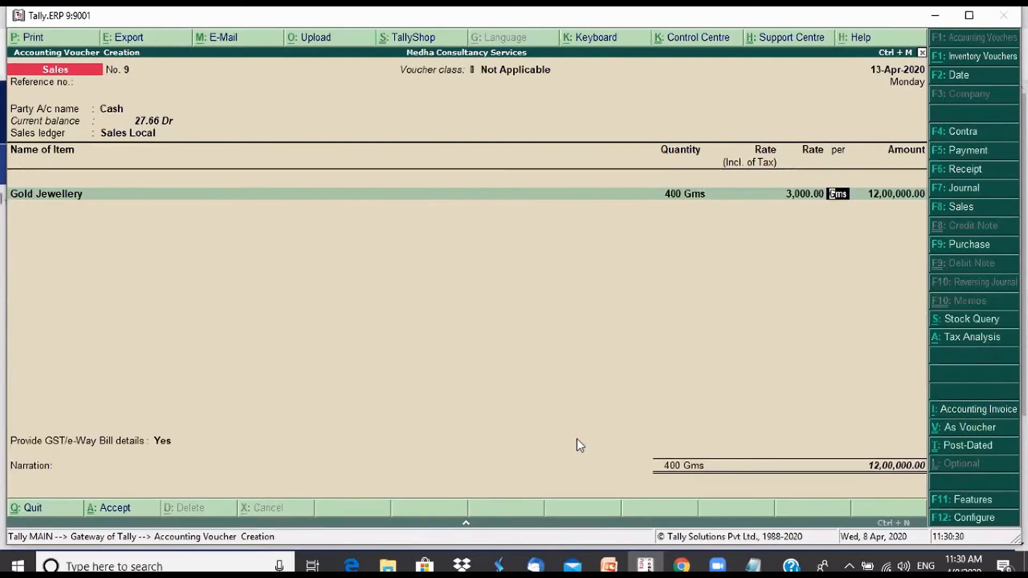
{"action": "key", "text": "Return"}
End the item list and set Provide GST/e-Way Bill details to No
{"action": "key", "text": "Return"}
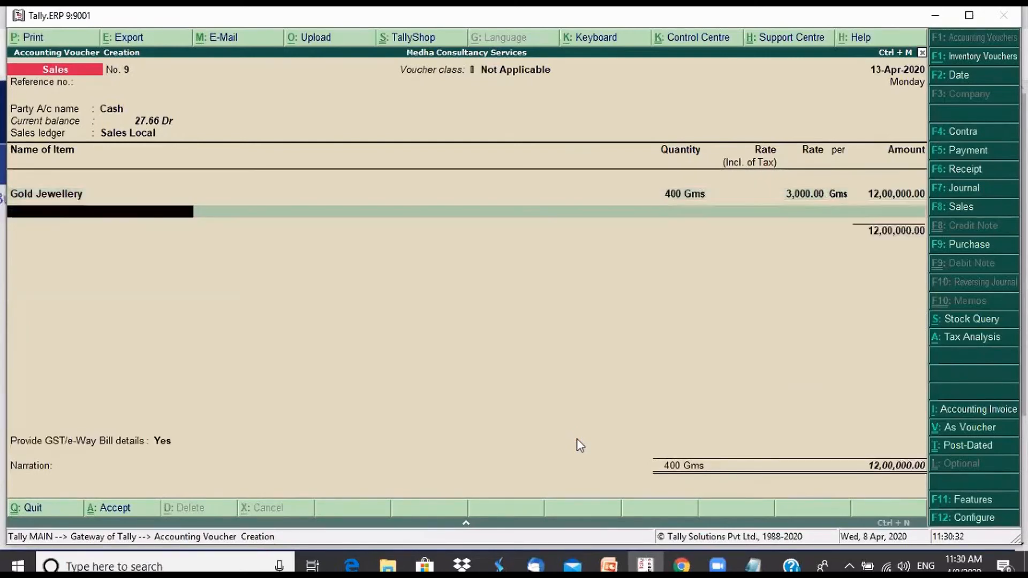
{"action": "key", "text": "Return"}
{"action": "key", "text": "Up"}
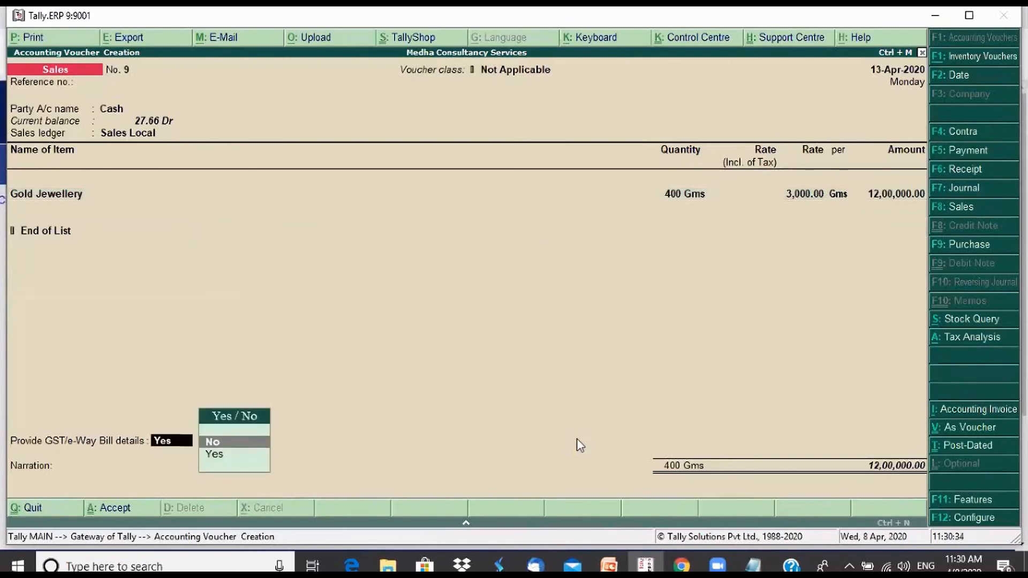
{"action": "key", "text": "Return"}
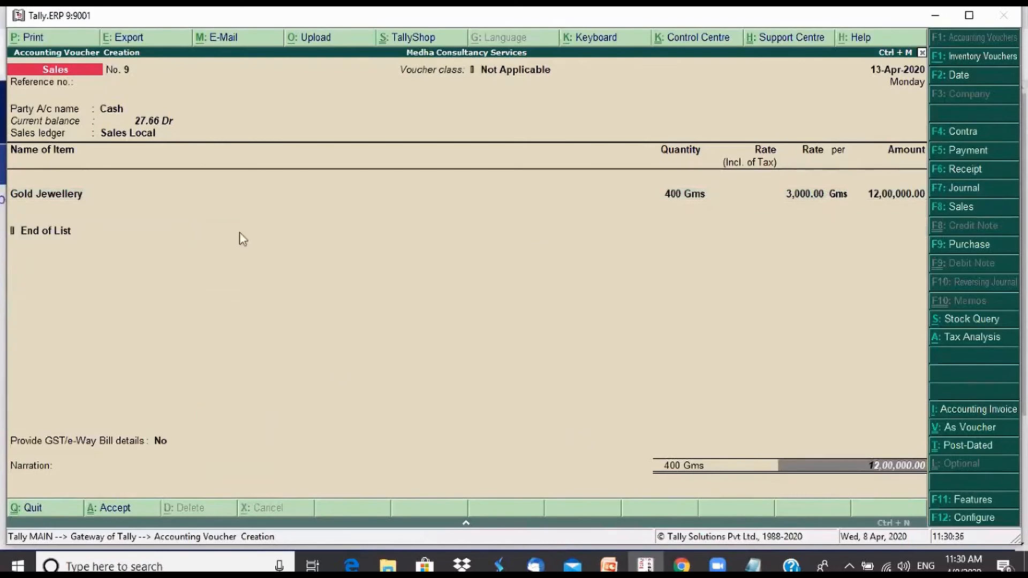
Reopen the Cash party's details, leave the despatch and order fields blank and enter the consignee's name
{"action": "left_click", "coordinate": [118, 108]}
{"action": "key", "text": "Return"}
{"action": "key", "text": "Return"}
{"action": "key", "text": "Return"}
{"action": "key", "text": "Return"}
{"action": "key", "text": "Return"}
{"action": "key", "text": "Return"}
{"action": "key", "text": "Return"}
{"action": "key", "text": "Return"}
{"action": "key", "text": "Return"}
{"action": "key", "text": "Return"}
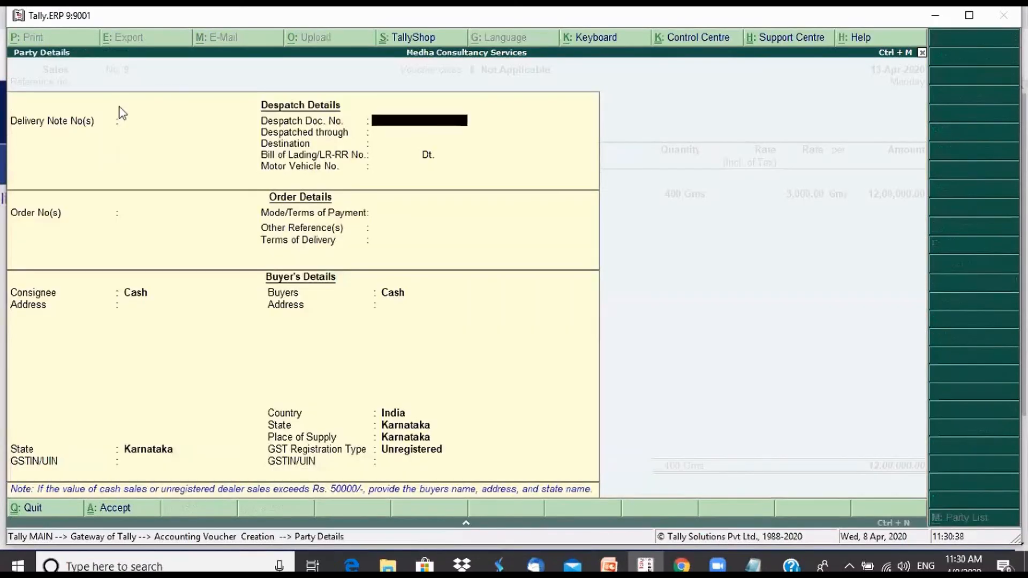
{"action": "key", "text": "Return"}
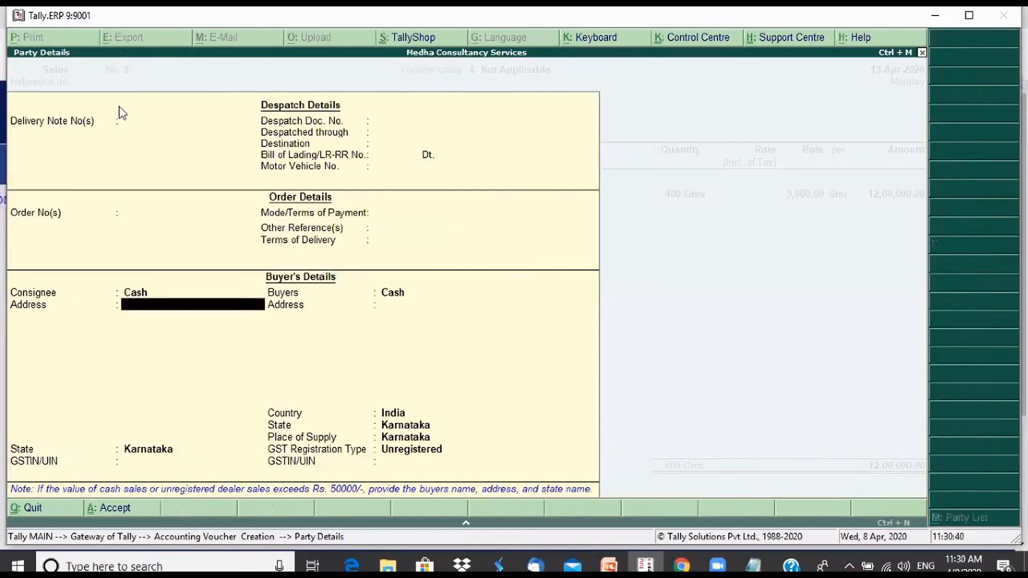
{"action": "type", "text": "Har"}
{"action": "type", "text": "sha"}
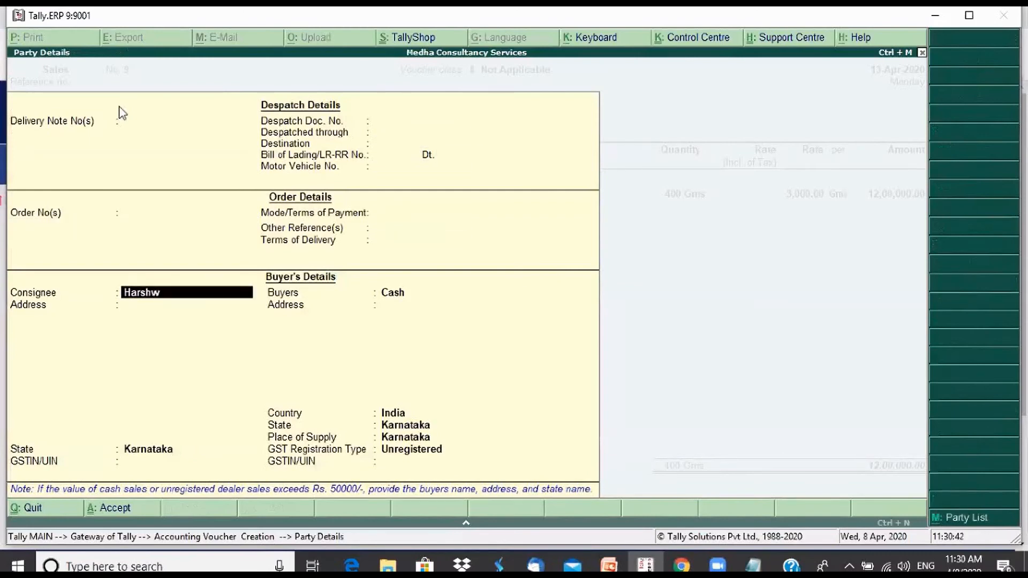
Enter the consignee's phone number as the address, keep Karnataka as the state and accept the remaining party details
{"action": "key", "text": "Return"}
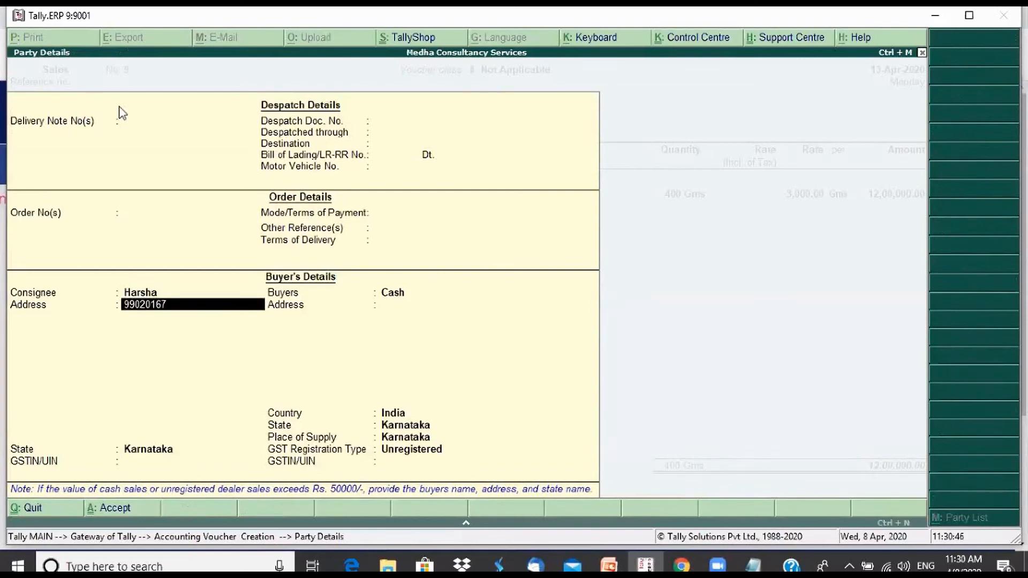
{"action": "key", "text": "Return"}
{"action": "key", "text": "Return"}
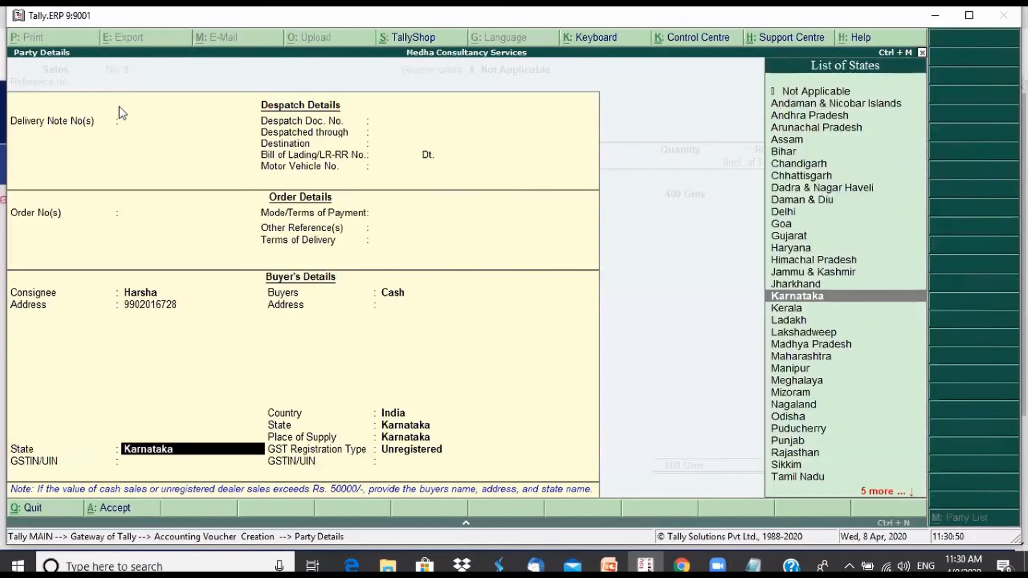
{"action": "key", "text": "Return"}
{"action": "key", "text": "Return"}
{"action": "key", "text": "Return"}
{"action": "key", "text": "Return"}
{"action": "key", "text": "Return"}
{"action": "key", "text": "Return"}
End the item list and add the Outout CGST and Output SGST ledgers to the gold jewellery invoice
{"action": "key", "text": "Return"}
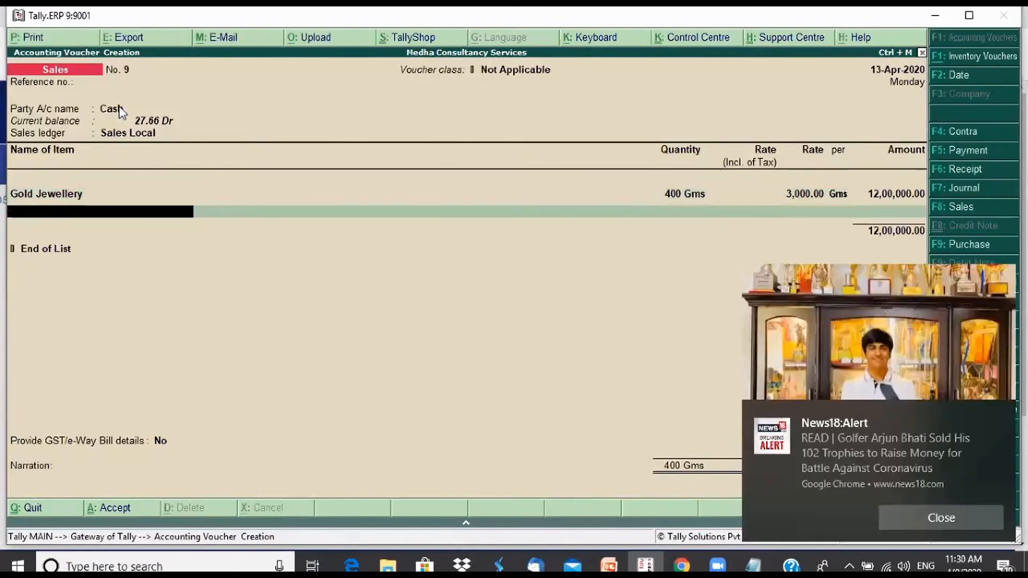
{"action": "key", "text": "Return"}
{"action": "type", "text": "ou"}
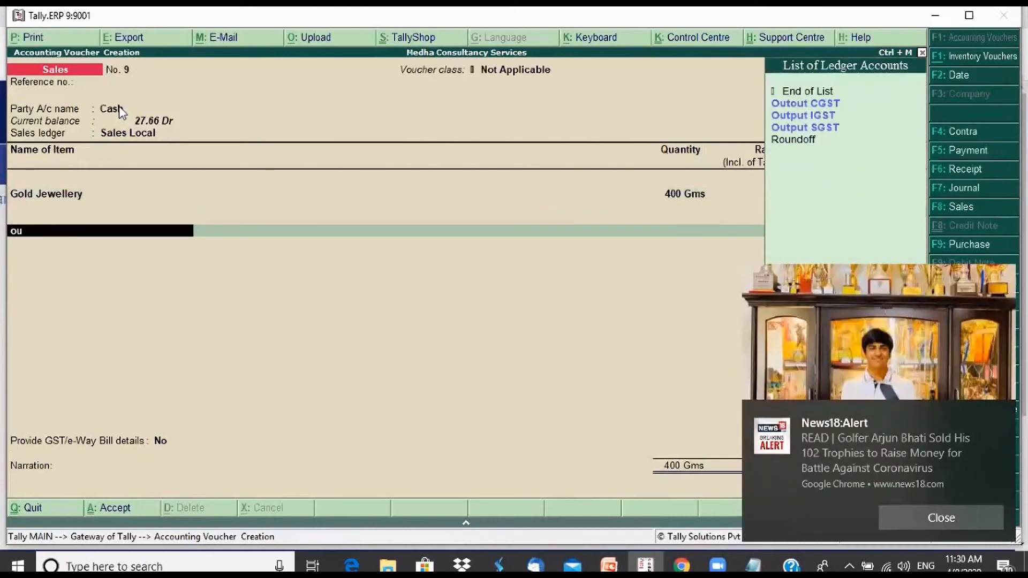
{"action": "key", "text": "Return"}
{"action": "key", "text": "Return"}
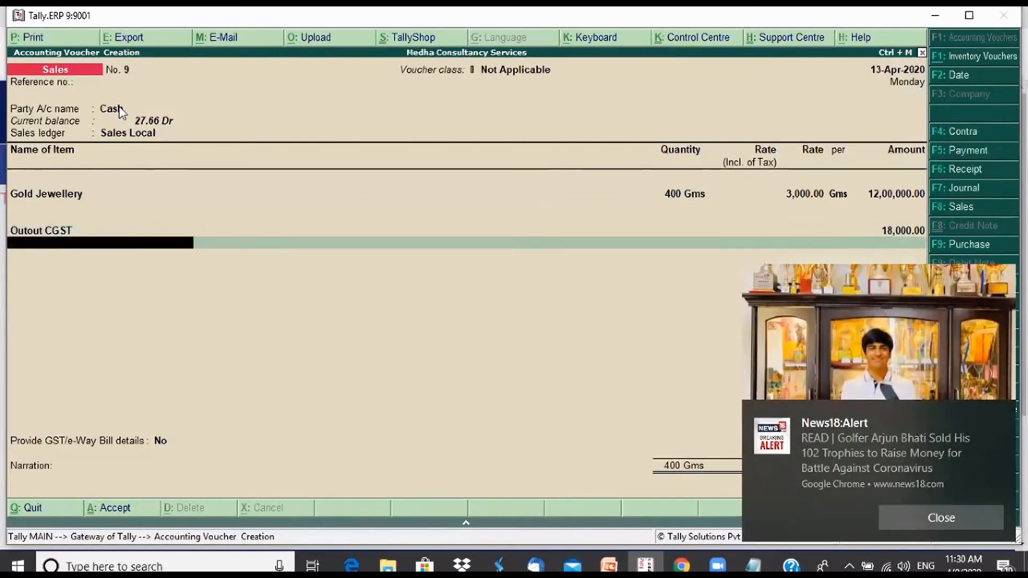
{"action": "type", "text": "out"}
{"action": "key", "text": "Down"}
{"action": "key", "text": "Down"}
Finish the ledger list, leave the narration blank, and save the sales invoice with a print preview
{"action": "key", "text": "Return"}
{"action": "key", "text": "Return"}
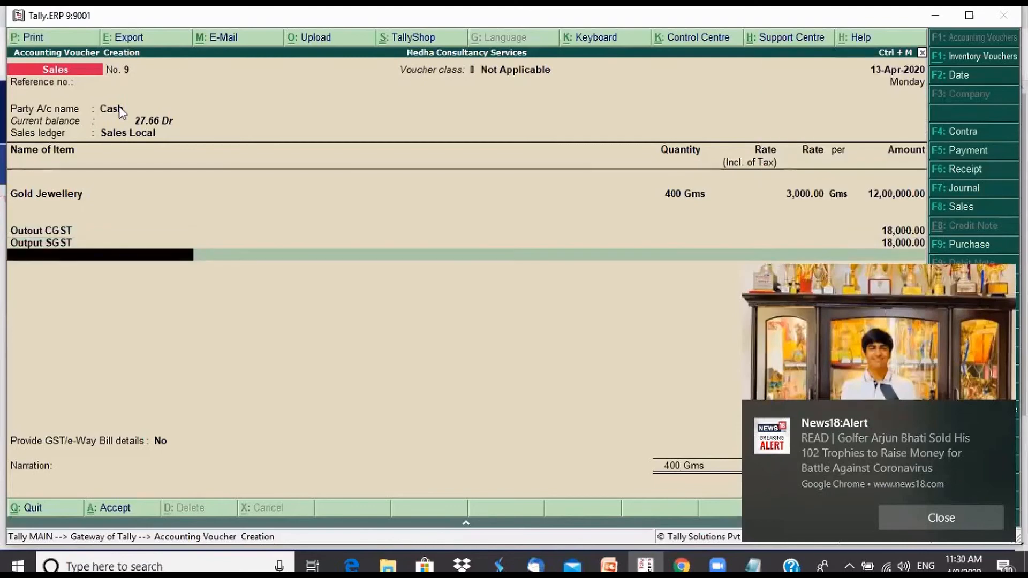
{"action": "key", "text": "Return"}
{"action": "key", "text": "Return"}
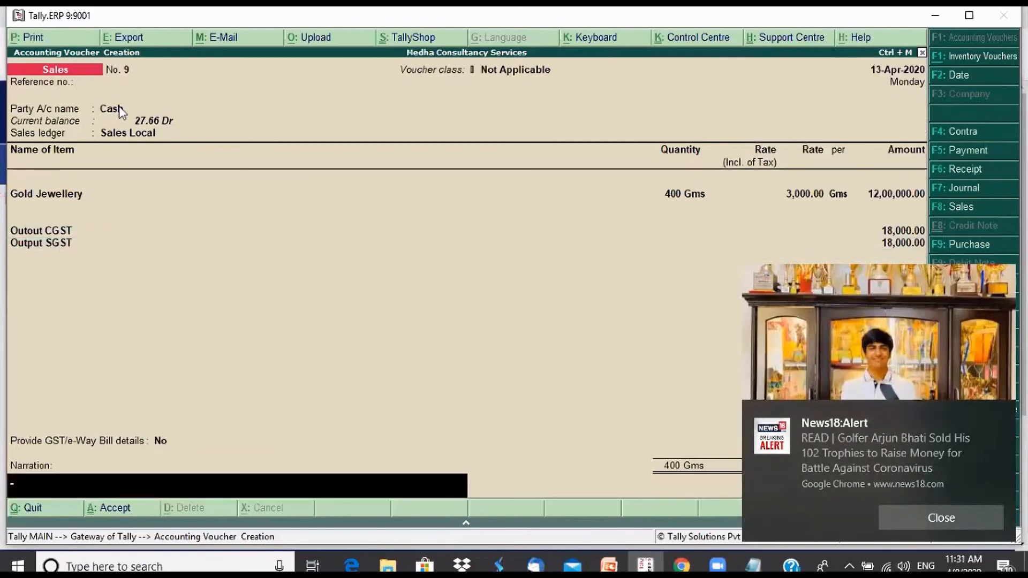
{"action": "key", "text": "Return"}
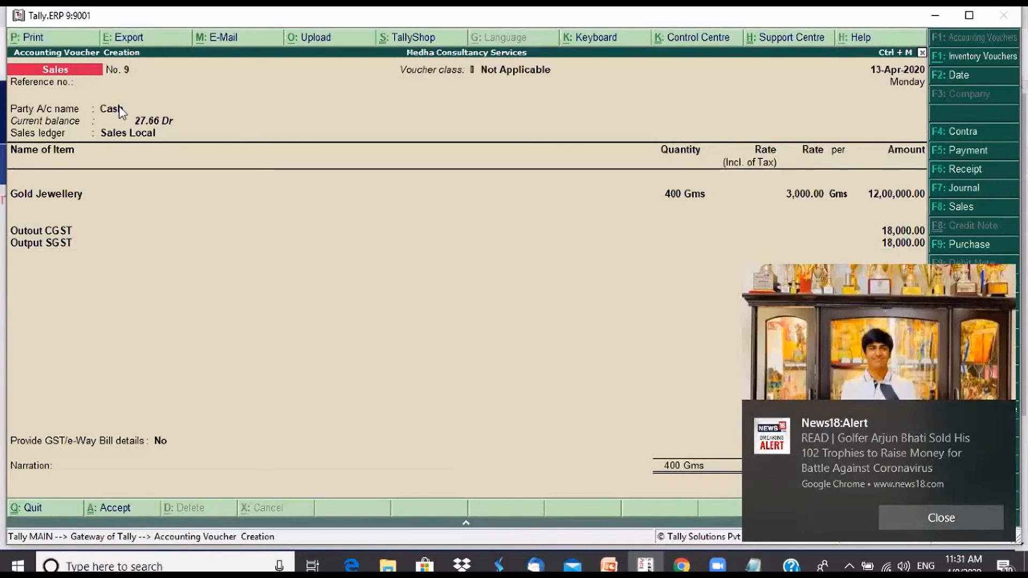
{"action": "key", "text": "Return"}
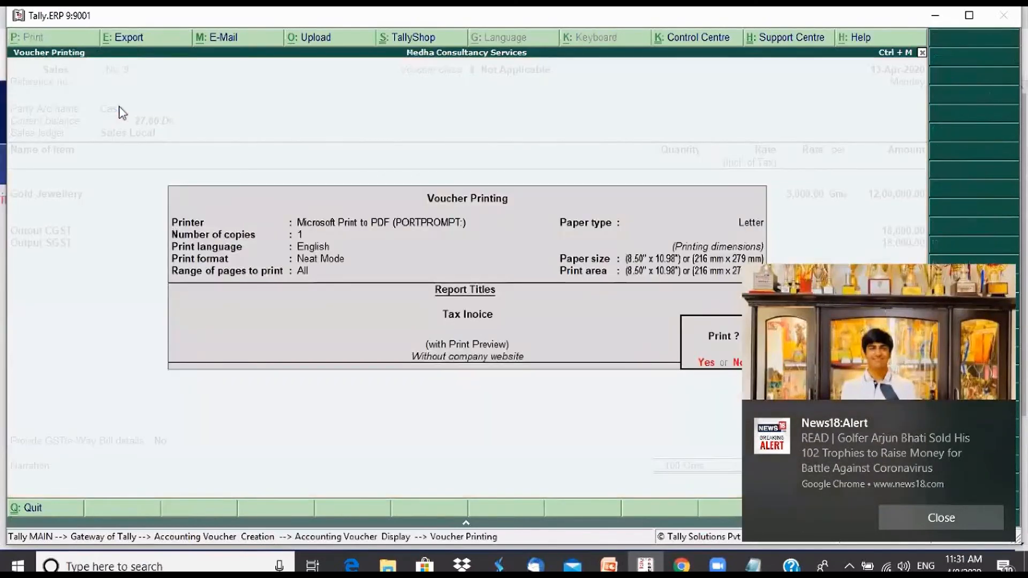
{"action": "key", "text": "Return"}
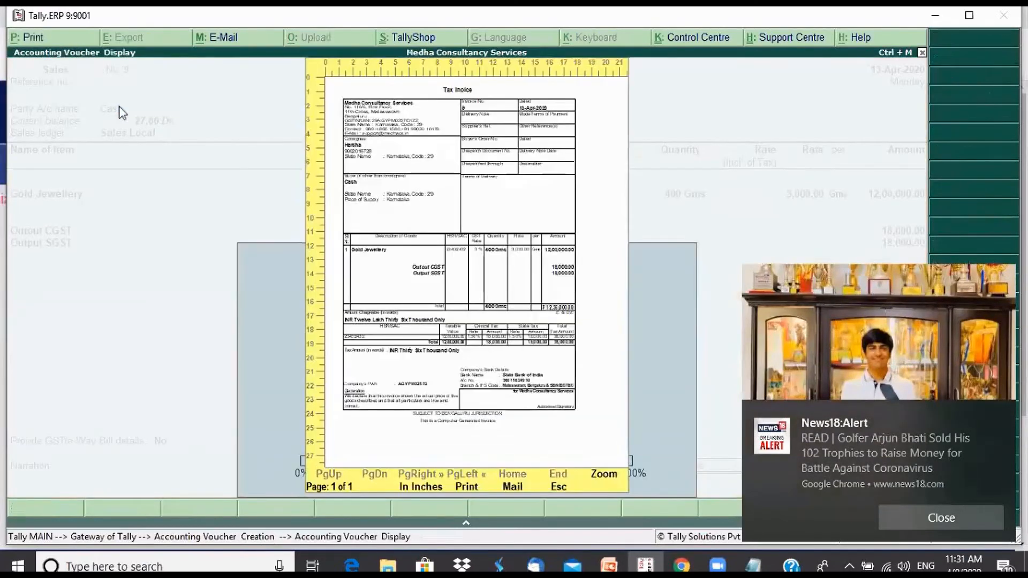
Examine the invoice's consignee, item and tax details in the enlarged preview, and close it along with voucher creation
{"action": "key", "text": "alt+z"}
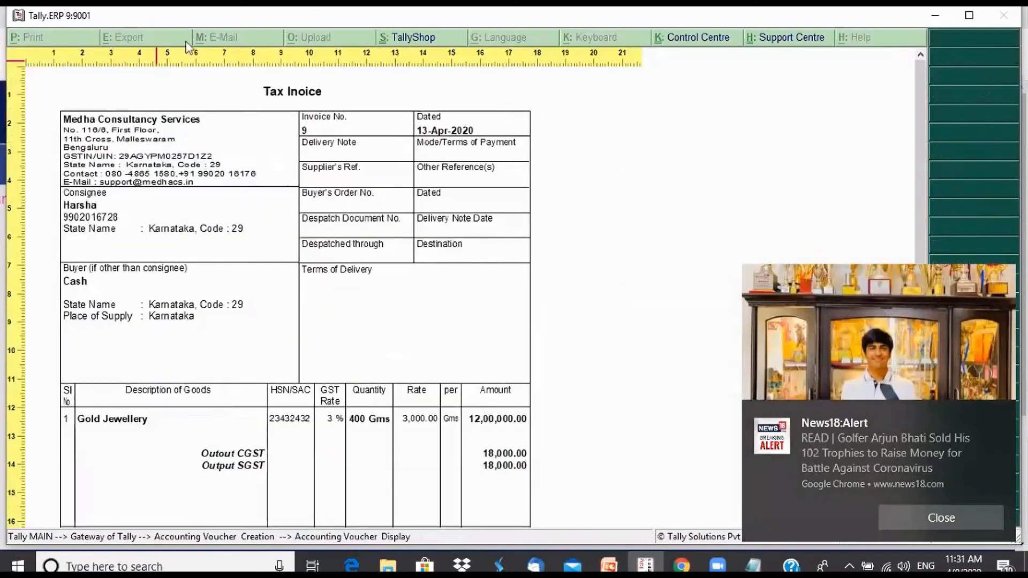
{"action": "left_click", "coordinate": [1005, 426]}
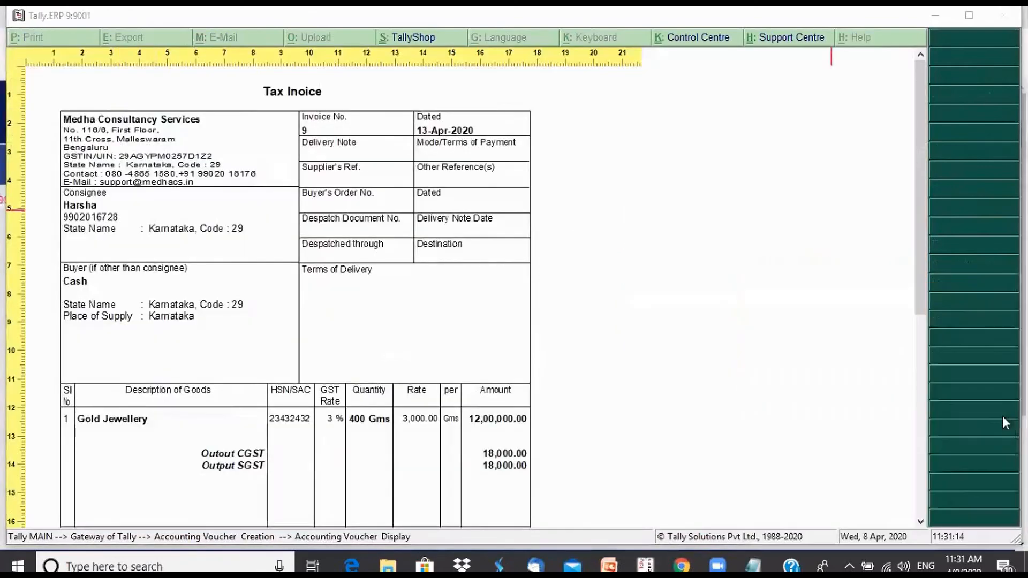
{"action": "left_click_drag", "start_coordinate": [921, 246], "coordinate": [925, 104]}
{"action": "key", "text": "alt+z"}
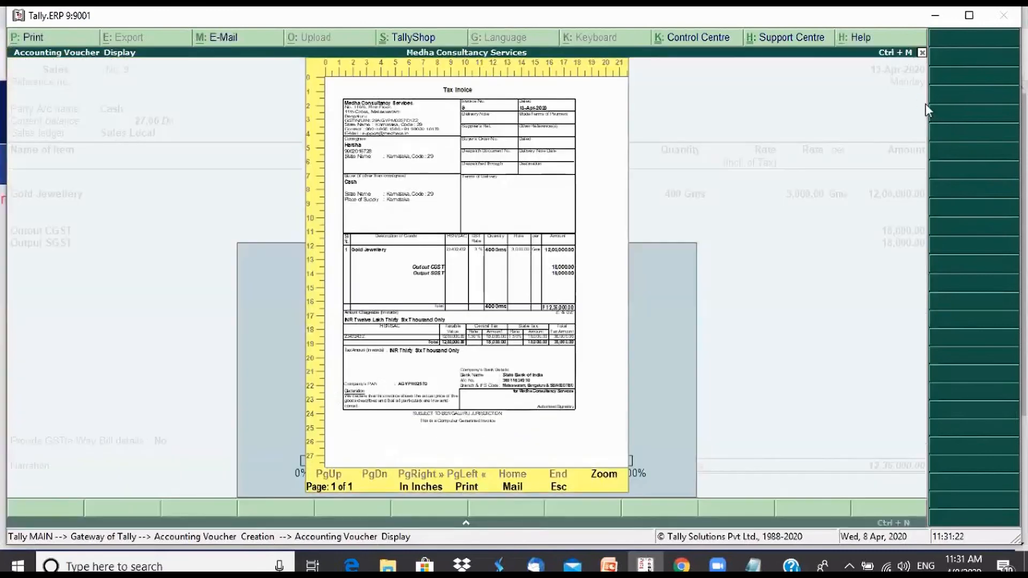
{"action": "key", "text": "Escape"}
{"action": "key", "text": "Escape"}
{"action": "key", "text": "y"}
Open the GSTR-1 report and drill down into its B2C(Small) Invoices - 7 section
{"action": "key", "text": "d"}
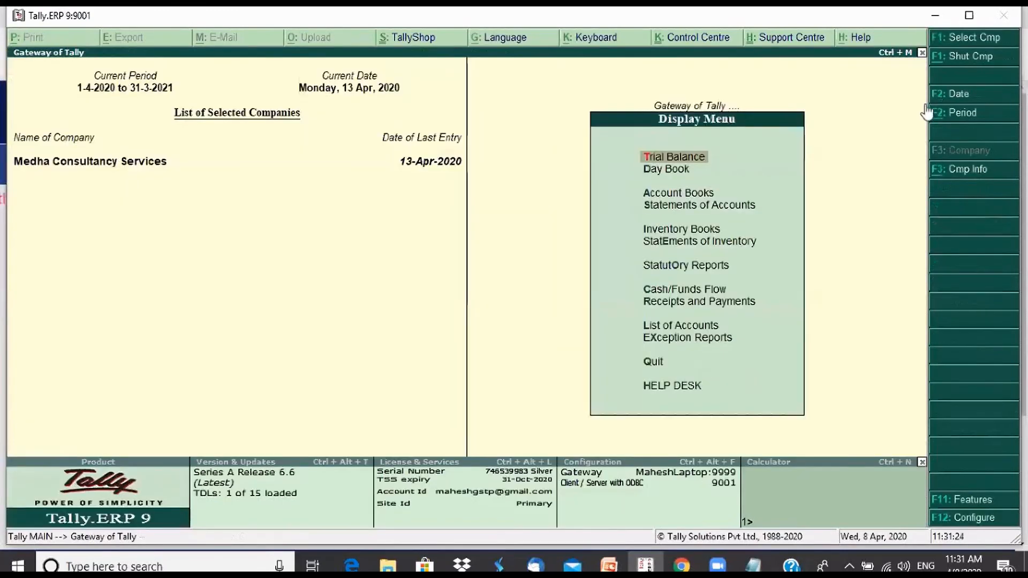
{"action": "key", "text": "o"}
{"action": "key", "text": "g"}
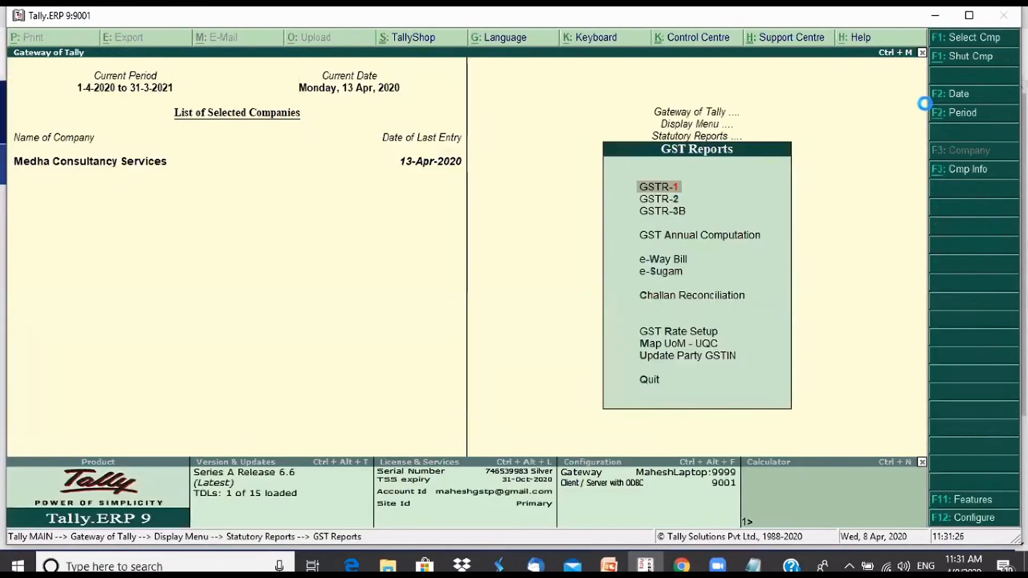
{"action": "key", "text": "Return"}
{"action": "key", "text": "Down"}
{"action": "key", "text": "Down"}
{"action": "key", "text": "Down"}
{"action": "key", "text": "Down"}
{"action": "key", "text": "Down"}
{"action": "key", "text": "Down"}
{"action": "key", "text": "Down"}
{"action": "key", "text": "Return"}
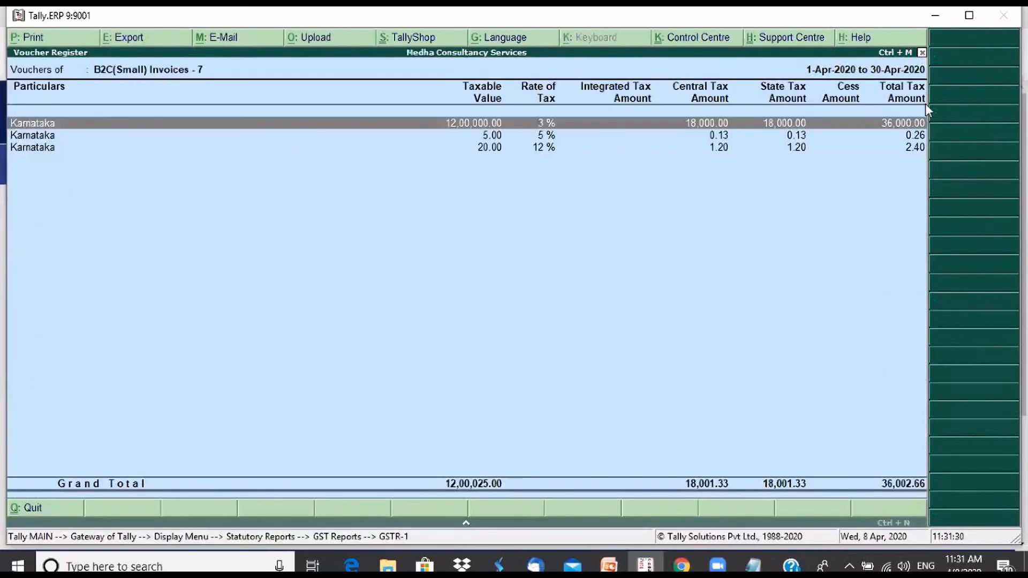
Drill down from the 3 % Karnataka entry to its Cash sales voucher and return to the GSTR-1 summary
{"action": "key", "text": "Return"}
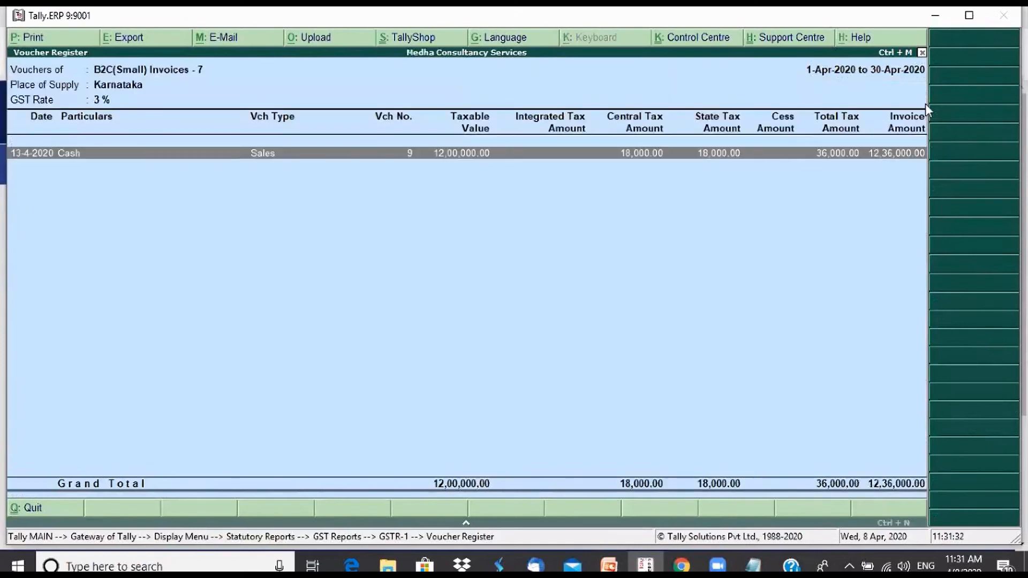
{"action": "key", "text": "Return"}
{"action": "key", "text": "Return"}
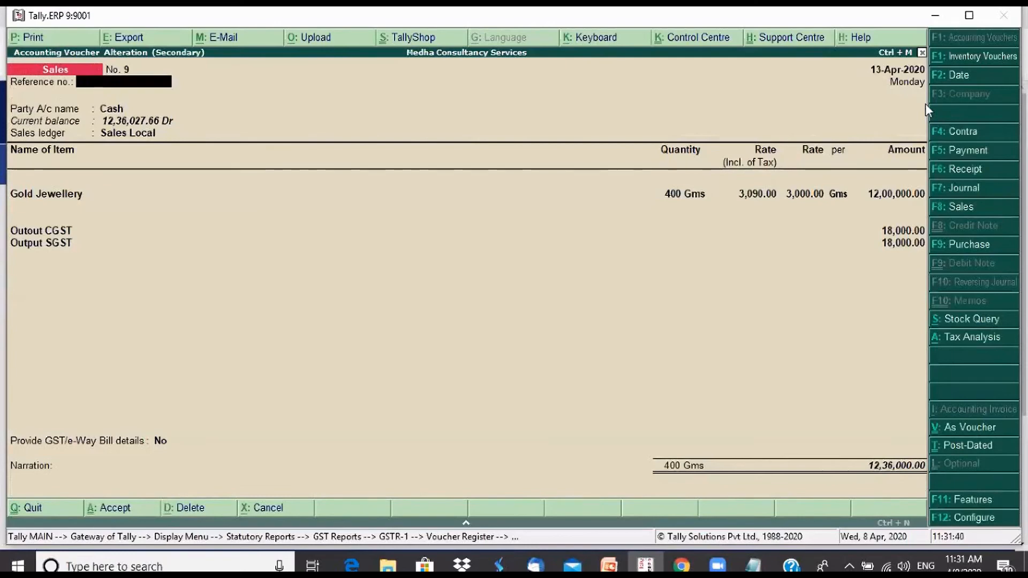
{"action": "key", "text": "Escape"}
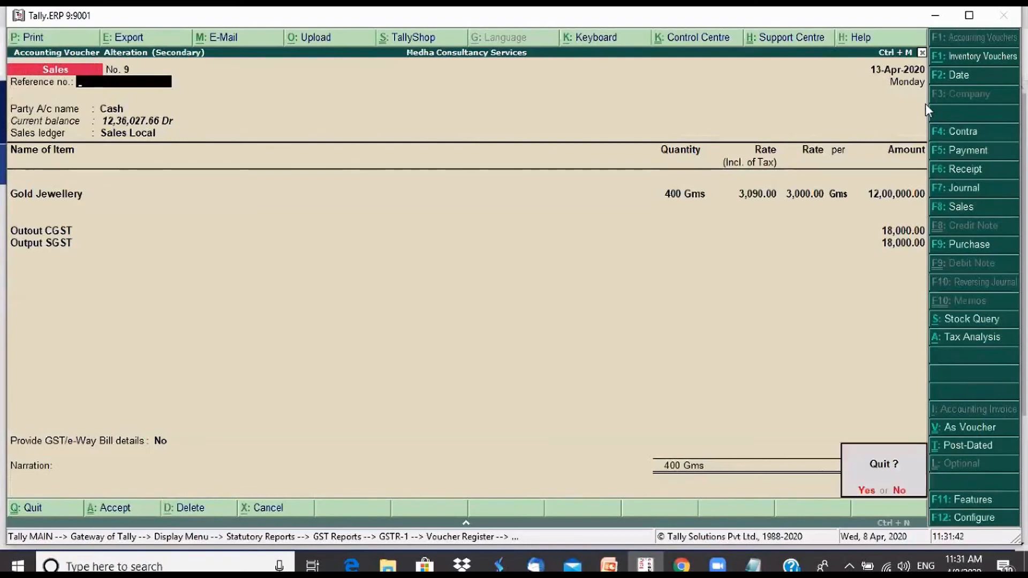
{"action": "key", "text": "y"}
{"action": "key", "text": "Escape"}
{"action": "key", "text": "Escape"}
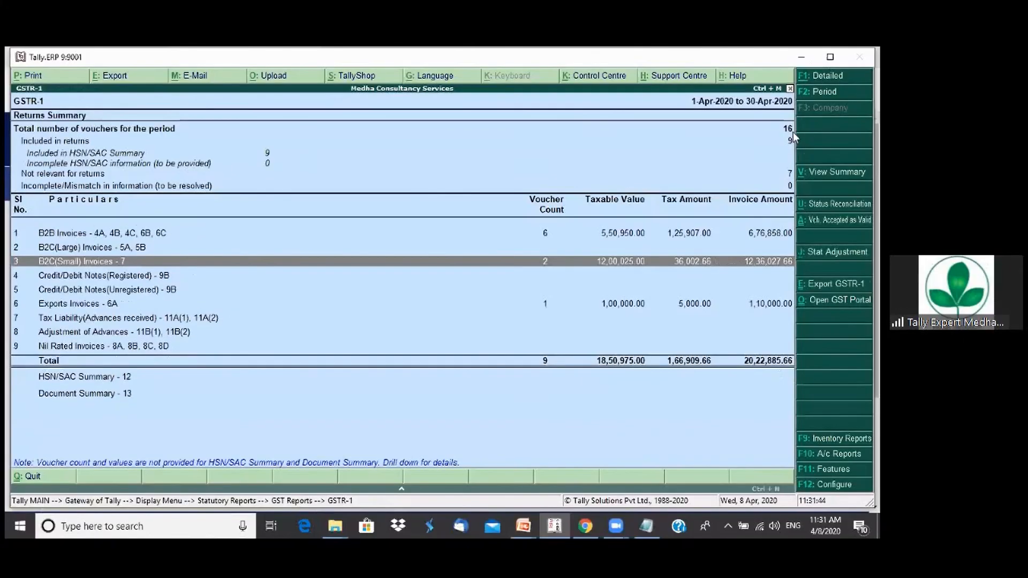
Review the GSTR-1 sections from B2C(Large) Invoices to the HSN/SAC Summary, and return to the Gateway of Tally
{"action": "key", "text": "Up"}
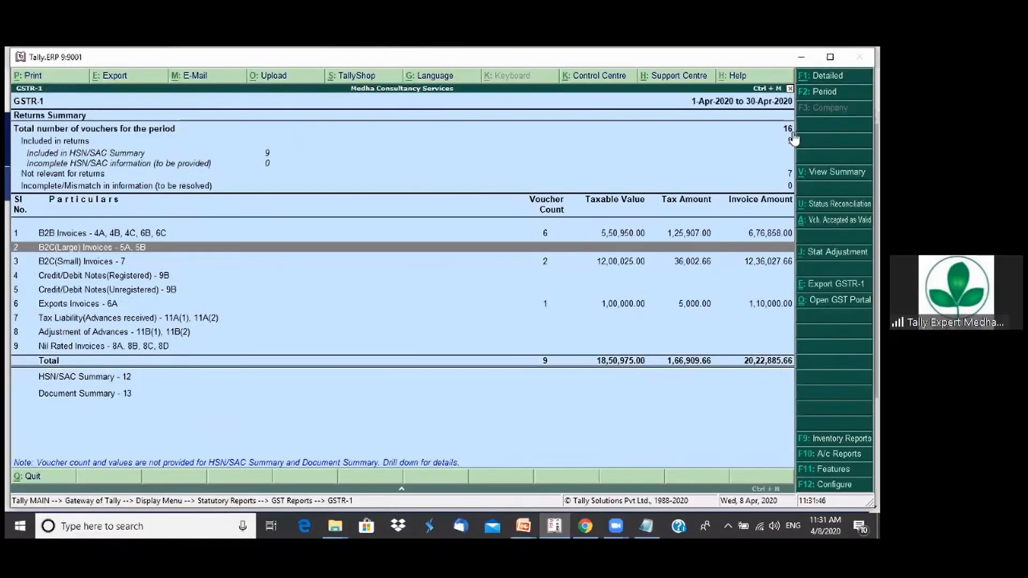
{"action": "key", "text": "Down"}
{"action": "key", "text": "Down"}
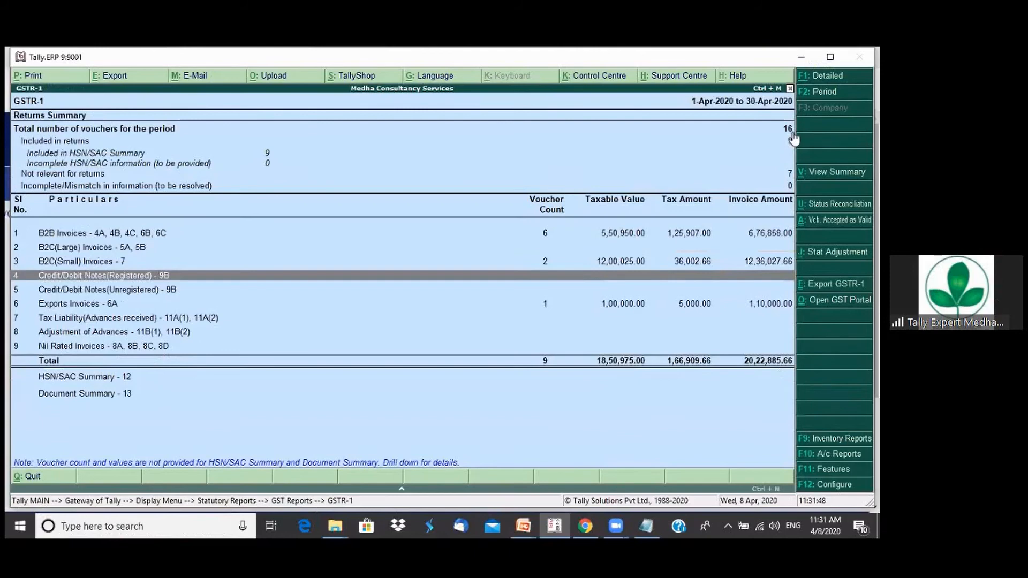
{"action": "key", "text": "Down"}
{"action": "key", "text": "Up"}
{"action": "key", "text": "Down"}
{"action": "key", "text": "Up"}
{"action": "key", "text": "Down"}
{"action": "key", "text": "Up"}
{"action": "key", "text": "Down"}
{"action": "key", "text": "Up"}
{"action": "key", "text": "Down"}
{"action": "key", "text": "Up"}
{"action": "key", "text": "Down"}
{"action": "key", "text": "Up"}
{"action": "key", "text": "Down"}
{"action": "key", "text": "Up"}
{"action": "key", "text": "Down"}
{"action": "key", "text": "Down"}
{"action": "key", "text": "Down"}
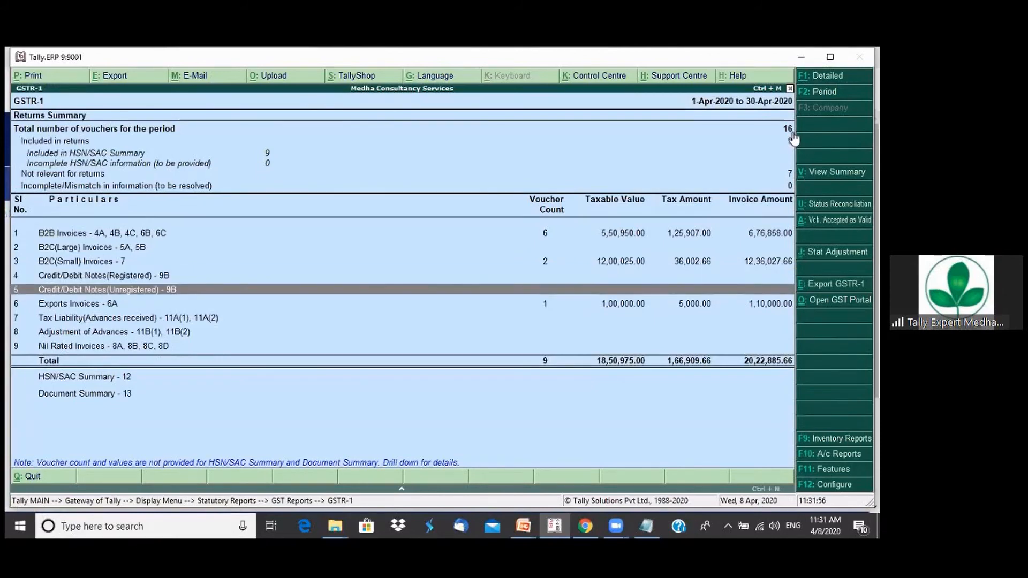
{"action": "key", "text": "Down"}
{"action": "key", "text": "Down"}
{"action": "key", "text": "Down"}
{"action": "key", "text": "Down"}
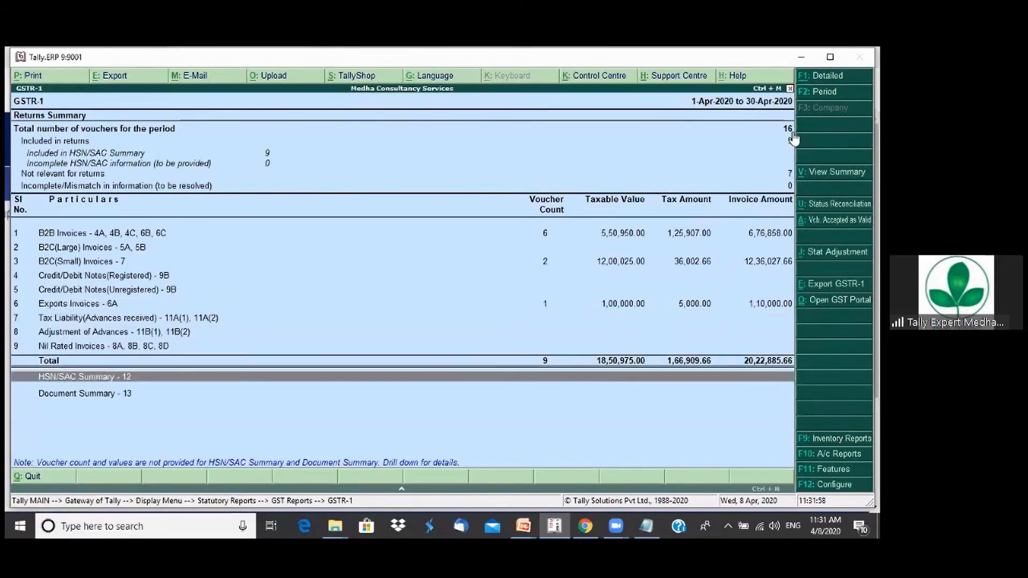
{"action": "key", "text": "Up"}
{"action": "key", "text": "Up"}
{"action": "key", "text": "Up"}
{"action": "key", "text": "Up"}
{"action": "key", "text": "Up"}
{"action": "key", "text": "Up"}
{"action": "key", "text": "Up"}
{"action": "key", "text": "Up"}
{"action": "key", "text": "Up"}
{"action": "key", "text": "Up"}
{"action": "key", "text": "Up"}
{"action": "key", "text": "Up"}
{"action": "key", "text": "Up"}
{"action": "key", "text": "Up"}
{"action": "key", "text": "Up"}
{"action": "key", "text": "Up"}
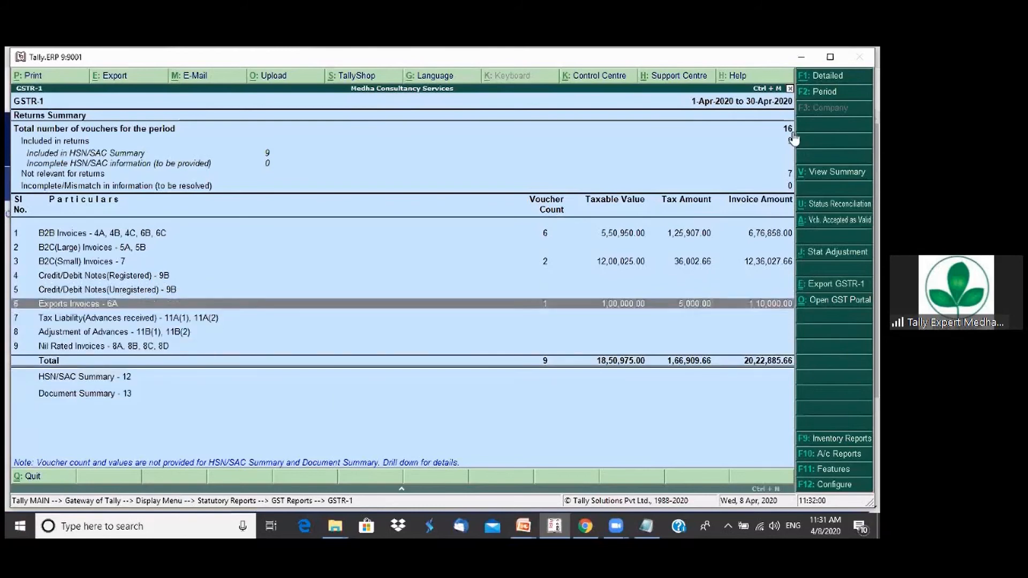
{"action": "key", "text": "Escape"}
{"action": "key", "text": "Escape"}
{"action": "key", "text": "Escape"}
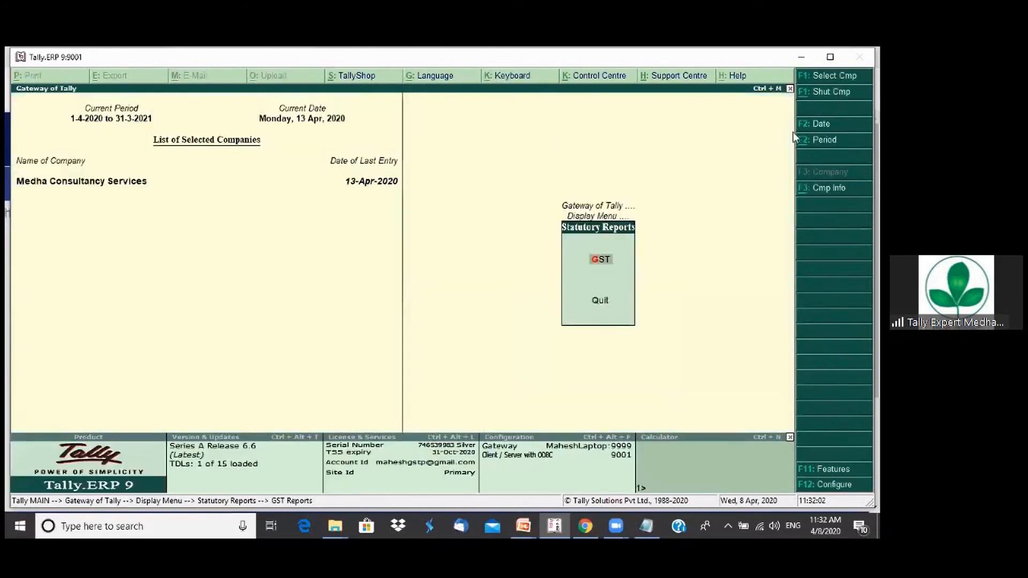
{"action": "key", "text": "Escape"}
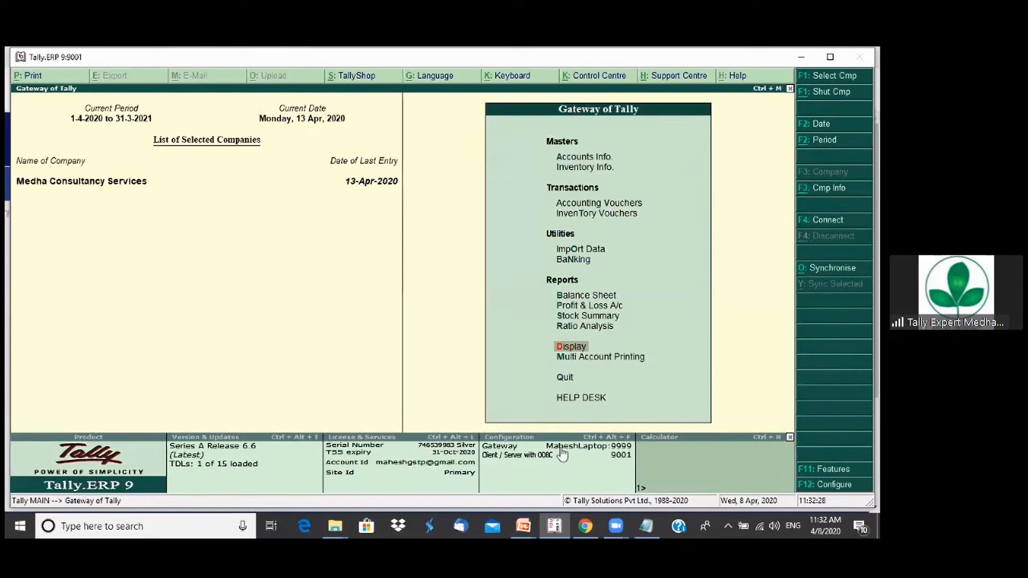
{"action": "key", "text": "alt+Tab"}
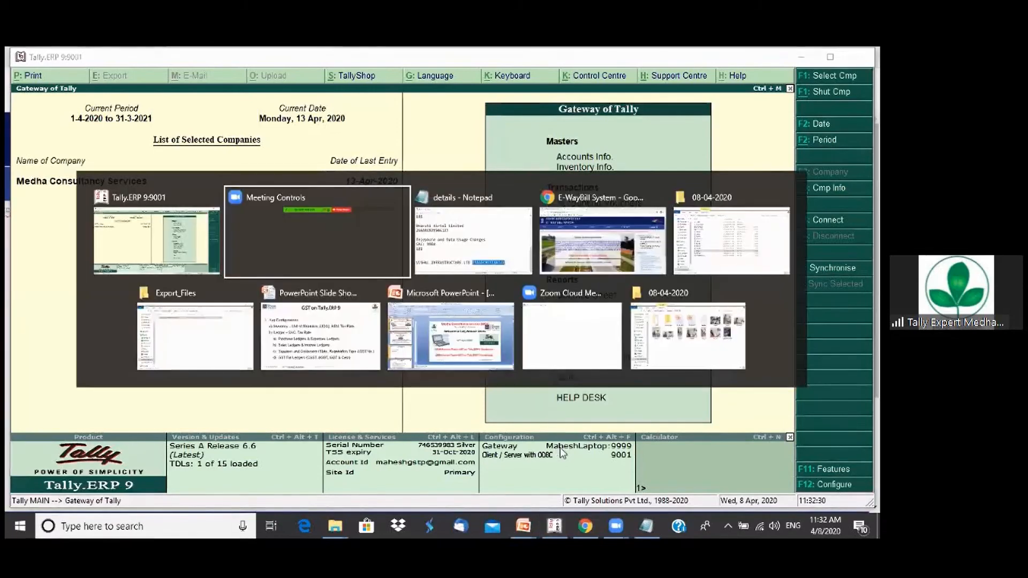
{"action": "key", "text": "Tab"}
{"action": "key", "text": "Tab"}
{"action": "key", "text": "Tab"}
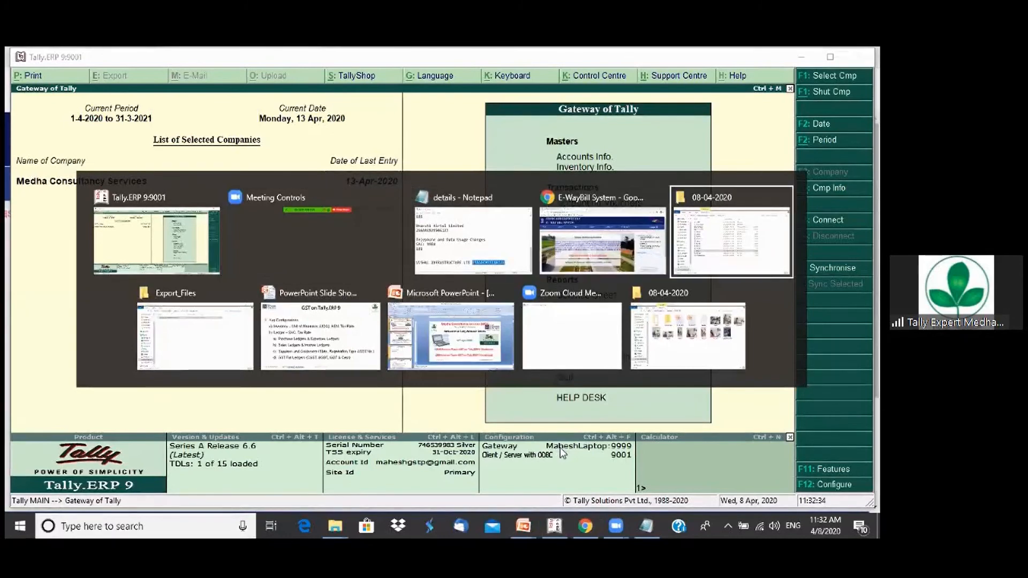
{"action": "key", "text": "Tab"}
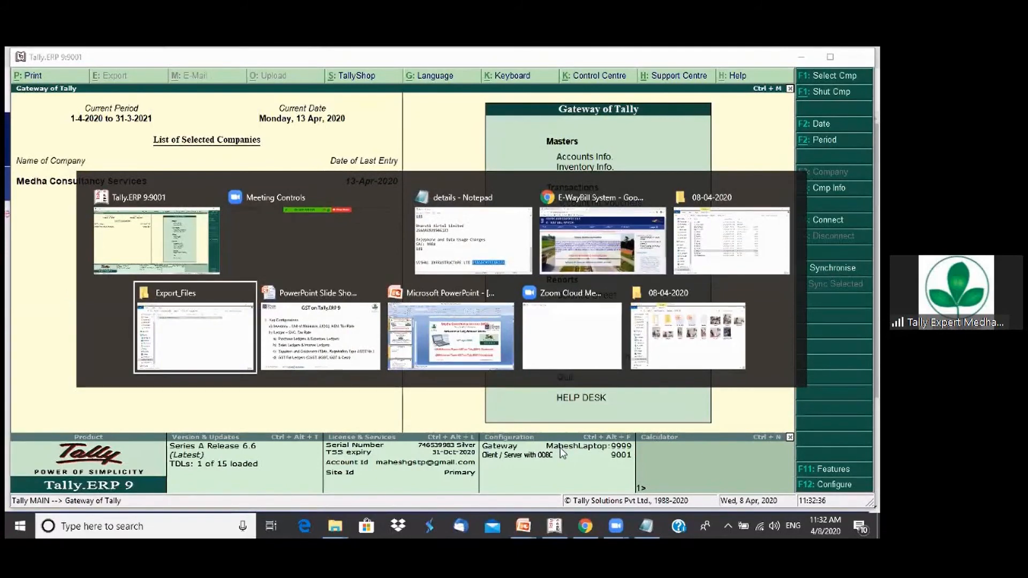
{"action": "key", "text": "Tab"}
{"action": "key", "text": "Tab"}
{"action": "key", "text": "Tab"}
{"action": "key", "text": "Tab"}
{"action": "key", "text": "Tab"}
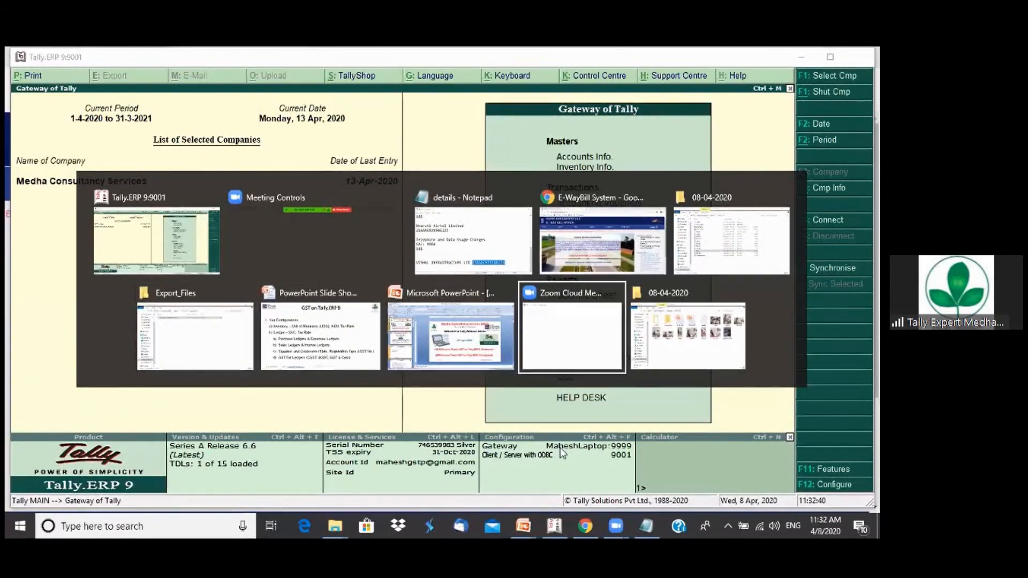
{"action": "key", "text": "alt"}
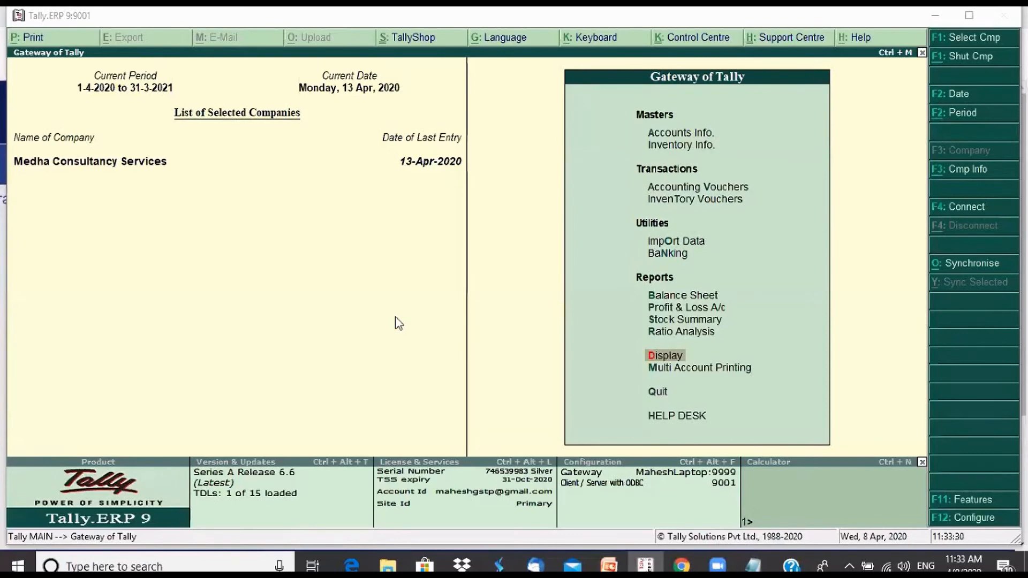
Switch to the E-WayBill System website in Chrome and open its login page
{"action": "left_click", "coordinate": [695, 567]}
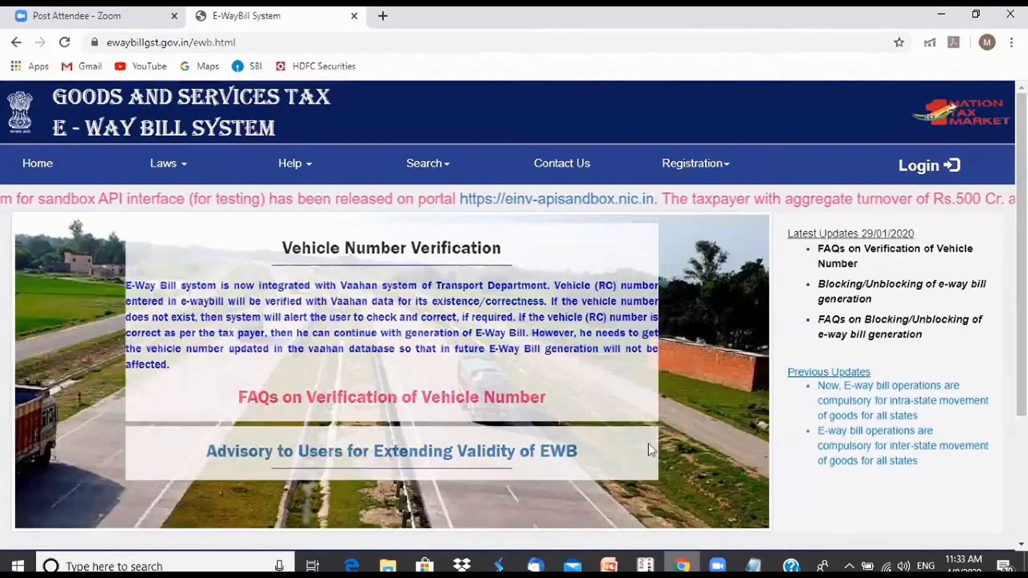
{"action": "left_click", "coordinate": [930, 171]}
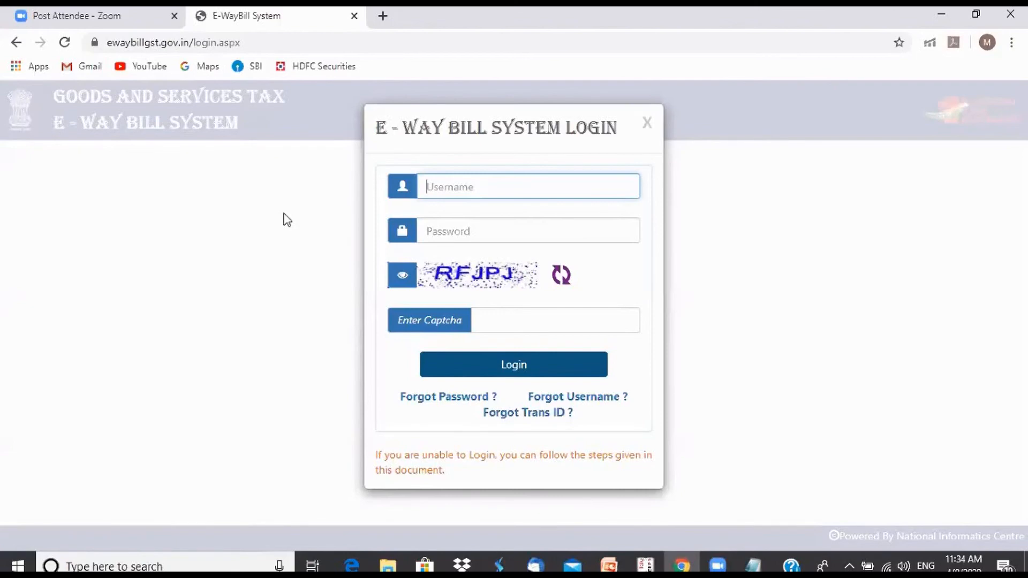
Switch back to Tally.ERP 9 and open the GSTR-1 report from the statutory GST reports
{"action": "key", "text": "alt+Tab"}
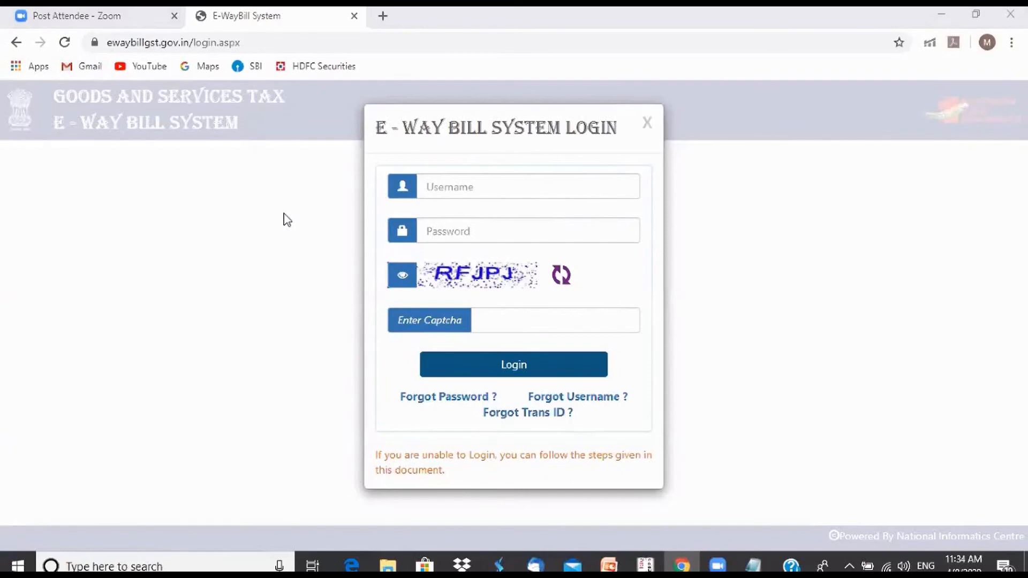
{"action": "left_click", "coordinate": [645, 565]}
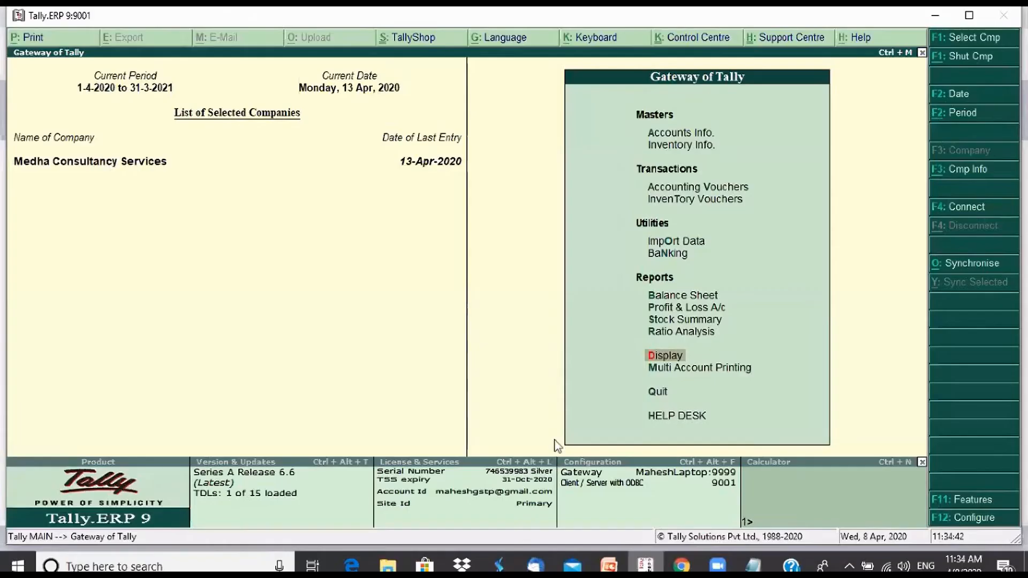
{"action": "key", "text": "Return"}
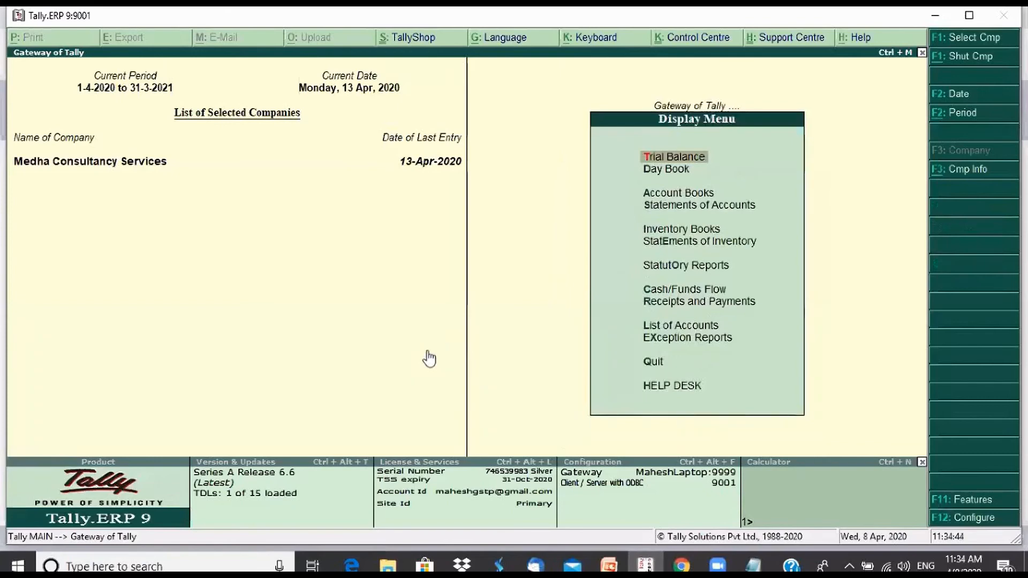
{"action": "key", "text": "u"}
{"action": "key", "text": "g"}
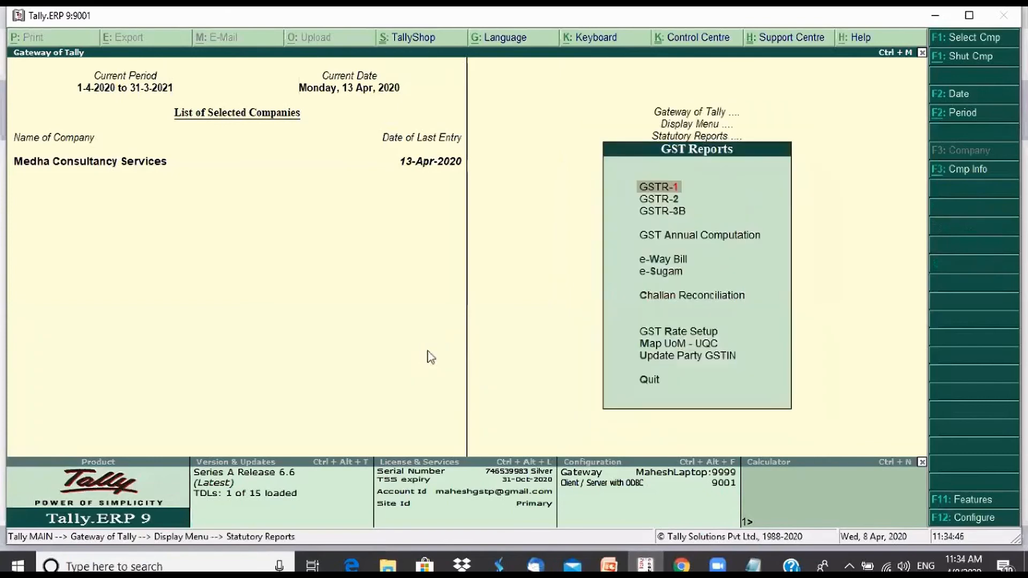
{"action": "key", "text": "Return"}
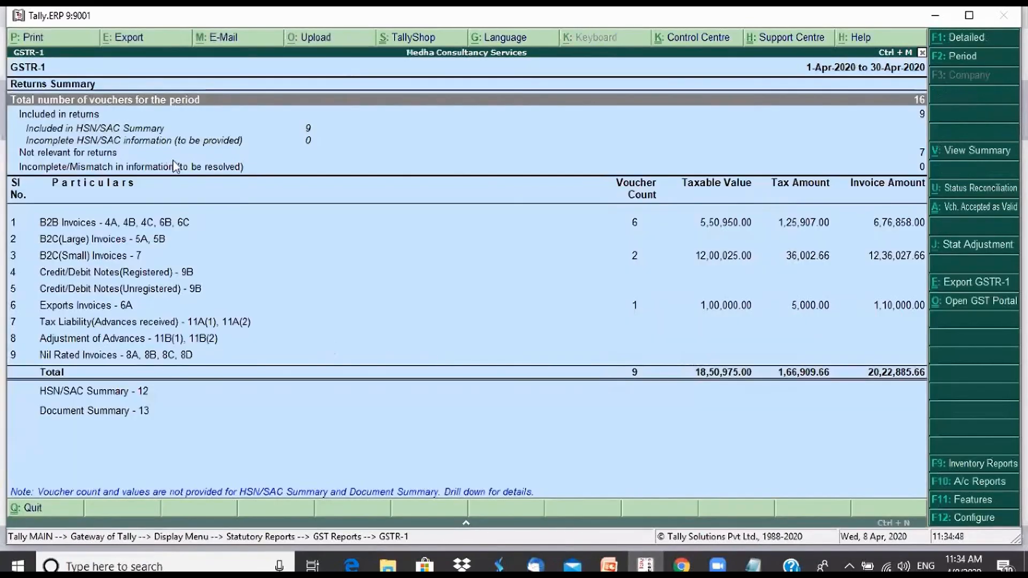
Examine the B2C(Small) Invoices - 7 and Tax Liability(Advances received) lines in the GSTR-1 returns summary
{"action": "key", "text": "alt+Tab"}
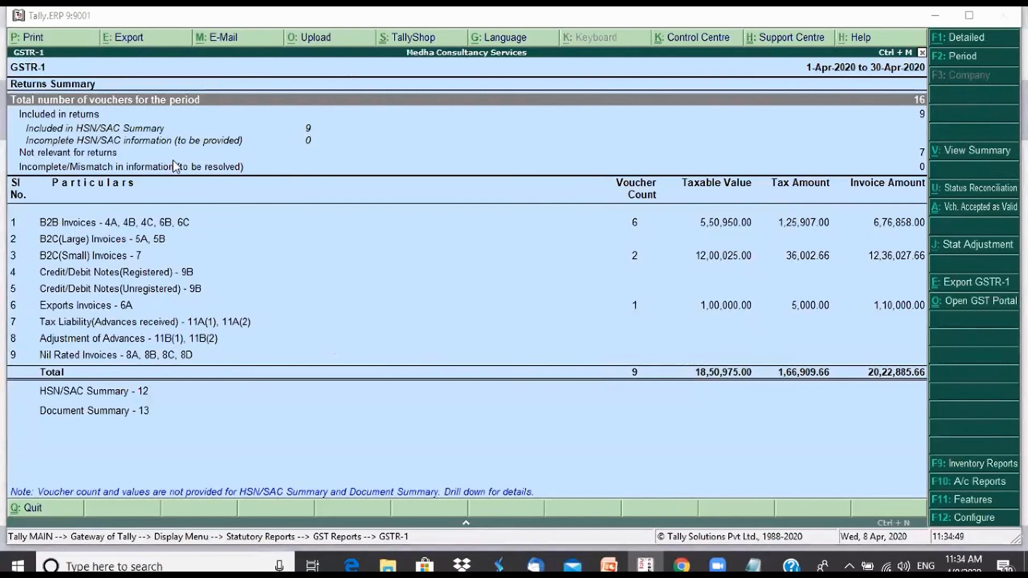
{"action": "left_click", "coordinate": [122, 257]}
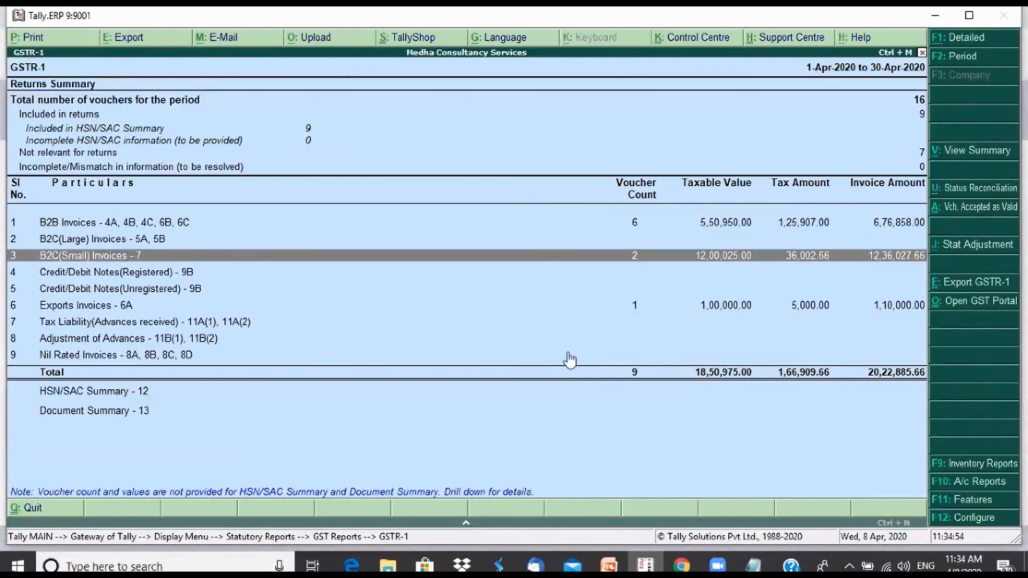
{"action": "key", "text": "alt+Tab"}
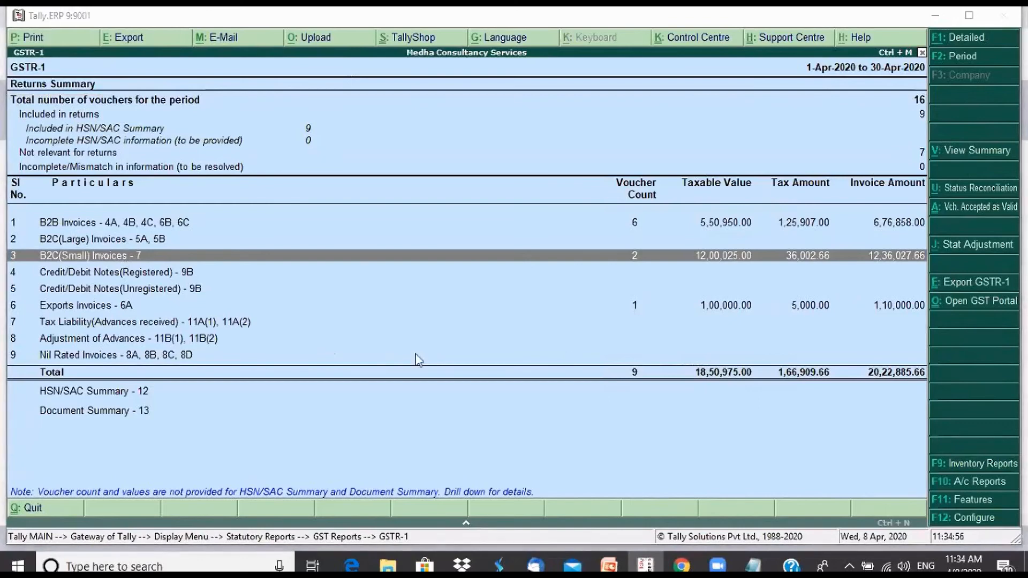
{"action": "left_click", "coordinate": [153, 324]}
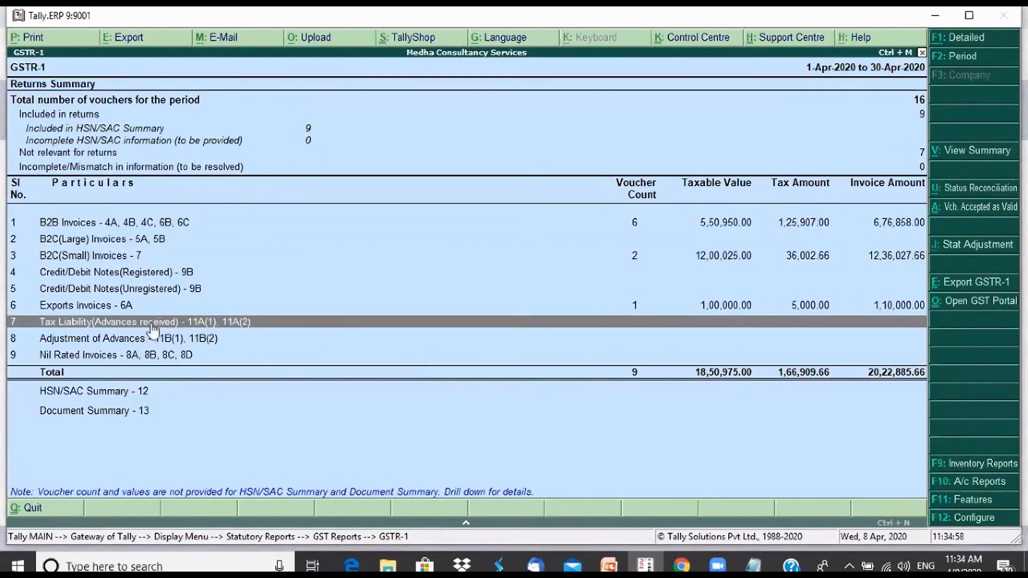
{"action": "key", "text": "alt+Tab"}
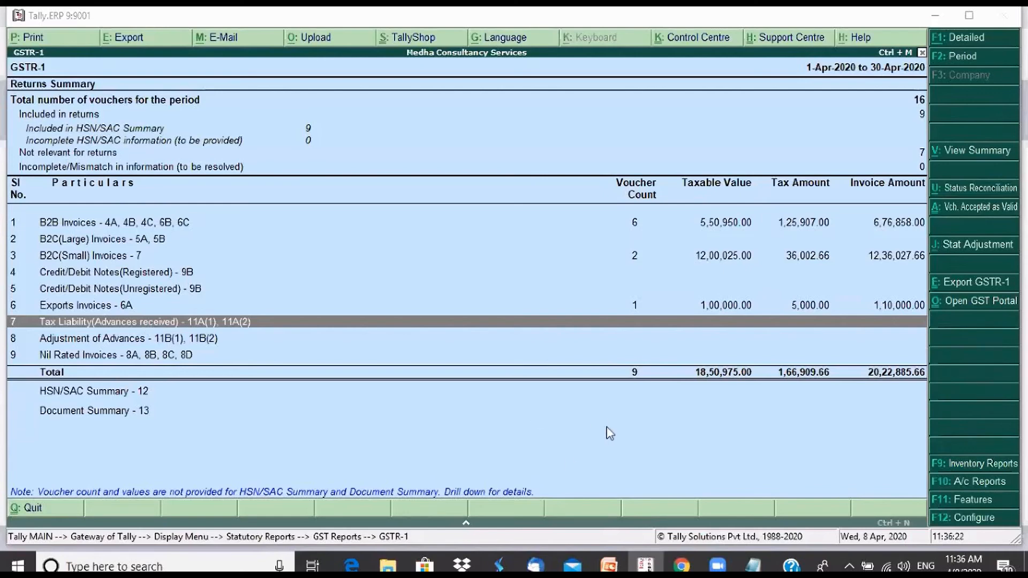
Leave the GSTR-1 report and start a sales voucher for VISHAL INFRASTRUCTURE LTD, accepting the default party details
{"action": "key", "text": "Escape"}
{"action": "key", "text": "Escape"}
{"action": "key", "text": "Escape"}
{"action": "key", "text": "Escape"}
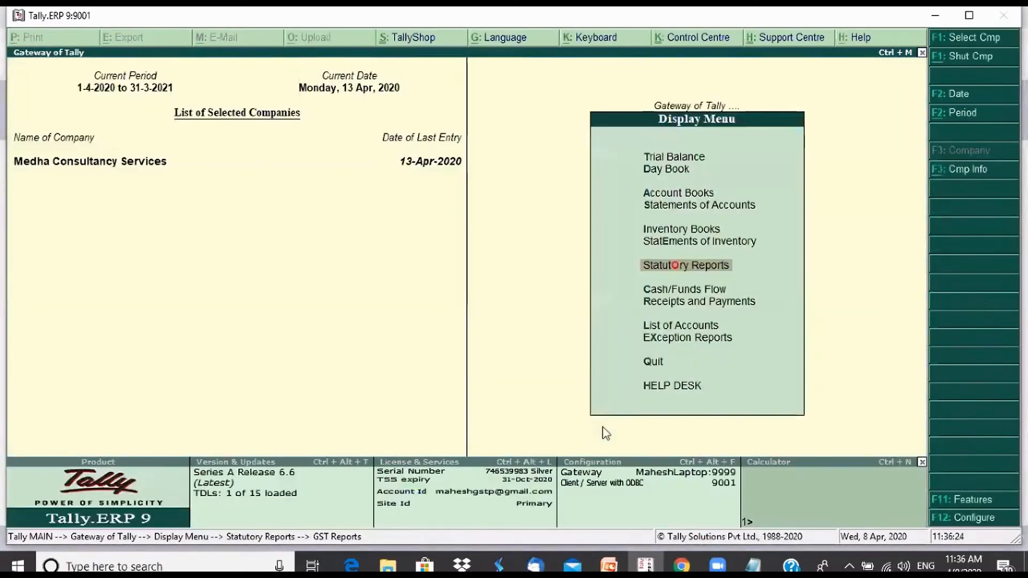
{"action": "key", "text": "v"}
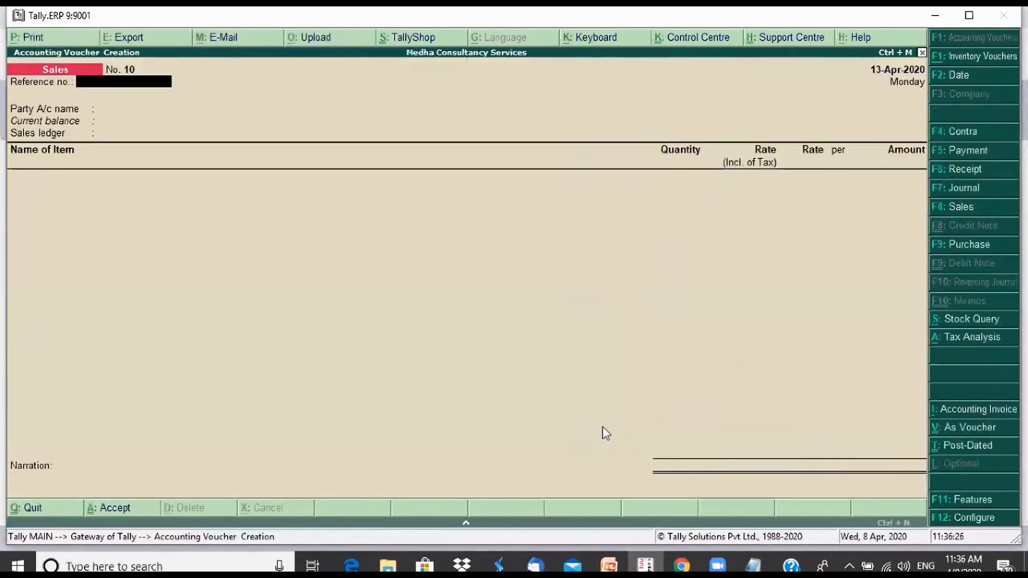
{"action": "key", "text": "Return"}
{"action": "key", "text": "Down"}
{"action": "key", "text": "Down"}
{"action": "key", "text": "Down"}
{"action": "key", "text": "Down"}
{"action": "key", "text": "Down"}
{"action": "key", "text": "Down"}
{"action": "key", "text": "Down"}
{"action": "key", "text": "Down"}
{"action": "key", "text": "Down"}
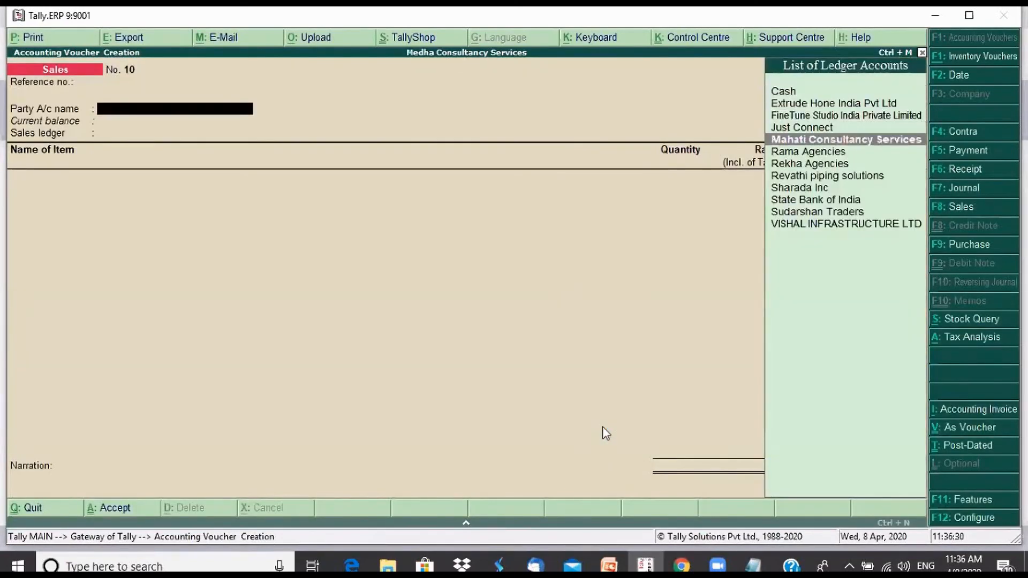
{"action": "key", "text": "Down"}
{"action": "key", "text": "Down"}
{"action": "key", "text": "Return"}
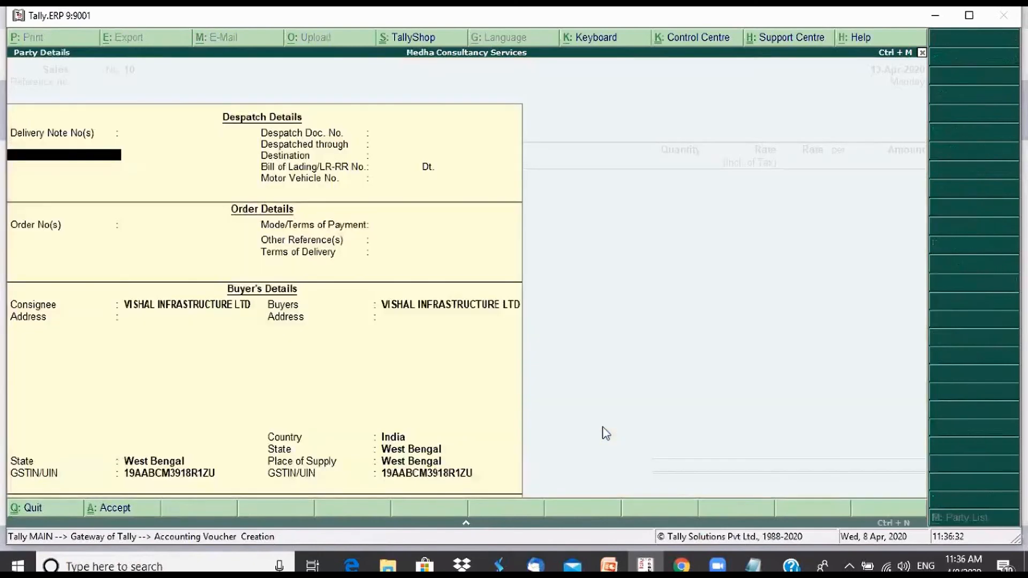
{"action": "key", "text": "ctrl+a"}
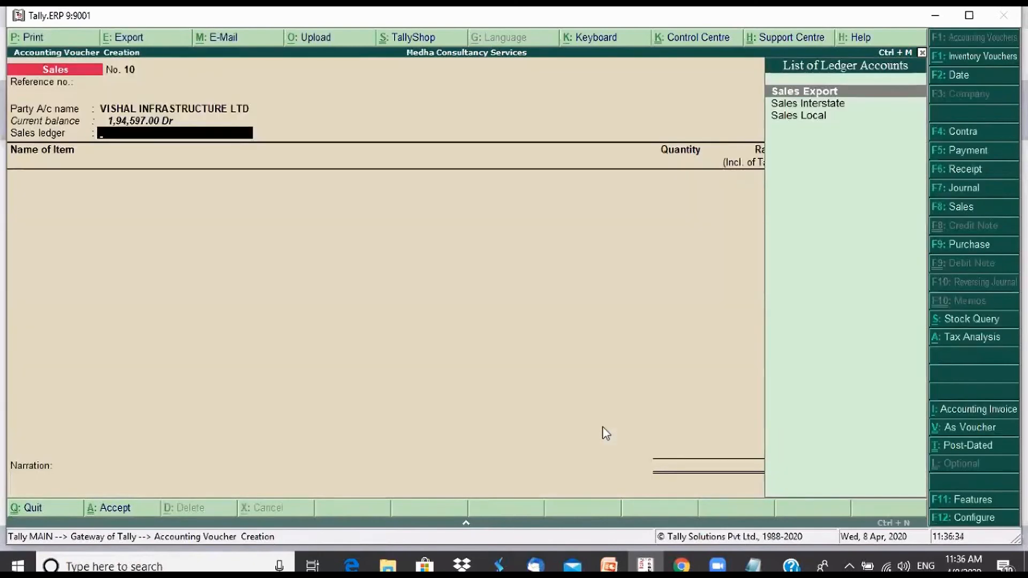
Choose Sales Local as the sales ledger and add 1 Nos of Apple IPhone at the default rate of 62,500.00
{"action": "key", "text": "Down"}
{"action": "key", "text": "Down"}
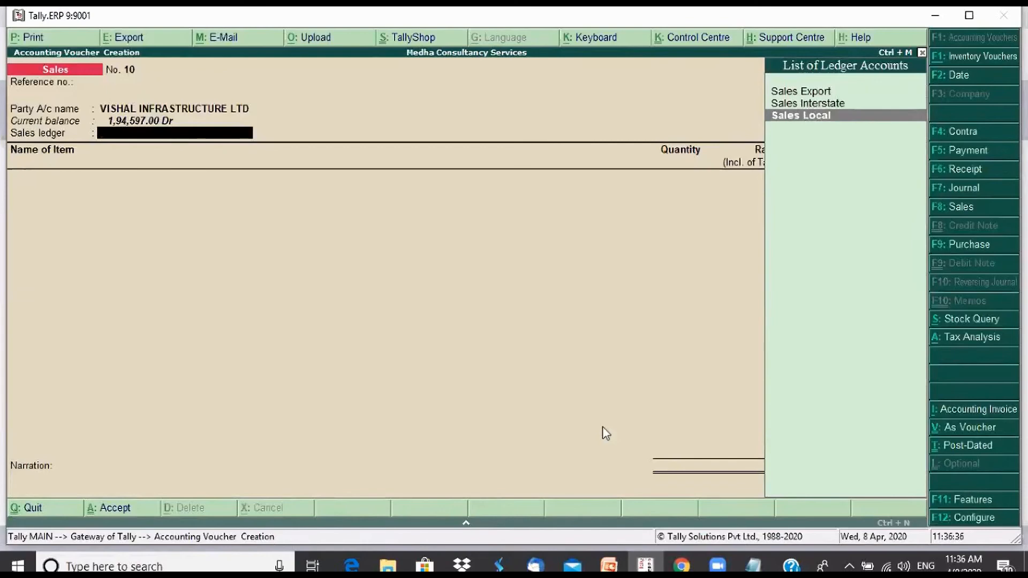
{"action": "key", "text": "Return"}
{"action": "key", "text": "Down"}
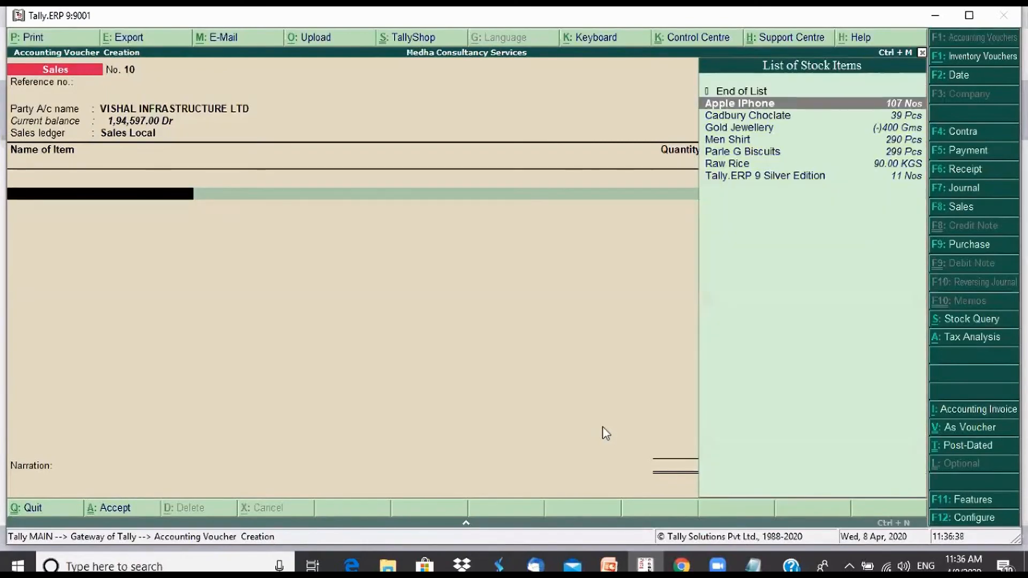
{"action": "key", "text": "Return"}
{"action": "type", "text": "1"}
{"action": "key", "text": "Return"}
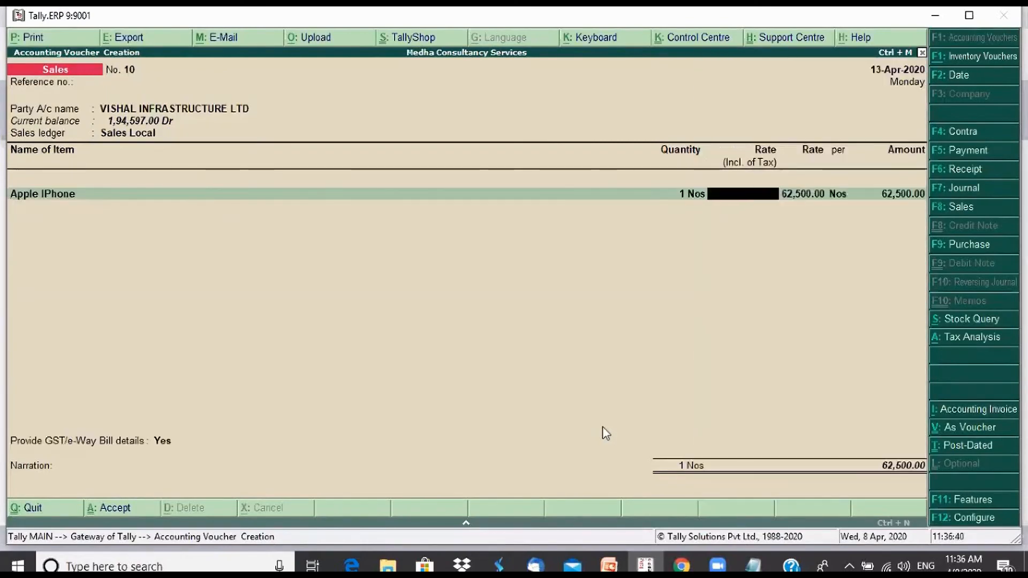
{"action": "key", "text": "Return"}
{"action": "key", "text": "Return"}
{"action": "key", "text": "Return"}
{"action": "key", "text": "Return"}
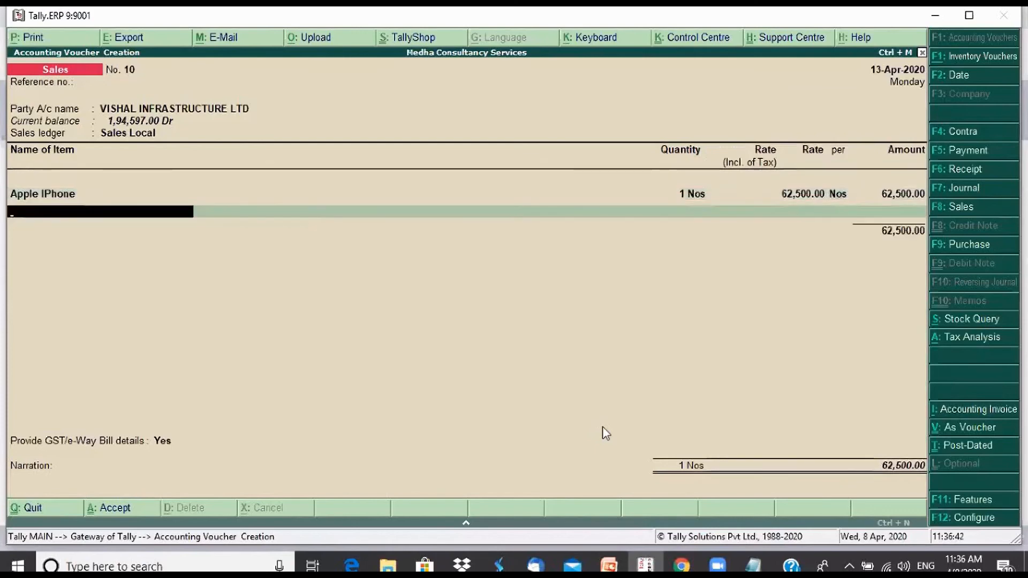
{"action": "key", "text": "Return"}
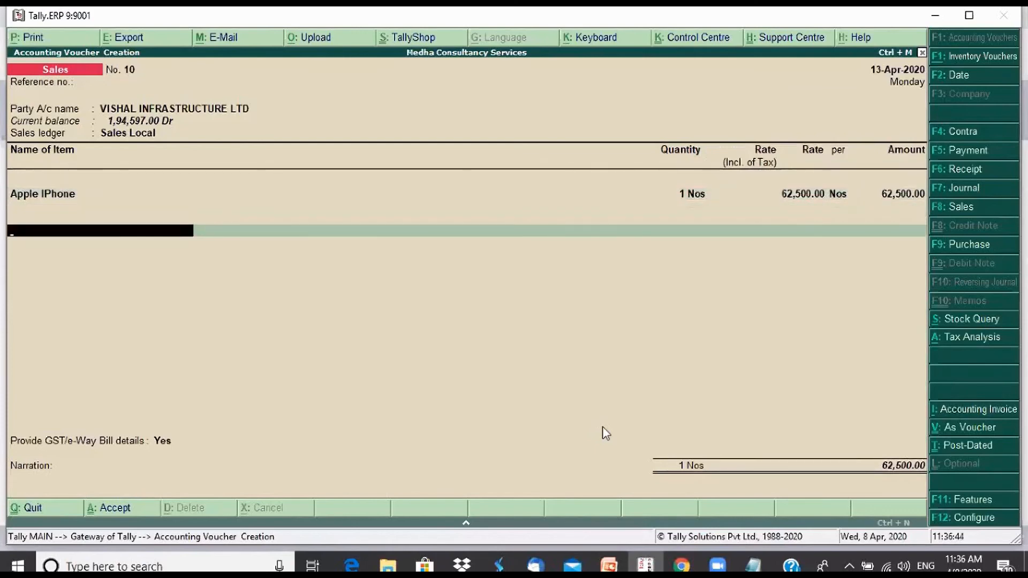
Add the Outout CGST and Output SGST ledgers to the invoice with 8,750 each
{"action": "type", "text": "Ou"}
{"action": "key", "text": "Return"}
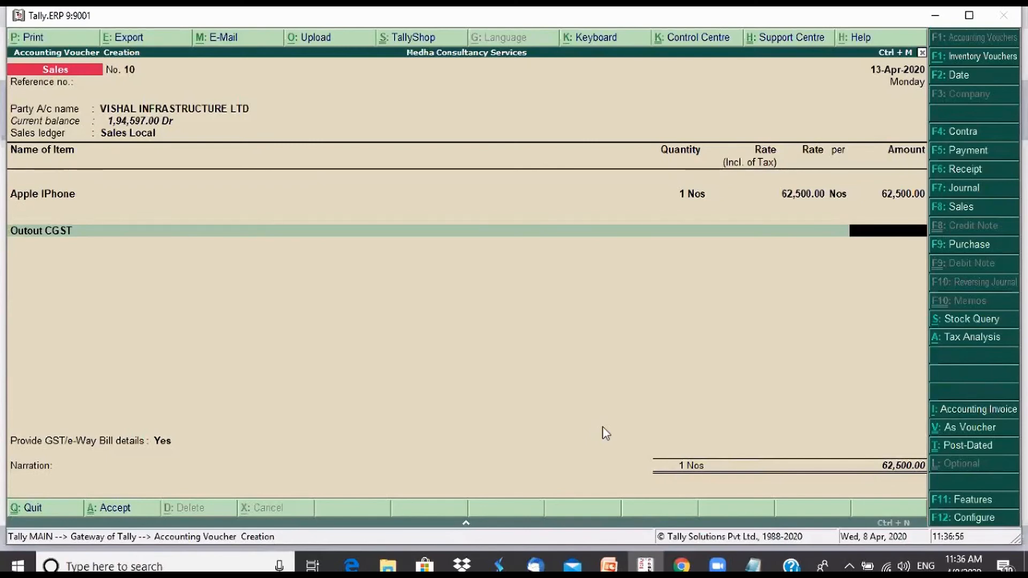
{"action": "type", "text": "8750"}
{"action": "key", "text": "Return"}
{"action": "type", "text": "Ou"}
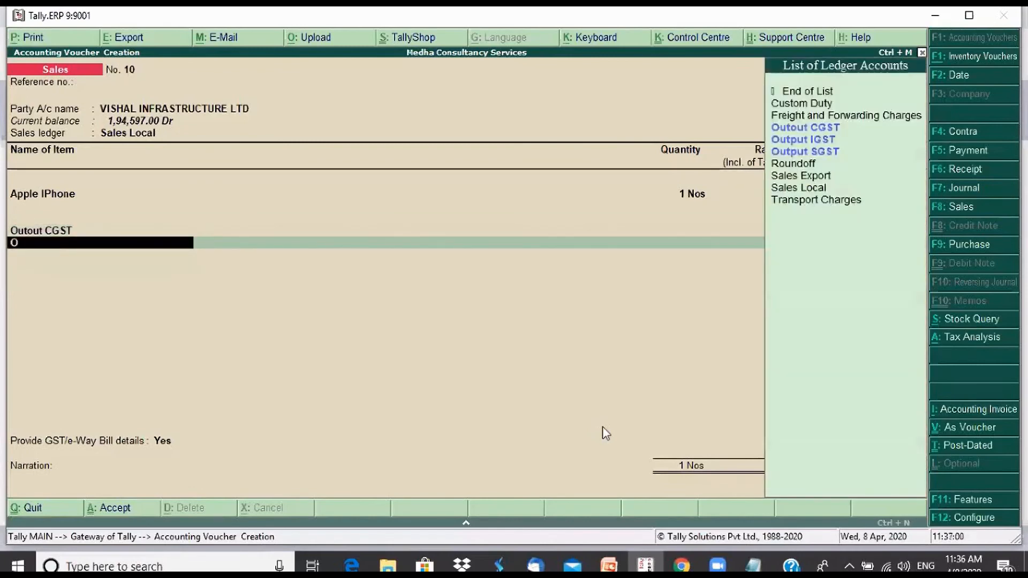
{"action": "key", "text": "Down"}
{"action": "key", "text": "Down"}
{"action": "key", "text": "Return"}
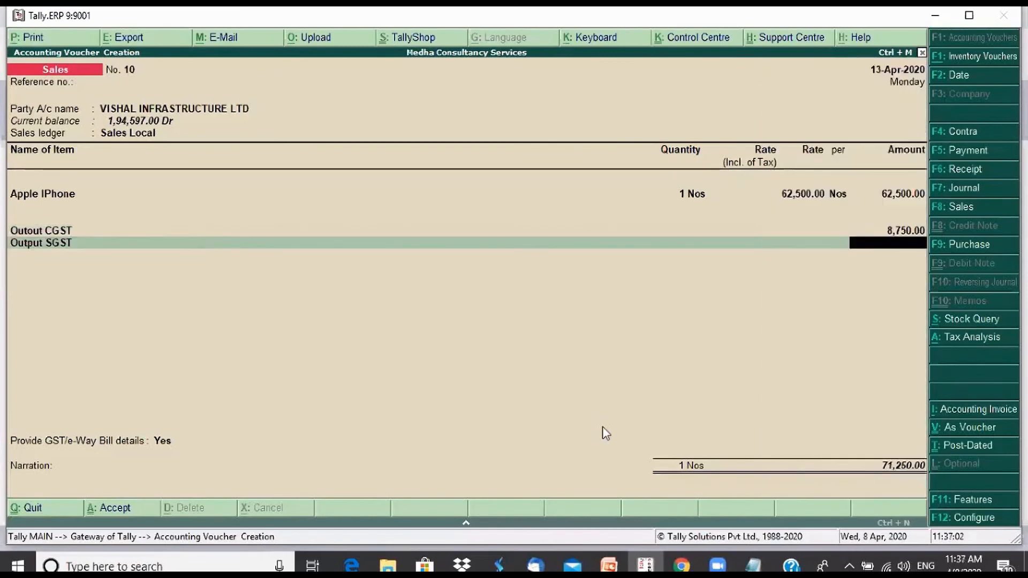
{"action": "type", "text": "8,75"}
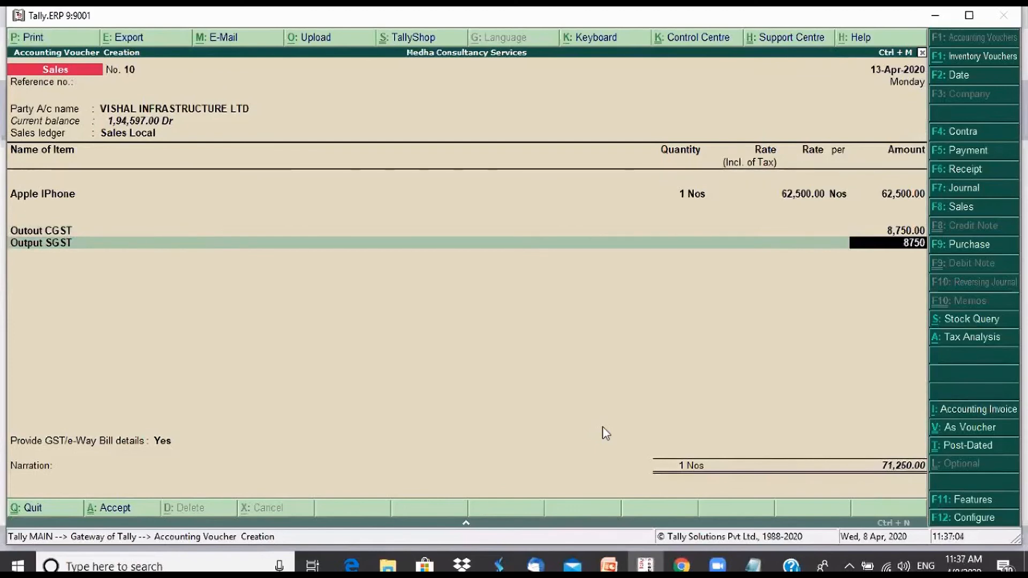
{"action": "type", "text": "0"}
{"action": "key", "text": "Return"}
Set Provide GST/e-Way Bill details to No and try to finish the voucher with an empty narration
{"action": "key", "text": "Return"}
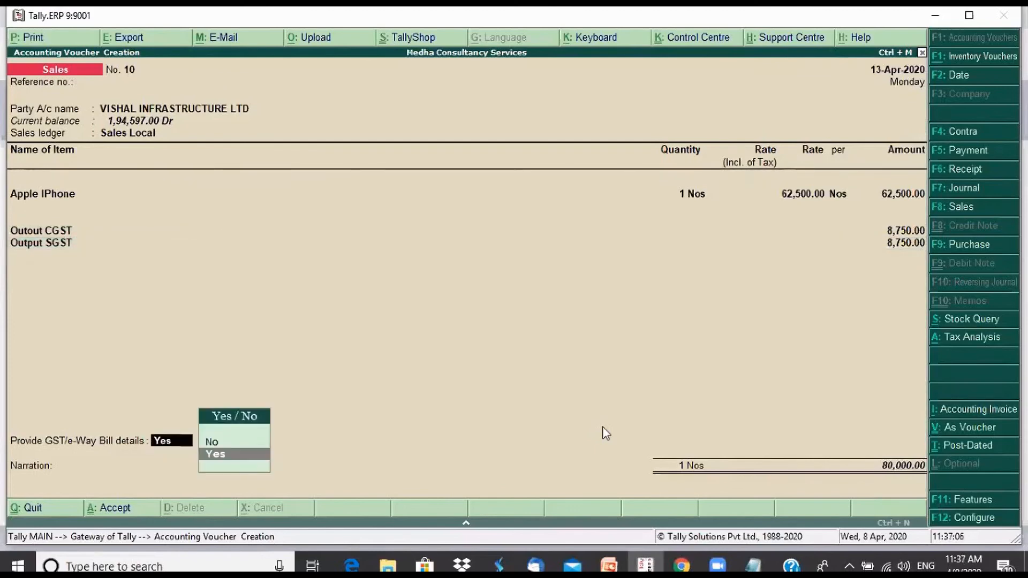
{"action": "key", "text": "n"}
{"action": "key", "text": "Return"}
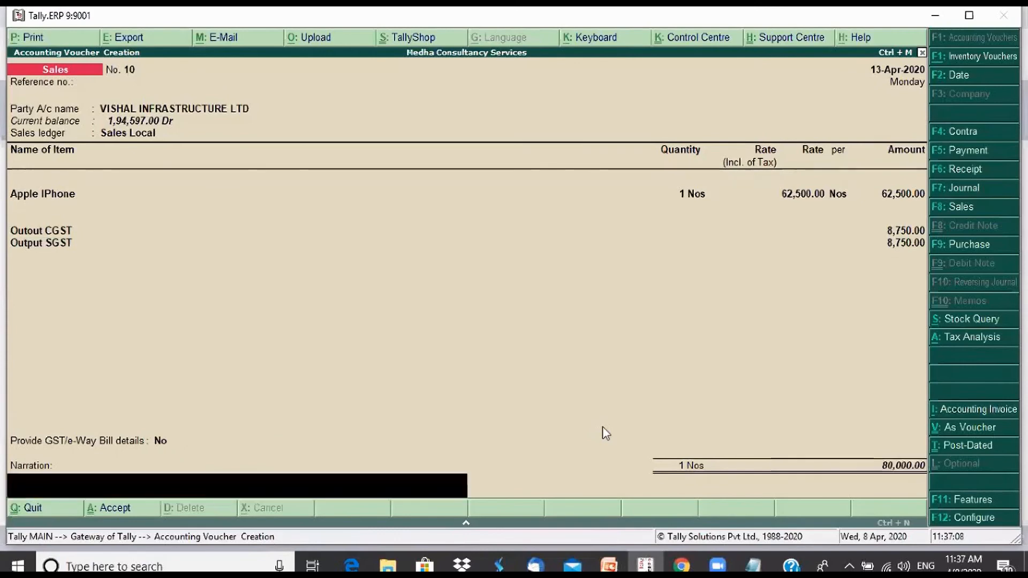
{"action": "key", "text": "Return"}
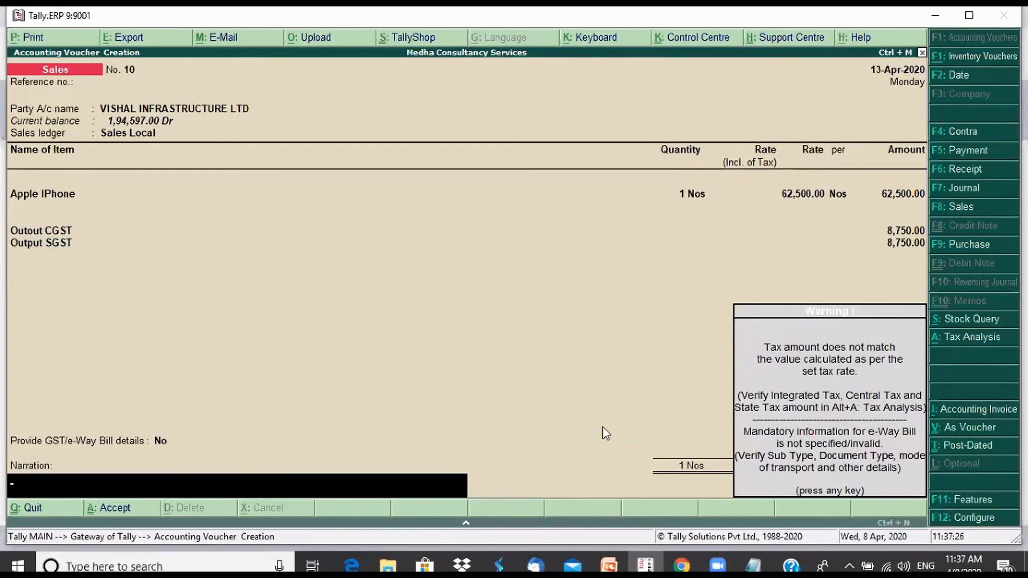
{"action": "key", "text": "Return"}
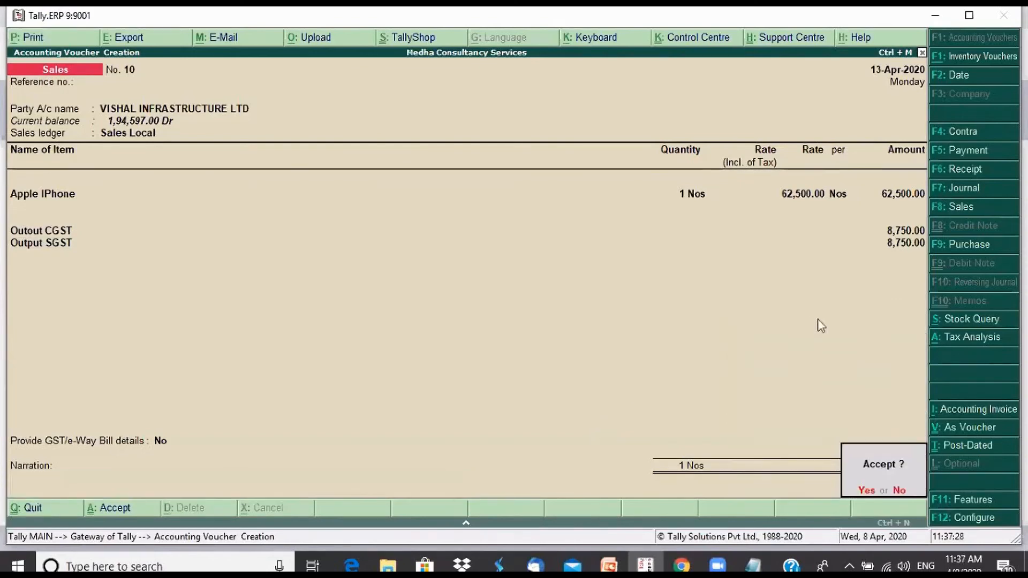
Check the voucher's Tax Analysis in detailed view, examining the Integrated Tax line, and return to the voucher
{"action": "left_click", "coordinate": [980, 340]}
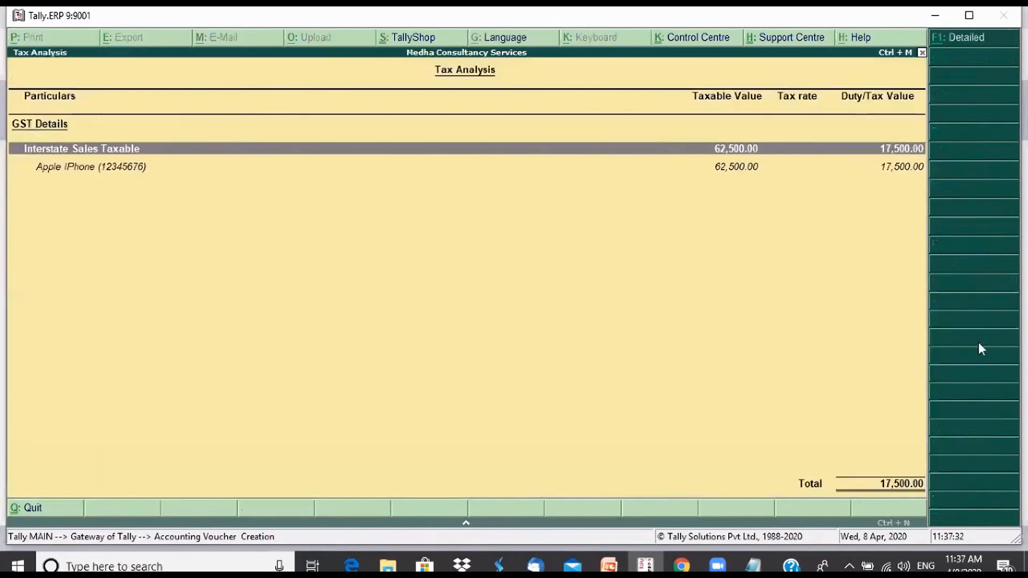
{"action": "key", "text": "alt+F1"}
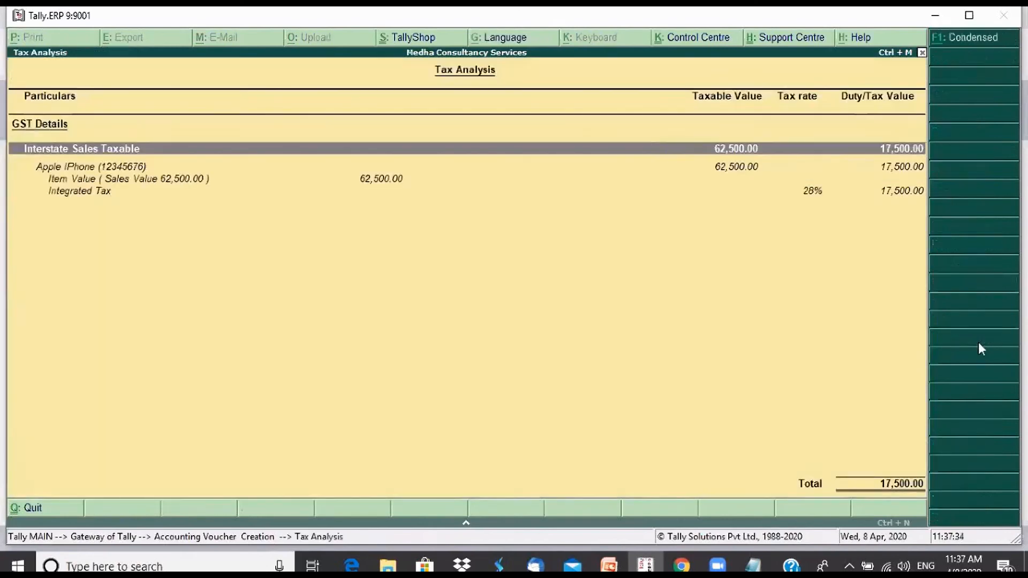
{"action": "left_click", "coordinate": [886, 191]}
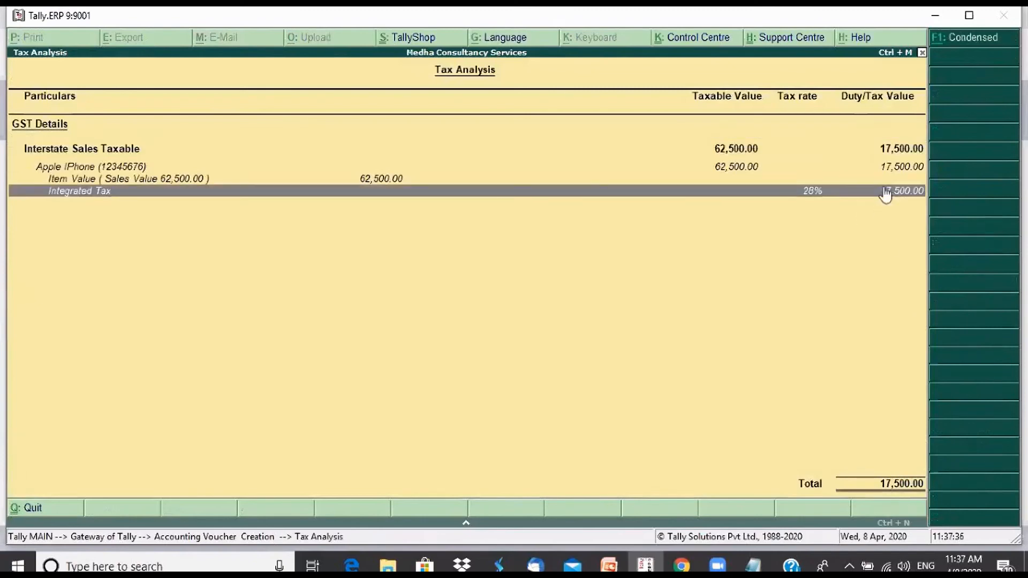
{"action": "key", "text": "Escape"}
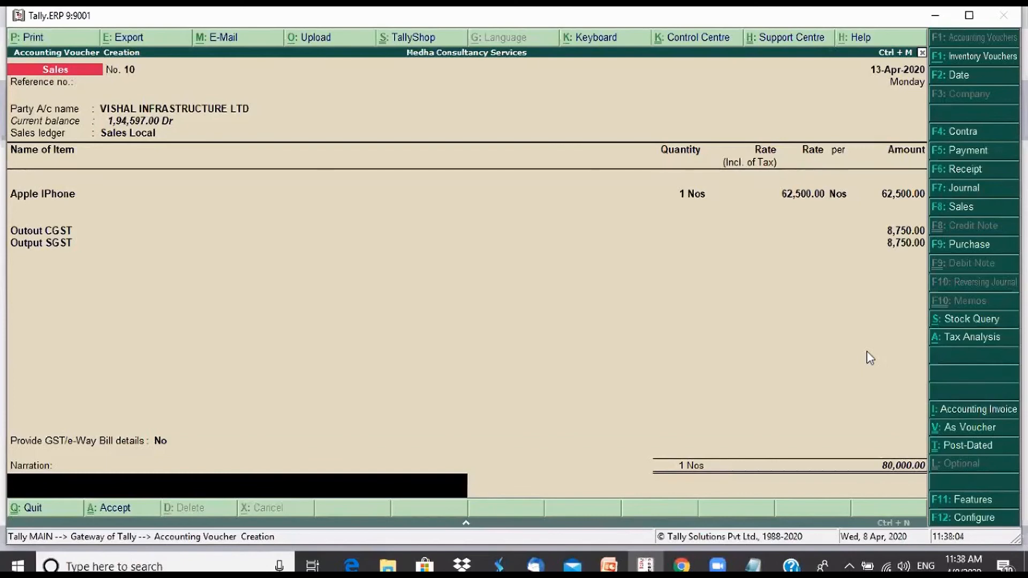
Quit the sales voucher without saving it and return to the Gateway of Tally
{"action": "key", "text": "Escape"}
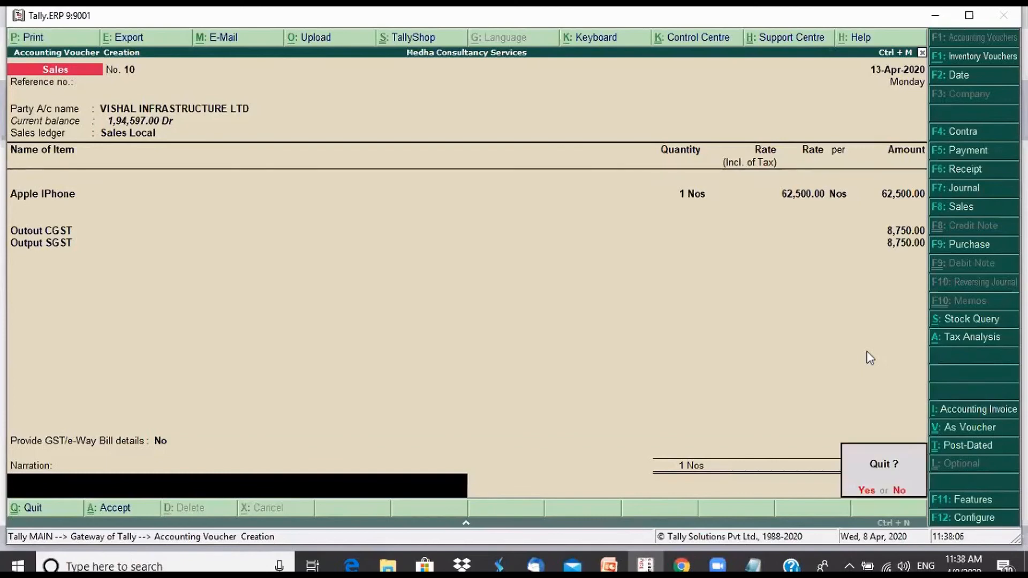
{"action": "key", "text": "y"}
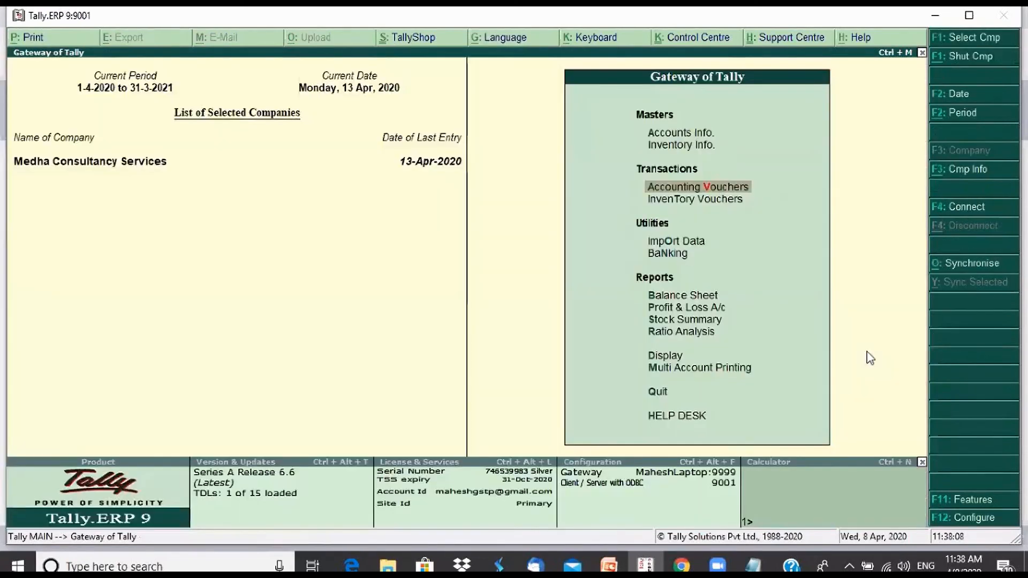
{"action": "key", "text": "o"}
{"action": "key", "text": "Escape"}
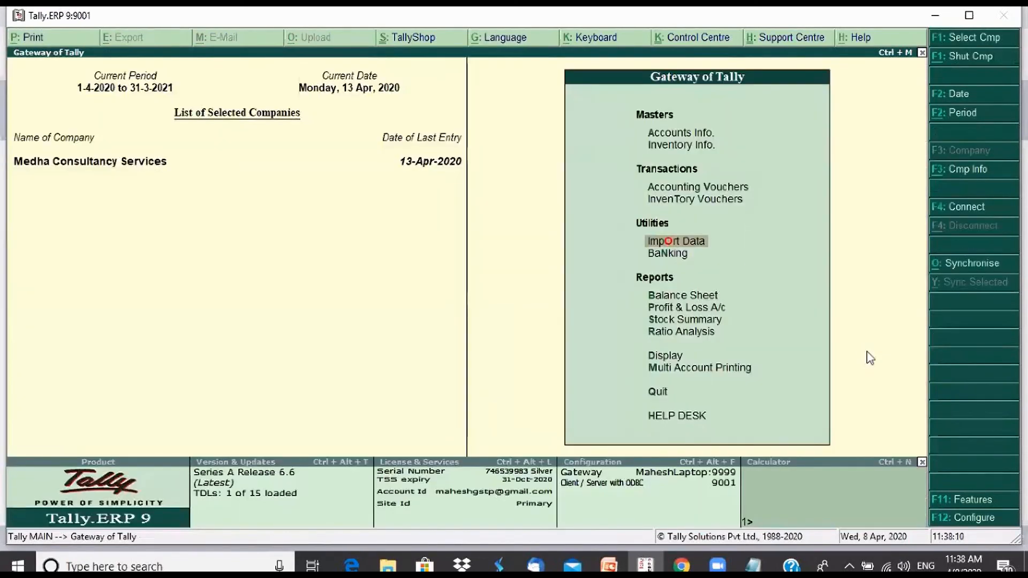
Open the GSTR-1 report and review the returns summary down to the vouchers not relevant for returns
{"action": "key", "text": "d"}
{"action": "key", "text": "u"}
{"action": "key", "text": "g"}
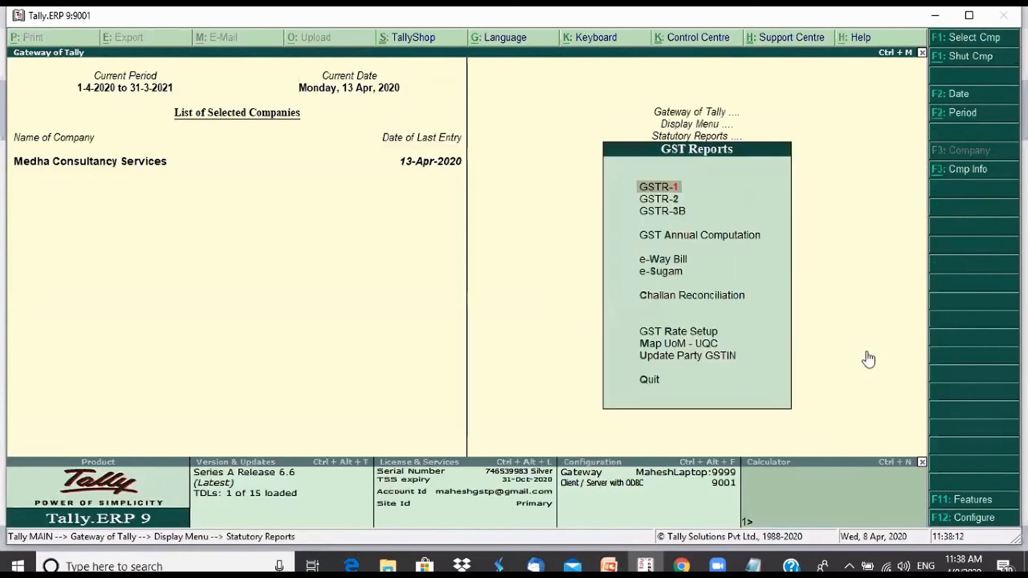
{"action": "key", "text": "1"}
{"action": "key", "text": "Down"}
{"action": "key", "text": "Down"}
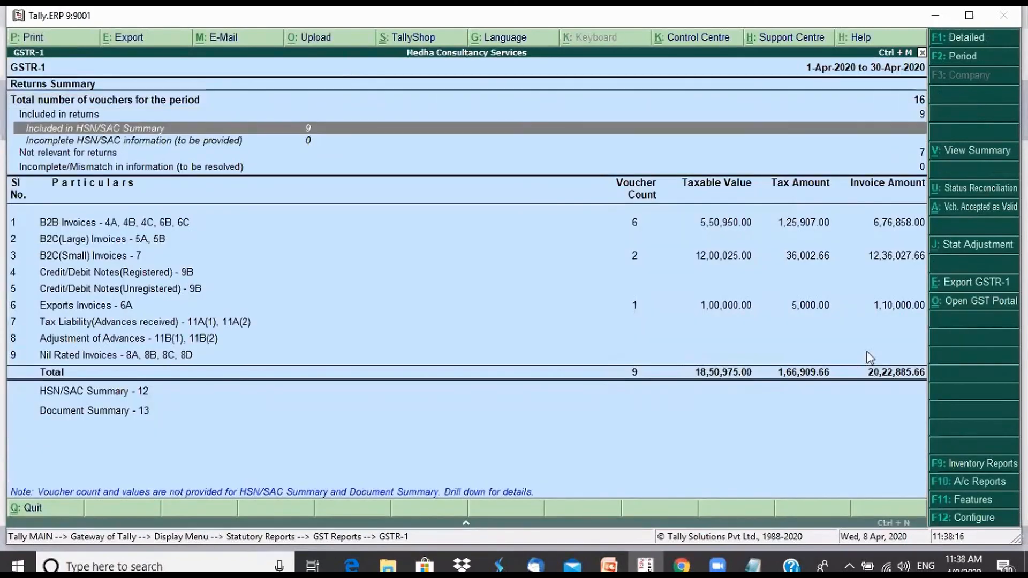
{"action": "key", "text": "Down"}
{"action": "key", "text": "Down"}
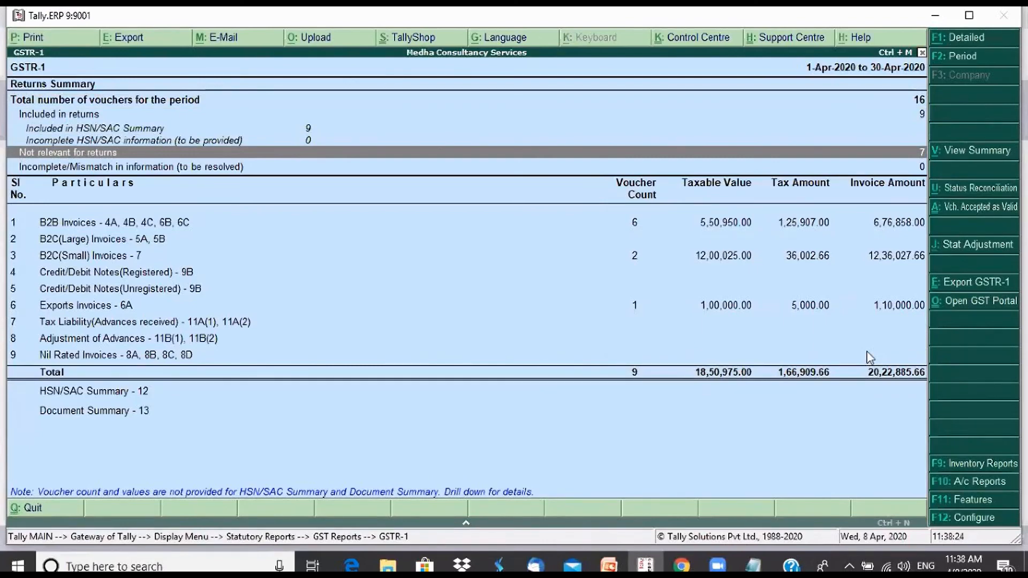
Compare the GSTR-1 summary's total number of vouchers with those included in returns and those not relevant for returns
{"action": "key", "text": "Up"}
{"action": "key", "text": "Up"}
{"action": "key", "text": "Up"}
{"action": "key", "text": "Up"}
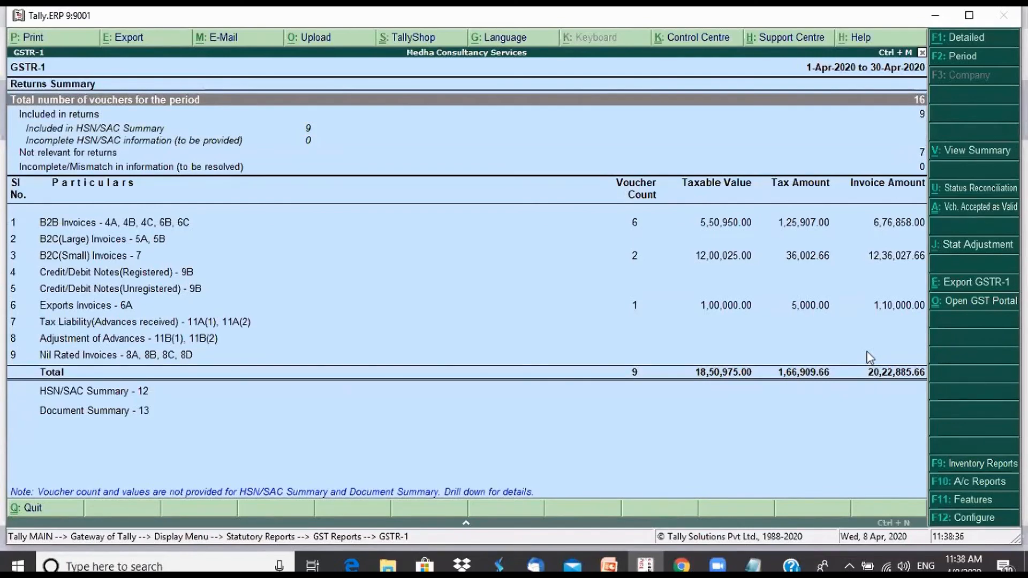
{"action": "key", "text": "Down"}
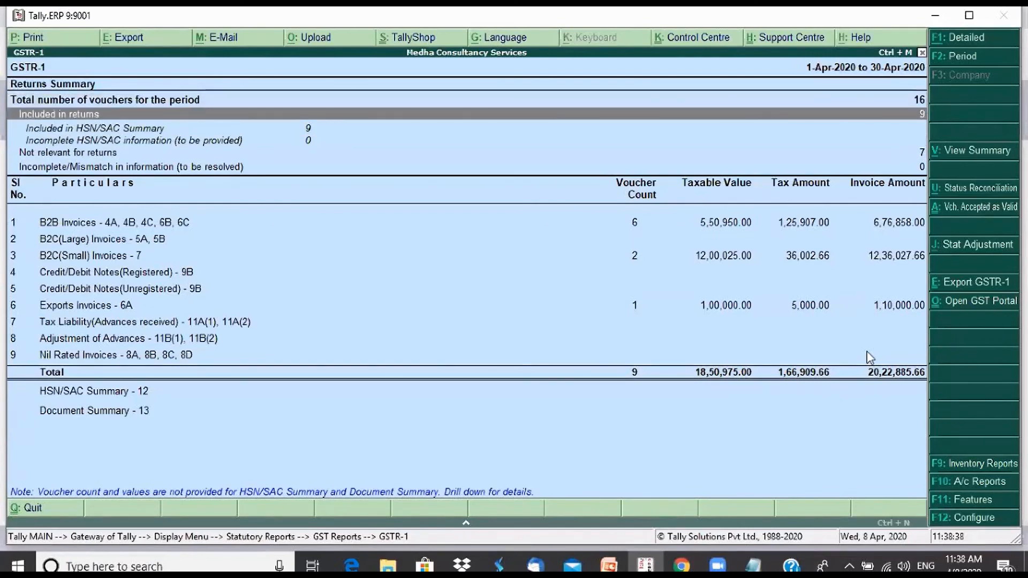
{"action": "key", "text": "Down"}
{"action": "key", "text": "Down"}
{"action": "key", "text": "Down"}
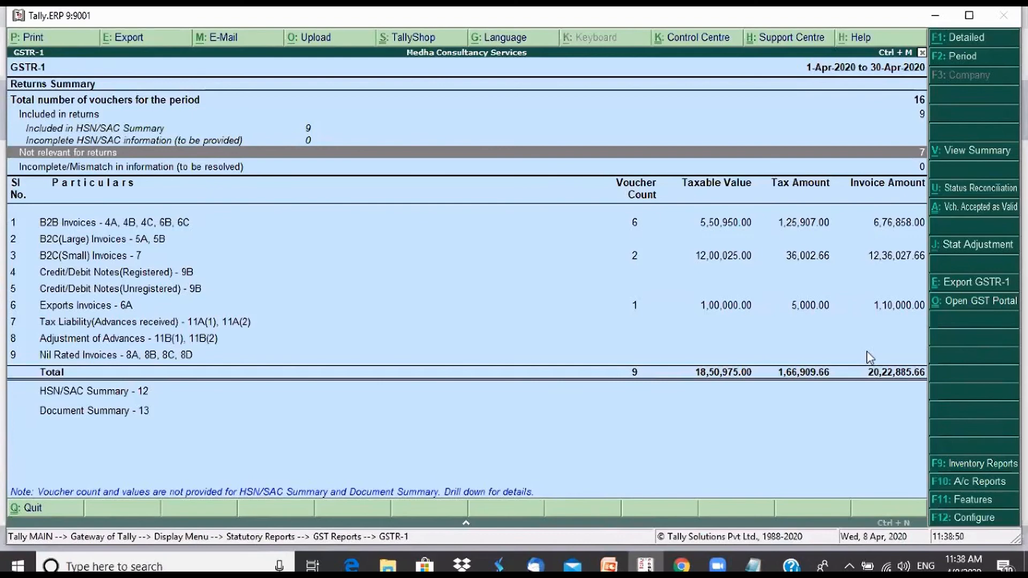
Drill into the vouchers not relevant for returns, examine the Non-GSTR-1 Transactions list, and go back to the GSTR-1 summary
{"action": "key", "text": "Return"}
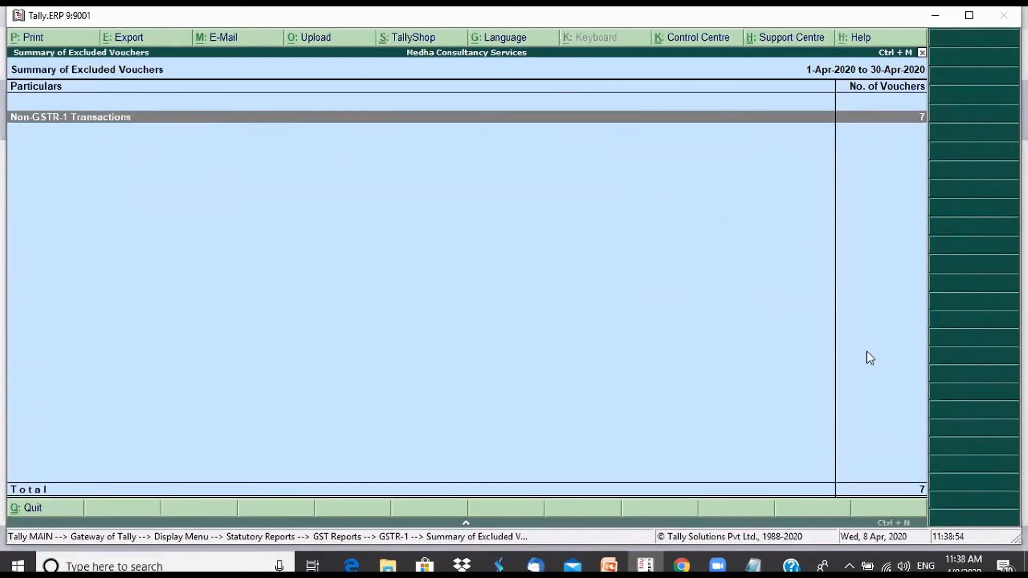
{"action": "key", "text": "Return"}
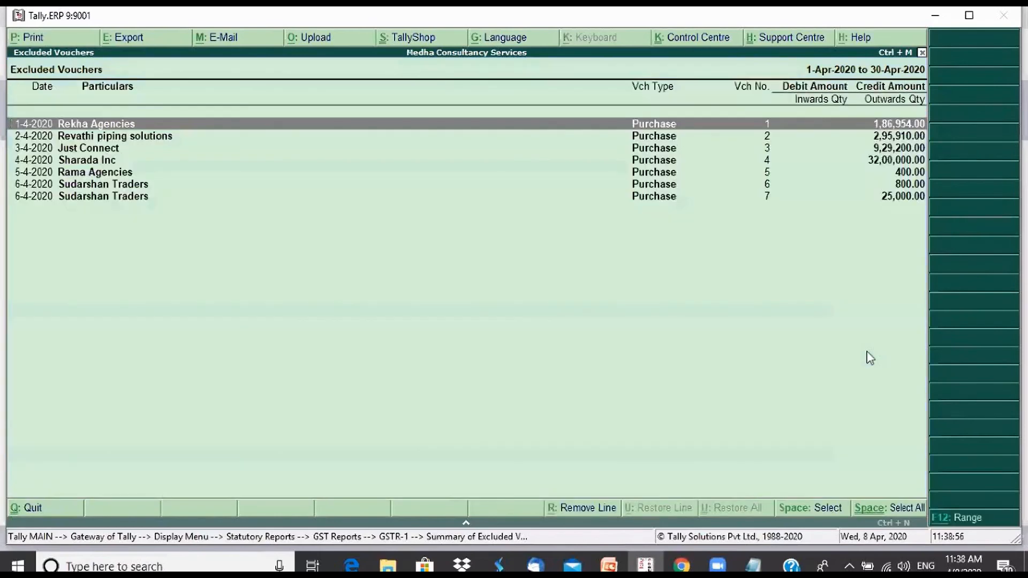
{"action": "key", "text": "Down"}
{"action": "key", "text": "Down"}
{"action": "key", "text": "Down"}
{"action": "key", "text": "Down"}
{"action": "key", "text": "Down"}
{"action": "key", "text": "Down"}
{"action": "key", "text": "Up"}
{"action": "key", "text": "Up"}
{"action": "key", "text": "Up"}
{"action": "key", "text": "Up"}
{"action": "key", "text": "Up"}
{"action": "key", "text": "Up"}
{"action": "key", "text": "Escape"}
{"action": "key", "text": "Escape"}
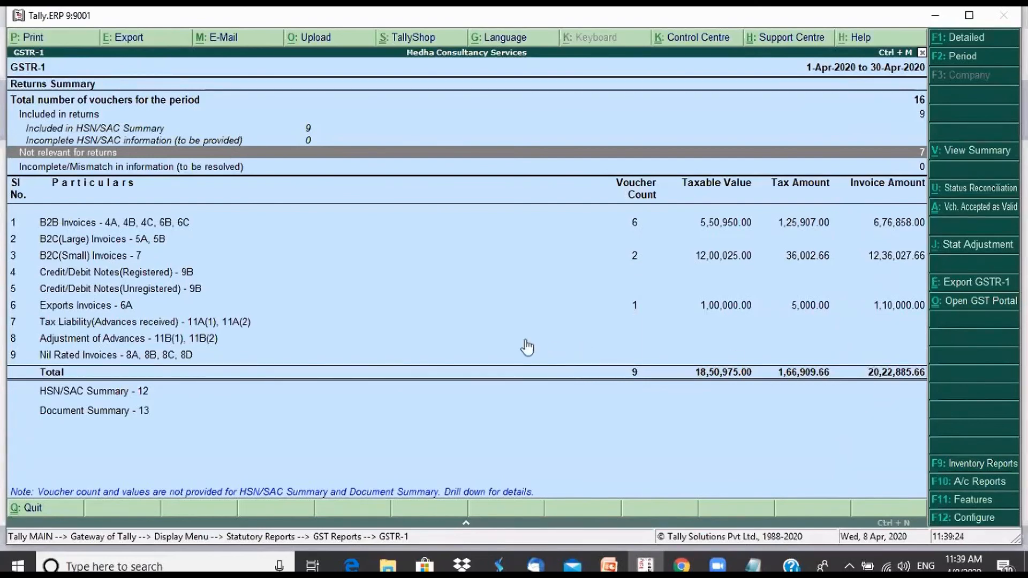
Leave the GSTR-1 report and return to the Gateway of Tally
{"action": "key", "text": "alt+Tab"}
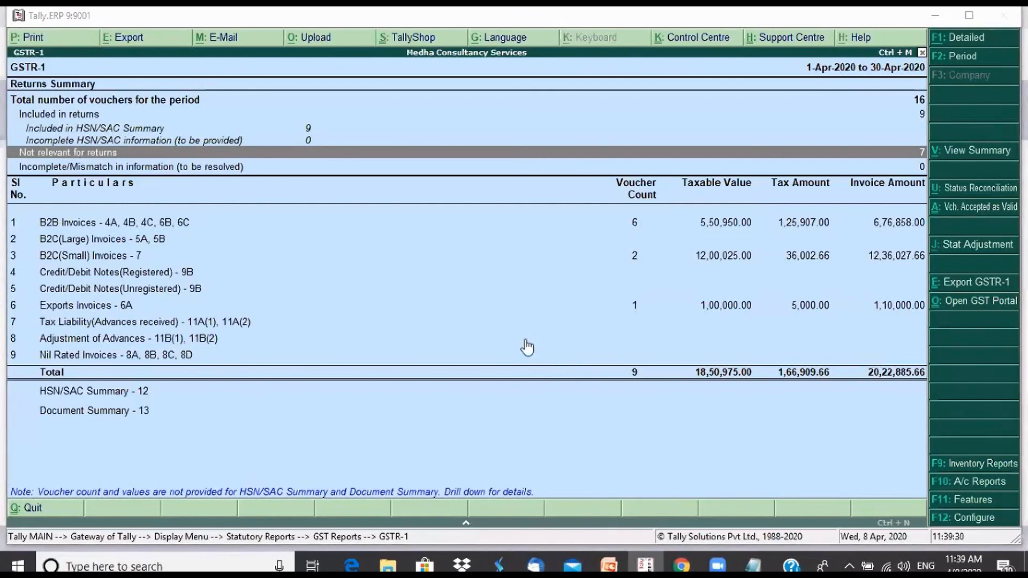
{"action": "left_click", "coordinate": [583, 441]}
{"action": "key", "text": "Down"}
{"action": "key", "text": "Down"}
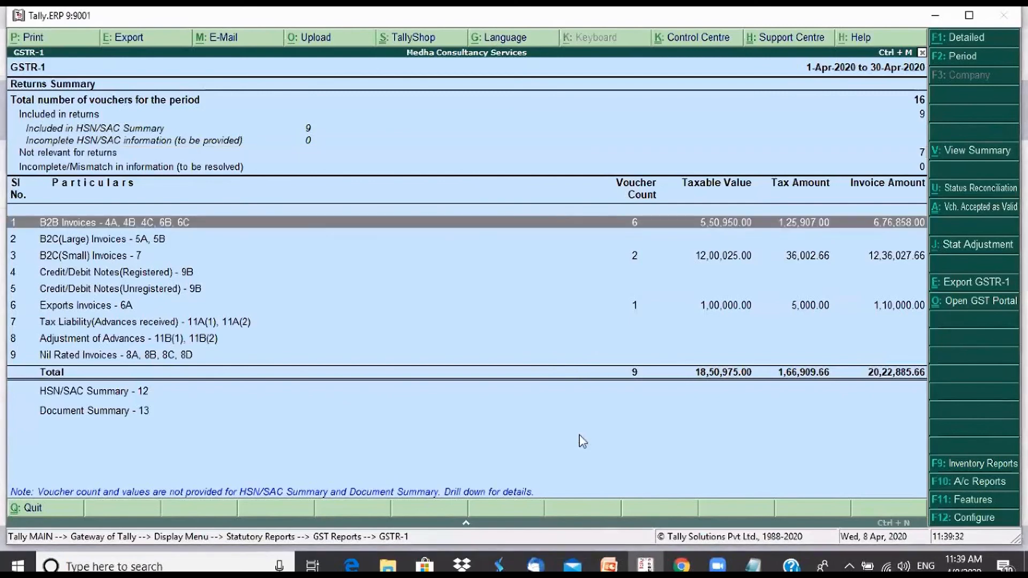
{"action": "key", "text": "Escape"}
{"action": "key", "text": "Escape"}
{"action": "key", "text": "Escape"}
{"action": "key", "text": "Escape"}
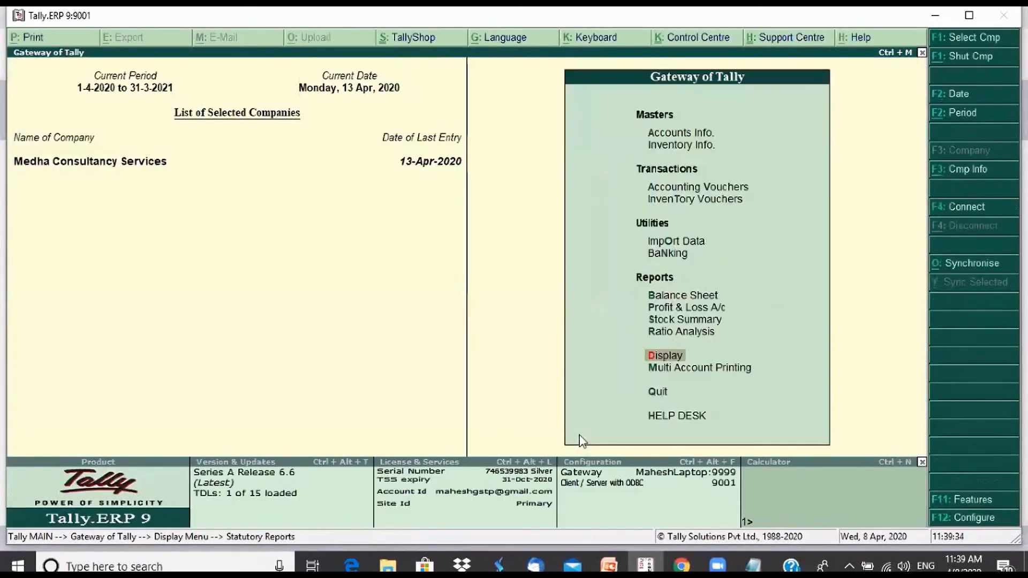
Open the company's Statutory & Taxation features and set Set/alter GST details to Yes to open the GST Details
{"action": "left_click", "coordinate": [972, 502]}
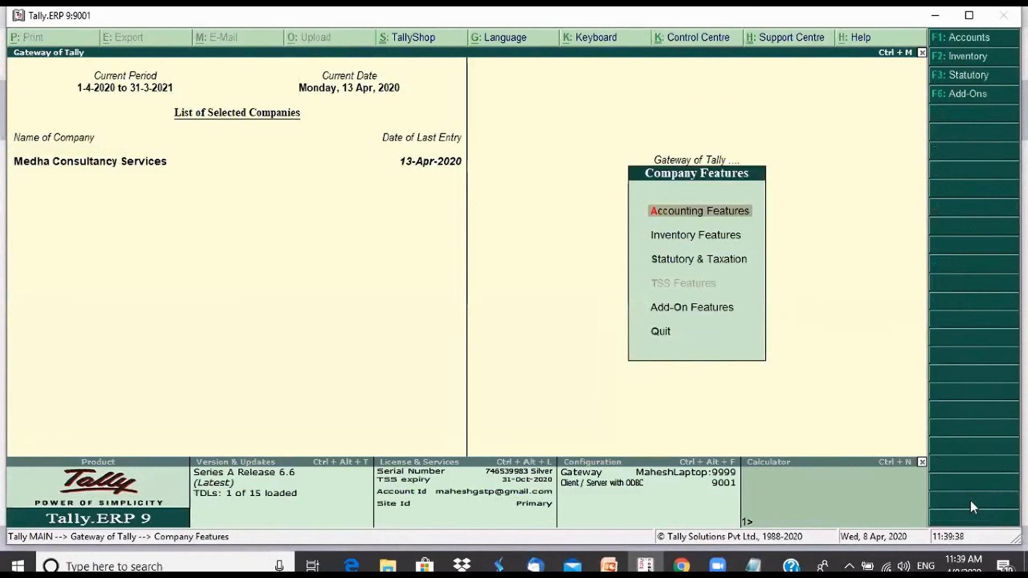
{"action": "key", "text": "Down"}
{"action": "key", "text": "Down"}
{"action": "key", "text": "Return"}
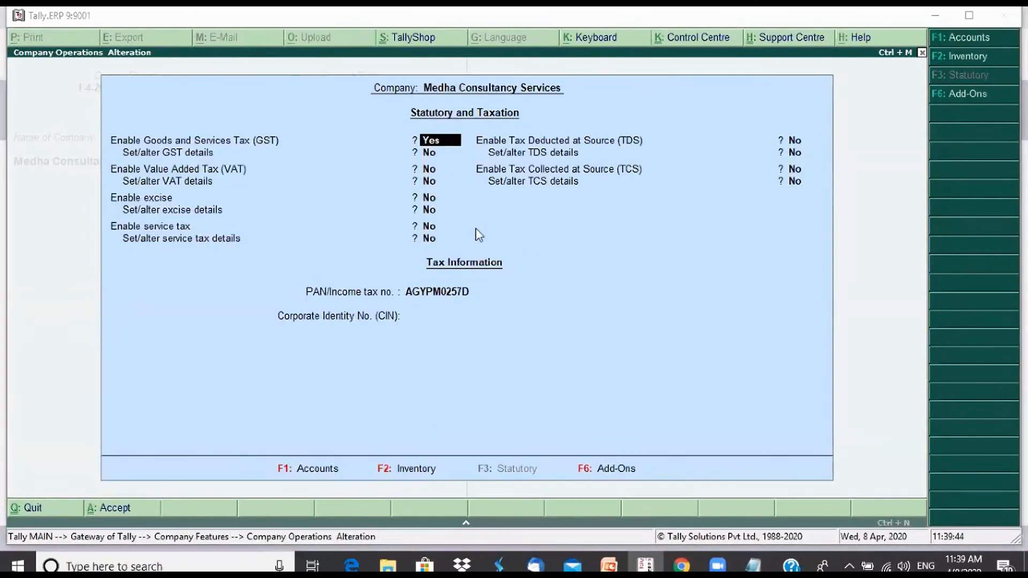
{"action": "key", "text": "Return"}
{"action": "type", "text": "y"}
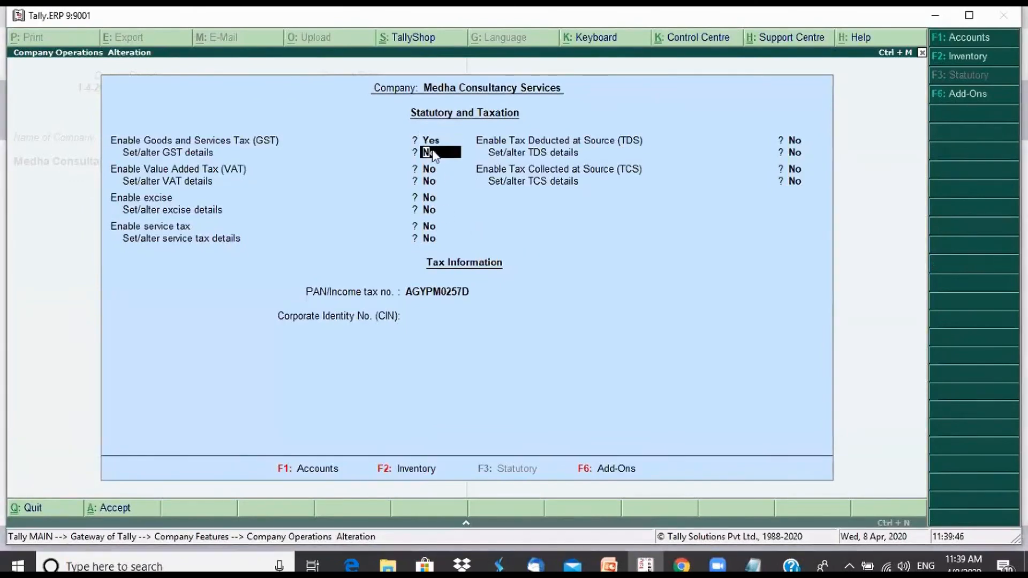
{"action": "key", "text": "Return"}
{"action": "key", "text": "Return"}
{"action": "key", "text": "Return"}
{"action": "key", "text": "Return"}
{"action": "key", "text": "Return"}
{"action": "key", "text": "Return"}
{"action": "key", "text": "Return"}
{"action": "key", "text": "Return"}
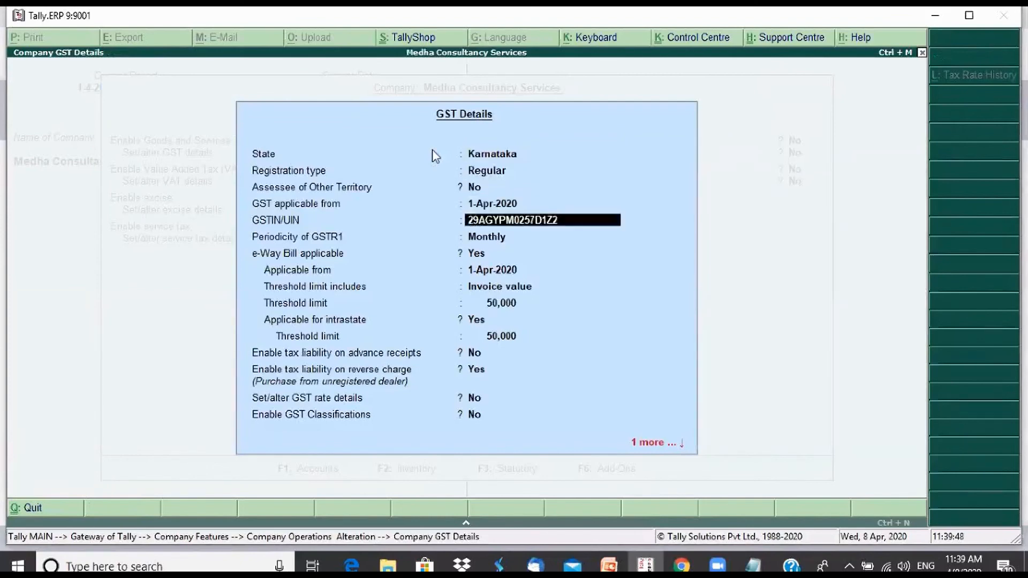
In the GST Details, set Provide LUT/Bond details to Yes and enter 425232432 as the LUT/Bond number
{"action": "key", "text": "Return"}
{"action": "key", "text": "Return"}
{"action": "key", "text": "Return"}
{"action": "key", "text": "Return"}
{"action": "key", "text": "Return"}
{"action": "key", "text": "Return"}
{"action": "key", "text": "Return"}
{"action": "key", "text": "Return"}
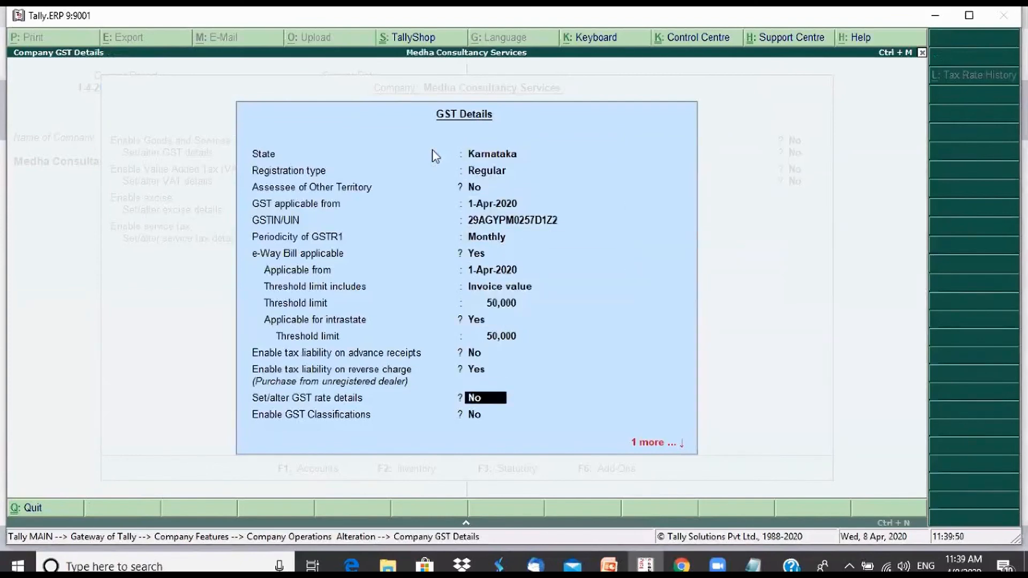
{"action": "key", "text": "Return"}
{"action": "type", "text": "y"}
{"action": "key", "text": "Return"}
{"action": "type", "text": "425232432"}
{"action": "key", "text": "Return"}
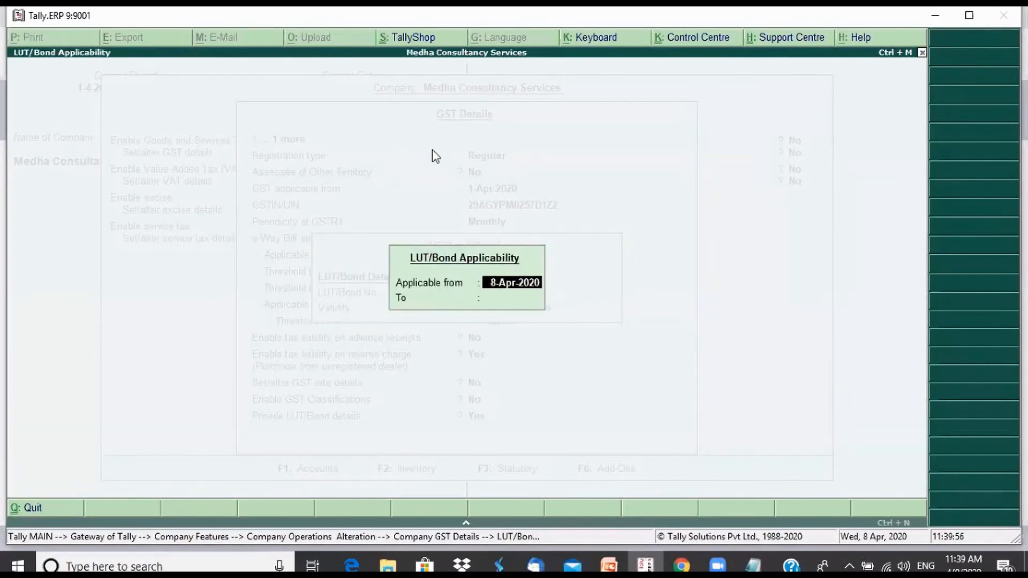
Set the LUT/Bond applicability from 1-Apr-2020 to 31-3-2021, save the company's statutory features, and return to the Gateway of Tally
{"action": "type", "text": "1"}
{"action": "key", "text": "Return"}
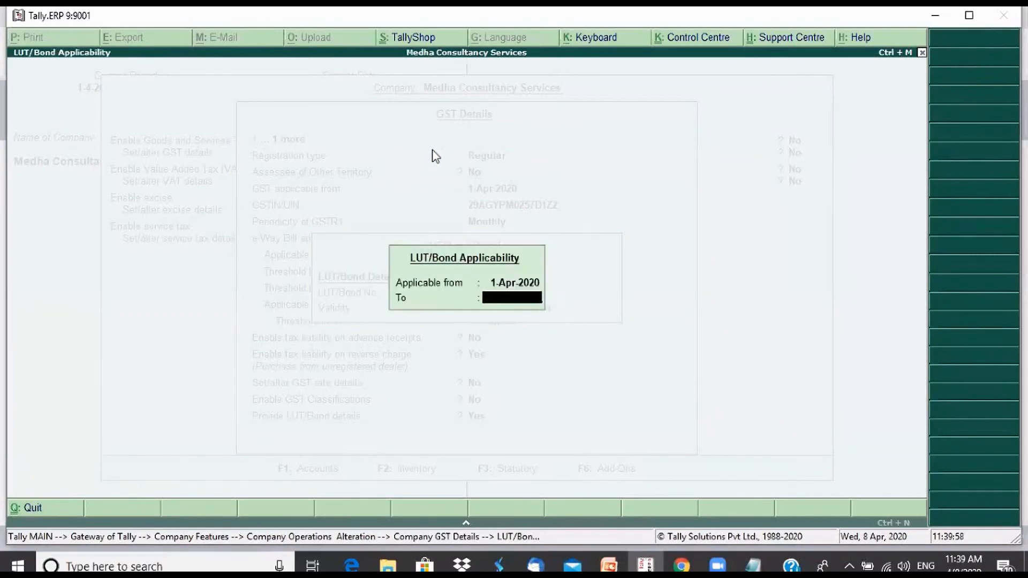
{"action": "type", "text": "31 3 2021"}
{"action": "key", "text": "Return"}
{"action": "key", "text": "Return"}
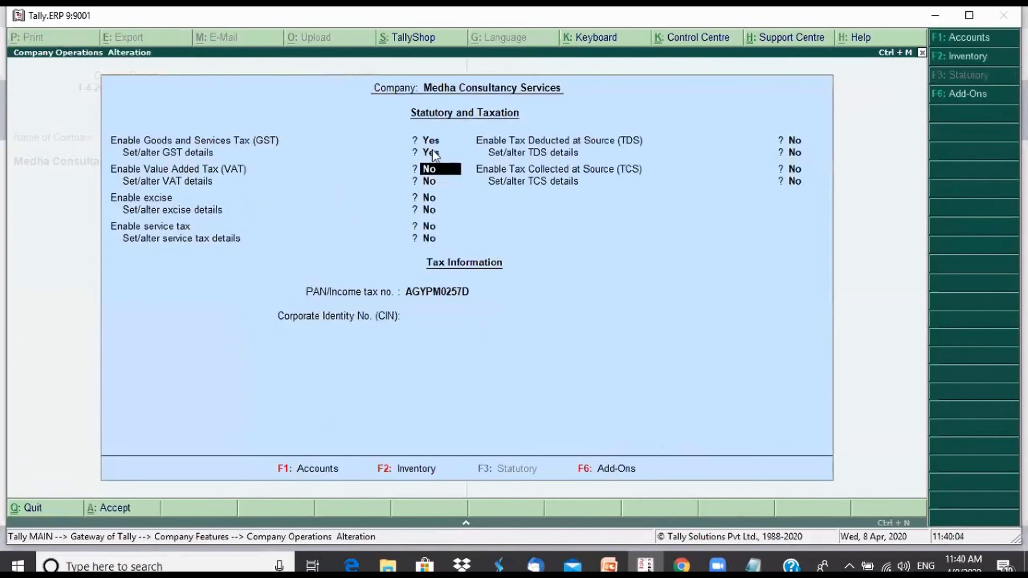
{"action": "key", "text": "ctrl+a"}
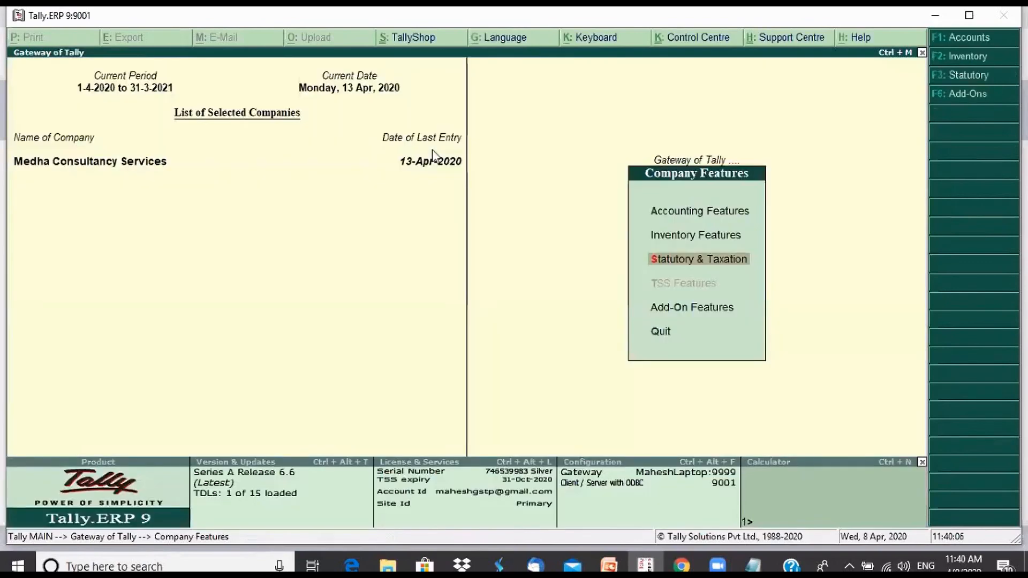
{"action": "key", "text": "Escape"}
{"action": "key", "text": "Escape"}
{"action": "key", "text": "Escape"}
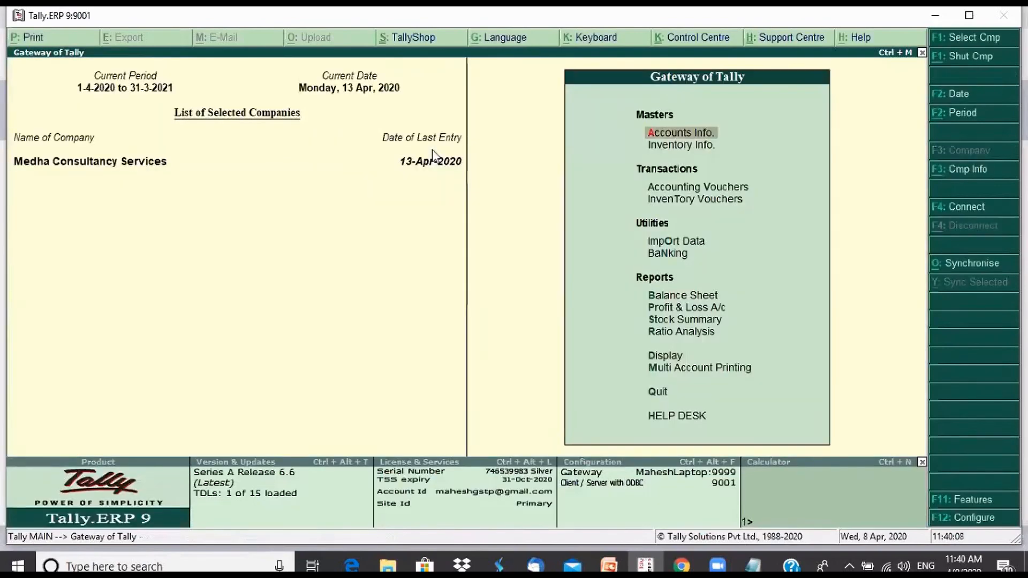
Open the Day Book for 1-Apr-2020 to 13-Apr-2020 and select the Mahati Consultancy Services export sale, voucher 7
{"action": "key", "text": "d"}
{"action": "key", "text": "Return"}
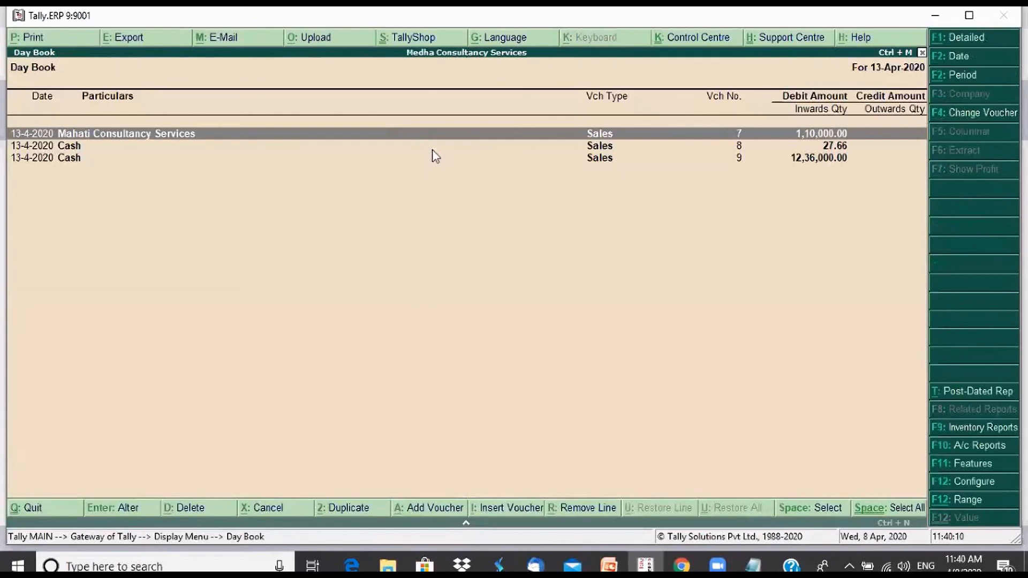
{"action": "key", "text": "F2"}
{"action": "key", "text": "space"}
{"action": "key", "text": "Return"}
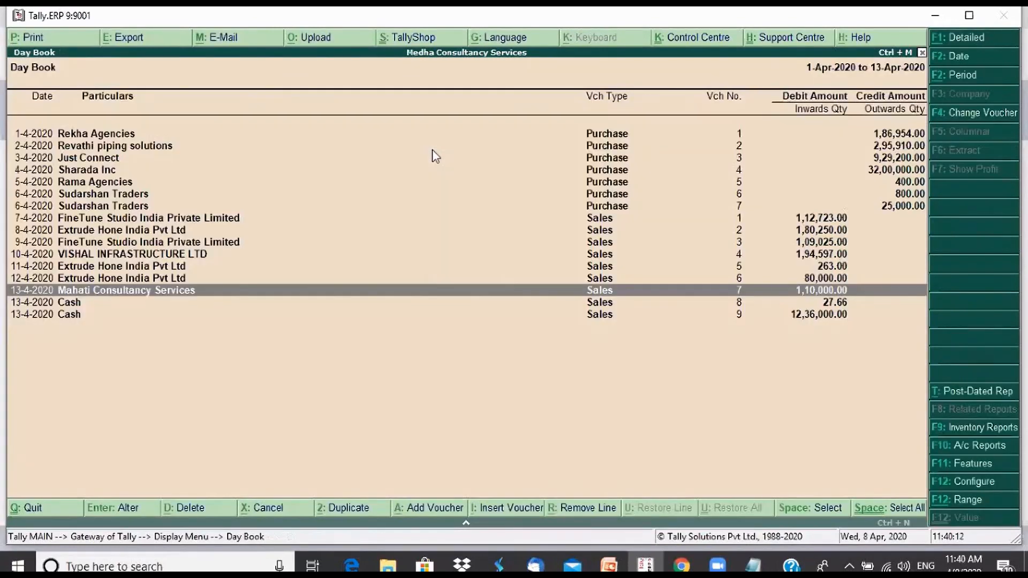
{"action": "key", "text": "Up"}
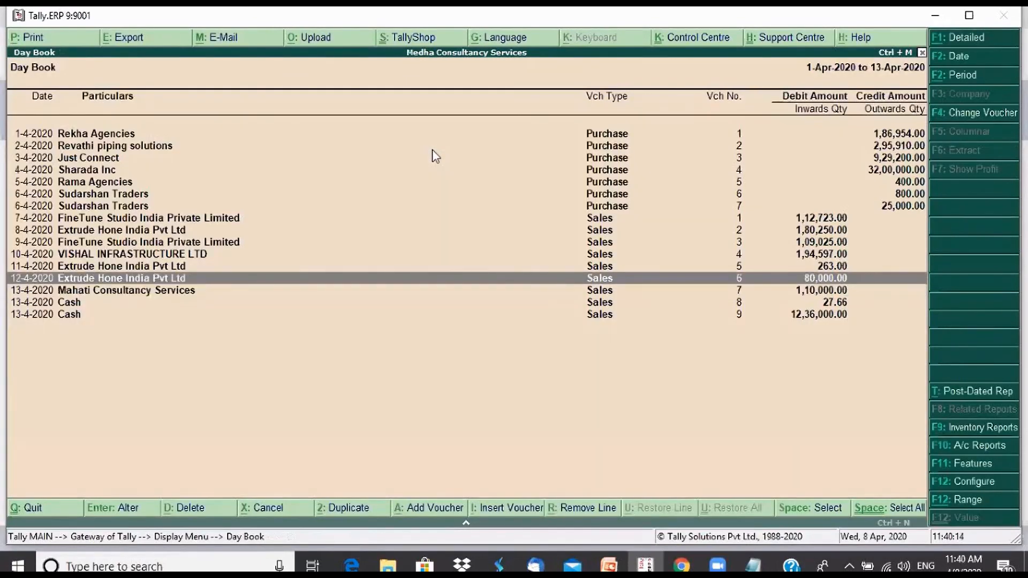
{"action": "key", "text": "Down"}
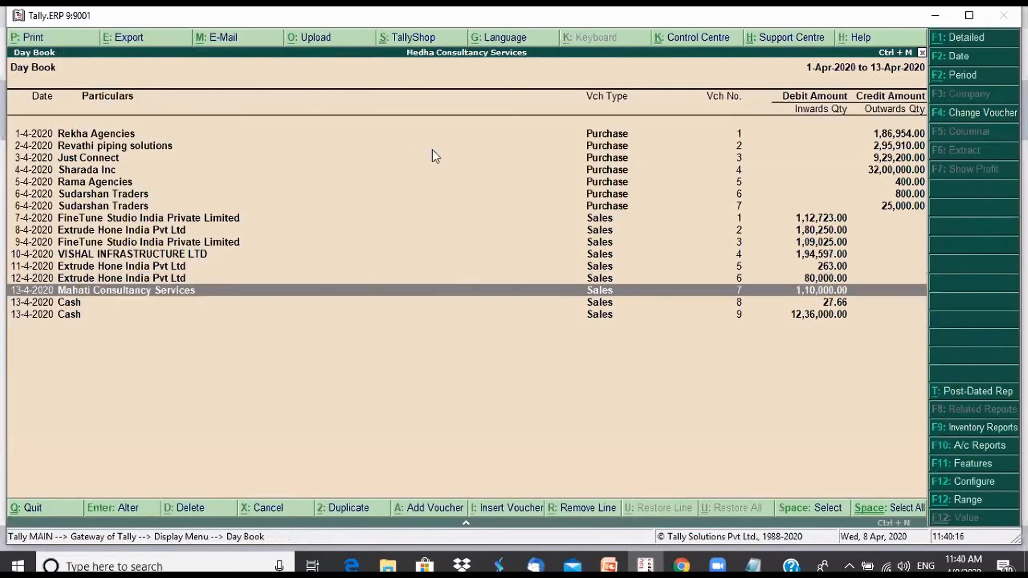
Open the Mahati Consultancy Services sales voucher for alteration and accept its party details
{"action": "key", "text": "Return"}
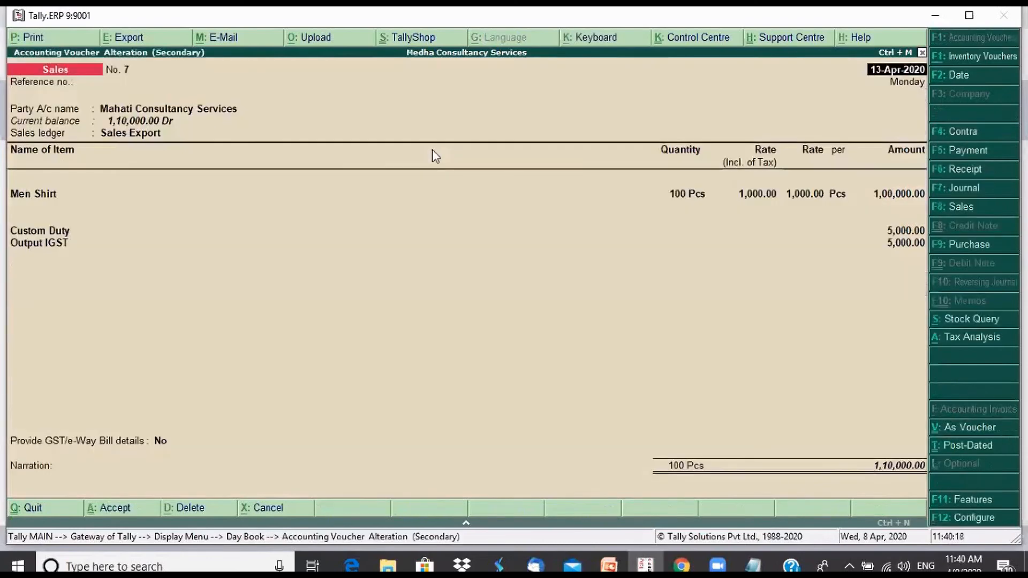
{"action": "key", "text": "Return"}
{"action": "key", "text": "Return"}
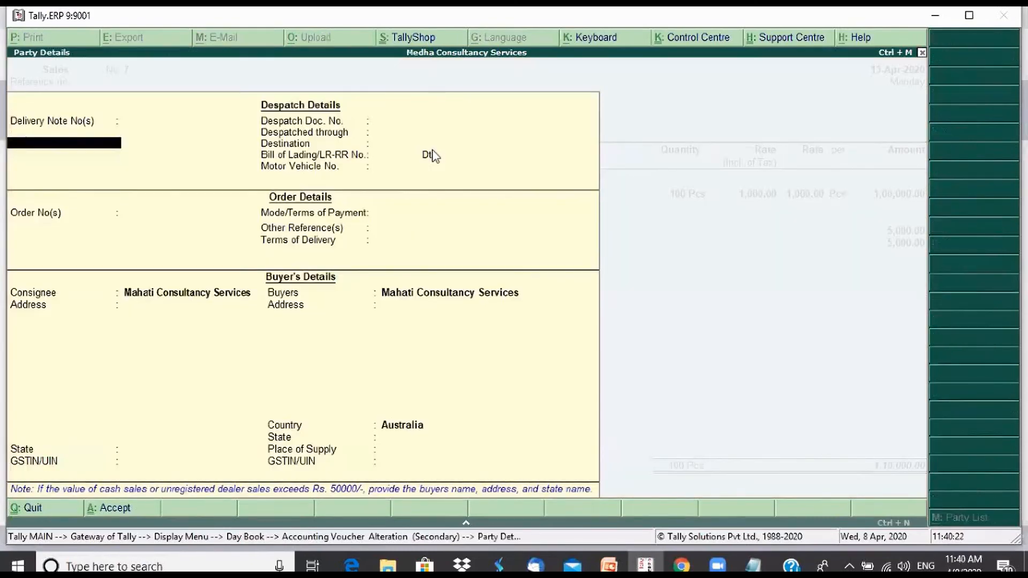
{"action": "key", "text": "ctrl+a"}
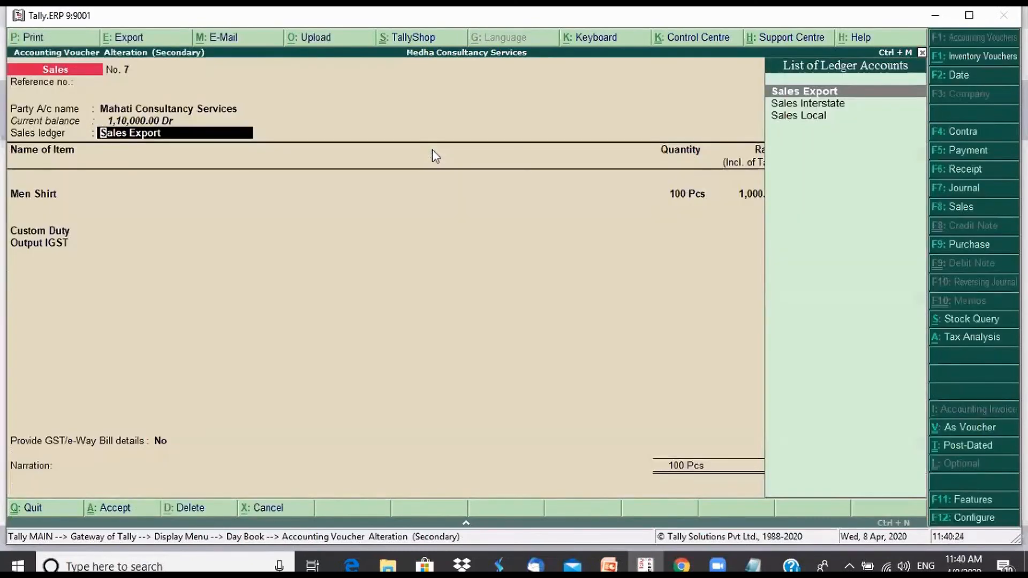
Keep the Sales Export ledger, Men Shirt item and tax lines, and set Provide GST/e-Way Bill details to Yes
{"action": "key", "text": "Return"}
{"action": "key", "text": "Return"}
{"action": "key", "text": "Return"}
{"action": "key", "text": "Return"}
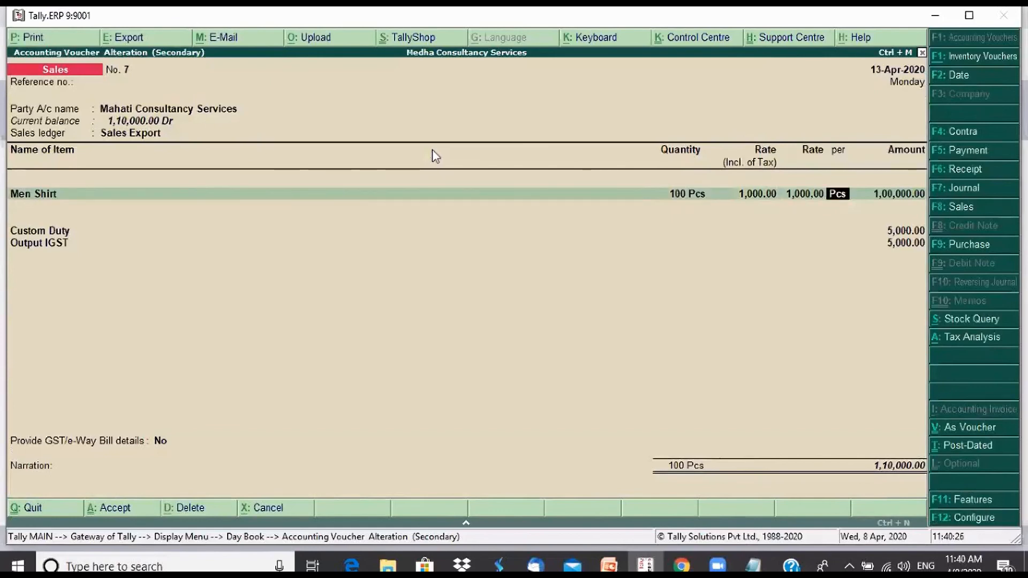
{"action": "key", "text": "Return"}
{"action": "key", "text": "Return"}
{"action": "key", "text": "Return"}
{"action": "key", "text": "Return"}
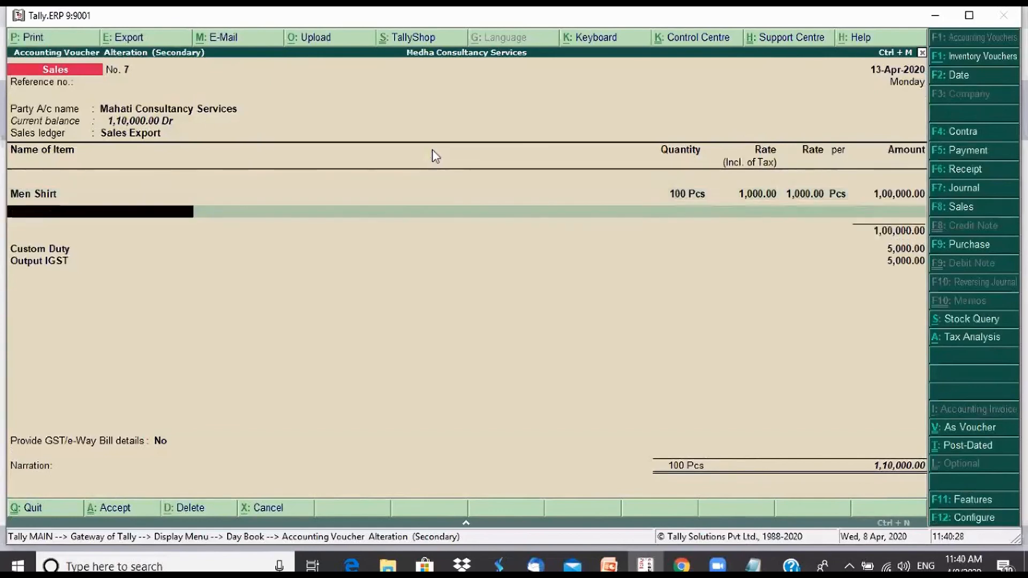
{"action": "key", "text": "Return"}
{"action": "key", "text": "Return"}
{"action": "key", "text": "Return"}
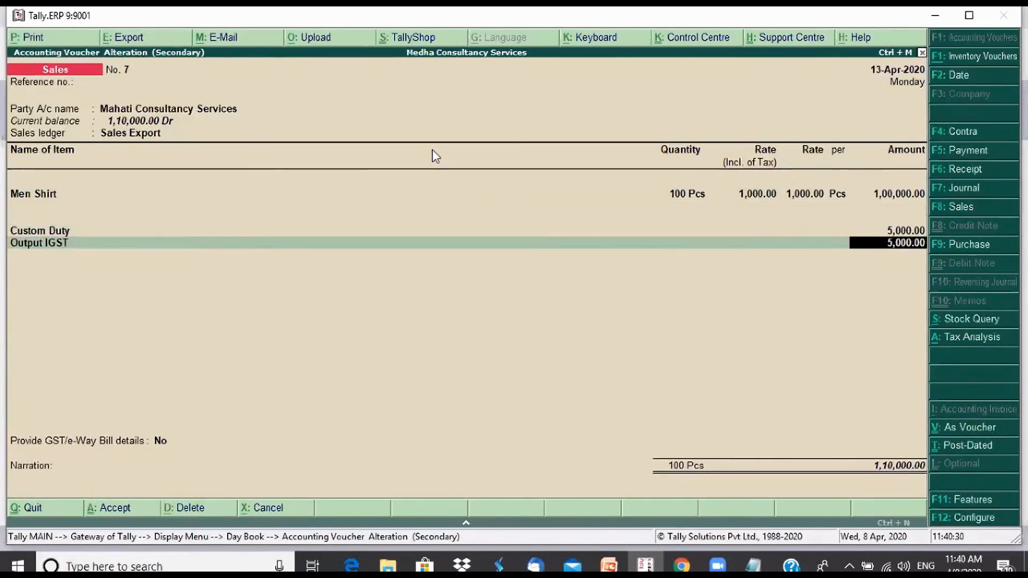
{"action": "key", "text": "Down"}
{"action": "key", "text": "Return"}
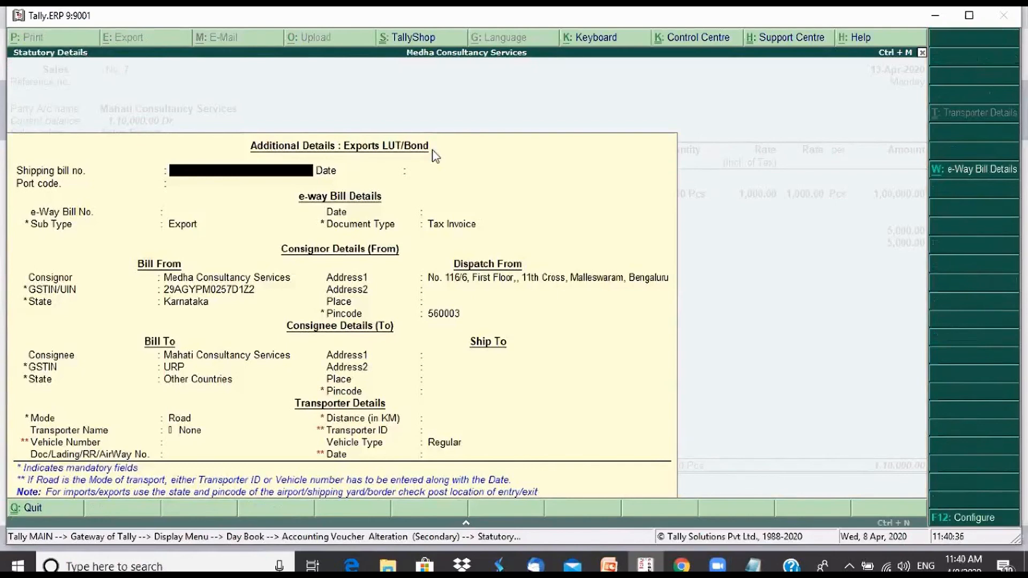
{"action": "type", "text": "3423434"}
{"action": "key", "text": "Return"}
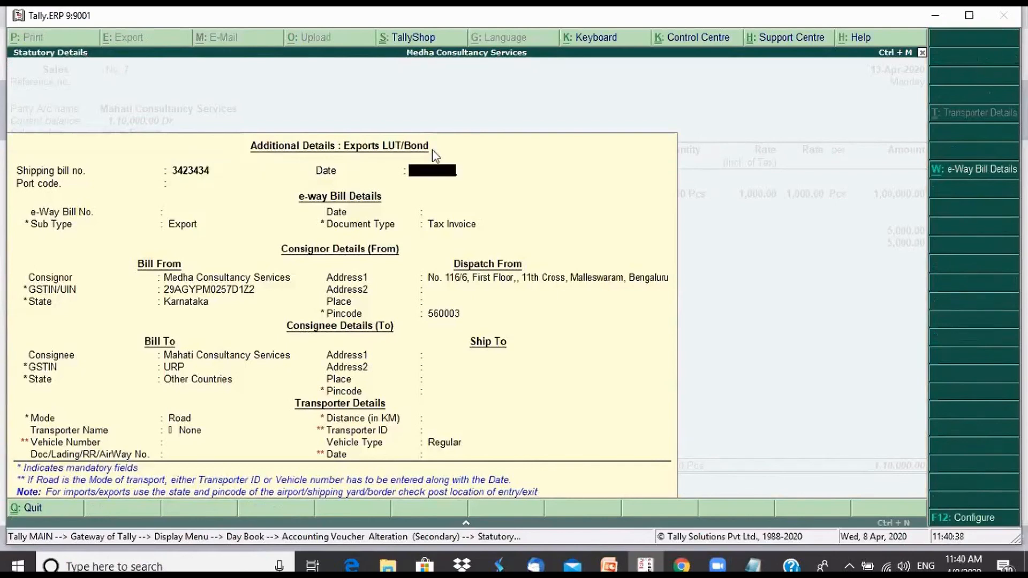
{"action": "type", "text": "13-4"}
{"action": "key", "text": "Return"}
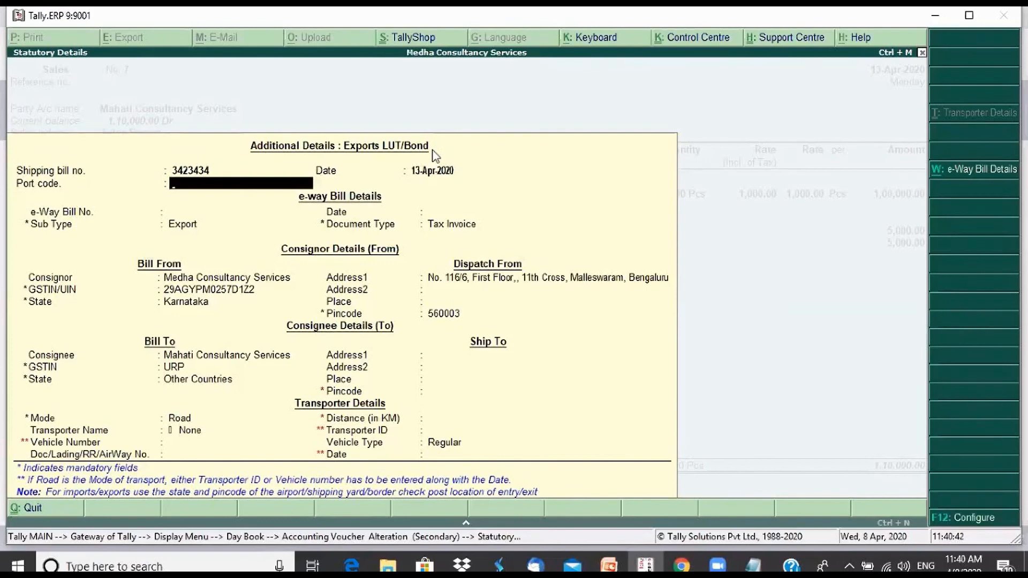
{"action": "type", "text": "3455454352"}
{"action": "key", "text": "Return"}
{"action": "type", "text": "234563654654"}
{"action": "key", "text": "Return"}
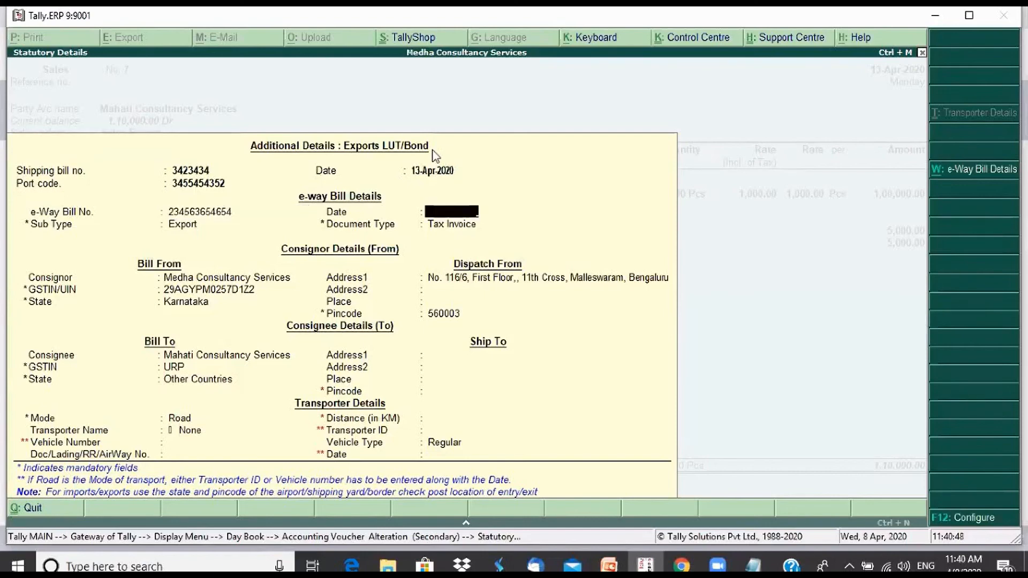
{"action": "key", "text": "BackSpace"}
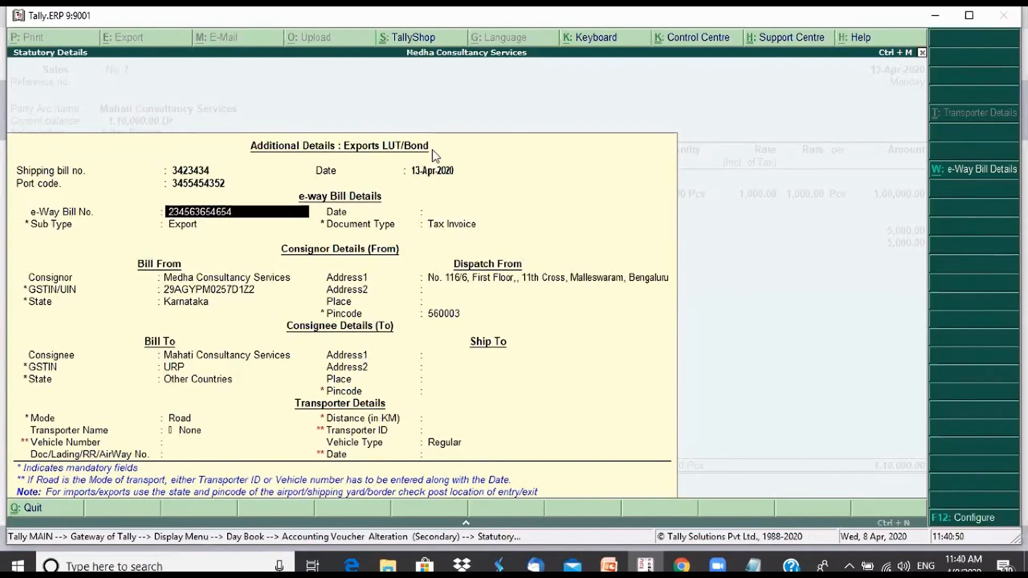
{"action": "key", "text": "Return"}
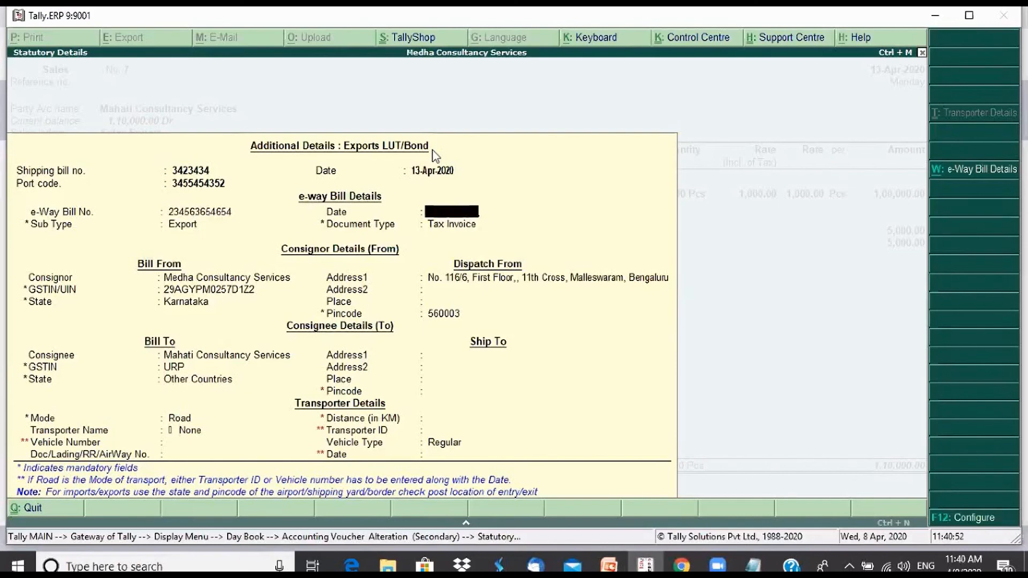
{"action": "type", "text": "13"}
{"action": "key", "text": "Return"}
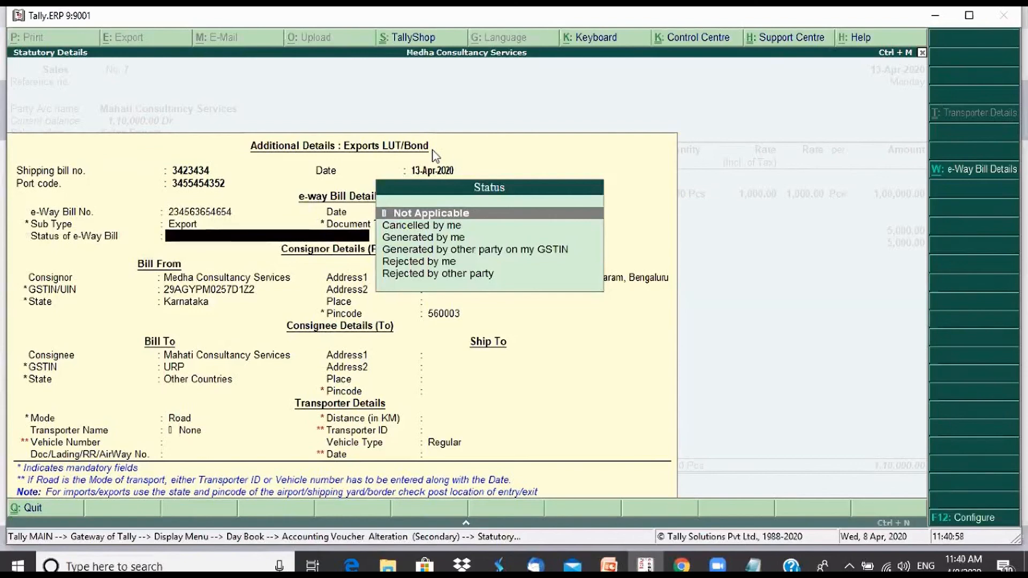
{"action": "key", "text": "Down"}
{"action": "key", "text": "Down"}
{"action": "key", "text": "Down"}
{"action": "key", "text": "Down"}
{"action": "key", "text": "Down"}
{"action": "key", "text": "Up"}
{"action": "key", "text": "Return"}
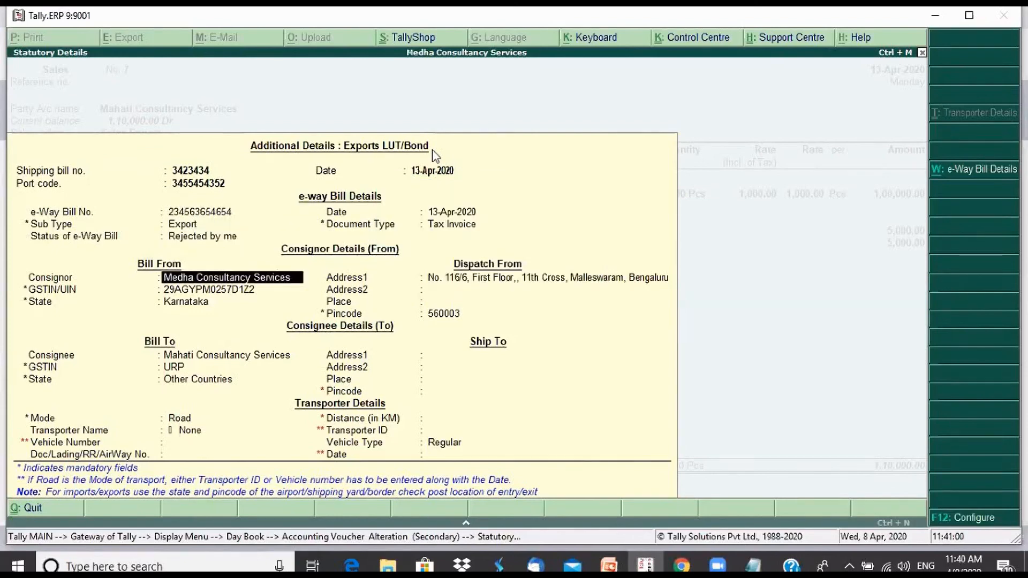
Keep the consignor and consignee details unchanged and enter the mandatory Ship To pincode
{"action": "key", "text": "Return"}
{"action": "key", "text": "Return"}
{"action": "key", "text": "Return"}
{"action": "key", "text": "Return"}
{"action": "key", "text": "Return"}
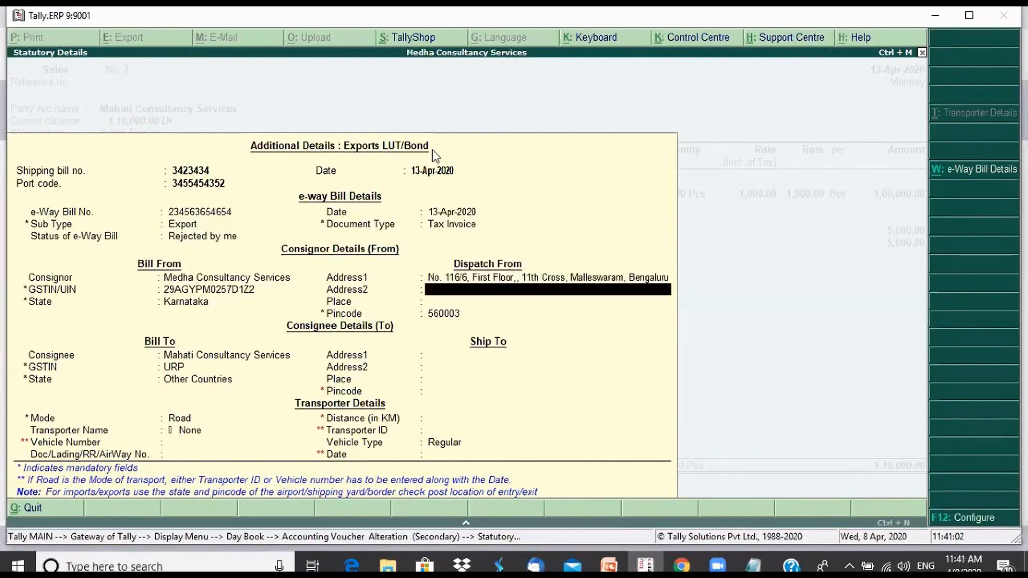
{"action": "key", "text": "Return"}
{"action": "key", "text": "Return"}
{"action": "key", "text": "Return"}
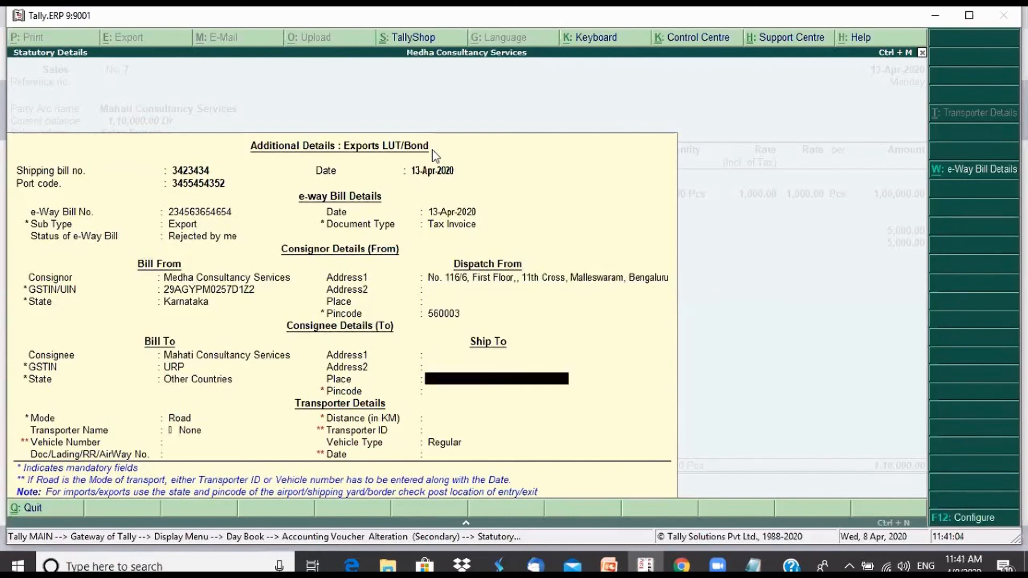
{"action": "key", "text": "Return"}
{"action": "key", "text": "Return"}
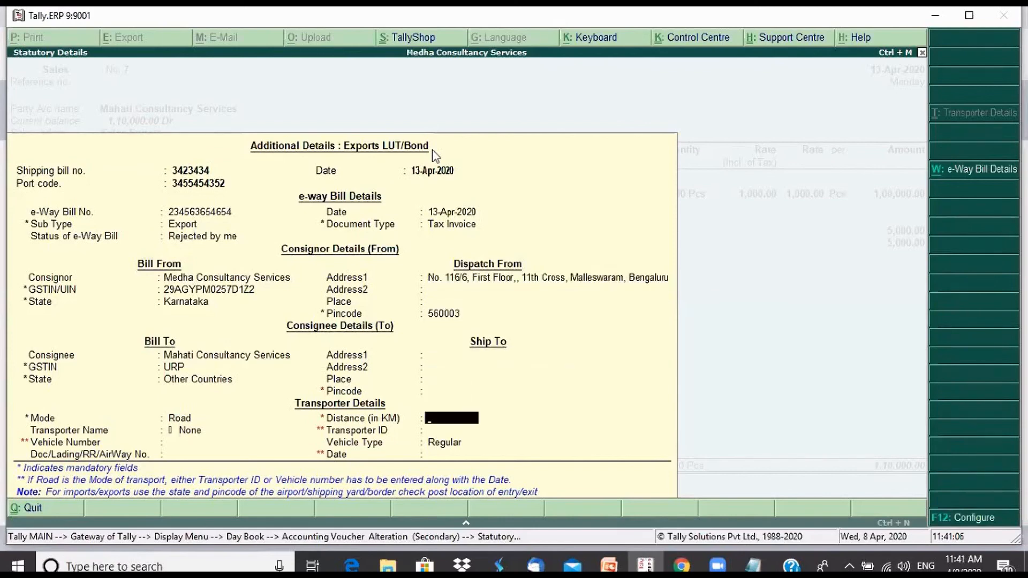
{"action": "key", "text": "Return"}
{"action": "key", "text": "BackSpace"}
{"action": "key", "text": "BackSpace"}
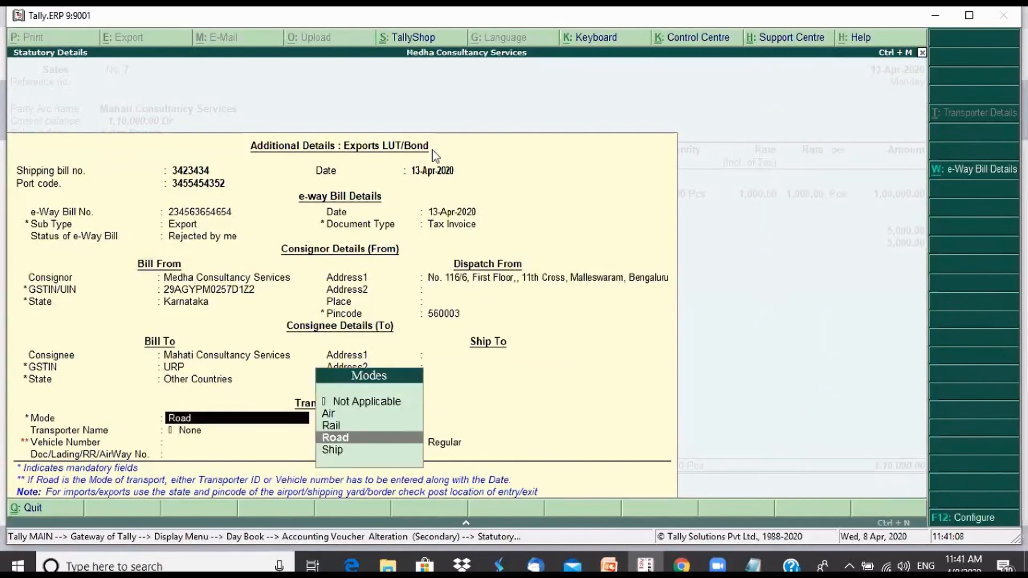
{"action": "key", "text": "BackSpace"}
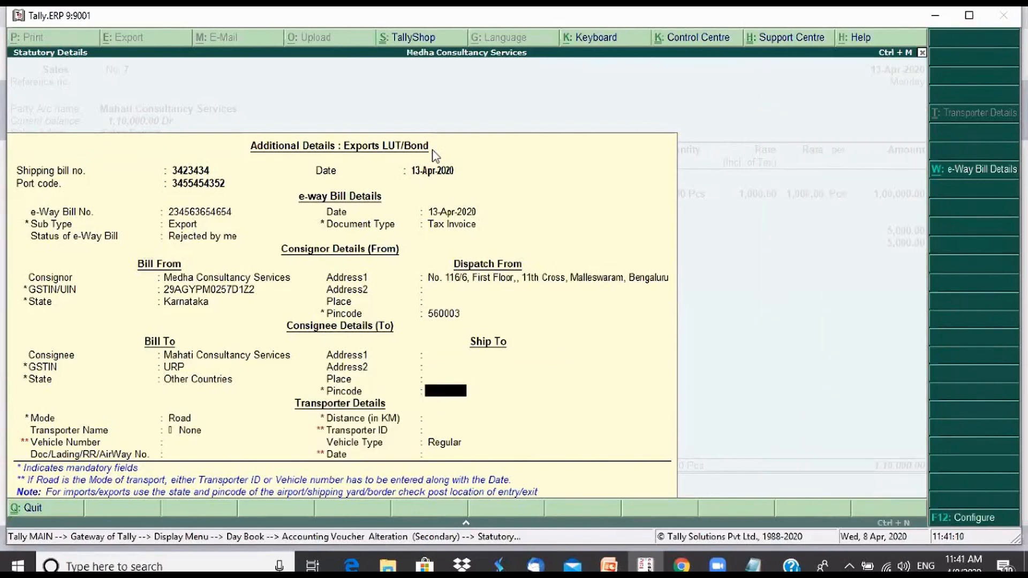
{"action": "type", "text": "432433"}
{"action": "key", "text": "Return"}
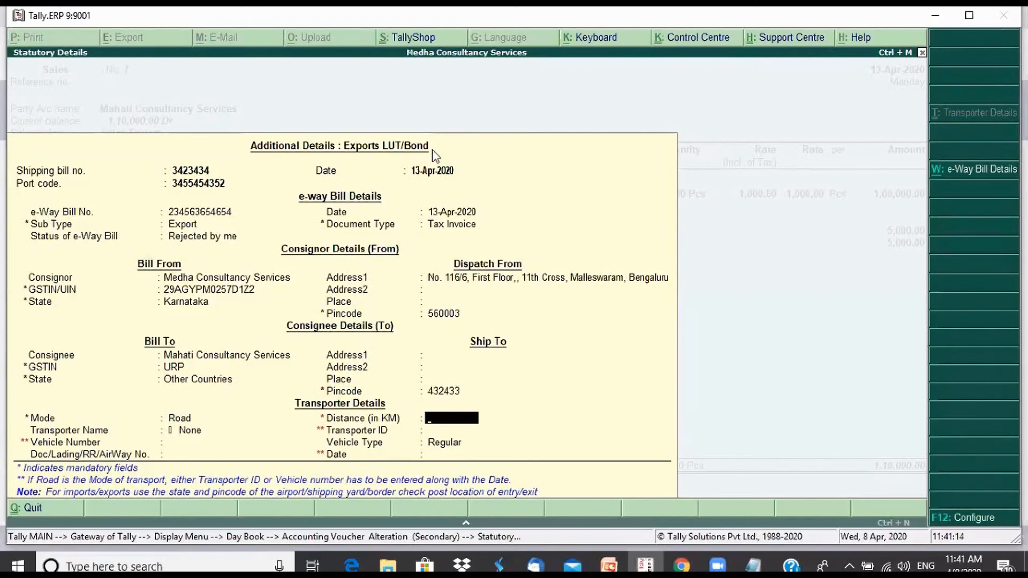
Keep the default transporter details with Regular vehicle type, leave the narration blank and save the sales voucher
{"action": "key", "text": "Return"}
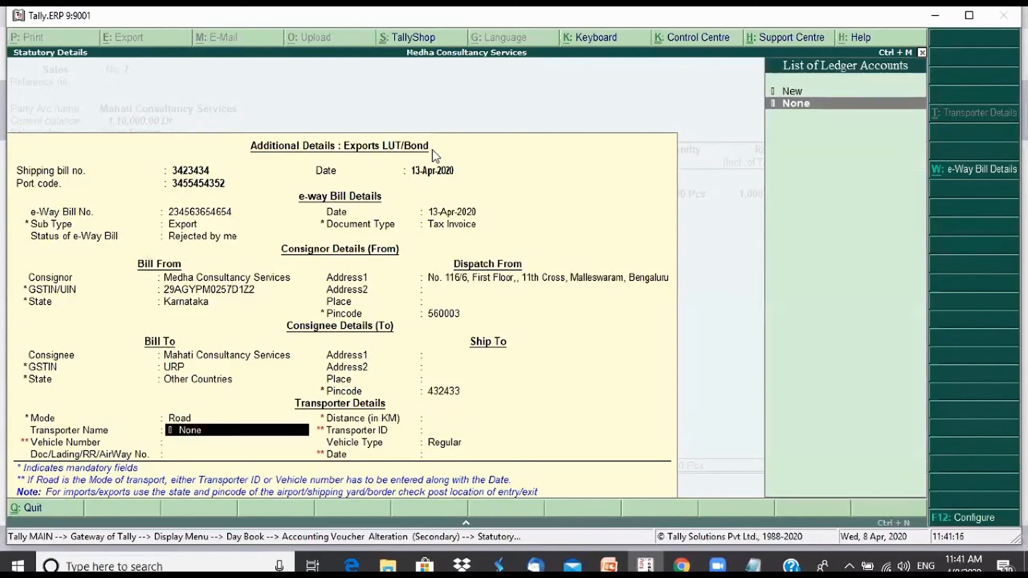
{"action": "key", "text": "Return"}
{"action": "key", "text": "Return"}
{"action": "key", "text": "Return"}
{"action": "key", "text": "Return"}
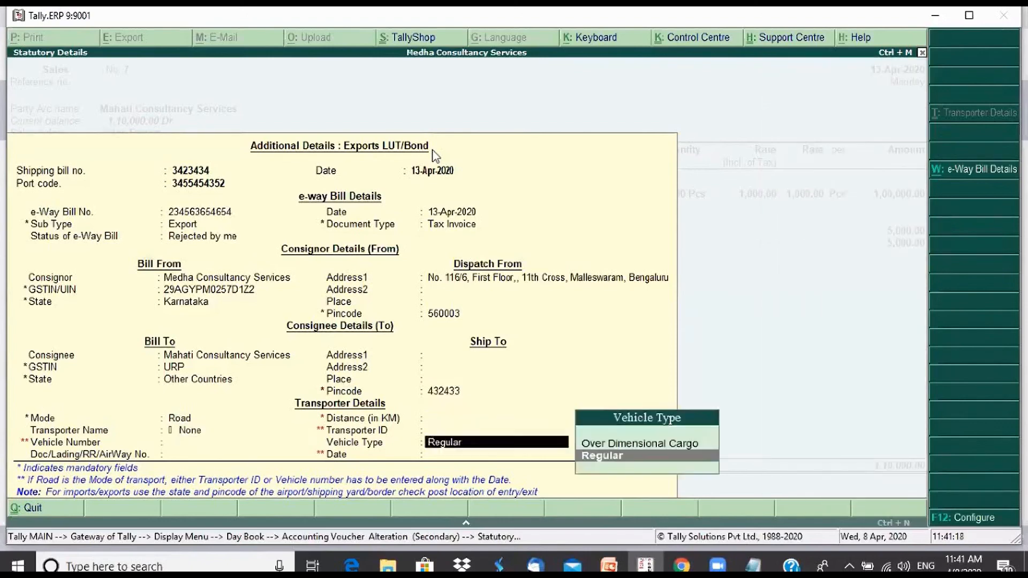
{"action": "key", "text": "Return"}
{"action": "key", "text": "Return"}
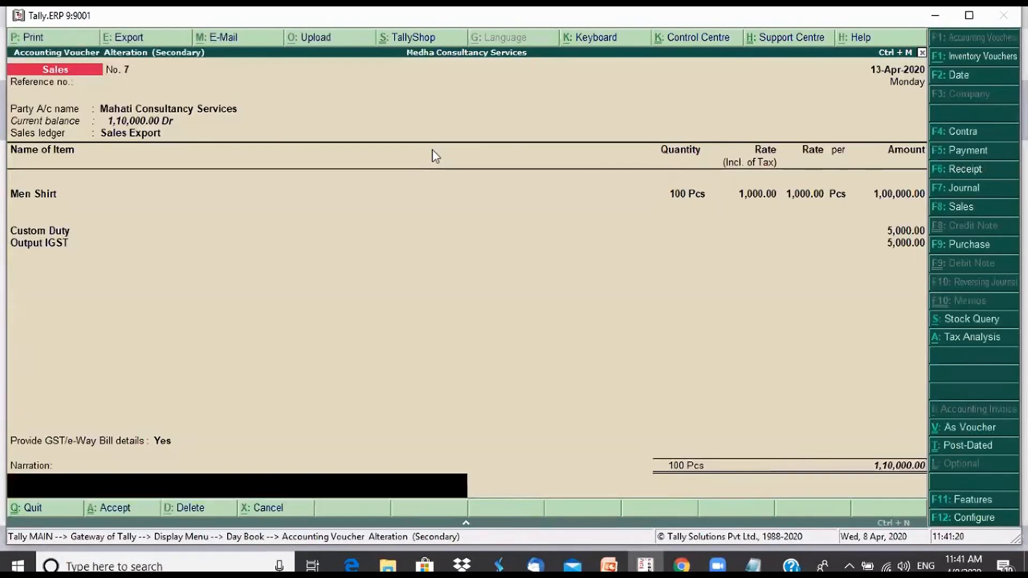
{"action": "key", "text": "Return"}
{"action": "key", "text": "Return"}
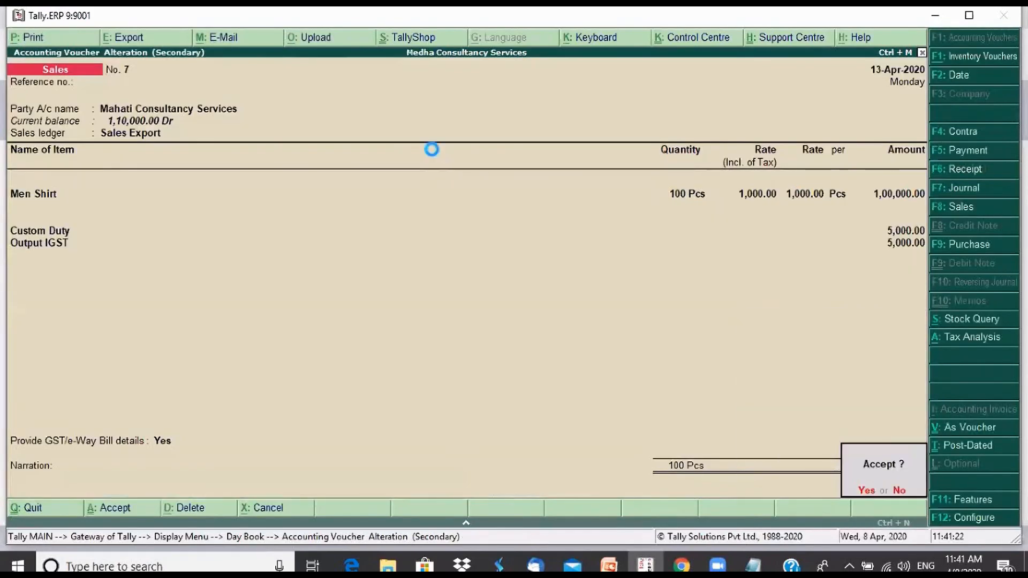
{"action": "key", "text": "Return"}
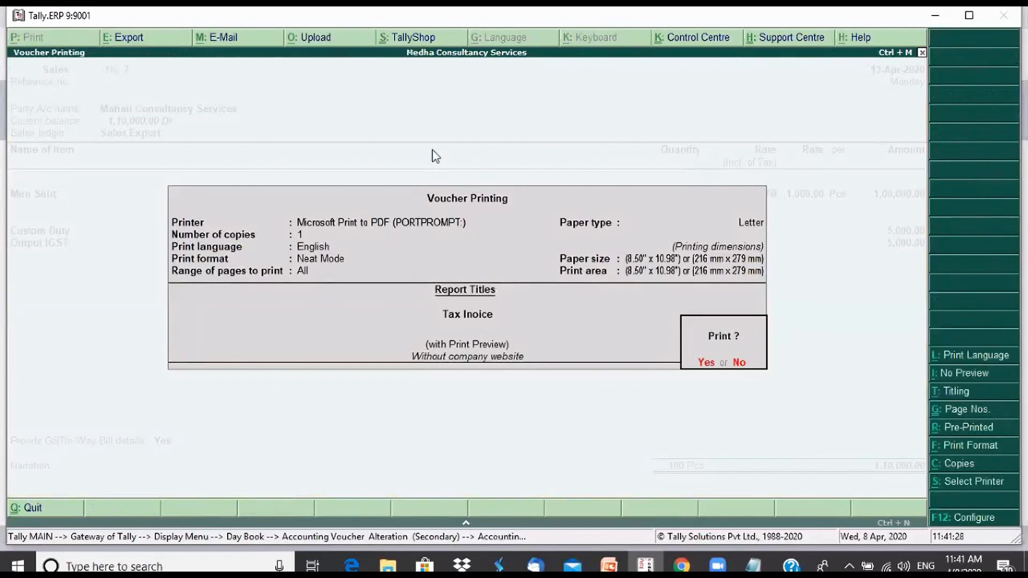
Preview the export tax invoice enlarged, examine its e-Way Bill and LUT/Bond details, and close the preview
{"action": "key", "text": "Return"}
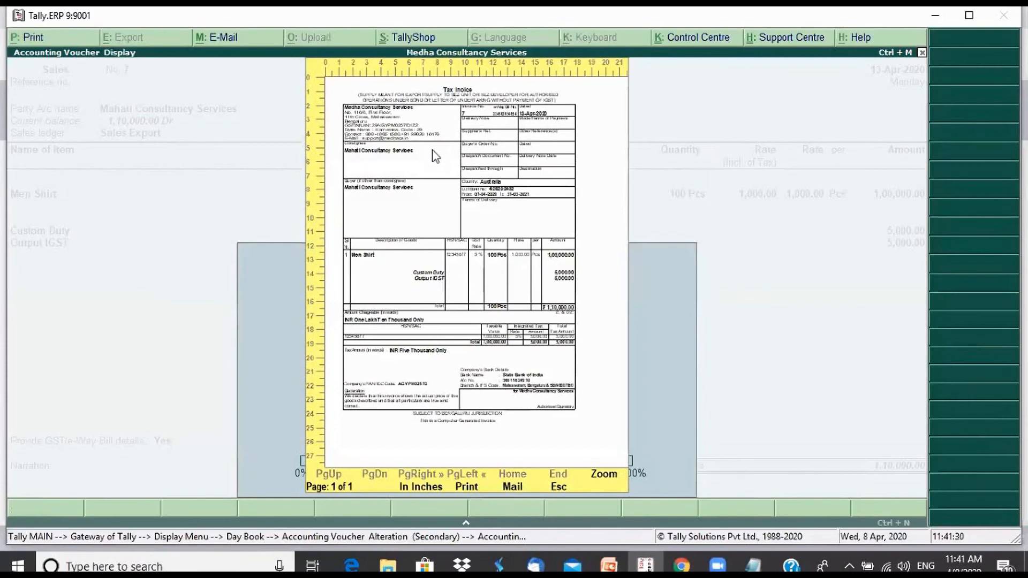
{"action": "left_click", "coordinate": [435, 156]}
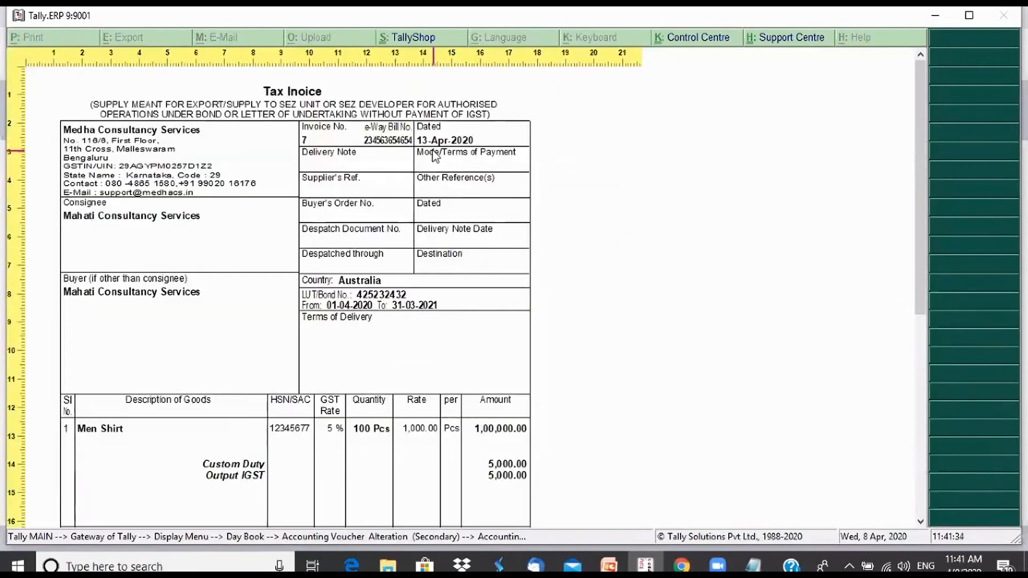
{"action": "scroll", "coordinate": [435, 155], "scroll_direction": "down", "scroll_amount": 1}
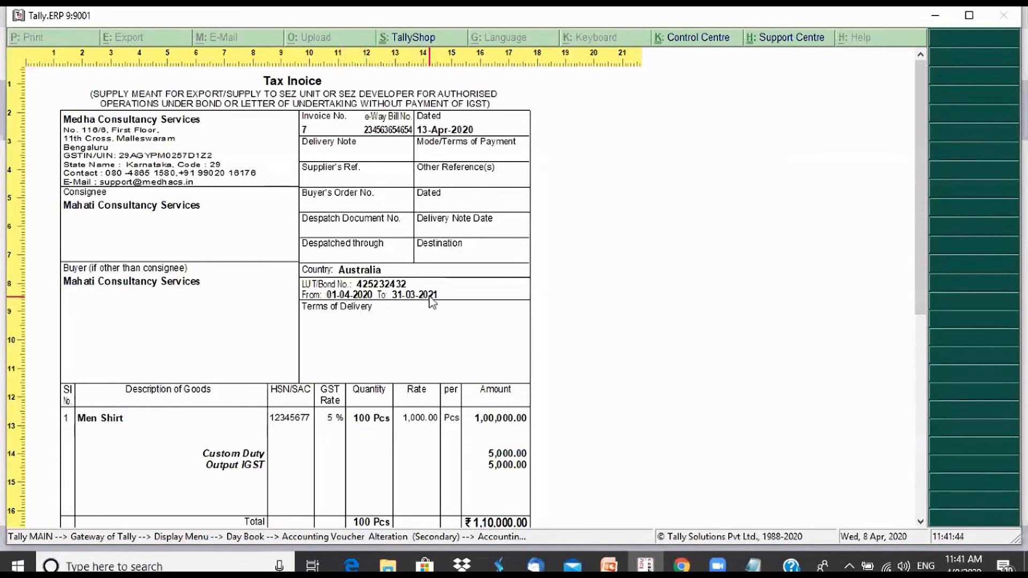
{"action": "left_click_drag", "start_coordinate": [920, 284], "coordinate": [912, 241]}
{"action": "key", "text": "Escape"}
{"action": "key", "text": "Escape"}
{"action": "key", "text": "Escape"}
Reopen sales voucher 7 and enable export shipping details, marks and numbers/container no., and number and kind of packages in its advanced configuration
{"action": "key", "text": "Return"}
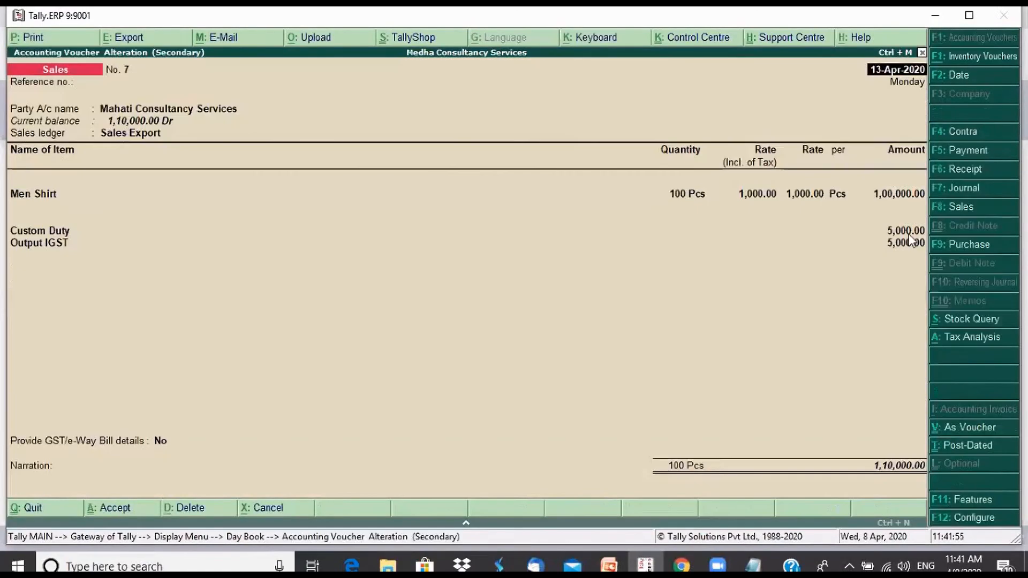
{"action": "left_click", "coordinate": [980, 519]}
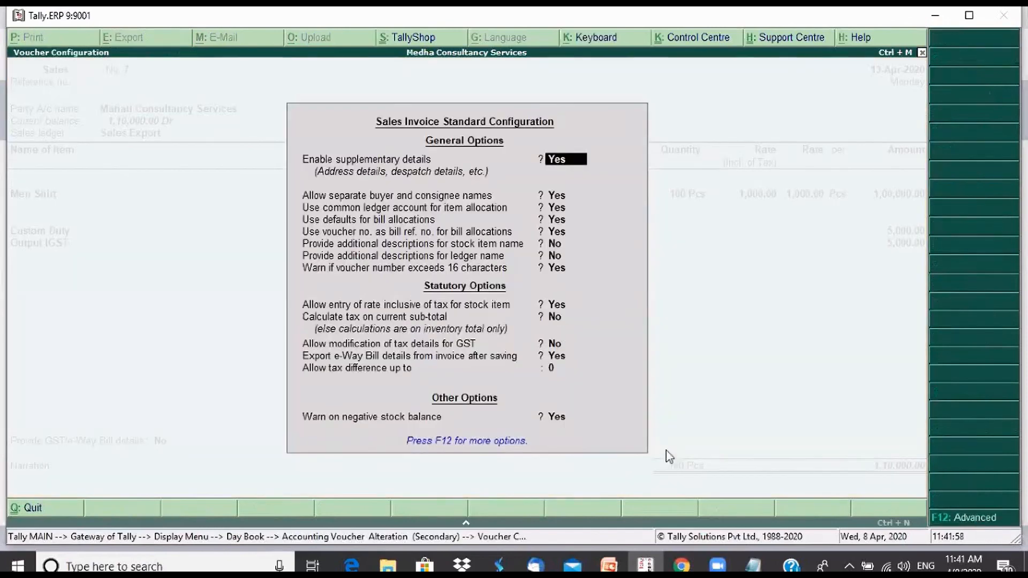
{"action": "left_click", "coordinate": [989, 521]}
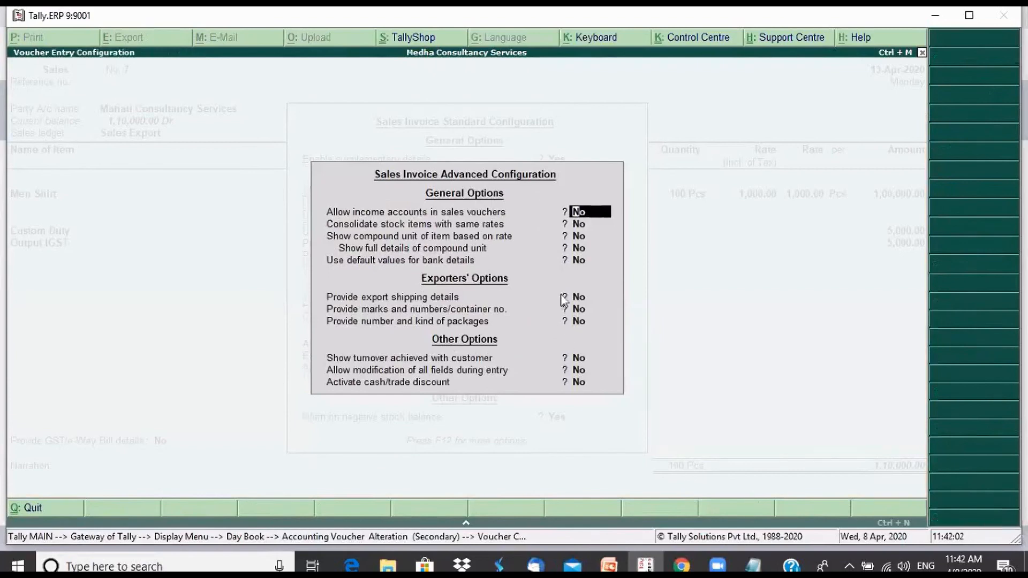
{"action": "left_click", "coordinate": [578, 297]}
{"action": "type", "text": "y"}
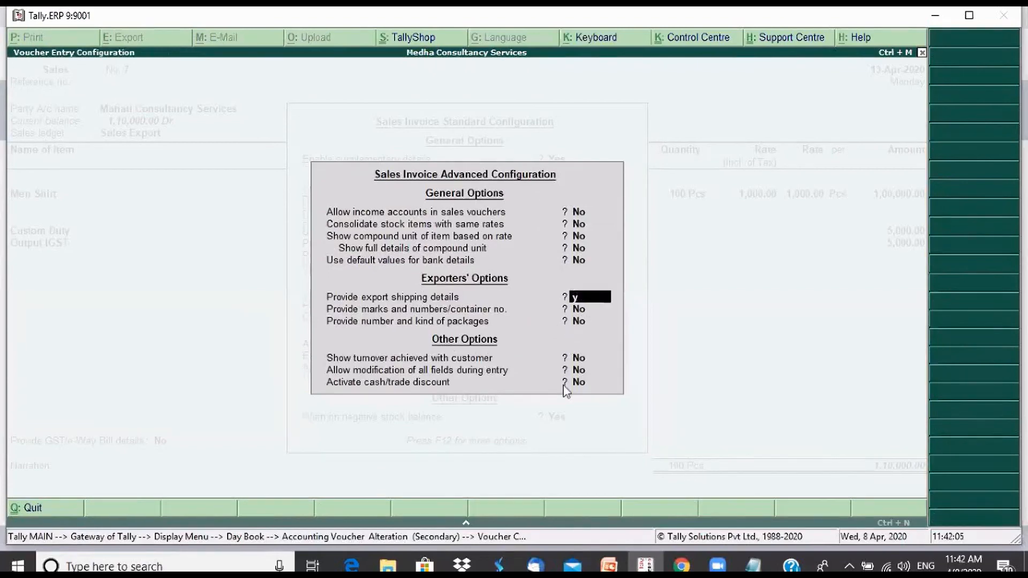
{"action": "key", "text": "Return"}
{"action": "type", "text": "y"}
{"action": "key", "text": "Return"}
{"action": "type", "text": "y"}
{"action": "key", "text": "Return"}
{"action": "key", "text": "ctrl+a"}
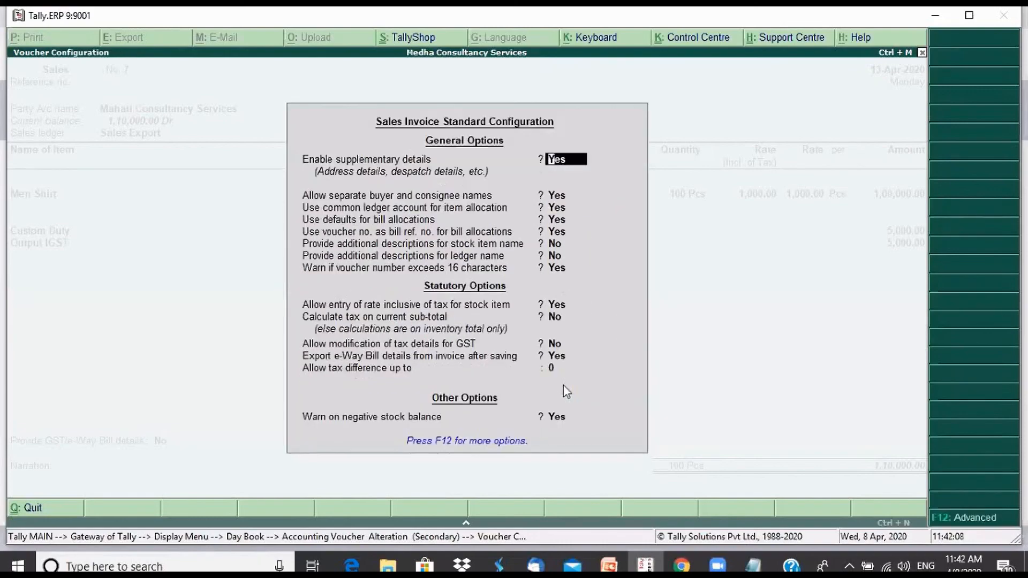
{"action": "key", "text": "ctrl+a"}
Check the Export Details section in the voucher's party details and accept it without filling in the shipping fields
{"action": "key", "text": "Return"}
{"action": "key", "text": "Return"}
{"action": "key", "text": "Return"}
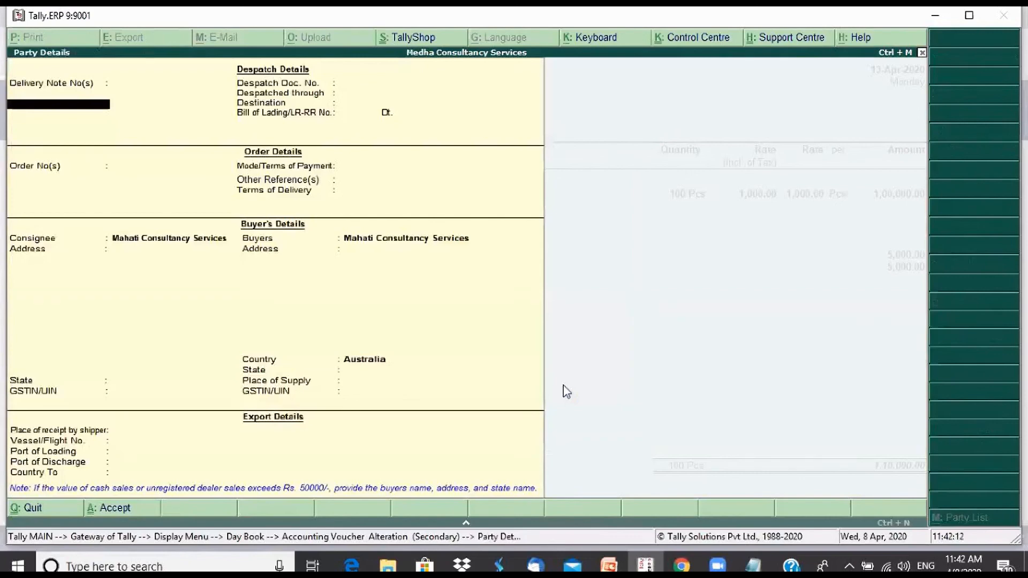
{"action": "key", "text": "ctrl+a"}
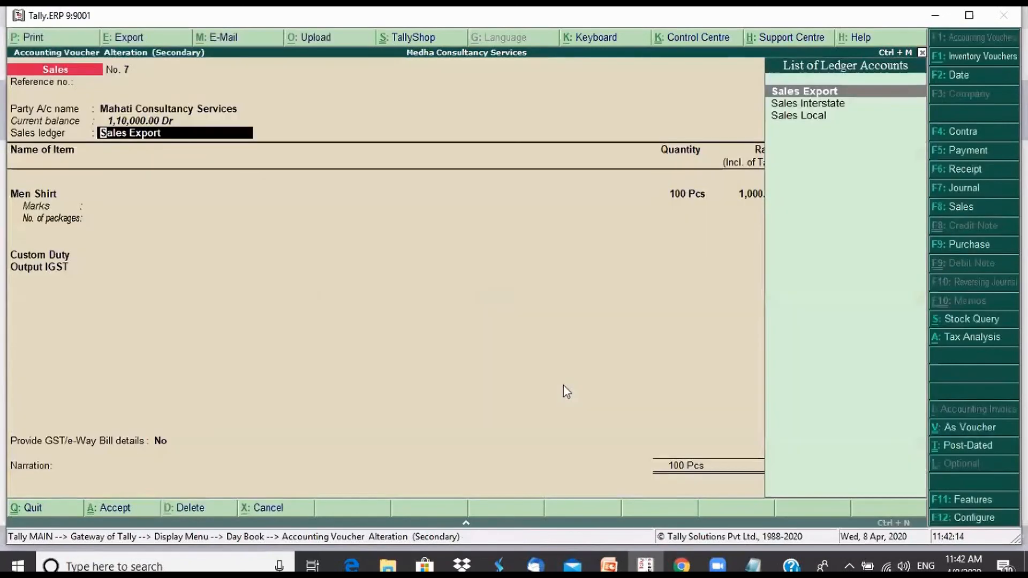
{"action": "key", "text": "BackSpace"}
{"action": "key", "text": "Return"}
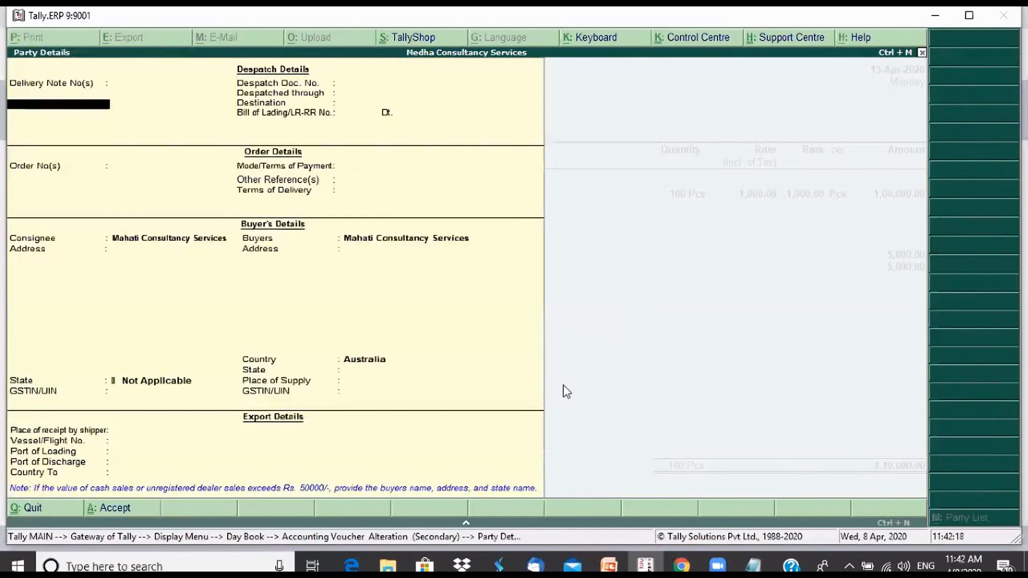
{"action": "key", "text": "ctrl+a"}
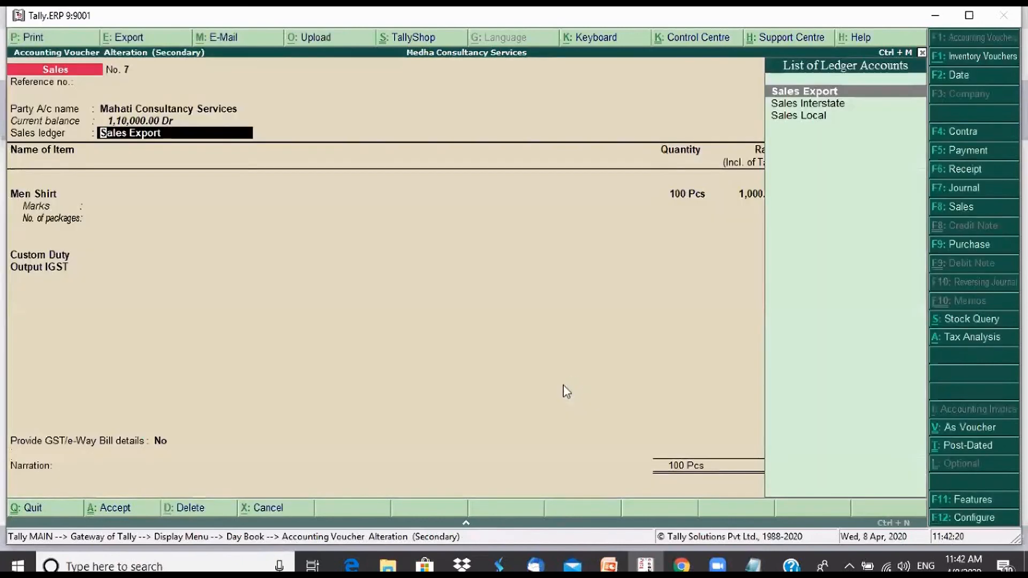
Keep the Sales Export ledger and the Men Shirt line, and enter marks ABC and 4 packages for the item
{"action": "key", "text": "Return"}
{"action": "key", "text": "Return"}
{"action": "key", "text": "Return"}
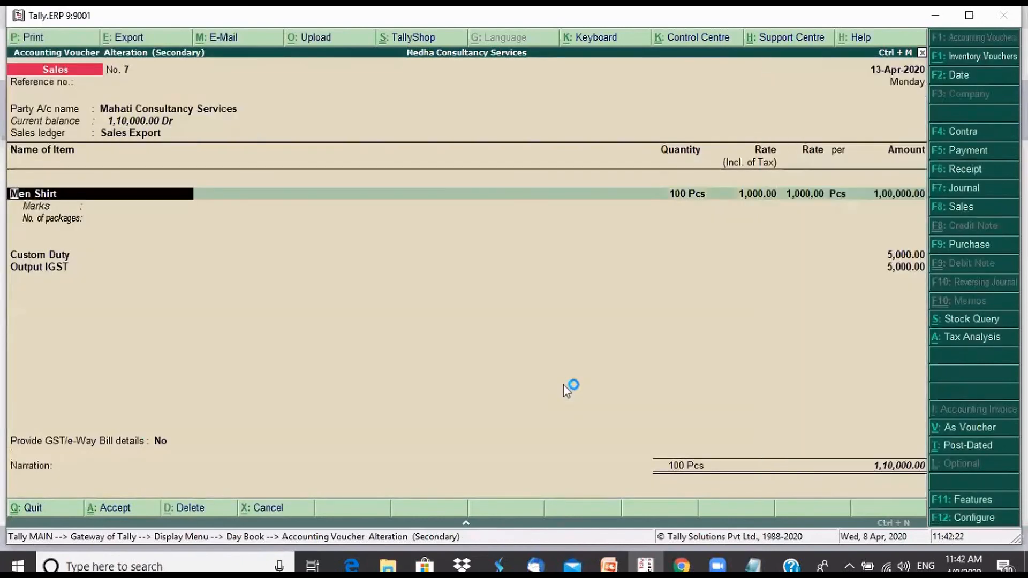
{"action": "key", "text": "Return"}
{"action": "key", "text": "Return"}
{"action": "key", "text": "Return"}
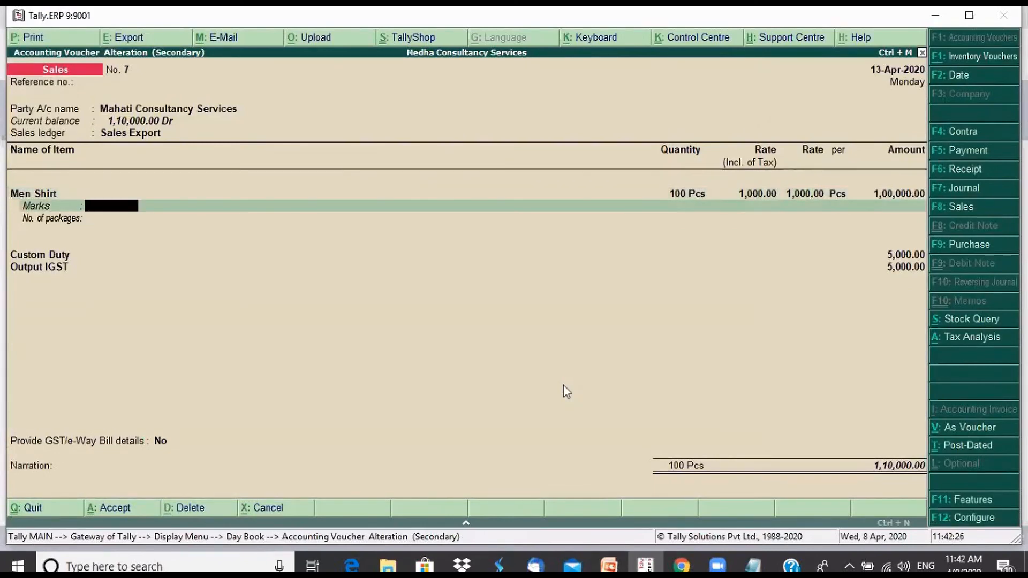
{"action": "type", "text": "ABC"}
{"action": "key", "text": "Return"}
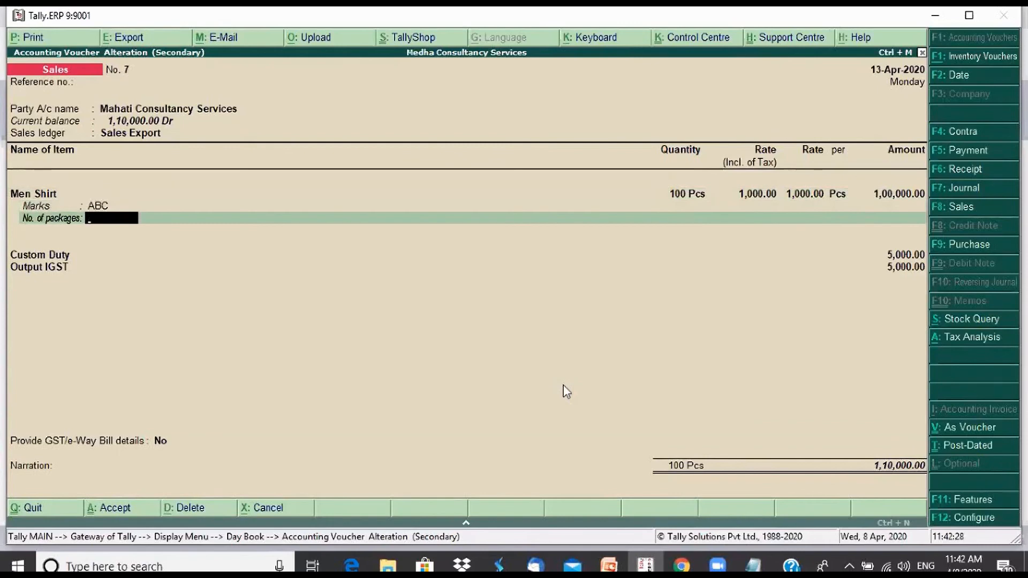
{"action": "type", "text": "4"}
{"action": "key", "text": "Return"}
{"action": "key", "text": "Return"}
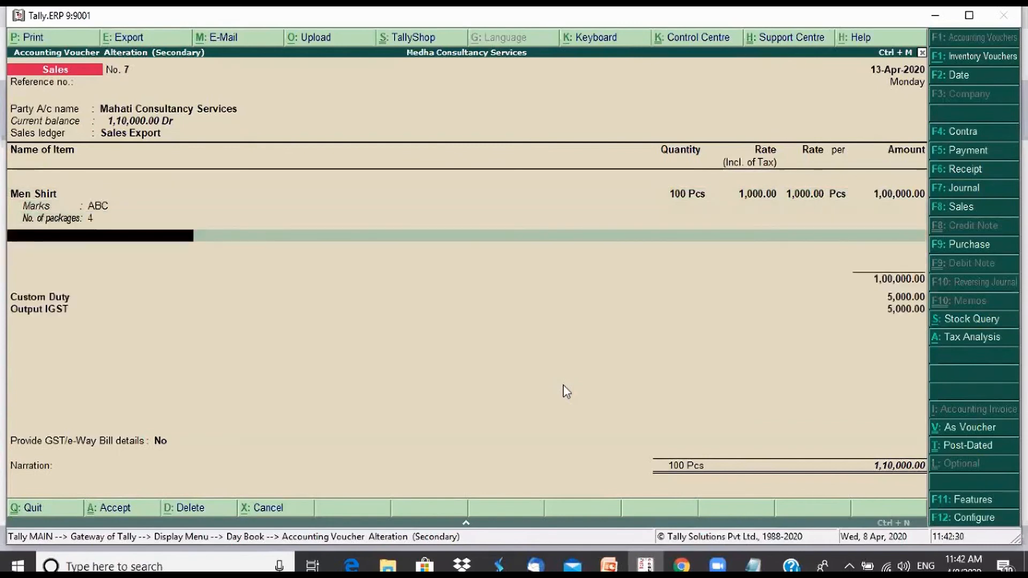
Keep the Custom Duty and Output IGST lines, leave GST/e-Way Bill details at No, and save sales voucher 7
{"action": "key", "text": "Return"}
{"action": "key", "text": "Return"}
{"action": "key", "text": "Return"}
{"action": "key", "text": "Return"}
{"action": "key", "text": "Return"}
{"action": "key", "text": "Return"}
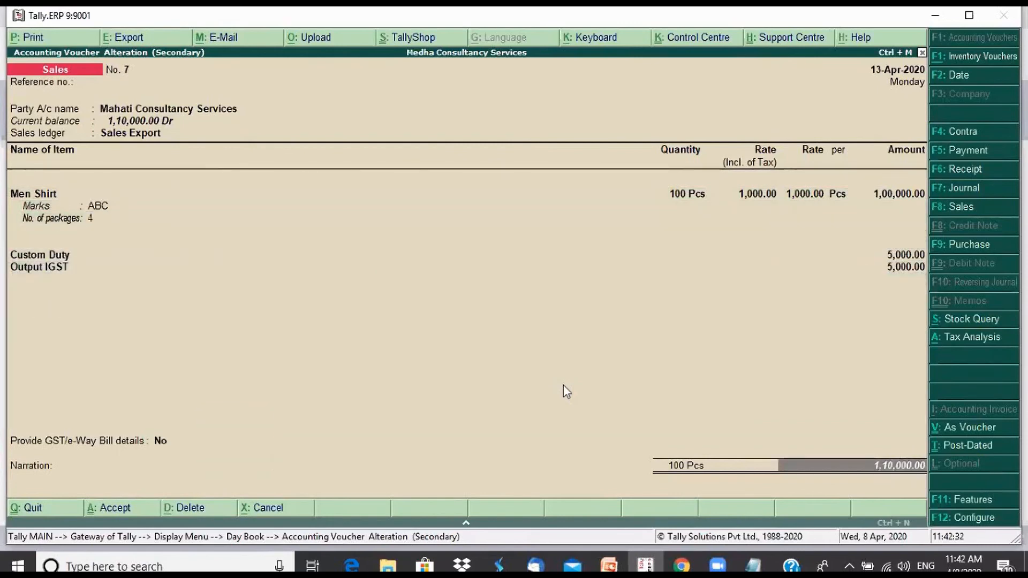
{"action": "key", "text": "Return"}
{"action": "key", "text": "Return"}
{"action": "key", "text": "Return"}
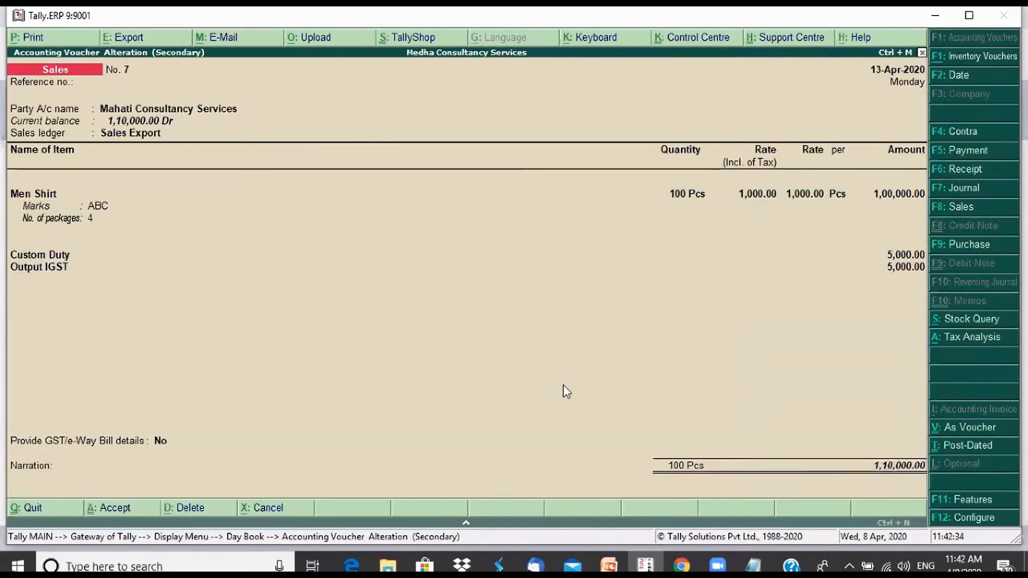
{"action": "key", "text": "Return"}
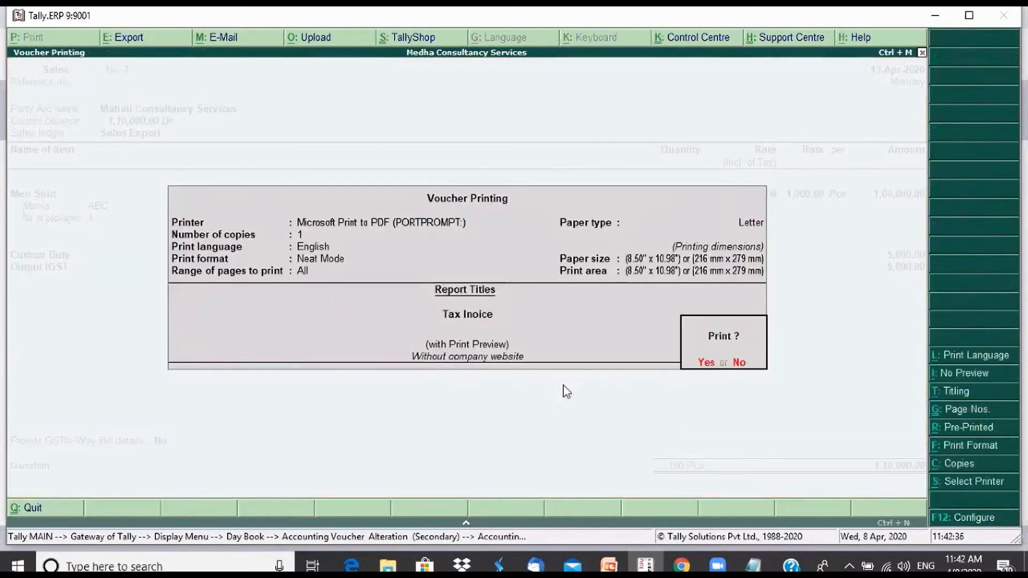
Preview the export tax invoice enlarged, examine its marks, package and LUT/Bond details, and return to the Gateway
{"action": "key", "text": "Return"}
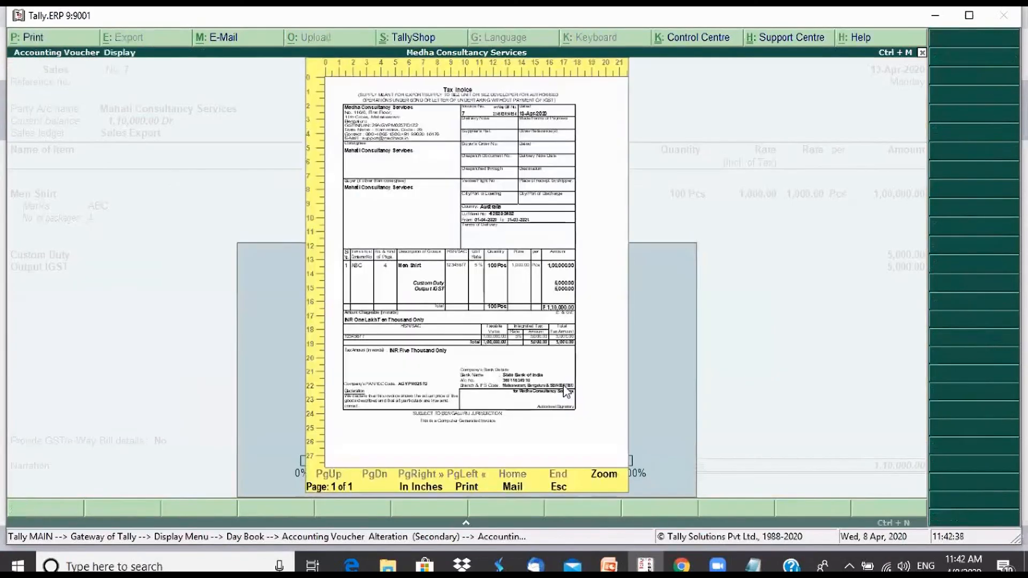
{"action": "key", "text": "alt+z"}
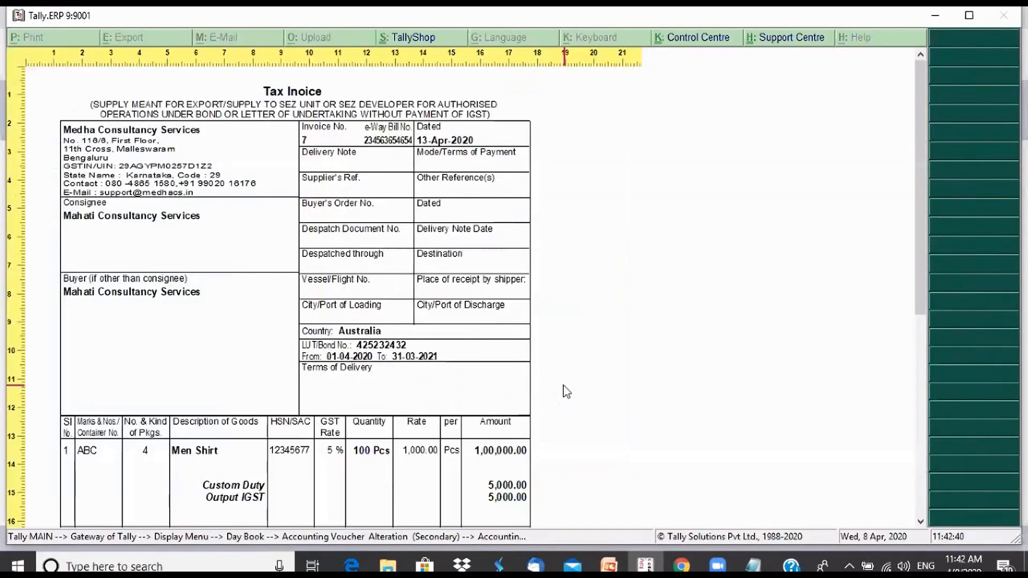
{"action": "scroll", "coordinate": [566, 392], "scroll_direction": "down", "scroll_amount": 5}
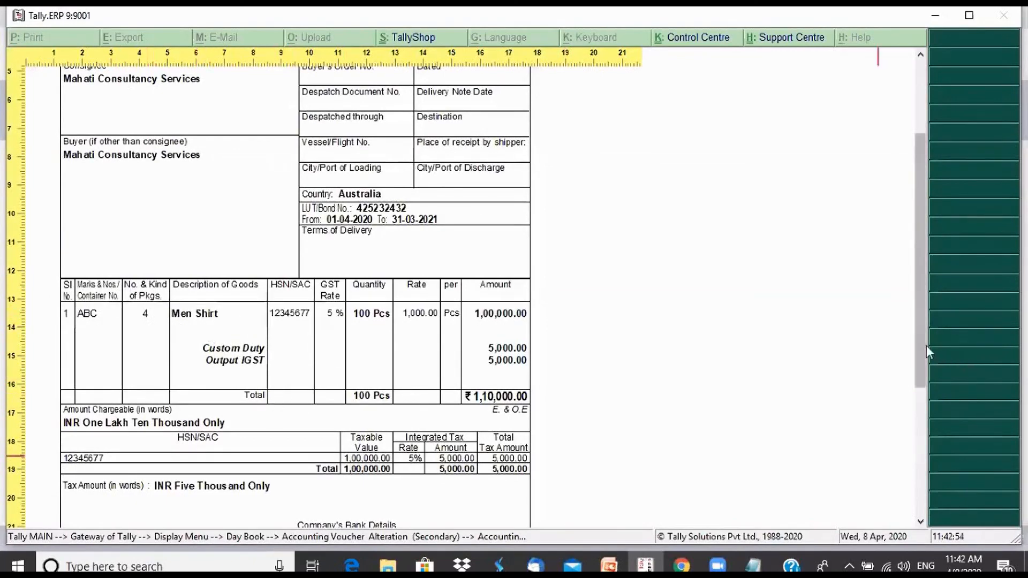
{"action": "left_click_drag", "start_coordinate": [927, 346], "coordinate": [917, 278]}
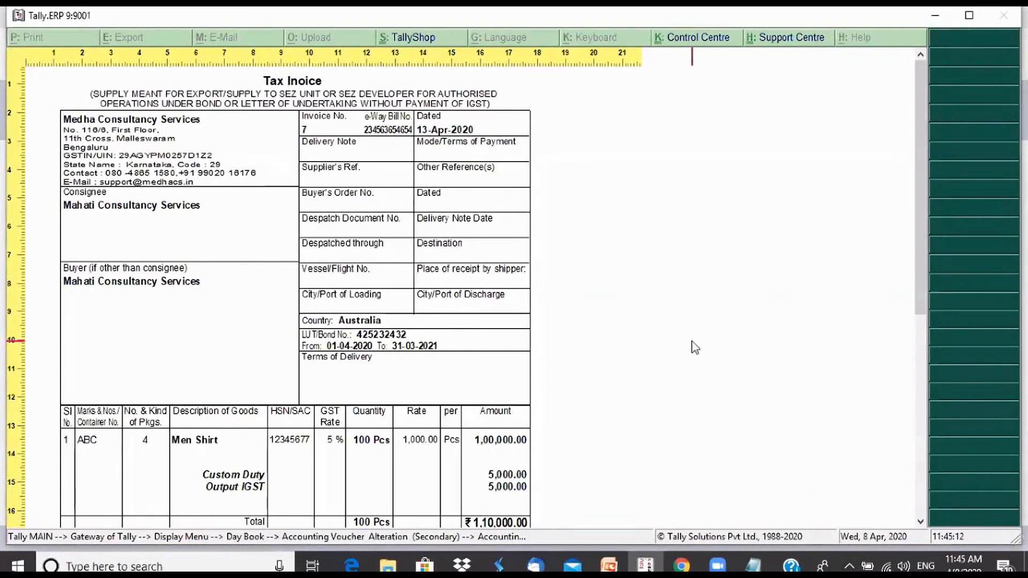
{"action": "key", "text": "Escape"}
{"action": "key", "text": "Escape"}
{"action": "key", "text": "Escape"}
{"action": "key", "text": "Escape"}
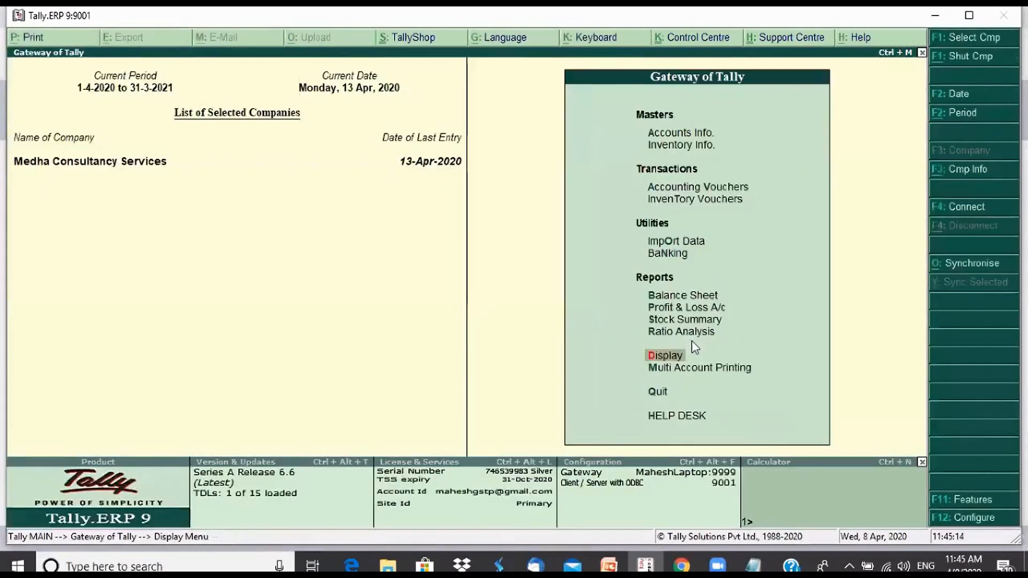
Open the GSTR-1 report, check the Exports Invoices - 6A row in the returns summary, and close the report
{"action": "key", "text": "d"}
{"action": "key", "text": "o"}
{"action": "key", "text": "Return"}
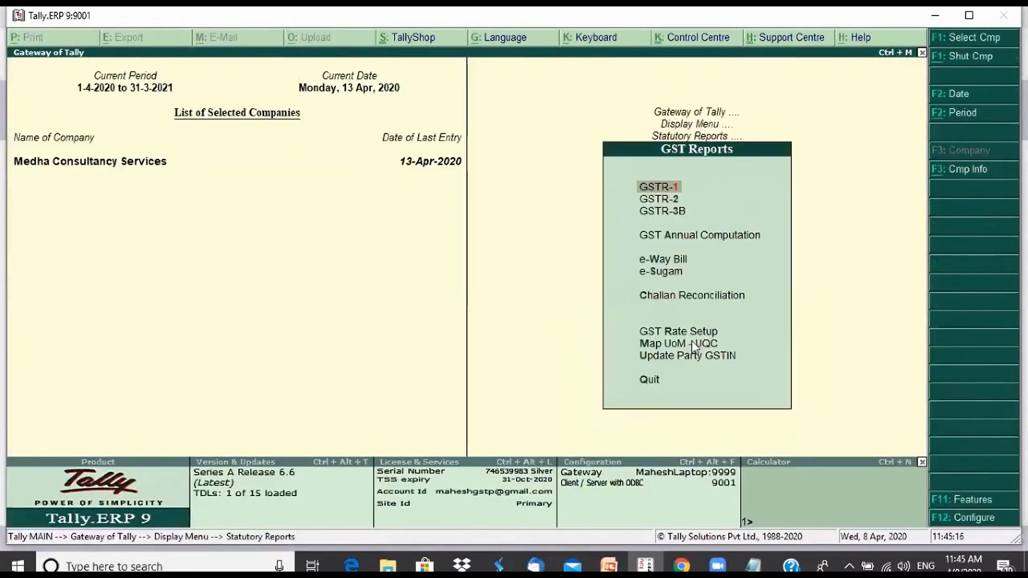
{"action": "key", "text": "Return"}
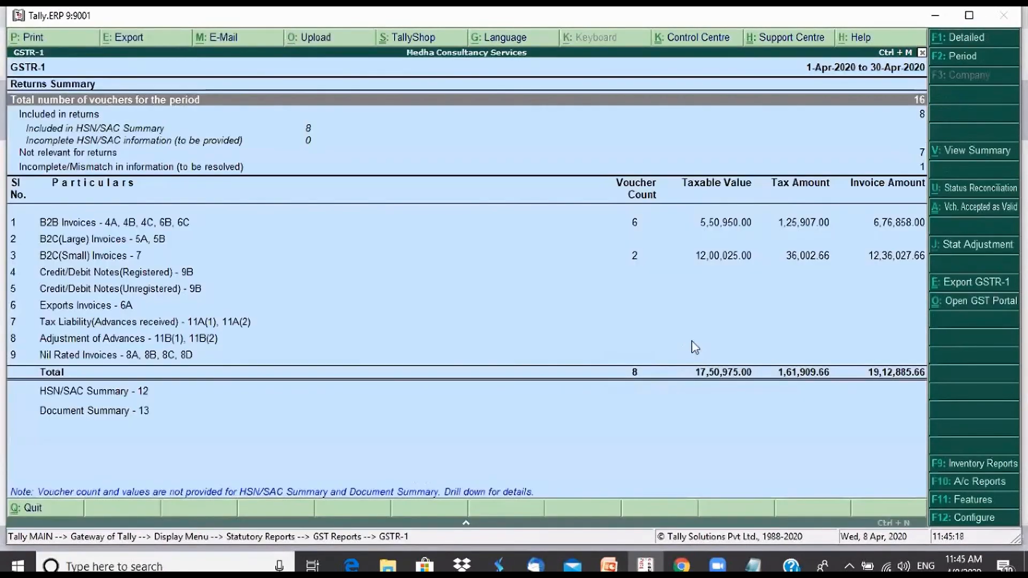
{"action": "key", "text": "Down"}
{"action": "key", "text": "Down"}
{"action": "key", "text": "Down"}
{"action": "key", "text": "Down"}
{"action": "key", "text": "Down"}
{"action": "key", "text": "Down"}
{"action": "key", "text": "Down"}
{"action": "key", "text": "Down"}
{"action": "key", "text": "Down"}
{"action": "key", "text": "Down"}
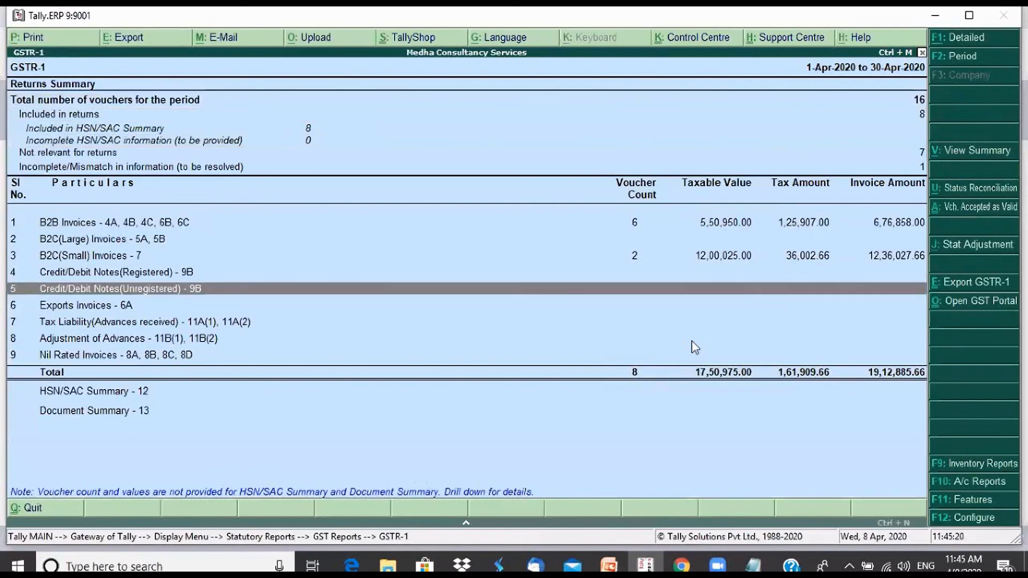
{"action": "key", "text": "Down"}
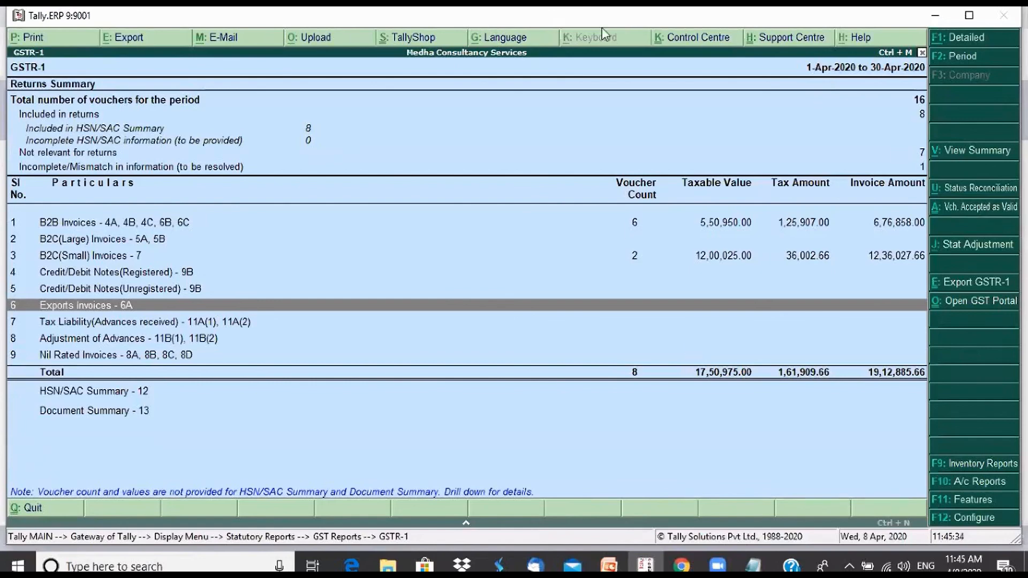
{"action": "left_click", "coordinate": [677, 415]}
{"action": "key", "text": "Escape"}
{"action": "key", "text": "Escape"}
{"action": "key", "text": "Escape"}
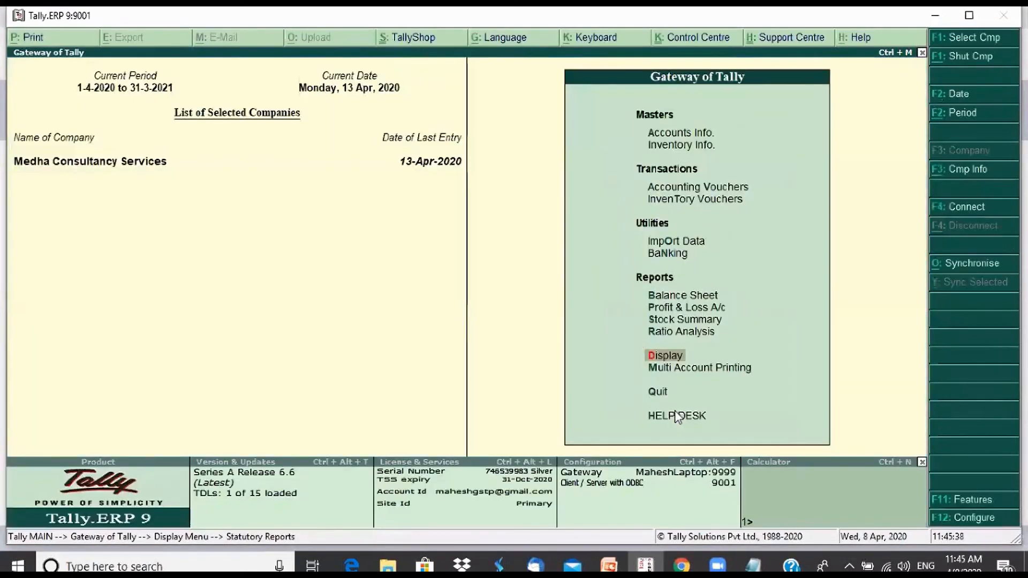
Start a new sales voucher with the voucher class Sales Local
{"action": "key", "text": "v"}
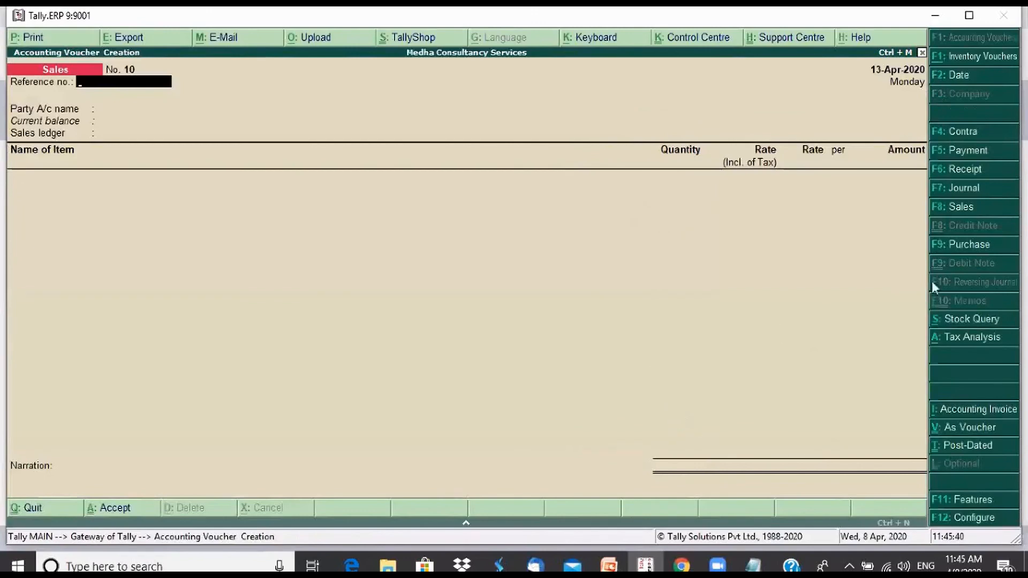
{"action": "left_click", "coordinate": [968, 213]}
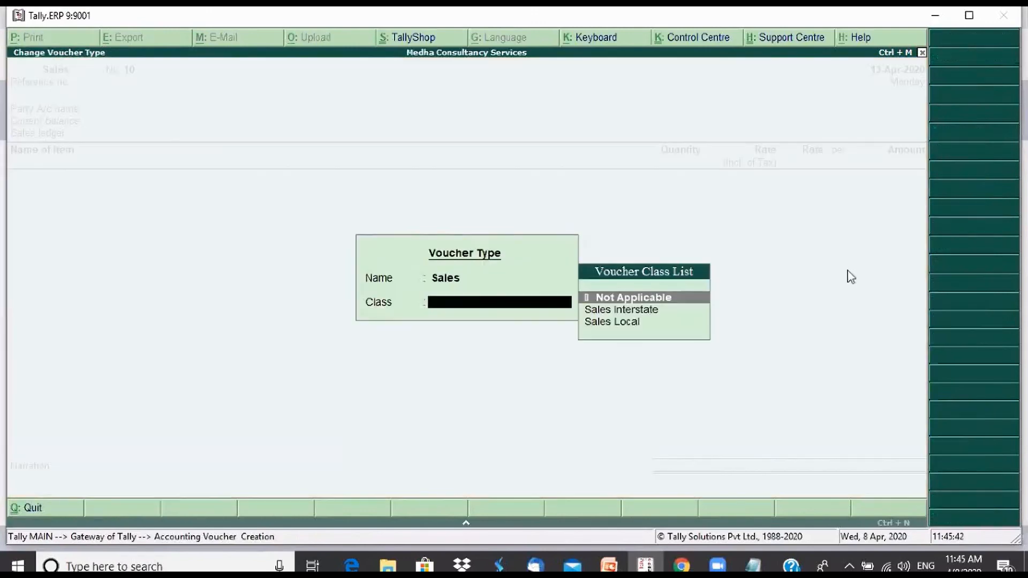
{"action": "key", "text": "Down"}
{"action": "key", "text": "Down"}
{"action": "key", "text": "Return"}
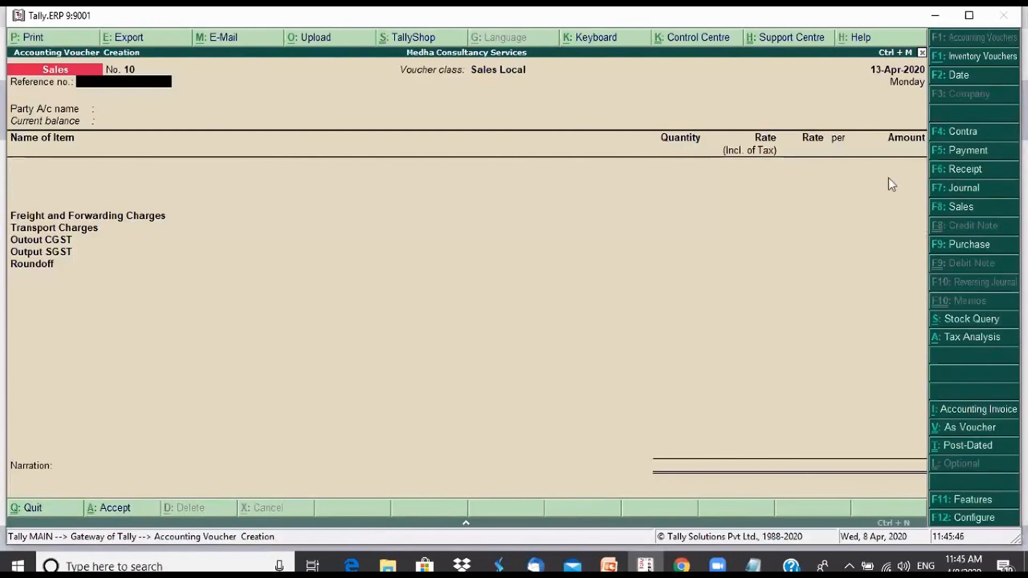
Date the voucher 14-Apr-2020, choose Extrude Hone India Pvt Ltd as the party and accept its party details
{"action": "key", "text": "F2"}
{"action": "key", "text": "Return"}
{"action": "key", "text": "Return"}
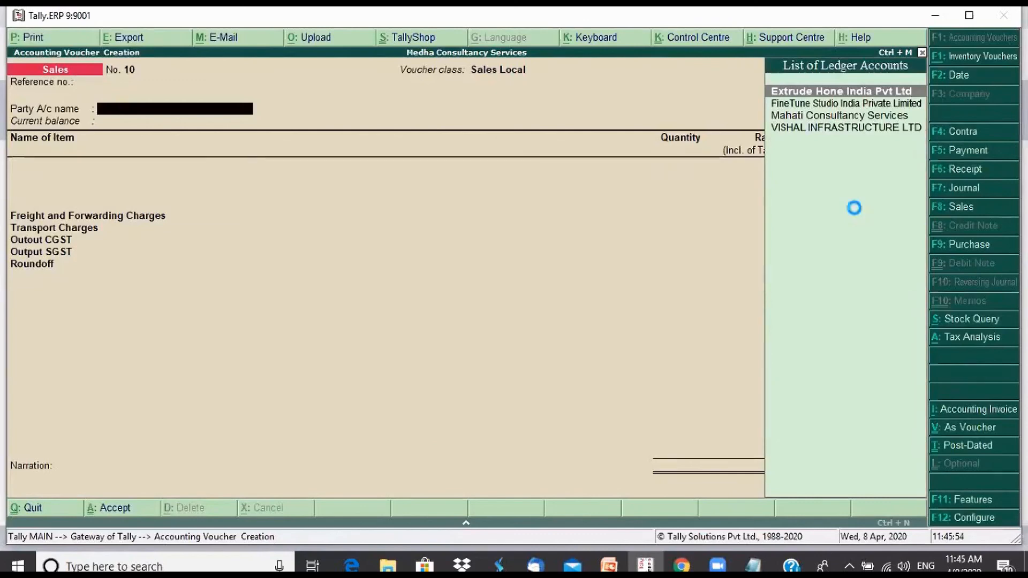
{"action": "key", "text": "Return"}
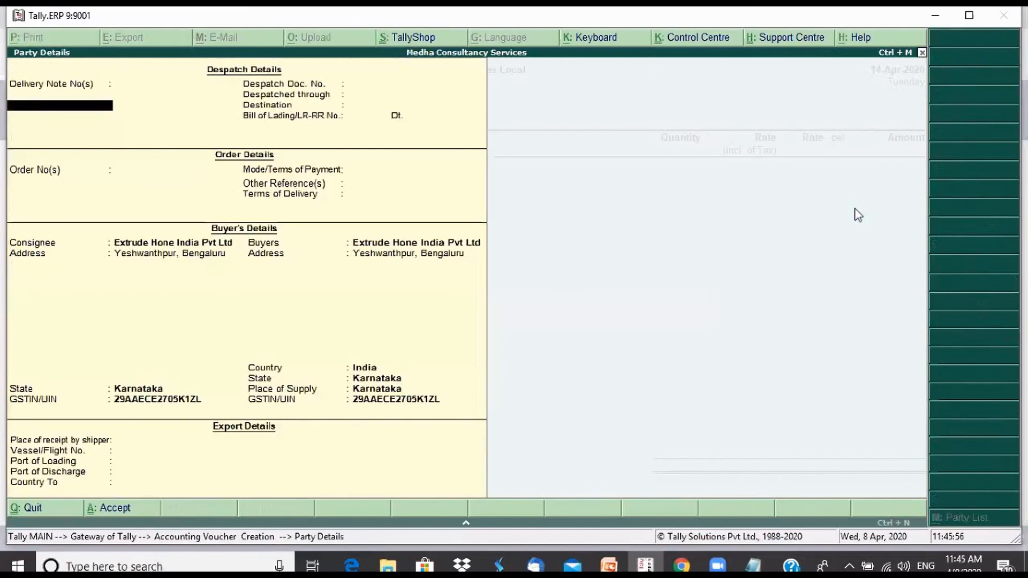
{"action": "key", "text": "Return"}
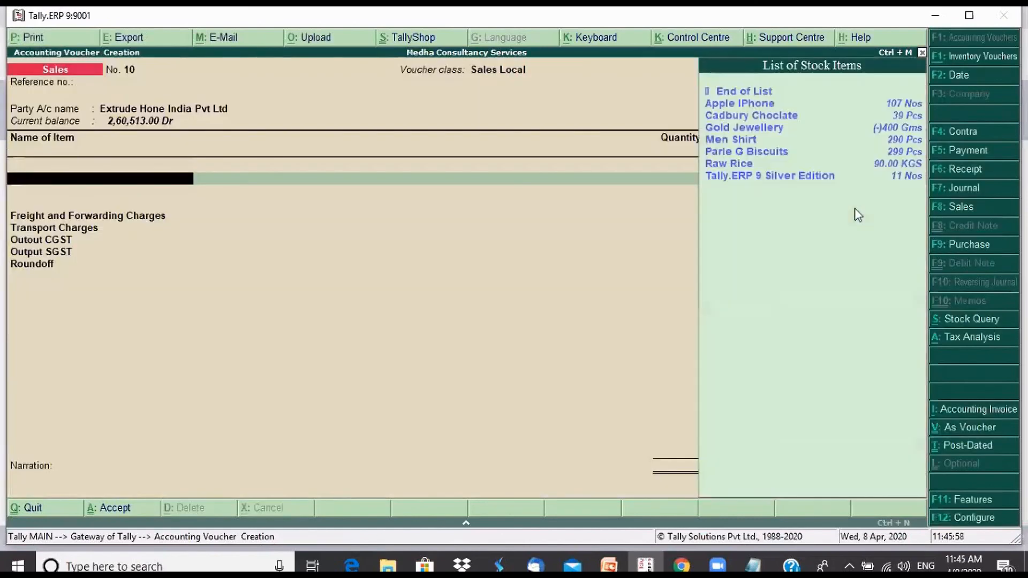
Add the item Apple IPhone with quantity 1 Nos at the 62,500.00 rate, leaving the tax-inclusive rate and package details blank
{"action": "key", "text": "Down"}
{"action": "key", "text": "Down"}
{"action": "key", "text": "Down"}
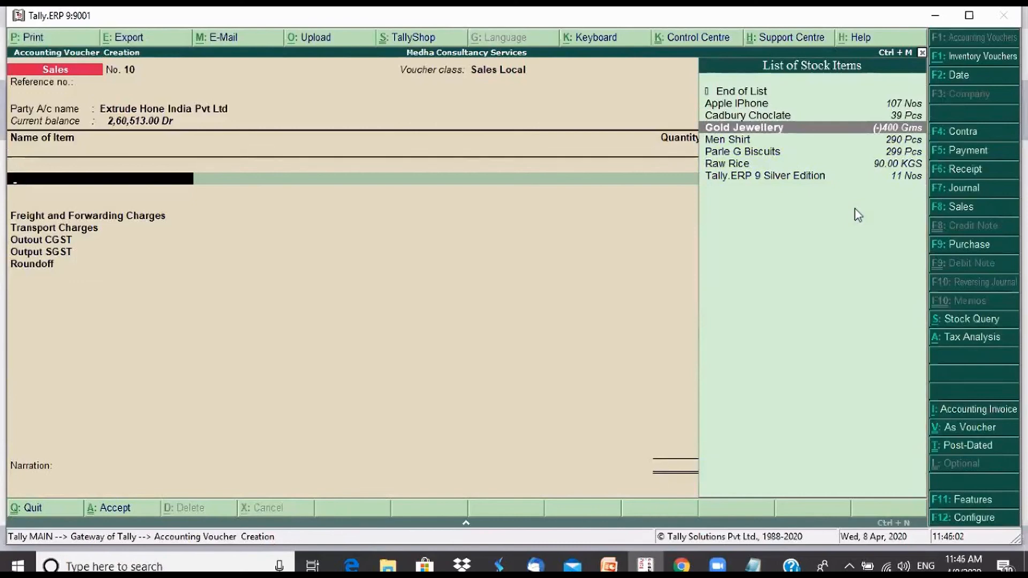
{"action": "key", "text": "Up"}
{"action": "key", "text": "Up"}
{"action": "key", "text": "Return"}
{"action": "type", "text": "1"}
{"action": "key", "text": "Return"}
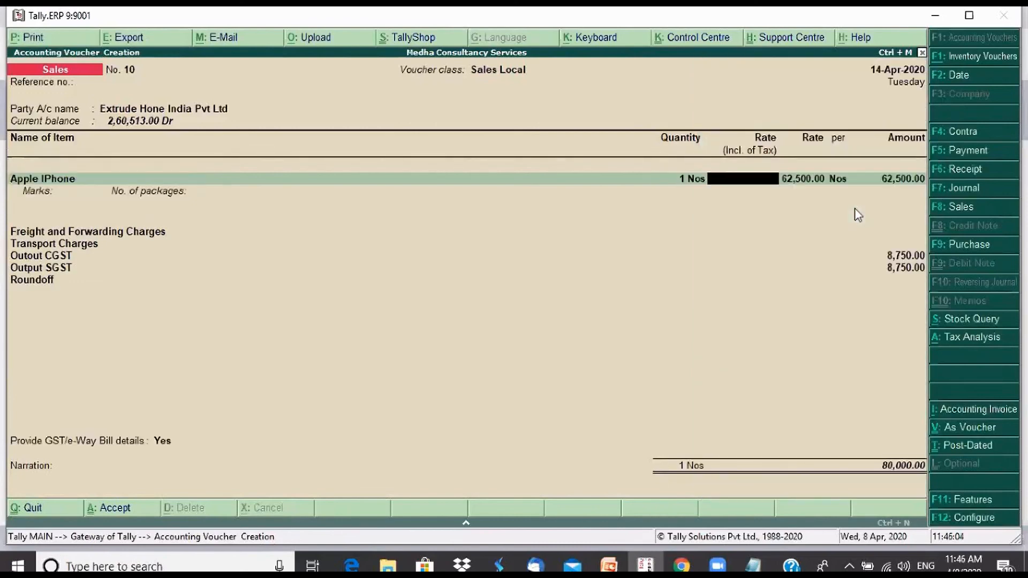
{"action": "key", "text": "Return"}
{"action": "key", "text": "Return"}
{"action": "key", "text": "Return"}
{"action": "key", "text": "Return"}
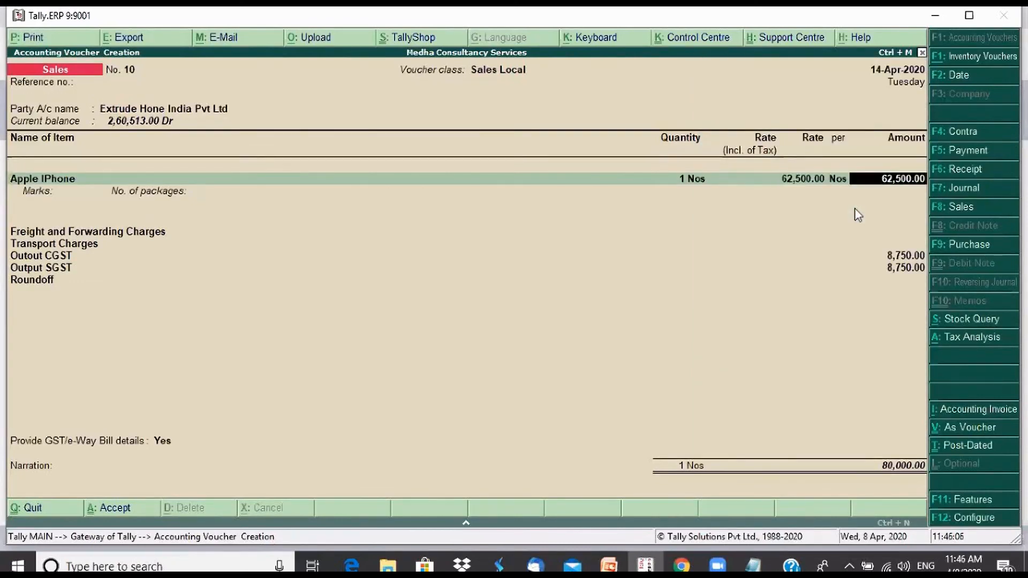
{"action": "key", "text": "Return"}
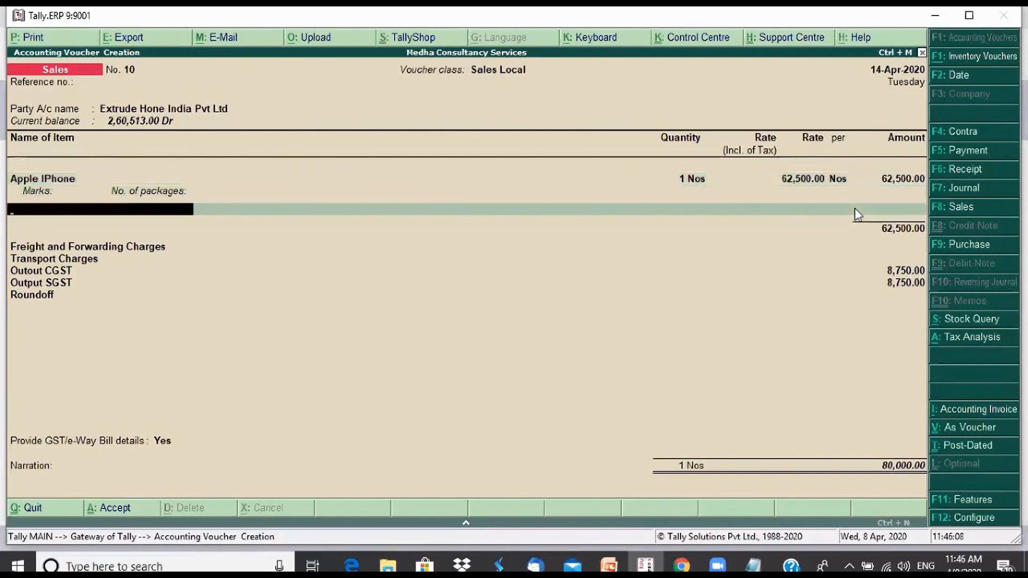
Finish the item list, keep the additional charge and tax lines, and open the voucher's e-Way Bill details
{"action": "key", "text": "Return"}
{"action": "key", "text": "Return"}
{"action": "key", "text": "Return"}
{"action": "key", "text": "Return"}
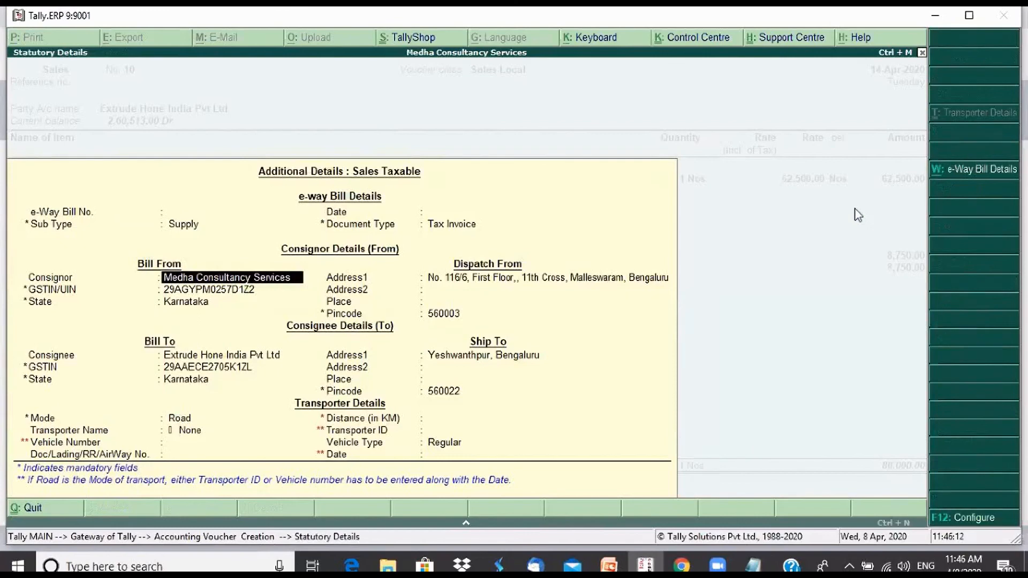
Keep the consignor and consignee details and Road as the transport mode, and set the distance to 10 km
{"action": "key", "text": "Return"}
{"action": "key", "text": "Return"}
{"action": "key", "text": "Return"}
{"action": "key", "text": "Return"}
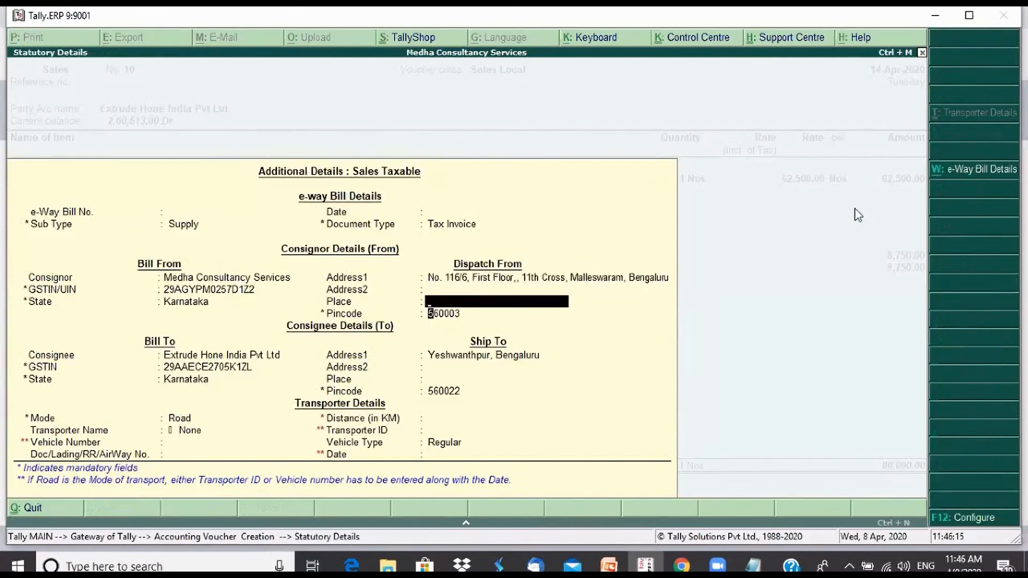
{"action": "key", "text": "Return"}
{"action": "key", "text": "Return"}
{"action": "key", "text": "Return"}
{"action": "key", "text": "Return"}
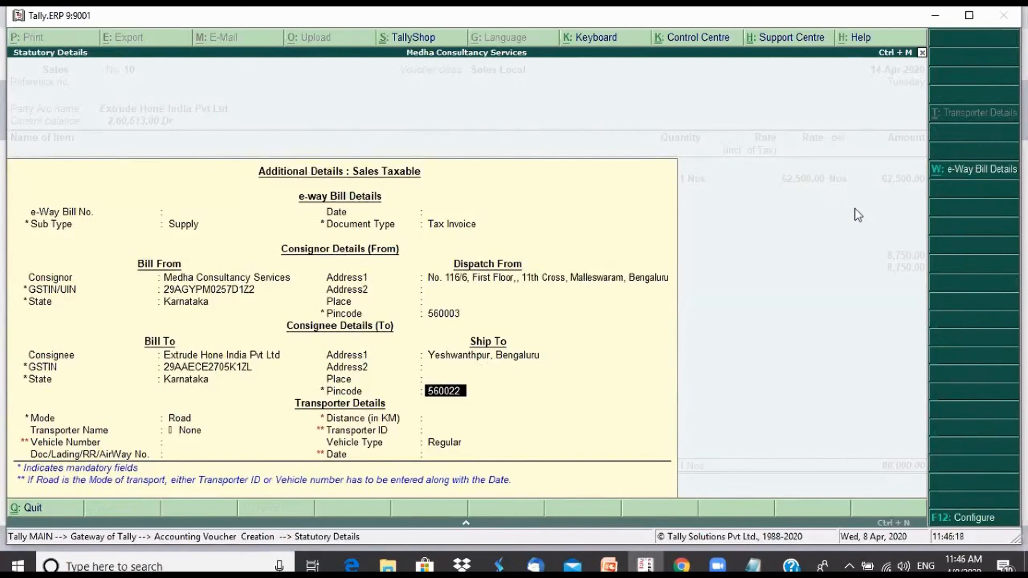
{"action": "key", "text": "Return"}
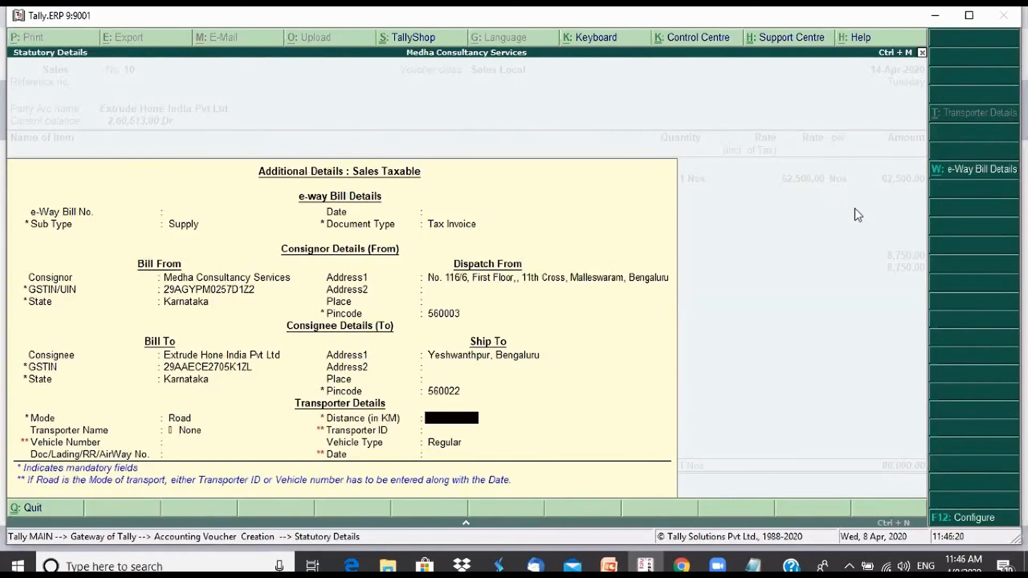
{"action": "type", "text": "10"}
{"action": "key", "text": "Return"}
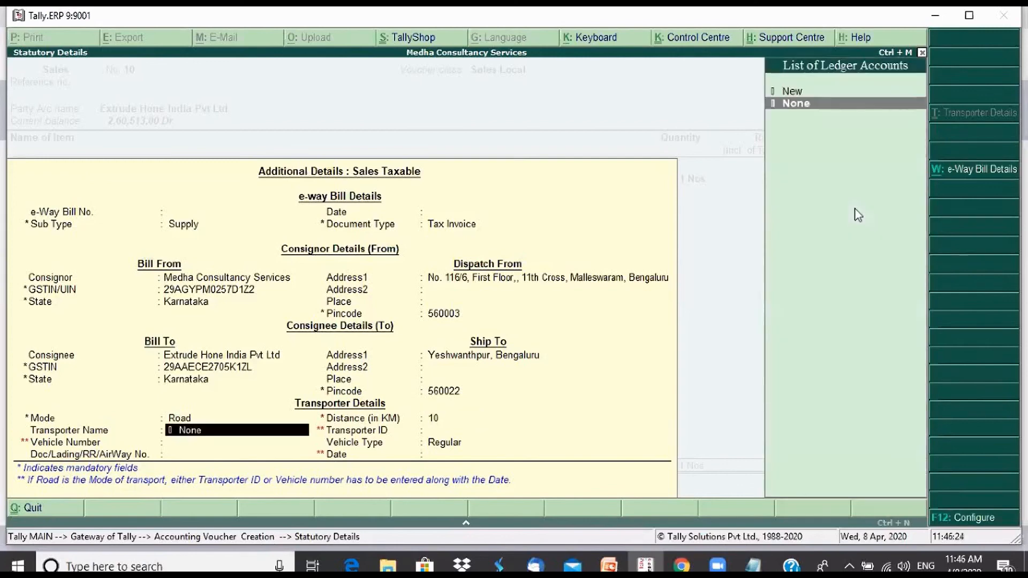
Add a new transporter named Ravi Transport for this shipment in the e-Way Bill's transporter details
{"action": "key", "text": "Up"}
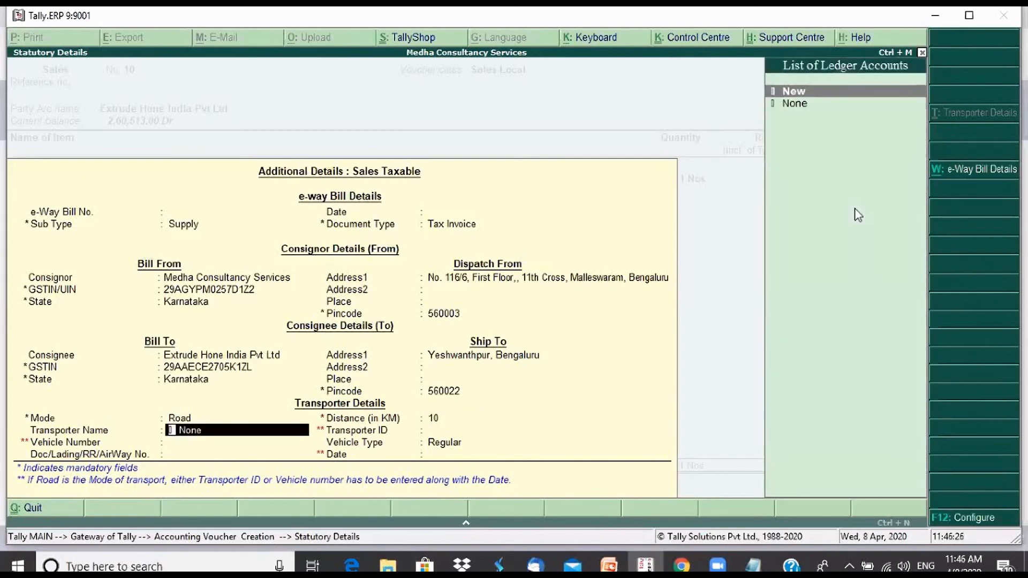
{"action": "key", "text": "Return"}
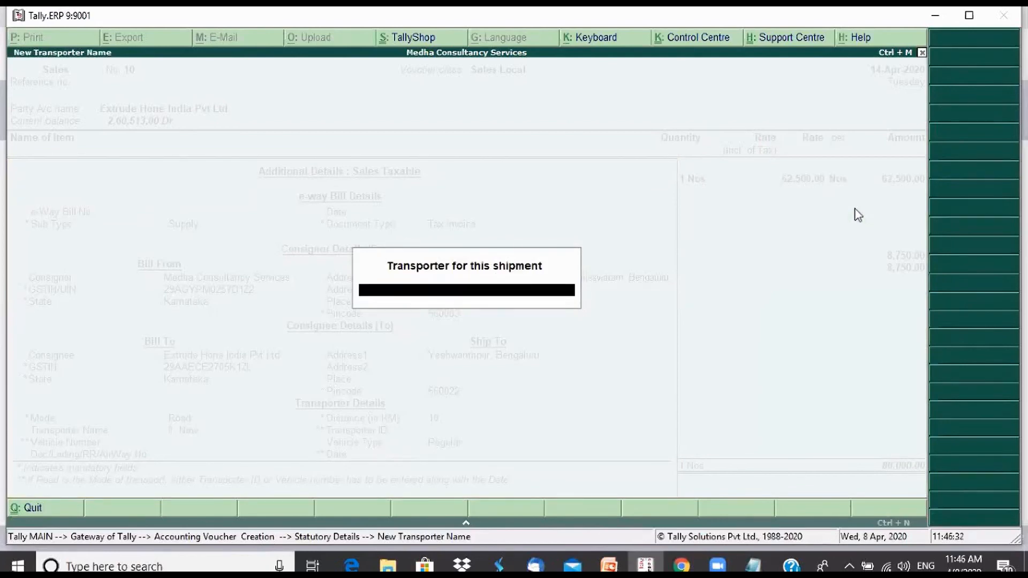
{"action": "type", "text": "Ravi Transport"}
{"action": "key", "text": "Return"}
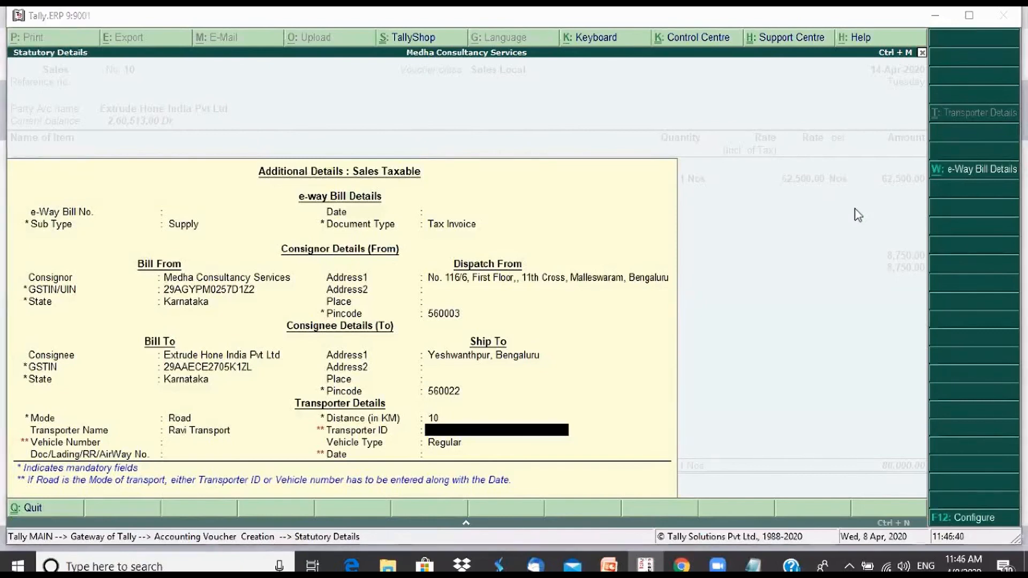
Copy the GSTIN listed under FineTune Studio India Private Limited in the Notepad details file and paste it as Tally's Transporter ID
{"action": "key", "text": "alt+Tab"}
{"action": "key", "text": "alt+Tab"}
{"action": "key", "text": "alt+Tab"}
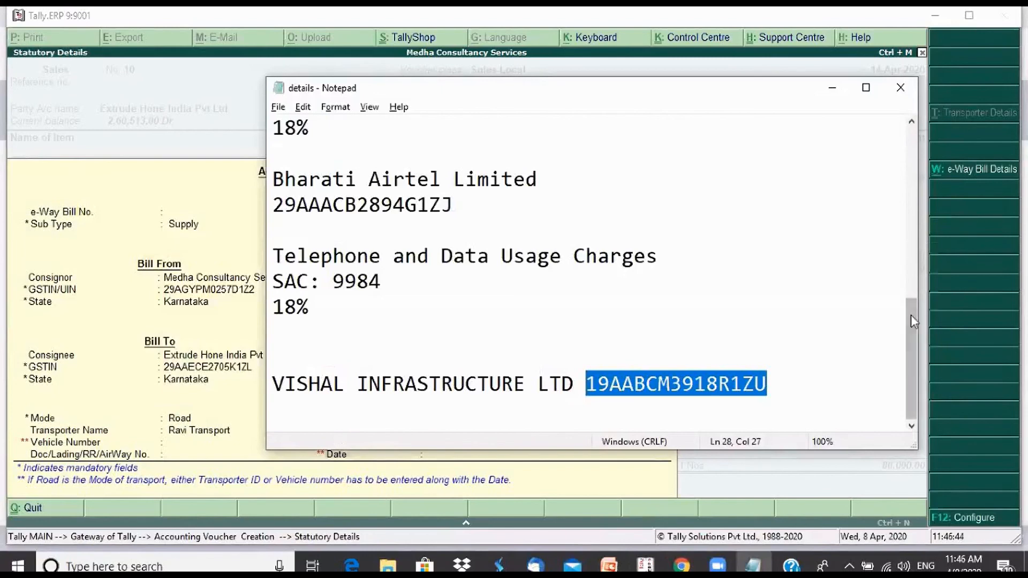
{"action": "left_click_drag", "start_coordinate": [911, 307], "coordinate": [907, 145]}
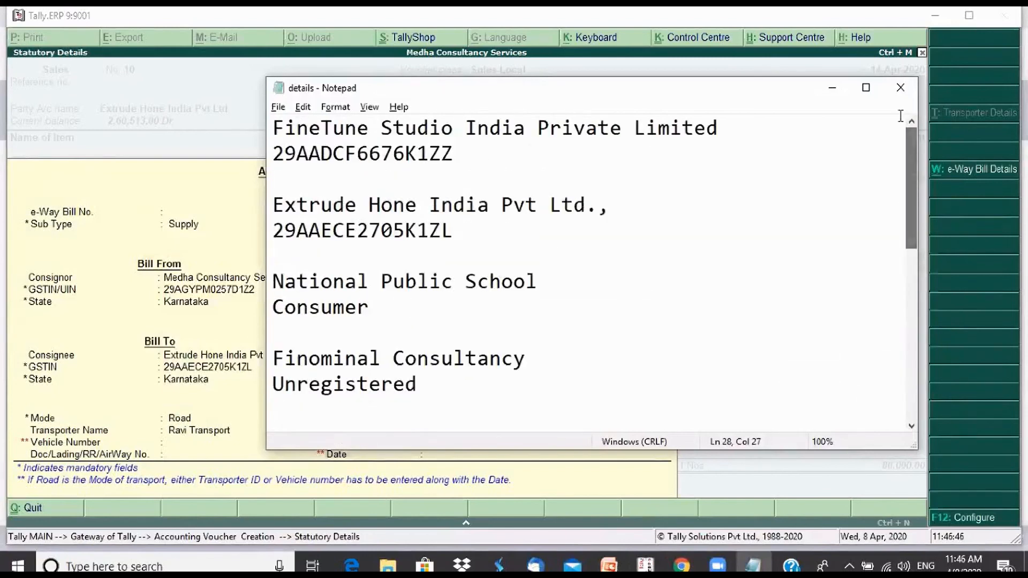
{"action": "double_click", "coordinate": [385, 152]}
{"action": "key", "text": "ctrl+c"}
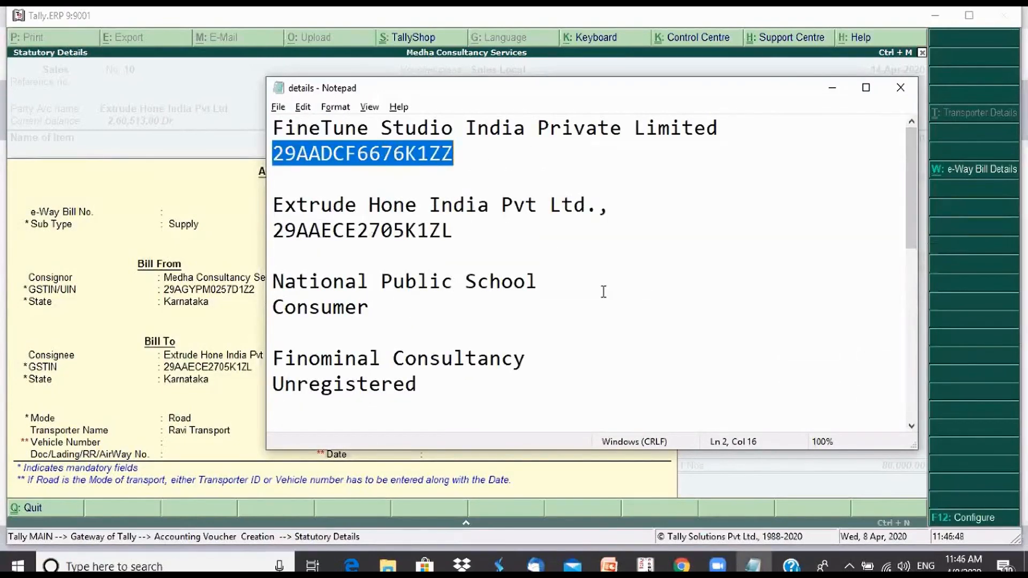
{"action": "key", "text": "alt+Tab"}
{"action": "key", "text": "ctrl+alt+v"}
{"action": "key", "text": "Return"}
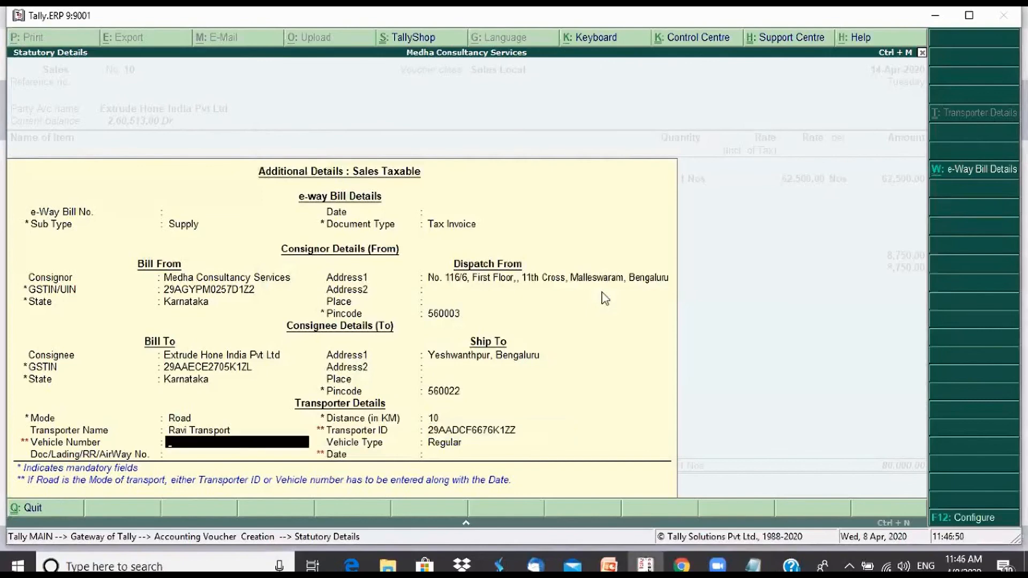
{"action": "key", "text": "Return"}
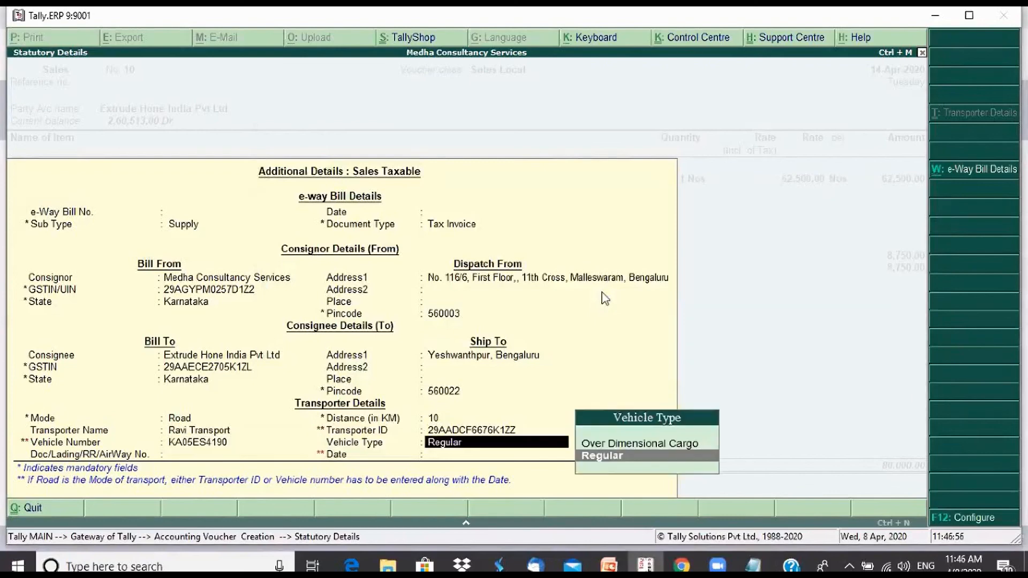
{"action": "key", "text": "Return"}
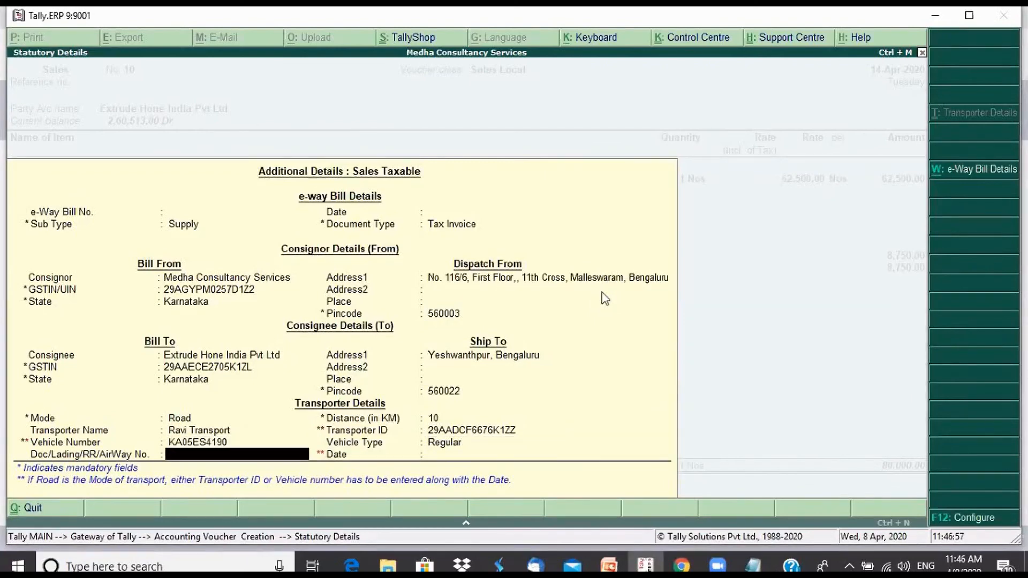
{"action": "key", "text": "Return"}
{"action": "key", "text": "Return"}
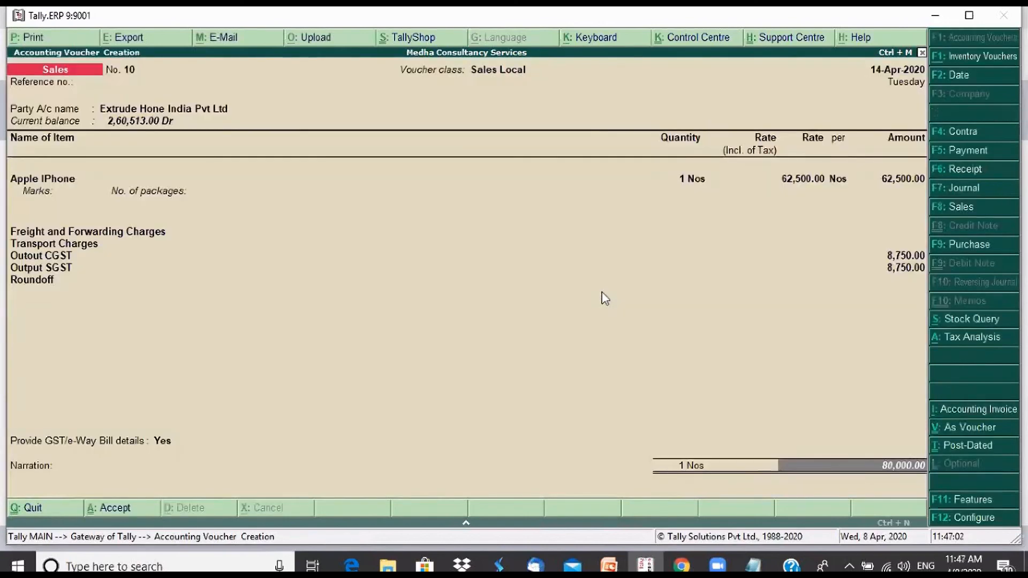
Save the sales voucher without a narration, export its e-Way Bill details as JSON, and select Ewaybill_10_140420_114707.json in the export folder
{"action": "key", "text": "Return"}
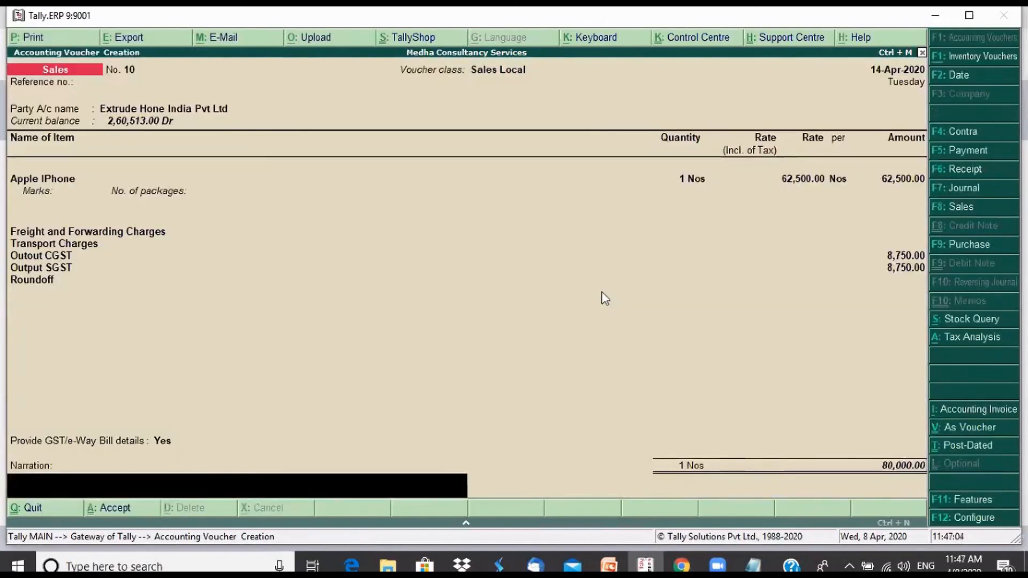
{"action": "key", "text": "Return"}
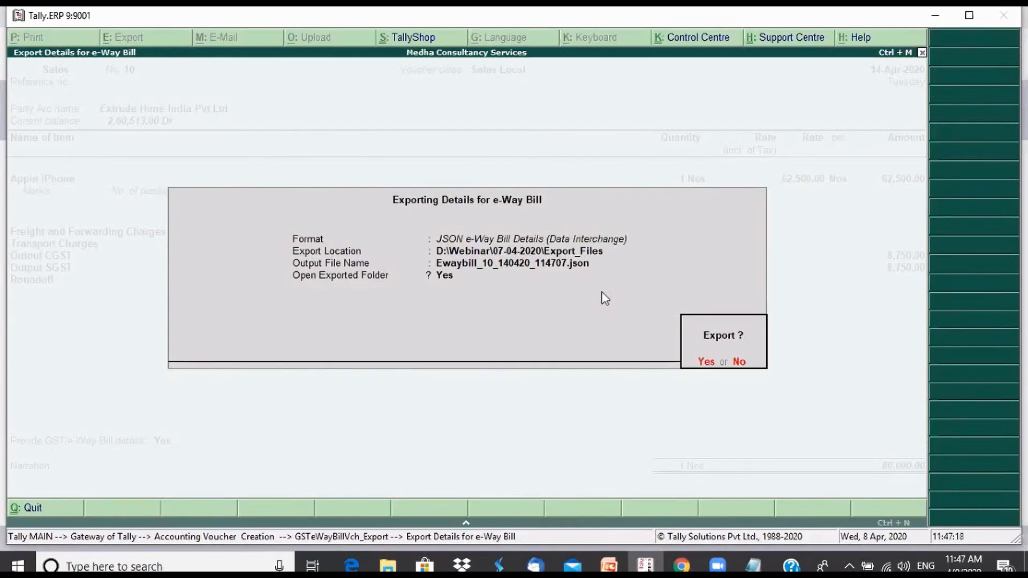
{"action": "key", "text": "Return"}
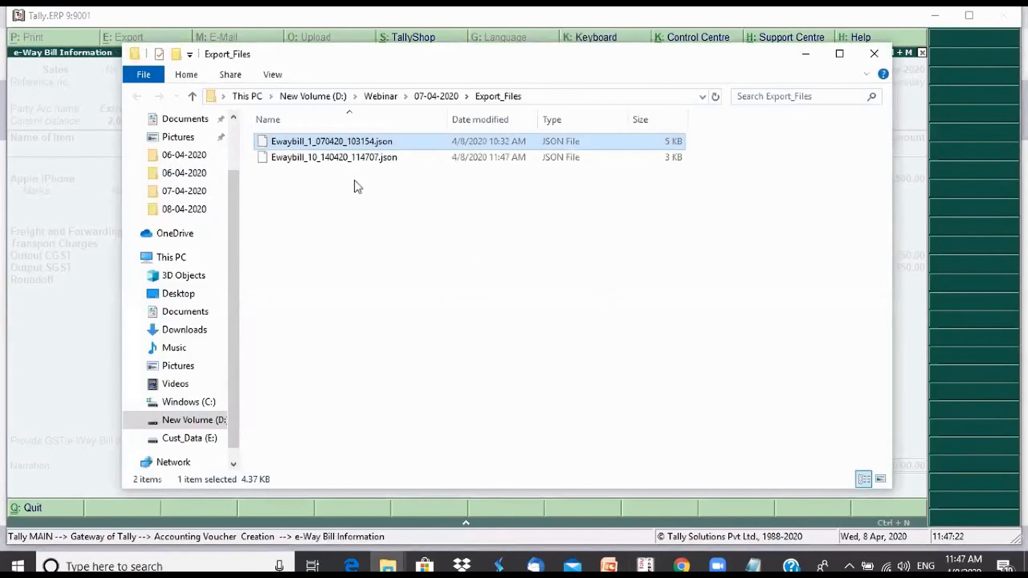
{"action": "left_click", "coordinate": [336, 160]}
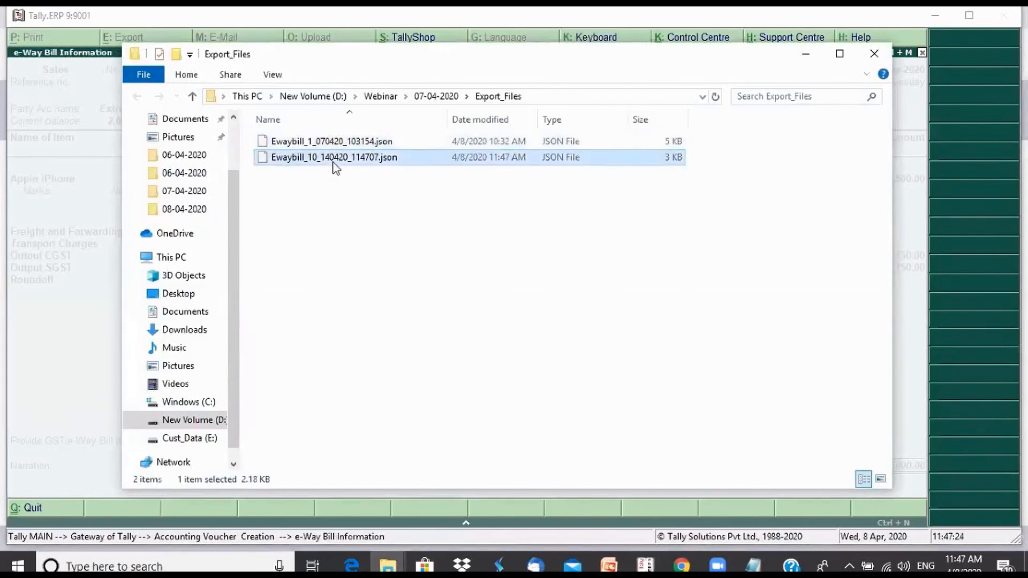
Show the E-WayBill System login page in Chrome, and switch to the PowerPoint slide show and advance to the Sales Transaction slide
{"action": "left_click", "coordinate": [681, 565]}
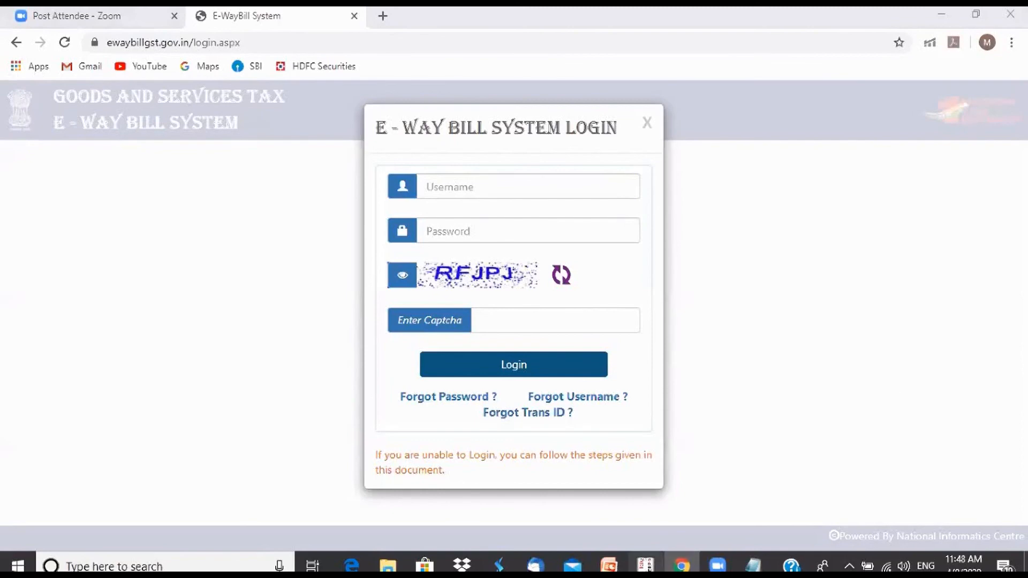
{"action": "mouse_move", "coordinate": [609, 565]}
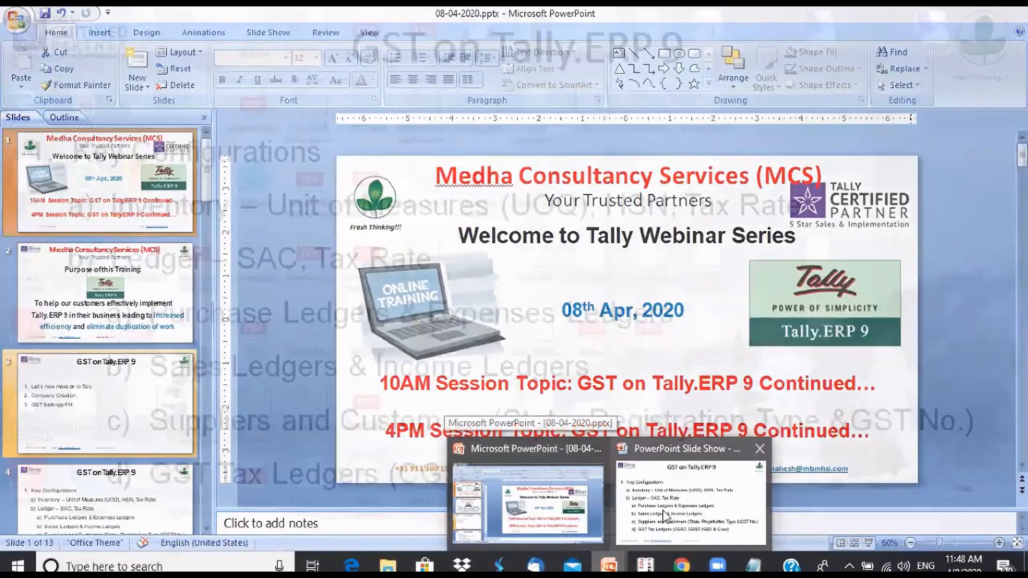
{"action": "left_click", "coordinate": [664, 515]}
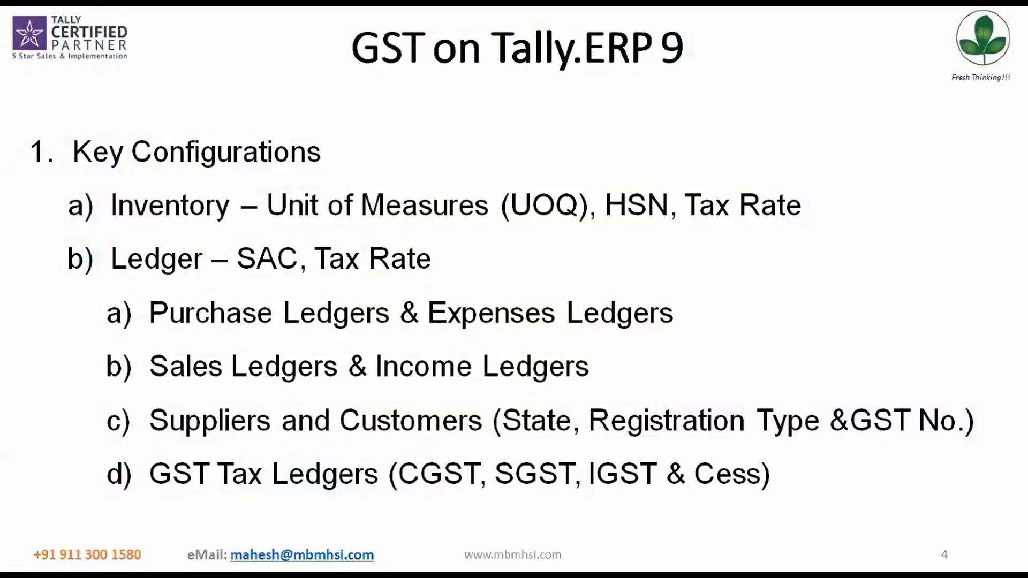
{"action": "key", "text": "Right"}
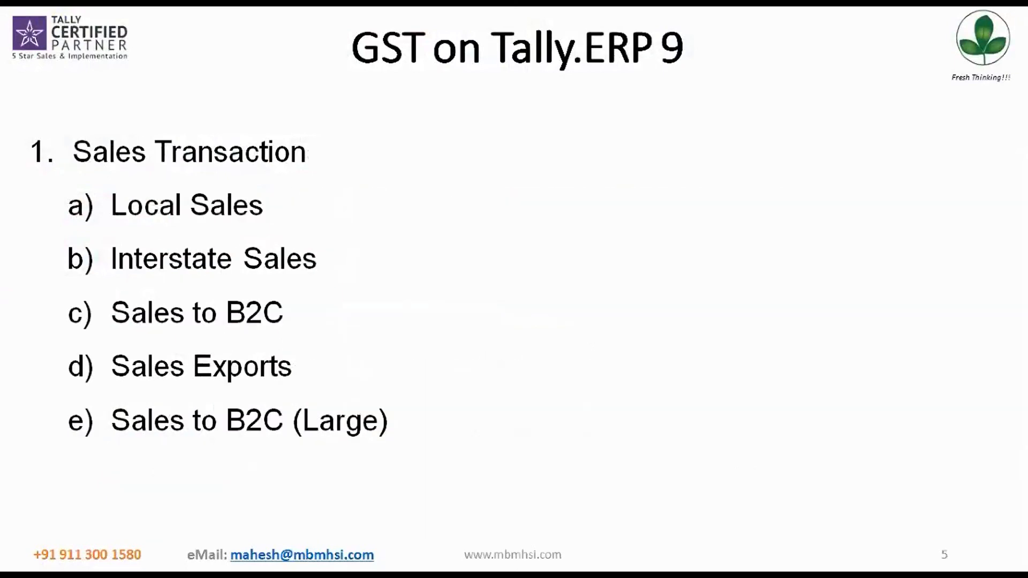